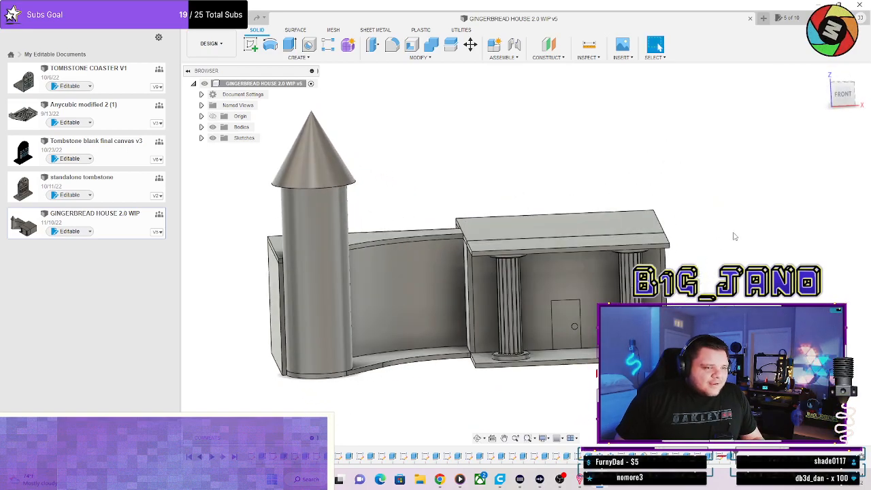
Examine the gingerbread house model from several angles, including its columns, door, roof, curved wall and tower.
{"action": "scroll", "coordinate": [671, 188], "scroll_direction": "down", "scroll_amount": 1}
{"action": "scroll", "coordinate": [671, 189], "scroll_direction": "up", "scroll_amount": 2}
{"action": "scroll", "coordinate": [518, 225], "scroll_direction": "up", "scroll_amount": 3}
{"action": "middle_click_drag", "start_coordinate": [518, 225], "coordinate": [552, 129], "text": "shift"}
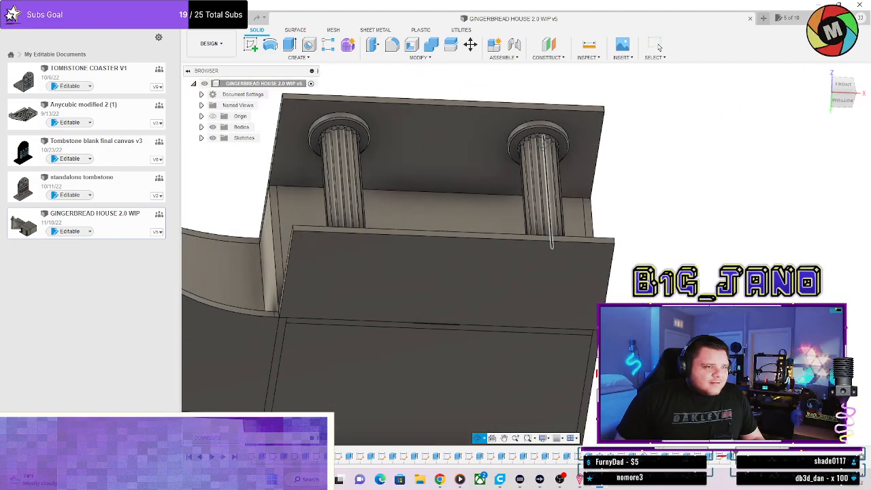
{"action": "middle_click_drag", "start_coordinate": [552, 242], "coordinate": [529, 196], "text": "shift"}
{"action": "scroll", "coordinate": [527, 188], "scroll_direction": "down", "scroll_amount": 2}
{"action": "scroll", "coordinate": [526, 188], "scroll_direction": "up", "scroll_amount": 4}
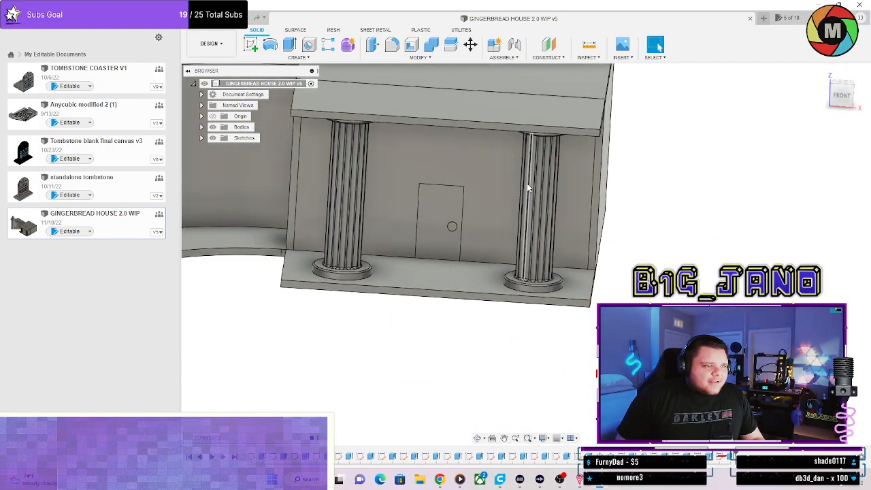
{"action": "middle_click_drag", "start_coordinate": [460, 211], "coordinate": [465, 232], "text": "shift"}
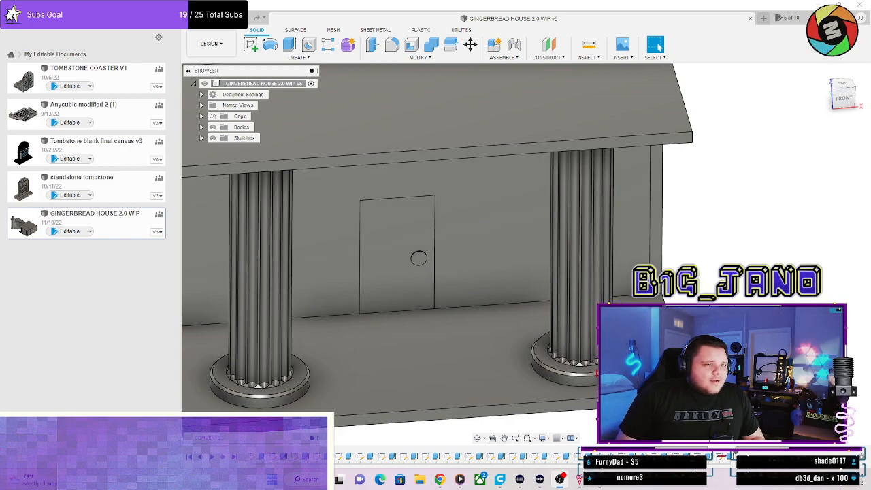
{"action": "scroll", "coordinate": [793, 252], "scroll_direction": "down", "scroll_amount": 4}
{"action": "scroll", "coordinate": [802, 201], "scroll_direction": "up", "scroll_amount": 1}
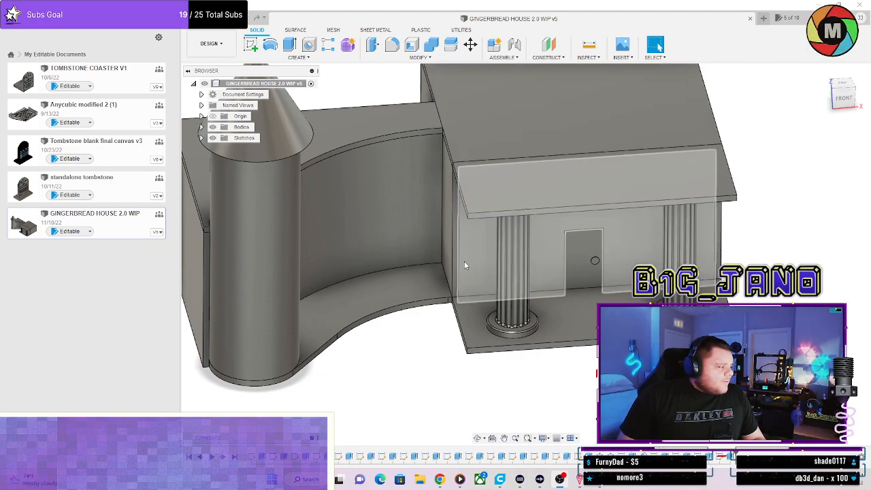
{"action": "middle_click_drag", "start_coordinate": [451, 253], "coordinate": [463, 300]}
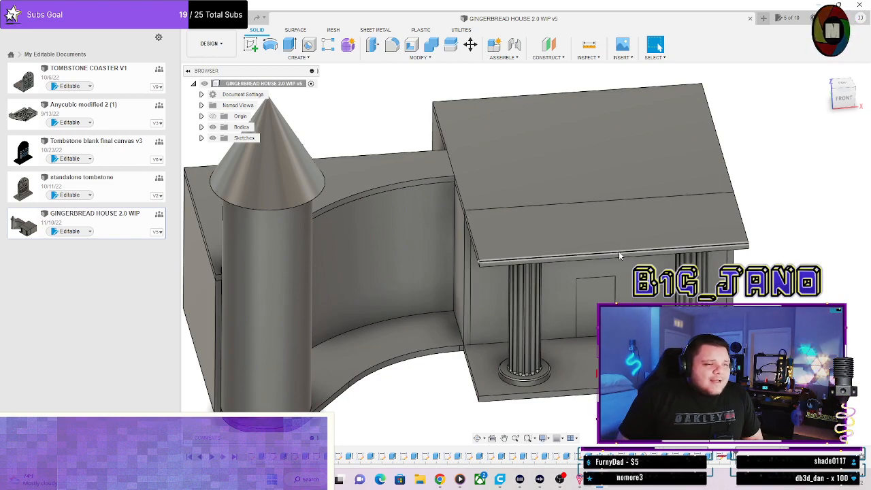
{"action": "scroll", "coordinate": [619, 251], "scroll_direction": "down", "scroll_amount": 3}
{"action": "scroll", "coordinate": [476, 255], "scroll_direction": "up", "scroll_amount": 2}
{"action": "scroll", "coordinate": [470, 253], "scroll_direction": "up", "scroll_amount": 4}
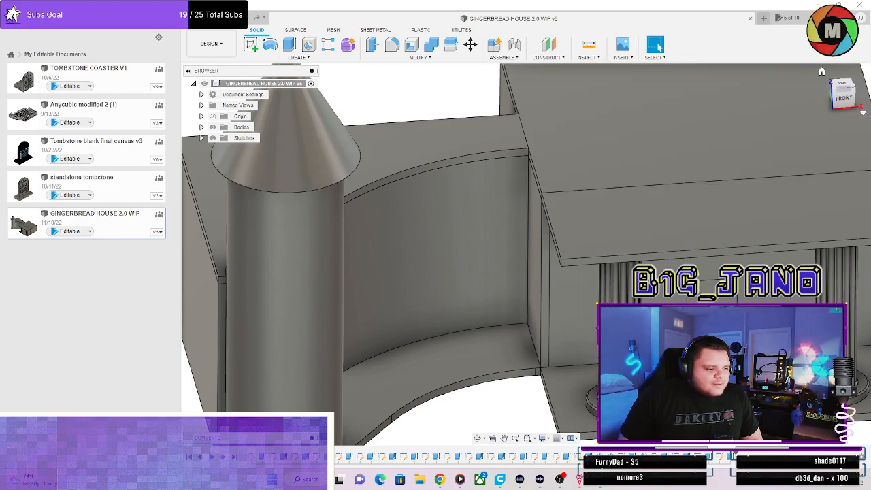
{"action": "key", "text": "alt+Tab"}
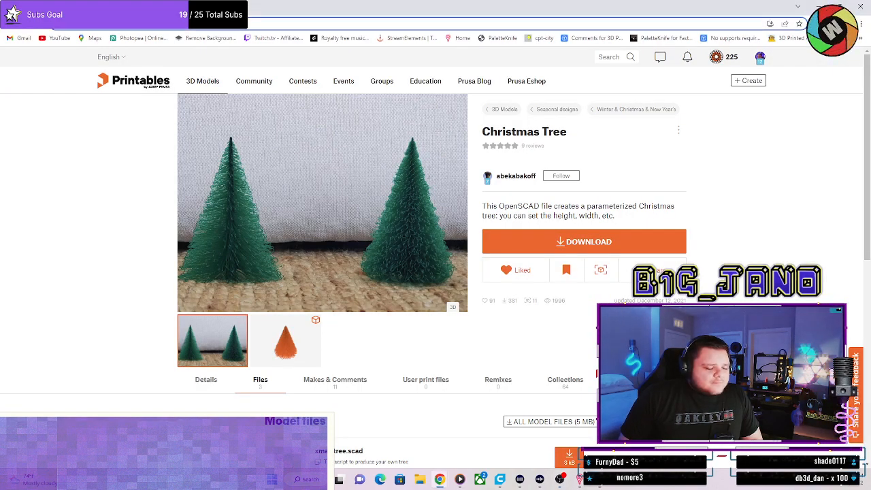
{"action": "key", "text": "alt+Tab"}
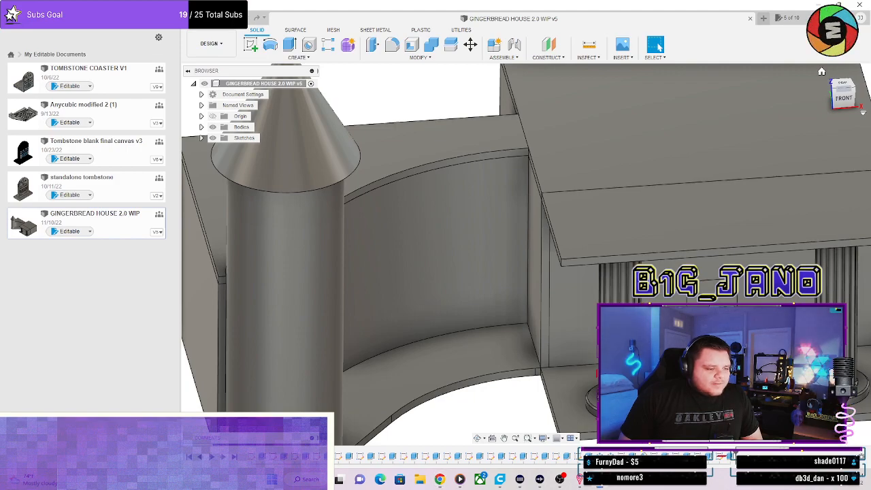
{"action": "key", "text": "super+d"}
{"action": "key", "text": "super+d"}
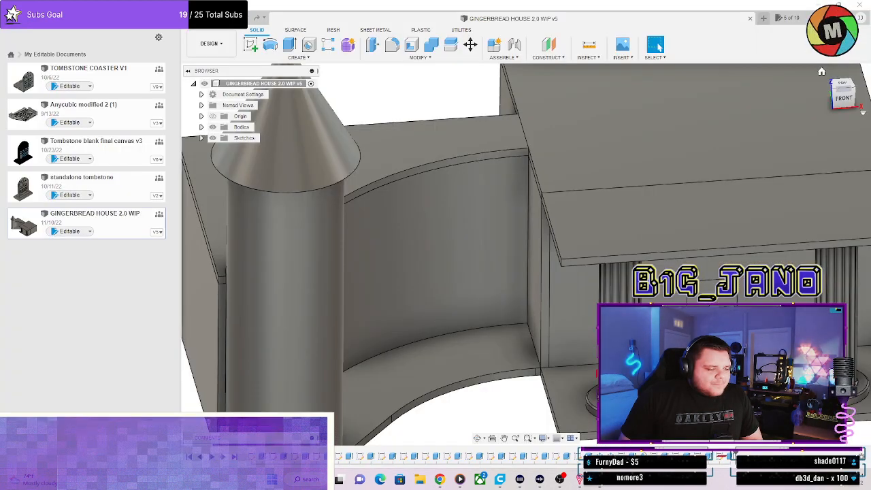
{"action": "key", "text": "super+d"}
{"action": "key", "text": "super+d"}
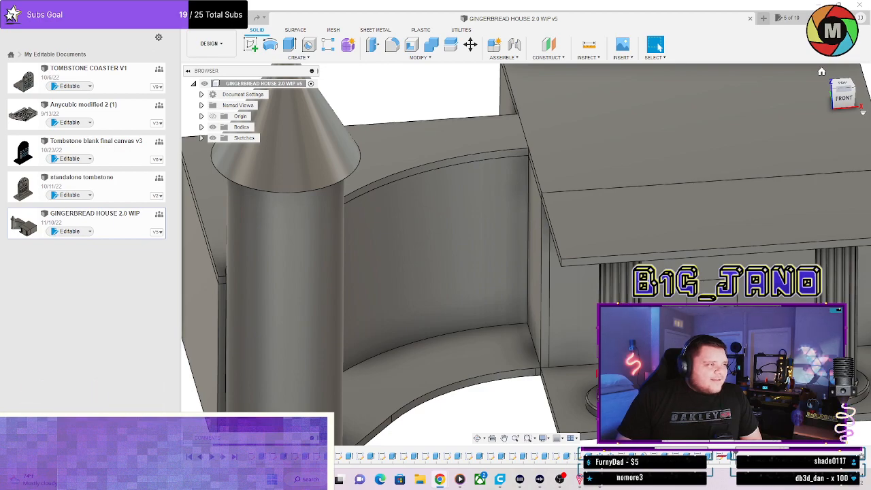
Switch to the Polymaker store in Chrome and look over the PolyTerra PLA product page in Army Brown.
{"action": "left_click_drag", "start_coordinate": [870, 469], "coordinate": [527, 206]}
{"action": "left_click", "coordinate": [634, 203]}
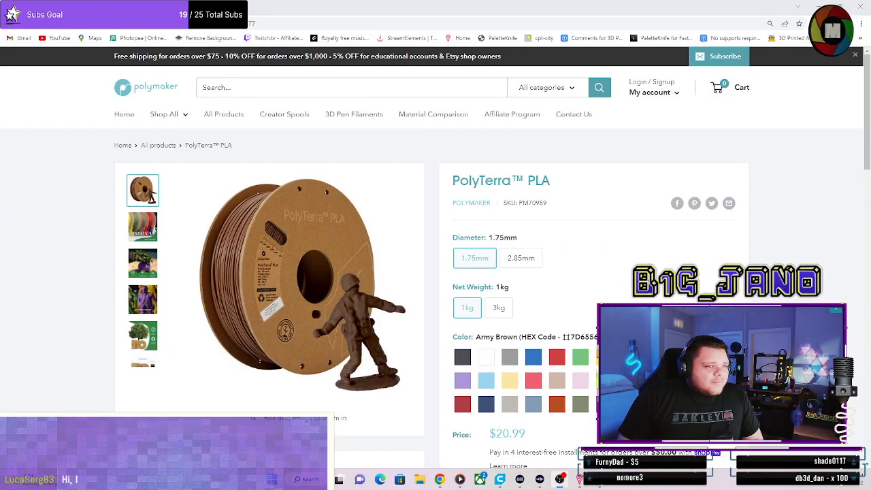
{"action": "scroll", "coordinate": [498, 258], "scroll_direction": "down", "scroll_amount": 2}
{"action": "scroll", "coordinate": [498, 258], "scroll_direction": "up", "scroll_amount": 2}
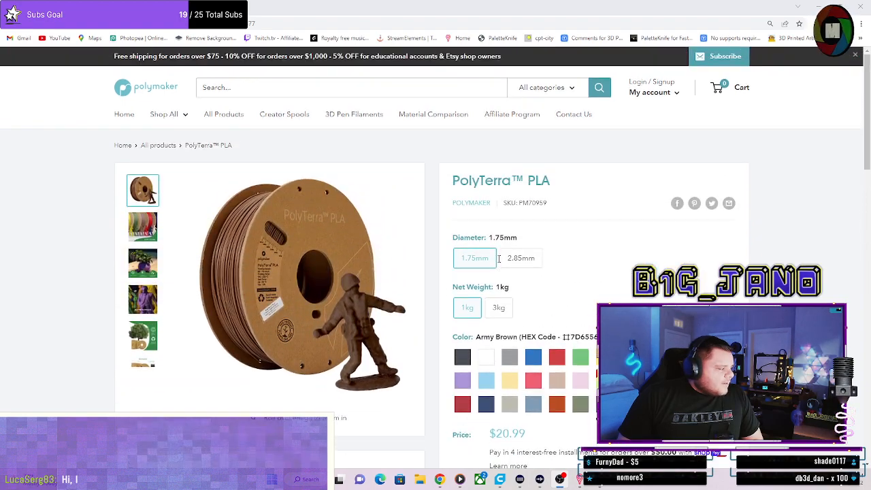
{"action": "scroll", "coordinate": [499, 259], "scroll_direction": "down", "scroll_amount": 1}
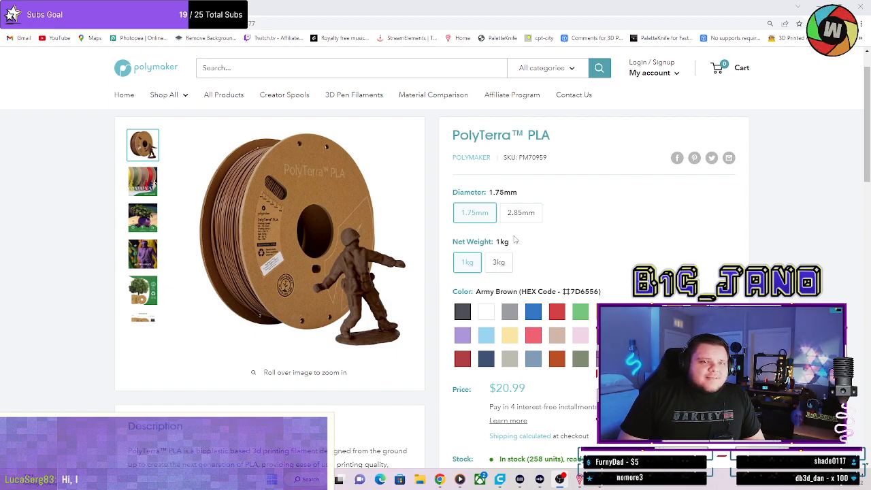
{"action": "scroll", "coordinate": [677, 231], "scroll_direction": "down", "scroll_amount": 2}
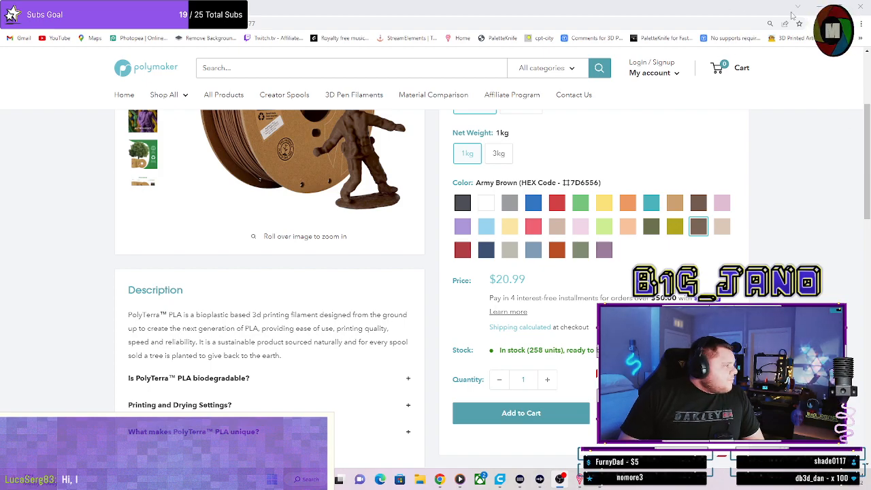
Bring the PolyTerra PLA page in Chrome back up and view the filament in Pastel Candy.
{"action": "key", "text": "alt+Tab"}
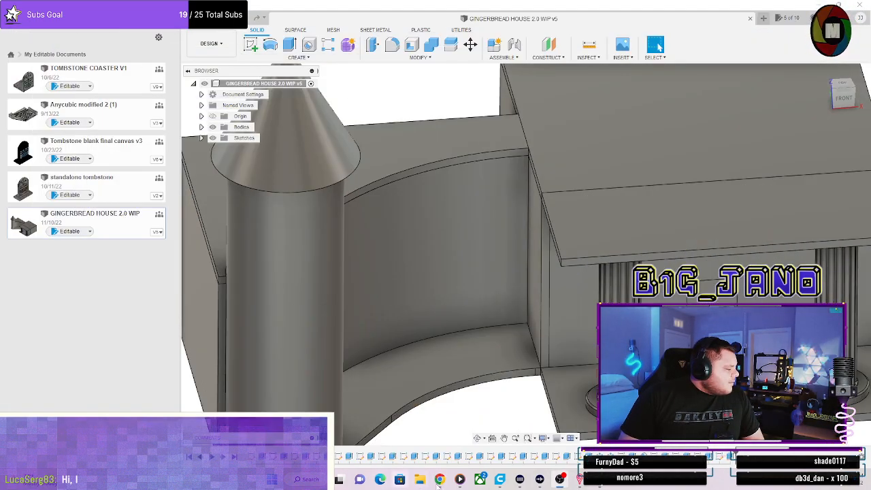
{"action": "mouse_move", "coordinate": [439, 479]}
{"action": "mouse_move", "coordinate": [429, 449]}
{"action": "mouse_move", "coordinate": [519, 439]}
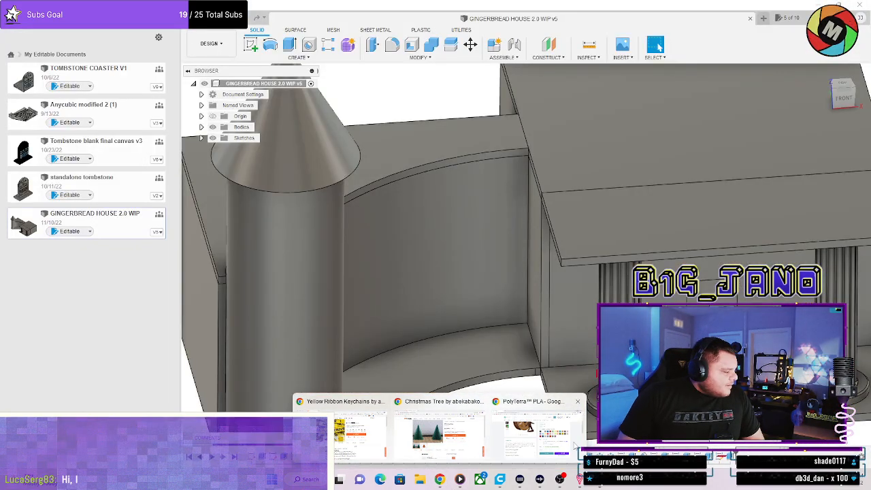
{"action": "left_click", "coordinate": [530, 441]}
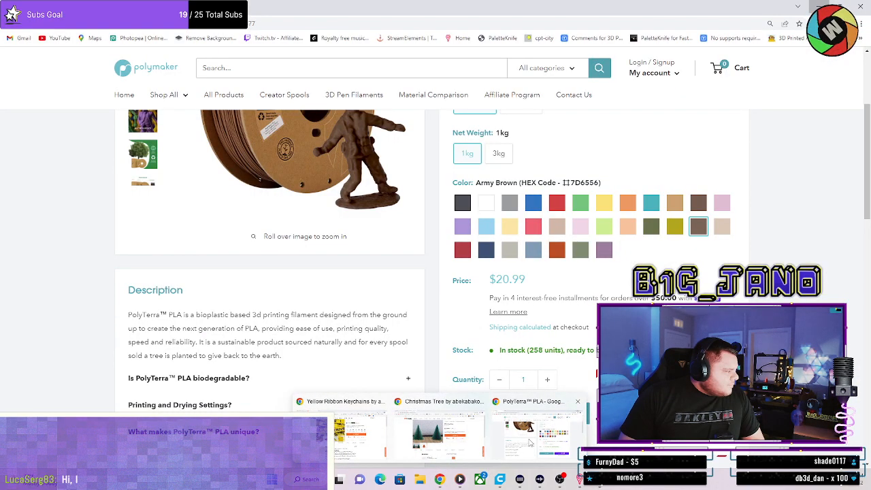
{"action": "scroll", "coordinate": [521, 293], "scroll_direction": "up", "scroll_amount": 3}
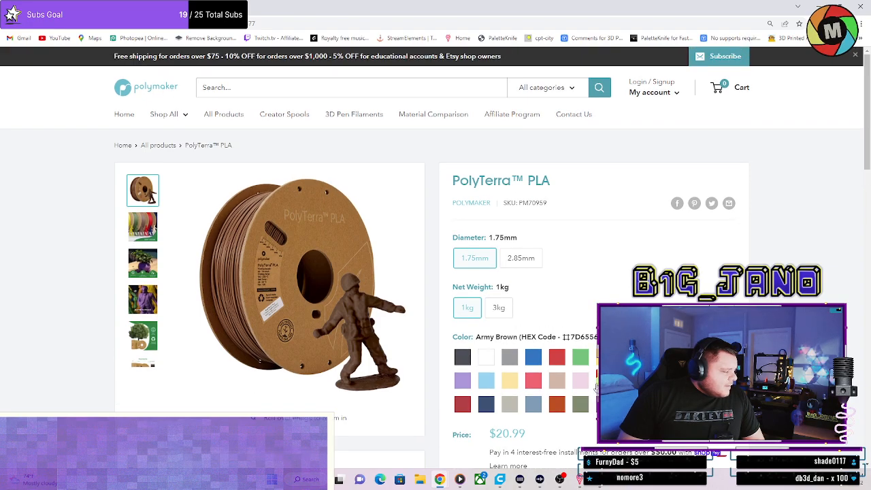
{"action": "left_click", "coordinate": [578, 382]}
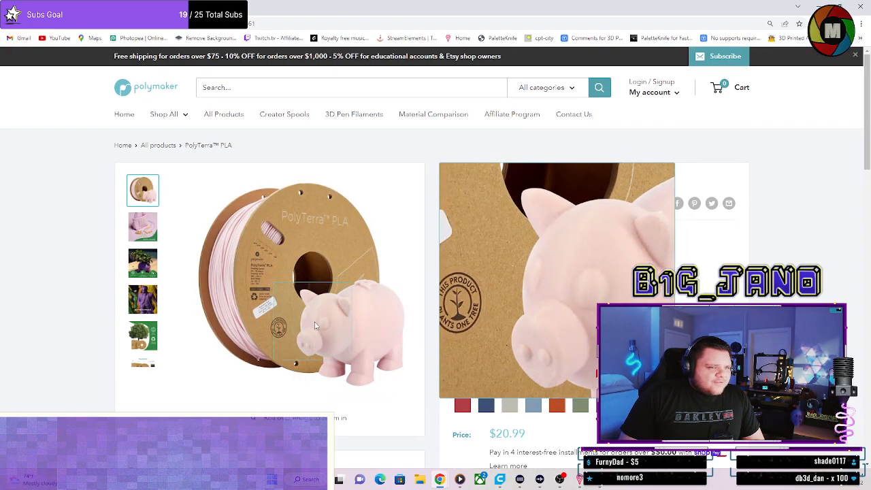
{"action": "scroll", "coordinate": [428, 355], "scroll_direction": "down", "scroll_amount": 2}
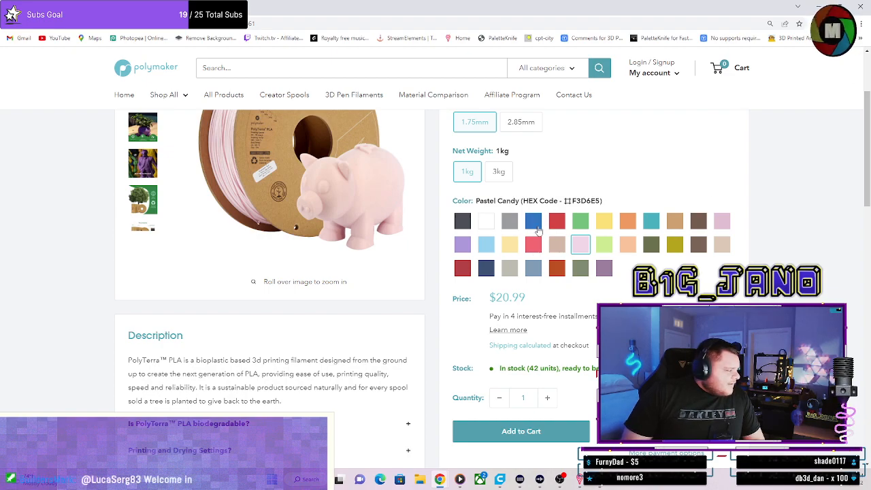
{"action": "scroll", "coordinate": [548, 249], "scroll_direction": "up", "scroll_amount": 1}
{"action": "scroll", "coordinate": [548, 249], "scroll_direction": "down", "scroll_amount": 1}
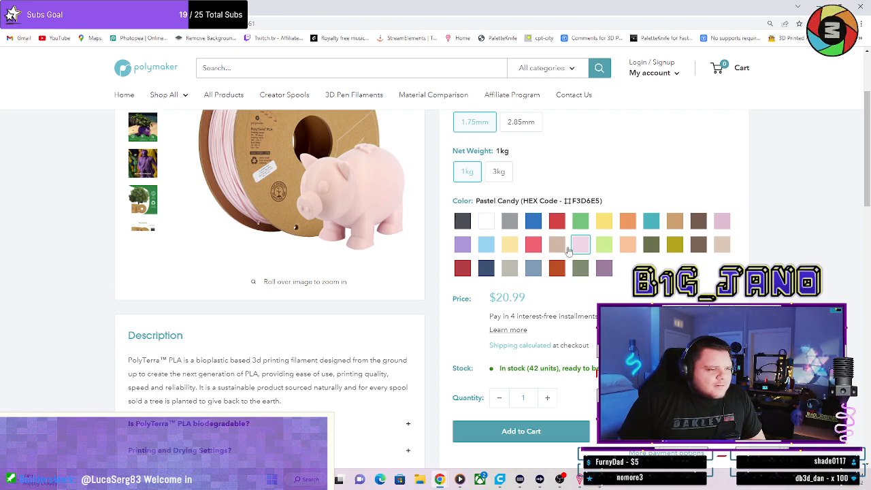
View the PolyTerra PLA filament in Pastel Banana.
{"action": "scroll", "coordinate": [542, 291], "scroll_direction": "up", "scroll_amount": 1}
{"action": "scroll", "coordinate": [543, 291], "scroll_direction": "up", "scroll_amount": 3}
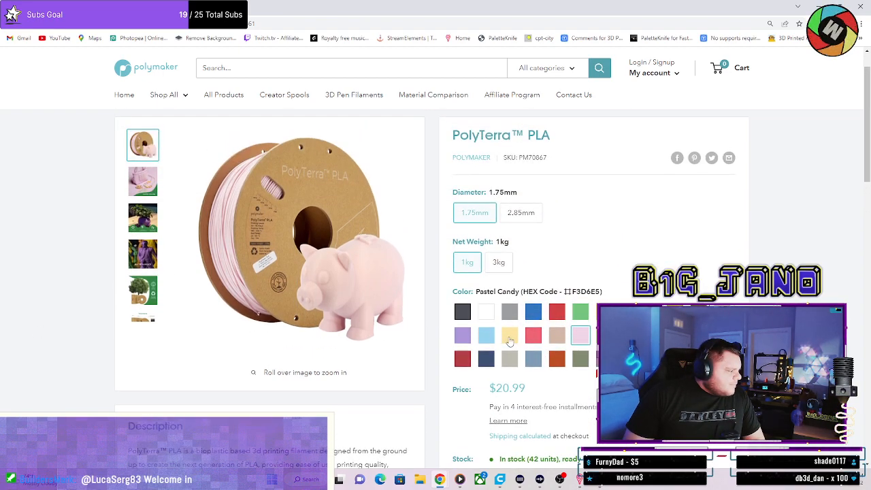
{"action": "left_click", "coordinate": [509, 336]}
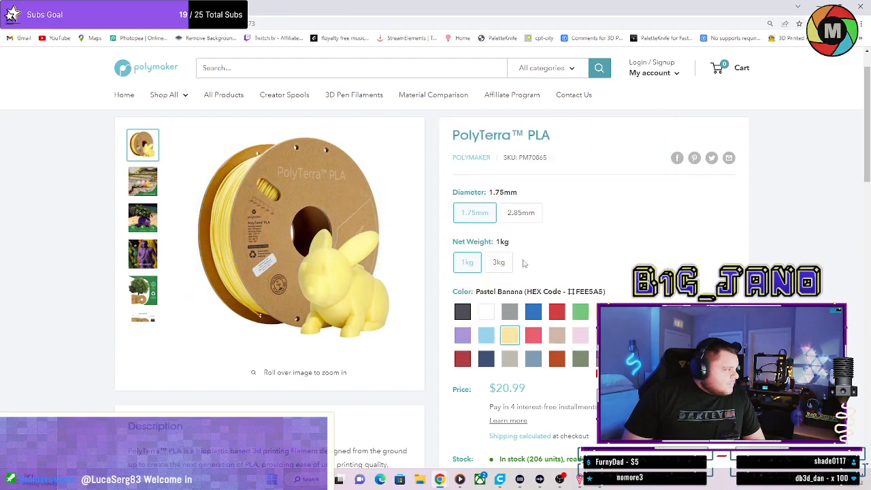
Open the PolyLite PLA Pro product page and view that filament in pale yellow.
{"action": "mouse_move", "coordinate": [177, 98]}
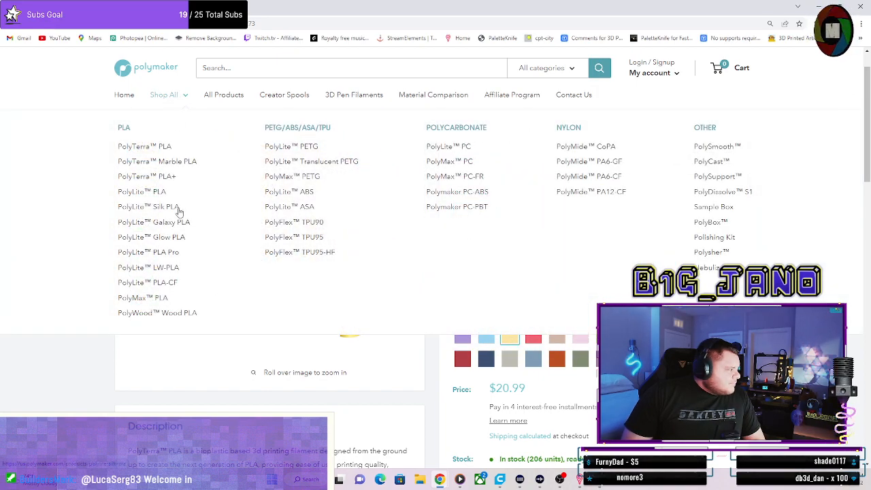
{"action": "left_click", "coordinate": [169, 254]}
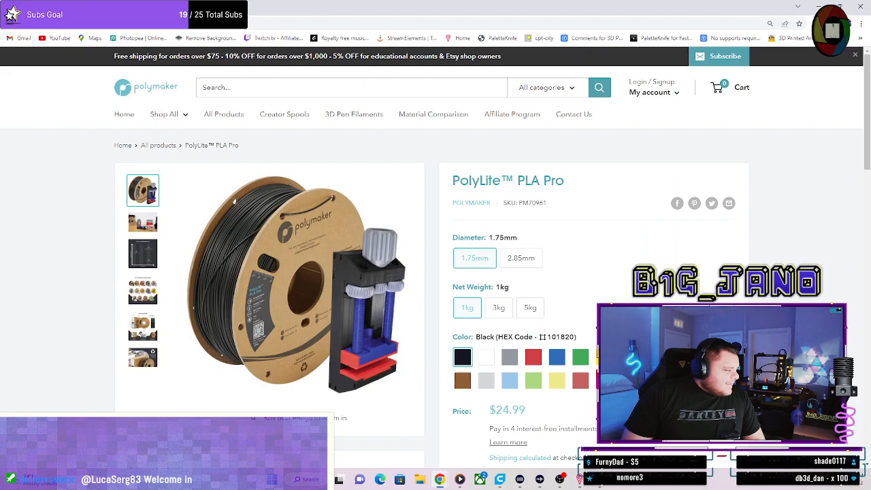
{"action": "left_click", "coordinate": [556, 380]}
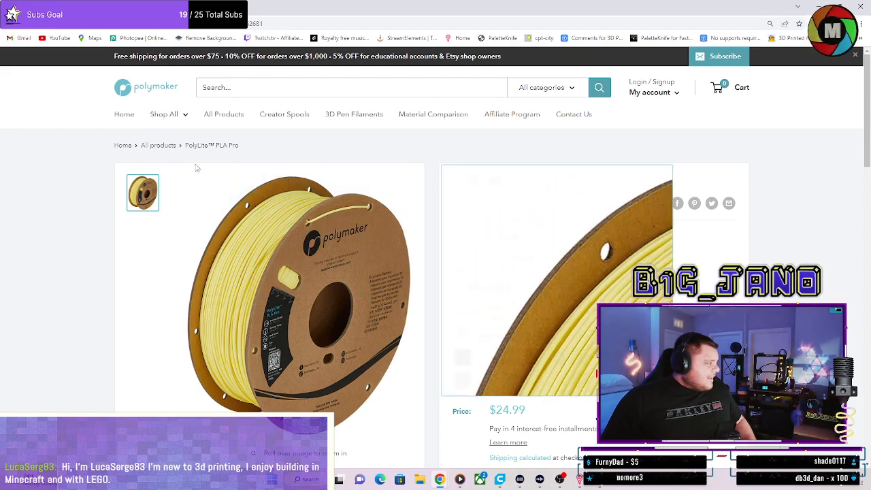
Go back to the PolyTerra PLA product page and look over its options and available colors.
{"action": "mouse_move", "coordinate": [163, 114]}
{"action": "left_click", "coordinate": [160, 166]}
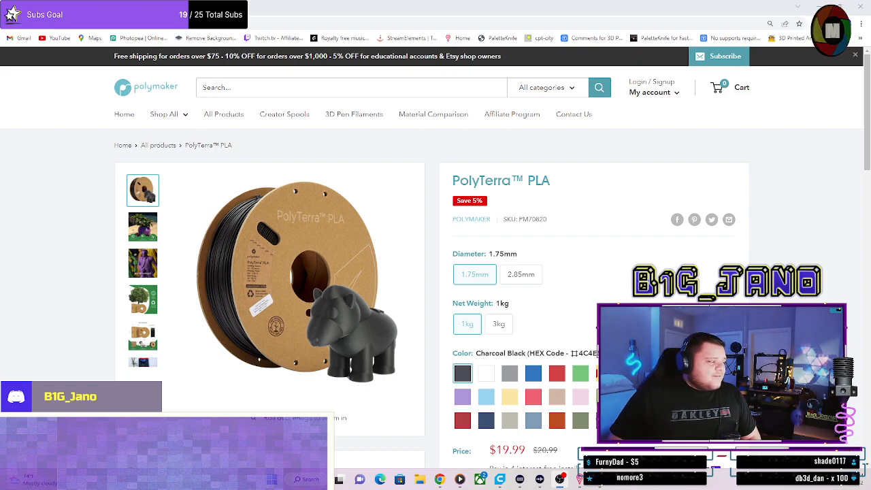
{"action": "scroll", "coordinate": [538, 220], "scroll_direction": "down", "scroll_amount": 2}
{"action": "scroll", "coordinate": [534, 206], "scroll_direction": "up", "scroll_amount": 2}
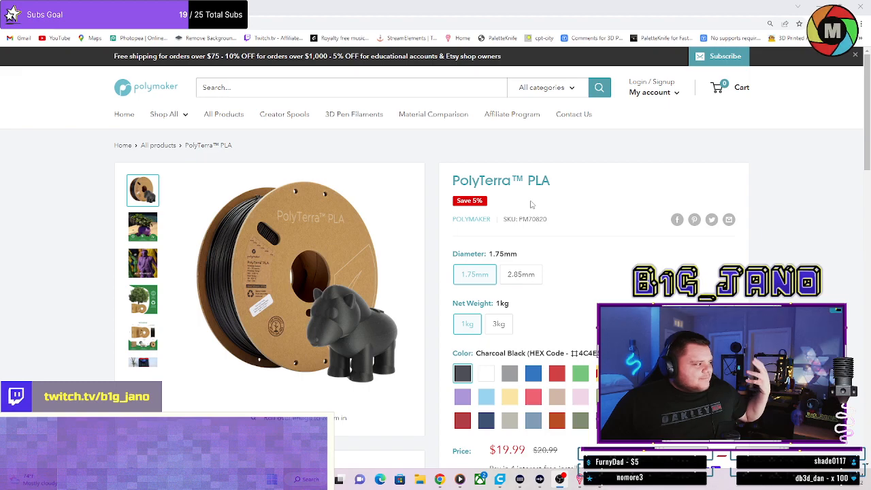
{"action": "scroll", "coordinate": [534, 212], "scroll_direction": "down", "scroll_amount": 2}
{"action": "scroll", "coordinate": [557, 245], "scroll_direction": "up", "scroll_amount": 2}
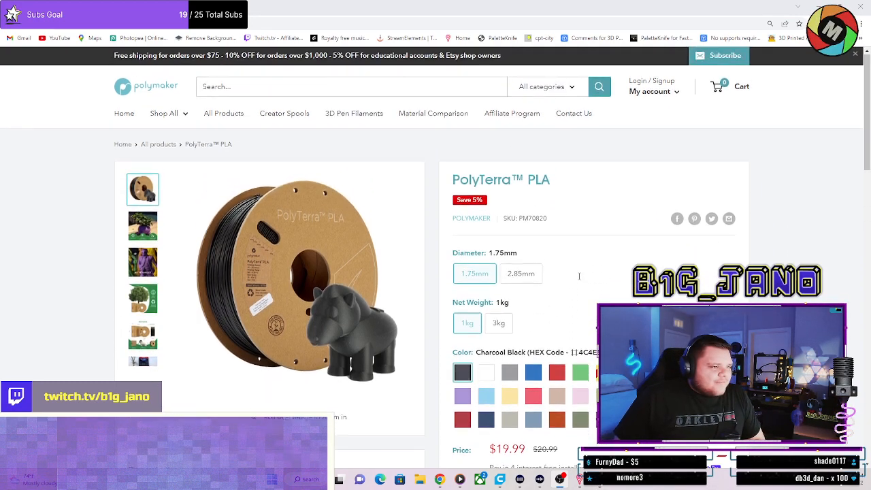
{"action": "scroll", "coordinate": [579, 276], "scroll_direction": "down", "scroll_amount": 2}
{"action": "scroll", "coordinate": [558, 286], "scroll_direction": "up", "scroll_amount": 1}
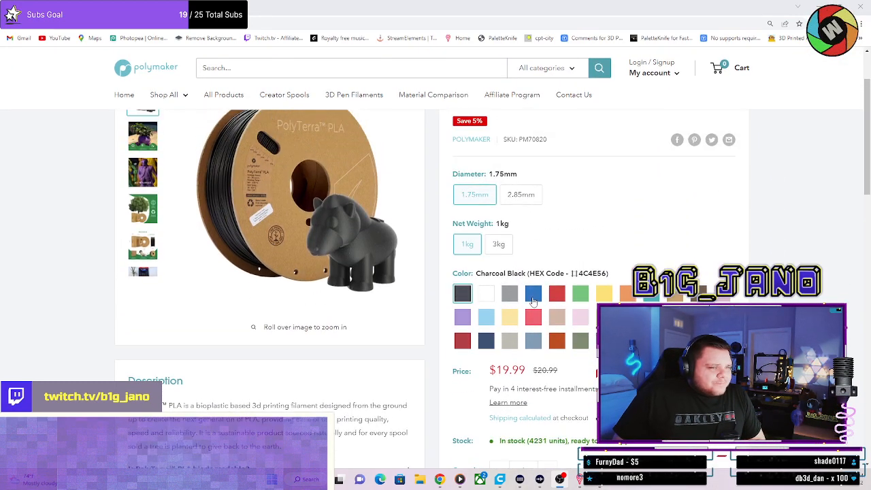
View PolyTerra PLA in Pastel Watermelon and inspect the sample print and the remaining color swatches.
{"action": "scroll", "coordinate": [524, 293], "scroll_direction": "down", "scroll_amount": 1}
{"action": "left_click", "coordinate": [530, 275]}
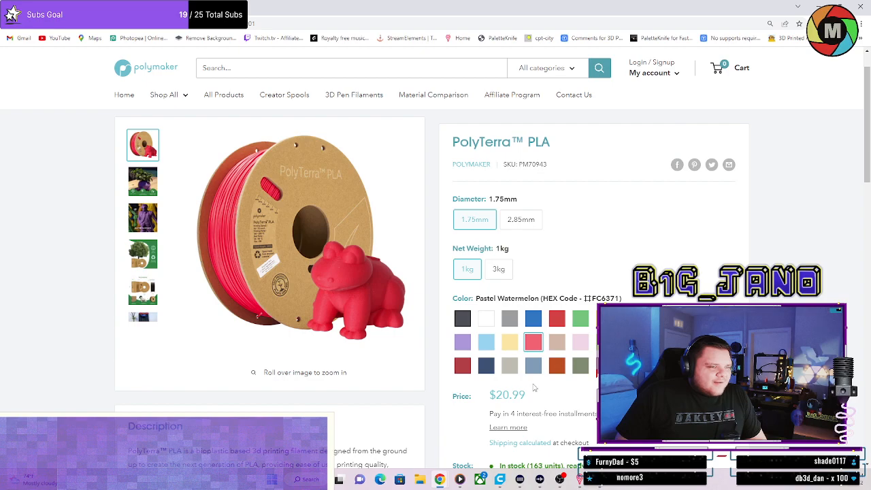
{"action": "scroll", "coordinate": [501, 352], "scroll_direction": "down", "scroll_amount": 2}
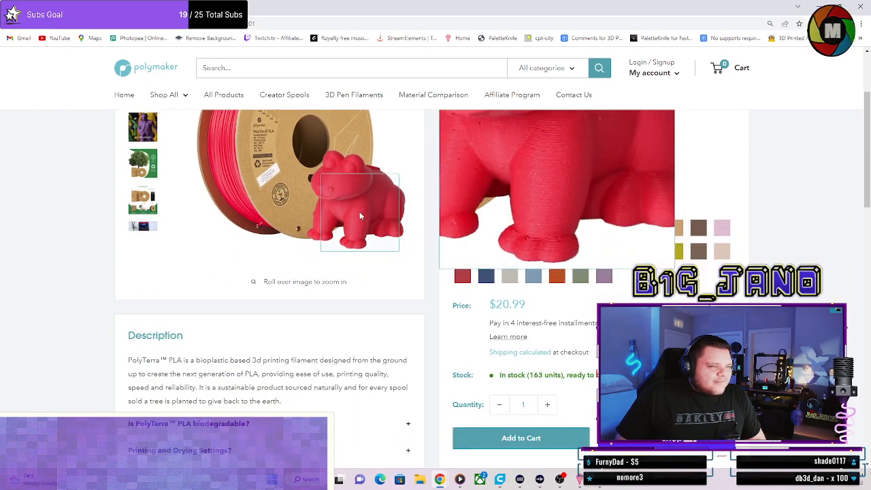
{"action": "scroll", "coordinate": [357, 208], "scroll_direction": "up", "scroll_amount": 1}
{"action": "scroll", "coordinate": [356, 205], "scroll_direction": "up", "scroll_amount": 1}
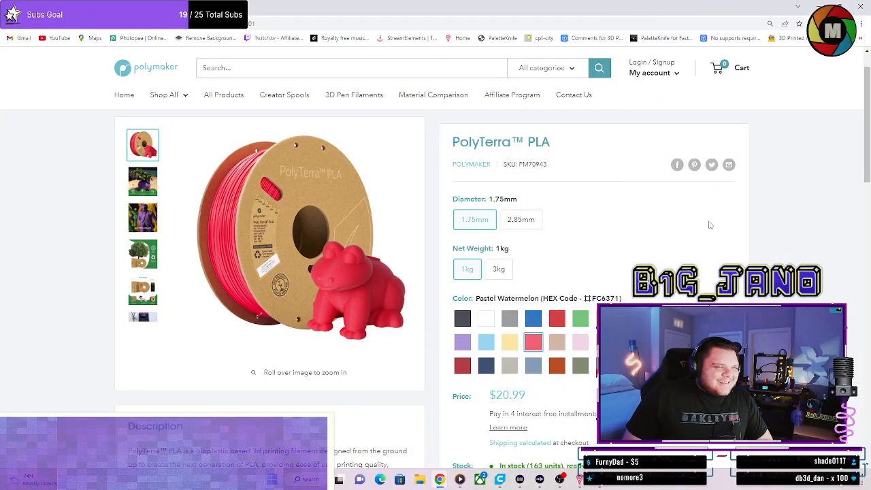
{"action": "scroll", "coordinate": [529, 265], "scroll_direction": "down", "scroll_amount": 2}
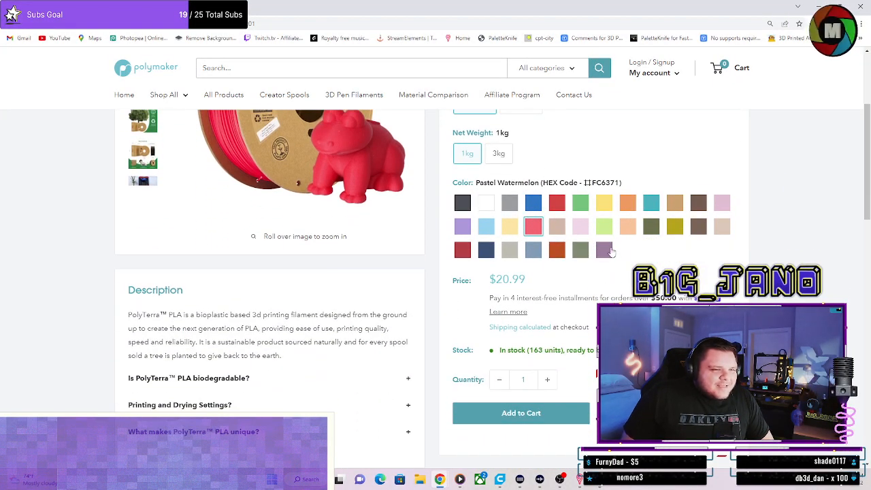
{"action": "scroll", "coordinate": [547, 232], "scroll_direction": "up", "scroll_amount": 1}
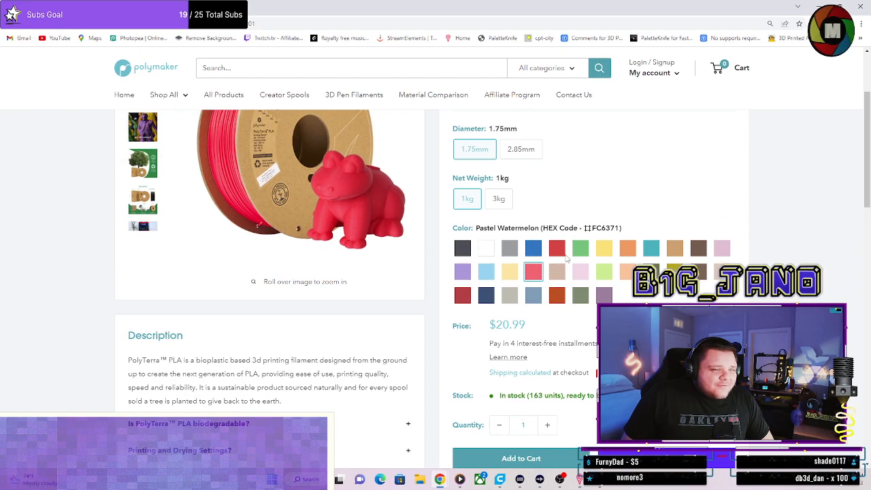
Look over the PolyTerra PLA color swatches and view the filament in Cotton White, Charcoal Black and Sapphire Blue.
{"action": "scroll", "coordinate": [551, 238], "scroll_direction": "up", "scroll_amount": 1}
{"action": "scroll", "coordinate": [565, 259], "scroll_direction": "down", "scroll_amount": 2}
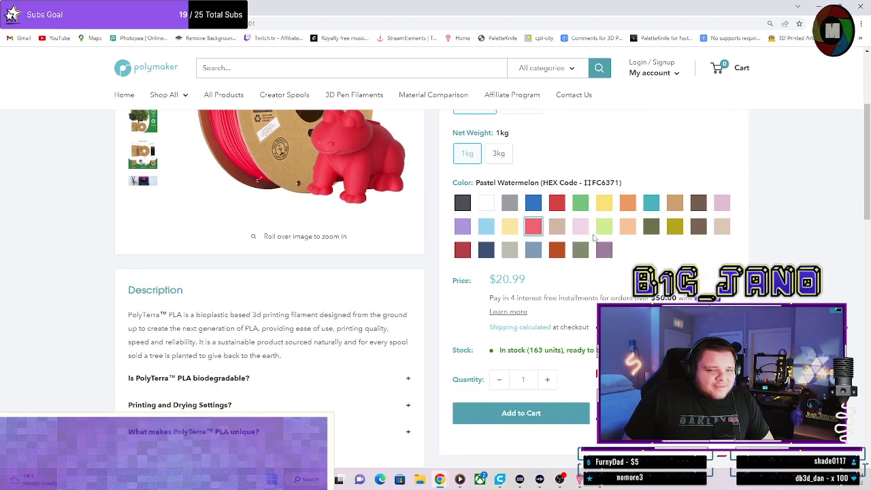
{"action": "scroll", "coordinate": [585, 246], "scroll_direction": "up", "scroll_amount": 2}
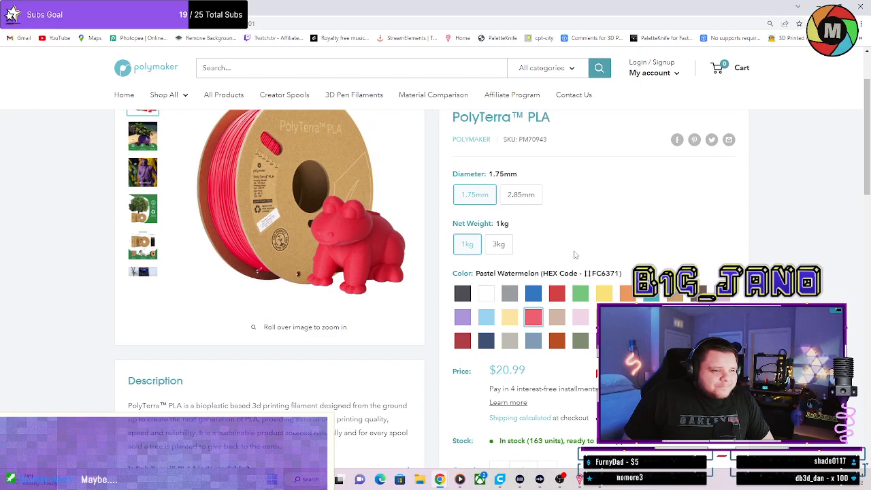
{"action": "scroll", "coordinate": [574, 255], "scroll_direction": "down", "scroll_amount": 2}
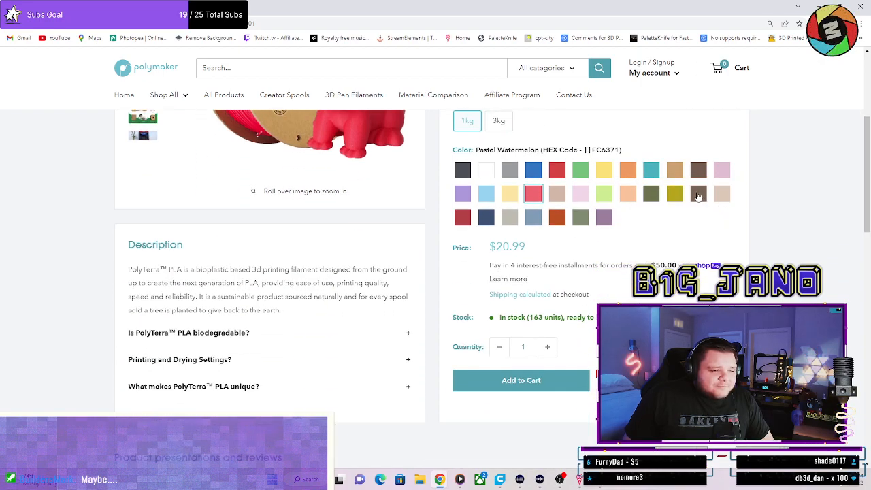
{"action": "scroll", "coordinate": [693, 202], "scroll_direction": "up", "scroll_amount": 1}
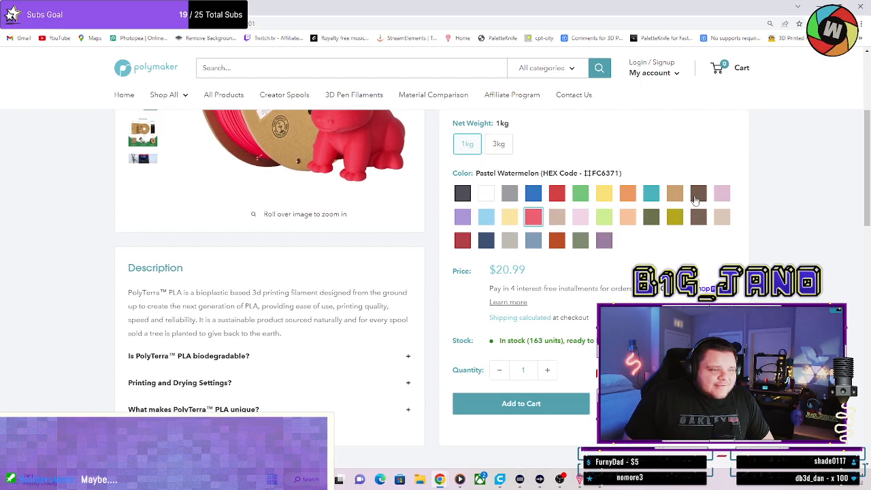
{"action": "scroll", "coordinate": [544, 272], "scroll_direction": "up", "scroll_amount": 1}
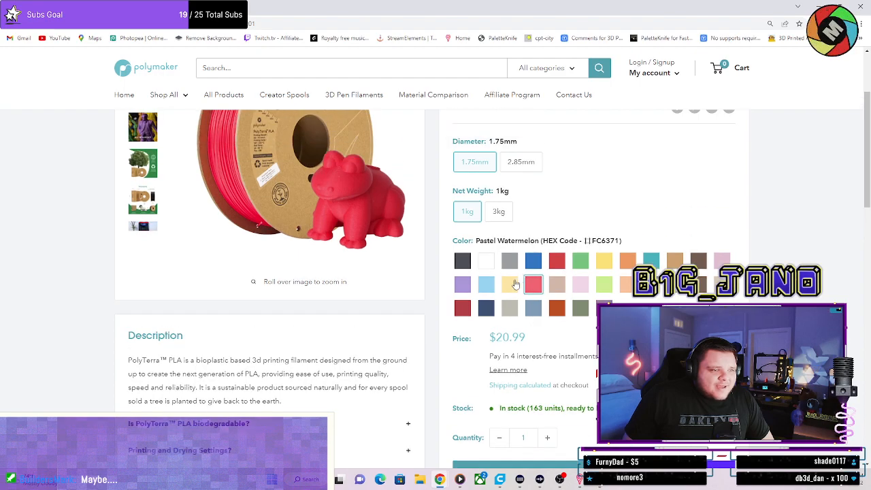
{"action": "left_click", "coordinate": [487, 265]}
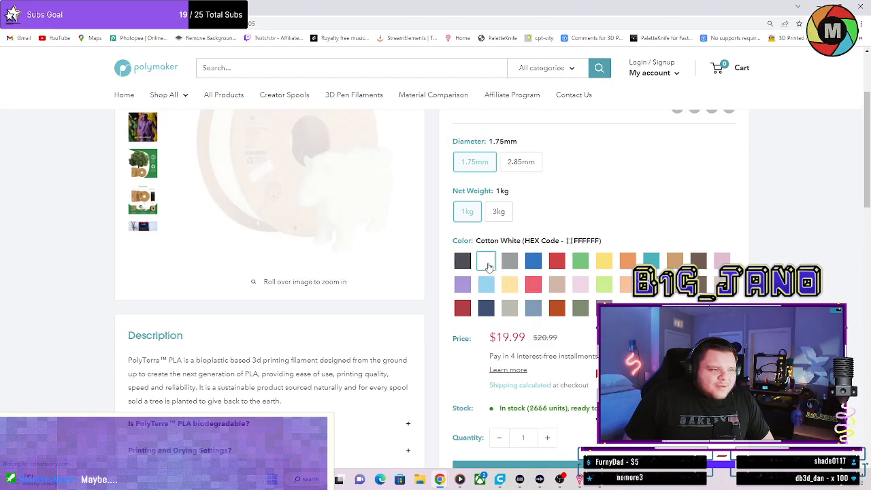
{"action": "left_click", "coordinate": [467, 265]}
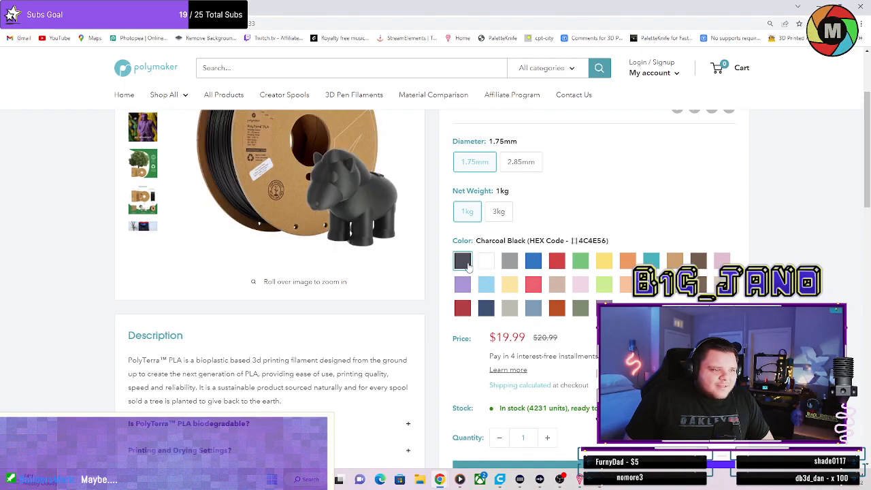
{"action": "left_click", "coordinate": [534, 260]}
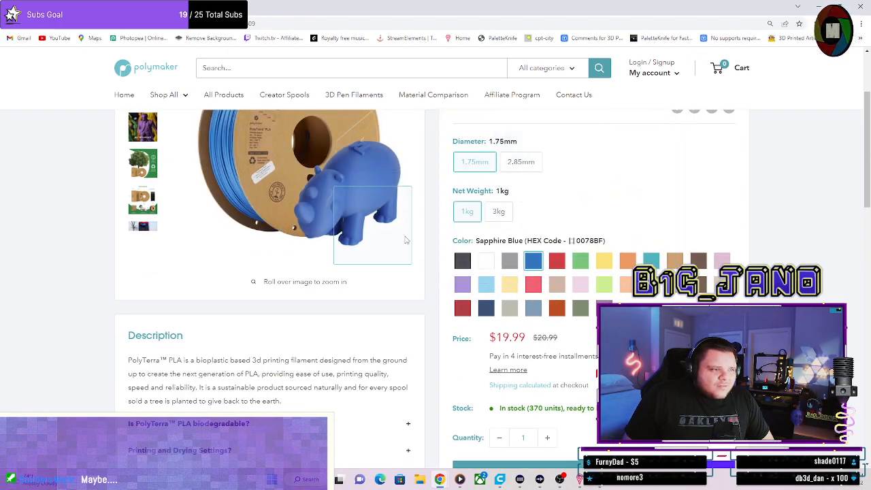
Compare PolyTerra PLA in Pastel Banana, Pastel Watermelon and Muted White, and inspect the Muted White spool close up.
{"action": "scroll", "coordinate": [498, 257], "scroll_direction": "down", "scroll_amount": 2}
{"action": "left_click", "coordinate": [511, 196]}
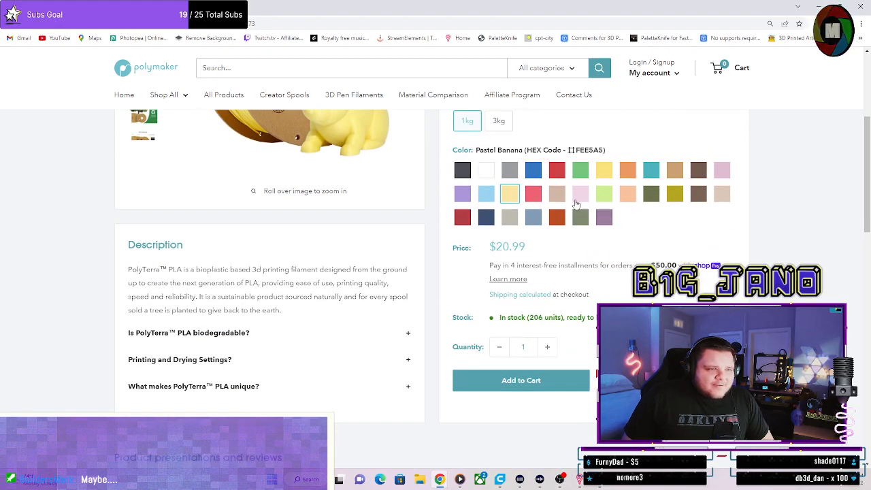
{"action": "left_click", "coordinate": [531, 195]}
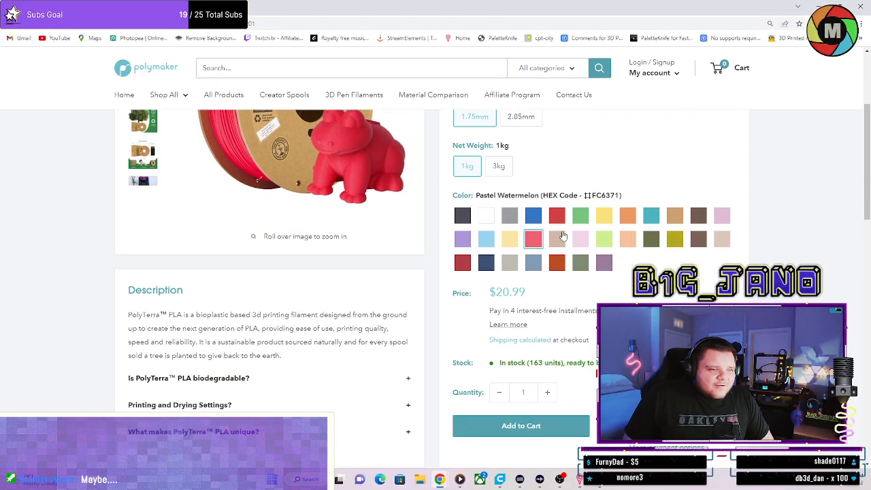
{"action": "left_click", "coordinate": [509, 263]}
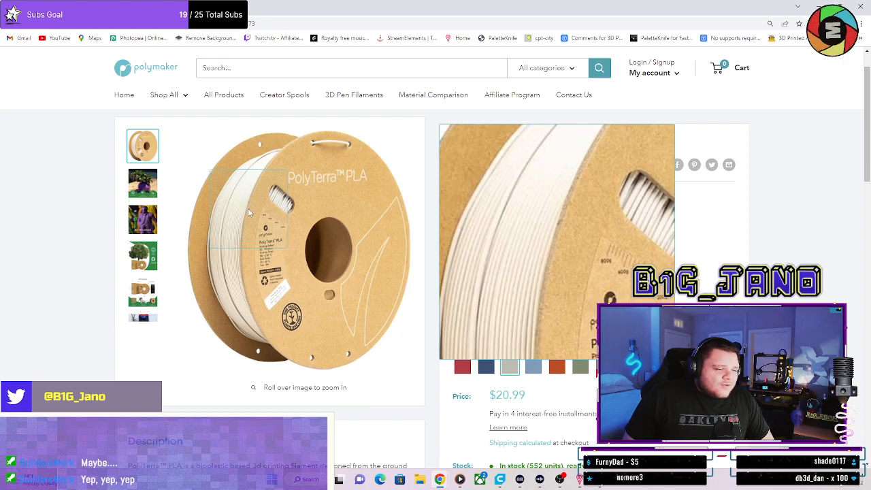
View PolyTerra PLA in Forest Green and Pastel Mint and inspect the sample print of each color close up.
{"action": "scroll", "coordinate": [653, 262], "scroll_direction": "down", "scroll_amount": 1}
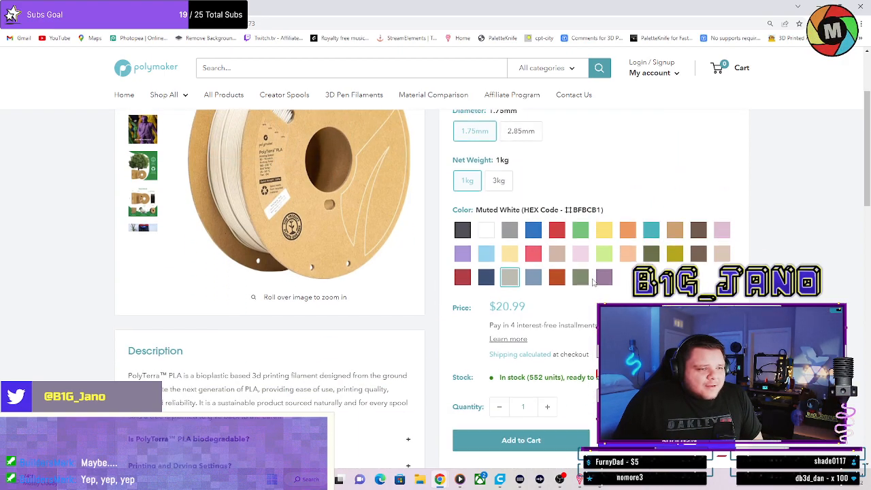
{"action": "left_click", "coordinate": [576, 230]}
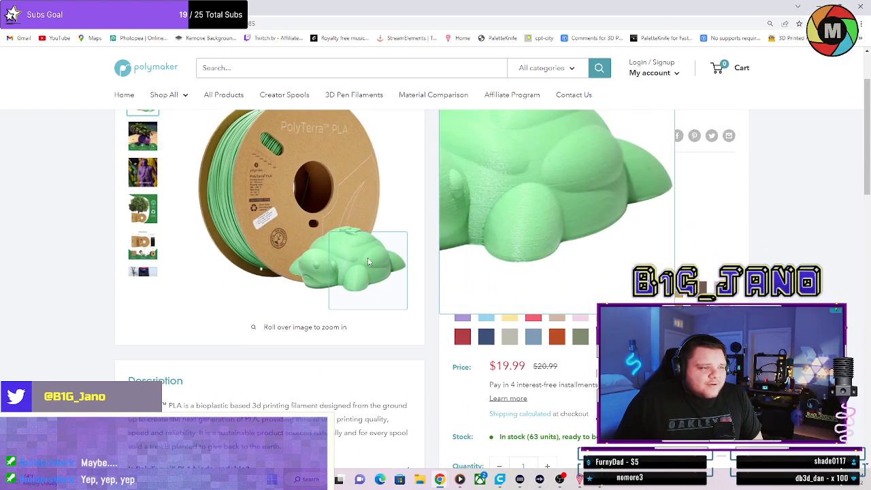
{"action": "scroll", "coordinate": [382, 247], "scroll_direction": "down", "scroll_amount": 1}
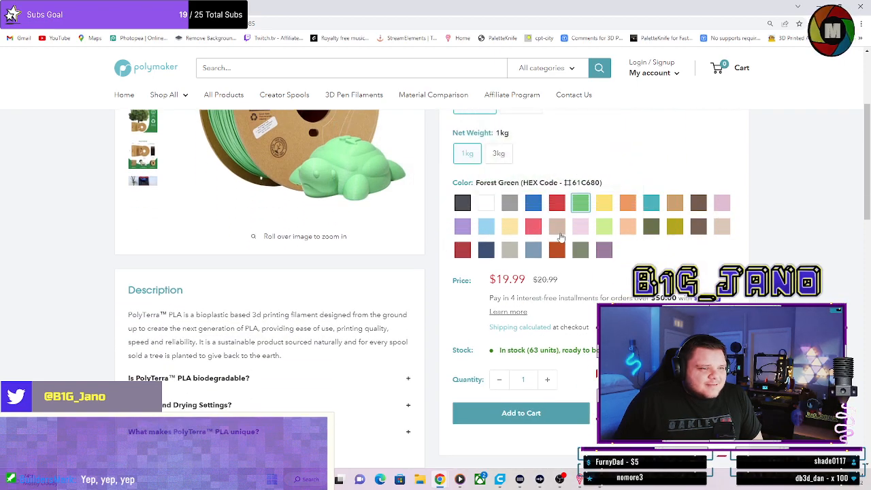
{"action": "left_click", "coordinate": [603, 227]}
{"action": "scroll", "coordinate": [476, 225], "scroll_direction": "up", "scroll_amount": 1}
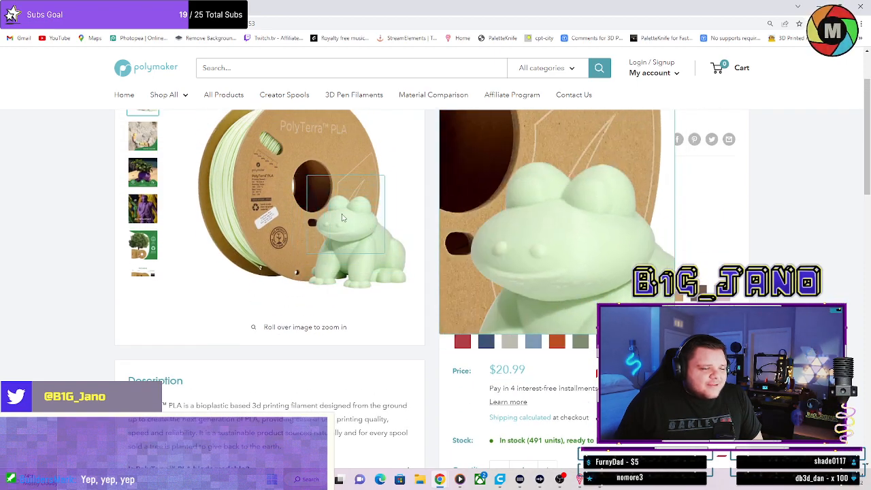
{"action": "scroll", "coordinate": [178, 129], "scroll_direction": "up", "scroll_amount": 1}
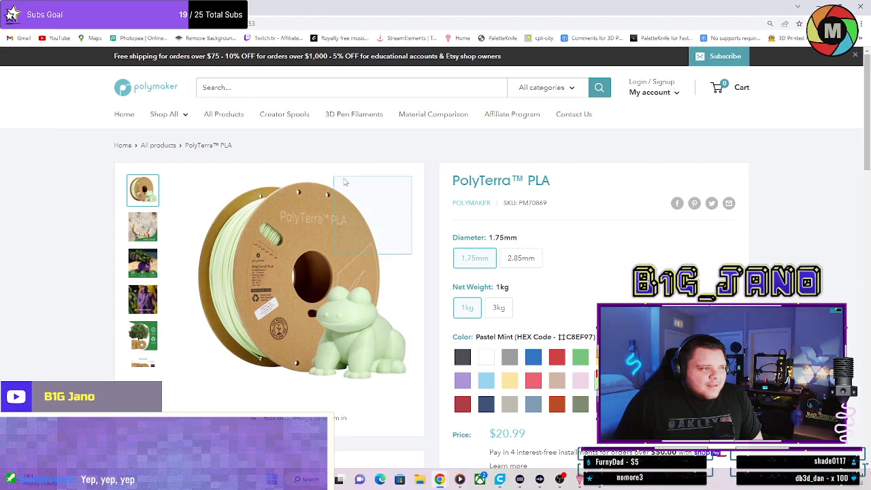
{"action": "mouse_move", "coordinate": [160, 118]}
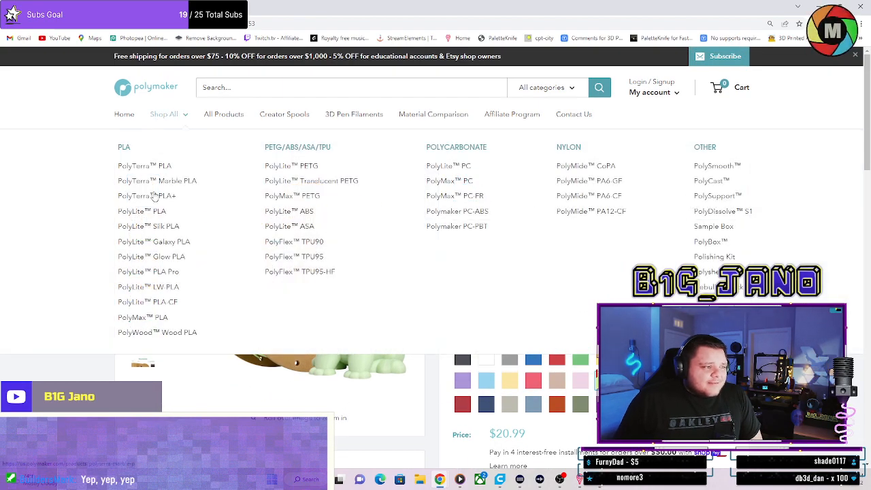
{"action": "right_click", "coordinate": [151, 229]}
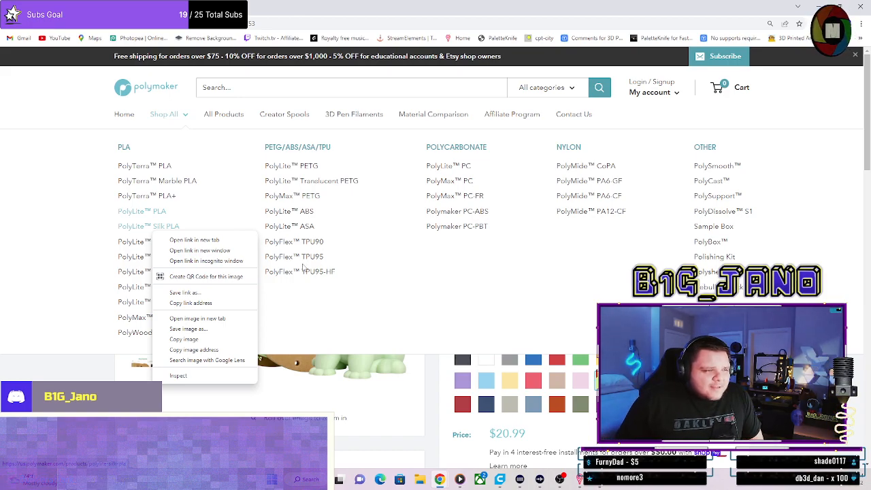
{"action": "left_click", "coordinate": [87, 254]}
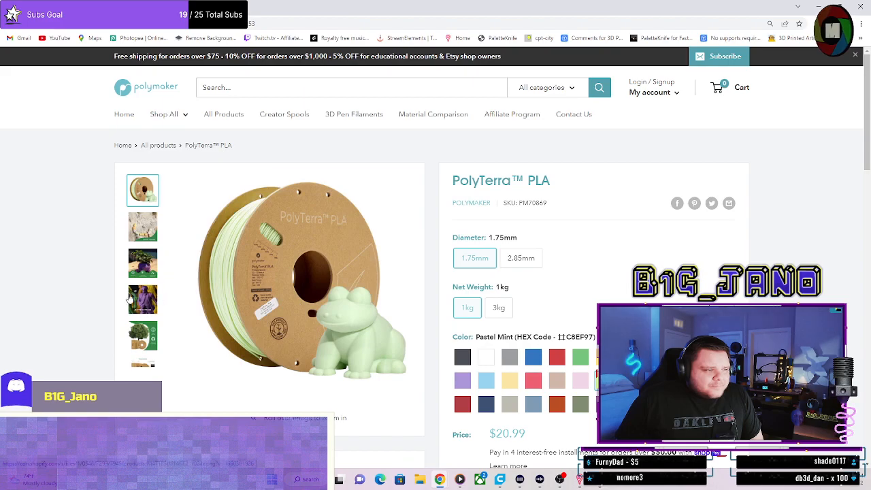
View PolyTerra PLA in Muted Purple and look over the spool and the other color swatches.
{"action": "scroll", "coordinate": [500, 233], "scroll_direction": "down", "scroll_amount": 3}
{"action": "scroll", "coordinate": [500, 234], "scroll_direction": "down", "scroll_amount": 1}
{"action": "scroll", "coordinate": [544, 232], "scroll_direction": "up", "scroll_amount": 1}
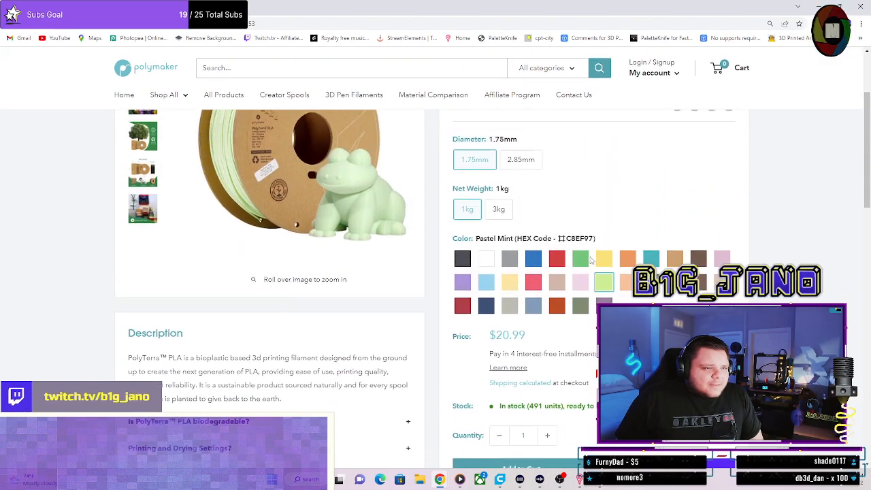
{"action": "scroll", "coordinate": [585, 230], "scroll_direction": "down", "scroll_amount": 2}
{"action": "left_click", "coordinate": [603, 217]}
{"action": "scroll", "coordinate": [609, 234], "scroll_direction": "up", "scroll_amount": 2}
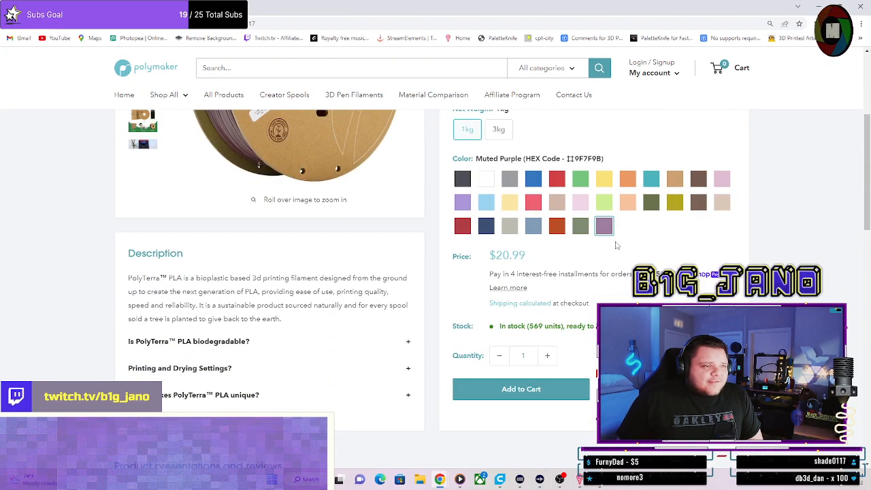
{"action": "scroll", "coordinate": [602, 241], "scroll_direction": "down", "scroll_amount": 1}
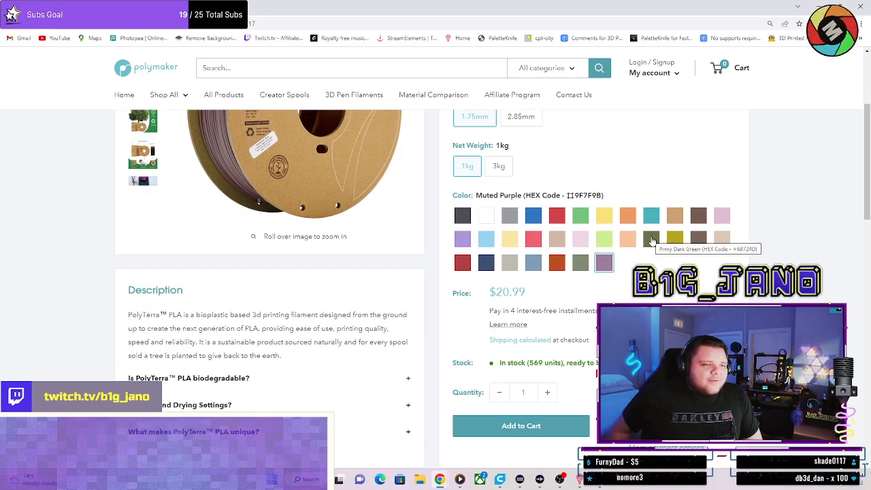
{"action": "scroll", "coordinate": [563, 172], "scroll_direction": "up", "scroll_amount": 1}
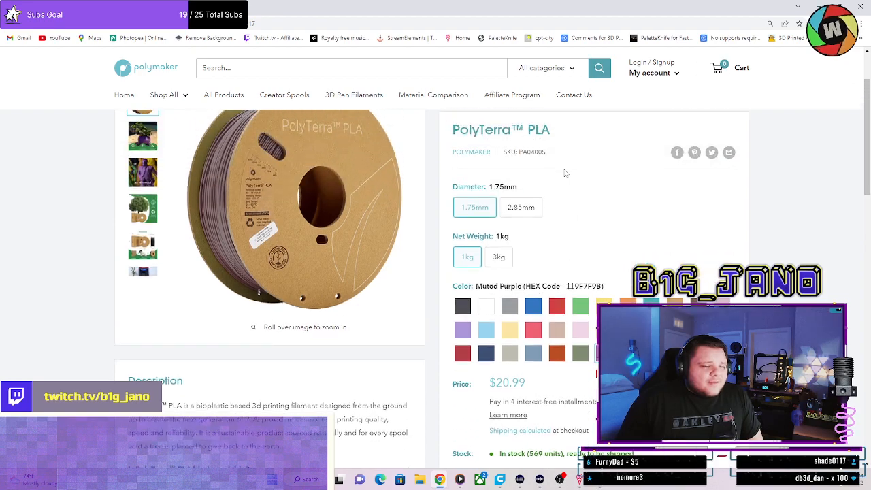
{"action": "scroll", "coordinate": [595, 178], "scroll_direction": "up", "scroll_amount": 2}
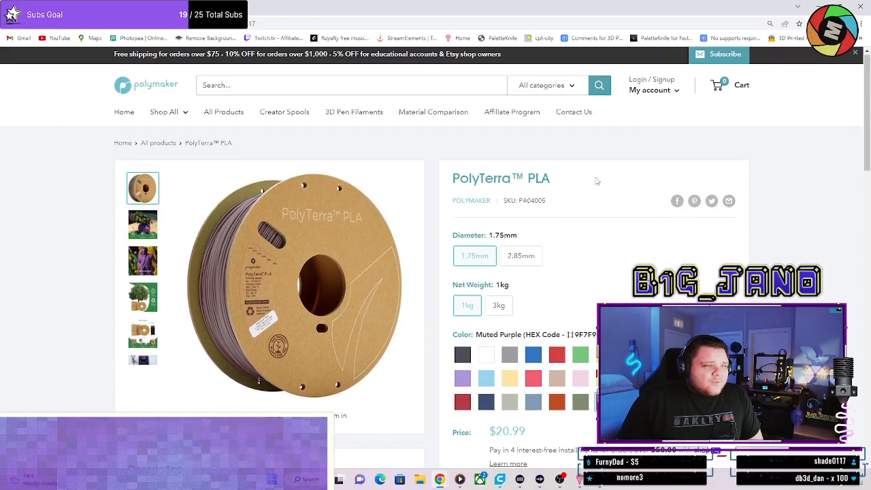
Look over the PolyTerra PLA options again and view the filament in Muted Blue.
{"action": "scroll", "coordinate": [596, 181], "scroll_direction": "down", "scroll_amount": 1}
{"action": "scroll", "coordinate": [595, 180], "scroll_direction": "down", "scroll_amount": 1}
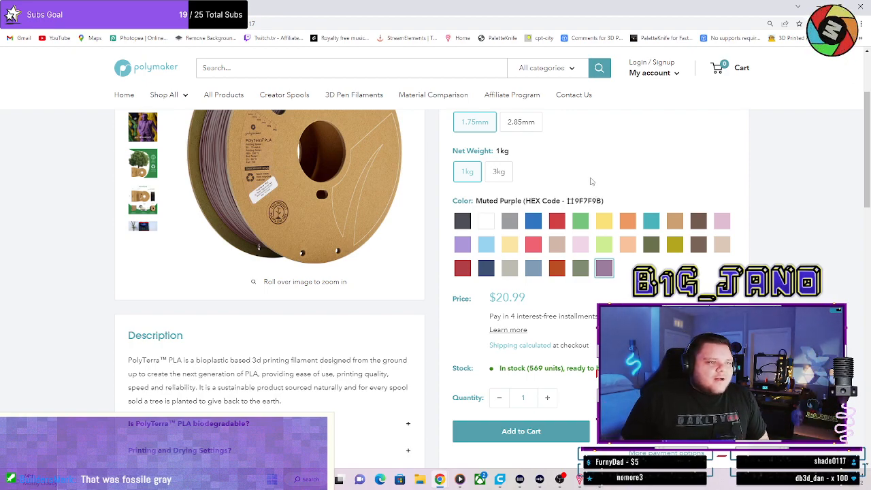
{"action": "scroll", "coordinate": [590, 180], "scroll_direction": "up", "scroll_amount": 3}
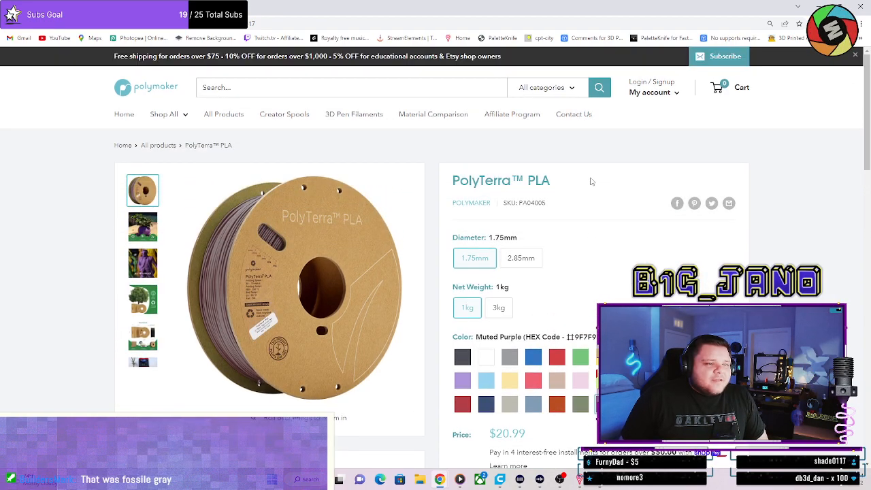
{"action": "scroll", "coordinate": [591, 204], "scroll_direction": "down", "scroll_amount": 3}
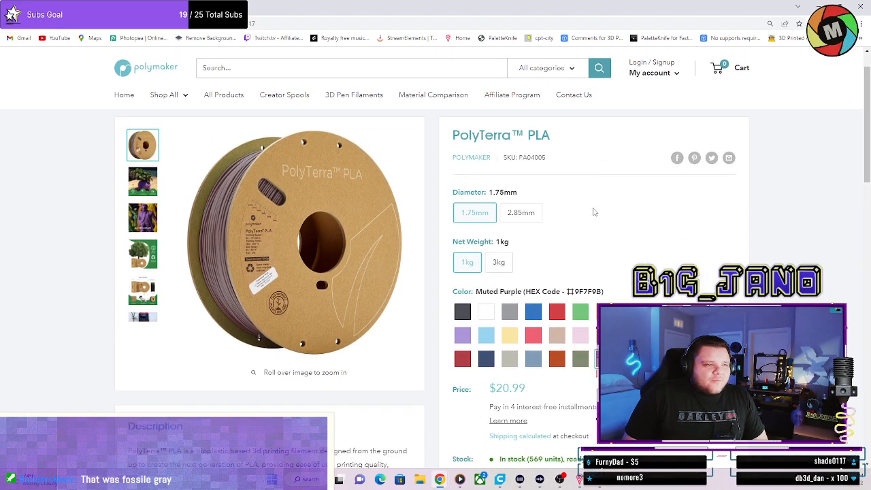
{"action": "left_click", "coordinate": [533, 269]}
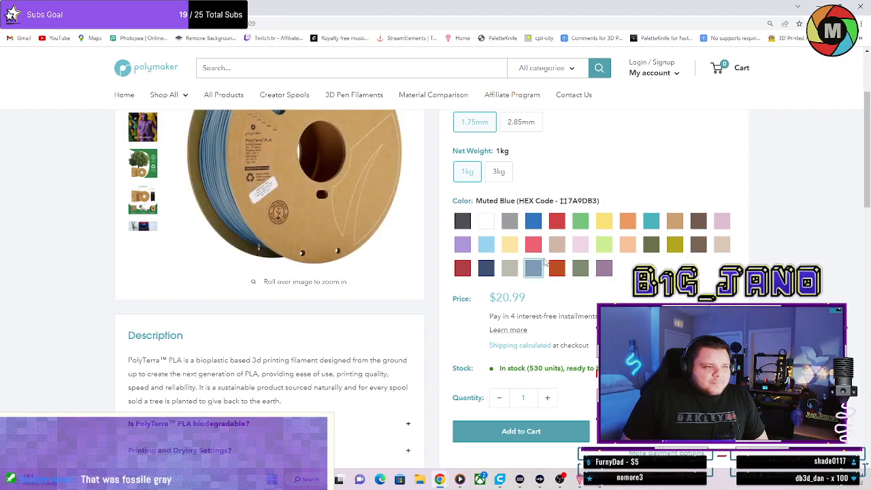
Open the PolyTerra Marble PLA product page from the store's list of PLA filaments.
{"action": "scroll", "coordinate": [544, 261], "scroll_direction": "up", "scroll_amount": 1}
{"action": "scroll", "coordinate": [505, 255], "scroll_direction": "up", "scroll_amount": 1}
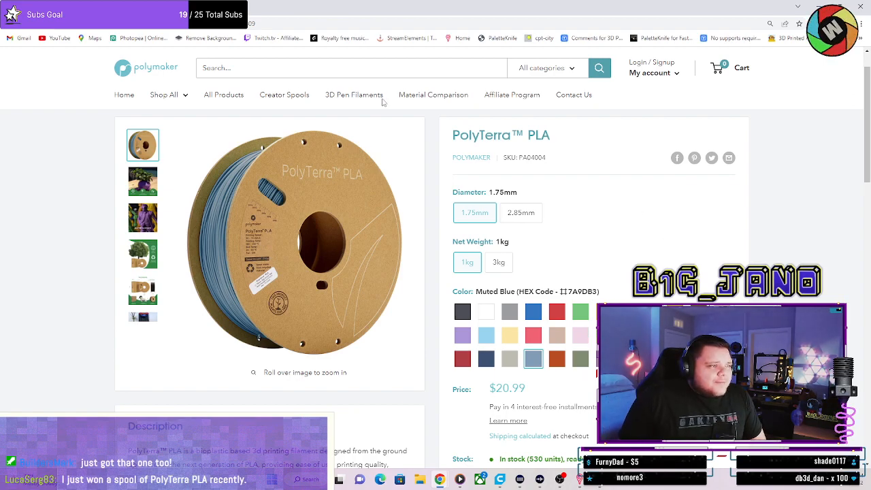
{"action": "mouse_move", "coordinate": [170, 95]}
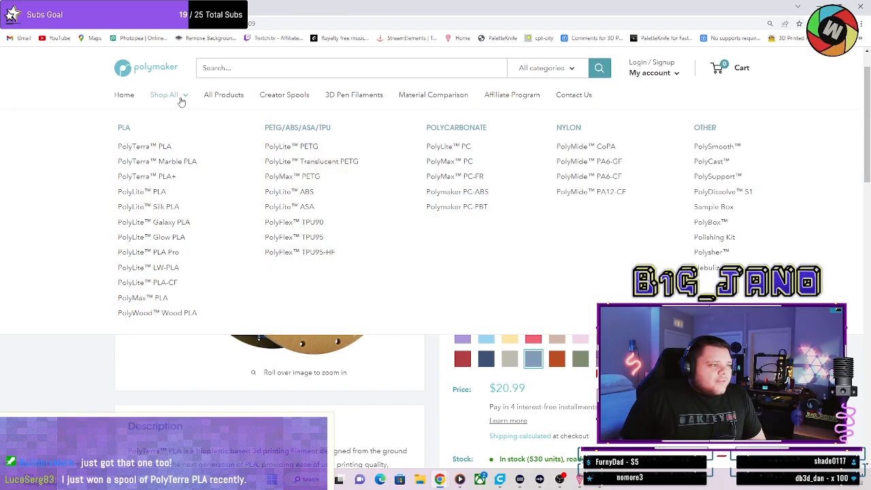
{"action": "left_click", "coordinate": [174, 166]}
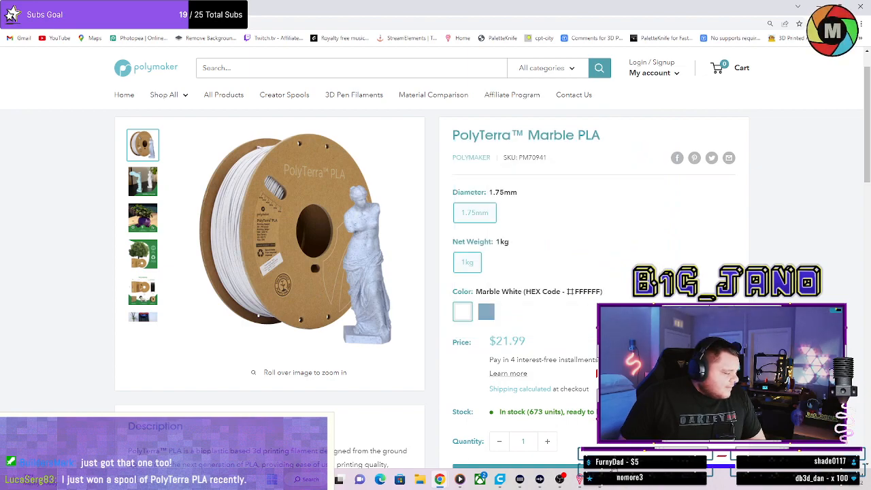
Switch to Fusion 360 and inspect the gingerbread house's front porch with its door and fluted columns.
{"action": "left_click", "coordinate": [599, 480]}
{"action": "scroll", "coordinate": [782, 360], "scroll_direction": "down", "scroll_amount": 2}
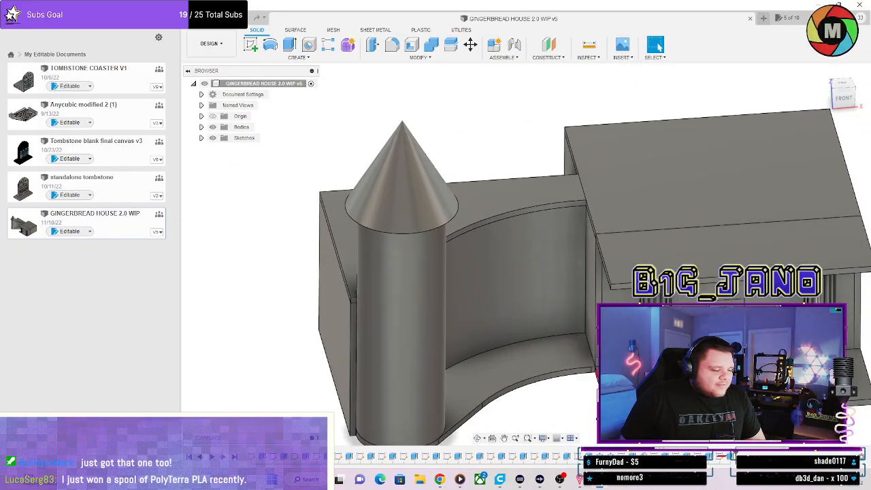
{"action": "scroll", "coordinate": [783, 361], "scroll_direction": "up", "scroll_amount": 4}
{"action": "middle_click_drag", "start_coordinate": [713, 281], "coordinate": [405, 182]}
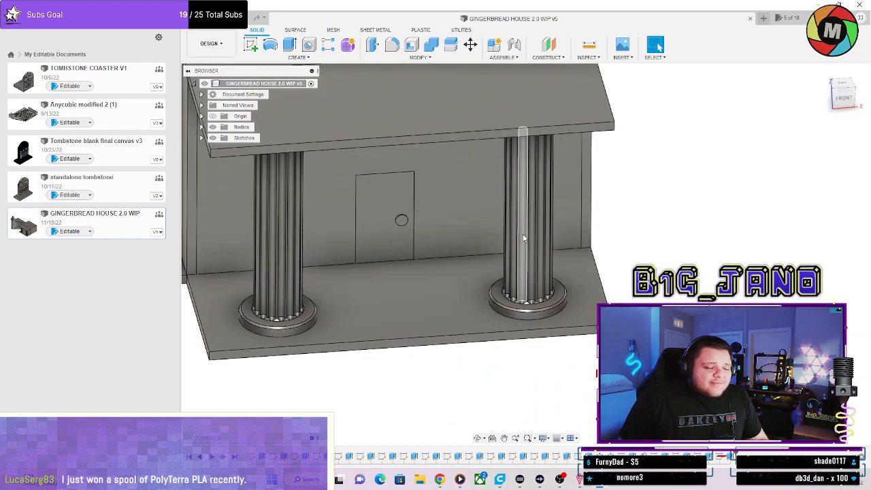
{"action": "mouse_move", "coordinate": [454, 280]}
{"action": "middle_mouse_down", "text": "shift"}
{"action": "mouse_move", "coordinate": [433, 242]}
{"action": "mouse_move", "coordinate": [449, 291]}
{"action": "middle_mouse_up", "text": "shift"}
Select the top face of the curved wing behind the tower and inspect the tower and curved wall from the front.
{"action": "scroll", "coordinate": [395, 248], "scroll_direction": "down", "scroll_amount": 4}
{"action": "middle_click_drag", "start_coordinate": [344, 163], "coordinate": [292, 235], "text": "shift"}
{"action": "middle_click_drag", "start_coordinate": [453, 210], "coordinate": [570, 204], "text": "shift"}
{"action": "left_click", "coordinate": [420, 281]}
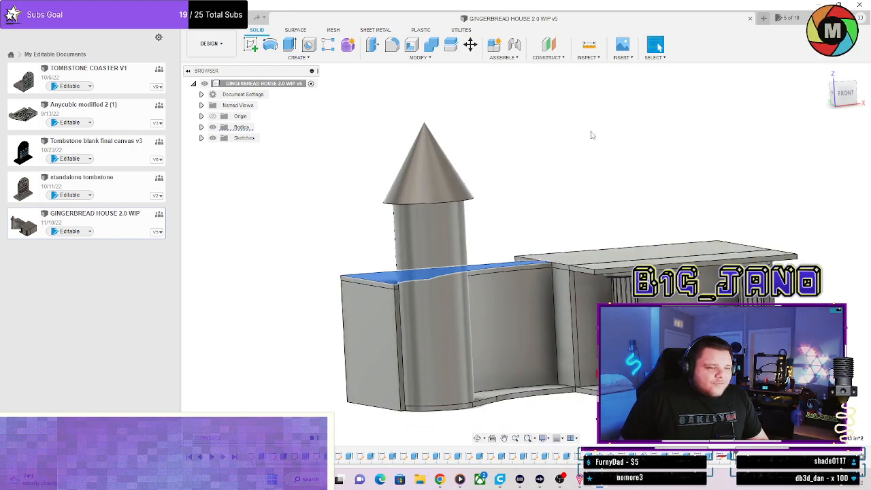
{"action": "middle_click_drag", "start_coordinate": [659, 150], "coordinate": [622, 213], "text": "shift"}
{"action": "middle_click_drag", "start_coordinate": [538, 213], "coordinate": [476, 178], "text": "shift"}
{"action": "scroll", "coordinate": [490, 354], "scroll_direction": "up", "scroll_amount": 5}
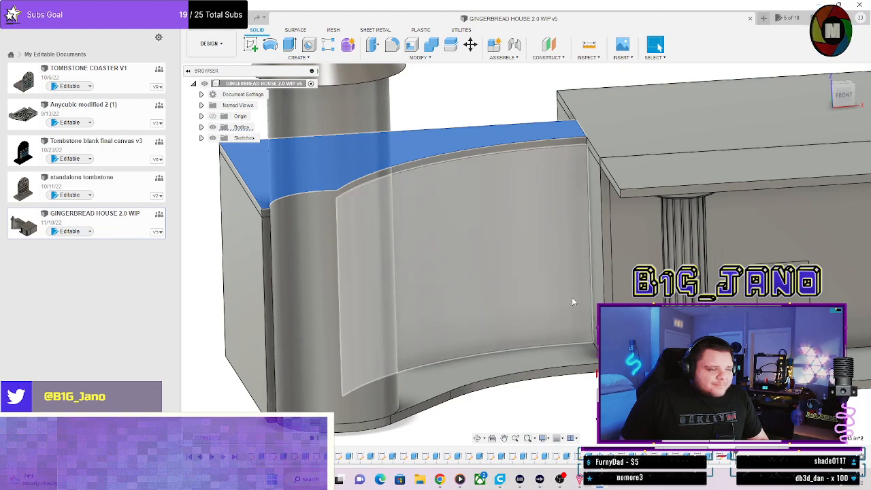
Inspect the whole gingerbread house from the front and from the tower side, including the curved wing and columned porch.
{"action": "scroll", "coordinate": [575, 235], "scroll_direction": "down", "scroll_amount": 6}
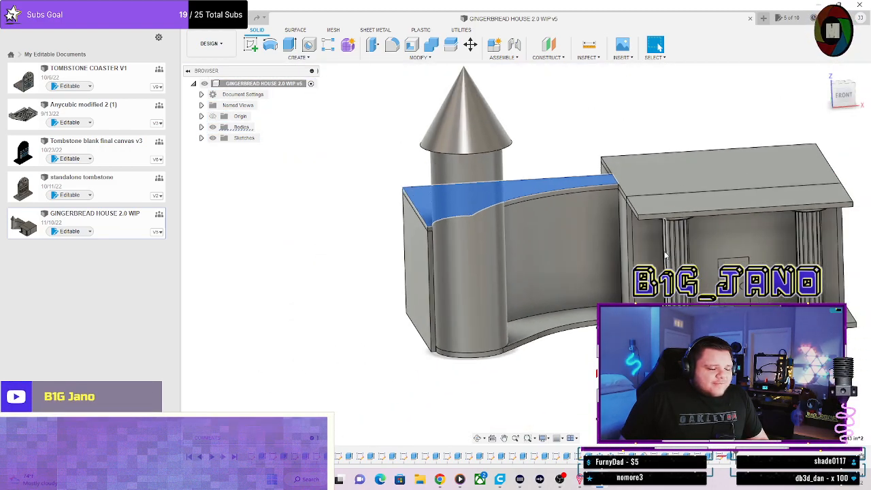
{"action": "middle_click_drag", "start_coordinate": [793, 221], "coordinate": [629, 219]}
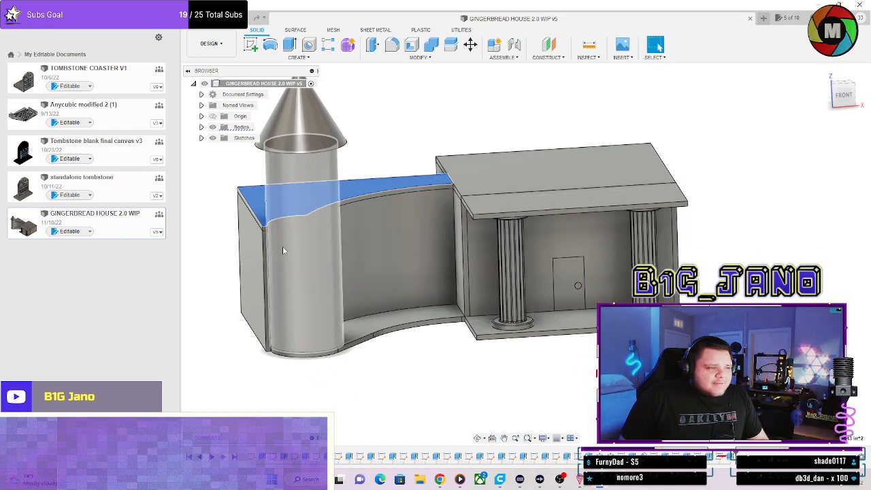
{"action": "middle_click_drag", "start_coordinate": [343, 203], "coordinate": [364, 200], "text": "shift"}
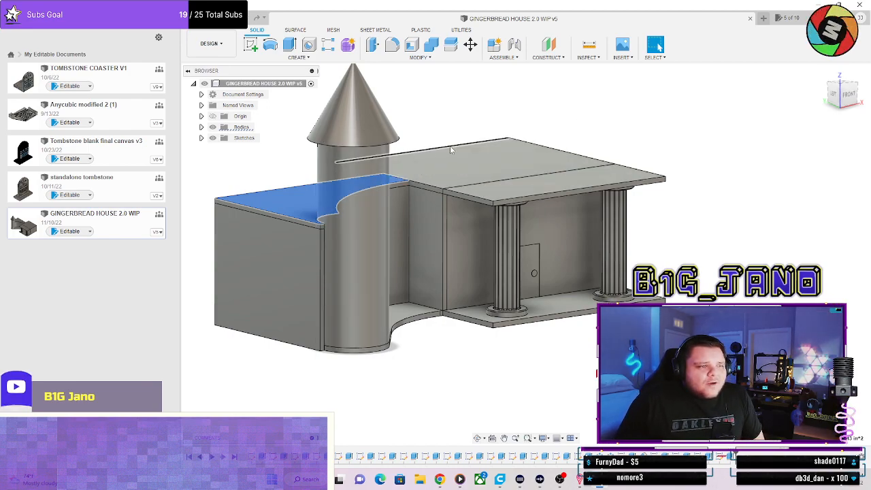
{"action": "middle_click_drag", "start_coordinate": [430, 206], "coordinate": [296, 154], "text": "shift"}
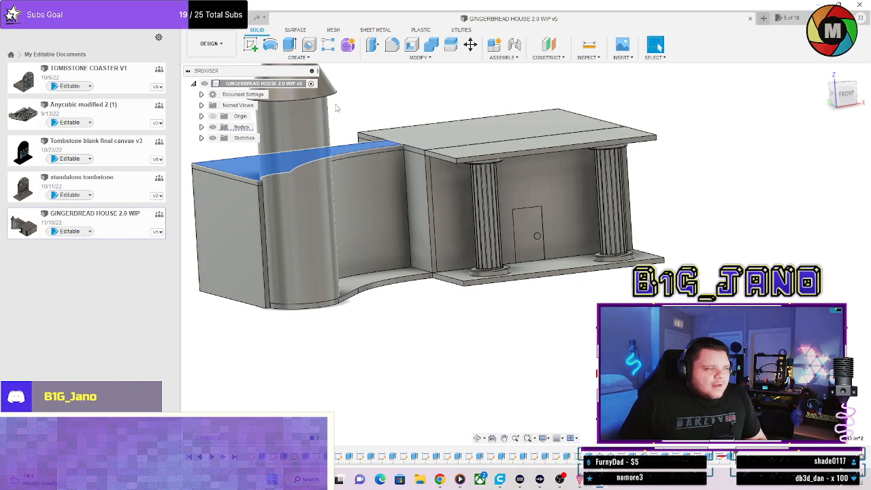
{"action": "middle_click_drag", "start_coordinate": [336, 107], "coordinate": [383, 144]}
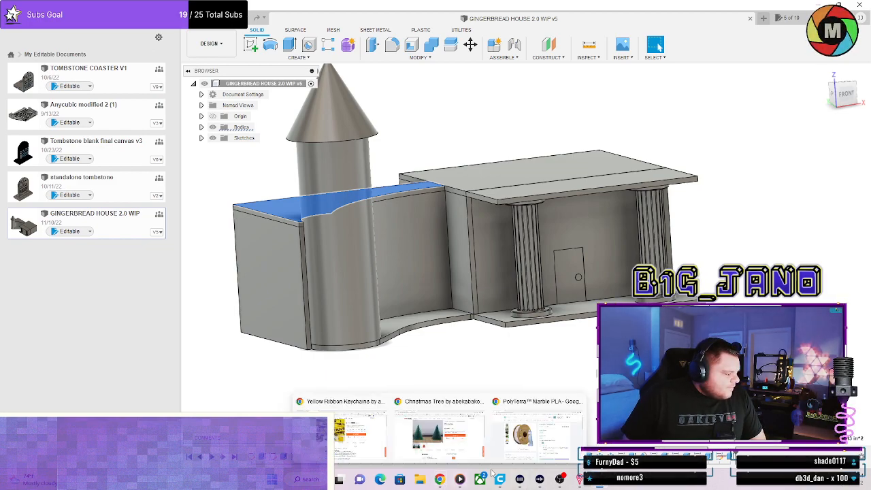
Switch to the PolyTerra Marble PLA page in Chrome and view the filament in Marble Slate Grey.
{"action": "left_click", "coordinate": [542, 452]}
{"action": "left_click", "coordinate": [485, 313]}
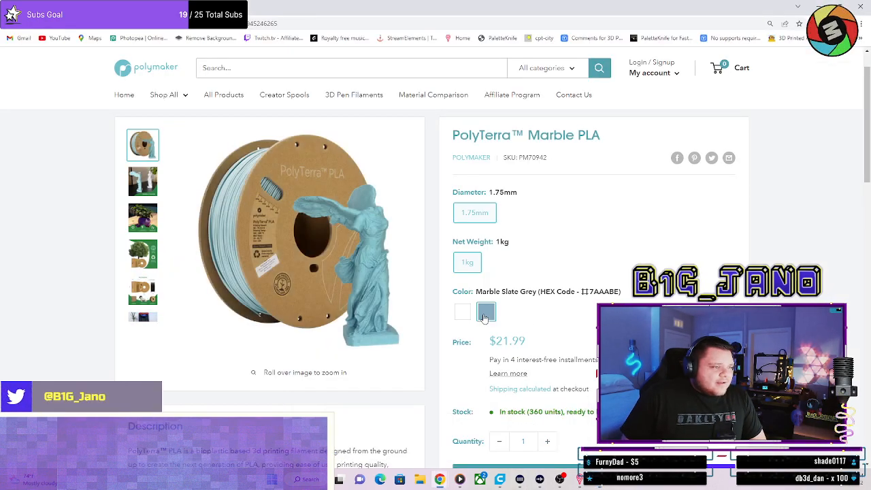
{"action": "mouse_move", "coordinate": [378, 250]}
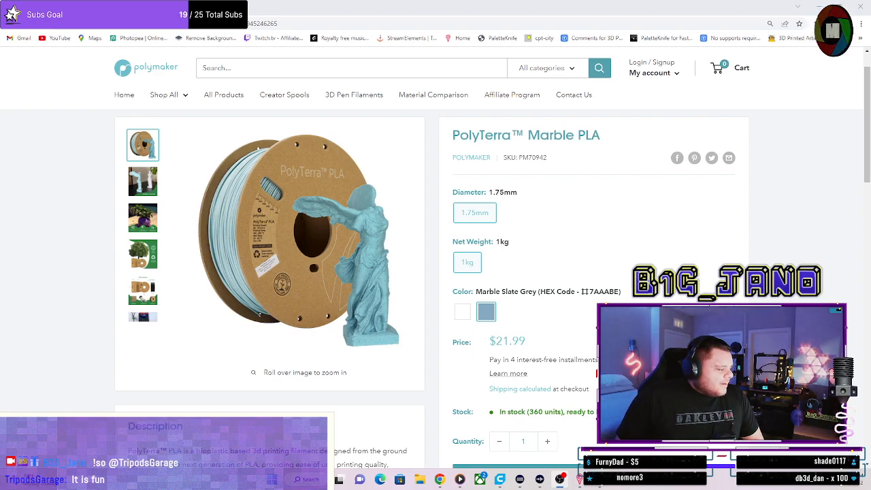
Return to Fusion 360 and examine the house's roof, its junction with the curved wing, and the tower.
{"action": "mouse_move", "coordinate": [520, 478]}
{"action": "left_click", "coordinate": [559, 478]}
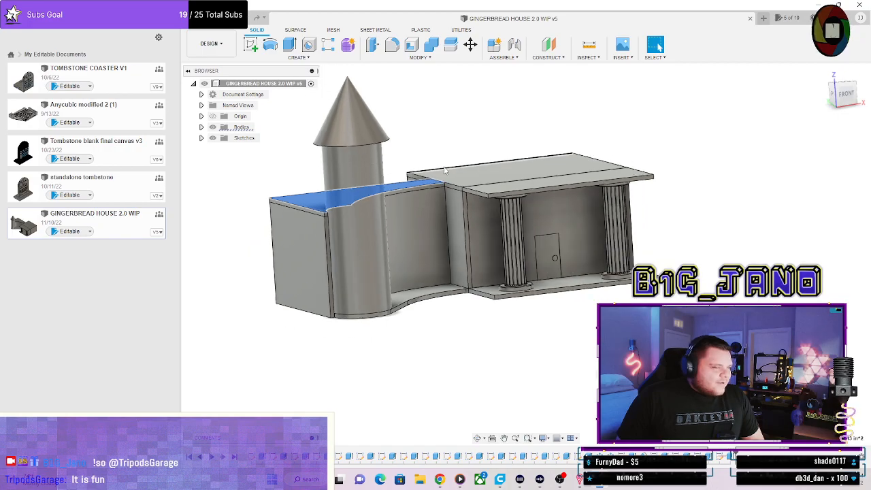
{"action": "middle_click_drag", "start_coordinate": [452, 163], "coordinate": [484, 167], "text": "shift"}
{"action": "middle_click_drag", "start_coordinate": [538, 238], "coordinate": [459, 161], "text": "shift"}
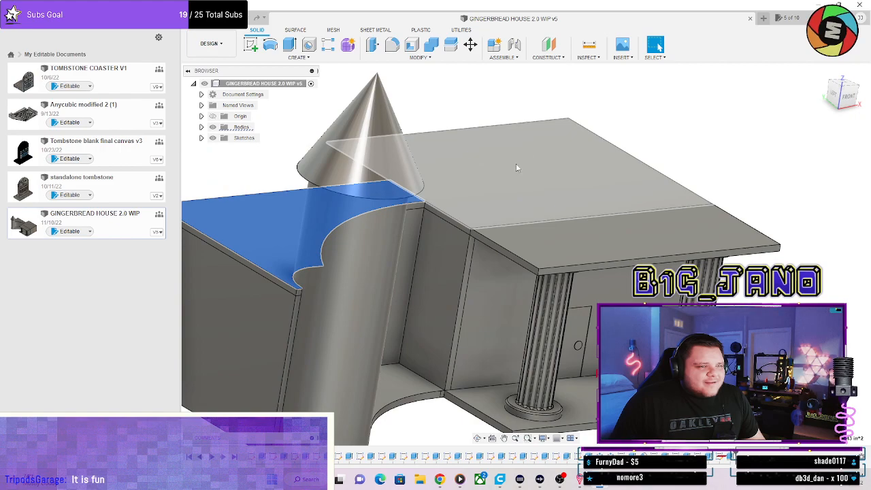
{"action": "middle_click_drag", "start_coordinate": [515, 163], "coordinate": [416, 184], "text": "shift"}
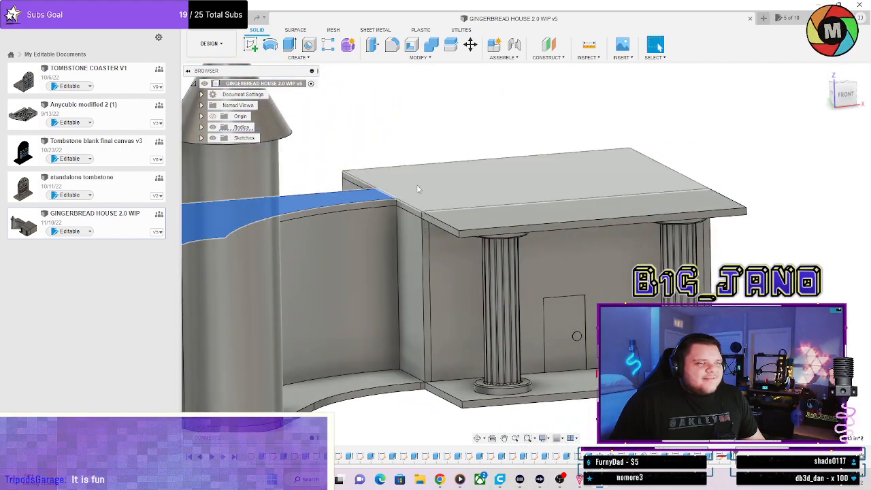
{"action": "scroll", "coordinate": [388, 216], "scroll_direction": "up", "scroll_amount": 2}
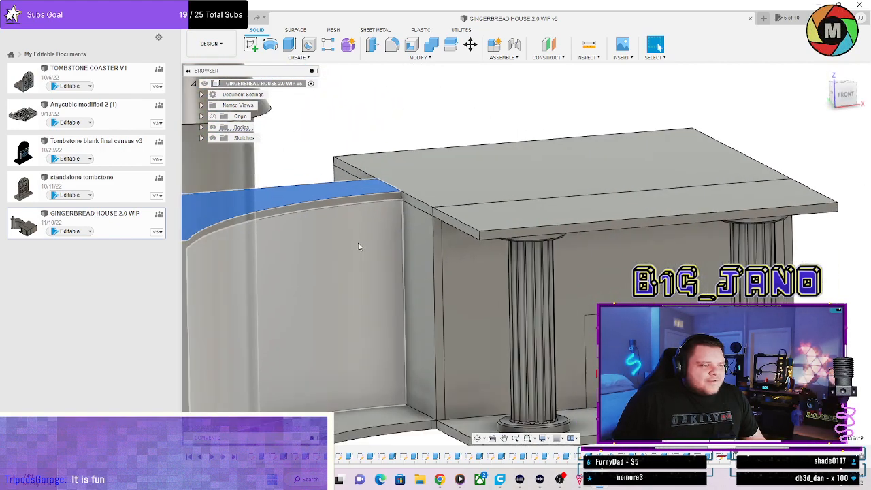
{"action": "scroll", "coordinate": [358, 243], "scroll_direction": "down", "scroll_amount": 3}
{"action": "middle_click_drag", "start_coordinate": [370, 256], "coordinate": [521, 256]}
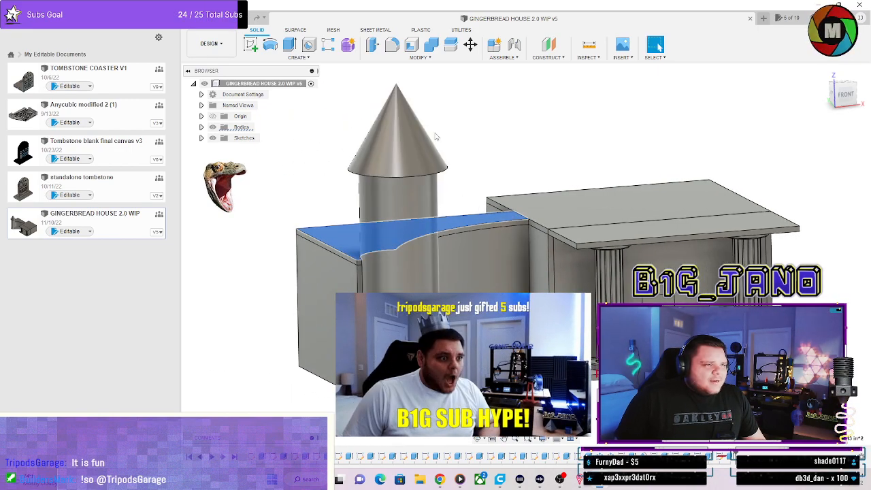
{"action": "scroll", "coordinate": [449, 189], "scroll_direction": "up", "scroll_amount": 1}
{"action": "scroll", "coordinate": [448, 189], "scroll_direction": "up", "scroll_amount": 3}
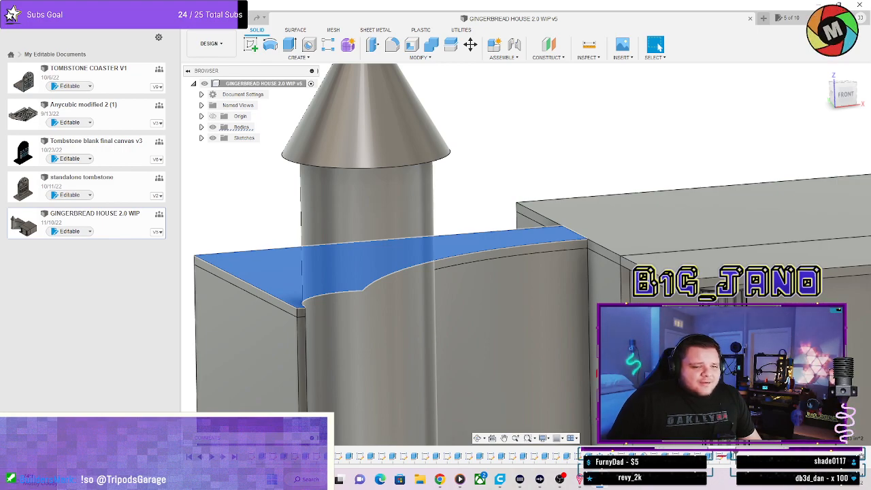
{"action": "scroll", "coordinate": [676, 246], "scroll_direction": "down", "scroll_amount": 4}
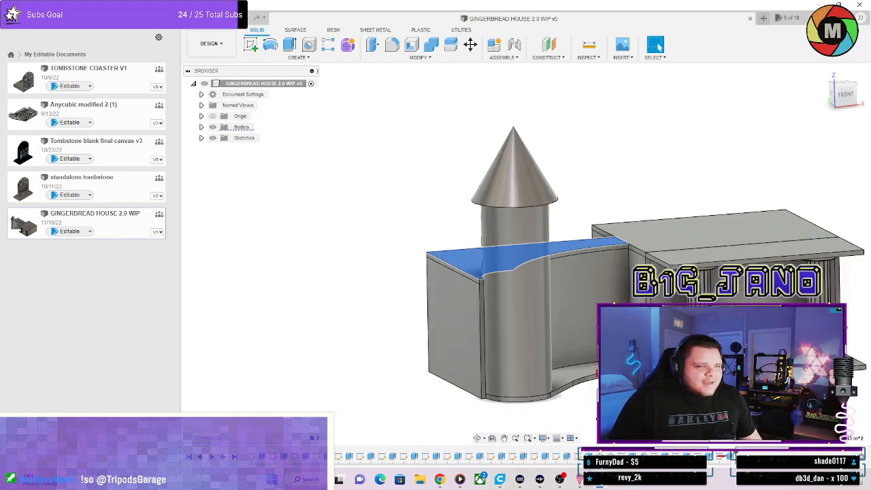
{"action": "scroll", "coordinate": [795, 225], "scroll_direction": "up", "scroll_amount": 1}
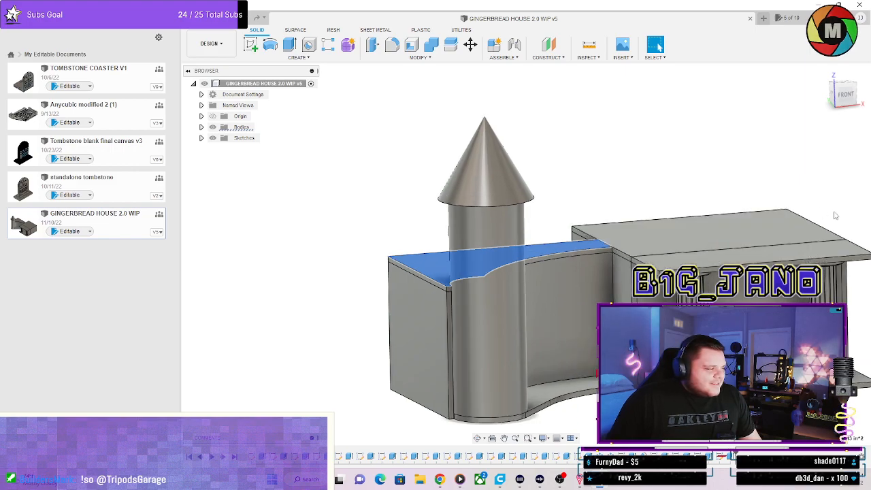
{"action": "middle_click_drag", "start_coordinate": [834, 214], "coordinate": [680, 194]}
{"action": "scroll", "coordinate": [734, 214], "scroll_direction": "up", "scroll_amount": 1}
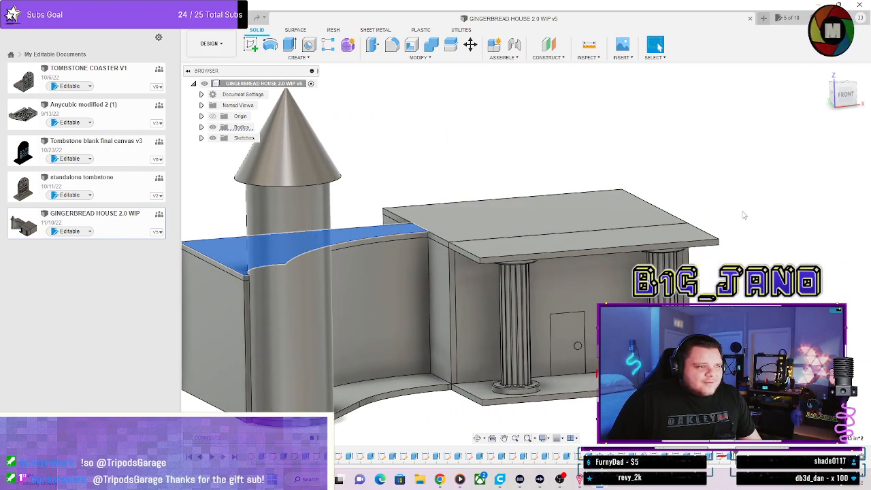
{"action": "scroll", "coordinate": [731, 214], "scroll_direction": "down", "scroll_amount": 2}
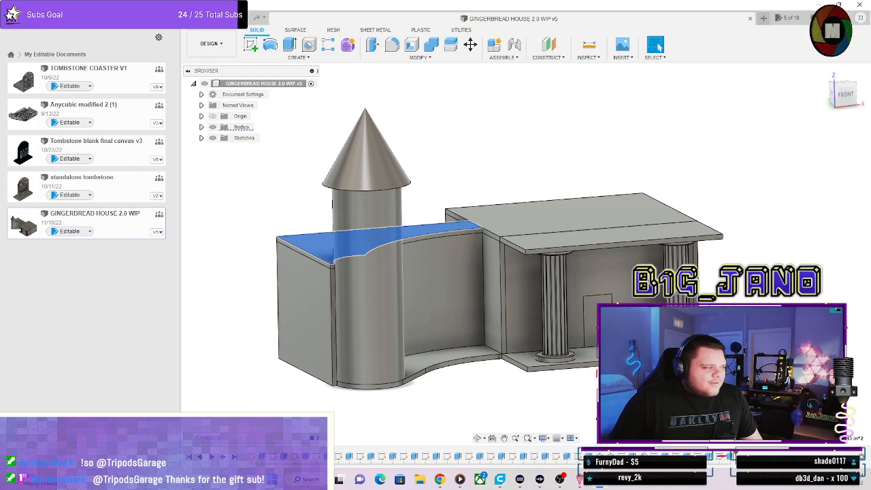
{"action": "scroll", "coordinate": [476, 286], "scroll_direction": "up", "scroll_amount": 3}
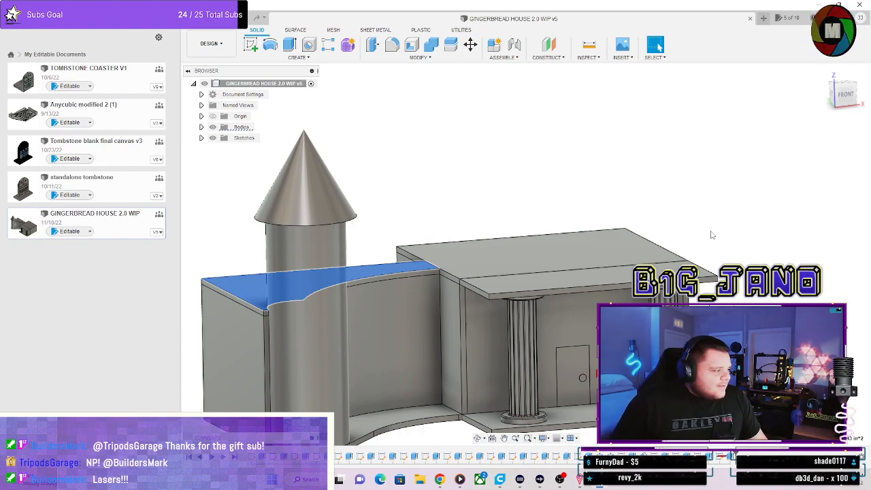
{"action": "scroll", "coordinate": [601, 277], "scroll_direction": "up", "scroll_amount": 3}
{"action": "scroll", "coordinate": [601, 277], "scroll_direction": "down", "scroll_amount": 3}
{"action": "scroll", "coordinate": [569, 285], "scroll_direction": "up", "scroll_amount": 1}
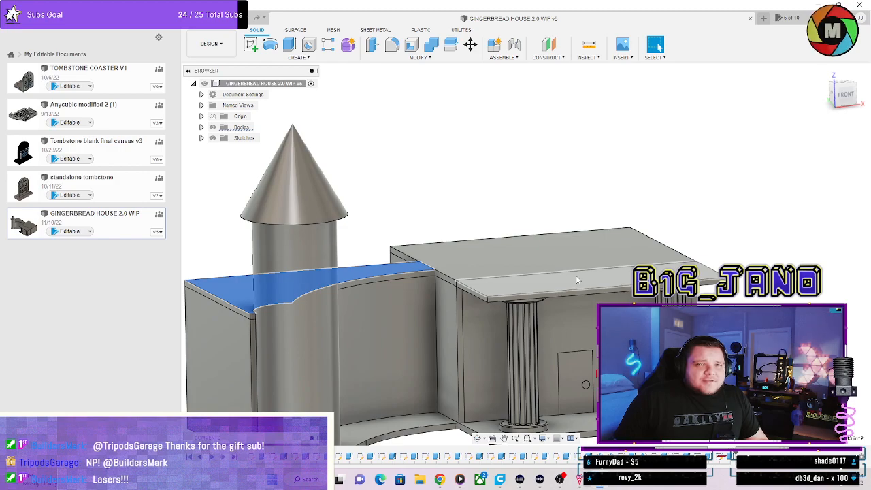
{"action": "mouse_move", "coordinate": [579, 272]}
{"action": "middle_mouse_down", "text": "shift"}
{"action": "mouse_move", "coordinate": [594, 279]}
{"action": "mouse_move", "coordinate": [578, 280]}
{"action": "middle_mouse_up", "text": "shift"}
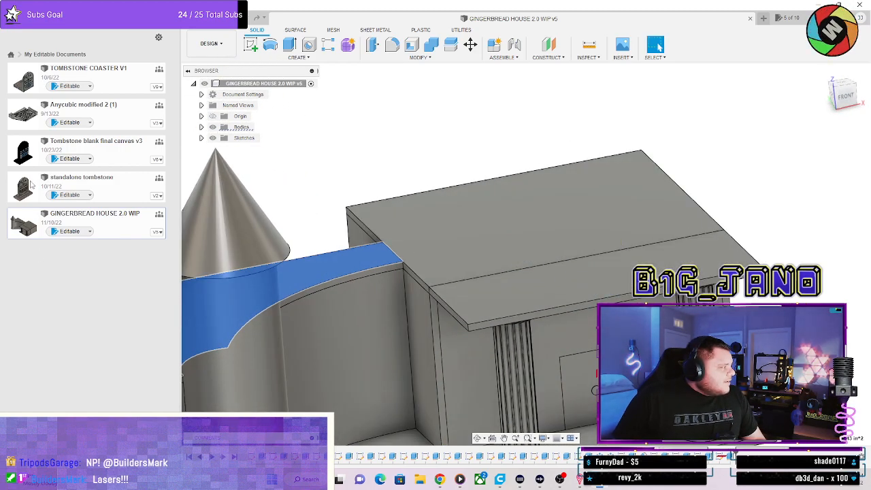
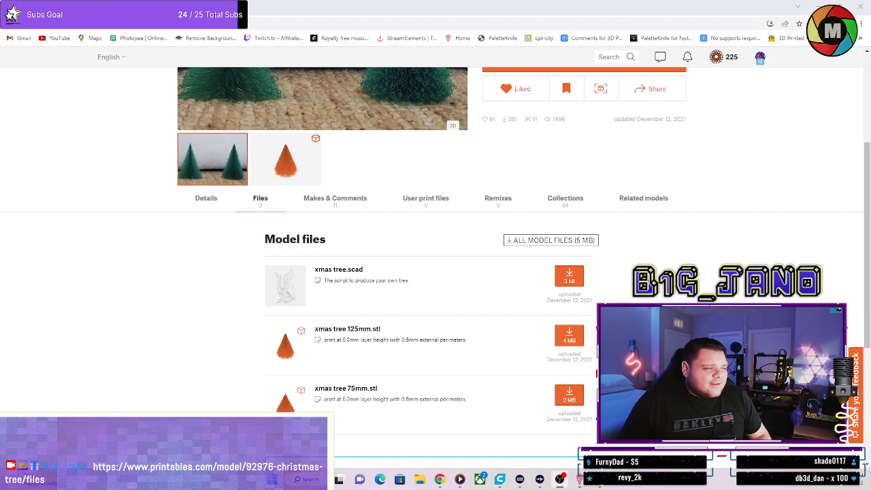
Look over the Christmas Tree model's photos and its list of model files on Printables.
{"action": "scroll", "coordinate": [435, 245], "scroll_direction": "up", "scroll_amount": 3}
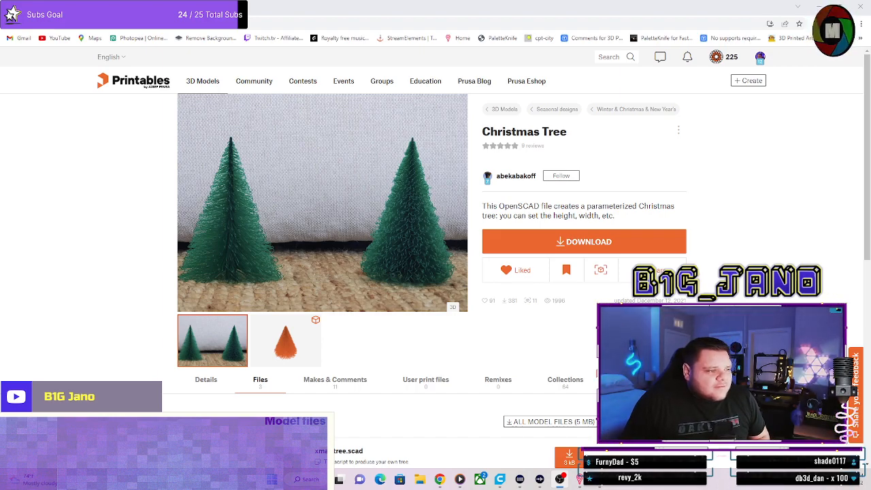
{"action": "scroll", "coordinate": [414, 305], "scroll_direction": "down", "scroll_amount": 5}
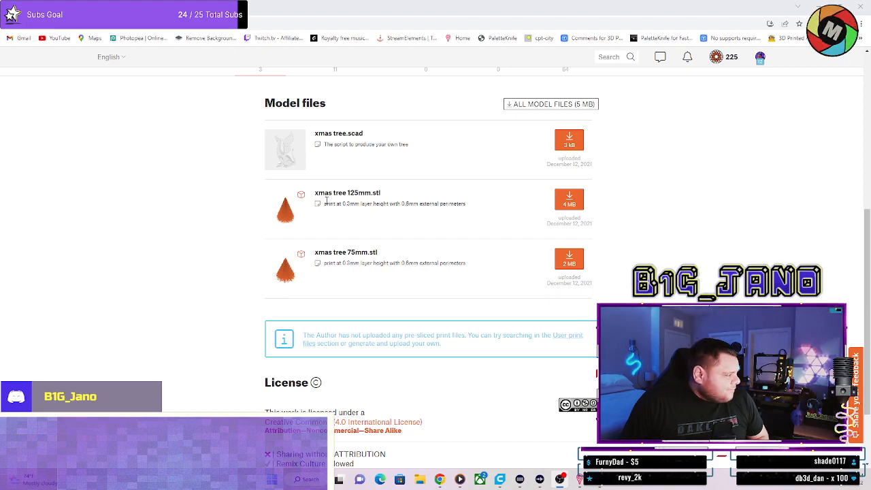
{"action": "scroll", "coordinate": [478, 211], "scroll_direction": "up", "scroll_amount": 4}
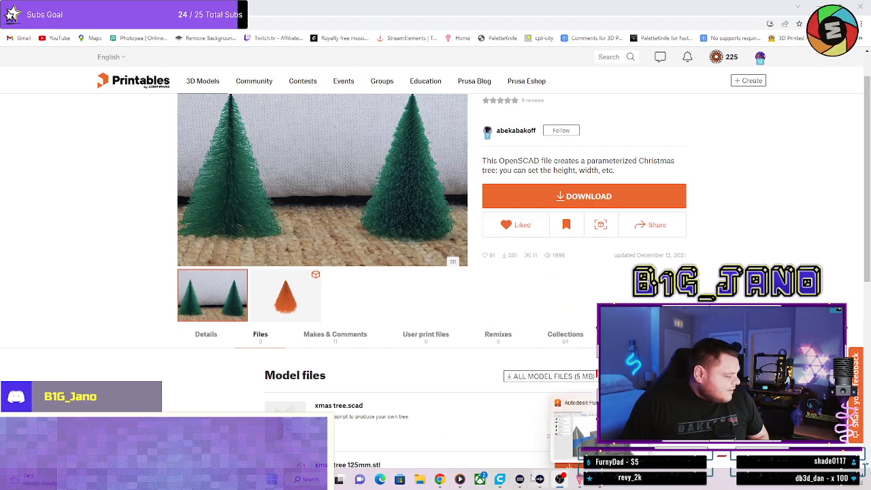
Switch to the Ultimaker Cura window with the 75 mm xmas tree and examine its sliced branches and brim.
{"action": "mouse_move", "coordinate": [496, 480]}
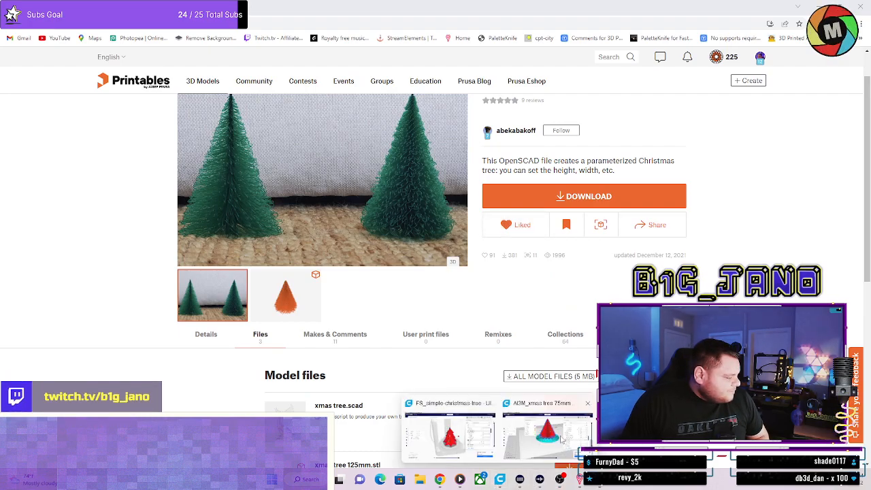
{"action": "left_click", "coordinate": [463, 448]}
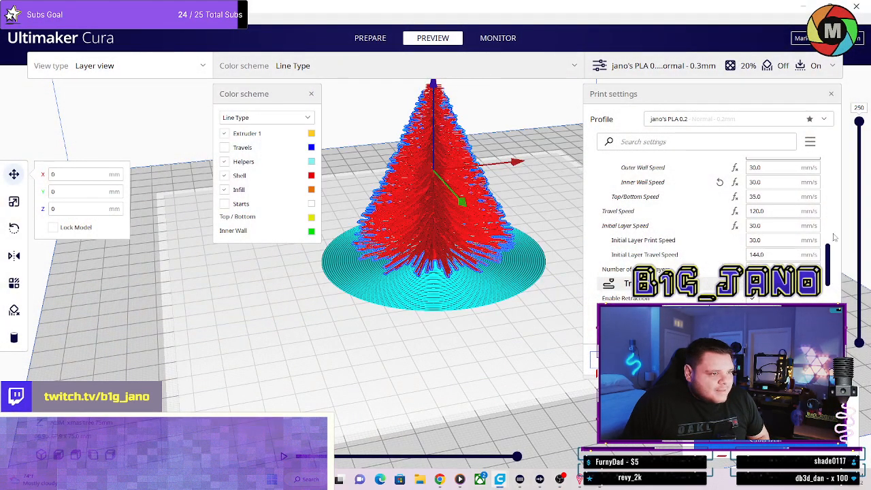
{"action": "scroll", "coordinate": [366, 59], "scroll_direction": "up", "scroll_amount": 3}
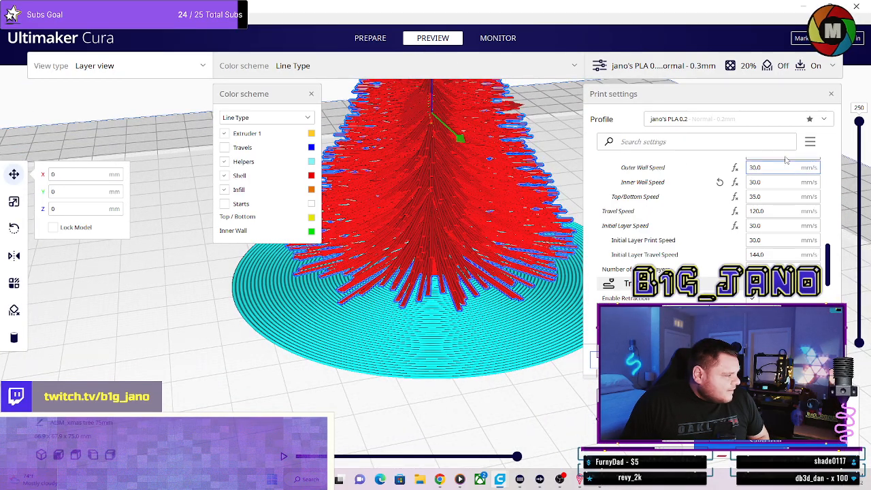
{"action": "scroll", "coordinate": [448, 407], "scroll_direction": "up", "scroll_amount": 3}
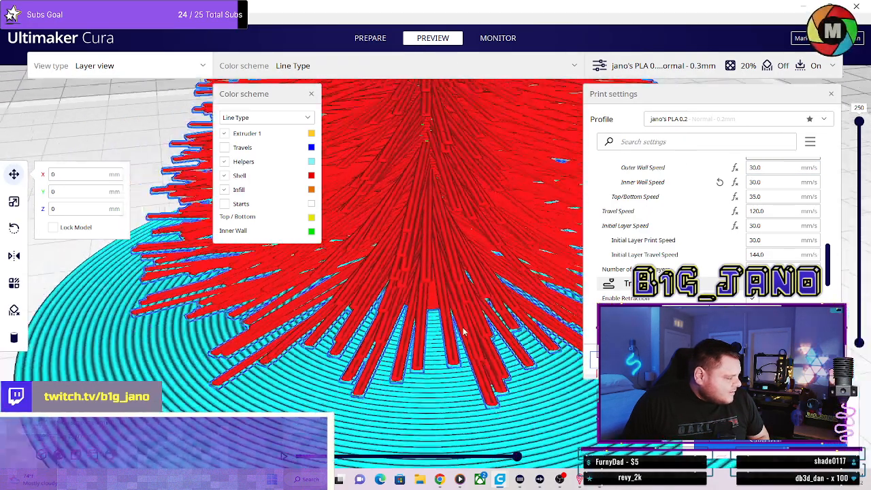
{"action": "right_click_drag", "start_coordinate": [448, 407], "coordinate": [416, 398]}
{"action": "scroll", "coordinate": [473, 324], "scroll_direction": "down", "scroll_amount": 2}
{"action": "scroll", "coordinate": [474, 324], "scroll_direction": "down", "scroll_amount": 4}
{"action": "right_click_drag", "start_coordinate": [484, 214], "coordinate": [508, 210]}
Examine the trunk and the lowest branches of the sliced tree up close where they meet the brim.
{"action": "scroll", "coordinate": [447, 285], "scroll_direction": "up", "scroll_amount": 5}
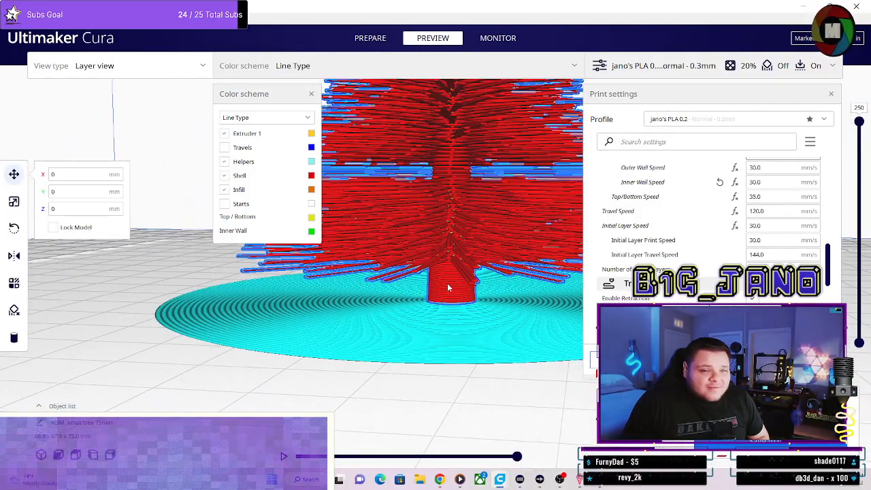
{"action": "scroll", "coordinate": [707, 204], "scroll_direction": "up", "scroll_amount": 2}
{"action": "scroll", "coordinate": [408, 298], "scroll_direction": "up", "scroll_amount": 2}
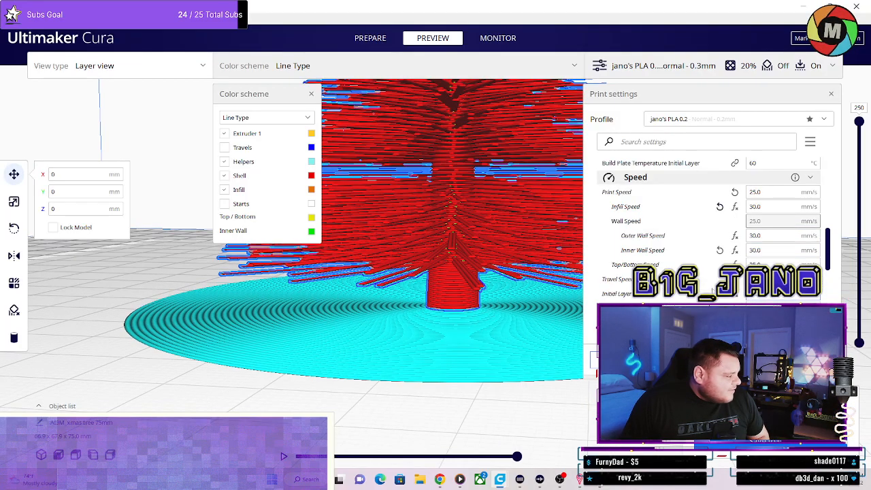
{"action": "scroll", "coordinate": [440, 305], "scroll_direction": "down", "scroll_amount": 2}
{"action": "scroll", "coordinate": [442, 304], "scroll_direction": "up", "scroll_amount": 4}
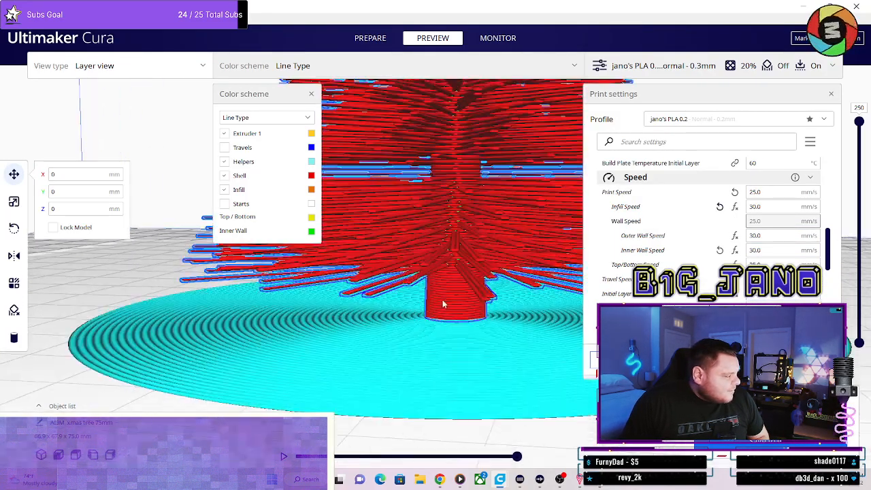
{"action": "right_click_drag", "start_coordinate": [416, 367], "coordinate": [447, 332]}
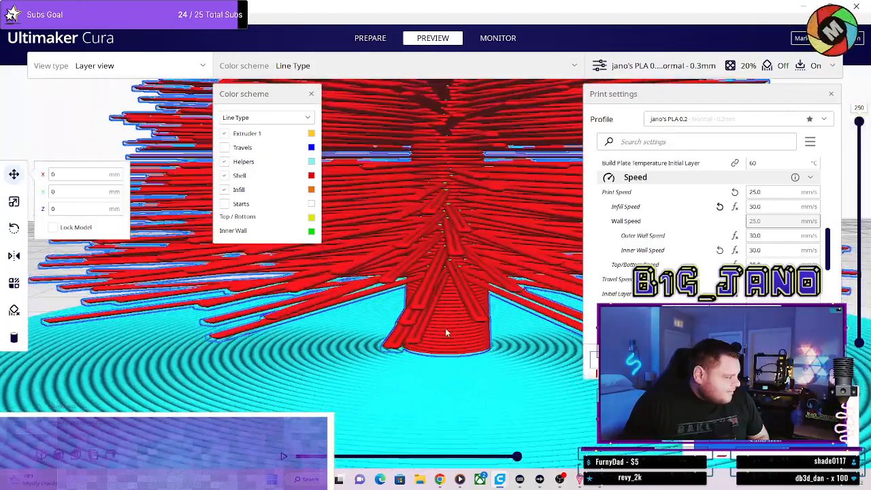
Deselect the tree and lower the layer preview to layer 31 to inspect the first branches around the trunk.
{"action": "left_click", "coordinate": [314, 462]}
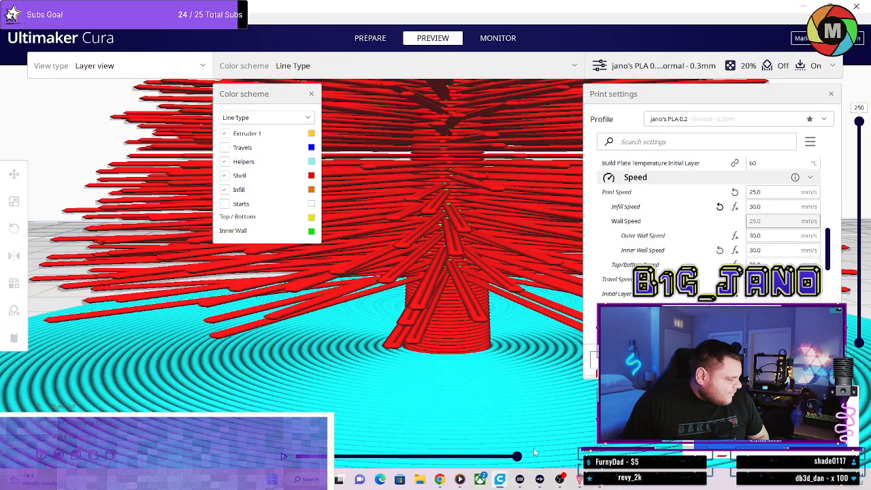
{"action": "left_click_drag", "start_coordinate": [865, 123], "coordinate": [859, 315]}
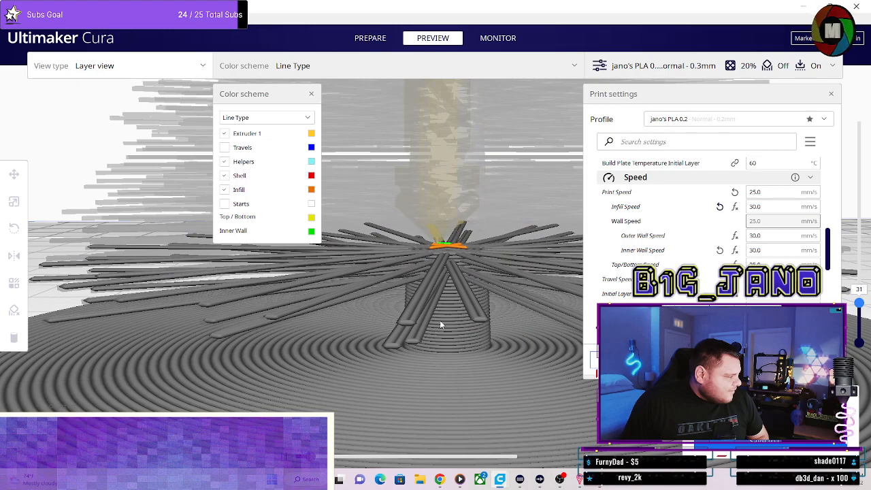
{"action": "scroll", "coordinate": [439, 320], "scroll_direction": "down", "scroll_amount": 5}
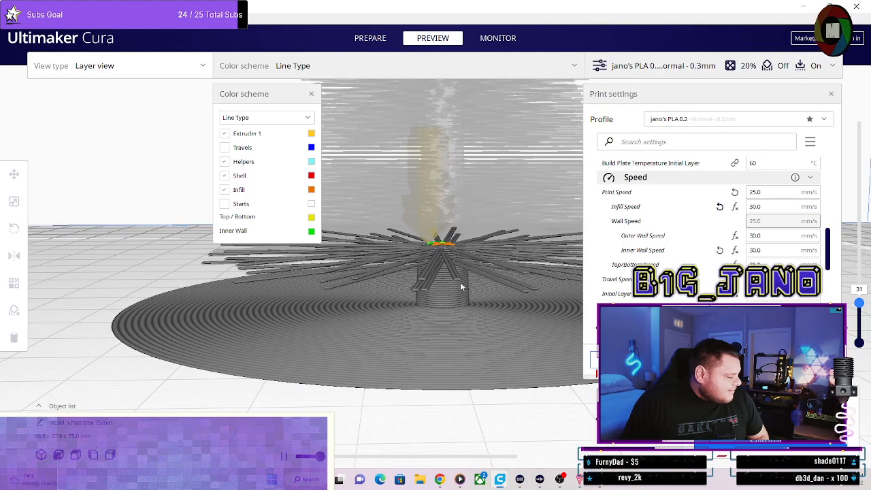
Raise the layer preview to layer 39 and run through its toolpath around the trunk.
{"action": "right_click_drag", "start_coordinate": [441, 329], "coordinate": [431, 347]}
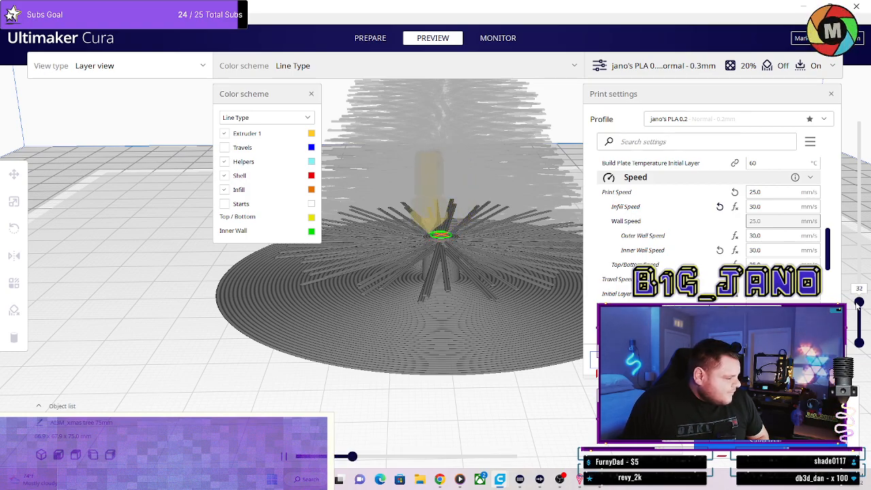
{"action": "left_click_drag", "start_coordinate": [858, 302], "coordinate": [859, 296]}
{"action": "left_click", "coordinate": [283, 456]}
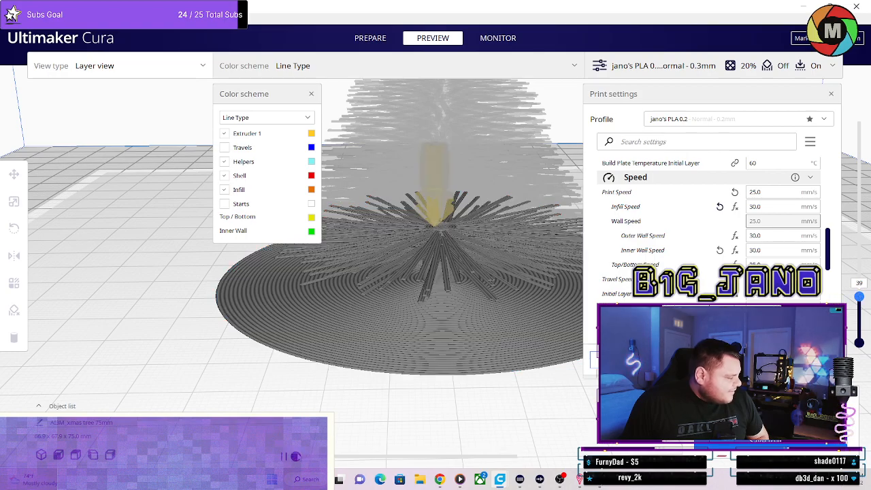
{"action": "left_click_drag", "start_coordinate": [322, 456], "coordinate": [518, 459]}
Raise the layer preview to layer 85 and play its toolpath to inspect how the branches are laid down.
{"action": "mouse_move", "coordinate": [466, 321]}
{"action": "right_mouse_down"}
{"action": "mouse_move", "coordinate": [471, 284]}
{"action": "mouse_move", "coordinate": [465, 387]}
{"action": "mouse_move", "coordinate": [469, 327]}
{"action": "mouse_move", "coordinate": [454, 331]}
{"action": "right_mouse_up"}
{"action": "left_click_drag", "start_coordinate": [861, 303], "coordinate": [864, 263]}
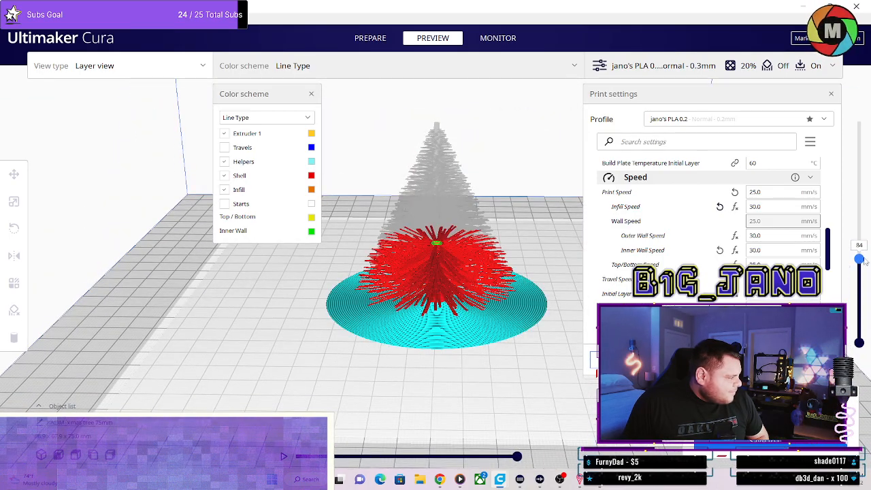
{"action": "left_click", "coordinate": [283, 456]}
{"action": "left_click_drag", "start_coordinate": [299, 456], "coordinate": [395, 457]}
{"action": "scroll", "coordinate": [499, 331], "scroll_direction": "up", "scroll_amount": 3}
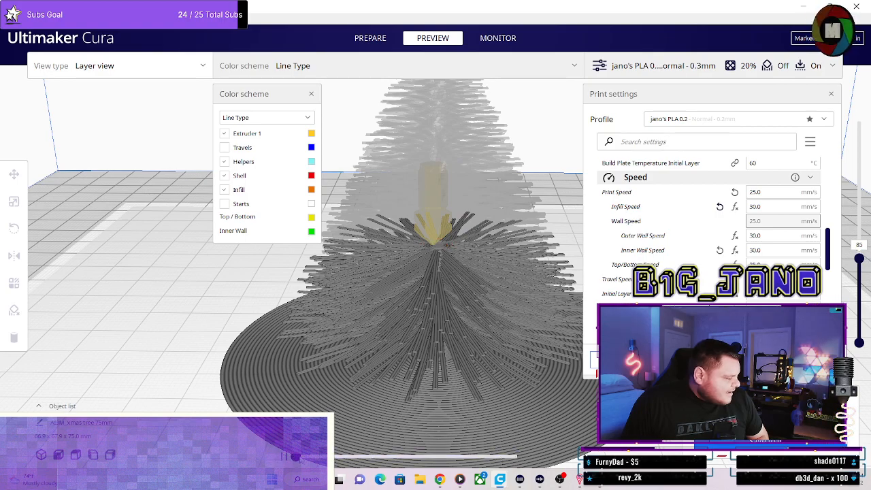
Restore the preview to all 250 layers and look over the whole tree and its brim.
{"action": "scroll", "coordinate": [462, 362], "scroll_direction": "down", "scroll_amount": 5}
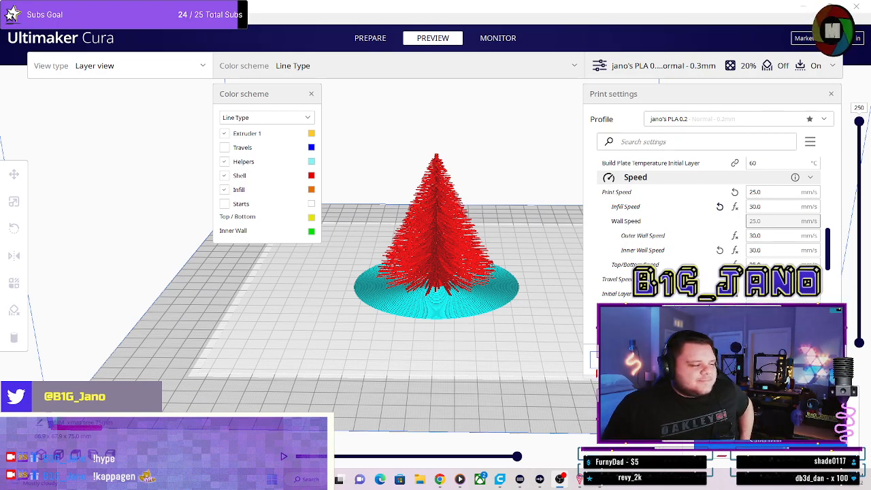
{"action": "scroll", "coordinate": [525, 290], "scroll_direction": "up", "scroll_amount": 8}
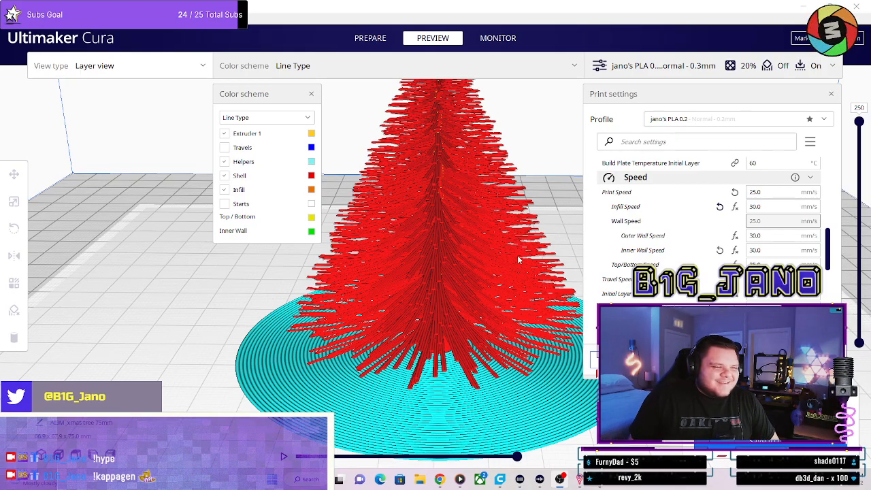
{"action": "scroll", "coordinate": [410, 283], "scroll_direction": "down", "scroll_amount": 5}
{"action": "middle_click_drag", "start_coordinate": [415, 296], "coordinate": [413, 252]}
{"action": "mouse_move", "coordinate": [453, 334]}
{"action": "right_mouse_down"}
{"action": "mouse_move", "coordinate": [455, 297]}
{"action": "mouse_move", "coordinate": [491, 336]}
{"action": "mouse_move", "coordinate": [517, 398]}
{"action": "mouse_move", "coordinate": [449, 299]}
{"action": "mouse_move", "coordinate": [437, 326]}
{"action": "right_mouse_up"}
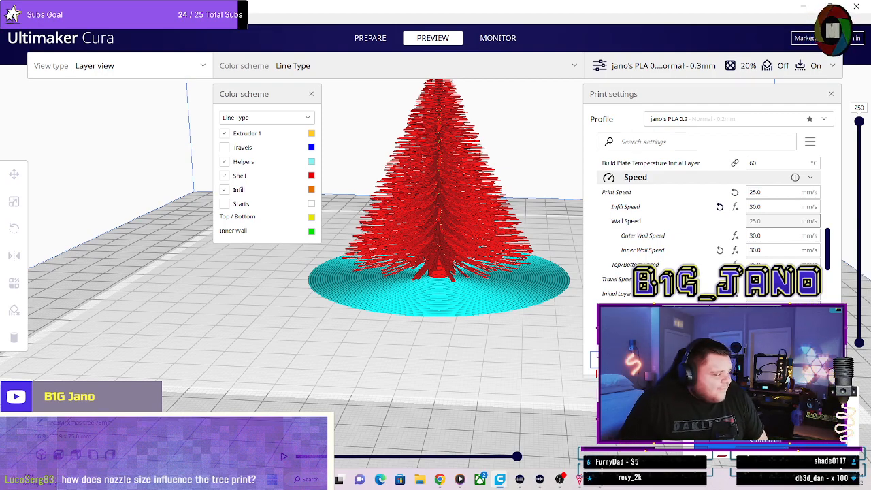
Check the print speed and material temperature settings used for the tree.
{"action": "mouse_move", "coordinate": [672, 267]}
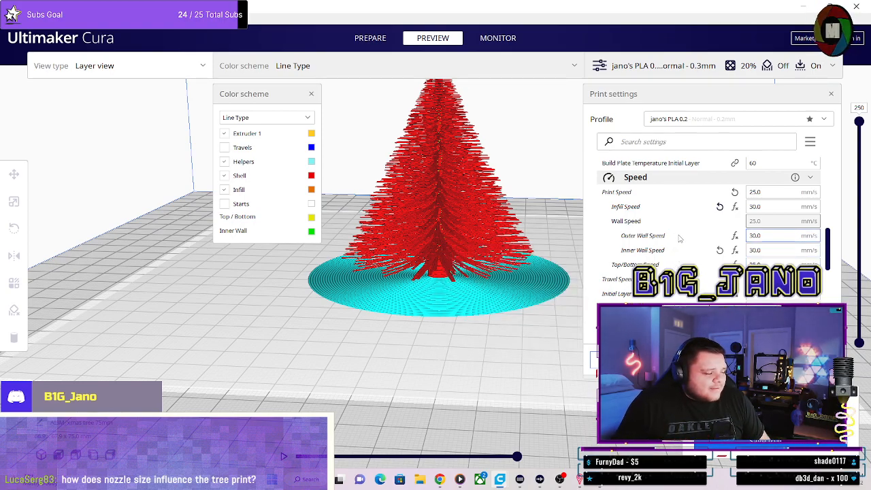
{"action": "mouse_move", "coordinate": [671, 236]}
{"action": "scroll", "coordinate": [666, 233], "scroll_direction": "up", "scroll_amount": 3}
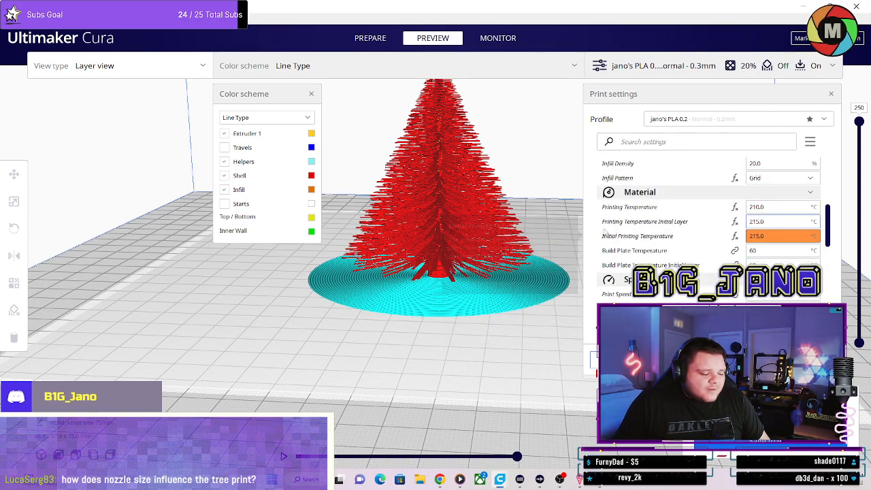
{"action": "scroll", "coordinate": [583, 231], "scroll_direction": "down", "scroll_amount": 1}
{"action": "scroll", "coordinate": [583, 232], "scroll_direction": "up", "scroll_amount": 5}
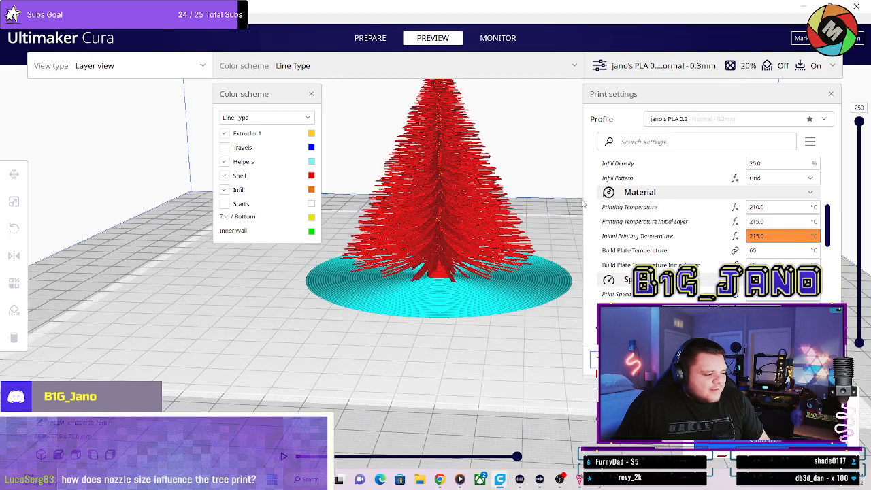
Examine the full sliced tree from a higher angle and up close along its branches.
{"action": "mouse_move", "coordinate": [447, 250]}
{"action": "right_mouse_down"}
{"action": "mouse_move", "coordinate": [435, 325]}
{"action": "mouse_move", "coordinate": [424, 233]}
{"action": "mouse_move", "coordinate": [428, 278]}
{"action": "mouse_move", "coordinate": [444, 243]}
{"action": "right_mouse_up"}
{"action": "scroll", "coordinate": [444, 243], "scroll_direction": "down", "scroll_amount": 3}
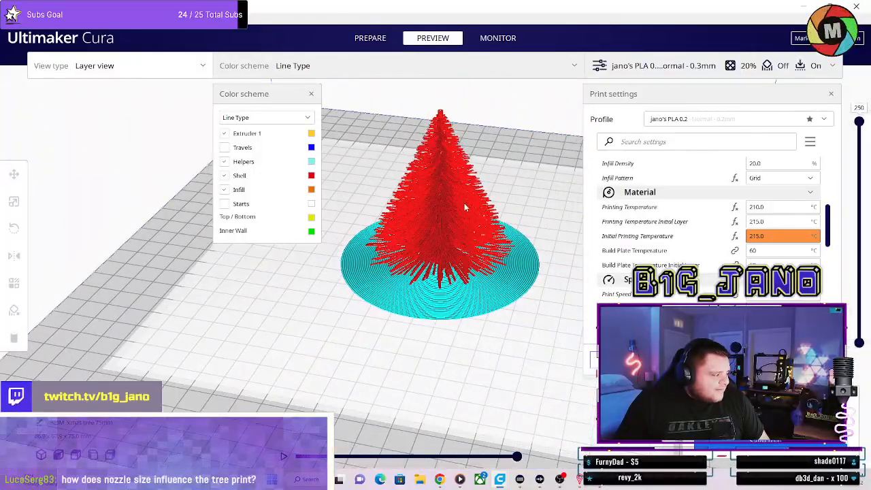
{"action": "mouse_move", "coordinate": [464, 202]}
{"action": "right_mouse_down"}
{"action": "mouse_move", "coordinate": [463, 281]}
{"action": "mouse_move", "coordinate": [474, 214]}
{"action": "right_mouse_up"}
{"action": "middle_click_drag", "start_coordinate": [475, 215], "coordinate": [489, 304]}
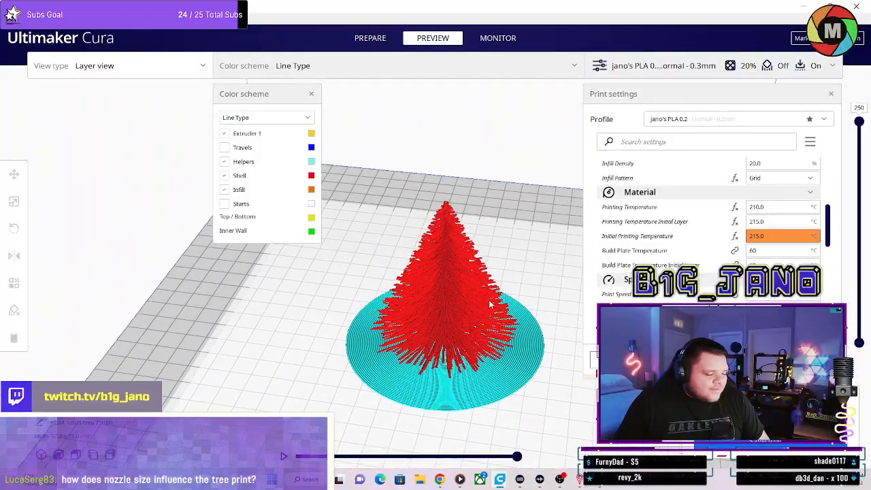
{"action": "scroll", "coordinate": [467, 275], "scroll_direction": "up", "scroll_amount": 5}
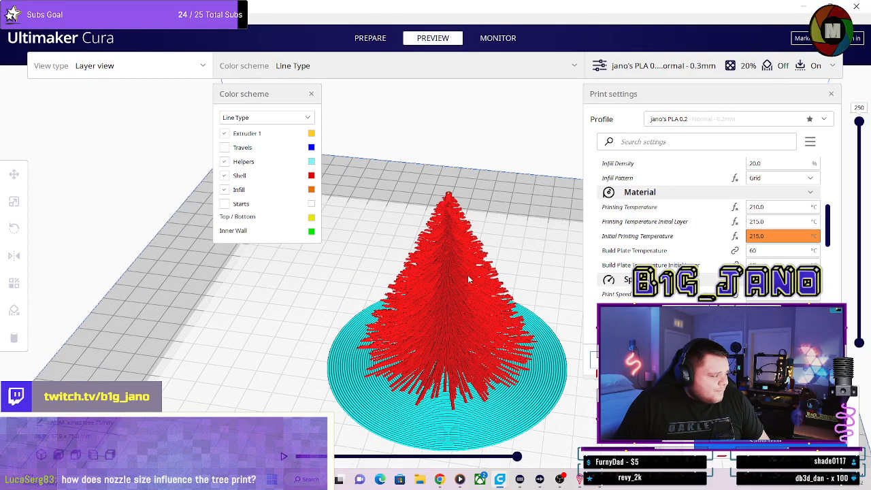
{"action": "scroll", "coordinate": [770, 163], "scroll_direction": "up", "scroll_amount": 8}
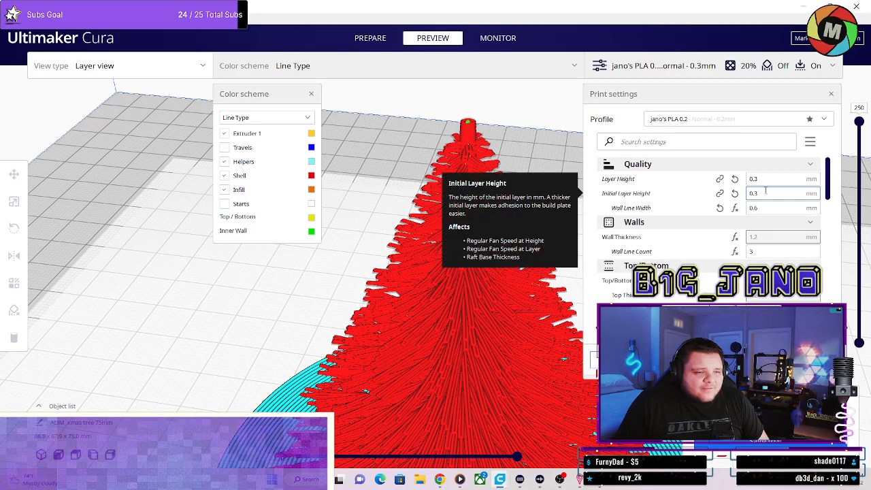
Review the active profile's print settings, from layer height and line width through infill and temperatures to wall speeds.
{"action": "scroll", "coordinate": [766, 191], "scroll_direction": "down", "scroll_amount": 3}
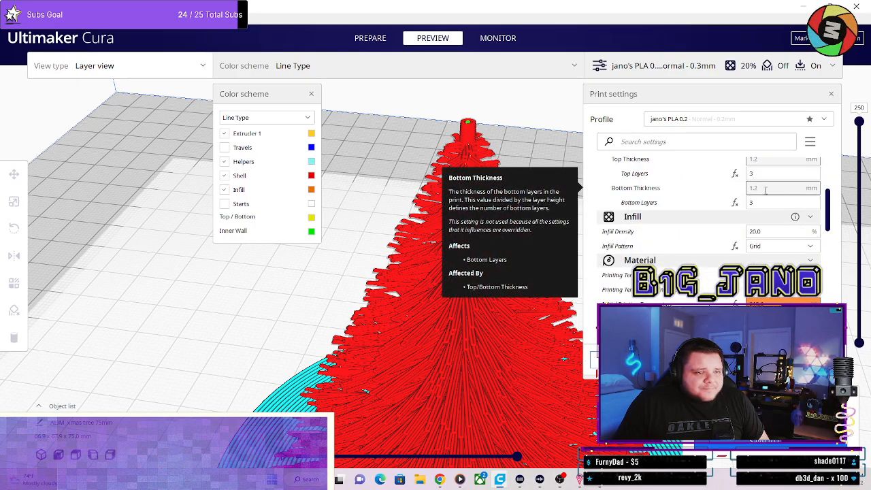
{"action": "scroll", "coordinate": [765, 192], "scroll_direction": "down", "scroll_amount": 4}
{"action": "scroll", "coordinate": [763, 195], "scroll_direction": "up", "scroll_amount": 4}
{"action": "scroll", "coordinate": [762, 195], "scroll_direction": "up", "scroll_amount": 5}
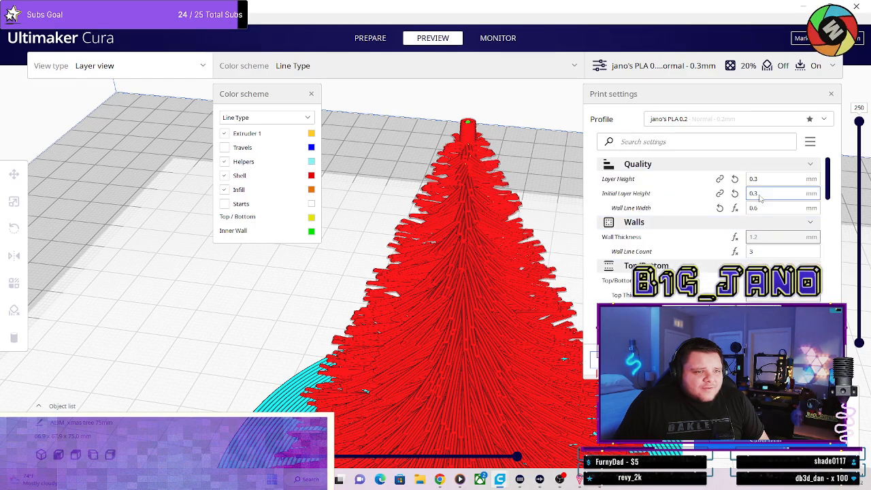
{"action": "left_click", "coordinate": [764, 193]}
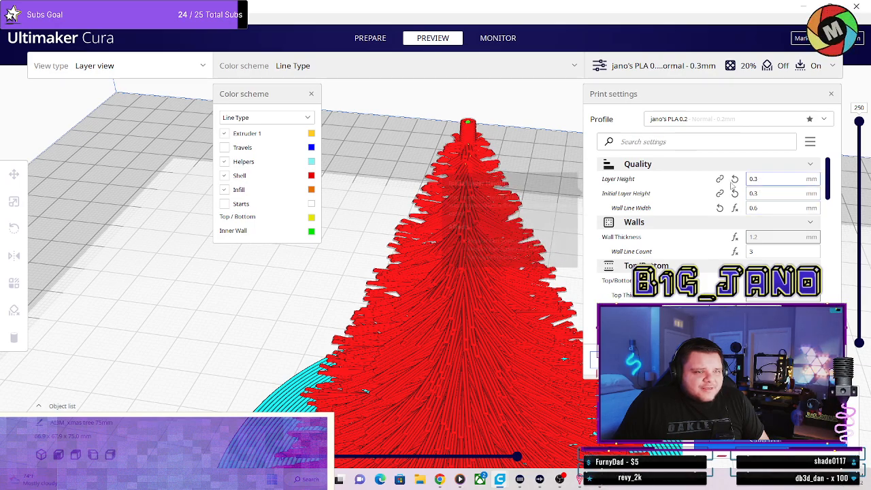
{"action": "scroll", "coordinate": [728, 191], "scroll_direction": "down", "scroll_amount": 4}
{"action": "scroll", "coordinate": [722, 189], "scroll_direction": "down", "scroll_amount": 6}
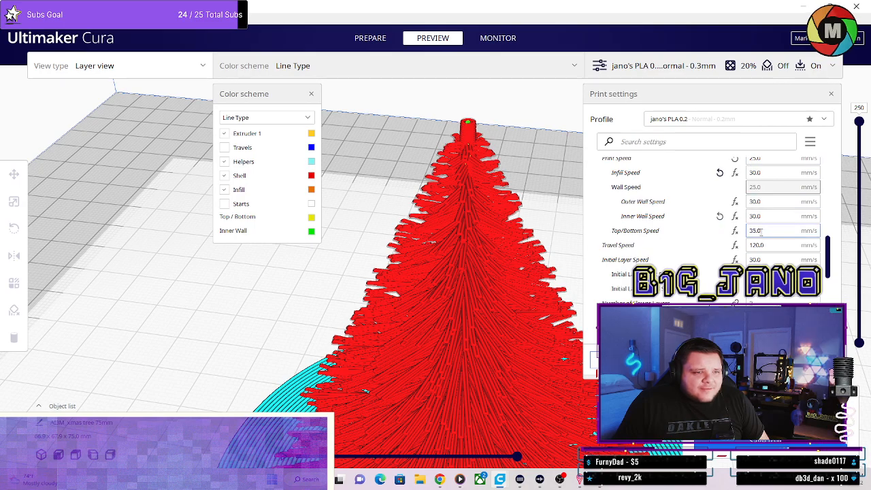
{"action": "scroll", "coordinate": [755, 210], "scroll_direction": "down", "scroll_amount": 2}
{"action": "scroll", "coordinate": [759, 238], "scroll_direction": "up", "scroll_amount": 3}
{"action": "scroll", "coordinate": [759, 247], "scroll_direction": "down", "scroll_amount": 1}
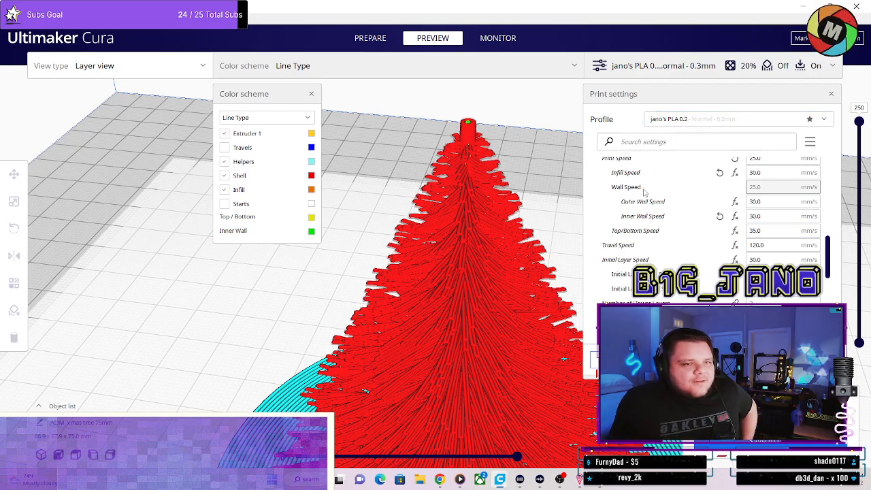
{"action": "mouse_move", "coordinate": [642, 194]}
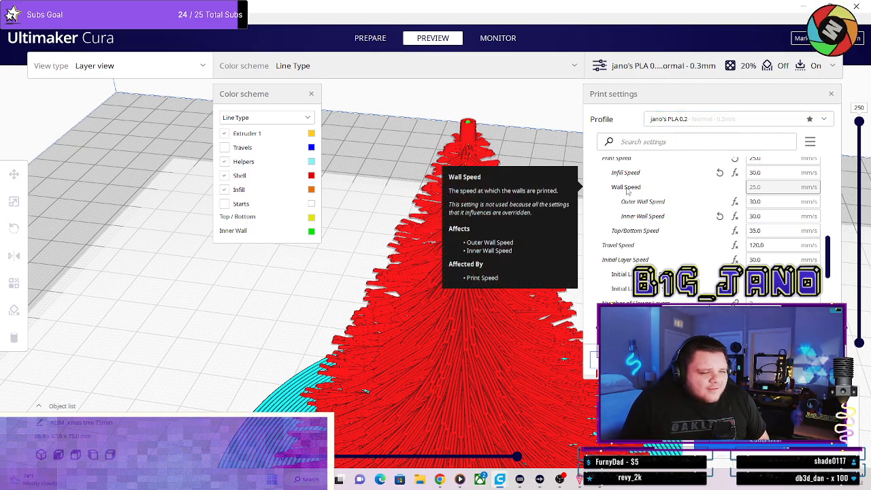
Examine the tip of the sliced tree and its uppermost branches up close from several angles.
{"action": "scroll", "coordinate": [478, 146], "scroll_direction": "up", "scroll_amount": 3}
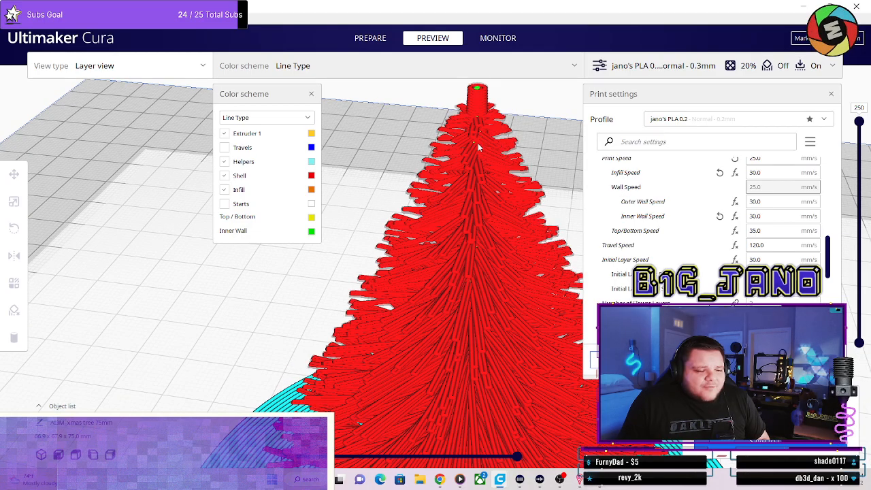
{"action": "scroll", "coordinate": [478, 146], "scroll_direction": "up", "scroll_amount": 3}
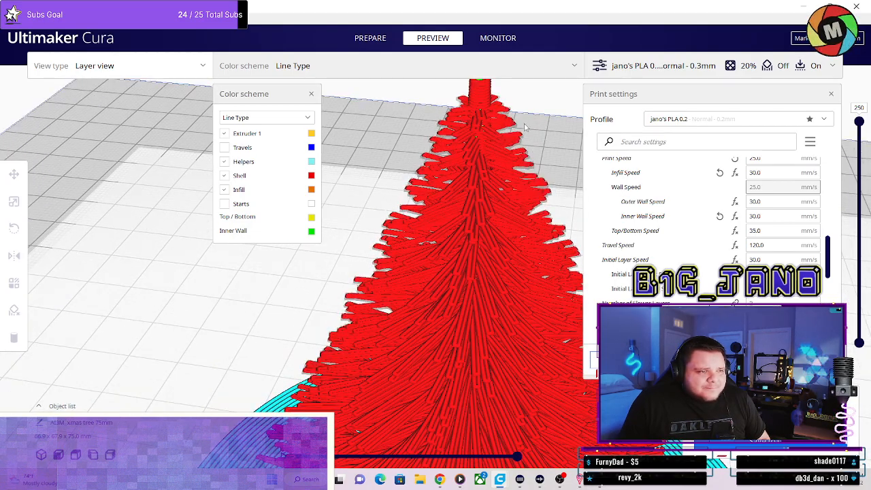
{"action": "scroll", "coordinate": [371, 199], "scroll_direction": "up", "scroll_amount": 5}
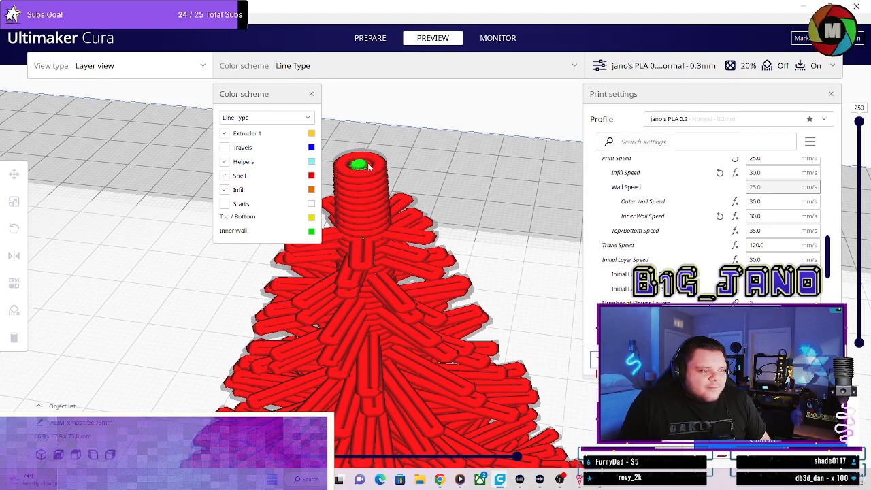
{"action": "scroll", "coordinate": [367, 166], "scroll_direction": "down", "scroll_amount": 4}
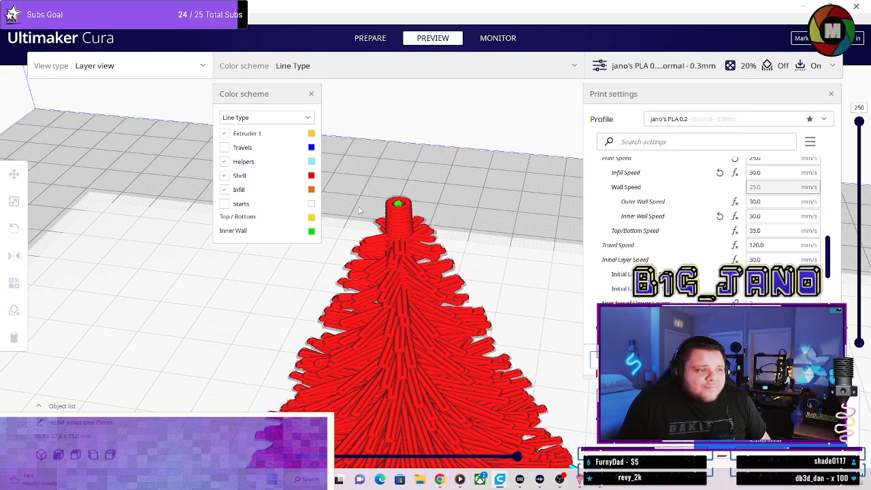
{"action": "mouse_move", "coordinate": [395, 204]}
{"action": "right_mouse_down"}
{"action": "mouse_move", "coordinate": [399, 283]}
{"action": "mouse_move", "coordinate": [399, 211]}
{"action": "right_mouse_up"}
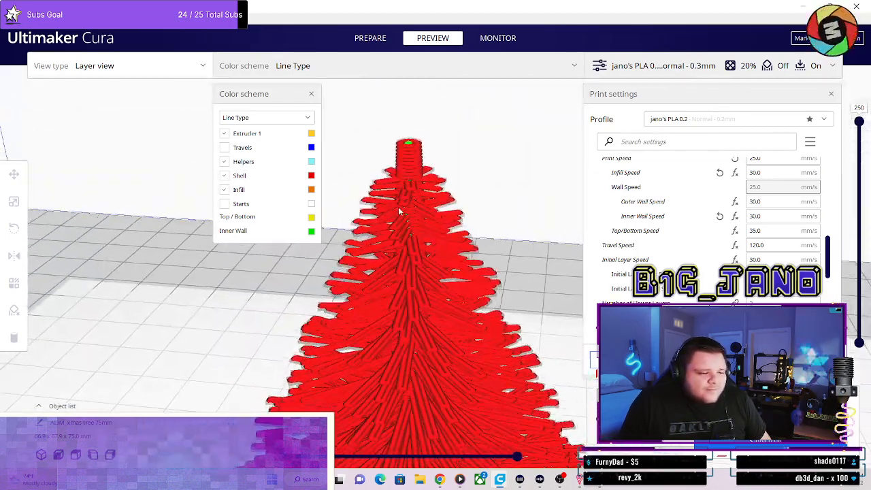
{"action": "scroll", "coordinate": [408, 227], "scroll_direction": "up", "scroll_amount": 2}
{"action": "scroll", "coordinate": [407, 219], "scroll_direction": "down", "scroll_amount": 2}
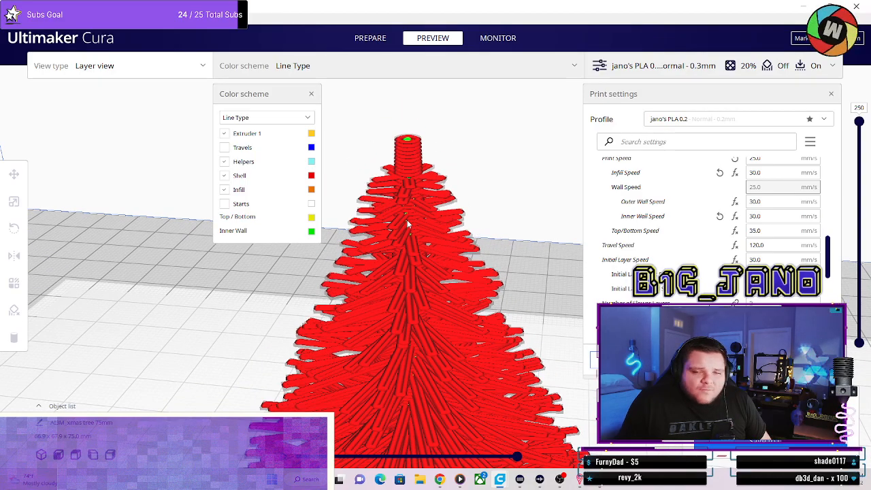
{"action": "scroll", "coordinate": [406, 219], "scroll_direction": "up", "scroll_amount": 2}
{"action": "right_click_drag", "start_coordinate": [407, 220], "coordinate": [440, 252]}
{"action": "right_click_drag", "start_coordinate": [422, 324], "coordinate": [514, 358]}
{"action": "scroll", "coordinate": [486, 329], "scroll_direction": "up", "scroll_amount": 6}
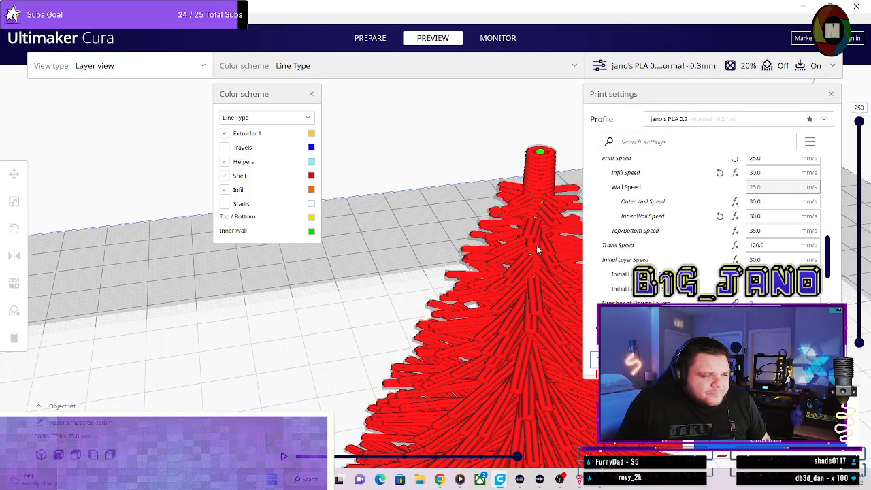
{"action": "scroll", "coordinate": [536, 245], "scroll_direction": "down", "scroll_amount": 6}
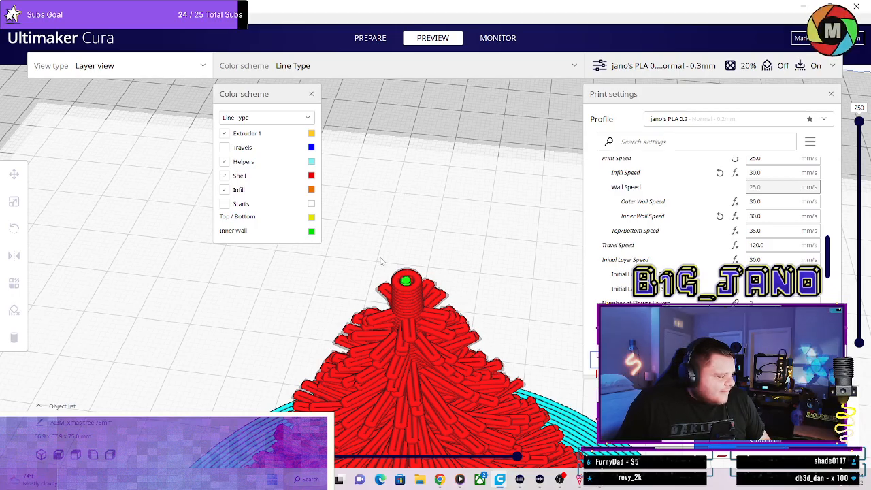
Look over the whole sliced tree on the build plate, comparing the dense branches with the brim around them.
{"action": "middle_click_drag", "start_coordinate": [498, 315], "coordinate": [495, 236]}
{"action": "scroll", "coordinate": [471, 243], "scroll_direction": "down", "scroll_amount": 5}
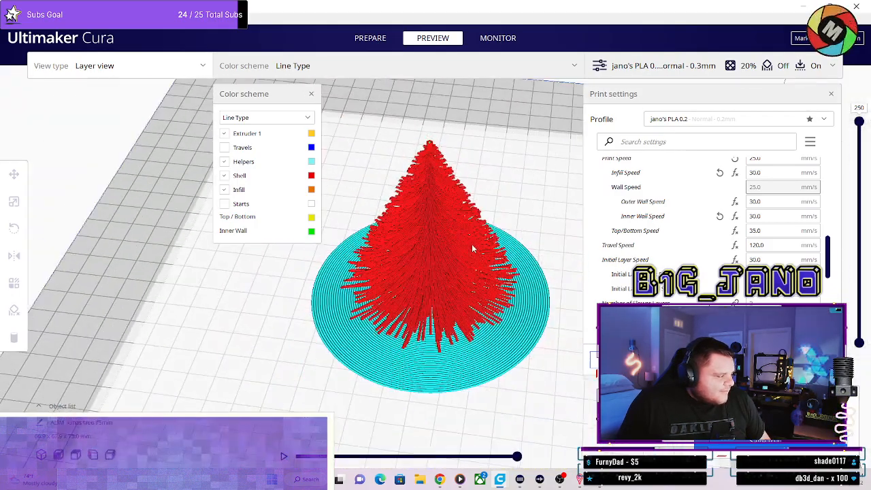
{"action": "scroll", "coordinate": [472, 243], "scroll_direction": "up", "scroll_amount": 3}
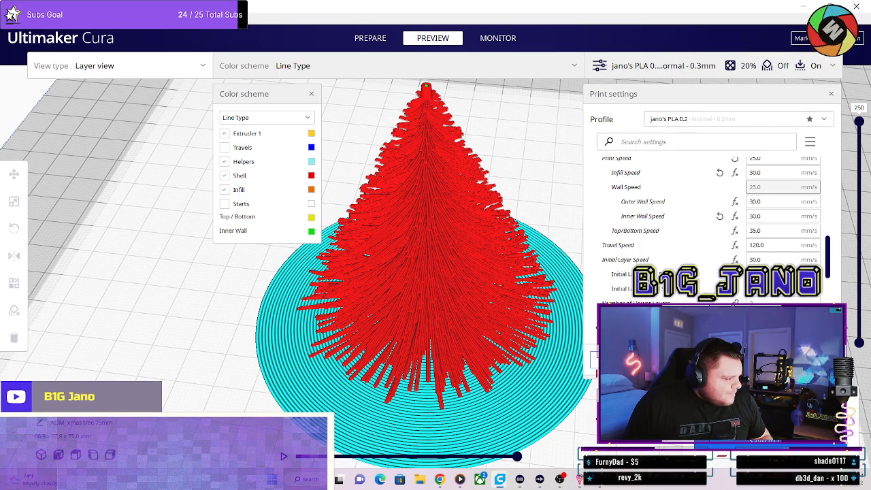
{"action": "scroll", "coordinate": [490, 234], "scroll_direction": "down", "scroll_amount": 3}
{"action": "scroll", "coordinate": [490, 234], "scroll_direction": "up", "scroll_amount": 3}
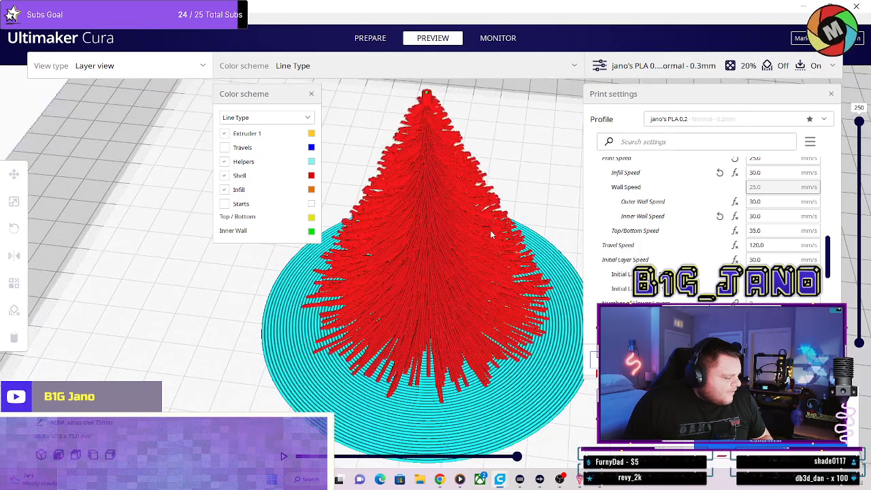
{"action": "scroll", "coordinate": [457, 254], "scroll_direction": "down", "scroll_amount": 5}
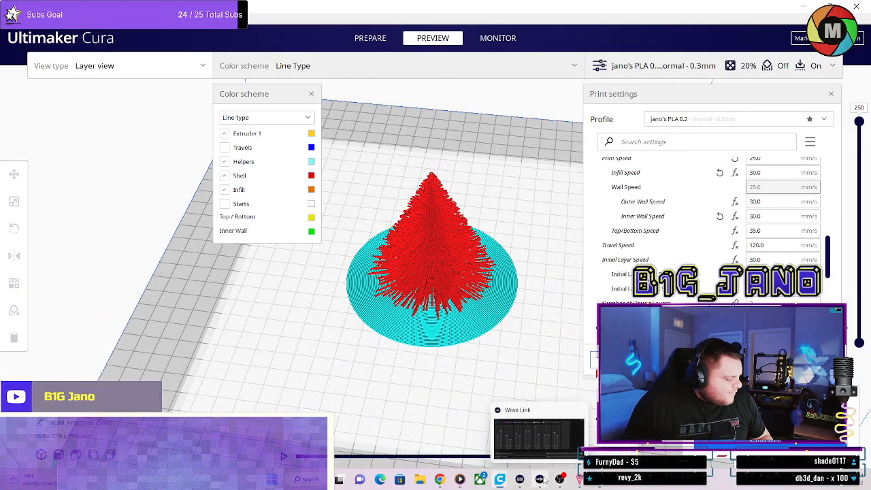
{"action": "mouse_move", "coordinate": [559, 479]}
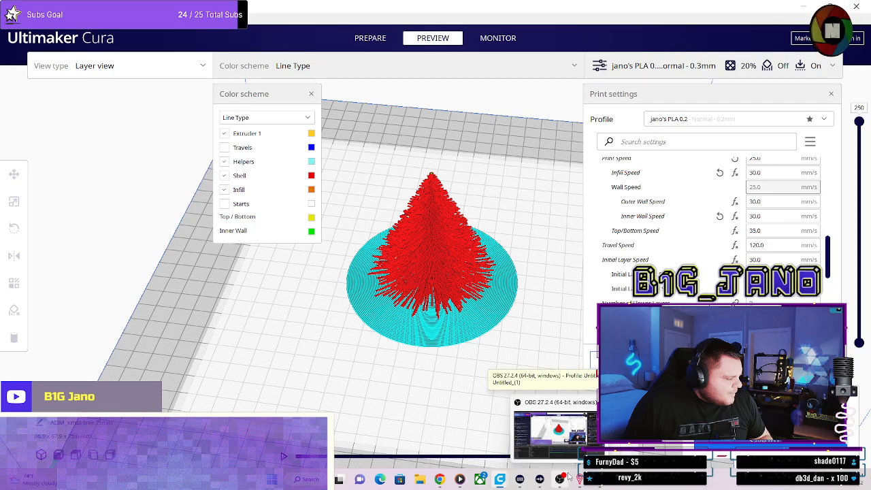
{"action": "scroll", "coordinate": [458, 269], "scroll_direction": "up", "scroll_amount": 6}
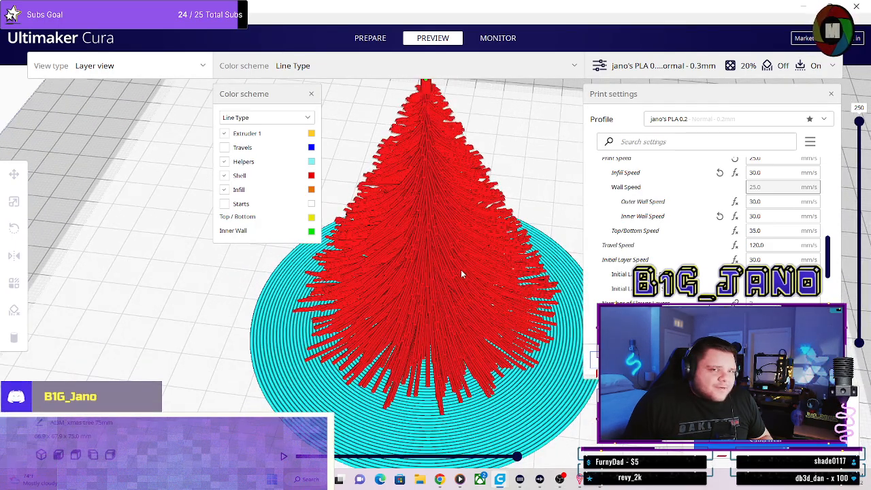
{"action": "right_click_drag", "start_coordinate": [456, 324], "coordinate": [480, 291]}
{"action": "scroll", "coordinate": [482, 300], "scroll_direction": "down", "scroll_amount": 6}
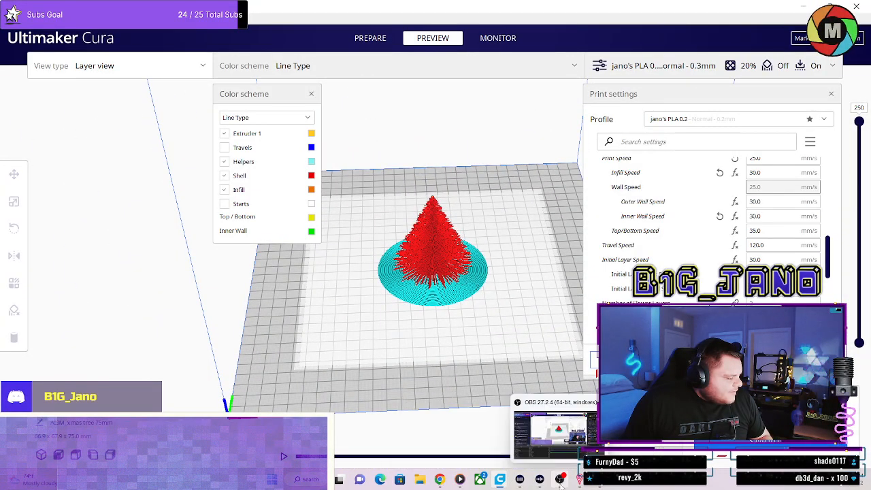
Switch to the simple Christmas tree project and look over its sliced model and the profile's quality settings.
{"action": "scroll", "coordinate": [783, 244], "scroll_direction": "up", "scroll_amount": 5}
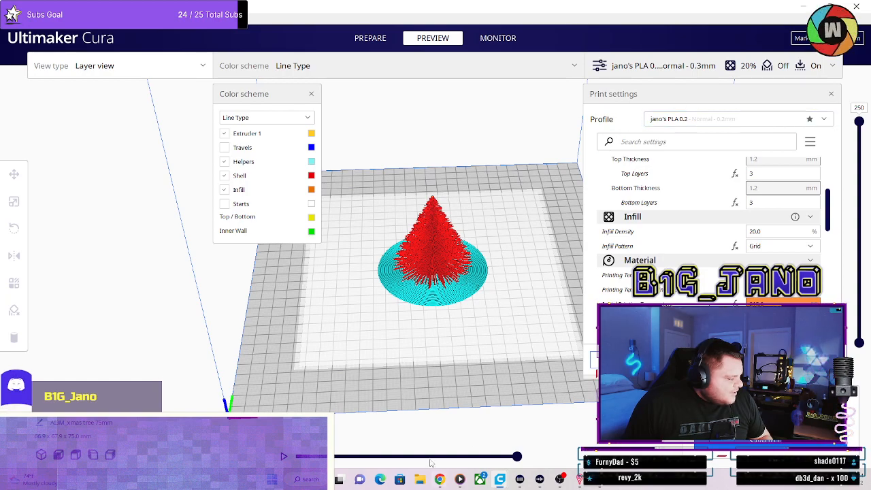
{"action": "mouse_move", "coordinate": [560, 480]}
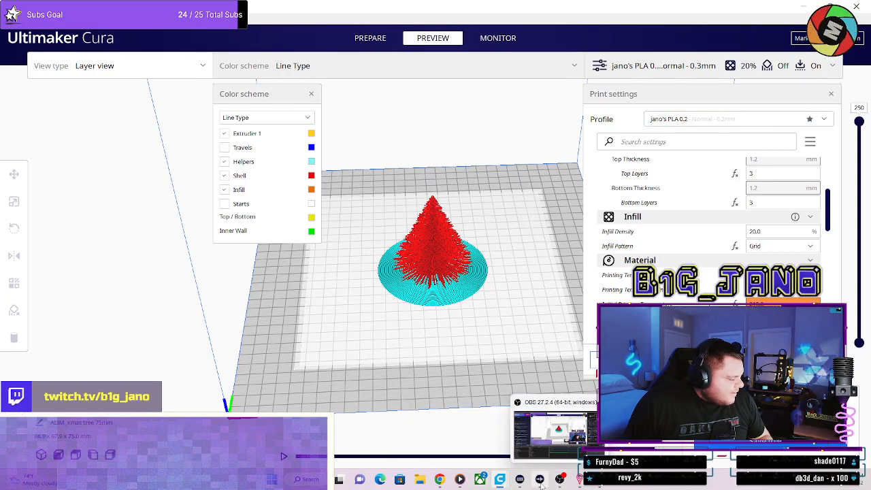
{"action": "mouse_move", "coordinate": [499, 479]}
{"action": "left_click", "coordinate": [469, 445]}
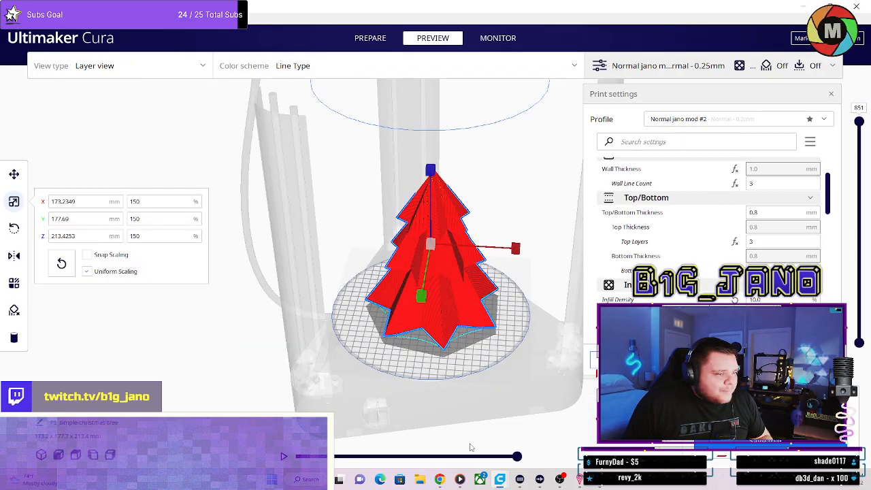
{"action": "scroll", "coordinate": [485, 290], "scroll_direction": "up", "scroll_amount": 5}
{"action": "scroll", "coordinate": [703, 256], "scroll_direction": "up", "scroll_amount": 3}
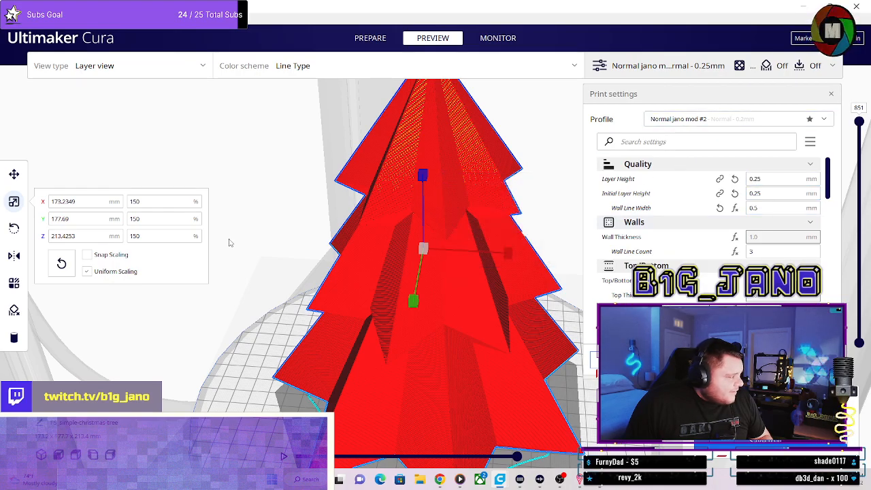
Leave the layer preview for the Prepare stage and switch the active printer to the Mega X.
{"action": "left_click", "coordinate": [160, 71]}
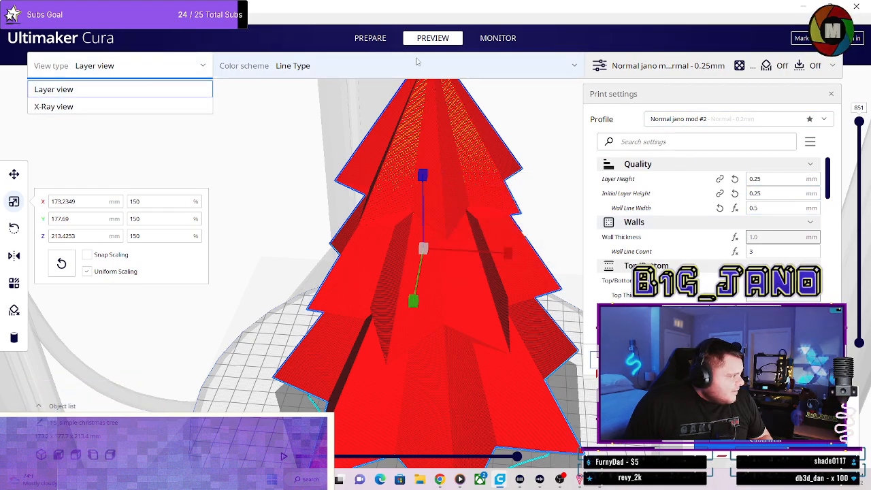
{"action": "left_click", "coordinate": [344, 42]}
{"action": "left_click", "coordinate": [156, 68]}
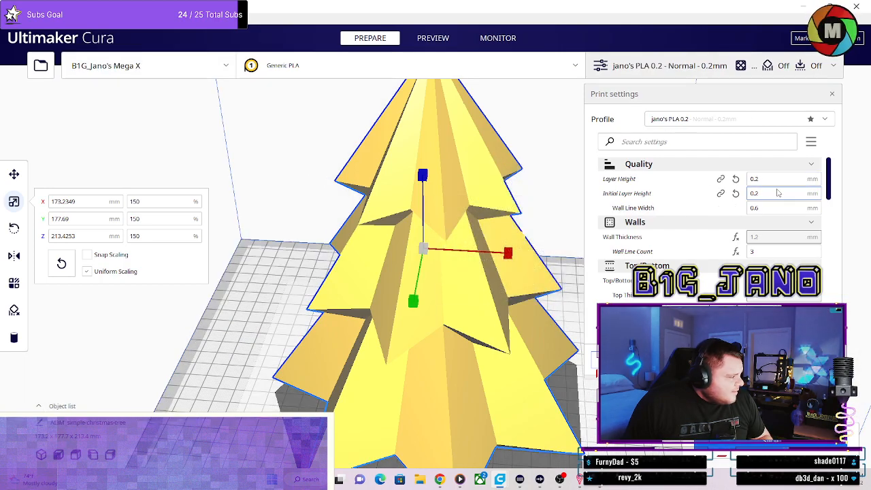
Set both the layer height and the initial layer height to 0.3 mm.
{"action": "type", "text": ".3"}
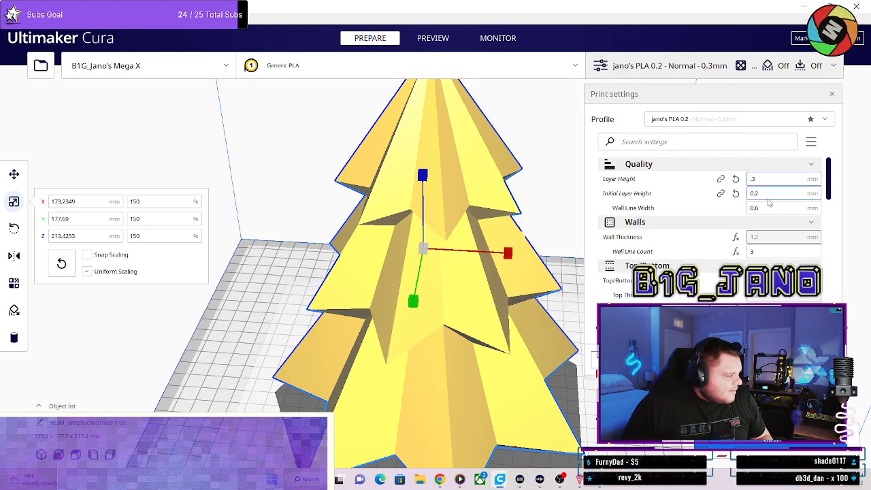
{"action": "key", "text": "Tab"}
{"action": "type", "text": ".3"}
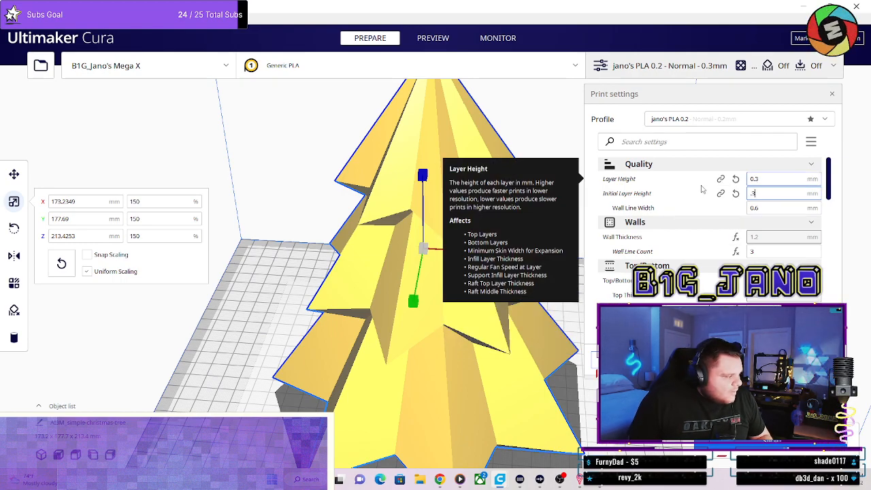
Set the wall line count to 4 and the infill density to 0%.
{"action": "scroll", "coordinate": [783, 223], "scroll_direction": "down", "scroll_amount": 1}
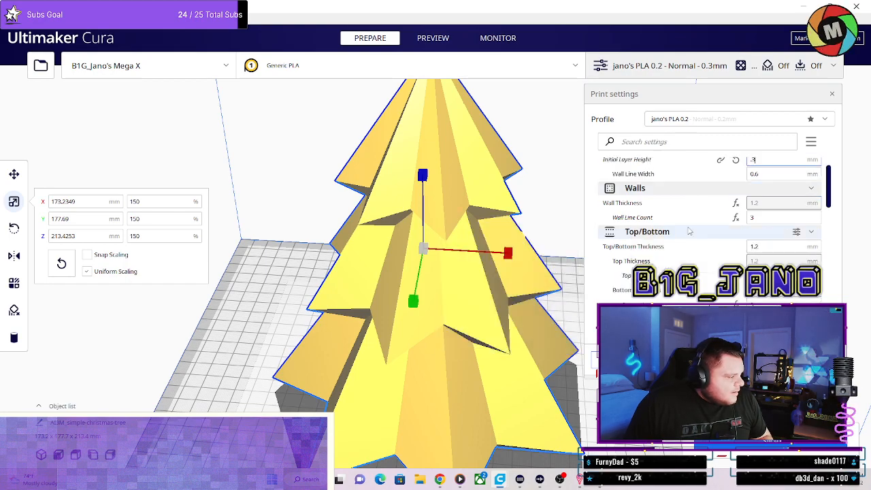
{"action": "left_click", "coordinate": [782, 218]}
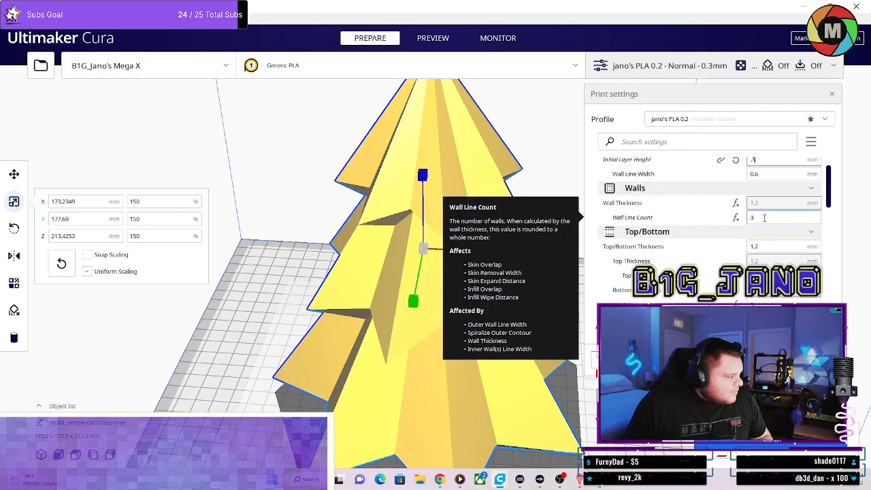
{"action": "type", "text": "4"}
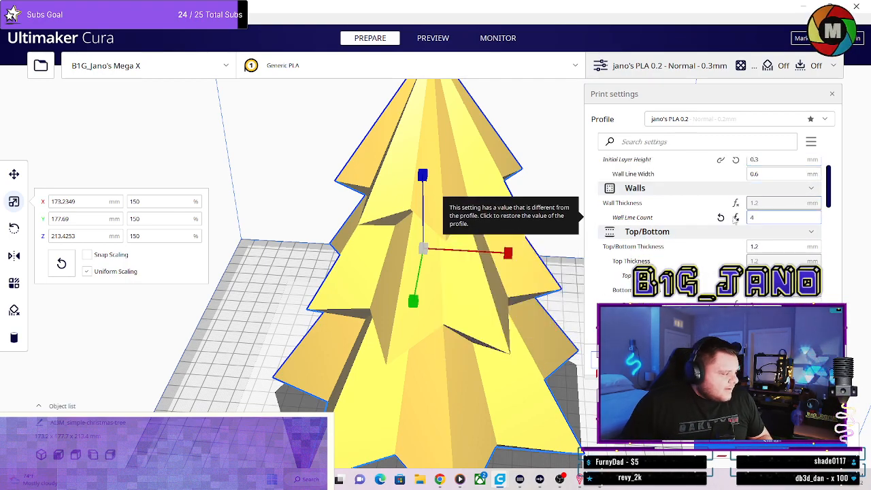
{"action": "scroll", "coordinate": [741, 293], "scroll_direction": "down", "scroll_amount": 1}
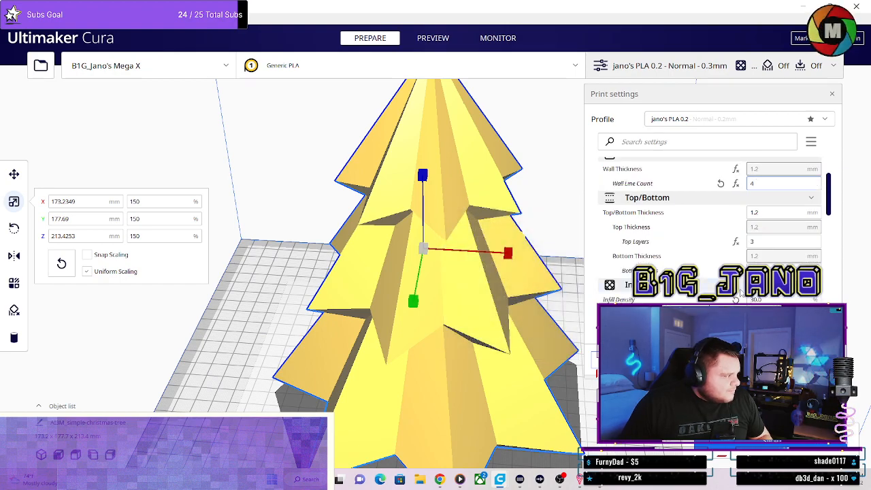
{"action": "scroll", "coordinate": [739, 294], "scroll_direction": "up", "scroll_amount": 2}
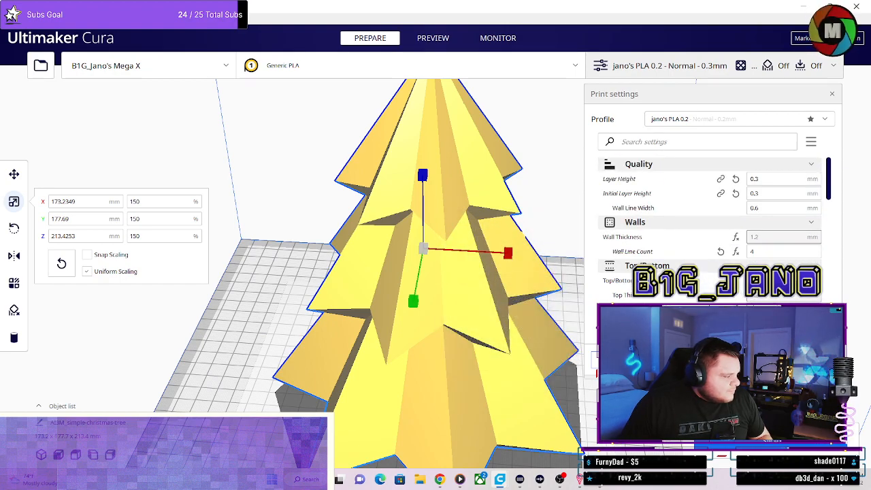
{"action": "scroll", "coordinate": [748, 218], "scroll_direction": "down", "scroll_amount": 4}
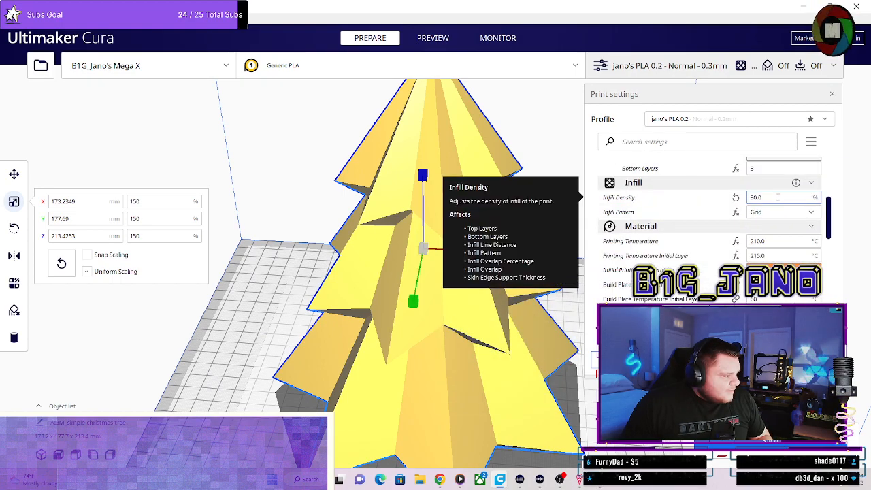
{"action": "double_click", "coordinate": [756, 196]}
{"action": "type", "text": "0"}
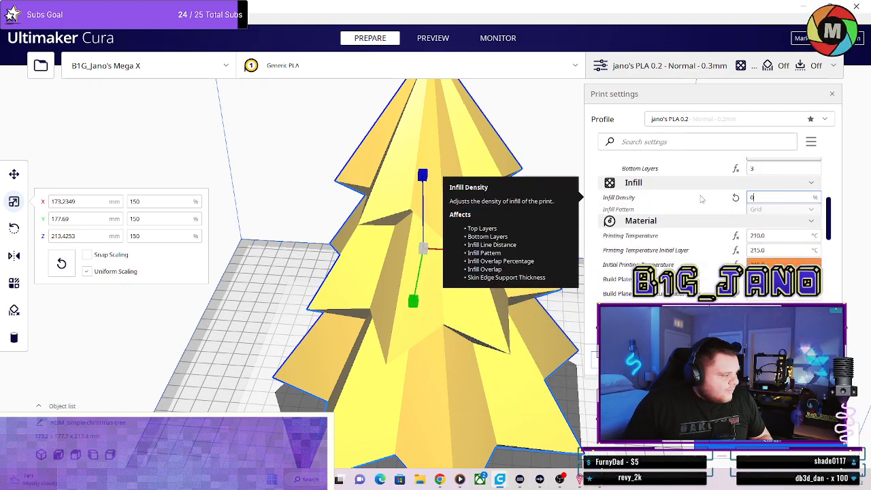
Review the remaining print settings from speed to cooling, support and build plate adhesion, and view the whole tree from the front.
{"action": "scroll", "coordinate": [739, 242], "scroll_direction": "down", "scroll_amount": 3}
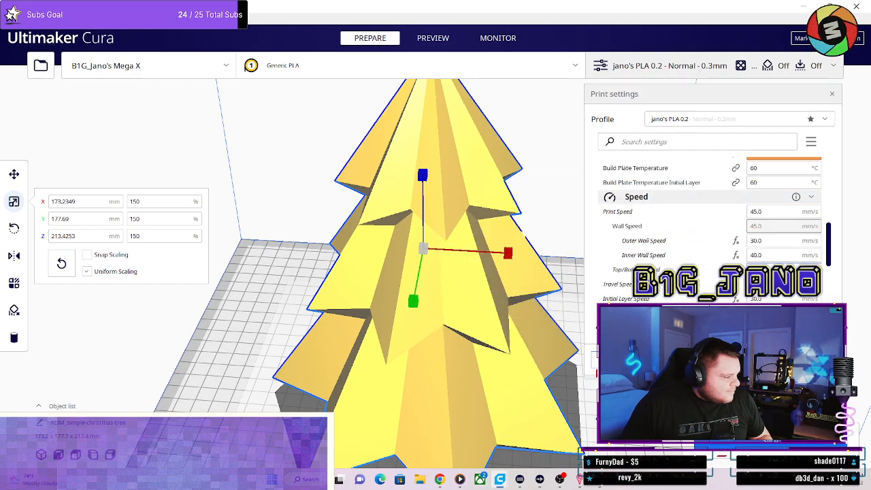
{"action": "scroll", "coordinate": [710, 225], "scroll_direction": "down", "scroll_amount": 6}
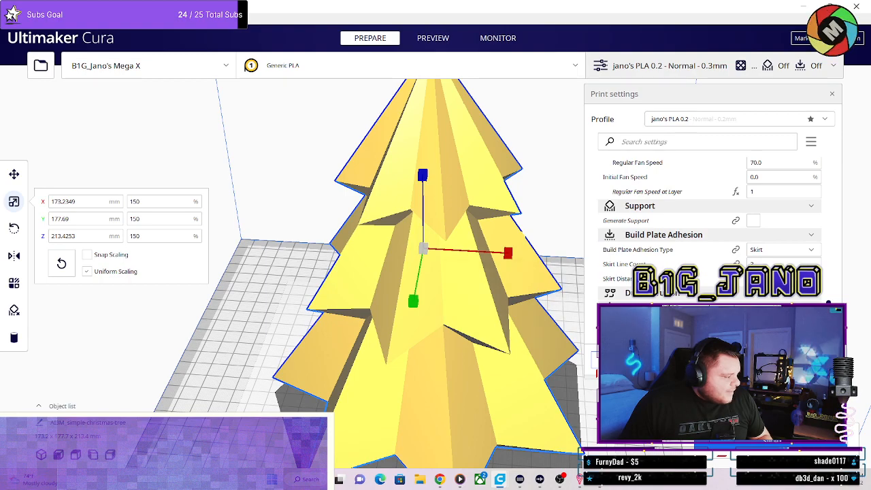
{"action": "scroll", "coordinate": [729, 299], "scroll_direction": "up", "scroll_amount": 3}
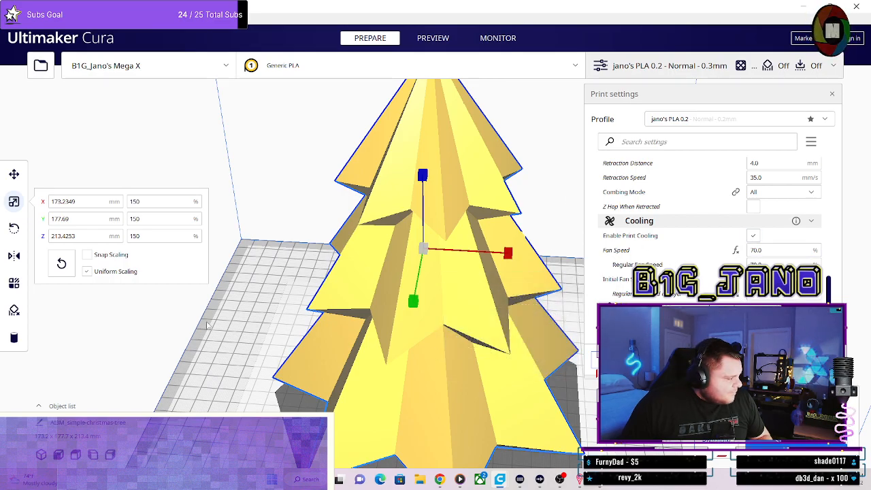
{"action": "scroll", "coordinate": [362, 286], "scroll_direction": "down", "scroll_amount": 5}
{"action": "right_click_drag", "start_coordinate": [385, 393], "coordinate": [411, 344]}
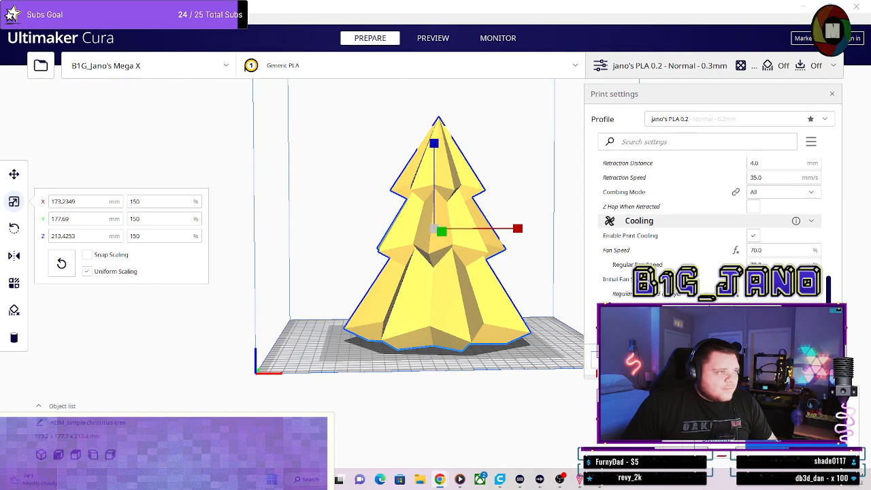
Bring up the Simple Christmas Tree page on Printables full-screen and compare its 3D model image with the photo of the print.
{"action": "left_click_drag", "start_coordinate": [870, 95], "coordinate": [354, 117]}
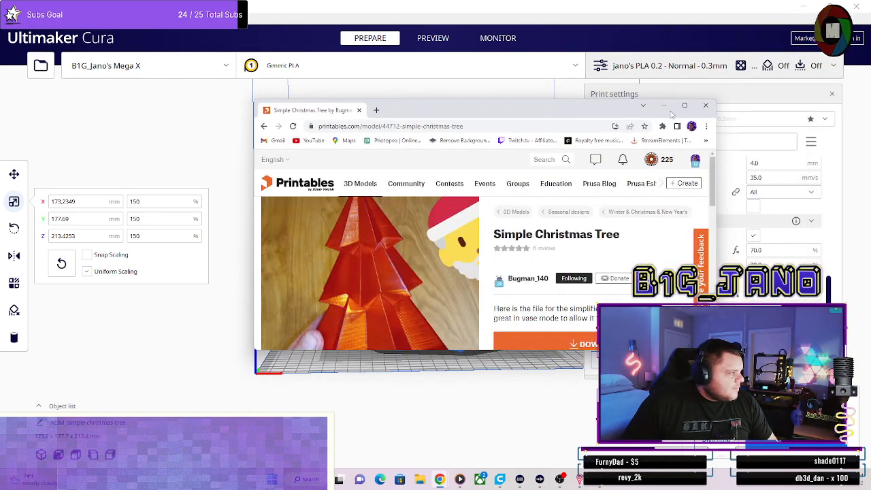
{"action": "left_click", "coordinate": [684, 104]}
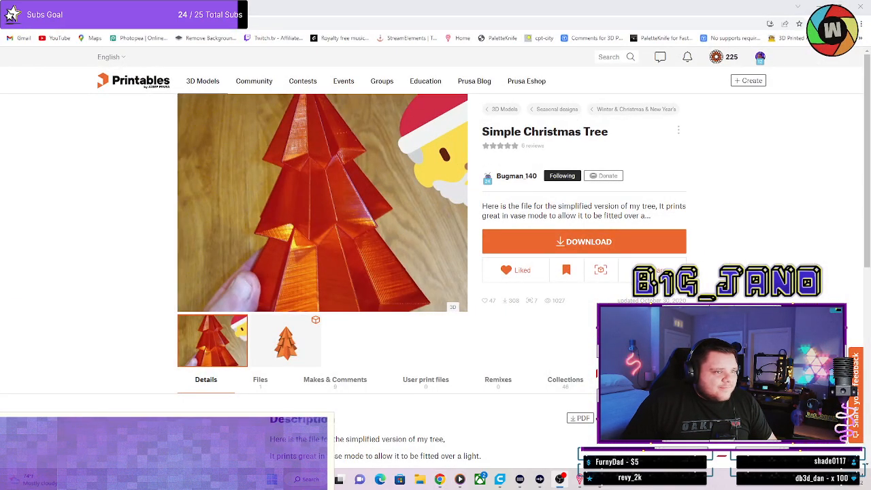
{"action": "left_click", "coordinate": [286, 350]}
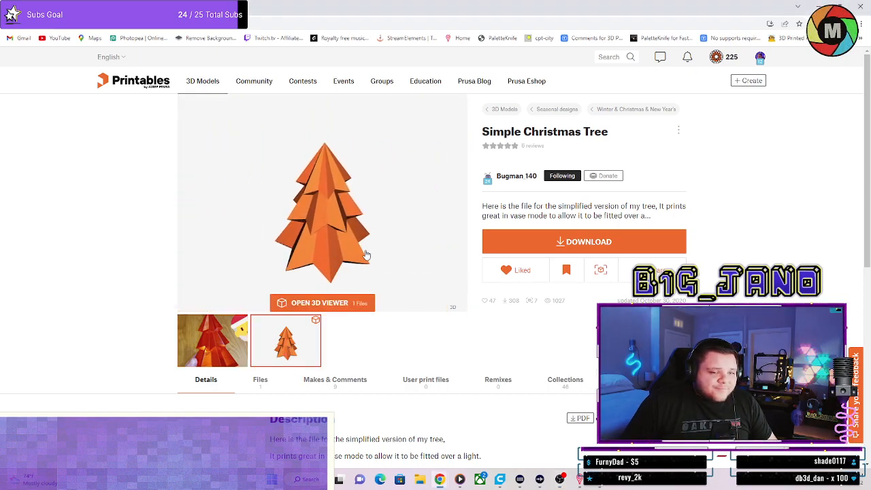
{"action": "left_click", "coordinate": [204, 344]}
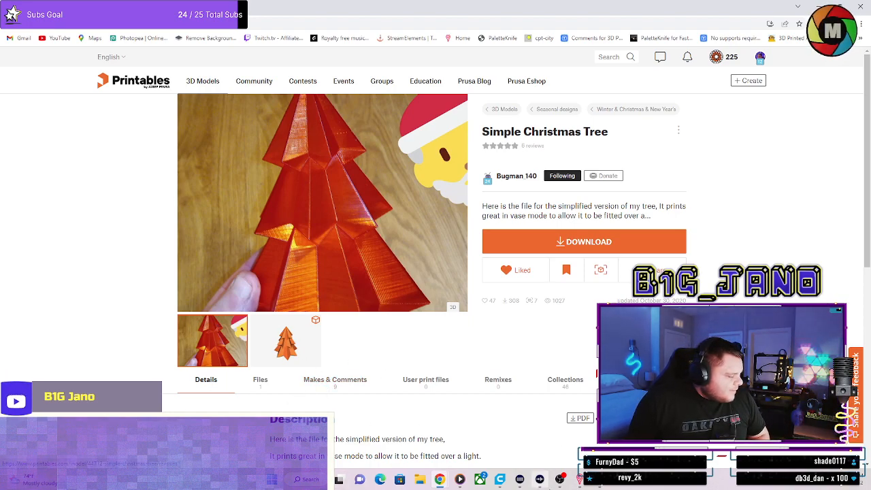
Switch back to the simple Christmas tree in Cura and preview its slices, inspecting the cross-section at layer 589 before restoring all layers.
{"action": "mouse_move", "coordinate": [512, 479]}
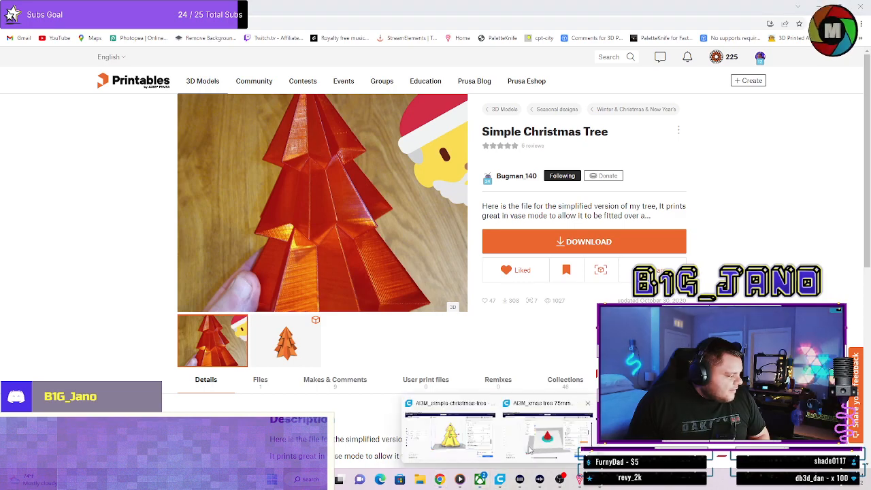
{"action": "left_click", "coordinate": [475, 451]}
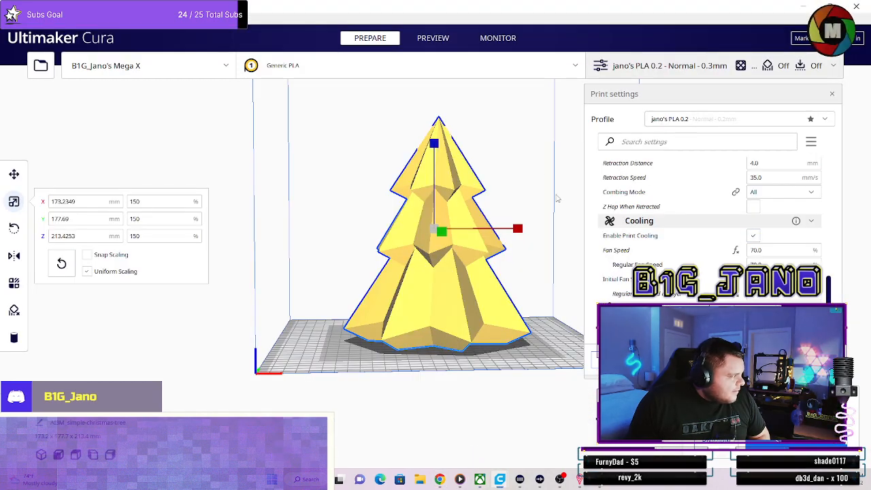
{"action": "left_click", "coordinate": [448, 43]}
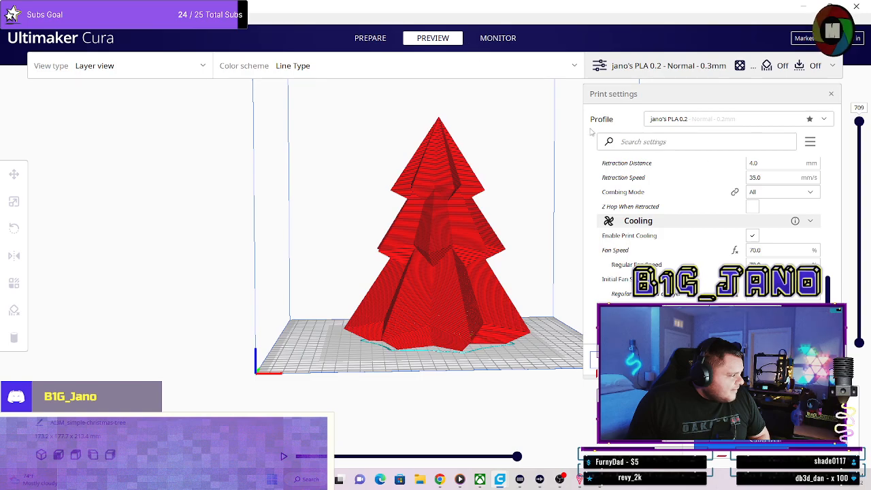
{"action": "left_click_drag", "start_coordinate": [858, 121], "coordinate": [858, 157]}
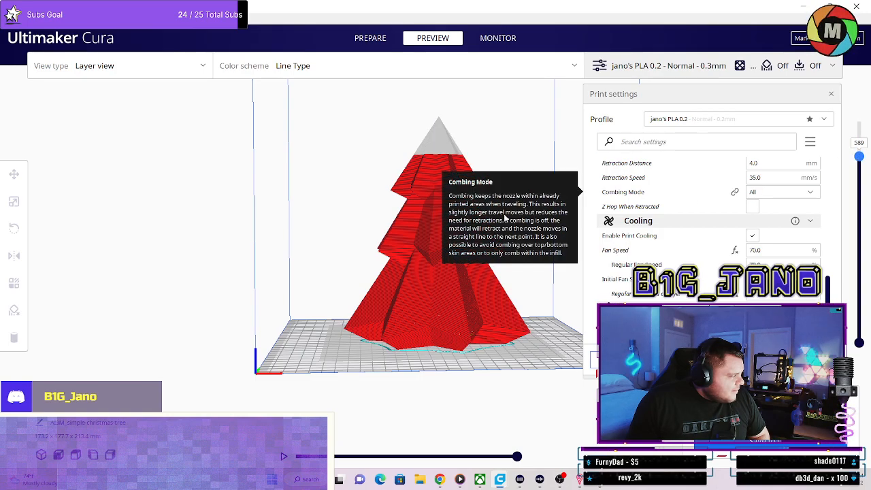
{"action": "right_click_drag", "start_coordinate": [505, 198], "coordinate": [476, 258]}
{"action": "scroll", "coordinate": [452, 294], "scroll_direction": "up", "scroll_amount": 10}
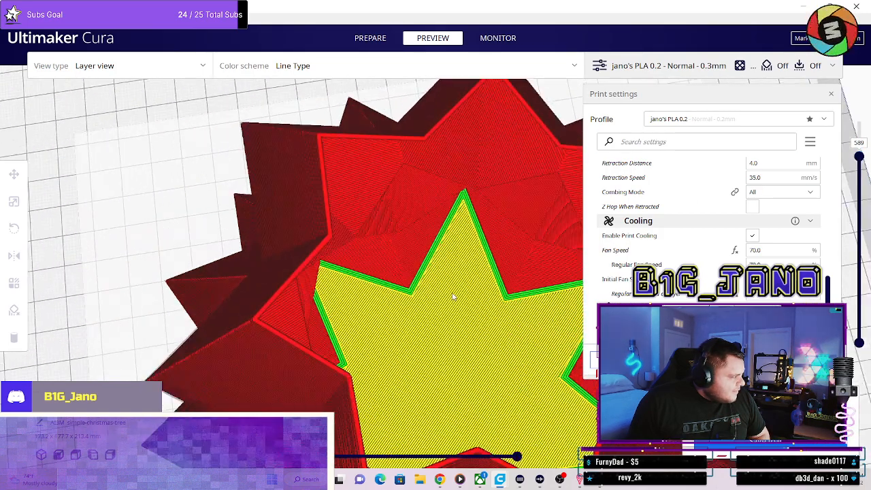
{"action": "scroll", "coordinate": [463, 299], "scroll_direction": "down", "scroll_amount": 8}
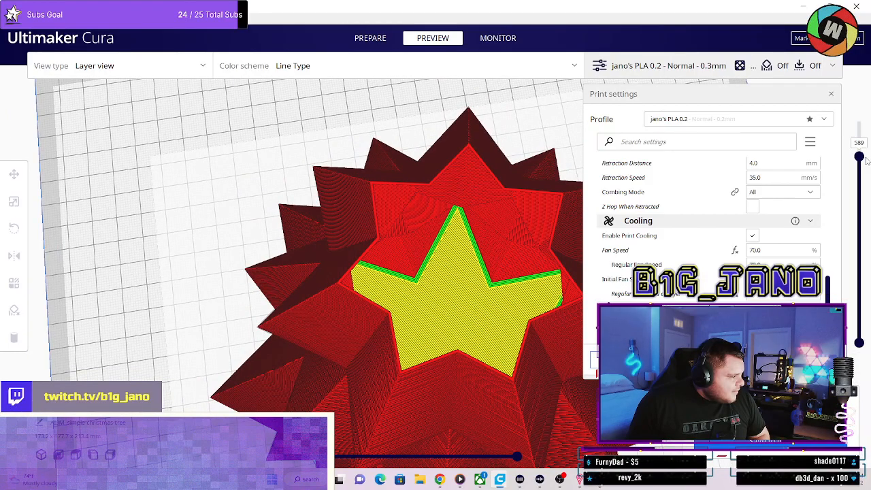
{"action": "left_click_drag", "start_coordinate": [860, 158], "coordinate": [859, 121]}
Save the sliced tree to the USB drive as the G-code file AI3M_simple-christmas-tree.
{"action": "scroll", "coordinate": [761, 247], "scroll_direction": "down", "scroll_amount": 2}
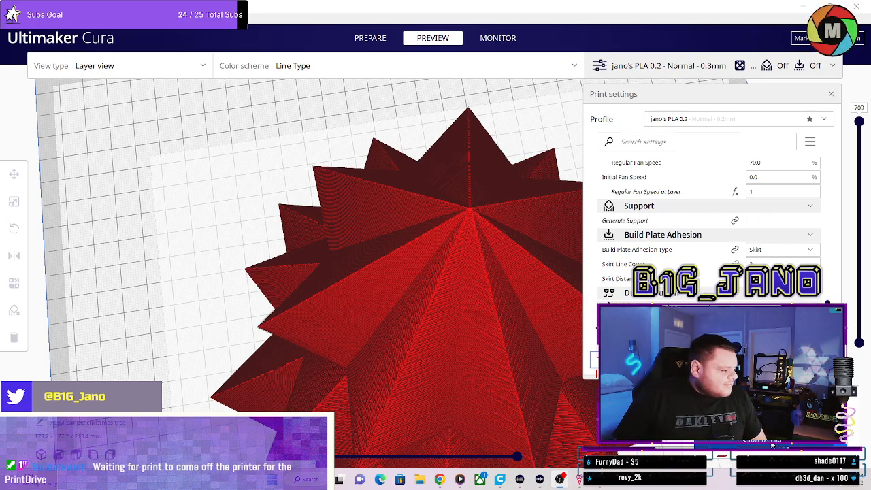
{"action": "left_click", "coordinate": [772, 446]}
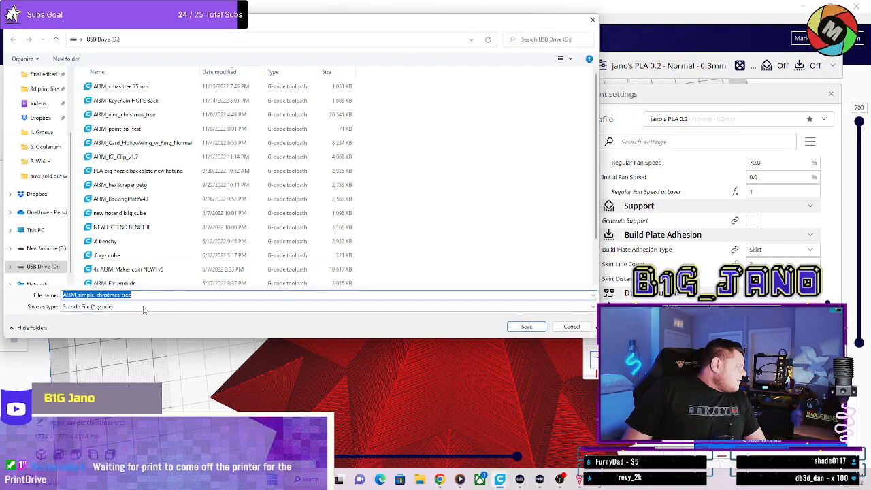
{"action": "left_click", "coordinate": [519, 329]}
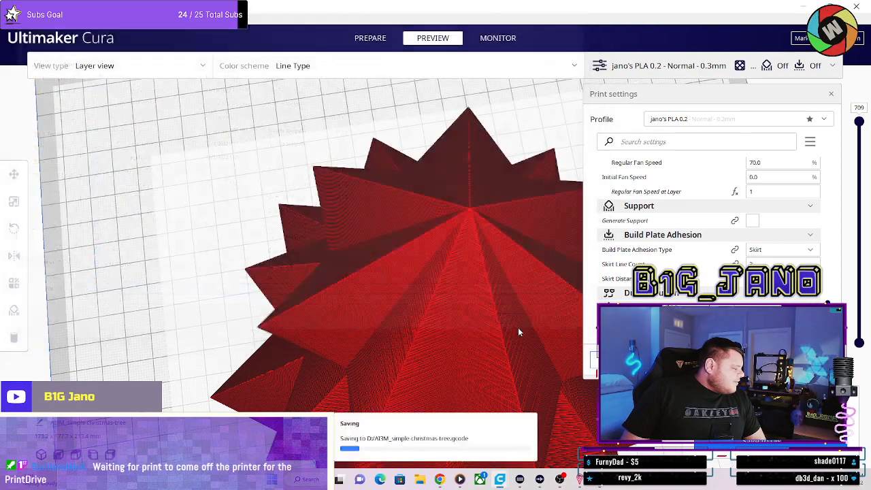
{"action": "left_click", "coordinate": [528, 403]}
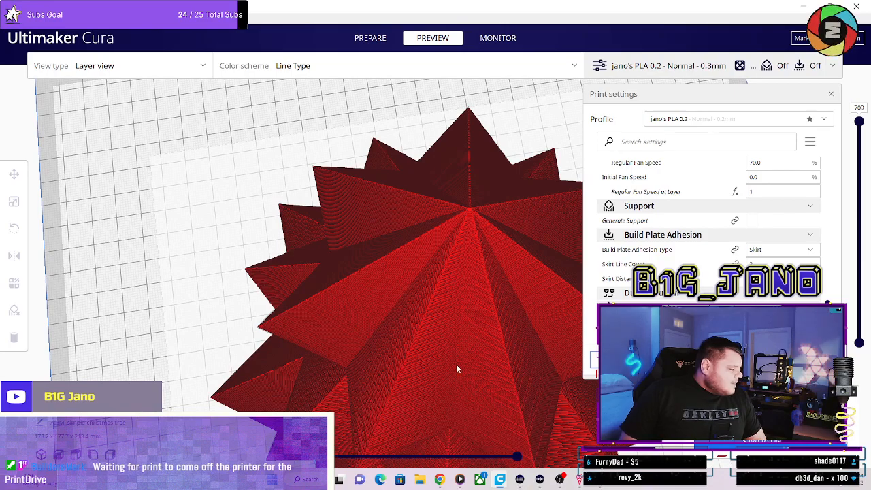
{"action": "scroll", "coordinate": [455, 368], "scroll_direction": "down", "scroll_amount": 3}
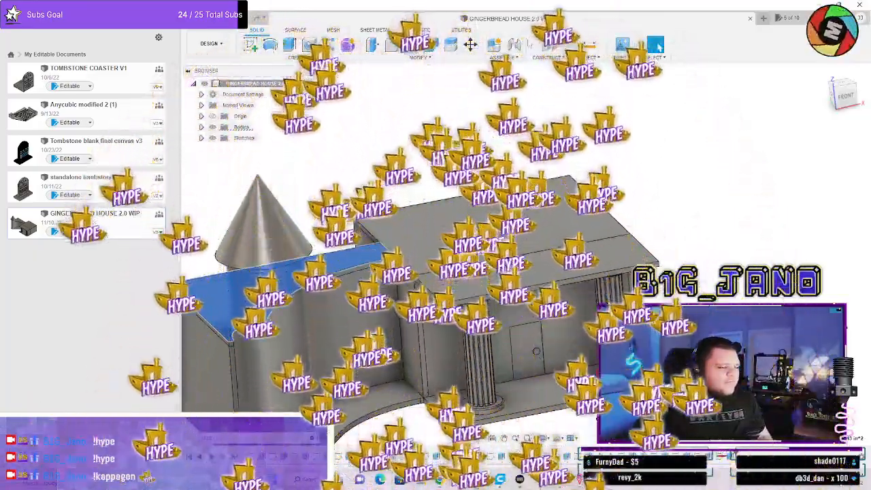
Switch to Fusion 360 and examine the gingerbread house from its left side, around the tower and the curved-edge roof.
{"action": "middle_click_drag", "start_coordinate": [412, 297], "coordinate": [429, 292], "text": "shift"}
{"action": "middle_click_drag", "start_coordinate": [658, 48], "coordinate": [367, 300], "text": "shift"}
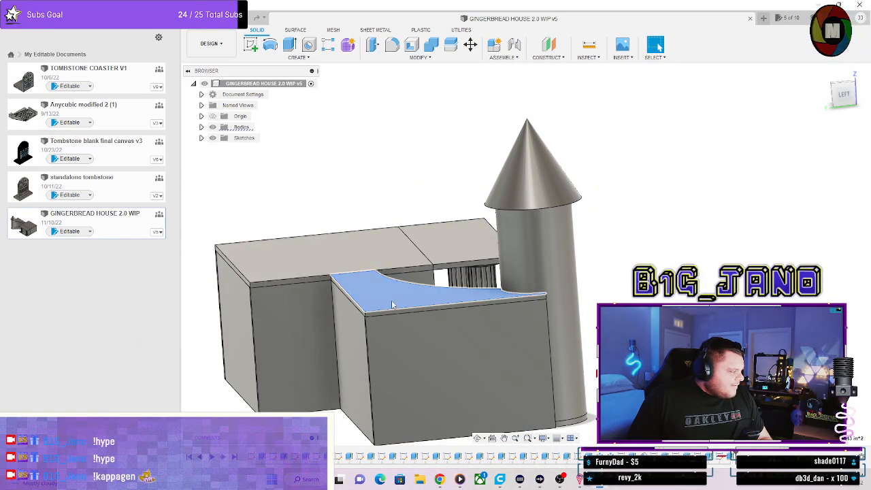
Examine the gingerbread house from below and around the tower, finishing at the underside of the porch roof and its columns.
{"action": "middle_click_drag", "start_coordinate": [376, 341], "coordinate": [351, 339], "text": "shift"}
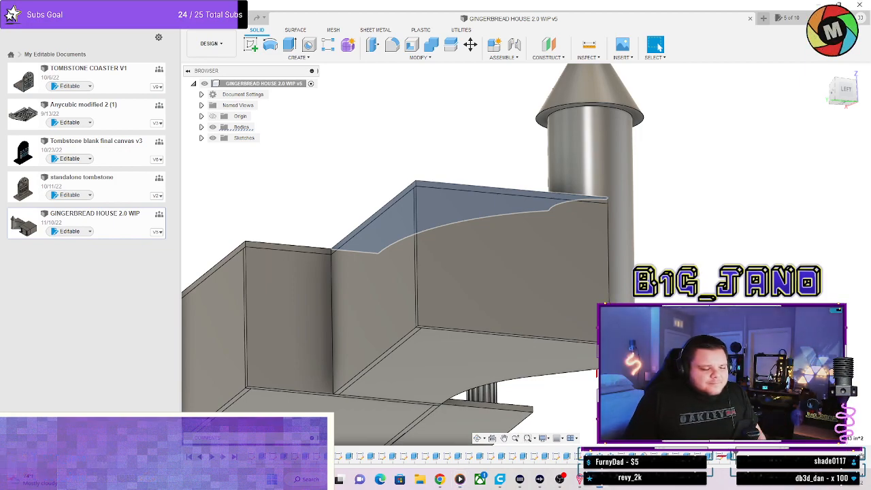
{"action": "middle_click_drag", "start_coordinate": [706, 266], "coordinate": [482, 355], "text": "shift"}
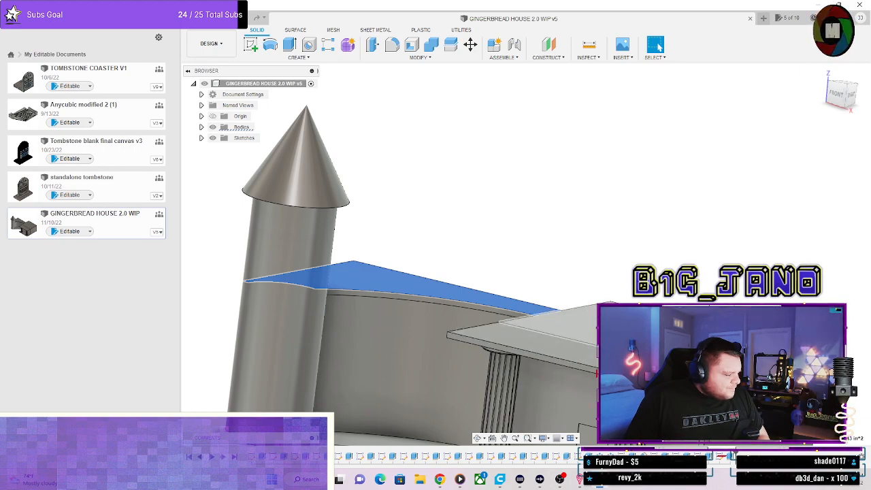
{"action": "middle_click_drag", "start_coordinate": [755, 303], "coordinate": [624, 161]}
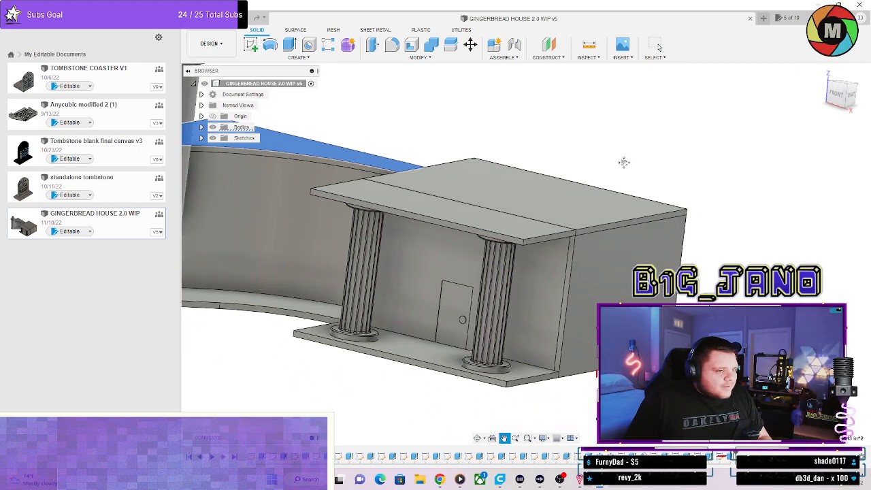
{"action": "scroll", "coordinate": [530, 243], "scroll_direction": "up", "scroll_amount": 2}
{"action": "scroll", "coordinate": [551, 250], "scroll_direction": "up", "scroll_amount": 3}
{"action": "middle_click_drag", "start_coordinate": [543, 265], "coordinate": [435, 319], "text": "shift"}
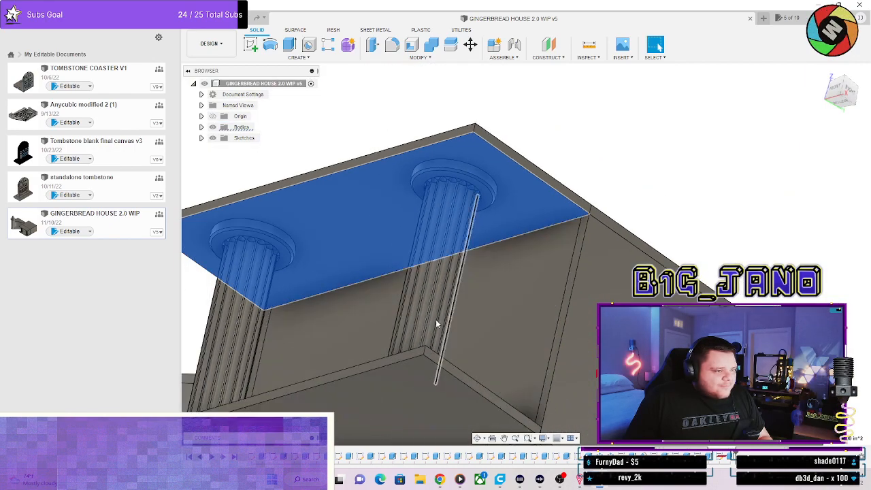
Expand the list of bodies and select Body13 to locate the porch roof in the model.
{"action": "left_click", "coordinate": [202, 128]}
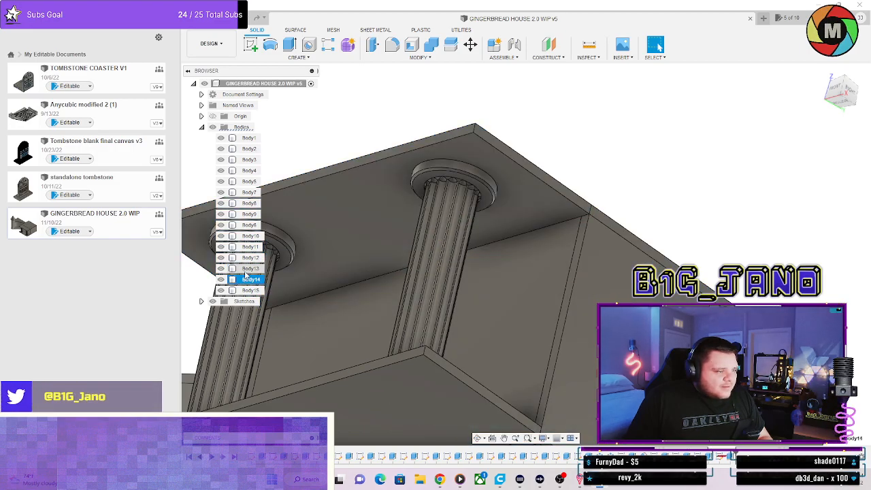
{"action": "left_click", "coordinate": [246, 269]}
{"action": "middle_click_drag", "start_coordinate": [398, 194], "coordinate": [393, 224], "text": "shift"}
{"action": "scroll", "coordinate": [400, 235], "scroll_direction": "down", "scroll_amount": 5}
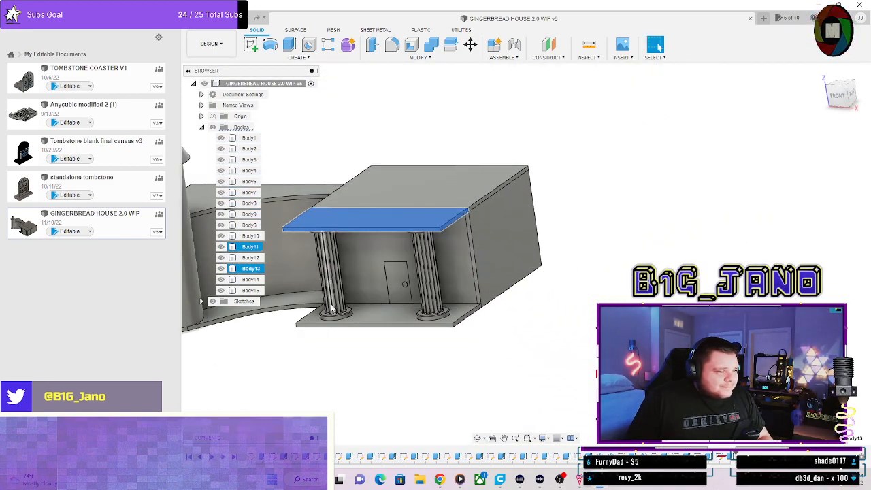
{"action": "scroll", "coordinate": [331, 308], "scroll_direction": "up", "scroll_amount": 4}
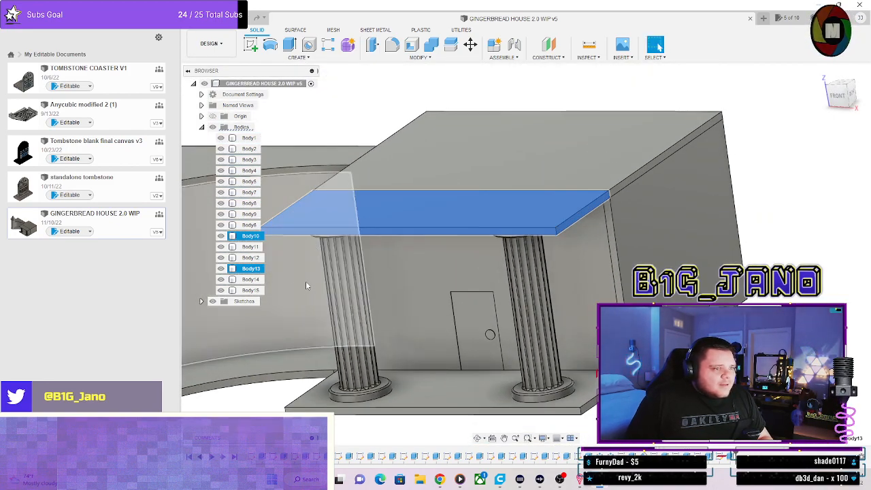
{"action": "scroll", "coordinate": [306, 283], "scroll_direction": "up", "scroll_amount": 2}
{"action": "scroll", "coordinate": [306, 285], "scroll_direction": "down", "scroll_amount": 2}
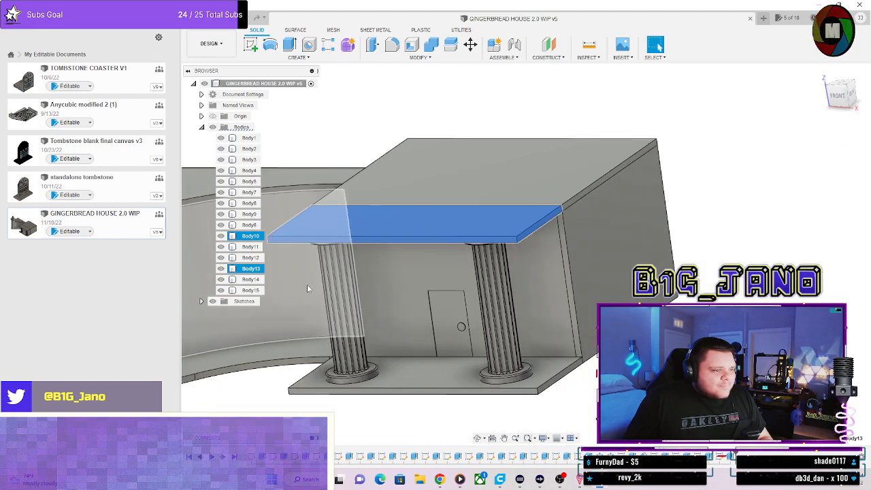
Select the porch floor face and Body11 to inspect the base with its two columns, and clear the selection.
{"action": "left_click", "coordinate": [442, 375]}
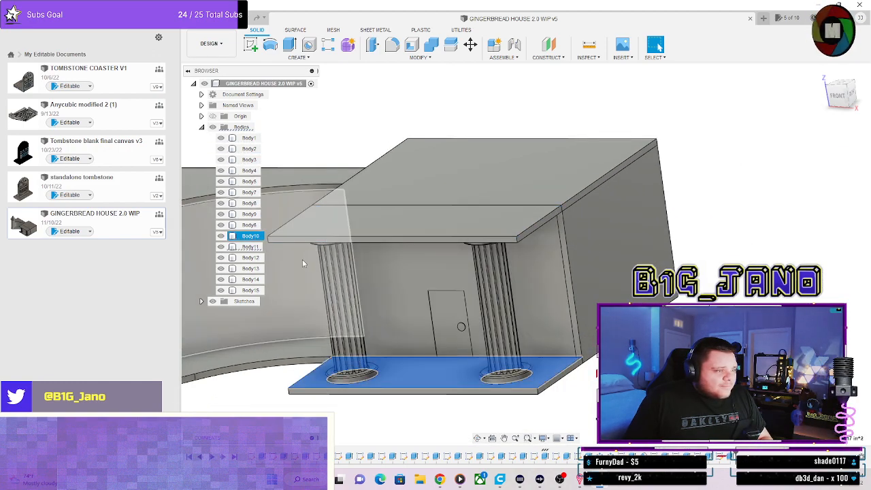
{"action": "left_click", "coordinate": [254, 247]}
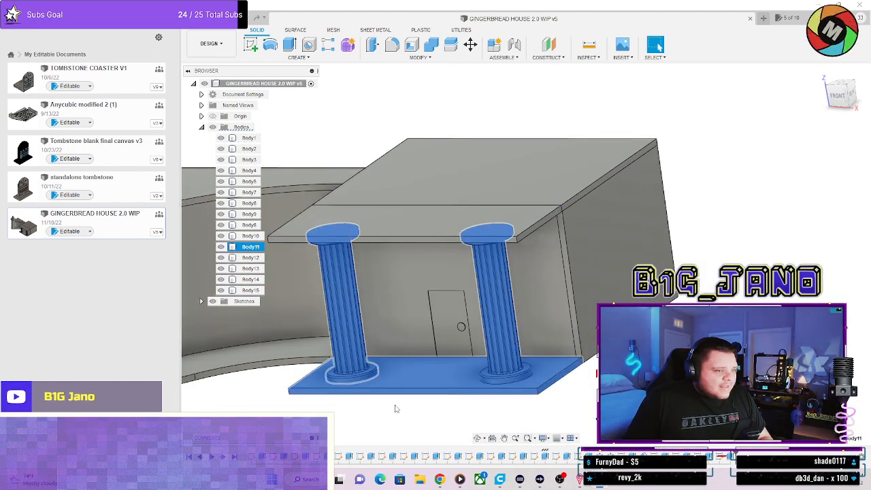
{"action": "scroll", "coordinate": [353, 382], "scroll_direction": "up", "scroll_amount": 3}
{"action": "scroll", "coordinate": [311, 382], "scroll_direction": "down", "scroll_amount": 2}
{"action": "middle_click_drag", "start_coordinate": [435, 408], "coordinate": [411, 413], "text": "shift"}
{"action": "scroll", "coordinate": [406, 359], "scroll_direction": "down", "scroll_amount": 3}
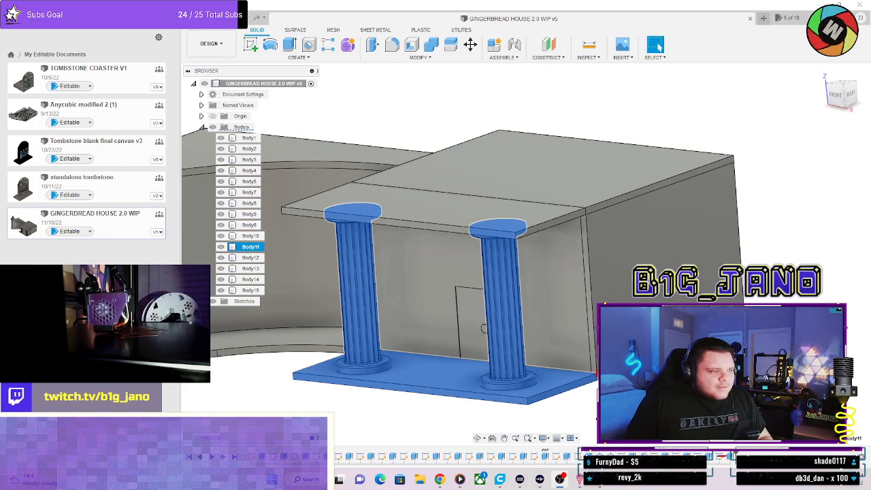
{"action": "middle_click_drag", "start_coordinate": [483, 329], "coordinate": [857, 272], "text": "shift"}
{"action": "key", "text": "Escape"}
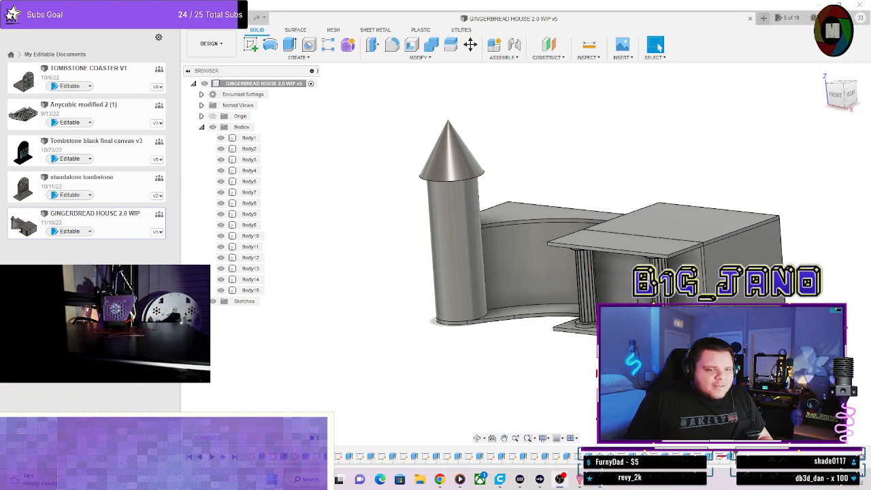
Select the top face of the main roof behind the porch and examine it up close from several angles.
{"action": "scroll", "coordinate": [775, 326], "scroll_direction": "up", "scroll_amount": 3}
{"action": "scroll", "coordinate": [719, 150], "scroll_direction": "down", "scroll_amount": 2}
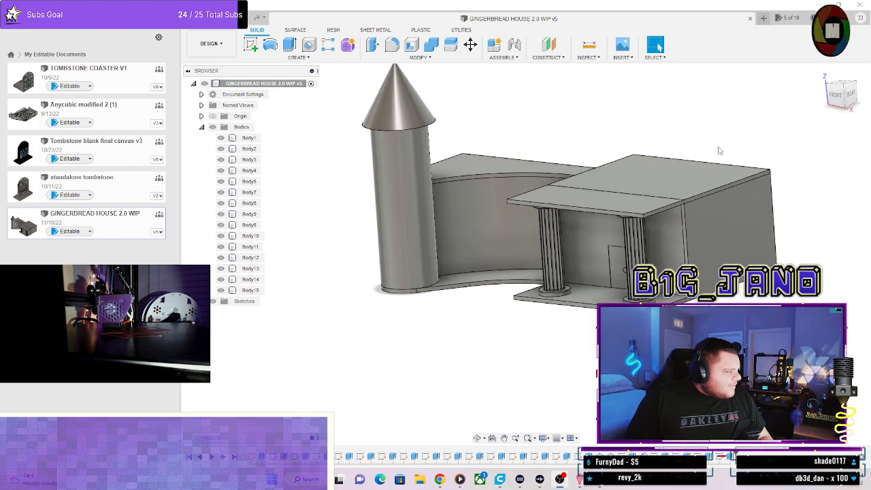
{"action": "mouse_move", "coordinate": [719, 150]}
{"action": "middle_mouse_down", "text": "shift"}
{"action": "mouse_move", "coordinate": [710, 154]}
{"action": "mouse_move", "coordinate": [842, 133]}
{"action": "mouse_move", "coordinate": [733, 143]}
{"action": "middle_mouse_up", "text": "shift"}
{"action": "left_click", "coordinate": [645, 166]}
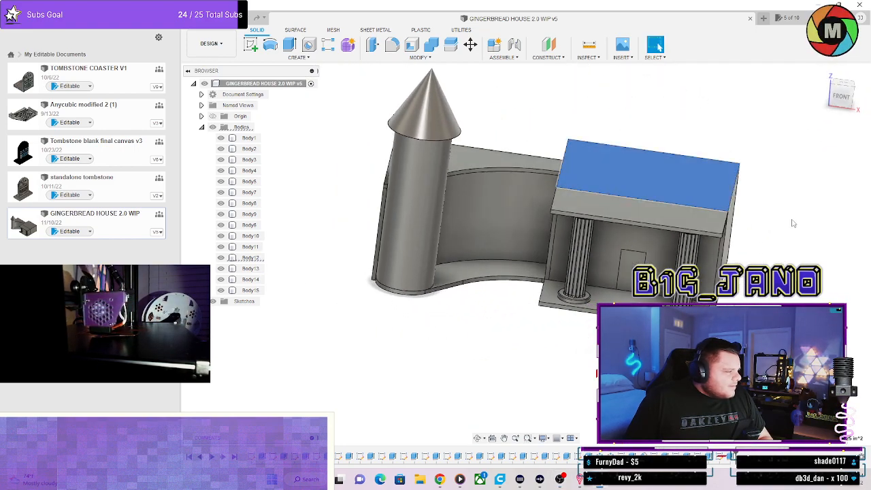
{"action": "middle_click_drag", "start_coordinate": [746, 196], "coordinate": [565, 295]}
{"action": "scroll", "coordinate": [509, 293], "scroll_direction": "up", "scroll_amount": 3}
{"action": "middle_click_drag", "start_coordinate": [502, 293], "coordinate": [452, 281], "text": "shift"}
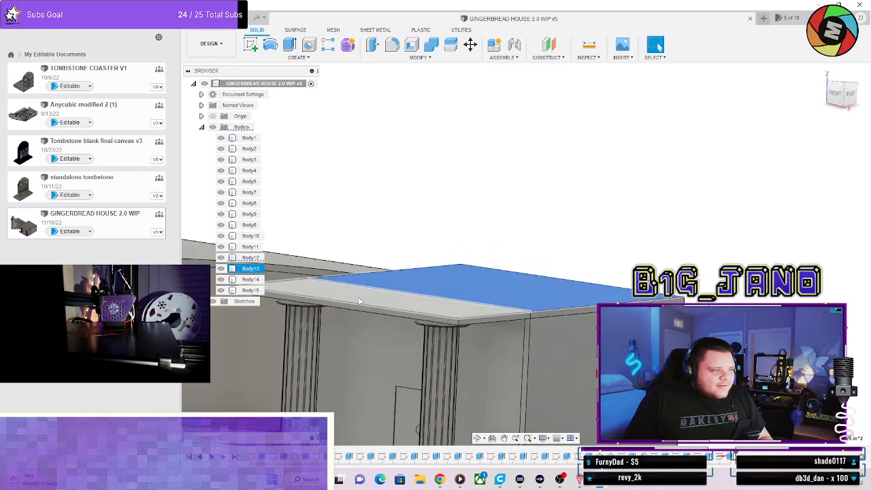
{"action": "middle_click_drag", "start_coordinate": [501, 263], "coordinate": [304, 258], "text": "shift"}
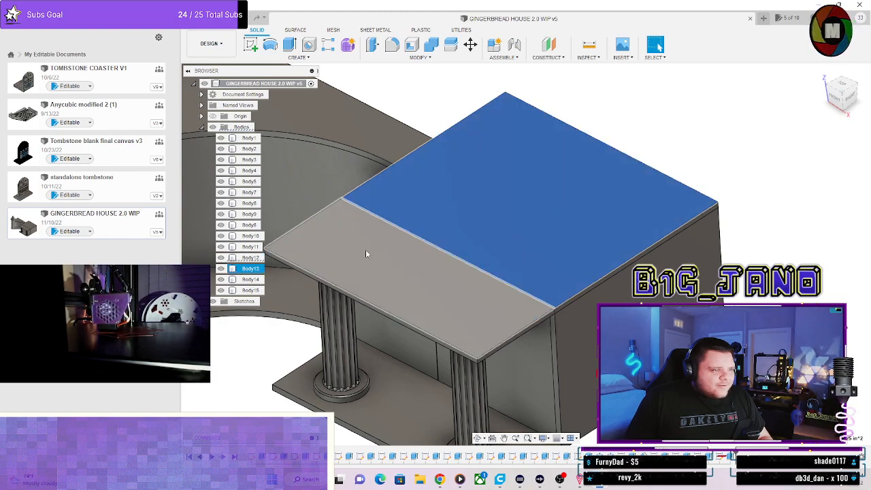
Select the porch roof's top face along with the main roof's face and inspect the two roof sections and their seam.
{"action": "left_click", "coordinate": [371, 256], "text": "ctrl"}
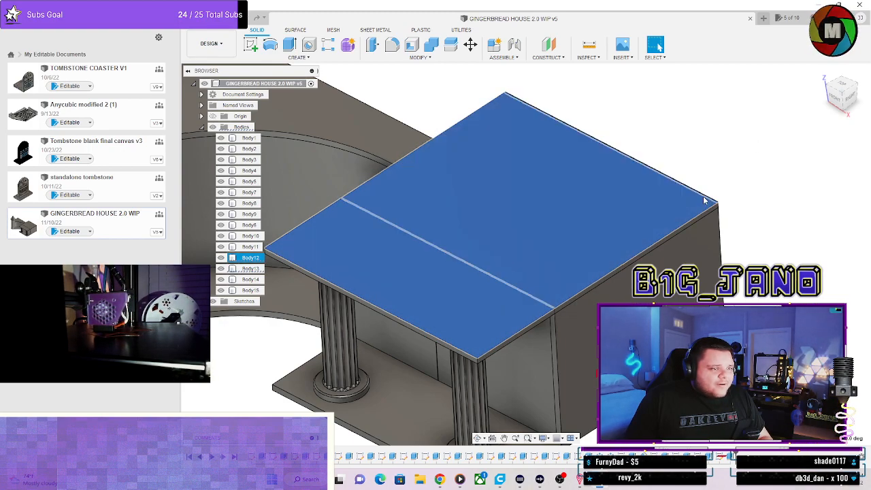
{"action": "left_click", "coordinate": [484, 275], "text": "ctrl"}
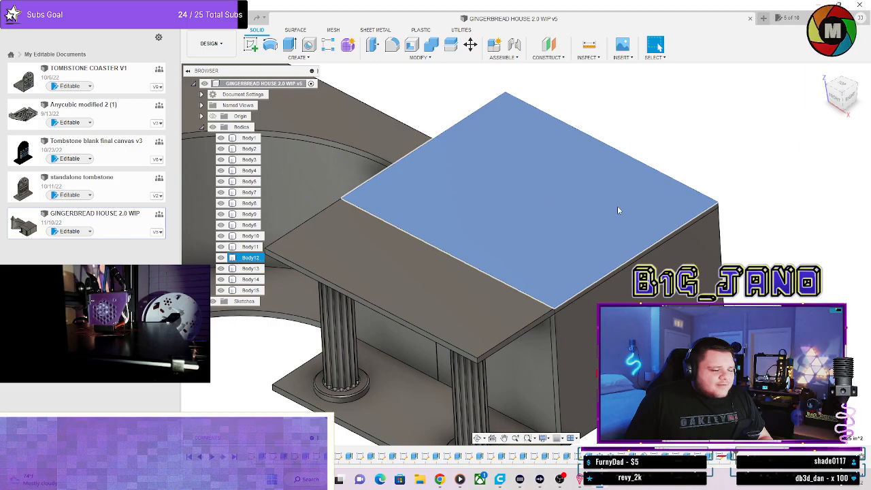
{"action": "middle_click_drag", "start_coordinate": [617, 210], "coordinate": [517, 253], "text": "shift"}
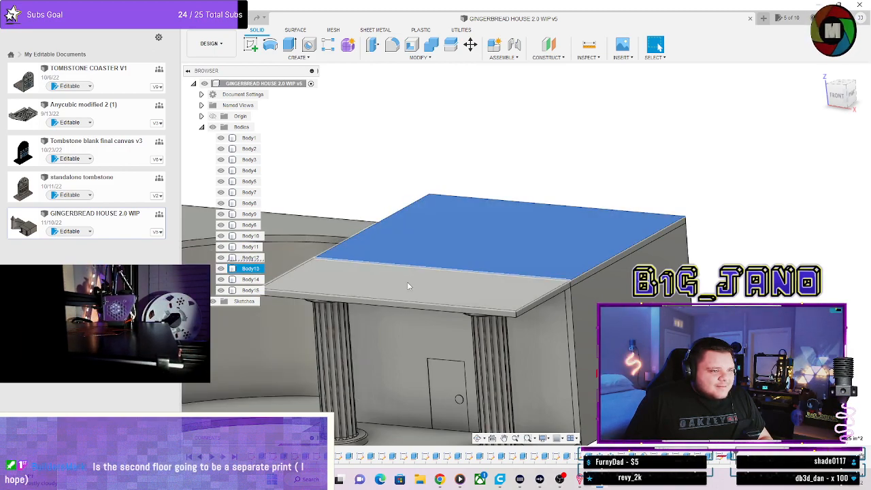
{"action": "mouse_move", "coordinate": [543, 250]}
{"action": "middle_mouse_down", "text": "shift"}
{"action": "mouse_move", "coordinate": [532, 254]}
{"action": "mouse_move", "coordinate": [543, 248]}
{"action": "mouse_move", "coordinate": [544, 258]}
{"action": "mouse_move", "coordinate": [542, 238]}
{"action": "mouse_move", "coordinate": [542, 249]}
{"action": "middle_mouse_up", "text": "shift"}
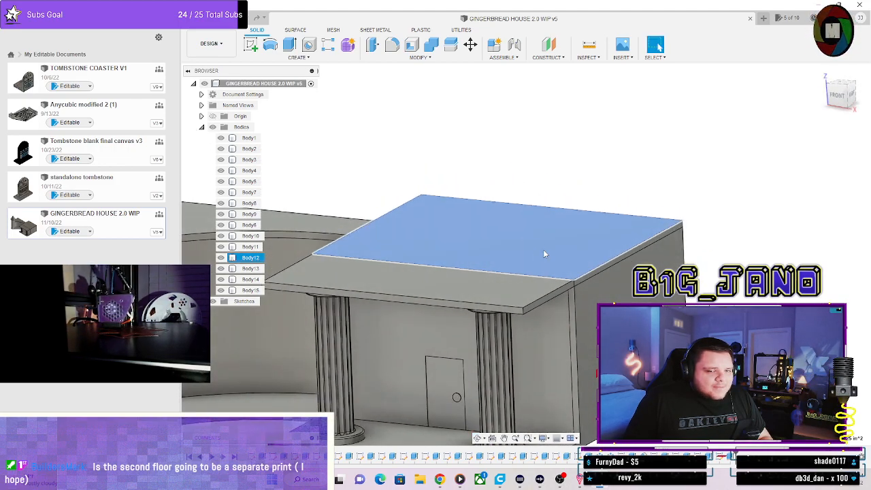
{"action": "scroll", "coordinate": [537, 252], "scroll_direction": "down", "scroll_amount": 5}
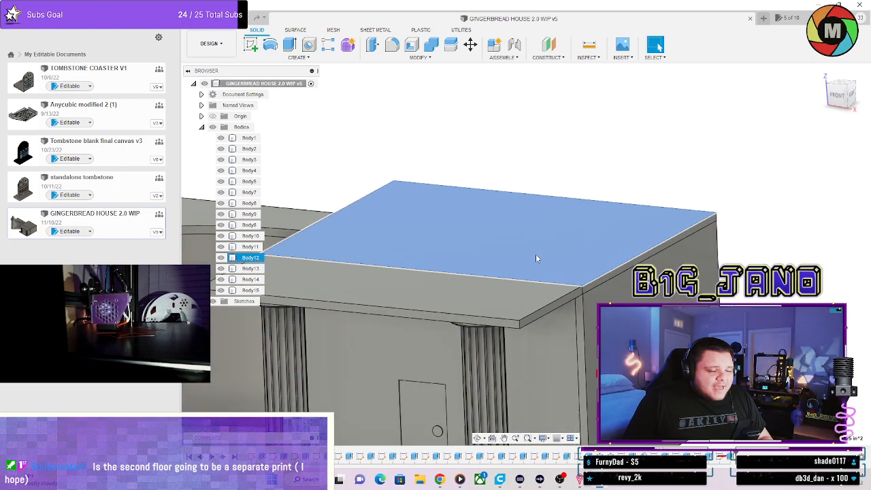
Identify the house parts by selecting Body15, Body8, Body7 and Body5, as well as the front wall and porch floor.
{"action": "left_click", "coordinate": [250, 291]}
{"action": "scroll", "coordinate": [304, 271], "scroll_direction": "up", "scroll_amount": 1}
{"action": "scroll", "coordinate": [303, 271], "scroll_direction": "up", "scroll_amount": 1}
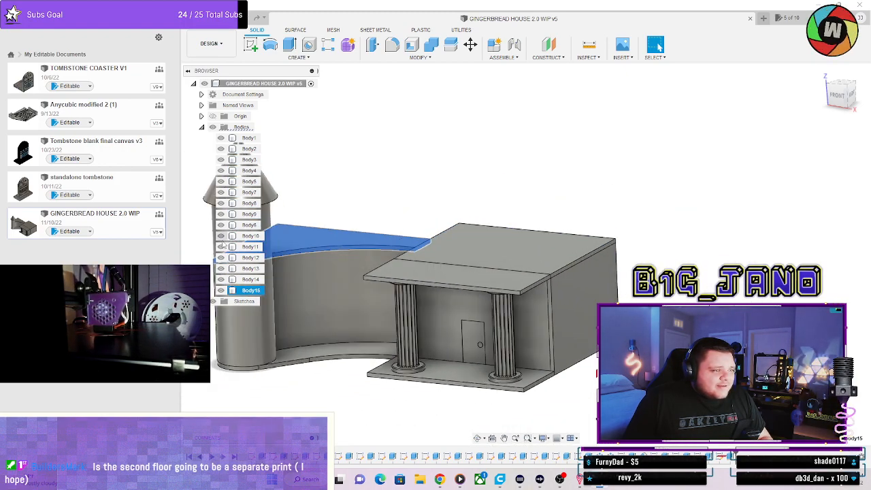
{"action": "left_click", "coordinate": [240, 203]}
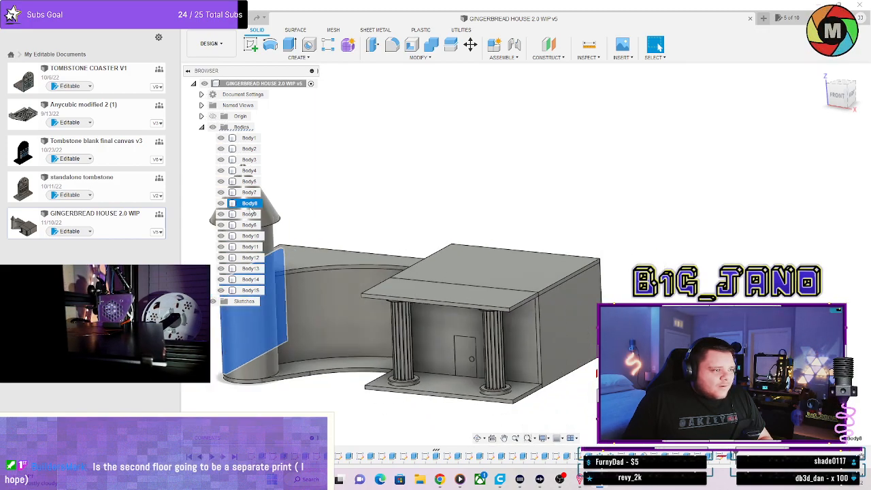
{"action": "left_click", "coordinate": [249, 193]}
{"action": "left_click", "coordinate": [249, 181]}
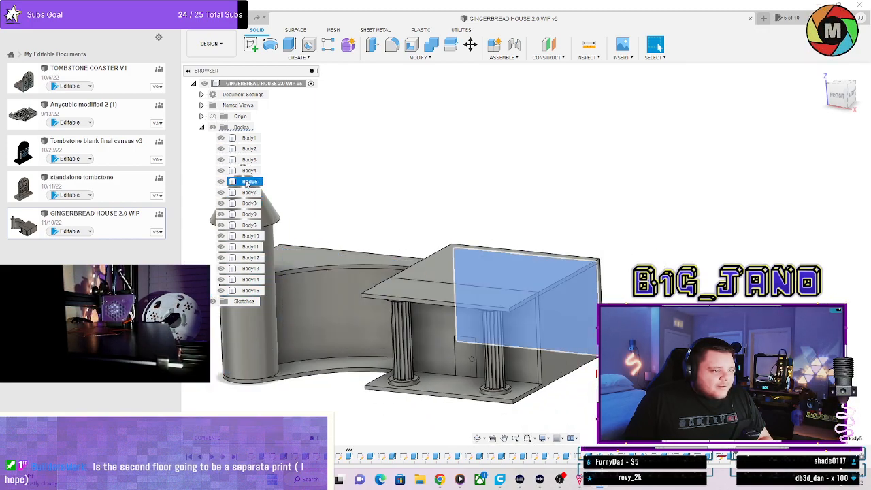
{"action": "left_click", "coordinate": [559, 345]}
{"action": "left_click", "coordinate": [458, 327]}
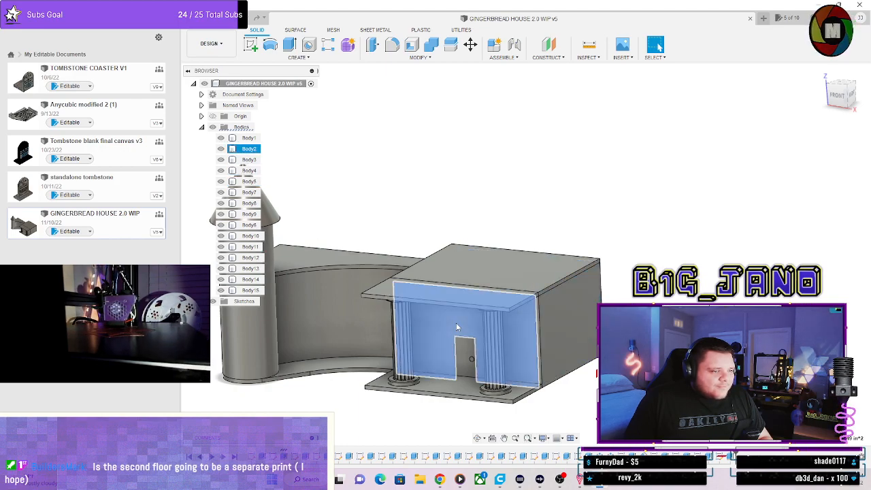
{"action": "left_click", "coordinate": [460, 384]}
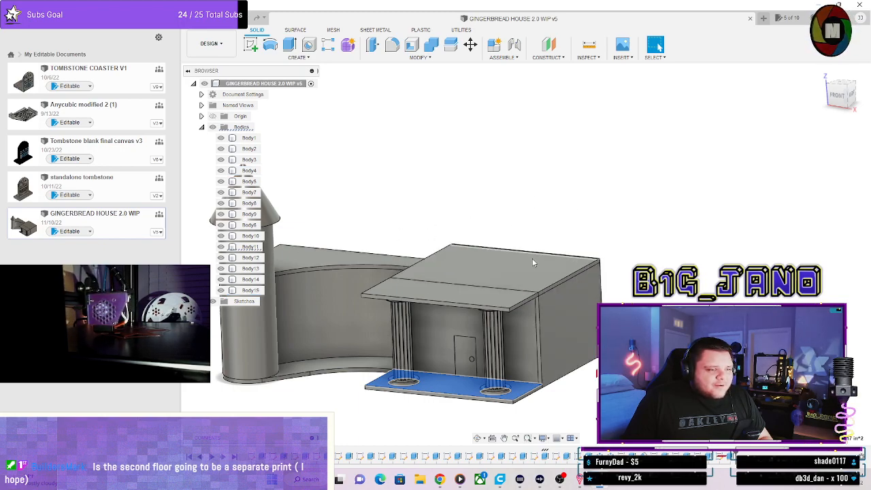
Examine the two roof sections above the porch and the corner where the porch roof meets the side wall.
{"action": "scroll", "coordinate": [487, 286], "scroll_direction": "up", "scroll_amount": 5}
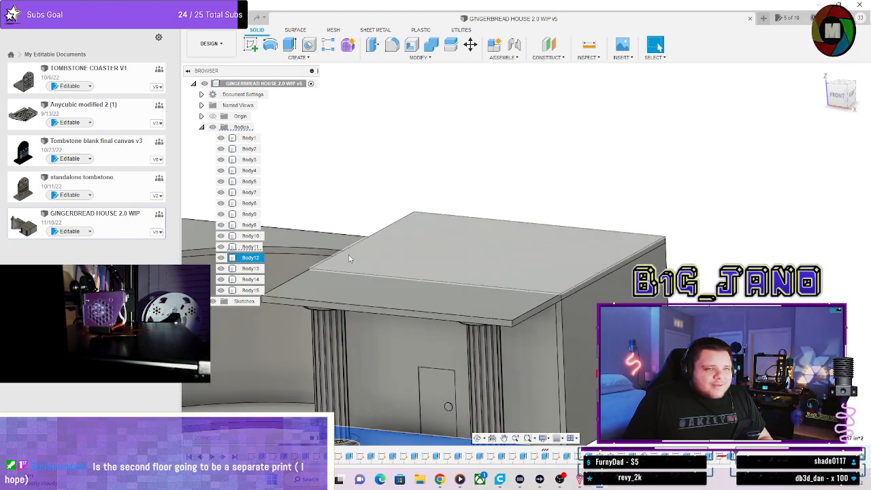
{"action": "left_click", "coordinate": [340, 252]}
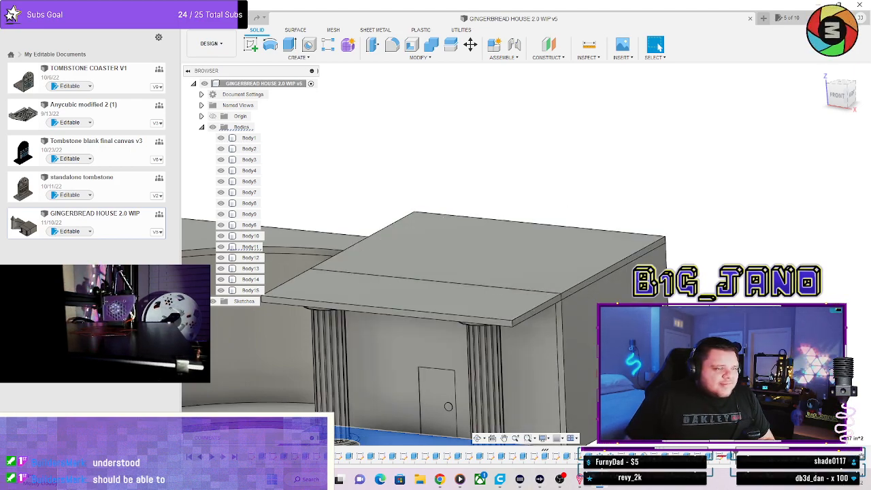
{"action": "scroll", "coordinate": [595, 325], "scroll_direction": "up", "scroll_amount": 2}
{"action": "scroll", "coordinate": [514, 404], "scroll_direction": "down", "scroll_amount": 3}
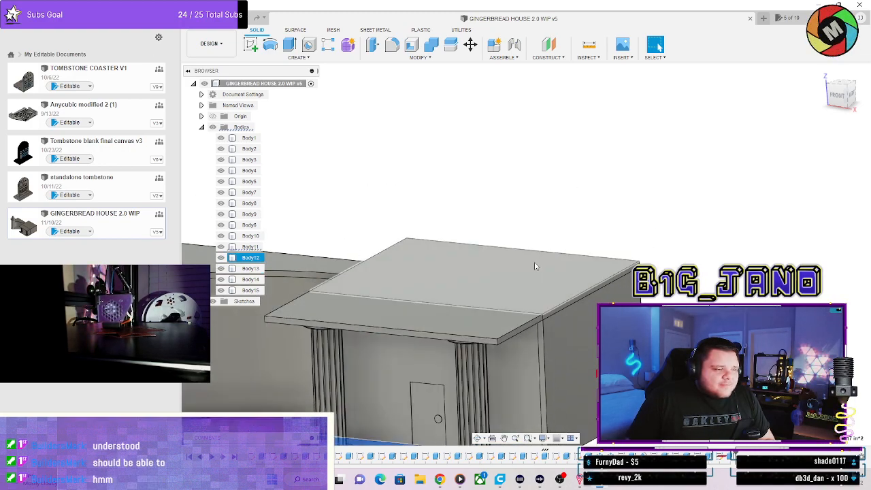
{"action": "scroll", "coordinate": [520, 339], "scroll_direction": "up", "scroll_amount": 1}
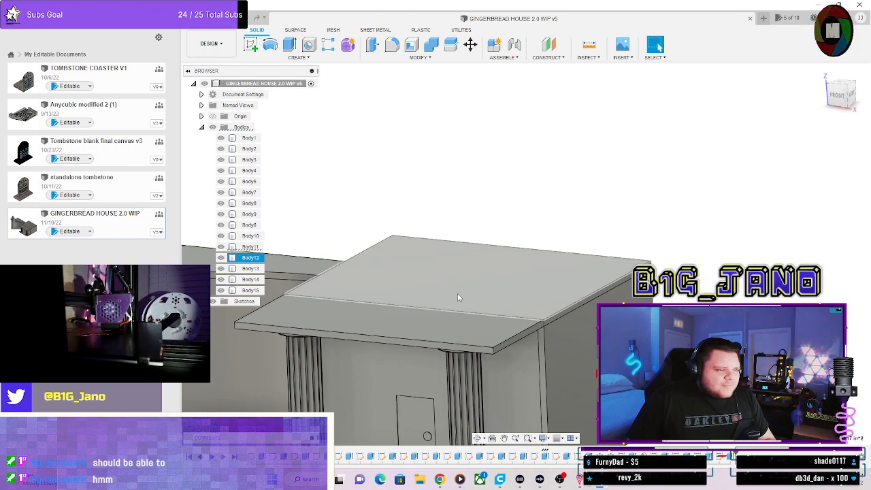
{"action": "scroll", "coordinate": [454, 298], "scroll_direction": "up", "scroll_amount": 2}
{"action": "scroll", "coordinate": [464, 309], "scroll_direction": "down", "scroll_amount": 2}
{"action": "middle_click_drag", "start_coordinate": [512, 306], "coordinate": [576, 348], "text": "shift"}
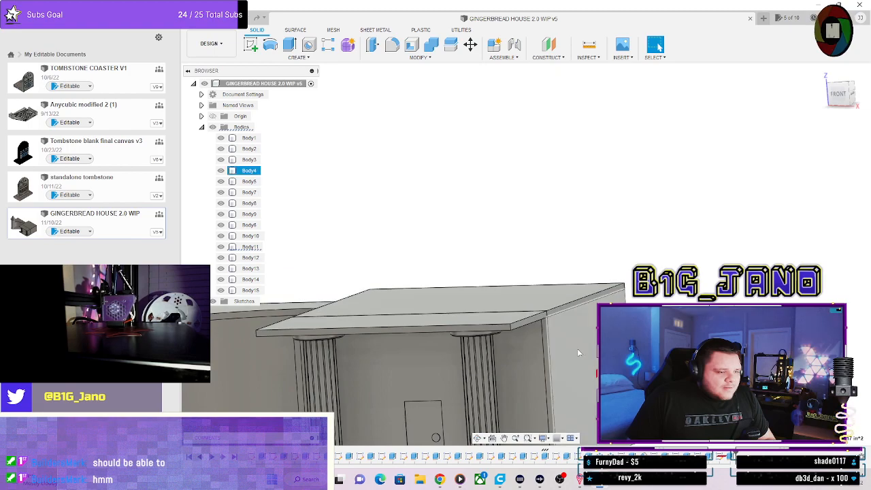
{"action": "scroll", "coordinate": [568, 320], "scroll_direction": "up", "scroll_amount": 2}
{"action": "scroll", "coordinate": [374, 224], "scroll_direction": "up", "scroll_amount": 6}
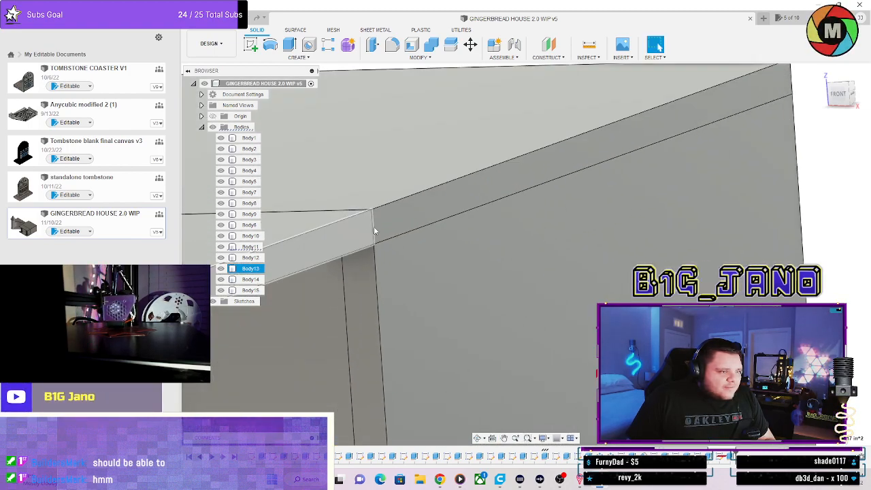
Select the main roof's top face and inspect how its edge and corner sit on the right-hand side wall.
{"action": "middle_click_drag", "start_coordinate": [373, 230], "coordinate": [392, 213], "text": "shift"}
{"action": "scroll", "coordinate": [391, 237], "scroll_direction": "down", "scroll_amount": 4}
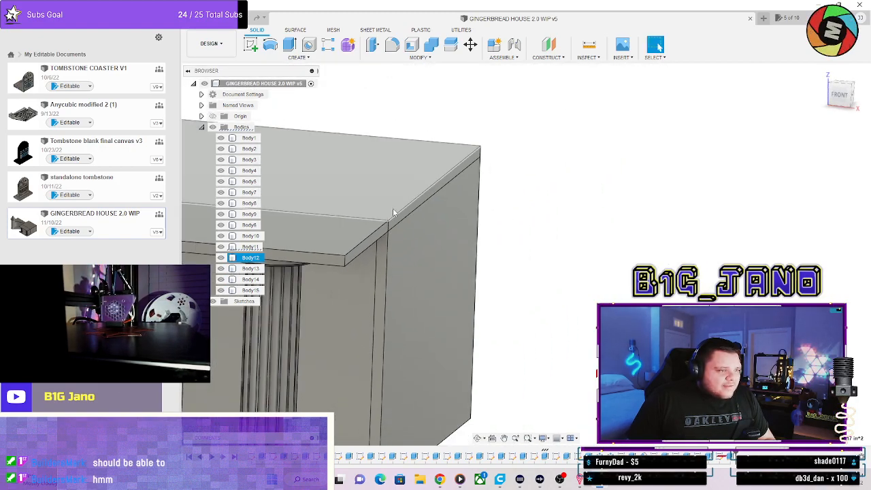
{"action": "left_click", "coordinate": [392, 195]}
{"action": "scroll", "coordinate": [391, 193], "scroll_direction": "up", "scroll_amount": 3}
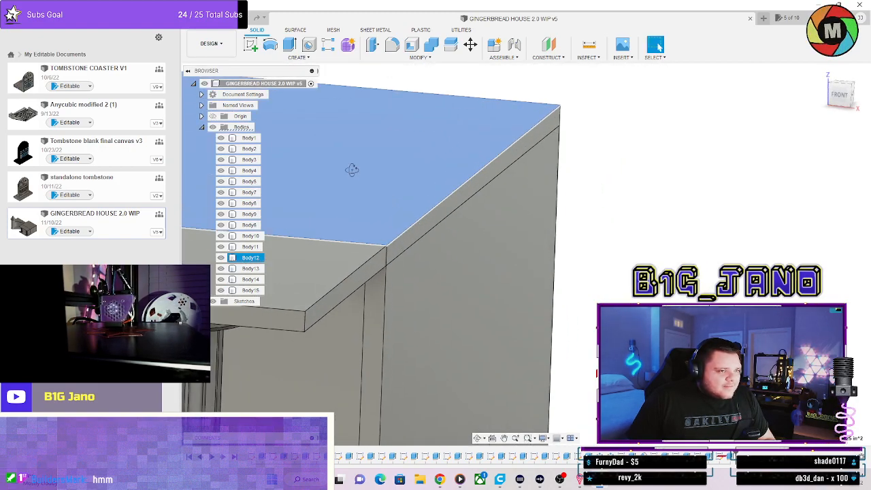
{"action": "middle_click_drag", "start_coordinate": [352, 169], "coordinate": [358, 194], "text": "shift"}
{"action": "scroll", "coordinate": [365, 218], "scroll_direction": "down", "scroll_amount": 7}
{"action": "middle_click_drag", "start_coordinate": [352, 274], "coordinate": [570, 156], "text": "shift"}
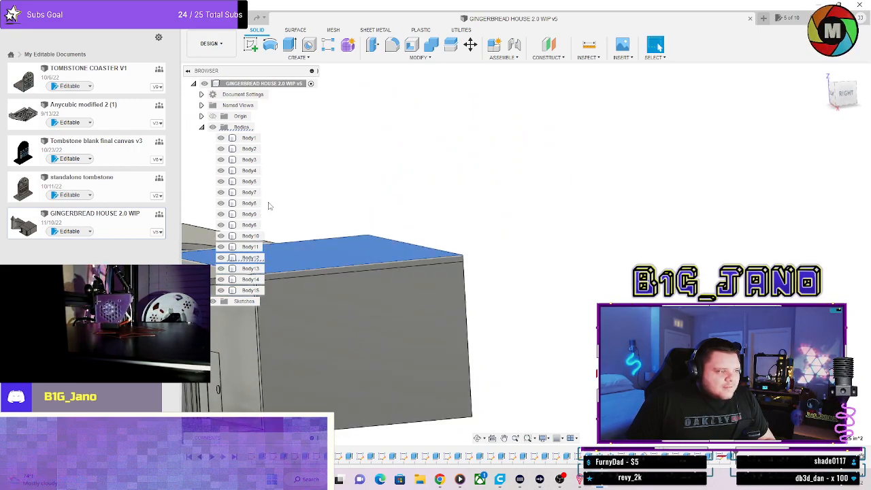
{"action": "left_click", "coordinate": [844, 96]}
{"action": "middle_click_drag", "start_coordinate": [614, 240], "coordinate": [514, 236]}
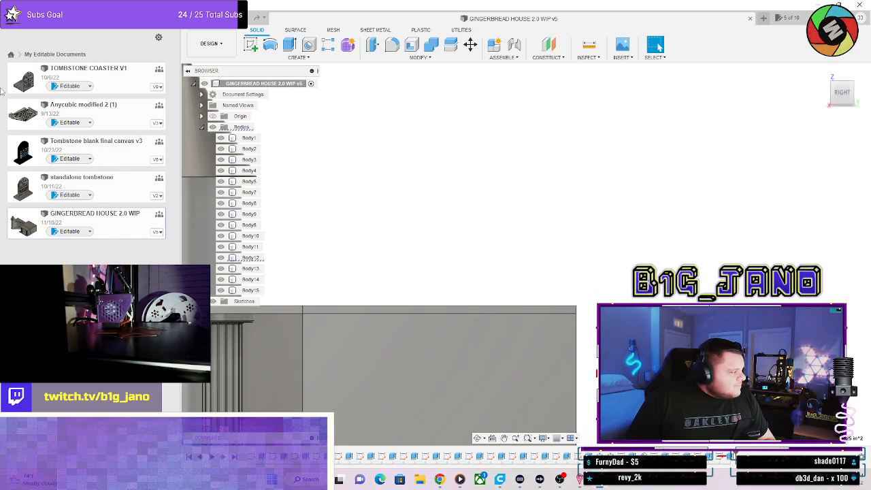
{"action": "left_click", "coordinate": [252, 46]}
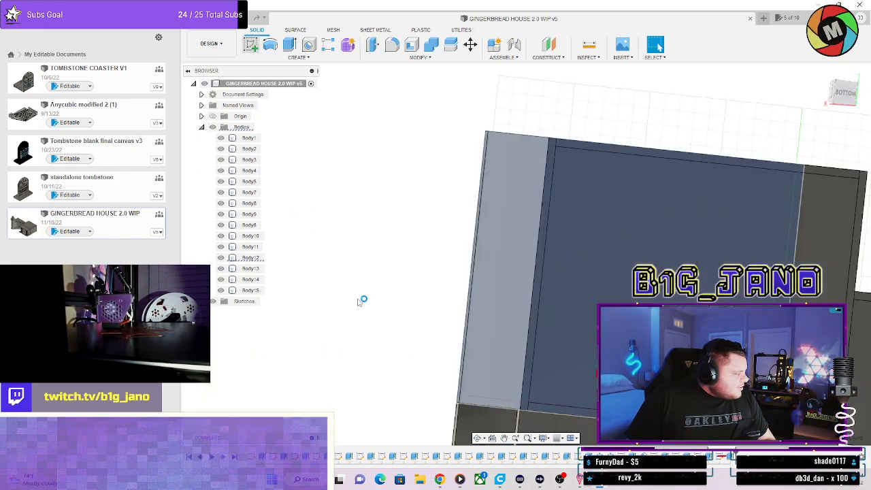
{"action": "scroll", "coordinate": [420, 272], "scroll_direction": "down", "scroll_amount": 3}
{"action": "scroll", "coordinate": [785, 117], "scroll_direction": "down", "scroll_amount": 1}
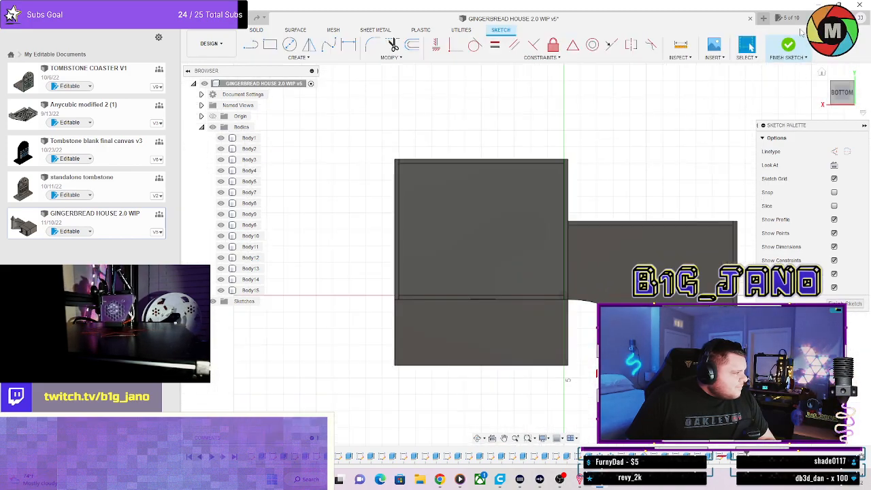
{"action": "left_click", "coordinate": [786, 46]}
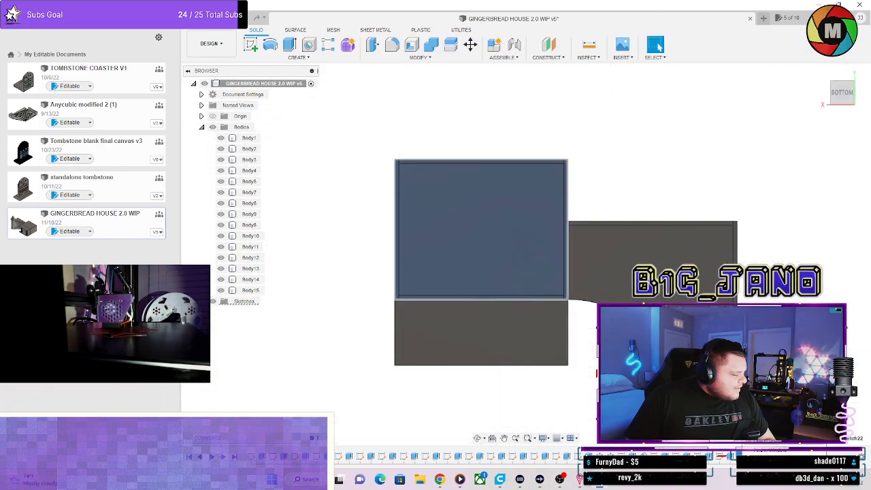
{"action": "middle_click_drag", "start_coordinate": [567, 231], "coordinate": [462, 286], "text": "shift"}
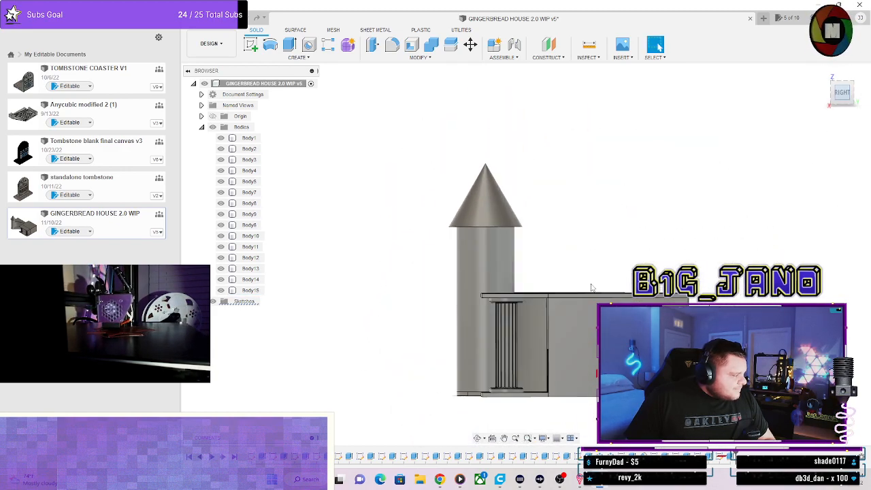
Start a sketch on the thin right-hand edge face of the main roof slab.
{"action": "scroll", "coordinate": [604, 288], "scroll_direction": "up", "scroll_amount": 10}
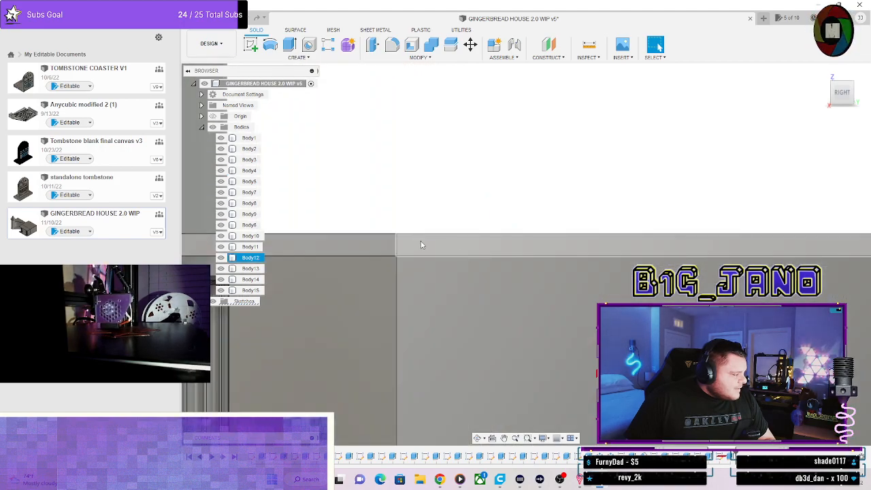
{"action": "left_click", "coordinate": [421, 244]}
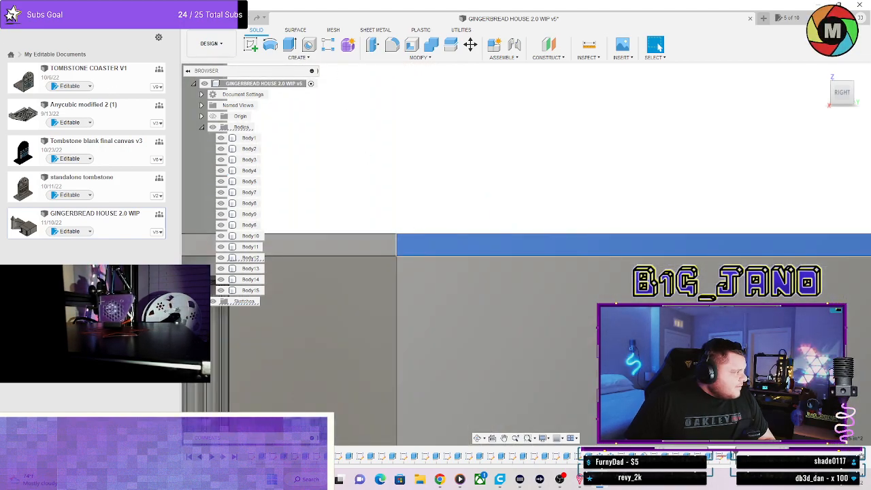
{"action": "left_click", "coordinate": [252, 45]}
{"action": "scroll", "coordinate": [693, 262], "scroll_direction": "down", "scroll_amount": 4}
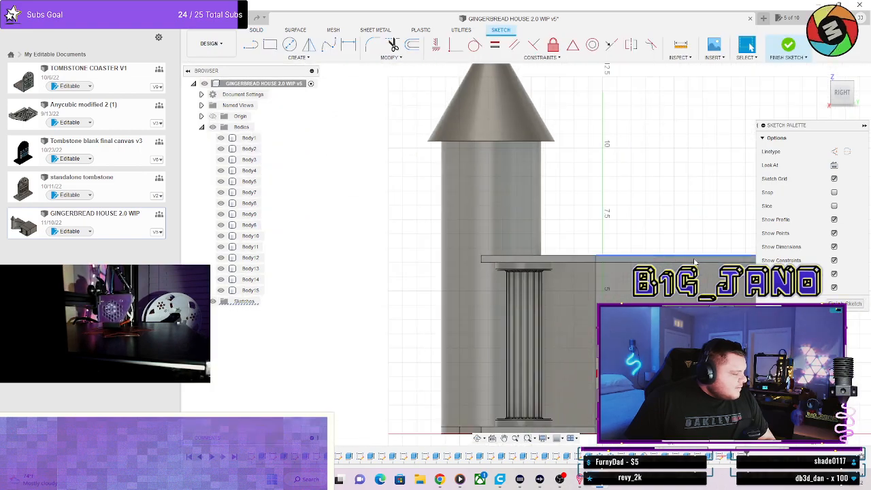
{"action": "scroll", "coordinate": [694, 260], "scroll_direction": "down", "scroll_amount": 4}
{"action": "middle_click_drag", "start_coordinate": [710, 218], "coordinate": [544, 231]}
{"action": "scroll", "coordinate": [544, 251], "scroll_direction": "up", "scroll_amount": 5}
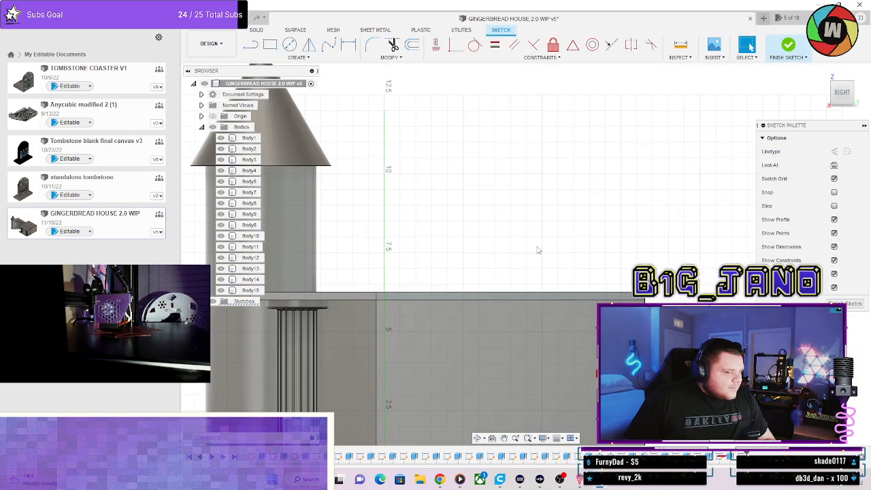
Draw a 3 in vertical line upward from the main roof's top front corner, where it meets the porch roof.
{"action": "left_click", "coordinate": [250, 45]}
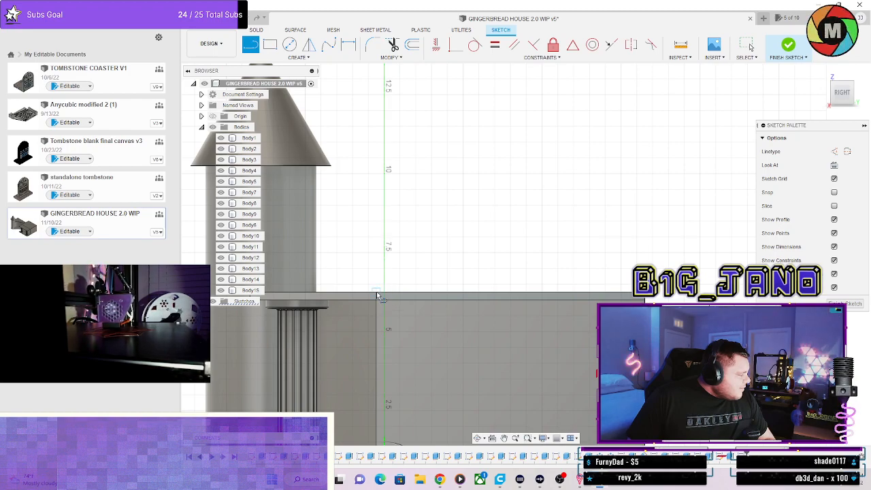
{"action": "left_click", "coordinate": [376, 293]}
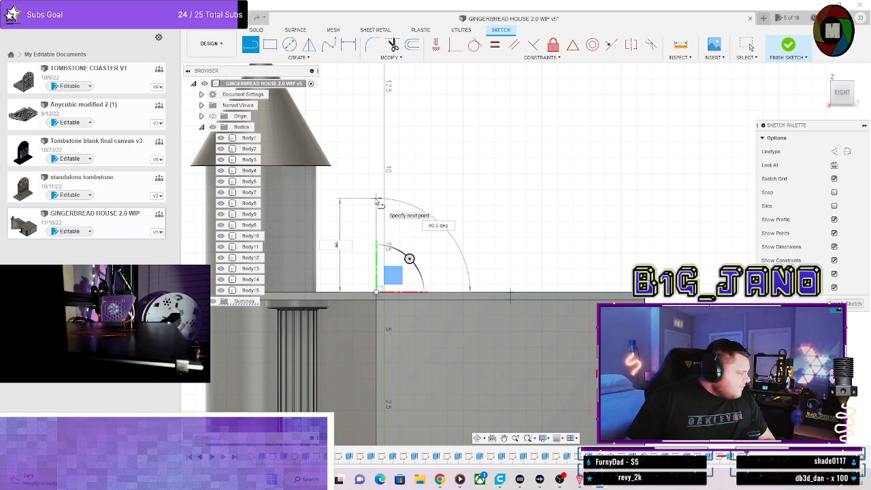
{"action": "type", "text": "3"}
{"action": "key", "text": "Return"}
{"action": "key", "text": "Escape"}
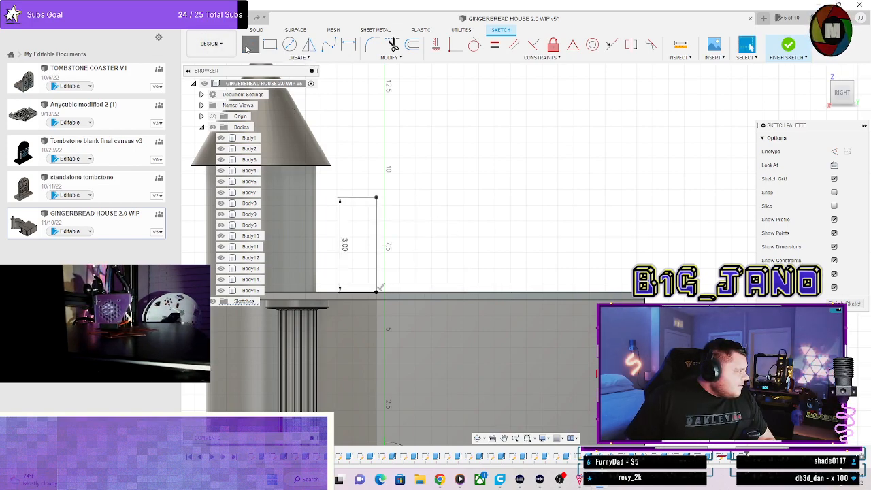
Draw a sloped line from the top of the 3 in vertical line up to a gable peak above the roof edge's midpoint.
{"action": "left_click", "coordinate": [376, 197]}
{"action": "scroll", "coordinate": [440, 140], "scroll_direction": "down", "scroll_amount": 3}
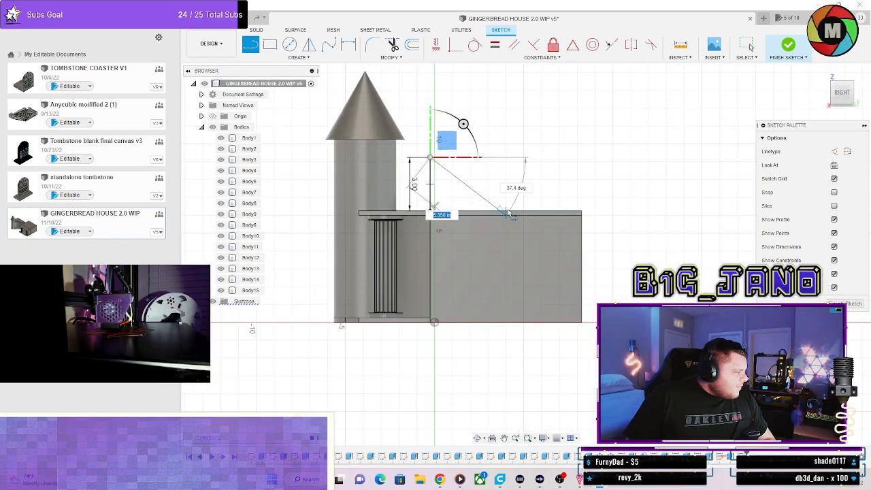
{"action": "left_click", "coordinate": [506, 89]}
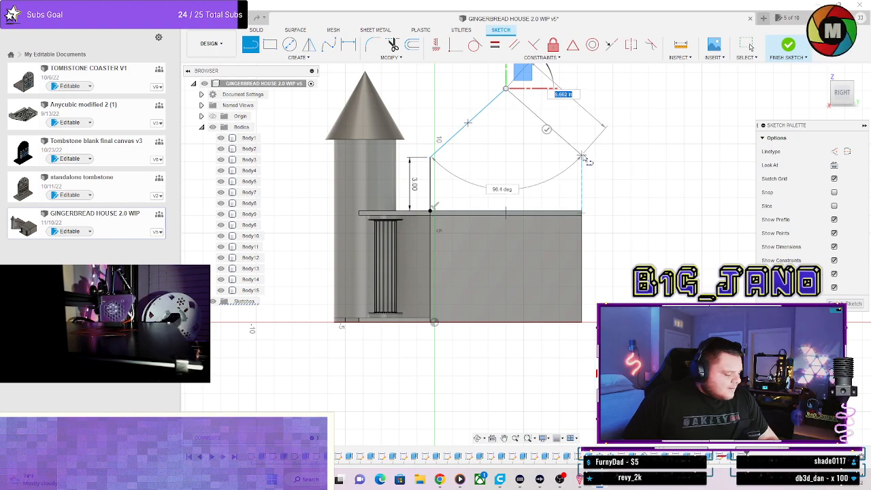
{"action": "key", "text": "Escape"}
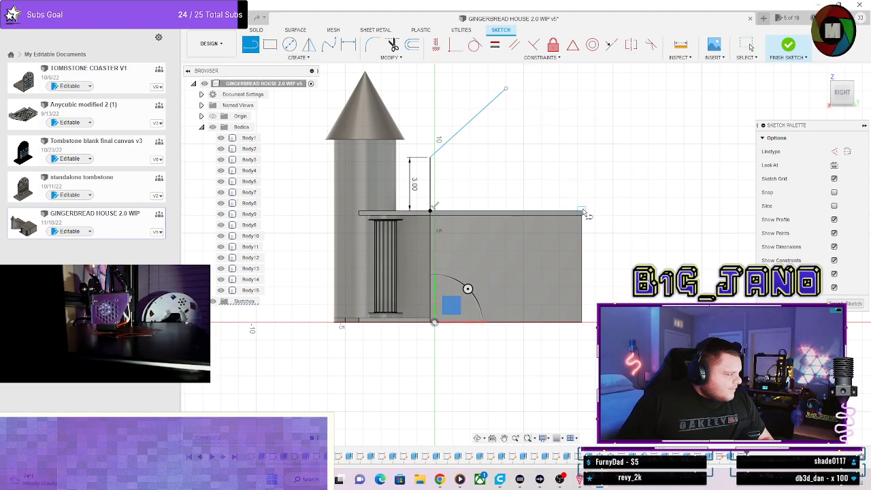
Draw a matching 3 in vertical line upward from the main roof's top rear corner.
{"action": "left_click", "coordinate": [583, 211]}
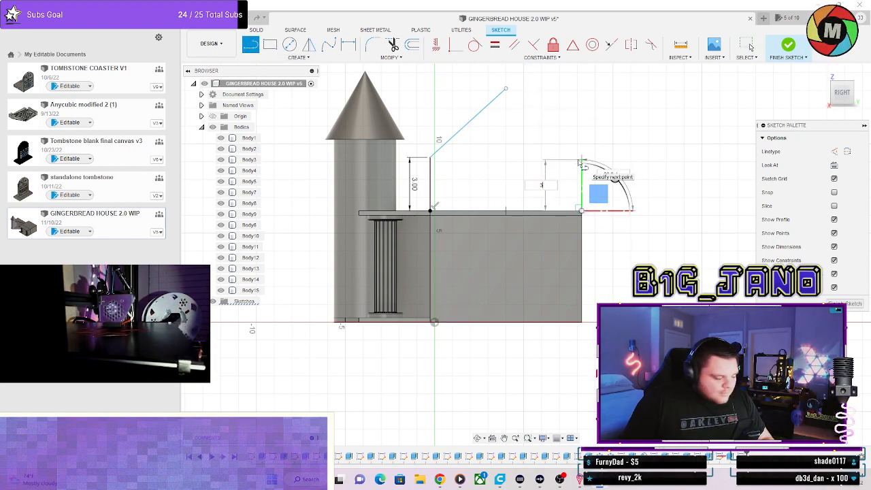
{"action": "type", "text": "3"}
{"action": "key", "text": "Return"}
{"action": "key", "text": "Escape"}
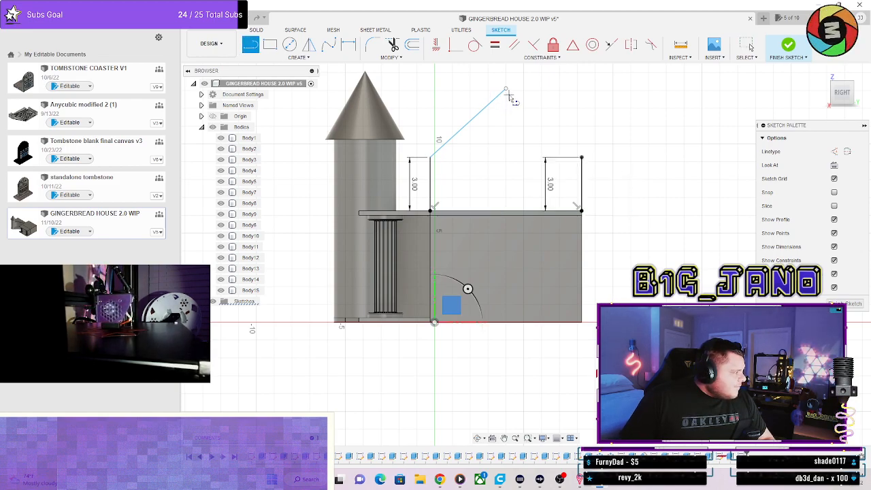
Complete the gable profile with a sloped line from the peak to the rear vertical line's top end and finish the sketch.
{"action": "left_click", "coordinate": [506, 89]}
{"action": "left_click", "coordinate": [581, 158]}
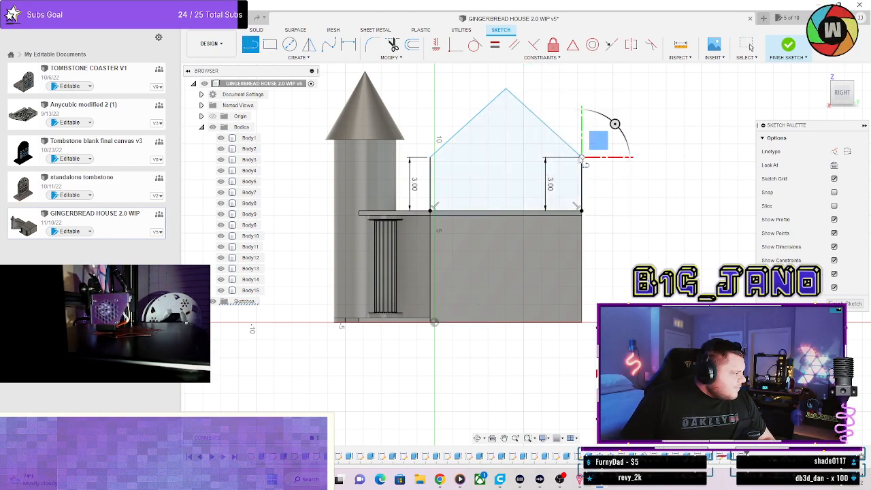
{"action": "left_click", "coordinate": [429, 213]}
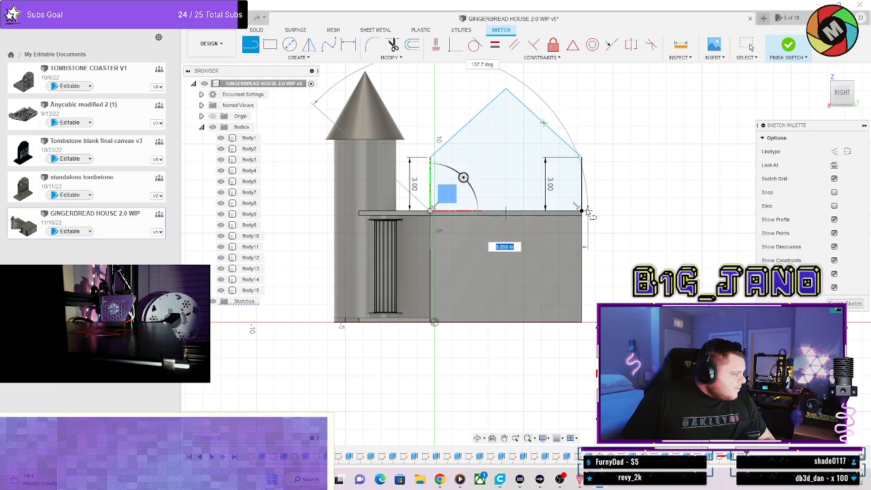
{"action": "key", "text": "Escape"}
{"action": "middle_click_drag", "start_coordinate": [486, 213], "coordinate": [520, 224], "text": "shift"}
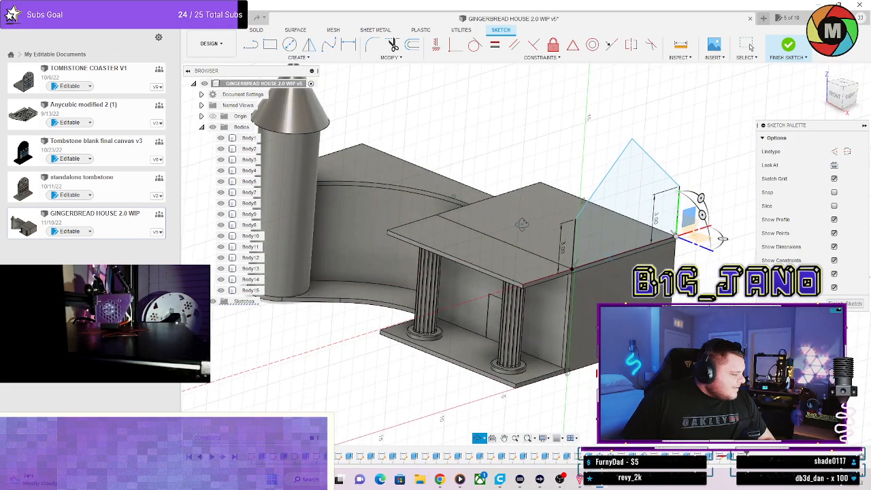
{"action": "key", "text": "Escape"}
{"action": "scroll", "coordinate": [685, 235], "scroll_direction": "up", "scroll_amount": 2}
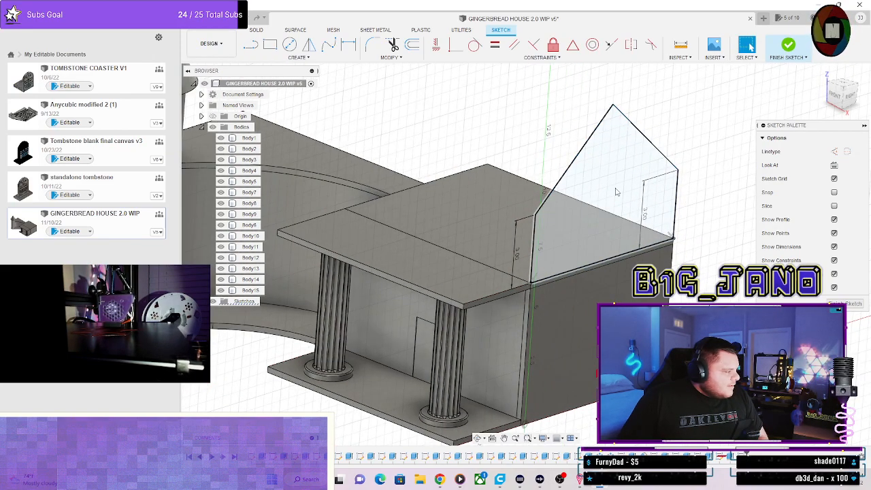
{"action": "left_click", "coordinate": [787, 45]}
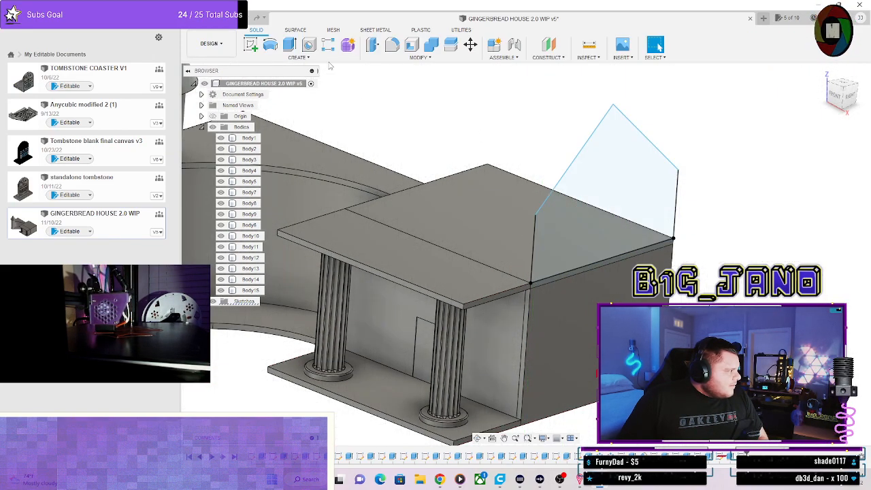
Extrude the gable profile -0.25 in, inward over the main roof, as a new body.
{"action": "key", "text": "e"}
{"action": "left_click", "coordinate": [600, 214]}
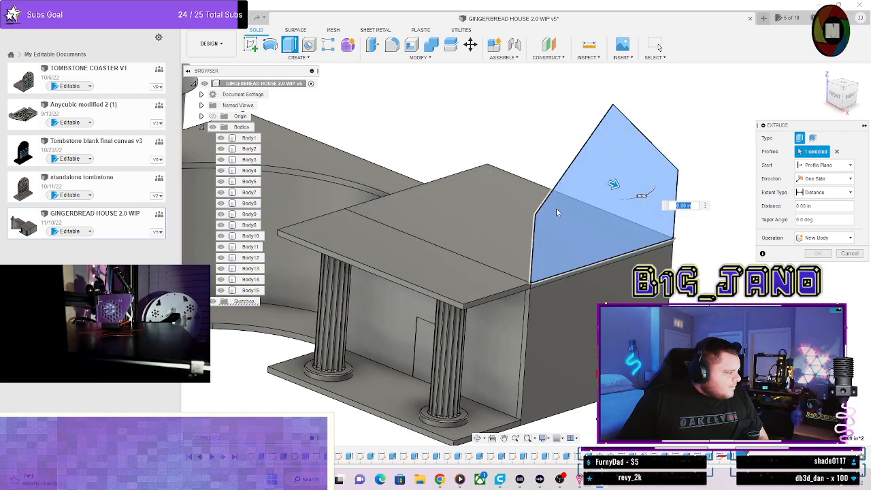
{"action": "scroll", "coordinate": [609, 207], "scroll_direction": "up", "scroll_amount": 2}
{"action": "left_click_drag", "start_coordinate": [611, 176], "coordinate": [585, 166]}
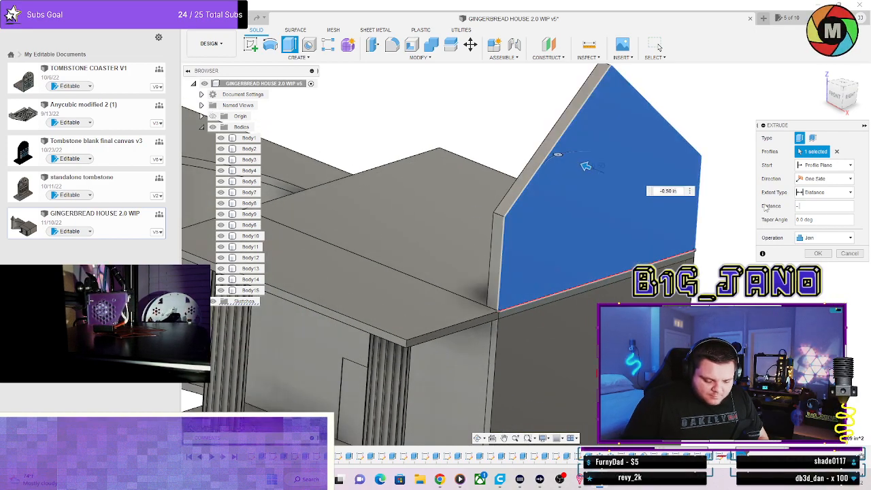
{"action": "scroll", "coordinate": [644, 263], "scroll_direction": "down", "scroll_amount": 2}
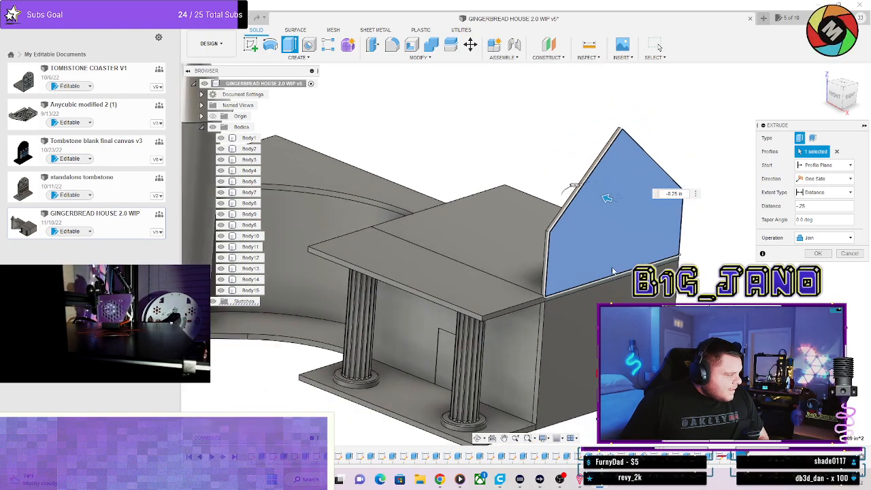
{"action": "mouse_move", "coordinate": [602, 254]}
{"action": "middle_mouse_down", "text": "shift"}
{"action": "mouse_move", "coordinate": [649, 249]}
{"action": "mouse_move", "coordinate": [595, 247]}
{"action": "mouse_move", "coordinate": [633, 245]}
{"action": "mouse_move", "coordinate": [618, 246]}
{"action": "mouse_move", "coordinate": [607, 261]}
{"action": "mouse_move", "coordinate": [613, 251]}
{"action": "middle_mouse_up", "text": "shift"}
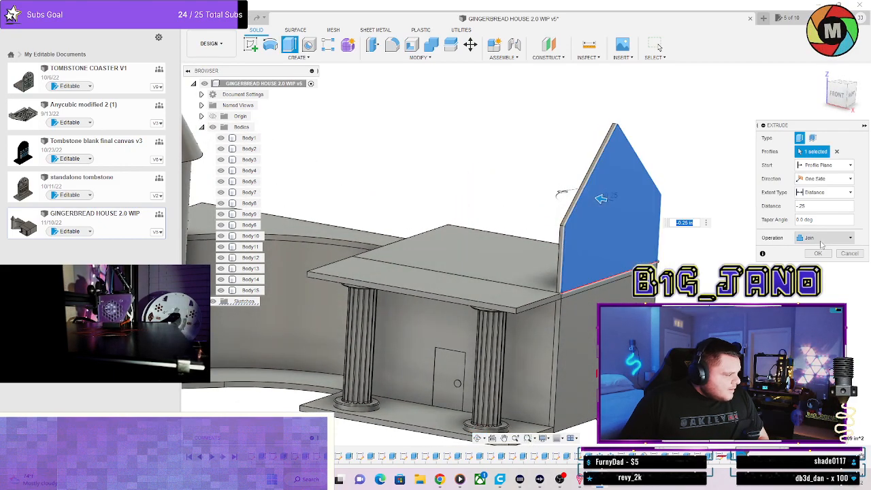
{"action": "left_click", "coordinate": [820, 240]}
{"action": "left_click", "coordinate": [823, 285]}
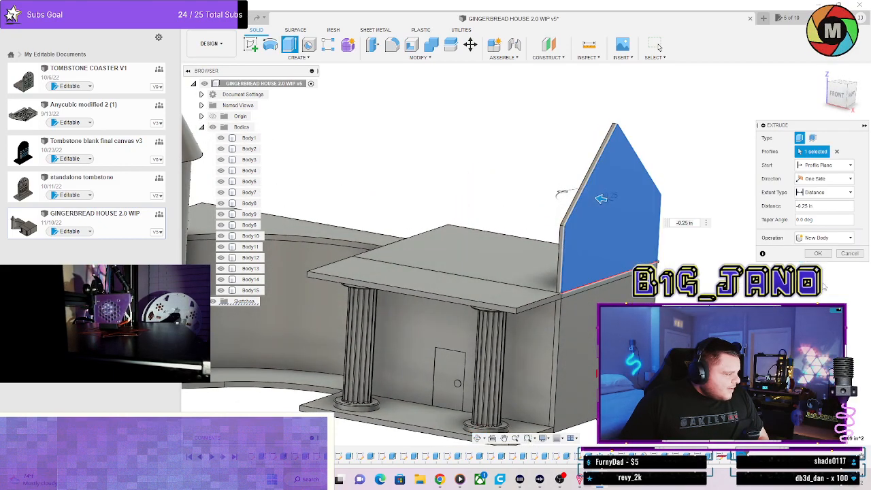
{"action": "left_click", "coordinate": [820, 256]}
Start a sketch on the main roof slab's narrow left end face, opposite the existing gable wall.
{"action": "middle_click_drag", "start_coordinate": [612, 252], "coordinate": [585, 246], "text": "shift"}
{"action": "middle_click_drag", "start_coordinate": [455, 249], "coordinate": [447, 256], "text": "shift"}
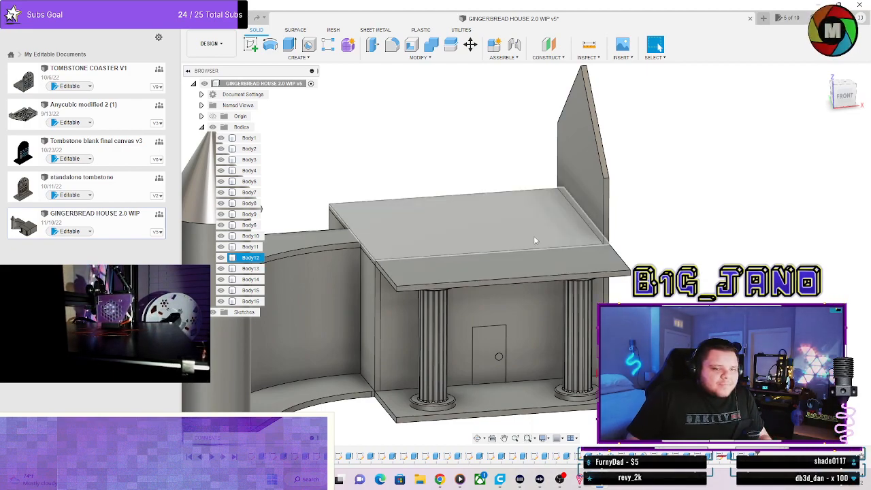
{"action": "middle_click_drag", "start_coordinate": [418, 226], "coordinate": [485, 259], "text": "shift"}
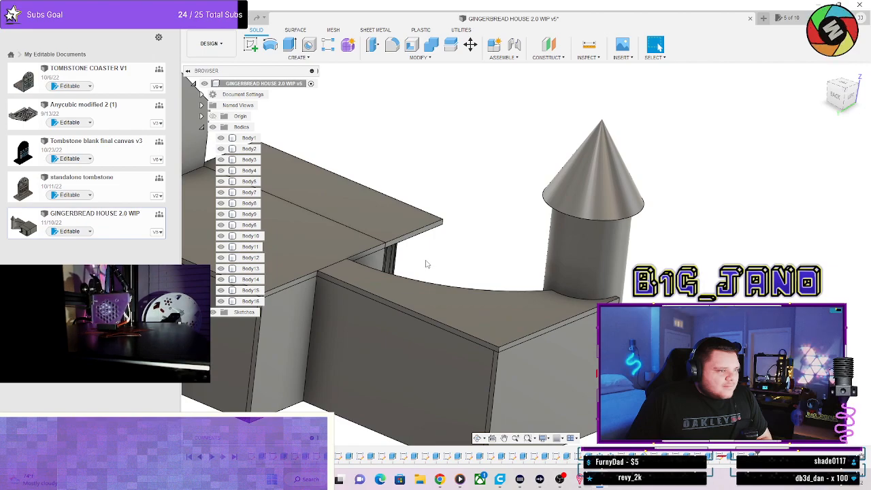
{"action": "scroll", "coordinate": [406, 262], "scroll_direction": "down", "scroll_amount": 1}
{"action": "middle_click_drag", "start_coordinate": [393, 224], "coordinate": [549, 251]}
{"action": "scroll", "coordinate": [529, 319], "scroll_direction": "up", "scroll_amount": 2}
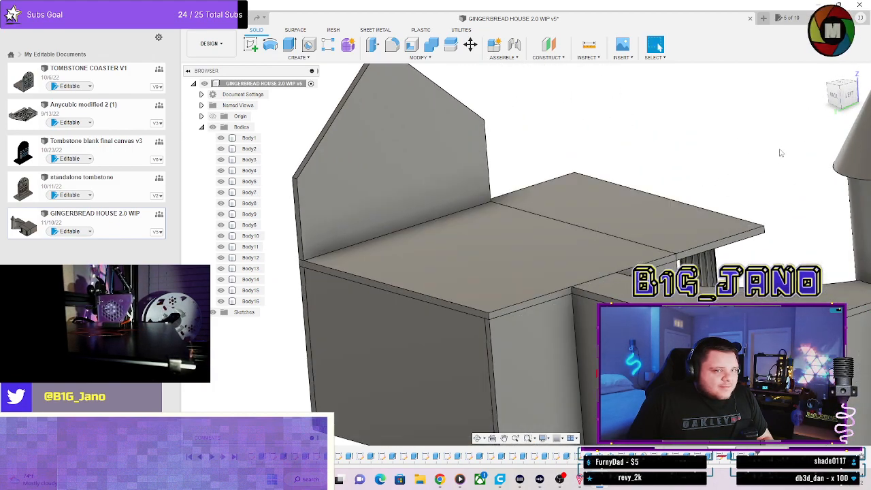
{"action": "left_click", "coordinate": [851, 97]}
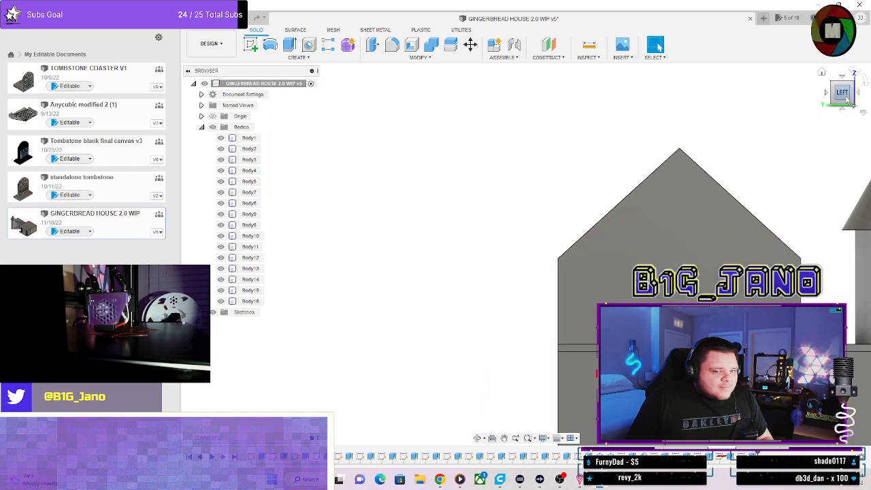
{"action": "scroll", "coordinate": [383, 235], "scroll_direction": "up", "scroll_amount": 3}
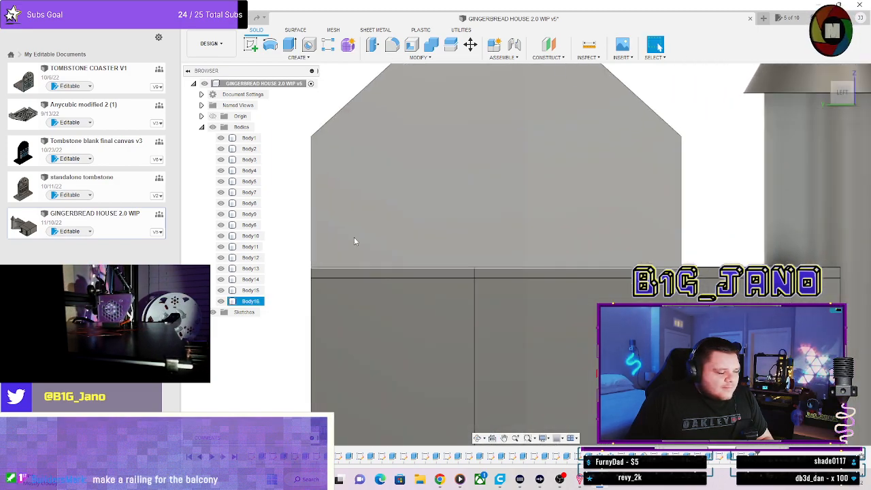
{"action": "left_click", "coordinate": [354, 276]}
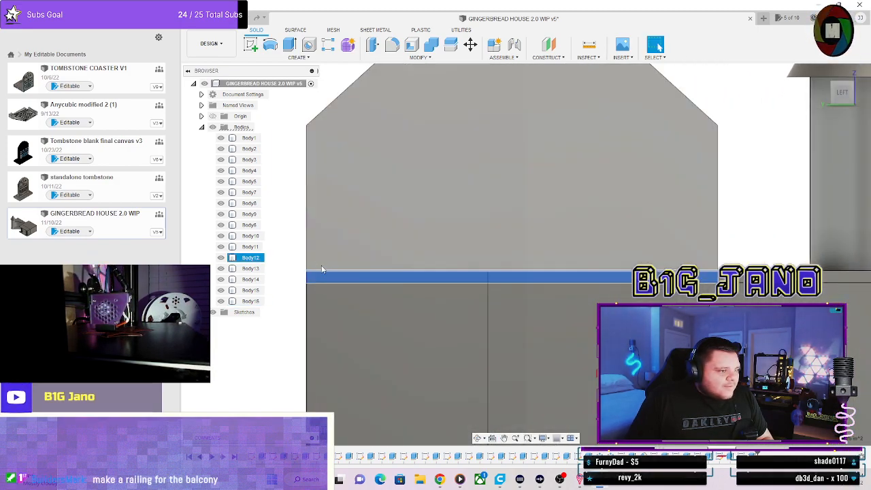
{"action": "left_click", "coordinate": [248, 46]}
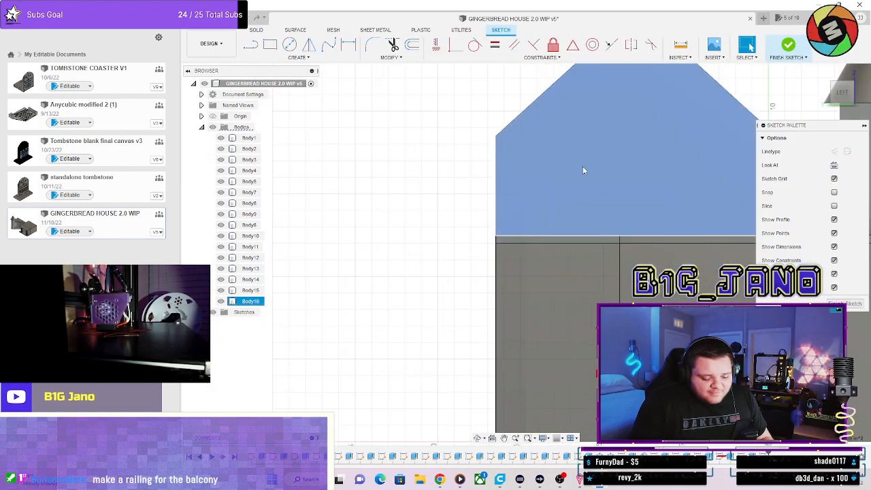
Project the existing gable wall's face into the sketch and finish the sketch.
{"action": "key", "text": "p"}
{"action": "left_click", "coordinate": [582, 170]}
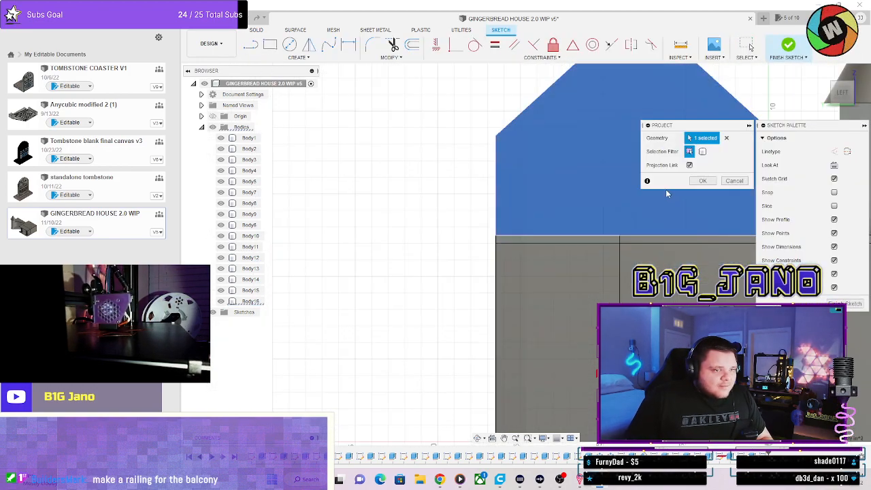
{"action": "left_click", "coordinate": [700, 181]}
{"action": "middle_click_drag", "start_coordinate": [330, 236], "coordinate": [472, 262], "text": "shift"}
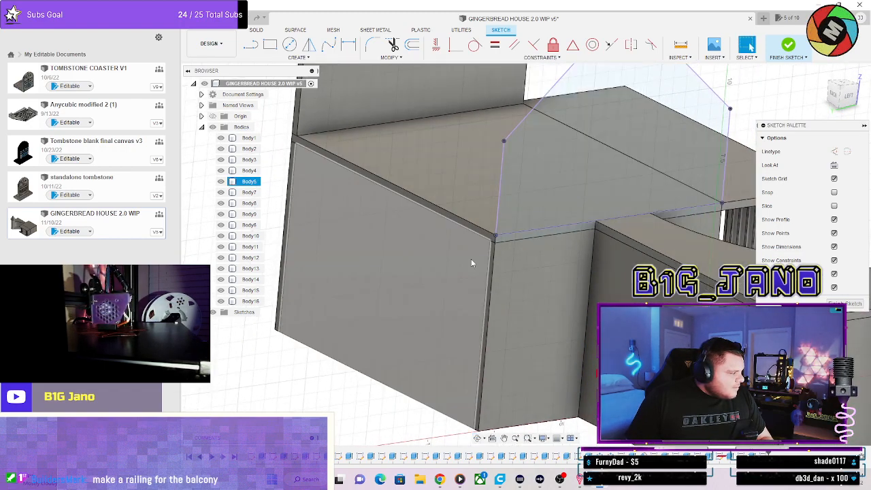
{"action": "left_click", "coordinate": [851, 303]}
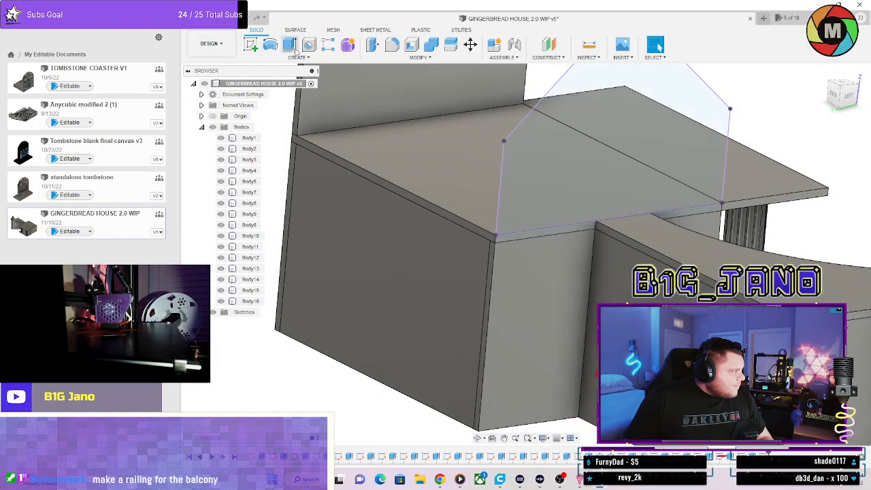
Extrude the projected gable profile -0.25 in, inward over the main roof, as a new body.
{"action": "left_click", "coordinate": [289, 44]}
{"action": "left_click", "coordinate": [563, 174]}
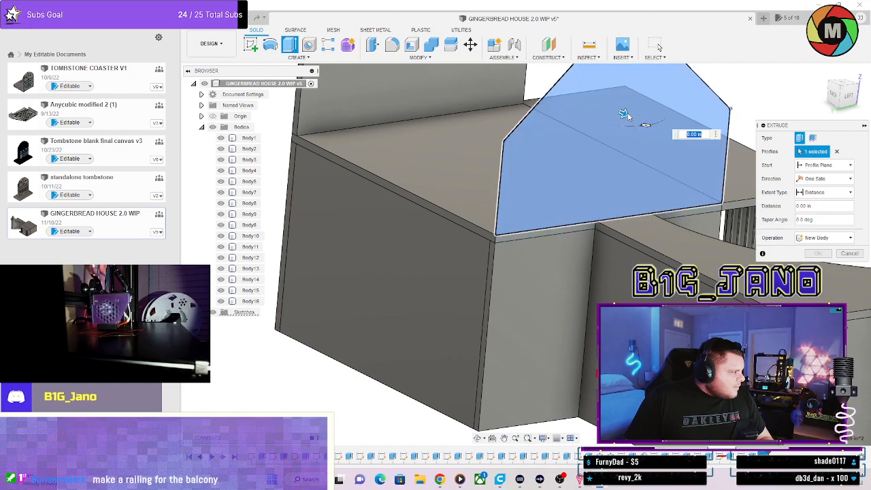
{"action": "left_click_drag", "start_coordinate": [624, 115], "coordinate": [614, 107]}
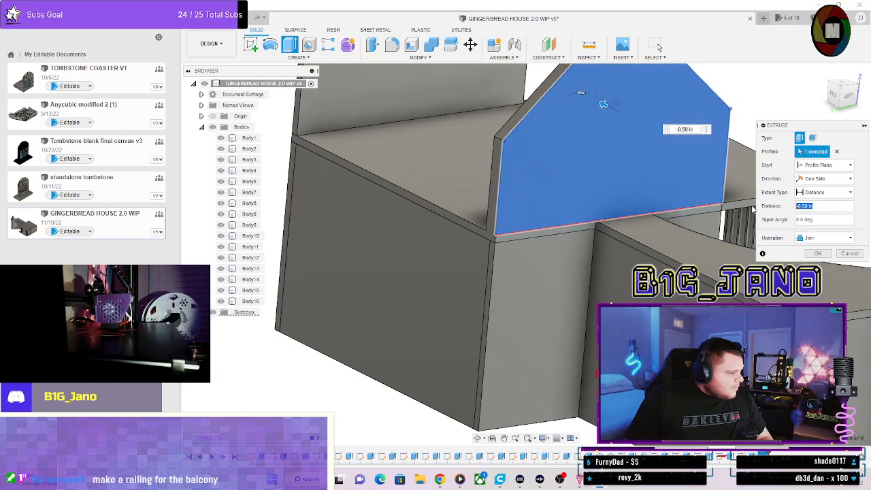
{"action": "left_click_drag", "start_coordinate": [603, 104], "coordinate": [608, 106]}
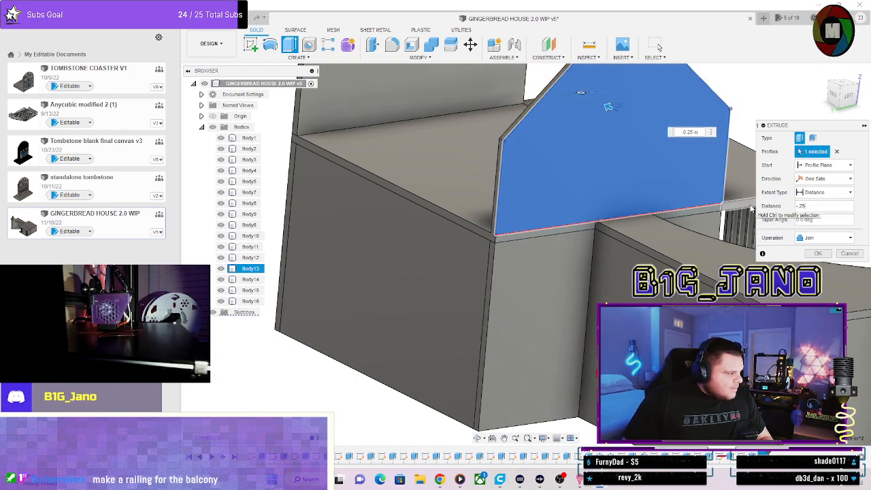
{"action": "left_click", "coordinate": [824, 238]}
{"action": "left_click", "coordinate": [816, 291]}
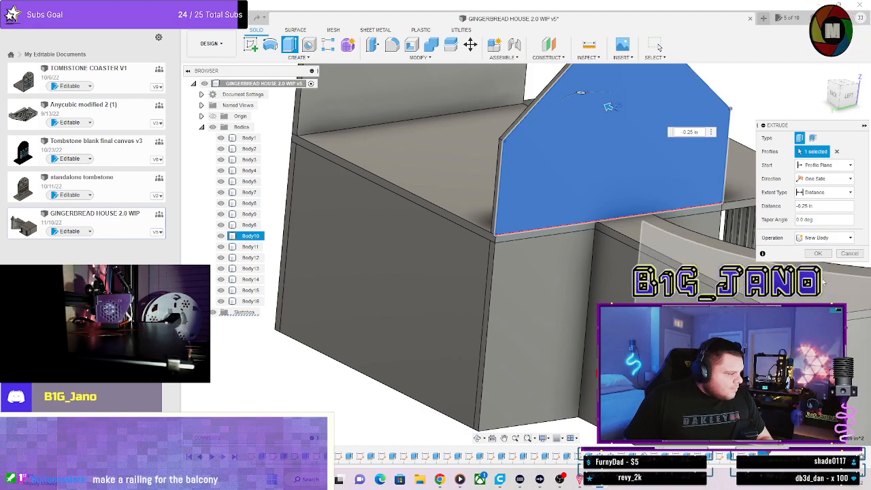
{"action": "left_click", "coordinate": [818, 253]}
{"action": "middle_click_drag", "start_coordinate": [700, 234], "coordinate": [528, 167], "text": "shift"}
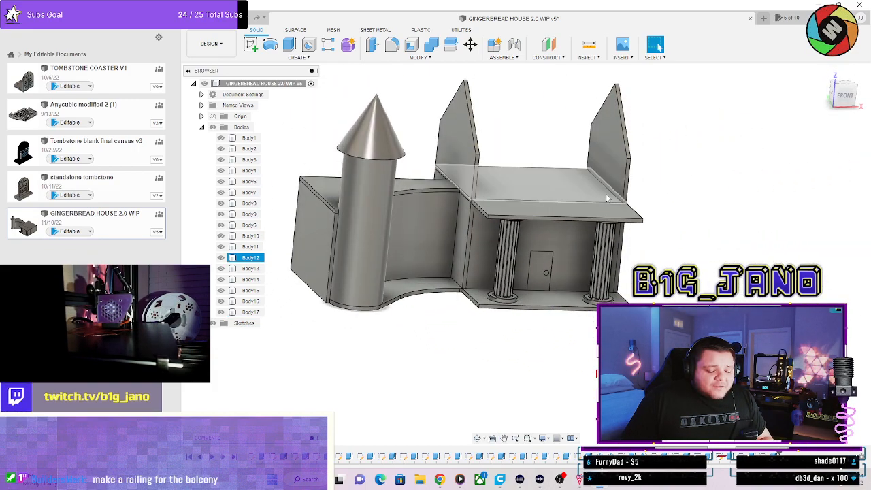
Examine the two gable walls and the open roof area between them from several angles.
{"action": "scroll", "coordinate": [448, 171], "scroll_direction": "up", "scroll_amount": 5}
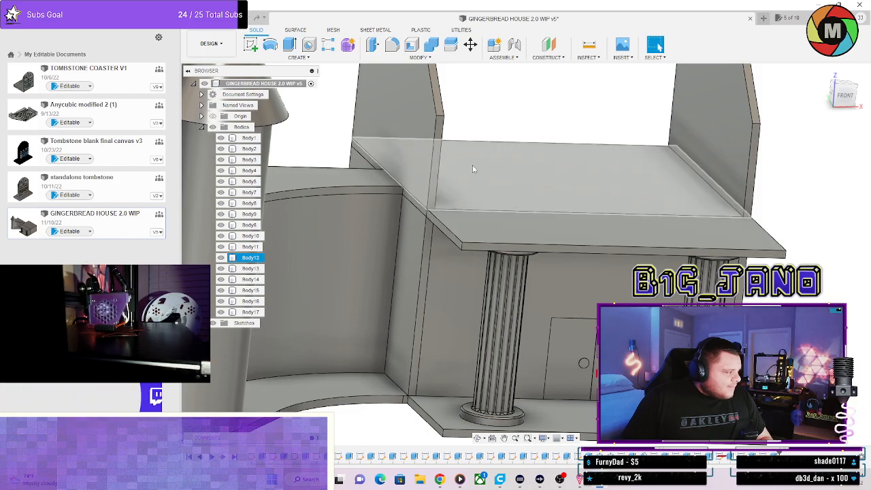
{"action": "scroll", "coordinate": [519, 157], "scroll_direction": "down", "scroll_amount": 1}
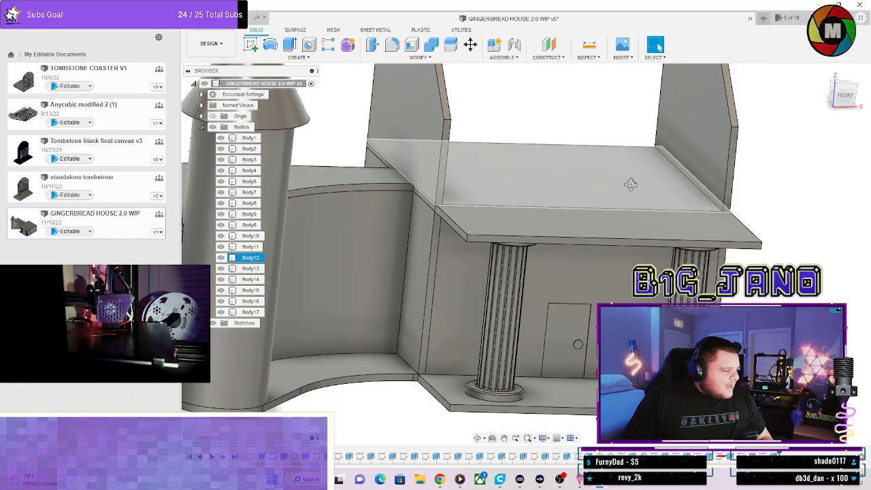
{"action": "middle_click_drag", "start_coordinate": [630, 184], "coordinate": [364, 136], "text": "shift"}
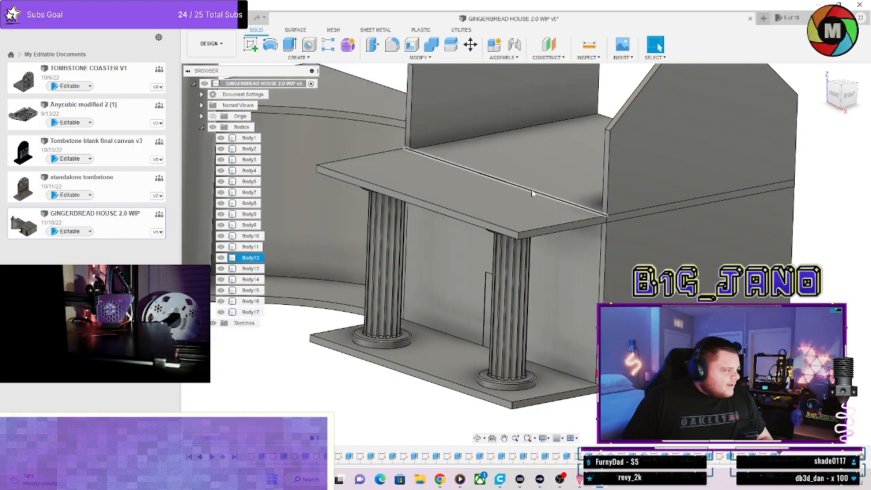
{"action": "middle_click_drag", "start_coordinate": [446, 192], "coordinate": [457, 135], "text": "shift"}
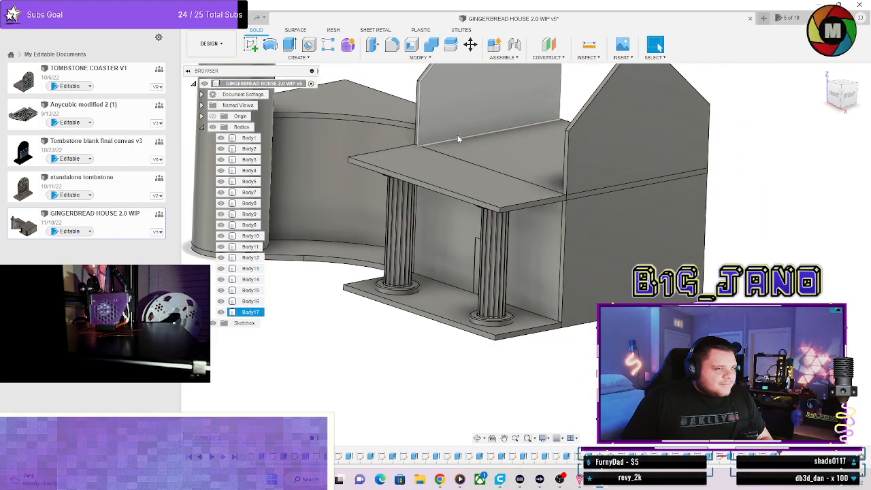
{"action": "middle_click_drag", "start_coordinate": [542, 167], "coordinate": [483, 253], "text": "shift"}
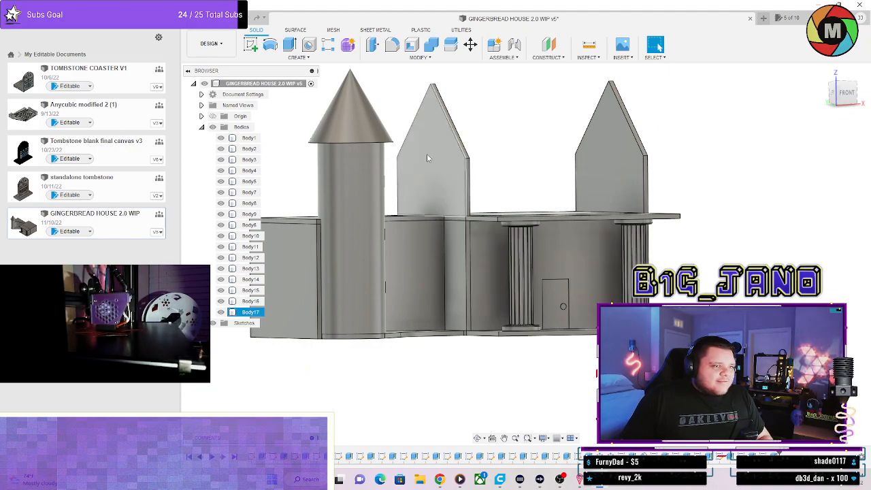
{"action": "scroll", "coordinate": [429, 159], "scroll_direction": "up", "scroll_amount": 3}
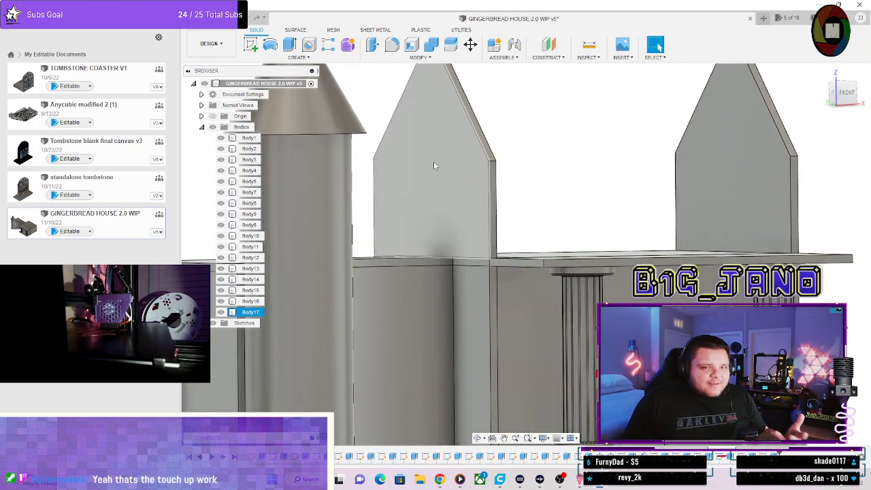
{"action": "scroll", "coordinate": [507, 265], "scroll_direction": "down", "scroll_amount": 3}
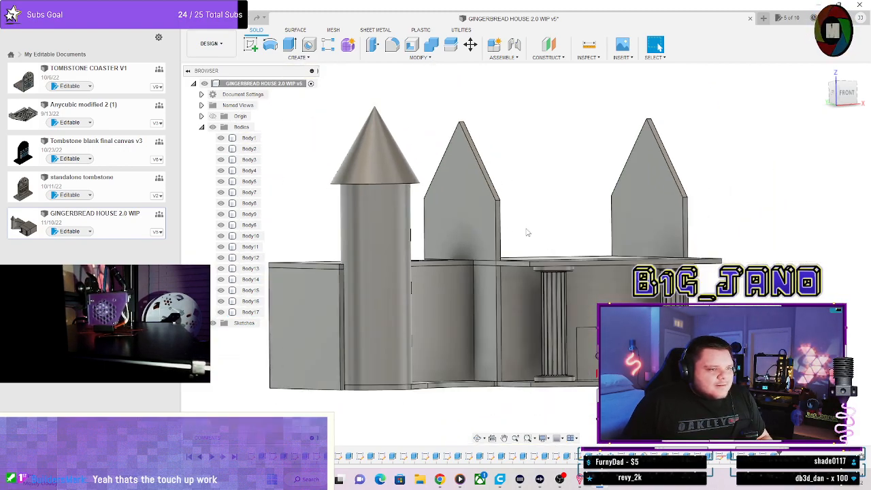
{"action": "scroll", "coordinate": [537, 204], "scroll_direction": "up", "scroll_amount": 4}
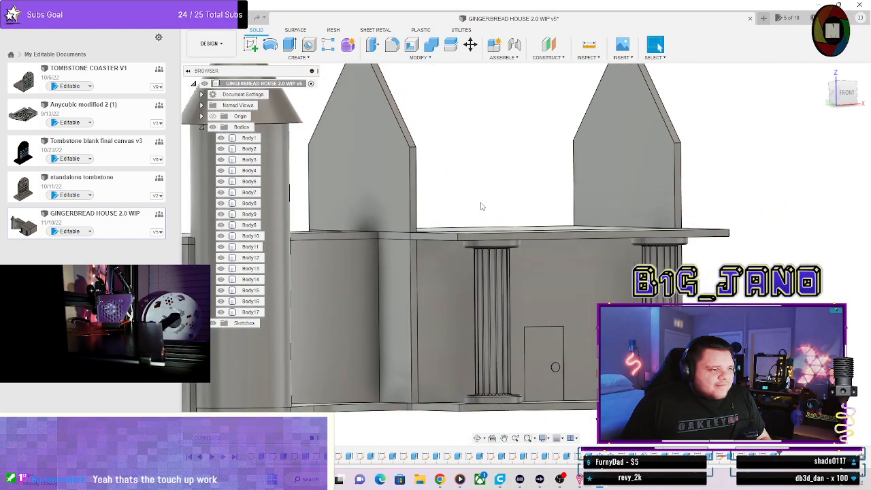
{"action": "scroll", "coordinate": [476, 203], "scroll_direction": "down", "scroll_amount": 2}
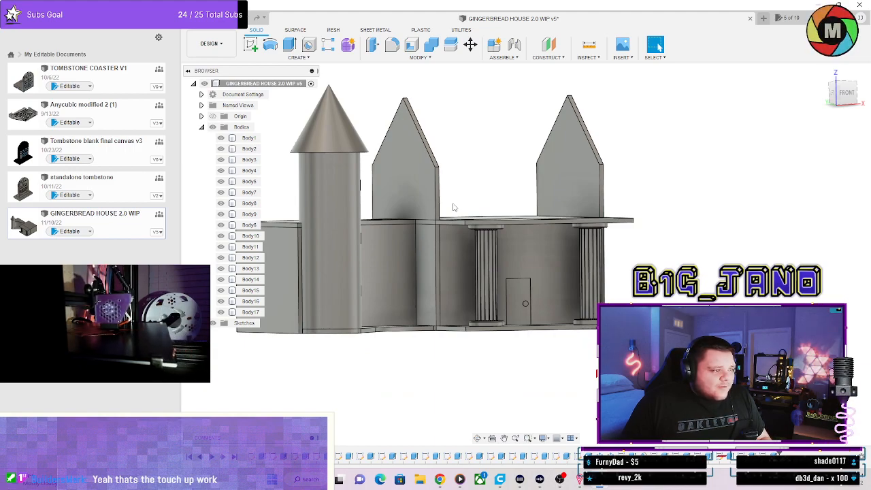
{"action": "left_click", "coordinate": [397, 157]}
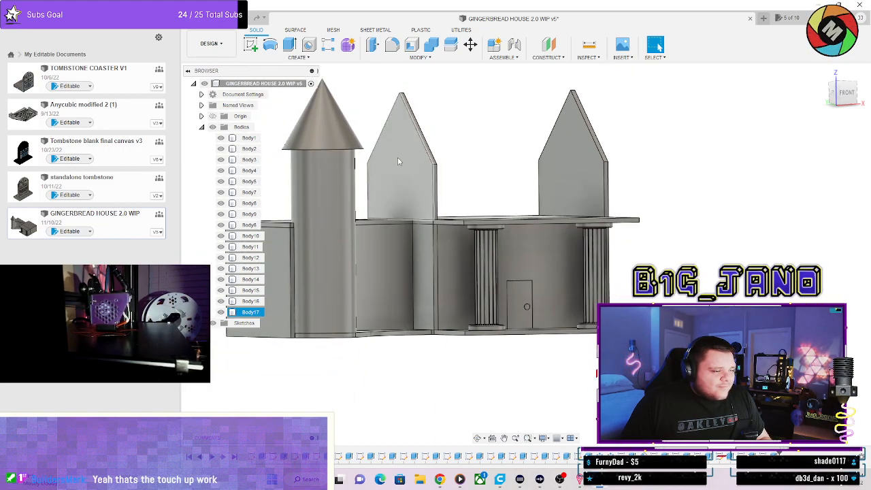
{"action": "middle_click_drag", "start_coordinate": [398, 157], "coordinate": [517, 204]}
{"action": "scroll", "coordinate": [638, 202], "scroll_direction": "up", "scroll_amount": 5}
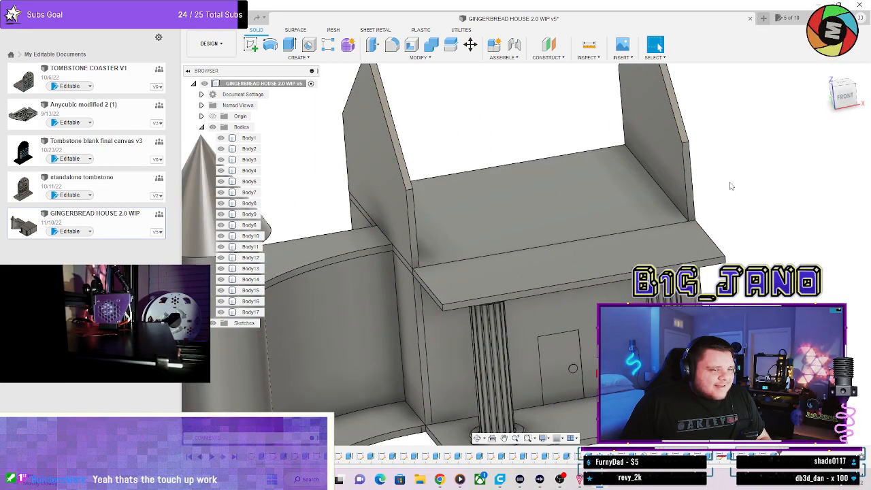
{"action": "middle_click_drag", "start_coordinate": [733, 185], "coordinate": [673, 181], "text": "shift"}
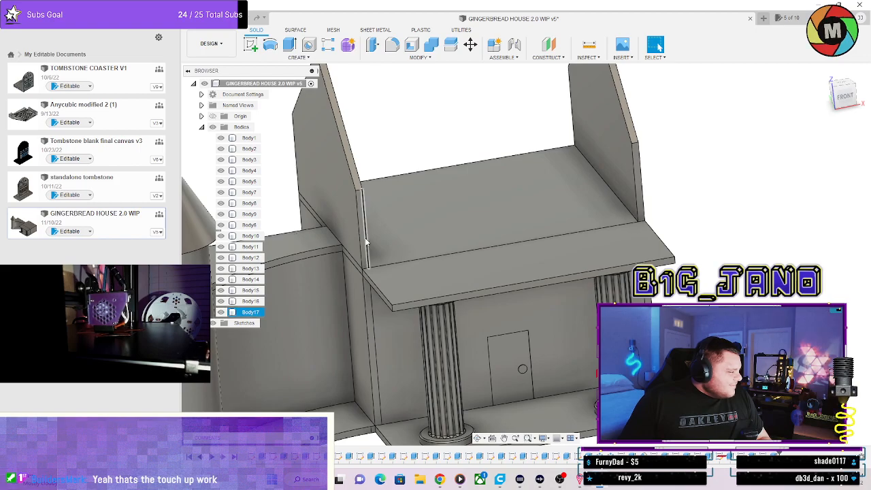
{"action": "middle_click_drag", "start_coordinate": [366, 241], "coordinate": [356, 267], "text": "shift"}
Start a sketch on the main roof's top face between the two gable walls.
{"action": "left_click", "coordinate": [521, 180]}
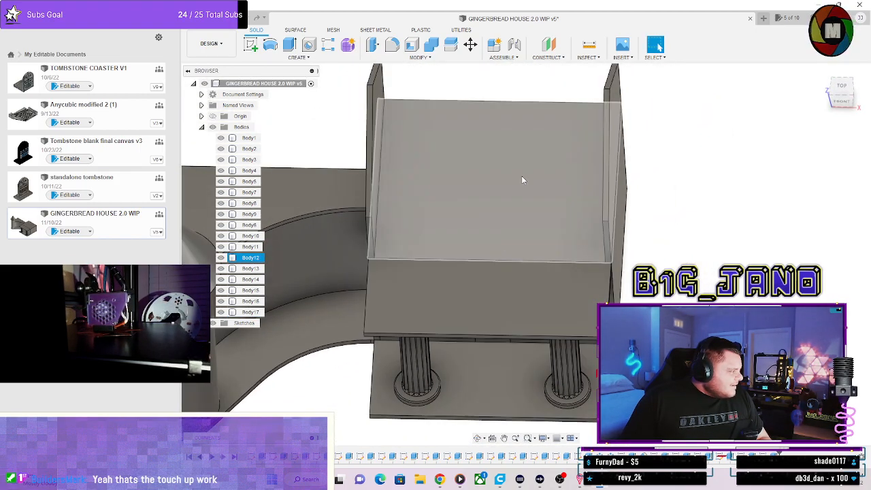
{"action": "left_click", "coordinate": [488, 188]}
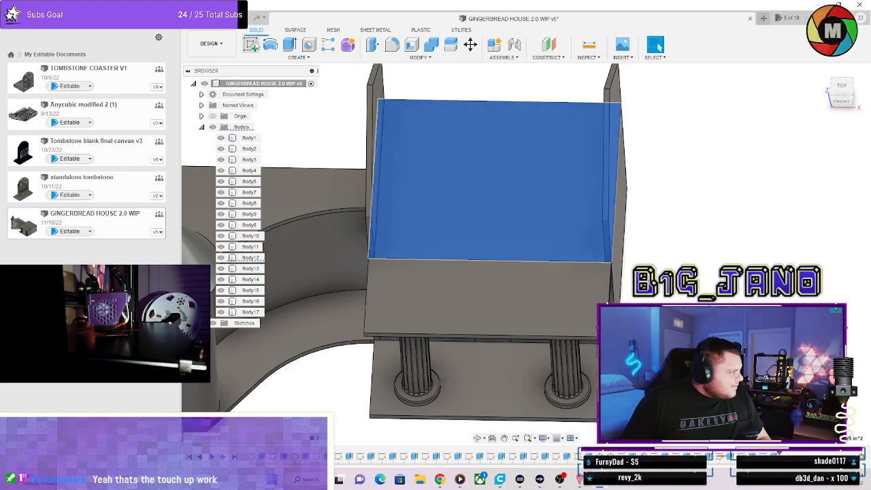
{"action": "left_click", "coordinate": [251, 44]}
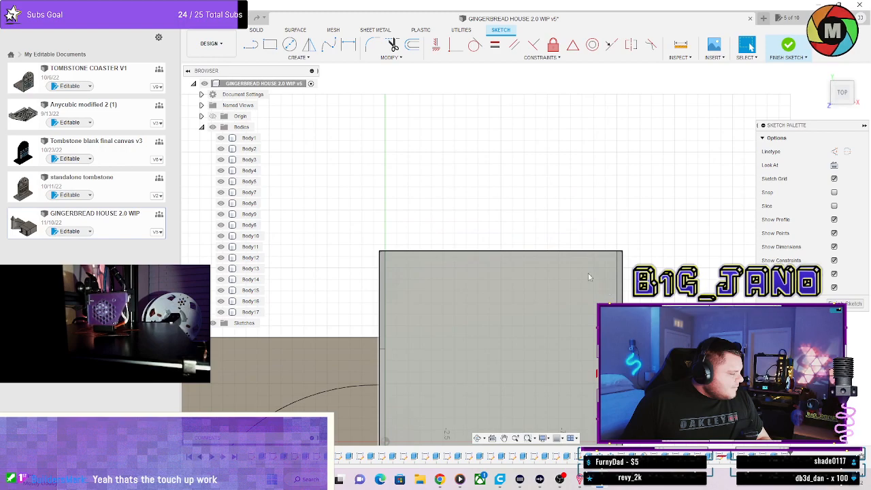
{"action": "middle_click_drag", "start_coordinate": [565, 173], "coordinate": [560, 66]}
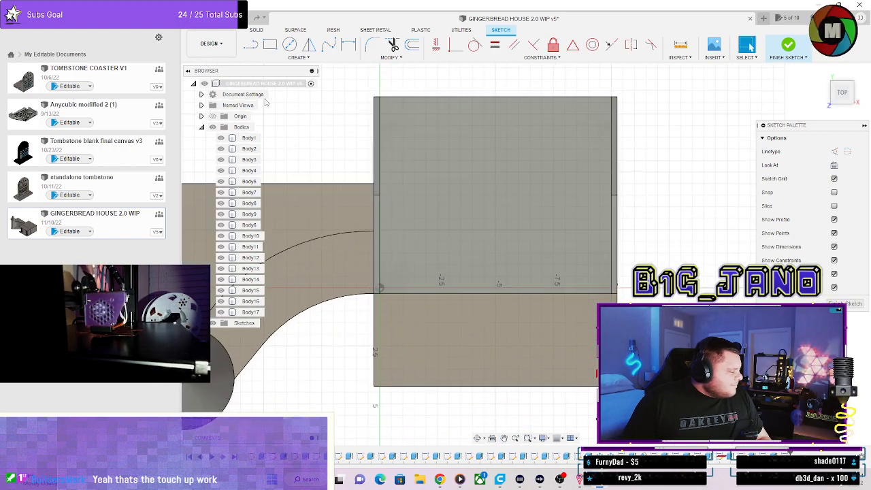
{"action": "scroll", "coordinate": [417, 315], "scroll_direction": "up", "scroll_amount": 1}
{"action": "scroll", "coordinate": [370, 280], "scroll_direction": "up", "scroll_amount": 2}
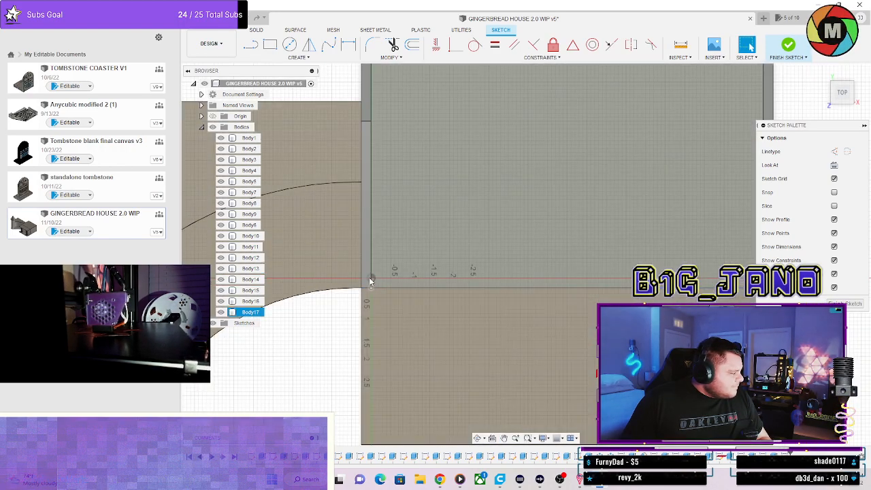
{"action": "left_click", "coordinate": [269, 45]}
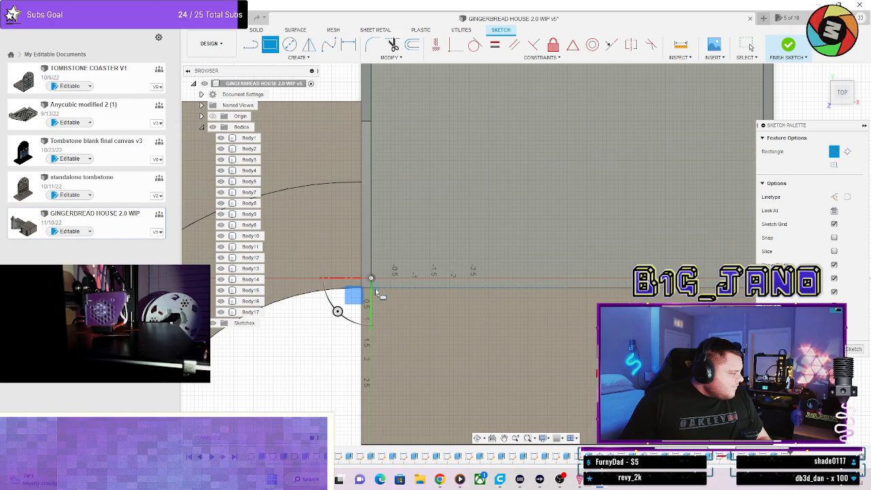
{"action": "scroll", "coordinate": [373, 293], "scroll_direction": "up", "scroll_amount": 3}
{"action": "key", "text": "Escape"}
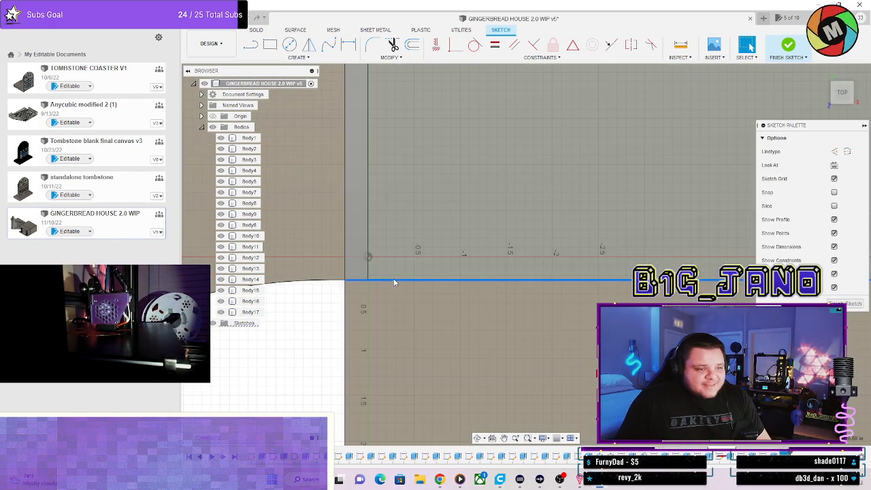
{"action": "key", "text": "p"}
{"action": "key", "text": "Escape"}
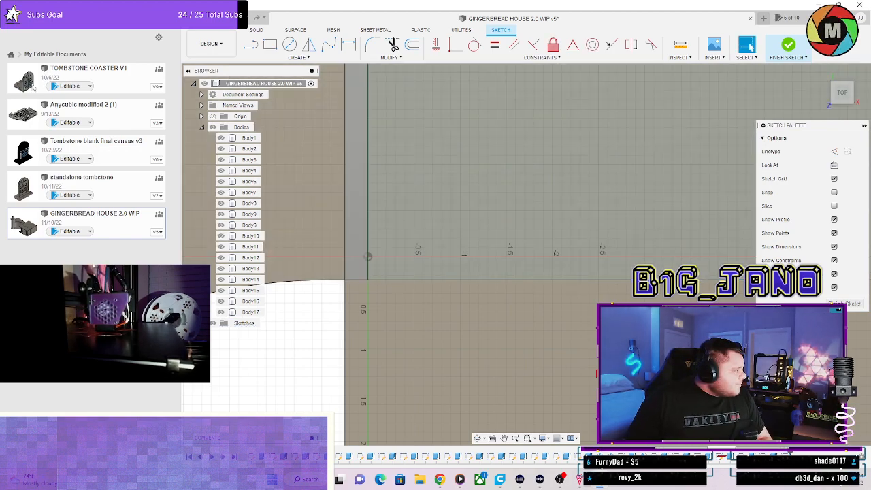
{"action": "key", "text": "r"}
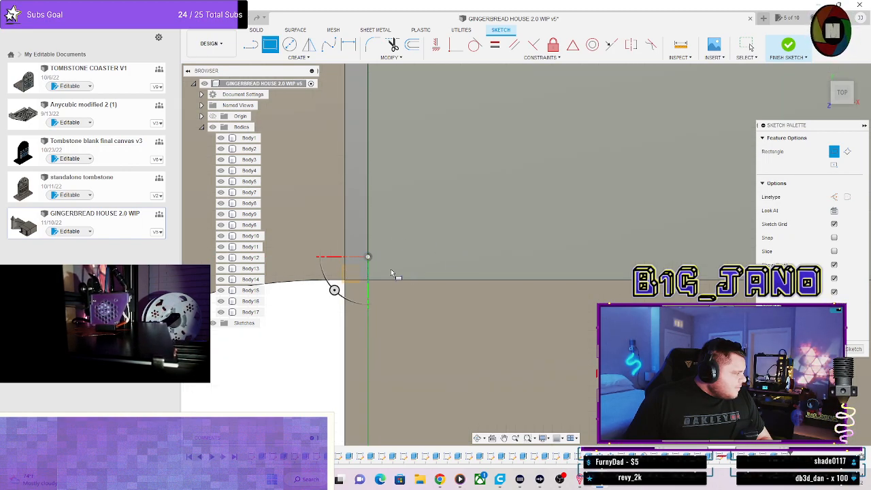
{"action": "middle_click_drag", "start_coordinate": [390, 269], "coordinate": [427, 264], "text": "shift"}
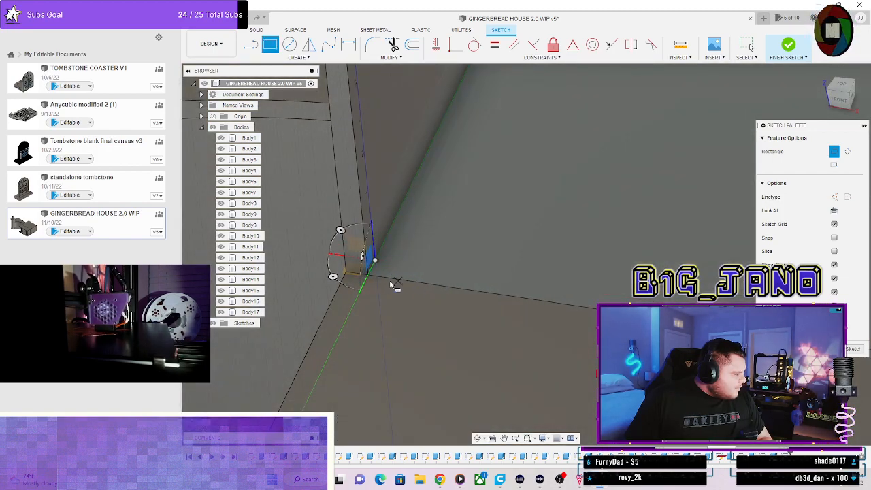
{"action": "left_click", "coordinate": [367, 275]}
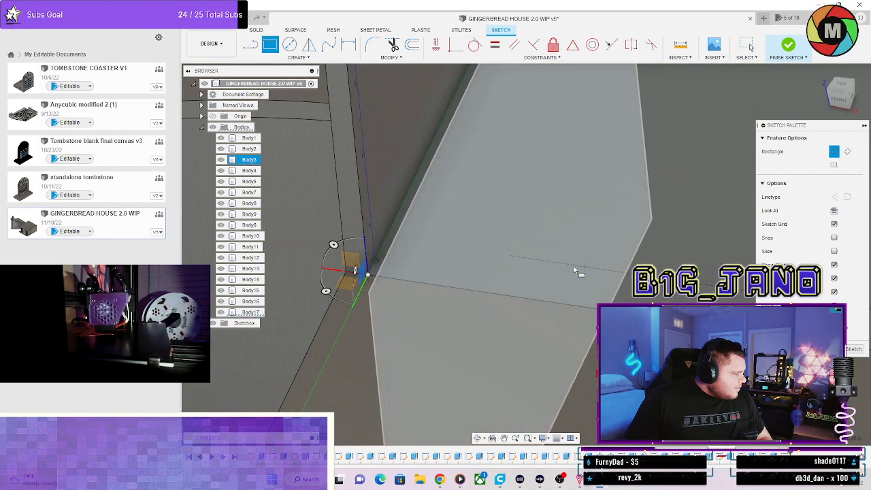
{"action": "key", "text": "Escape"}
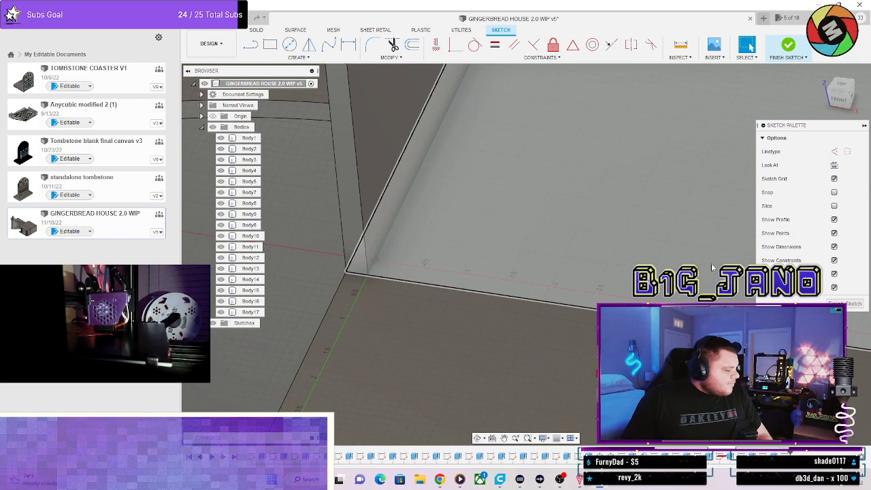
{"action": "left_click", "coordinate": [844, 304]}
{"action": "left_click", "coordinate": [783, 453]}
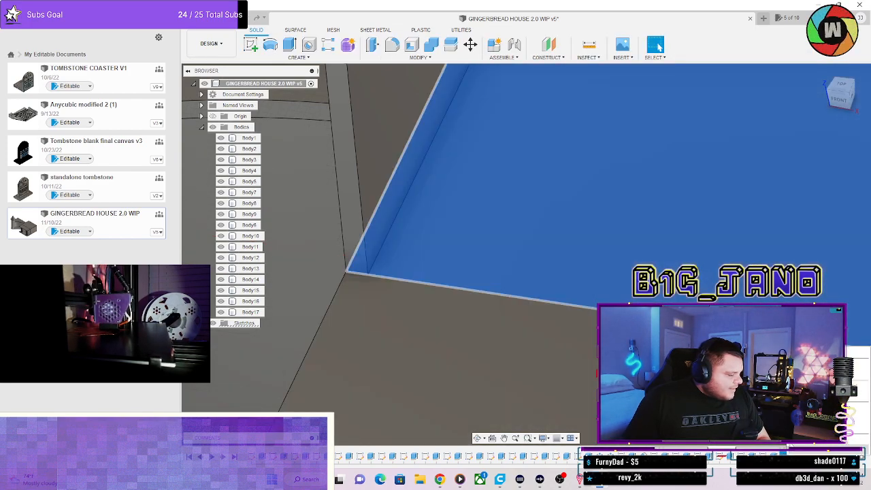
{"action": "key", "text": "Delete"}
Start a new sketch on the main roof's top face between the two gable walls.
{"action": "left_click", "coordinate": [480, 222]}
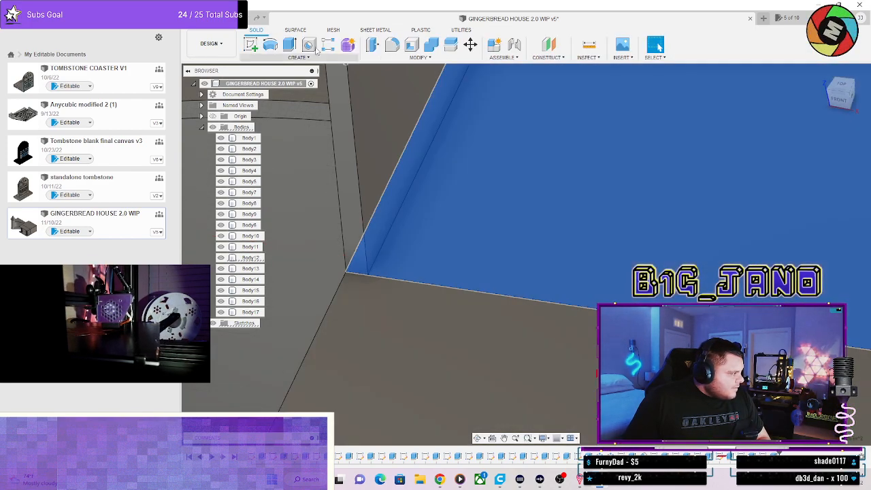
{"action": "left_click", "coordinate": [250, 44]}
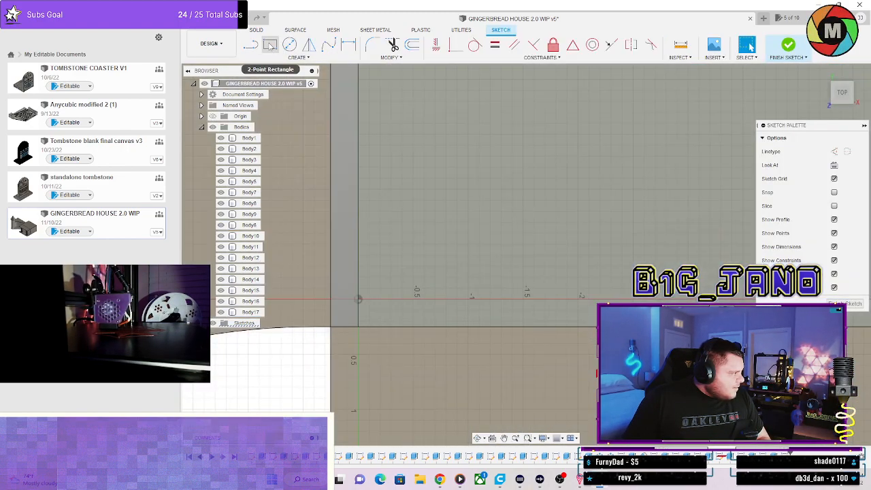
{"action": "left_click", "coordinate": [269, 44]}
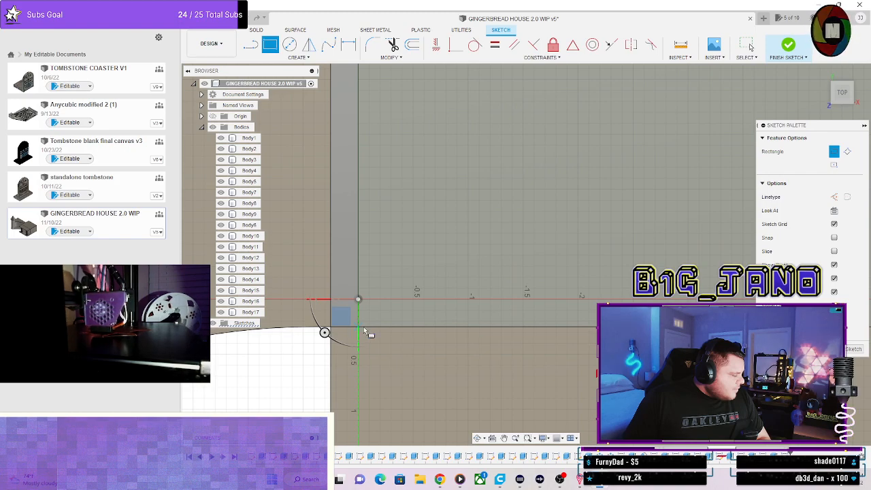
{"action": "scroll", "coordinate": [546, 336], "scroll_direction": "down", "scroll_amount": 6}
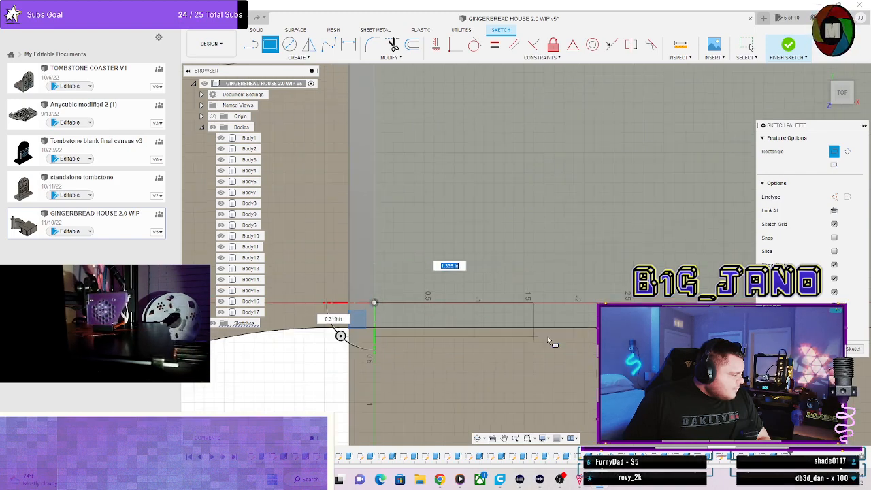
{"action": "scroll", "coordinate": [750, 337], "scroll_direction": "up", "scroll_amount": 3}
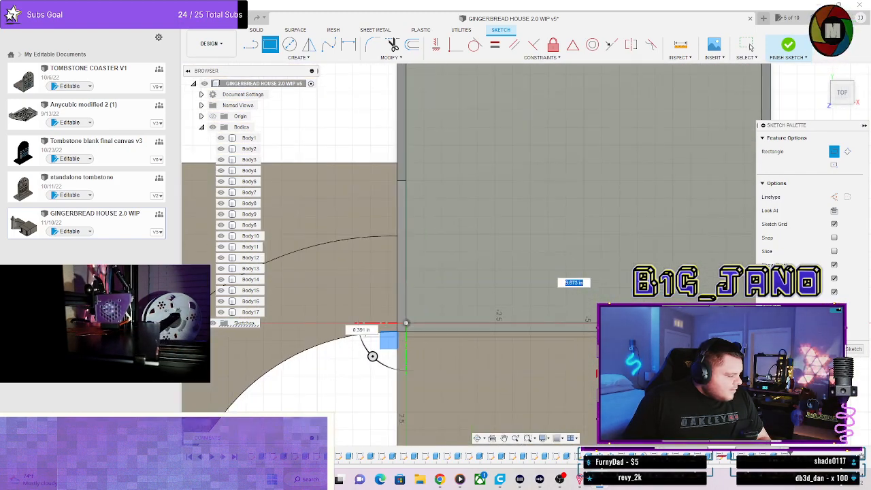
{"action": "scroll", "coordinate": [745, 336], "scroll_direction": "down", "scroll_amount": 5}
{"action": "scroll", "coordinate": [767, 357], "scroll_direction": "up", "scroll_amount": 5}
{"action": "scroll", "coordinate": [681, 294], "scroll_direction": "up", "scroll_amount": 4}
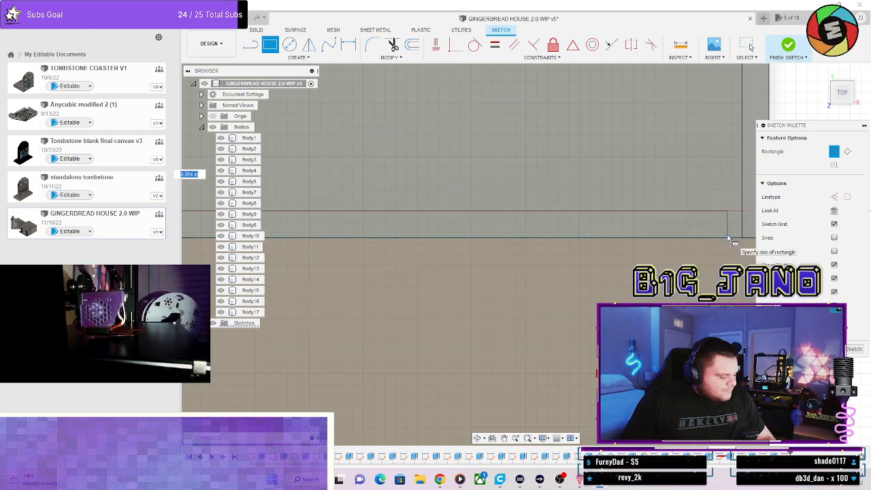
{"action": "key", "text": "Escape"}
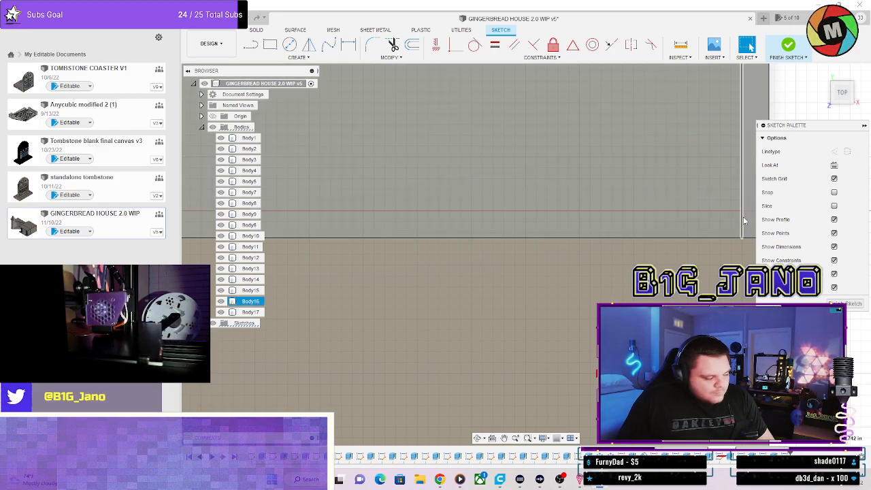
Project the inner edge of the gable wall farthest from the round tower into the roof sketch.
{"action": "key", "text": "p"}
{"action": "left_click", "coordinate": [742, 219]}
{"action": "left_click", "coordinate": [701, 180]}
{"action": "scroll", "coordinate": [551, 288], "scroll_direction": "down", "scroll_amount": 5}
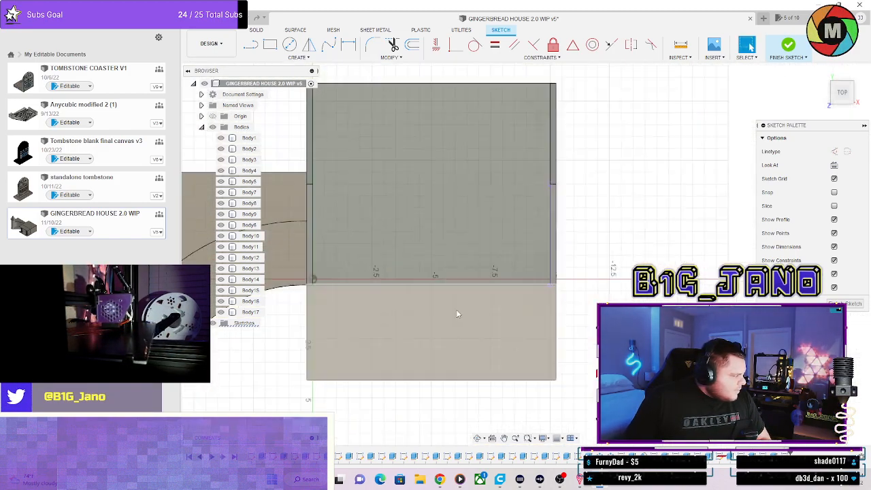
Sketch a 10 by 0.25 in rectangle along the front of the roof face, spanning between the two gable walls.
{"action": "scroll", "coordinate": [340, 280], "scroll_direction": "up", "scroll_amount": 5}
{"action": "key", "text": "r"}
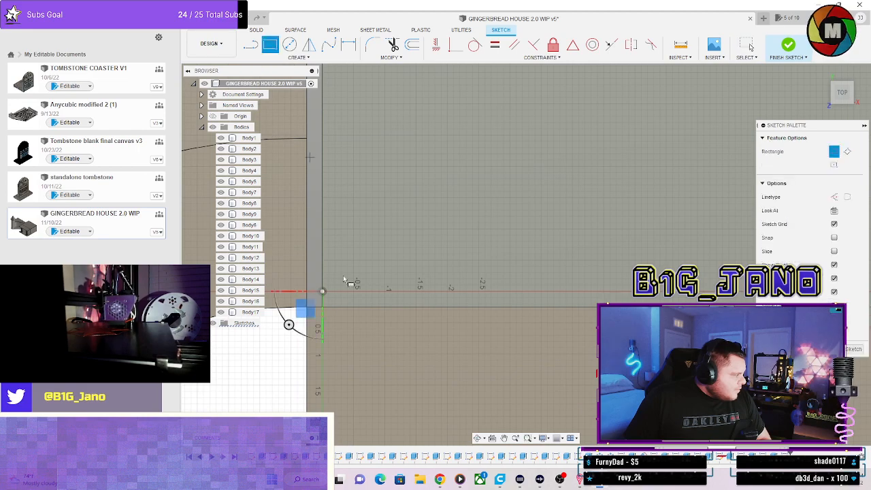
{"action": "left_click", "coordinate": [322, 292]}
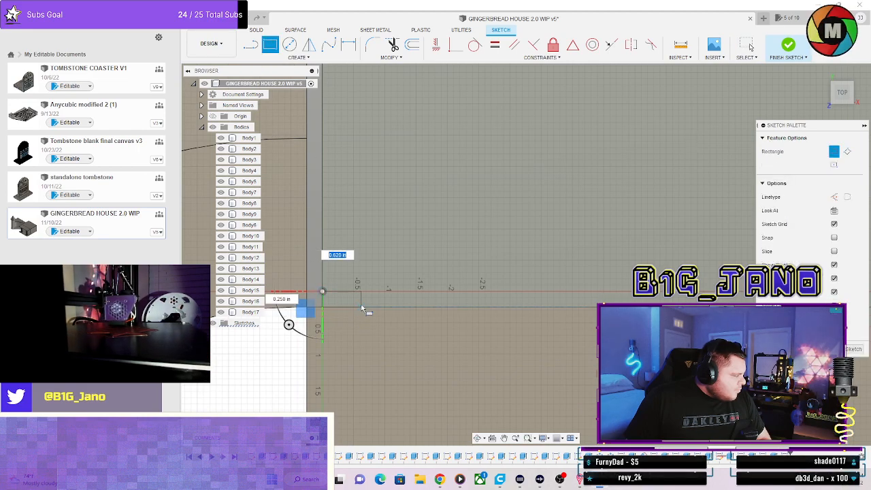
{"action": "scroll", "coordinate": [596, 336], "scroll_direction": "down", "scroll_amount": 5}
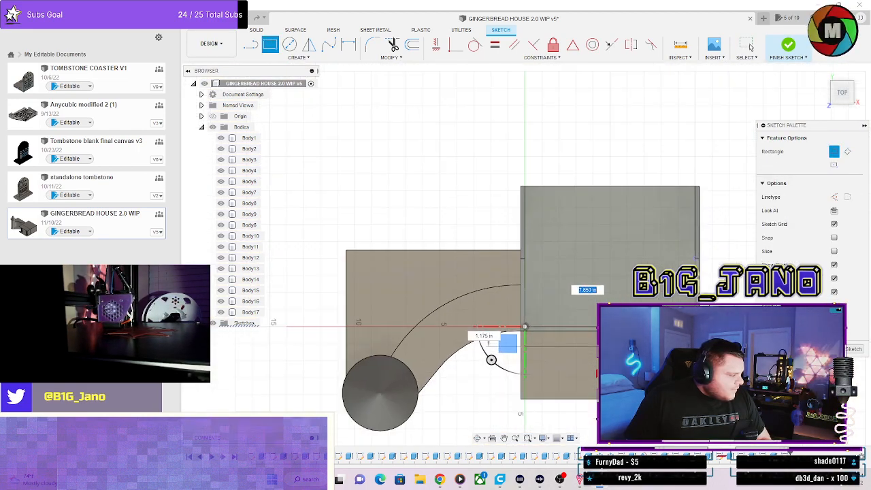
{"action": "scroll", "coordinate": [701, 336], "scroll_direction": "up", "scroll_amount": 6}
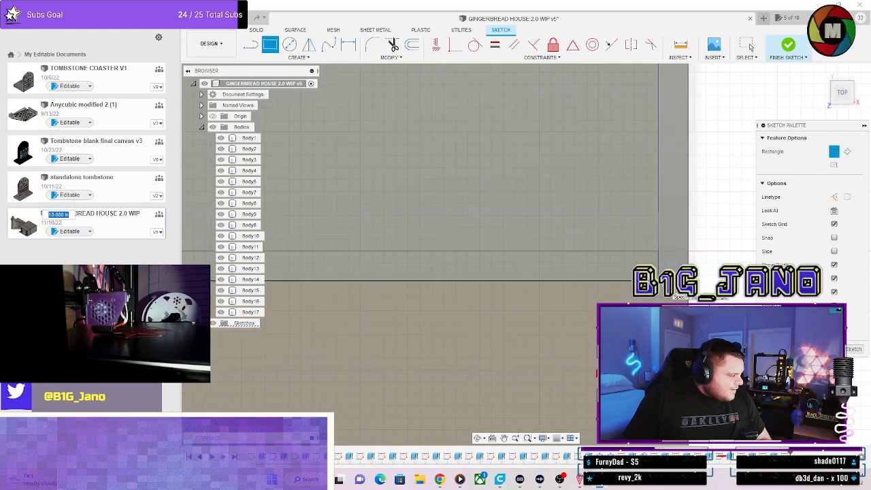
{"action": "left_click", "coordinate": [658, 281]}
{"action": "scroll", "coordinate": [592, 319], "scroll_direction": "down", "scroll_amount": 5}
Extrude the thin front rectangle 3 in upward as a new body to form the upper storey's front wall.
{"action": "key", "text": "e"}
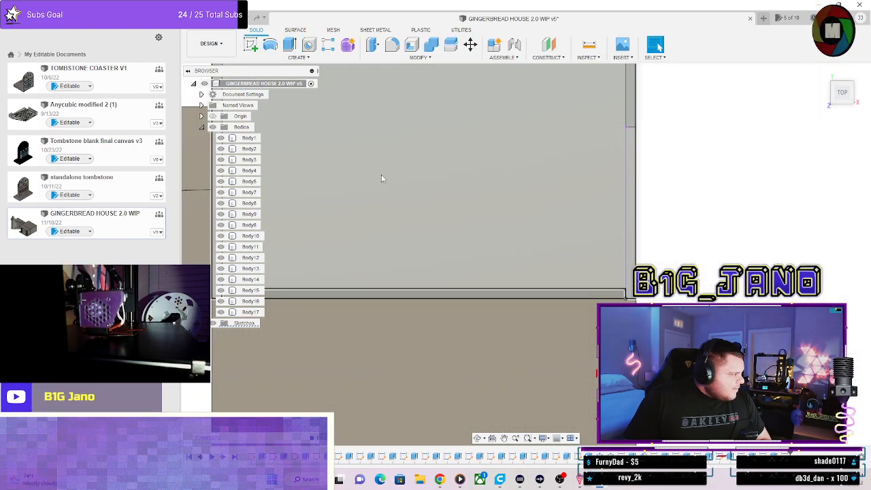
{"action": "left_click", "coordinate": [290, 47]}
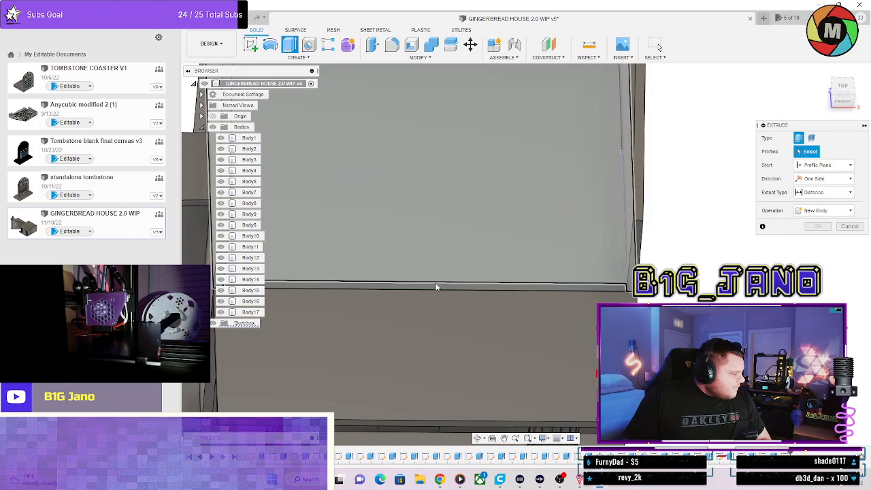
{"action": "left_click", "coordinate": [425, 284]}
{"action": "left_click_drag", "start_coordinate": [425, 280], "coordinate": [439, 211]}
{"action": "middle_click_drag", "start_coordinate": [486, 266], "coordinate": [544, 242], "text": "shift"}
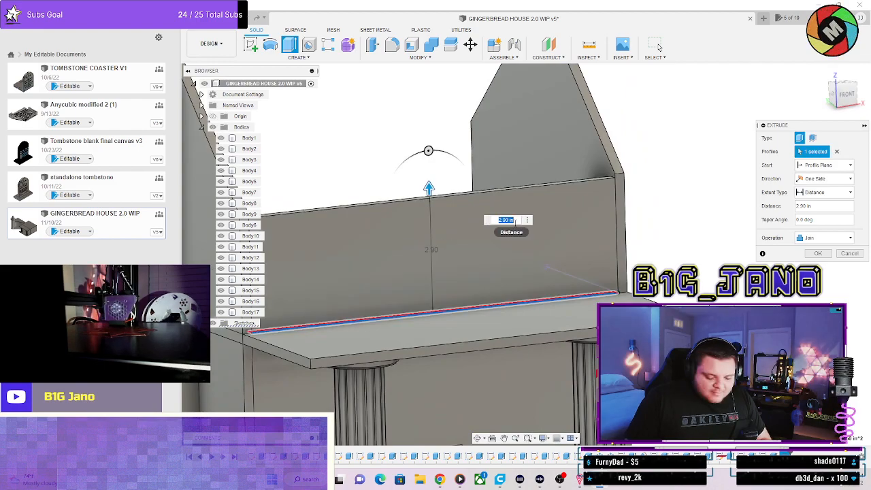
{"action": "scroll", "coordinate": [612, 172], "scroll_direction": "up", "scroll_amount": 5}
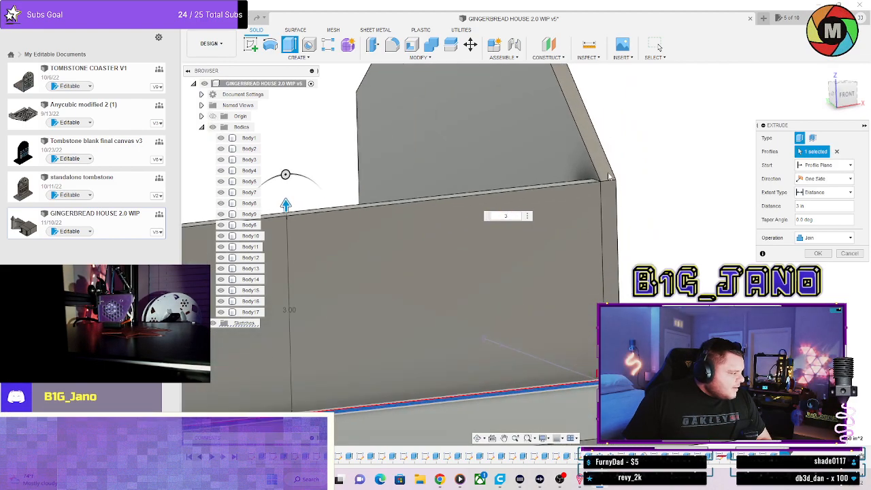
{"action": "middle_click_drag", "start_coordinate": [575, 184], "coordinate": [544, 195], "text": "shift"}
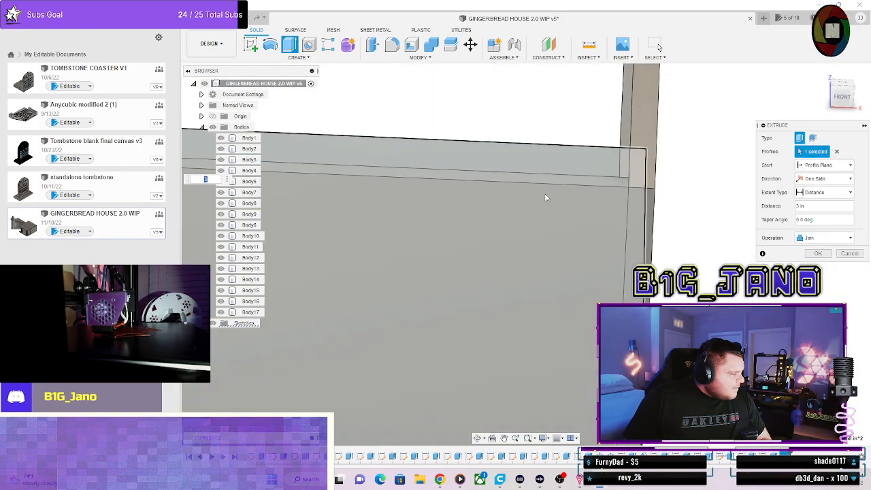
{"action": "middle_click_drag", "start_coordinate": [602, 272], "coordinate": [593, 278], "text": "shift"}
{"action": "left_click", "coordinate": [818, 238]}
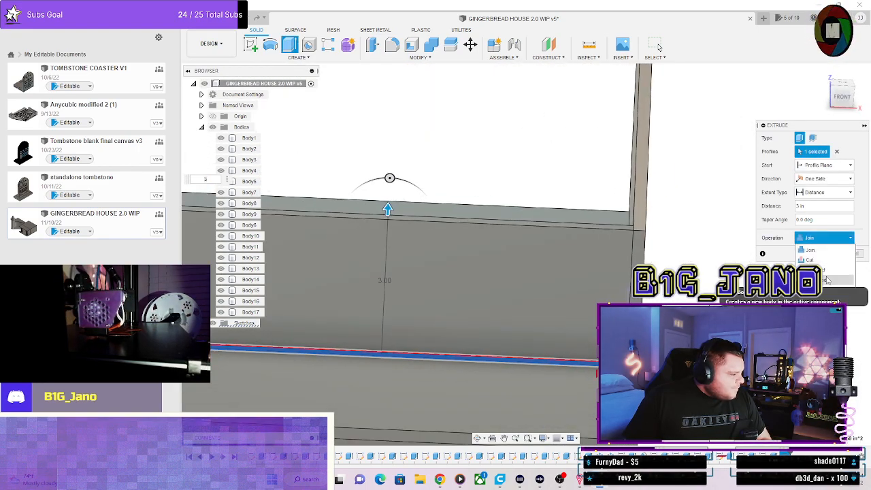
{"action": "left_click", "coordinate": [826, 278]}
{"action": "left_click", "coordinate": [818, 254]}
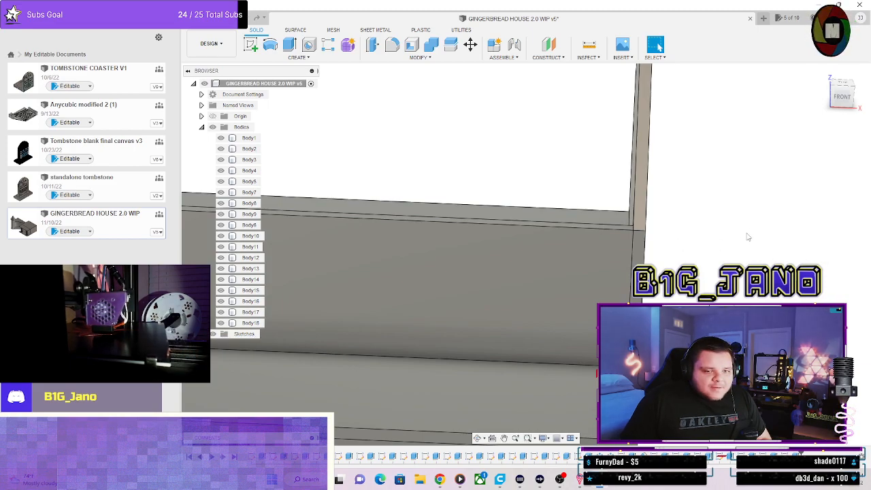
Examine the front wall between the gables and the open rear of the roof, including from above.
{"action": "scroll", "coordinate": [669, 239], "scroll_direction": "down", "scroll_amount": 5}
{"action": "middle_click_drag", "start_coordinate": [680, 230], "coordinate": [645, 234], "text": "shift"}
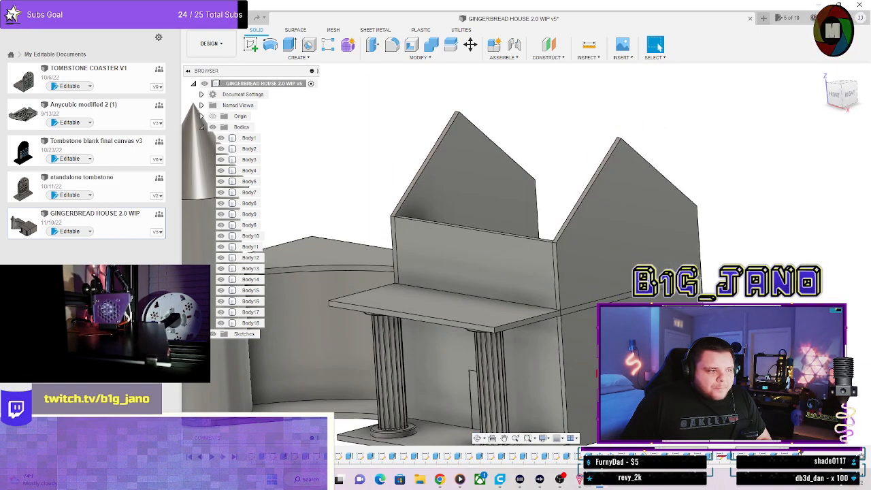
{"action": "left_click", "coordinate": [504, 287]}
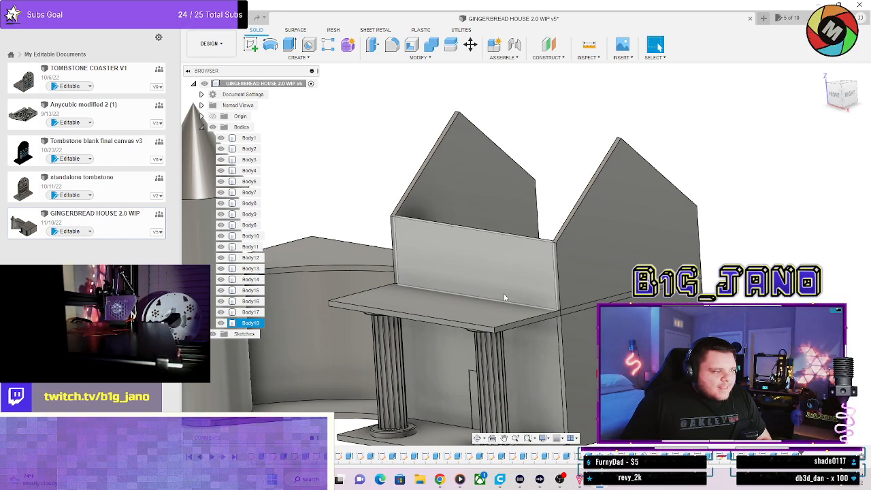
{"action": "middle_click_drag", "start_coordinate": [505, 297], "coordinate": [446, 319], "text": "shift"}
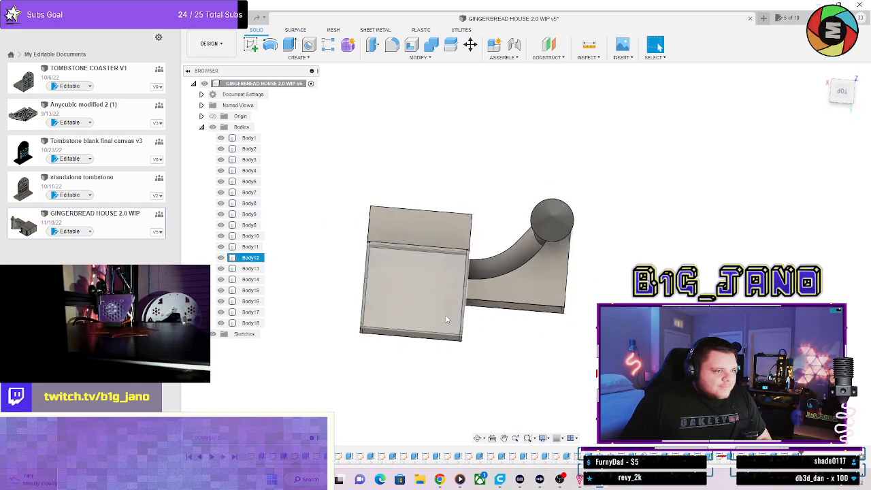
{"action": "left_click", "coordinate": [842, 100]}
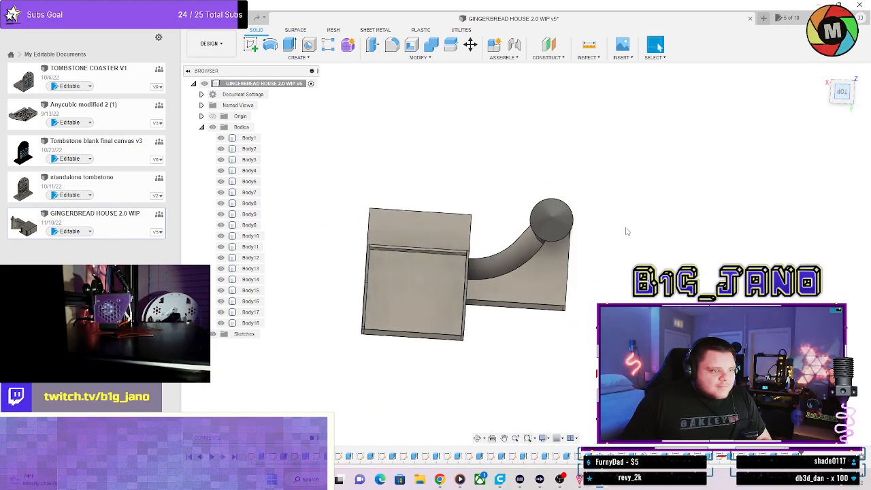
{"action": "scroll", "coordinate": [408, 331], "scroll_direction": "up", "scroll_amount": 8}
{"action": "scroll", "coordinate": [408, 331], "scroll_direction": "up", "scroll_amount": 3}
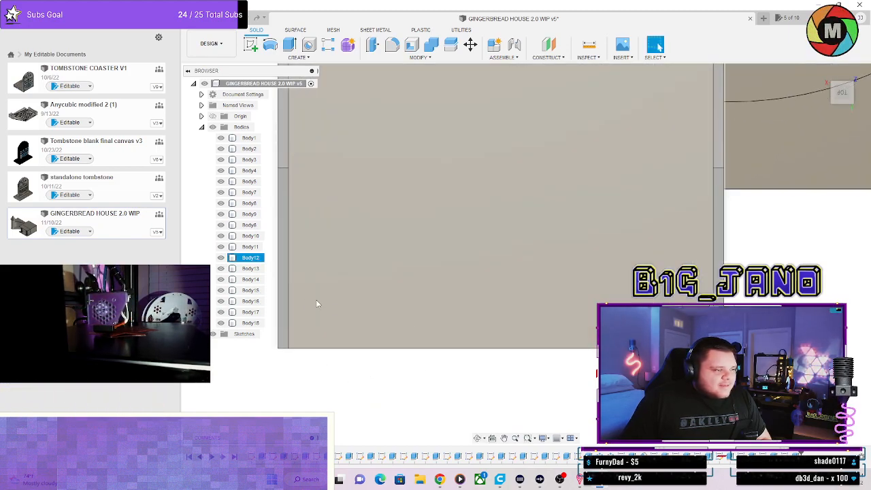
{"action": "left_click", "coordinate": [257, 44]}
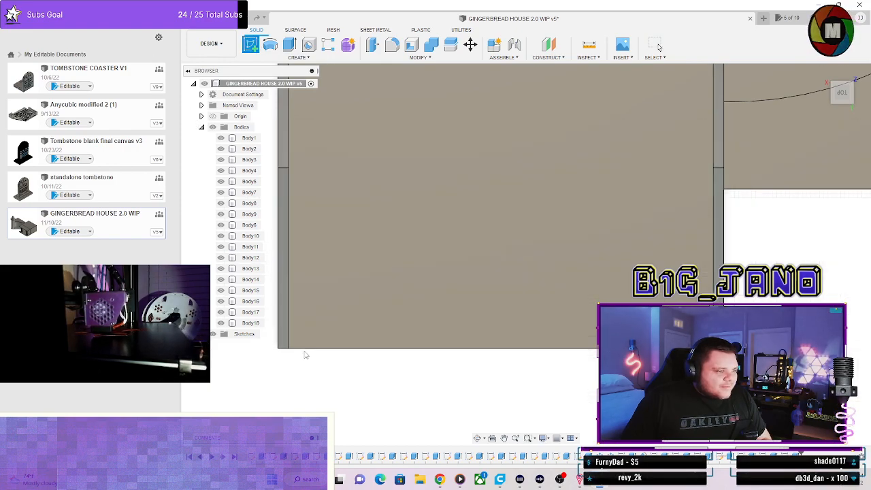
{"action": "left_click", "coordinate": [312, 337]}
{"action": "key", "text": "Escape"}
Start a sketch on the main roof's top face and project the gable wall's inner edge and the roof's rear edge into it.
{"action": "left_click", "coordinate": [346, 286]}
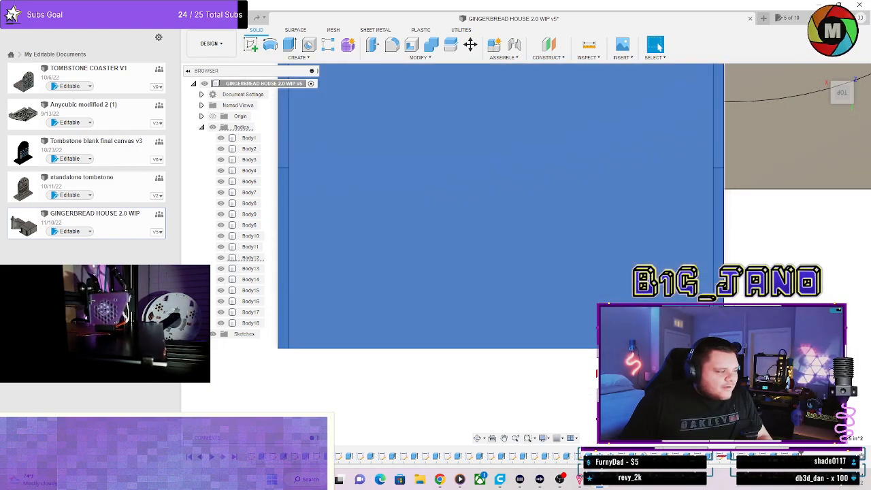
{"action": "scroll", "coordinate": [359, 302], "scroll_direction": "down", "scroll_amount": 5}
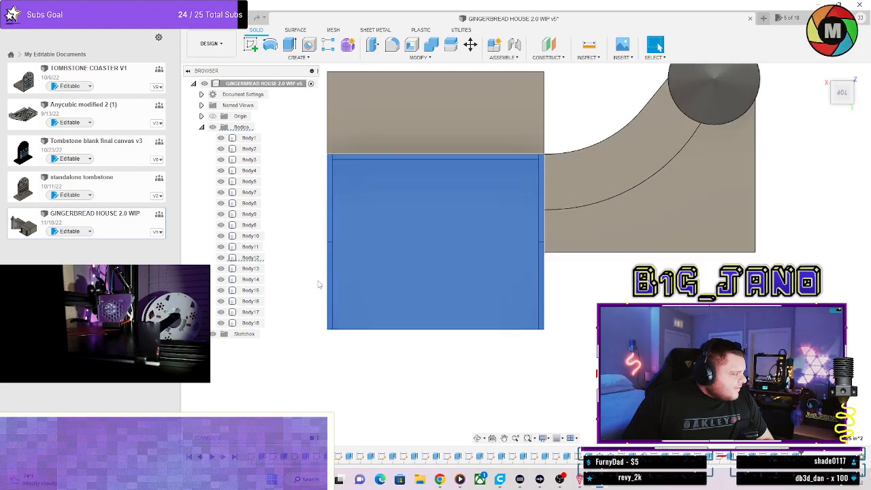
{"action": "left_click", "coordinate": [392, 369]}
{"action": "left_click", "coordinate": [355, 275]}
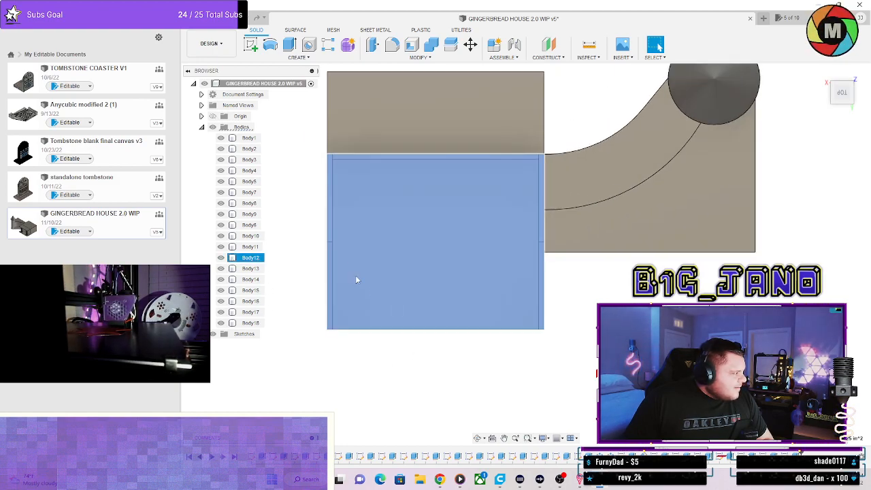
{"action": "left_click", "coordinate": [256, 48]}
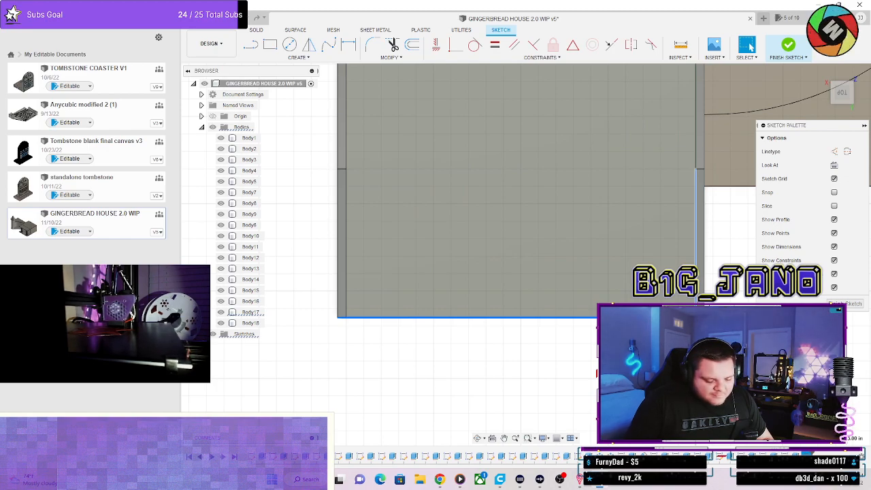
{"action": "key", "text": "p"}
{"action": "left_click", "coordinate": [702, 180]}
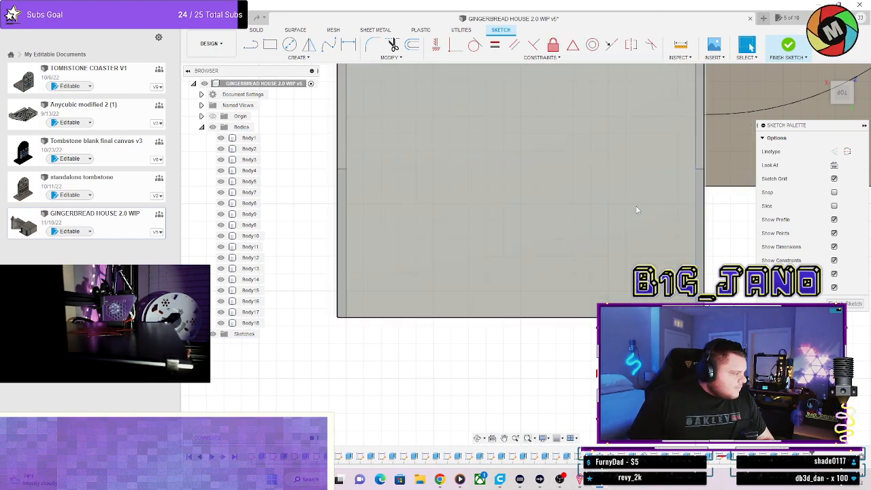
{"action": "left_click", "coordinate": [276, 50]}
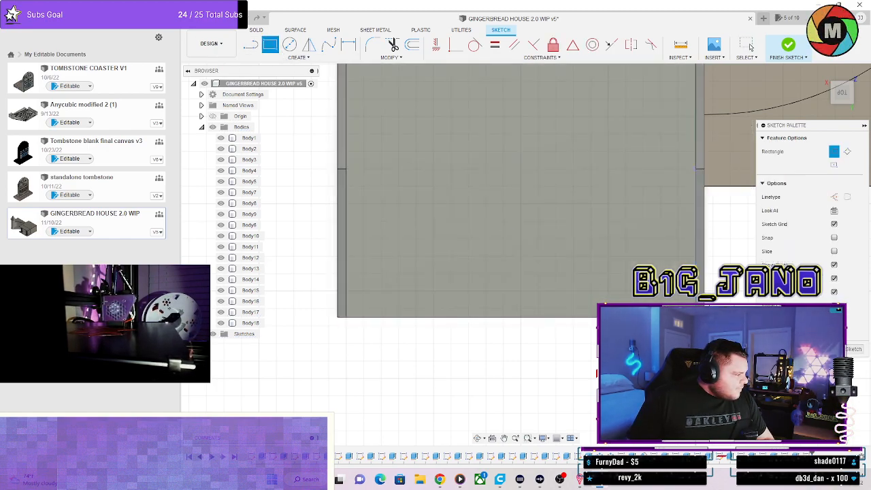
{"action": "left_click", "coordinate": [595, 297]}
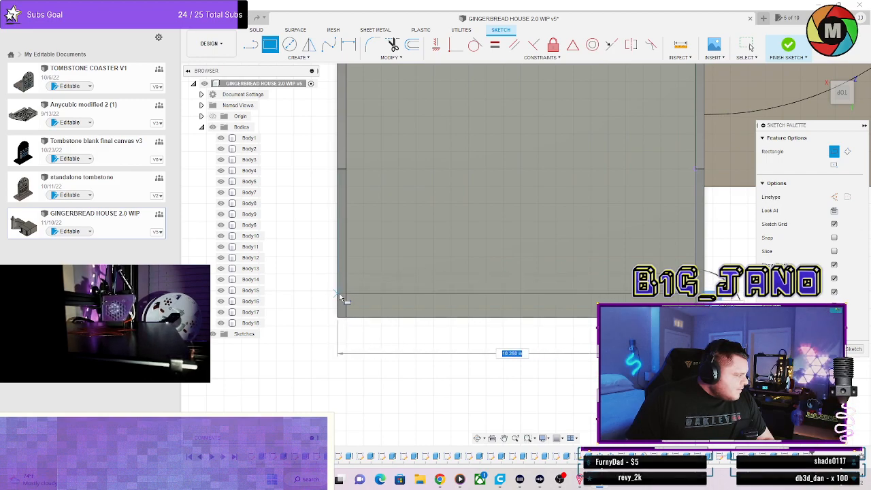
{"action": "key", "text": "Escape"}
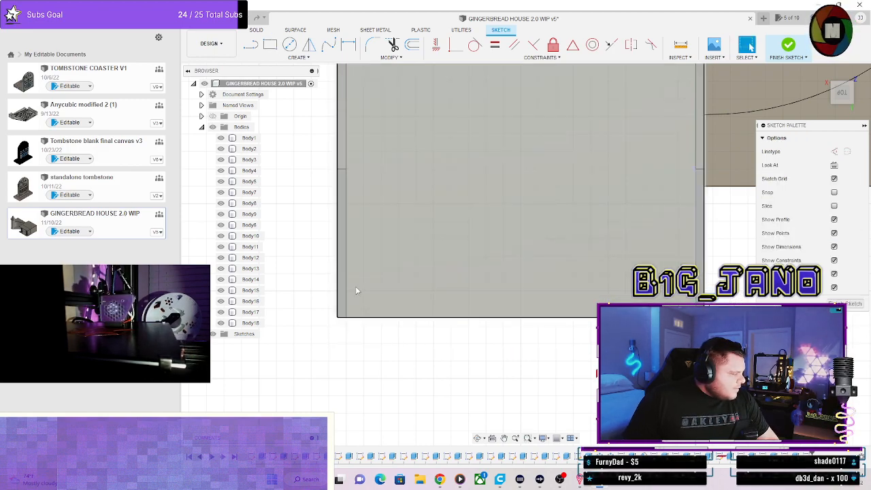
Project the other gable wall's inner edge and sketch a rectangle about 10 in wide between both gables along the roof's rear edge.
{"action": "key", "text": "p"}
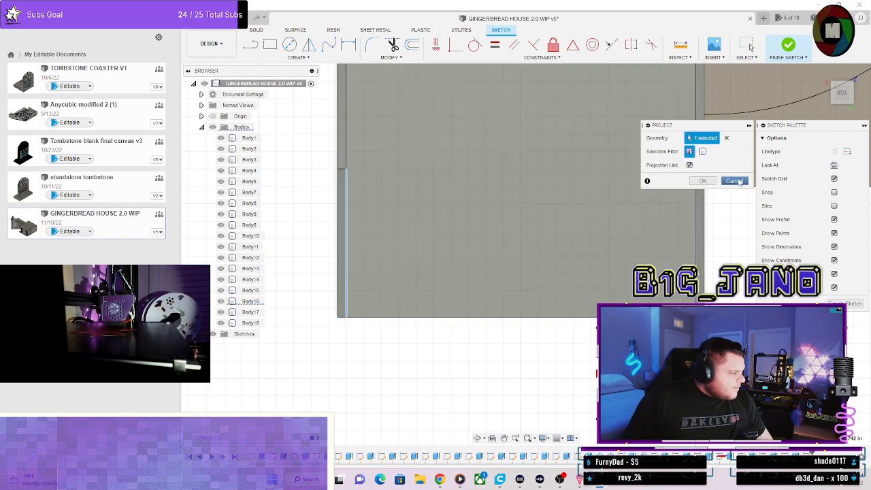
{"action": "left_click", "coordinate": [703, 180]}
{"action": "left_click", "coordinate": [271, 49]}
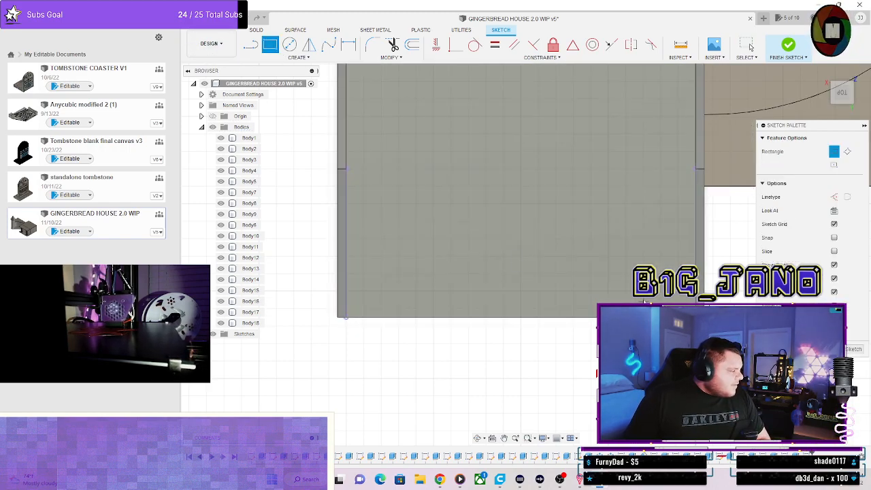
{"action": "left_click", "coordinate": [695, 317]}
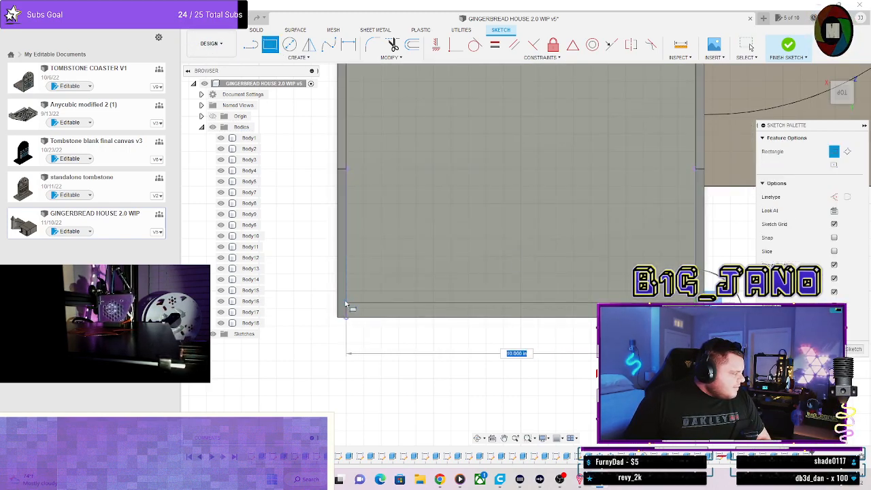
{"action": "left_click", "coordinate": [346, 300]}
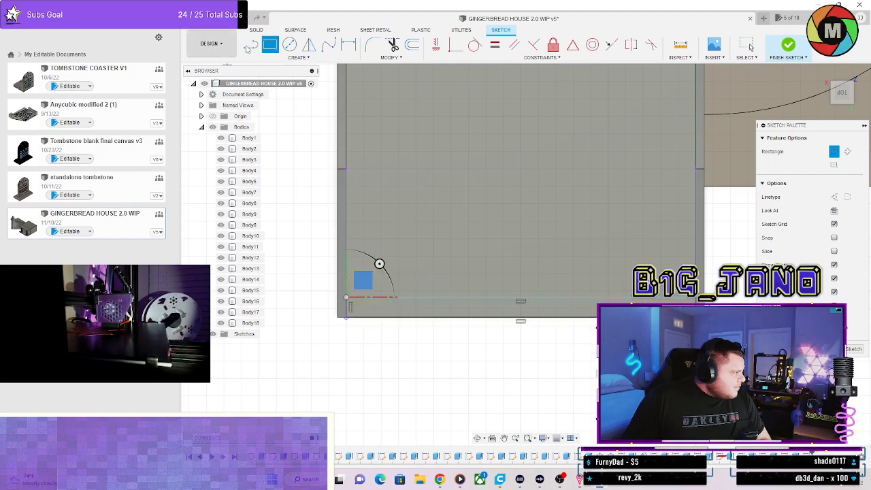
Dimension the rear rectangle's depth to 0.25 in and finish the sketch.
{"action": "key", "text": "d"}
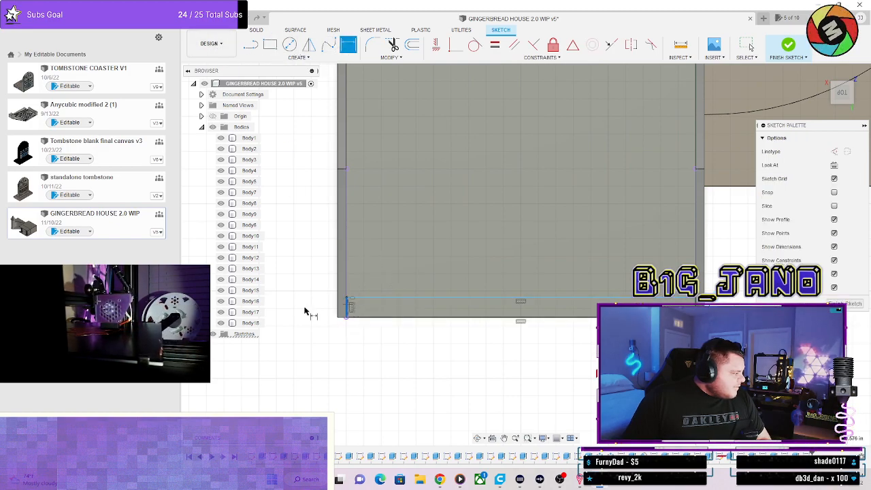
{"action": "left_click", "coordinate": [305, 312]}
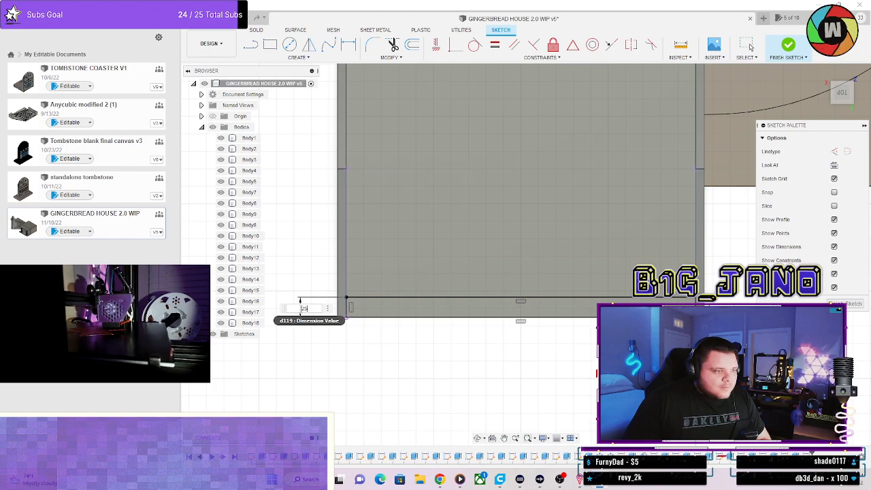
{"action": "key", "text": "Return"}
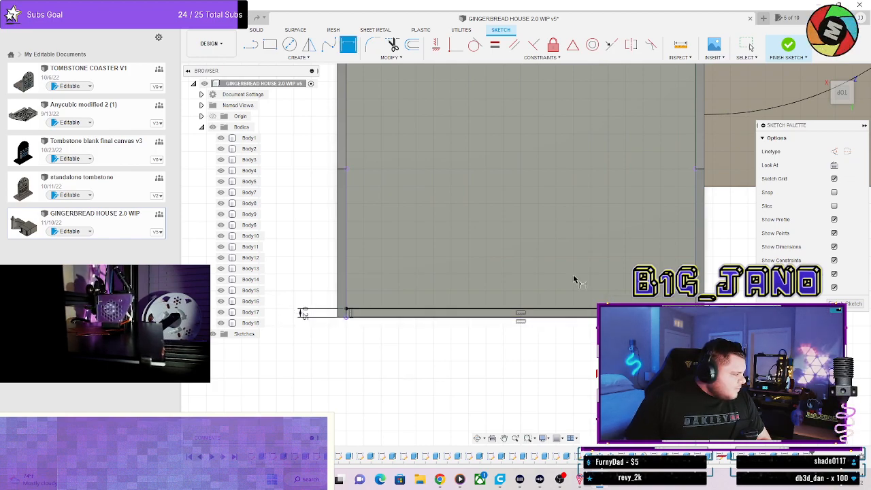
{"action": "scroll", "coordinate": [571, 286], "scroll_direction": "down", "scroll_amount": 2}
{"action": "scroll", "coordinate": [575, 296], "scroll_direction": "up", "scroll_amount": 3}
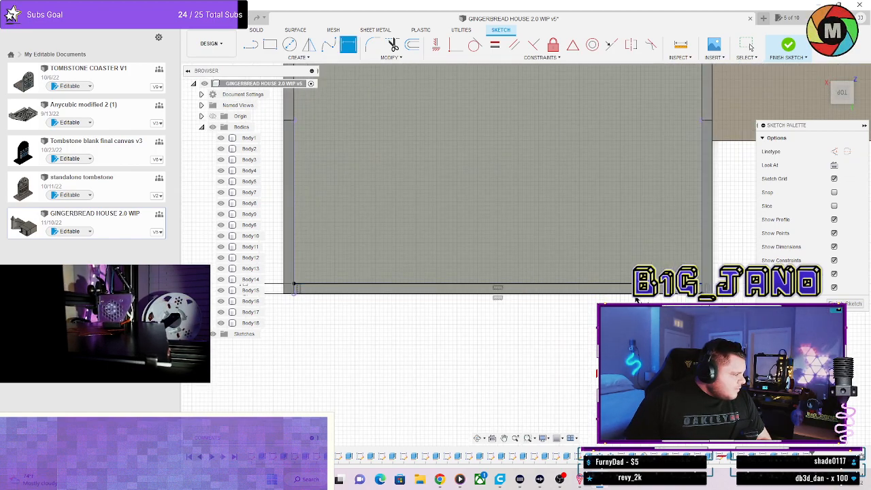
{"action": "scroll", "coordinate": [299, 285], "scroll_direction": "up", "scroll_amount": 1}
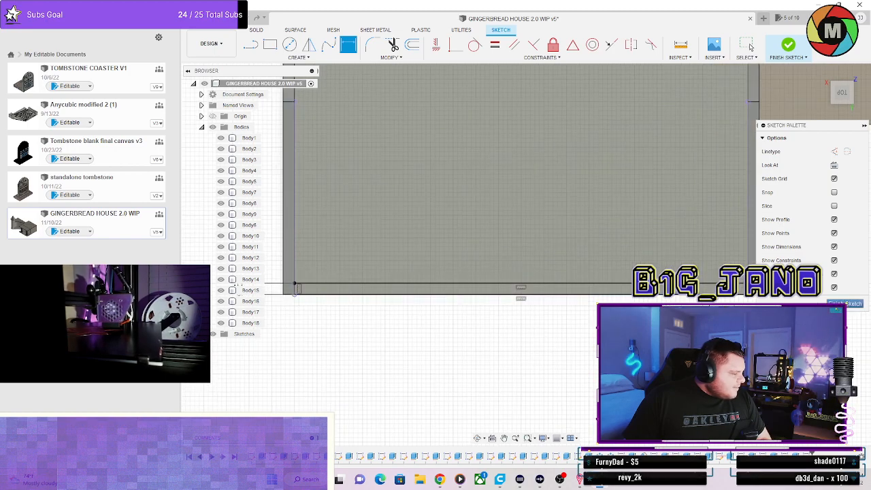
{"action": "left_click", "coordinate": [844, 303]}
Extrude the thin rear rectangle 3 in upward with the Join operation.
{"action": "scroll", "coordinate": [591, 263], "scroll_direction": "down", "scroll_amount": 3}
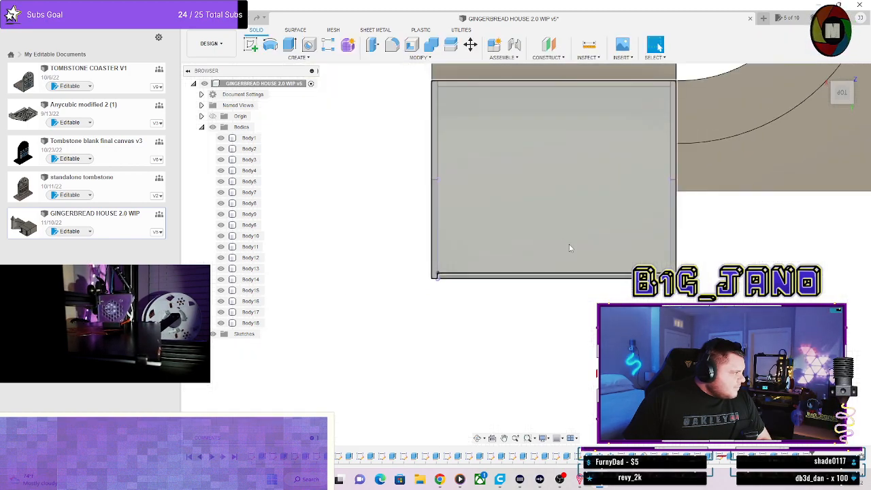
{"action": "left_click", "coordinate": [289, 44]}
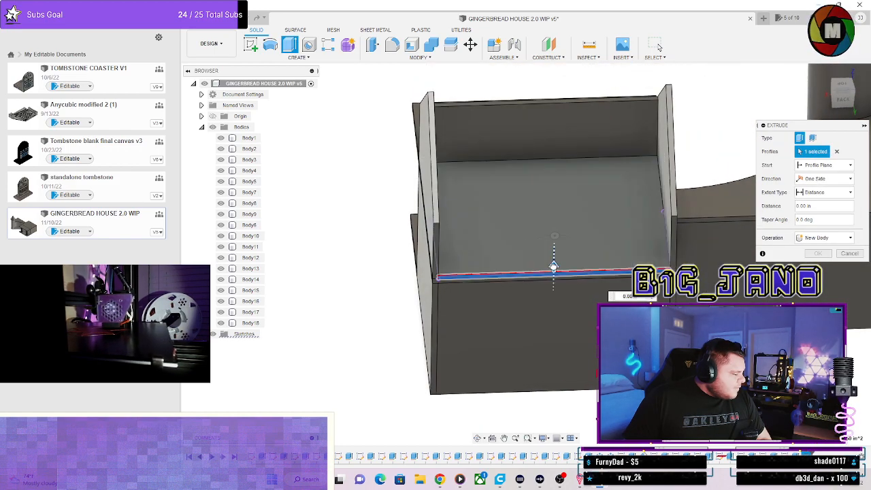
{"action": "left_click_drag", "start_coordinate": [554, 267], "coordinate": [553, 231]}
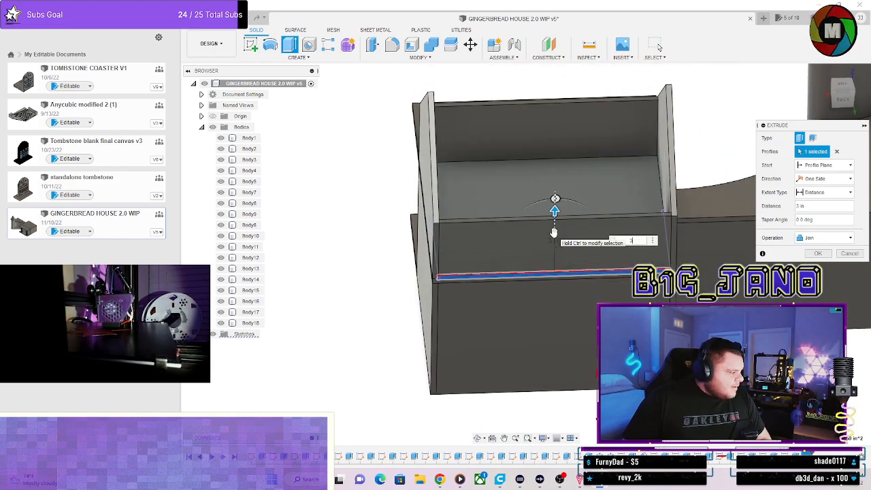
{"action": "key", "text": "Return"}
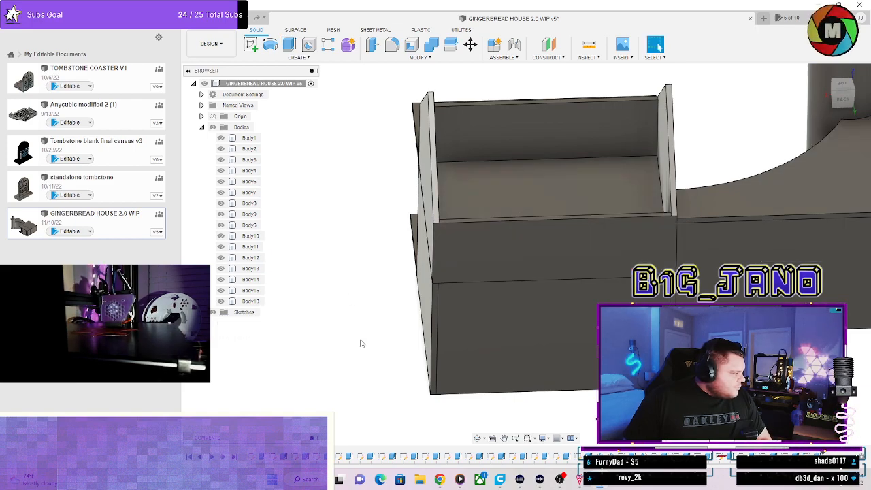
Edit the rear wall's extrusion and change its operation to New Body.
{"action": "right_click", "coordinate": [816, 455]}
{"action": "left_click", "coordinate": [816, 366]}
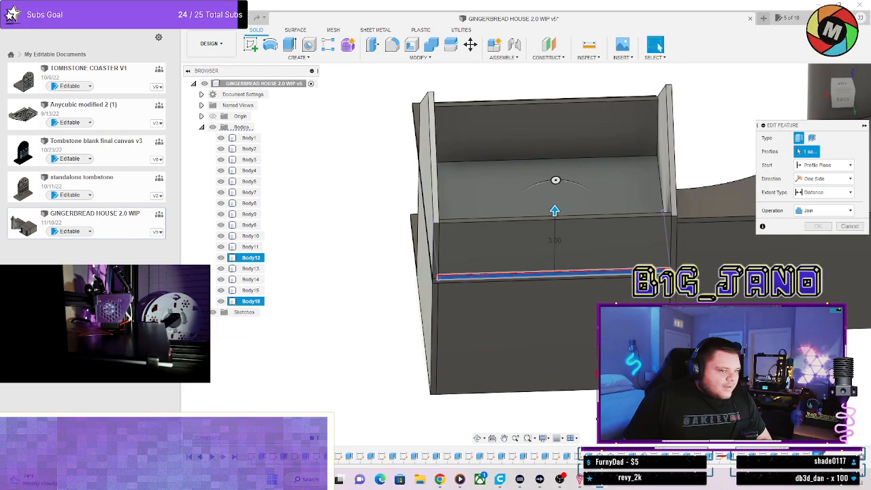
{"action": "left_click", "coordinate": [825, 237]}
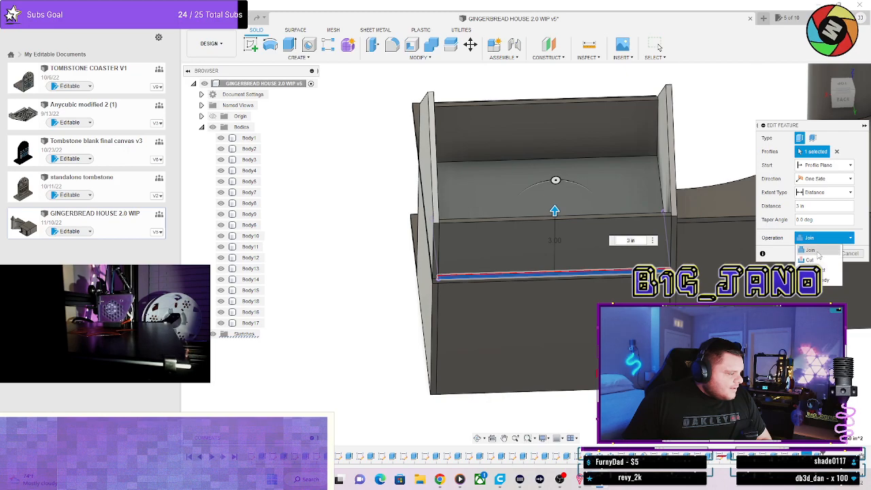
{"action": "left_click", "coordinate": [816, 270]}
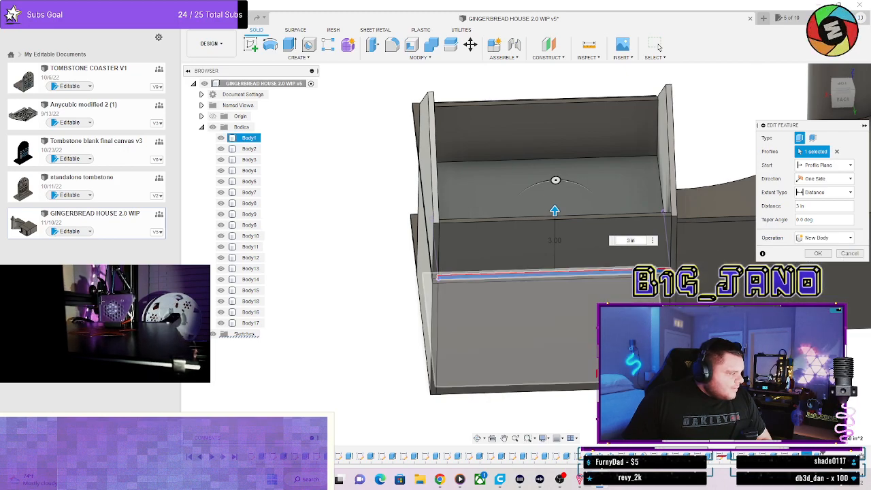
{"action": "left_click", "coordinate": [818, 253]}
Examine the upper storey's walls and gables from the rear, front and side.
{"action": "middle_click_drag", "start_coordinate": [578, 319], "coordinate": [674, 299], "text": "shift"}
{"action": "middle_click_drag", "start_coordinate": [591, 160], "coordinate": [536, 170], "text": "shift"}
{"action": "scroll", "coordinate": [834, 148], "scroll_direction": "up", "scroll_amount": 3}
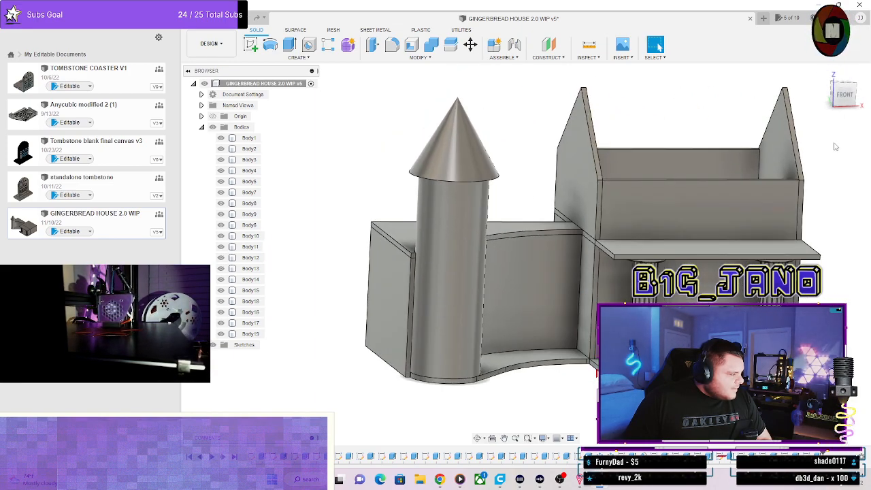
{"action": "middle_click_drag", "start_coordinate": [753, 159], "coordinate": [735, 190], "text": "shift"}
{"action": "left_click", "coordinate": [735, 191]}
{"action": "middle_click_drag", "start_coordinate": [601, 187], "coordinate": [831, 109], "text": "shift"}
Start a sketch on the left gable wall's outer face and project its two sloping edges into it.
{"action": "left_click", "coordinate": [834, 100]}
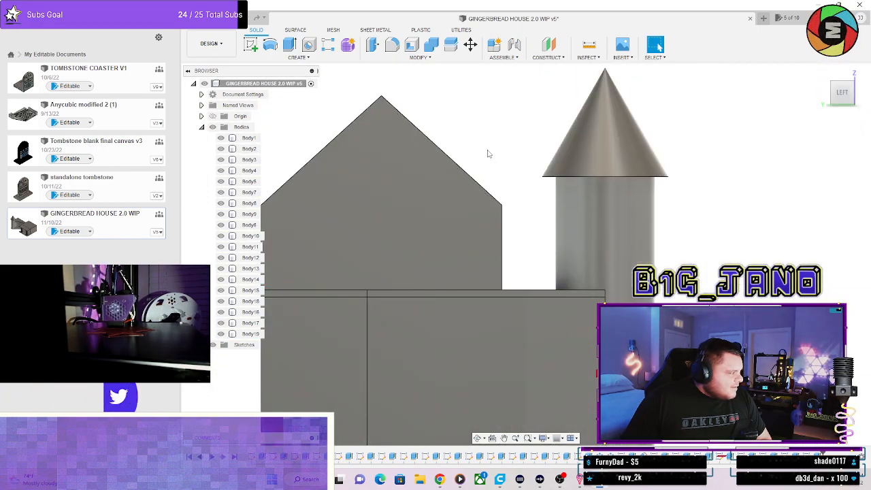
{"action": "scroll", "coordinate": [369, 195], "scroll_direction": "up", "scroll_amount": 5}
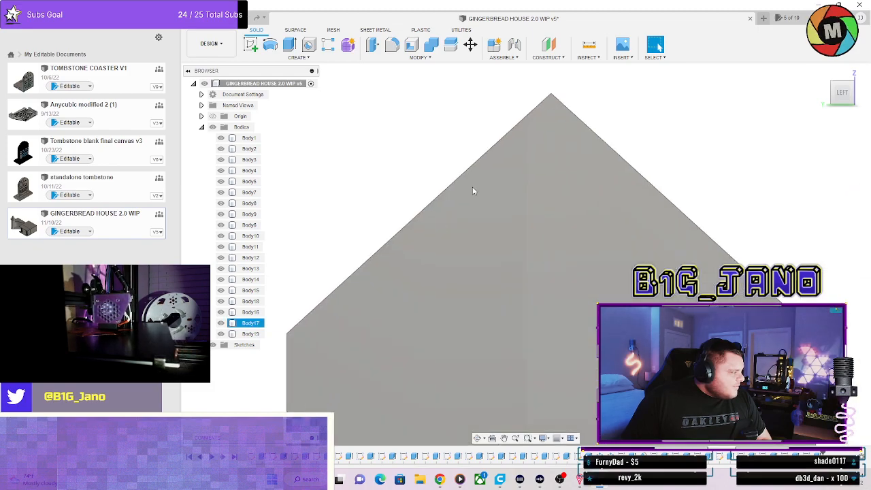
{"action": "left_click", "coordinate": [466, 189]}
{"action": "left_click", "coordinate": [251, 45]}
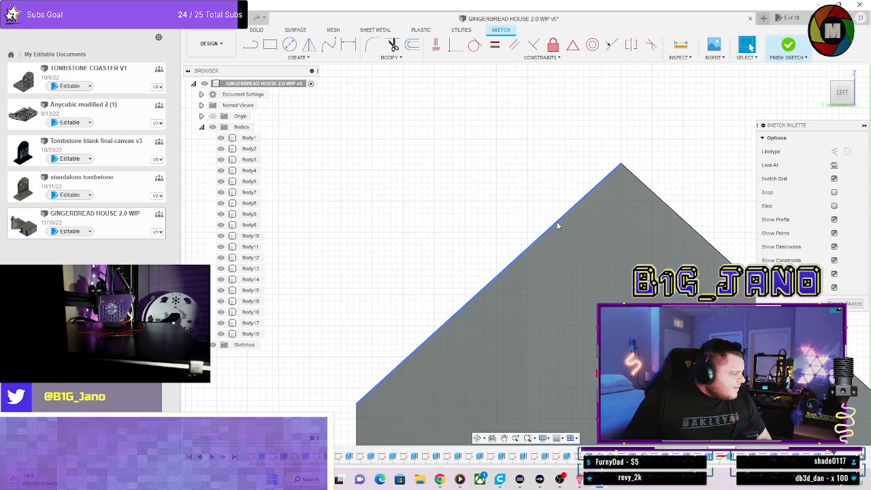
{"action": "key", "text": "p"}
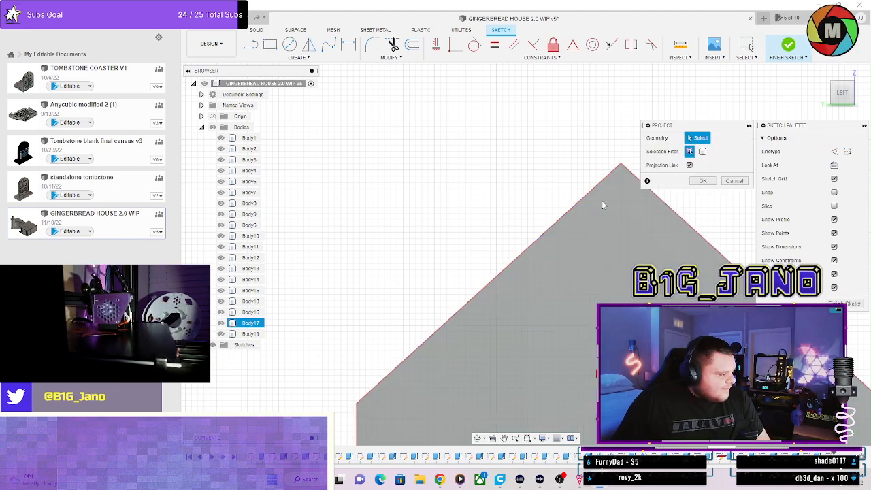
{"action": "left_click", "coordinate": [702, 181]}
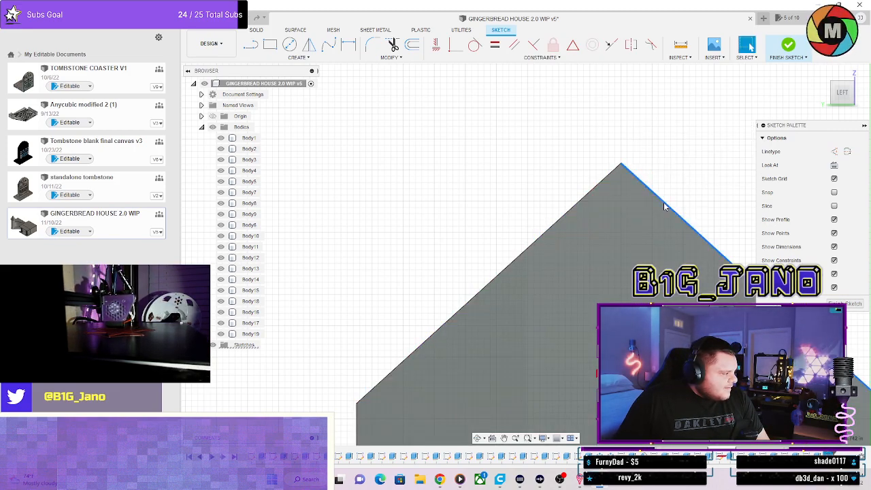
{"action": "key", "text": "p"}
{"action": "left_click", "coordinate": [697, 184]}
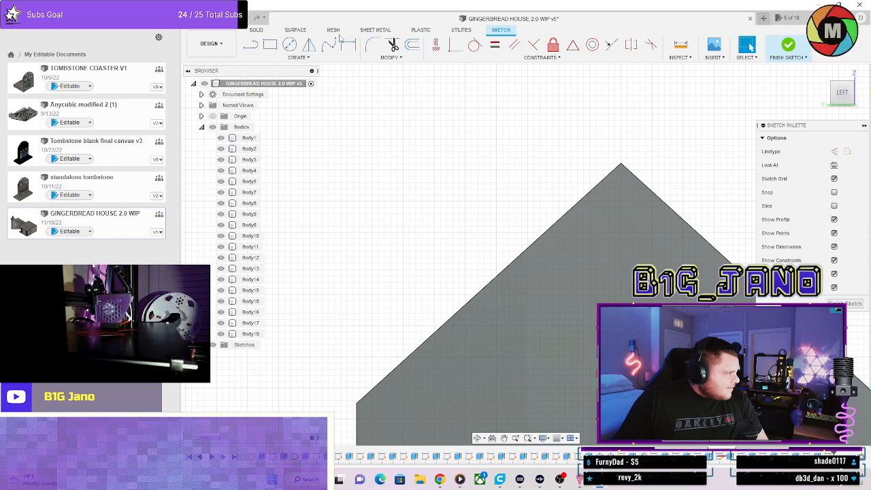
Offset the gable outline outward by 0.25 in with chain selection turned off.
{"action": "left_click", "coordinate": [412, 46]}
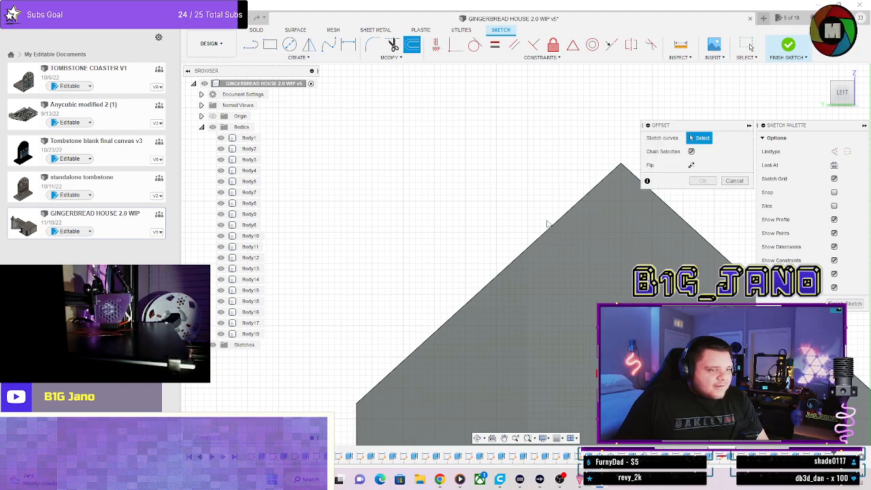
{"action": "left_click", "coordinate": [553, 232]}
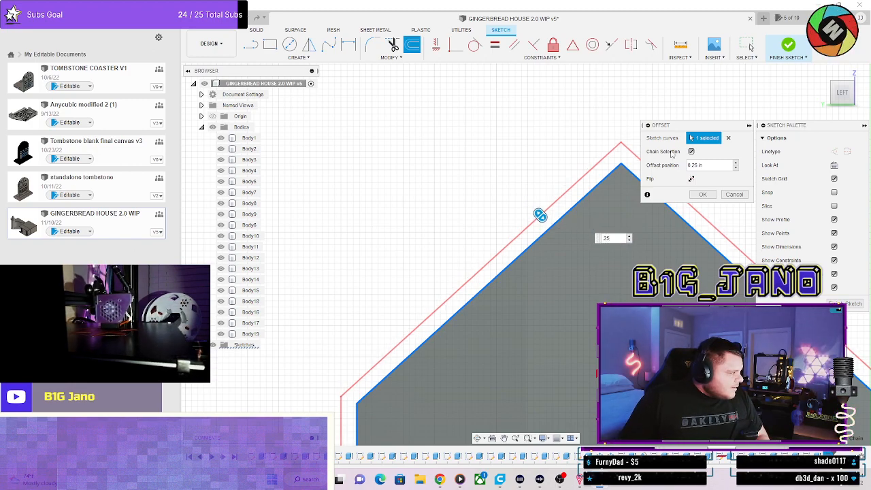
{"action": "scroll", "coordinate": [608, 303], "scroll_direction": "down", "scroll_amount": 5}
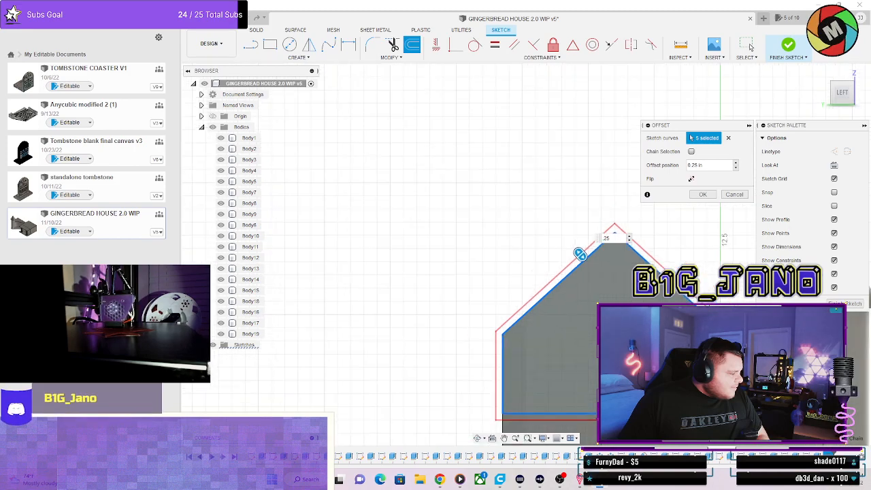
{"action": "scroll", "coordinate": [704, 371], "scroll_direction": "up", "scroll_amount": 3}
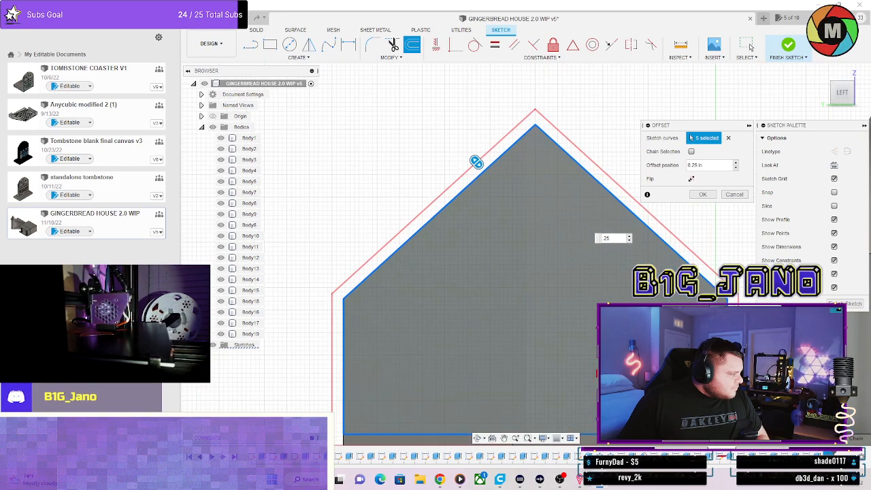
{"action": "scroll", "coordinate": [411, 336], "scroll_direction": "up", "scroll_amount": 2}
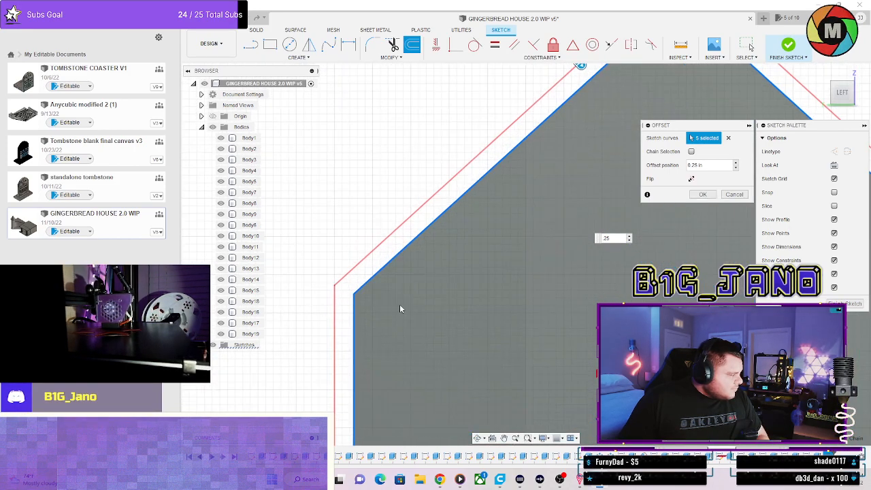
{"action": "left_click", "coordinate": [701, 195]}
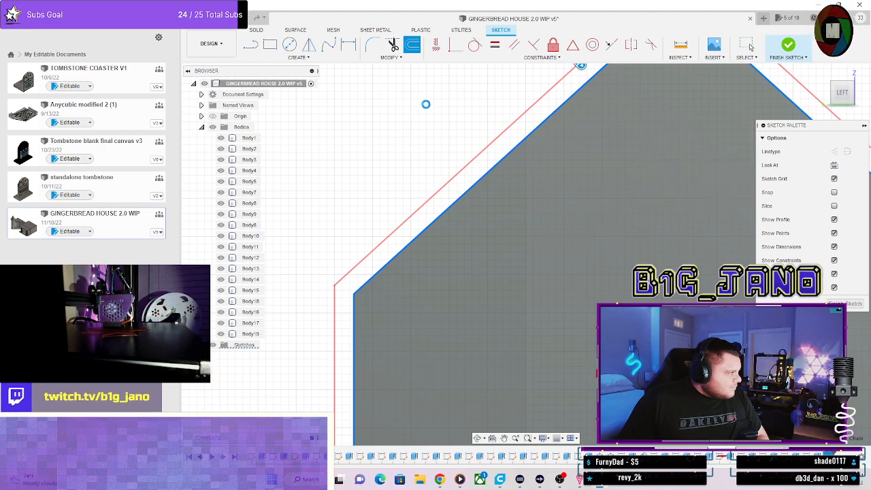
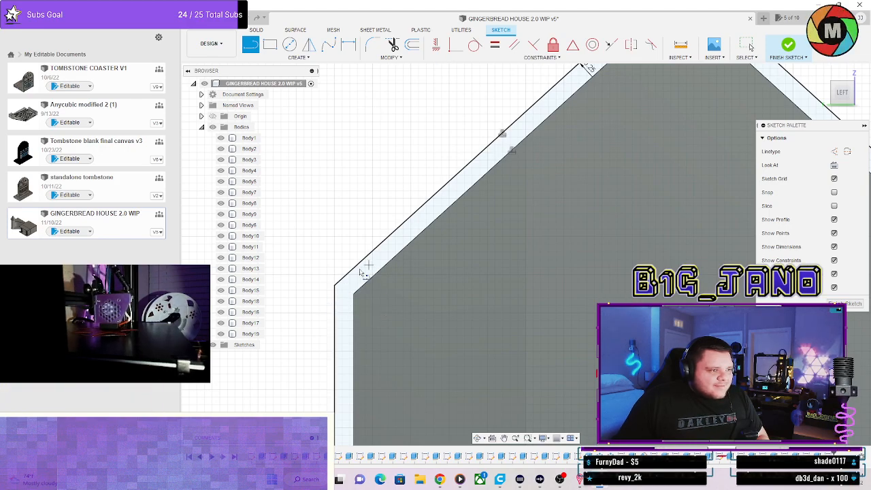
Examine how the offset roof outline meets the upper storey's walls at the eave, in perspective and from the side.
{"action": "middle_click_drag", "start_coordinate": [345, 302], "coordinate": [359, 302], "text": "shift"}
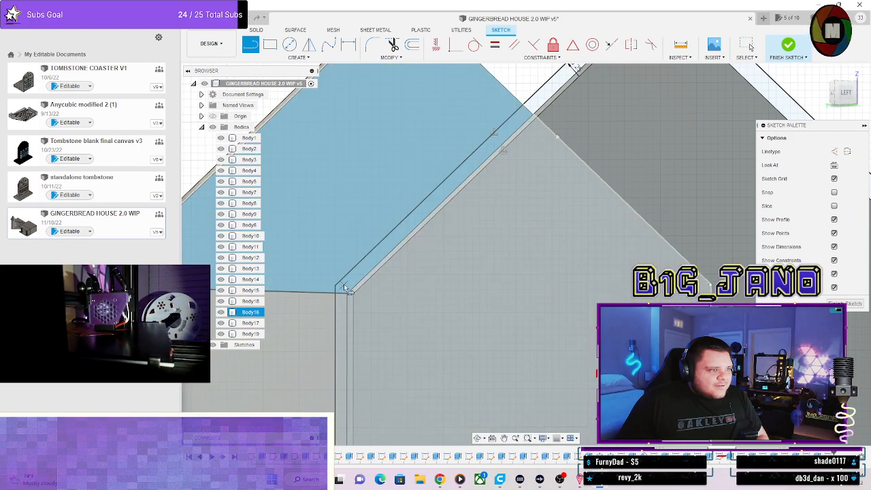
{"action": "mouse_move", "coordinate": [334, 282]}
{"action": "middle_mouse_down", "text": "shift"}
{"action": "mouse_move", "coordinate": [326, 294]}
{"action": "mouse_move", "coordinate": [340, 296]}
{"action": "middle_mouse_up", "text": "shift"}
{"action": "scroll", "coordinate": [335, 300], "scroll_direction": "down", "scroll_amount": 4}
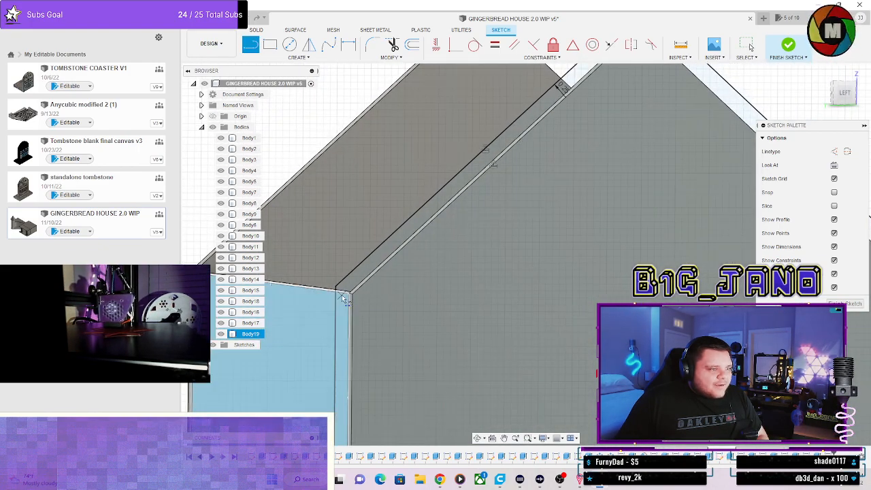
{"action": "scroll", "coordinate": [333, 305], "scroll_direction": "down", "scroll_amount": 3}
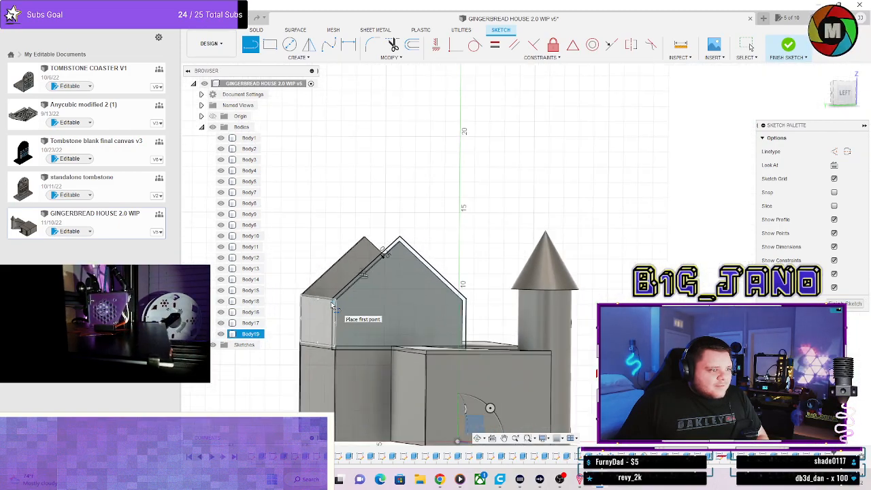
{"action": "scroll", "coordinate": [340, 306], "scroll_direction": "up", "scroll_amount": 5}
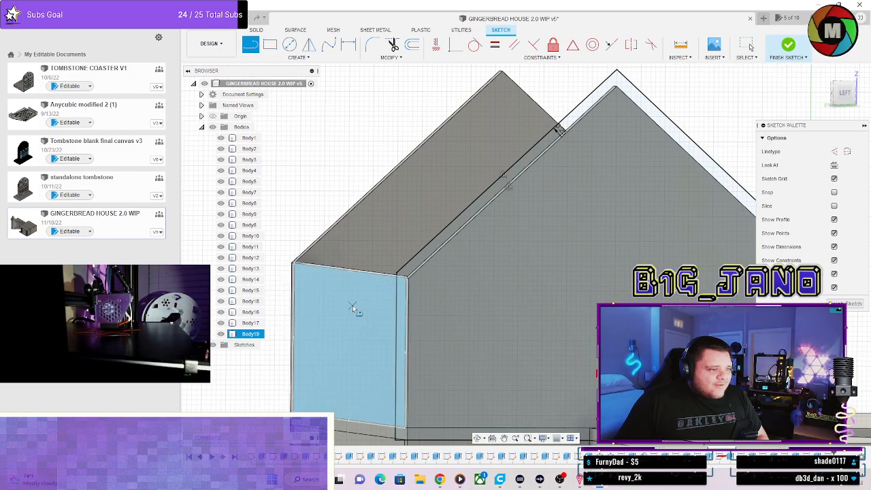
{"action": "scroll", "coordinate": [353, 309], "scroll_direction": "down", "scroll_amount": 2}
{"action": "scroll", "coordinate": [375, 246], "scroll_direction": "down", "scroll_amount": 3}
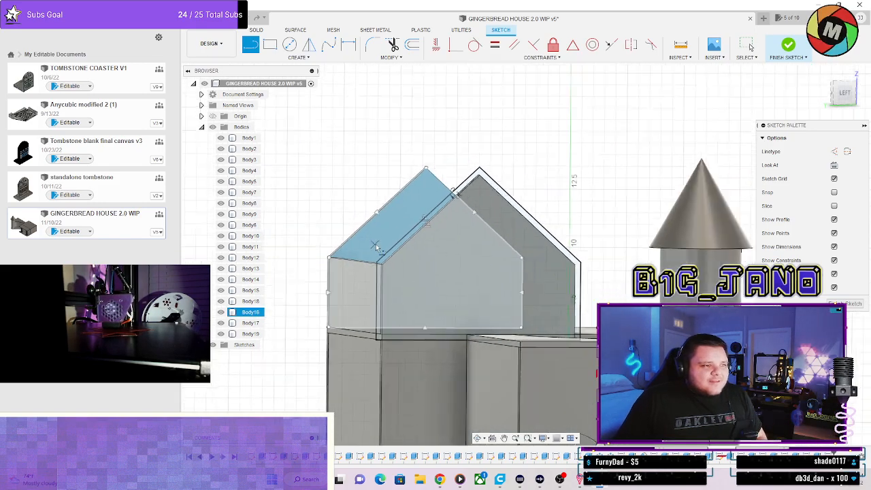
{"action": "scroll", "coordinate": [376, 247], "scroll_direction": "up", "scroll_amount": 3}
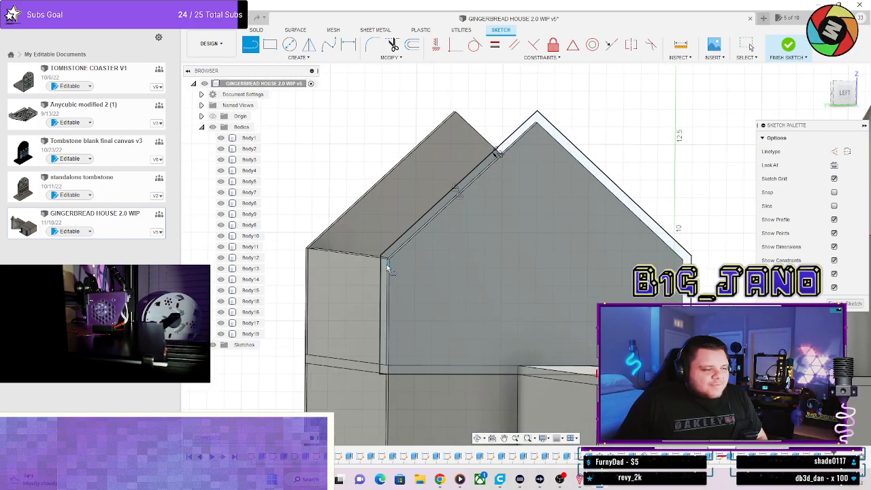
{"action": "left_click", "coordinate": [842, 95]}
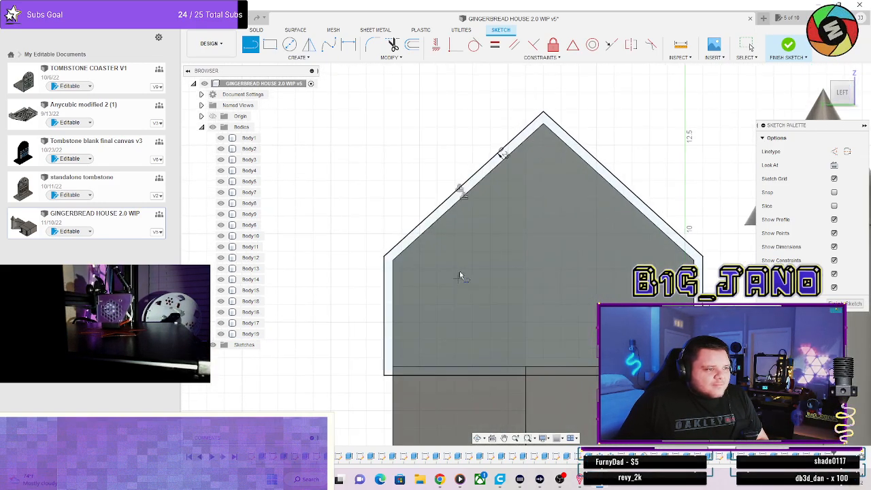
{"action": "scroll", "coordinate": [404, 284], "scroll_direction": "up", "scroll_amount": 5}
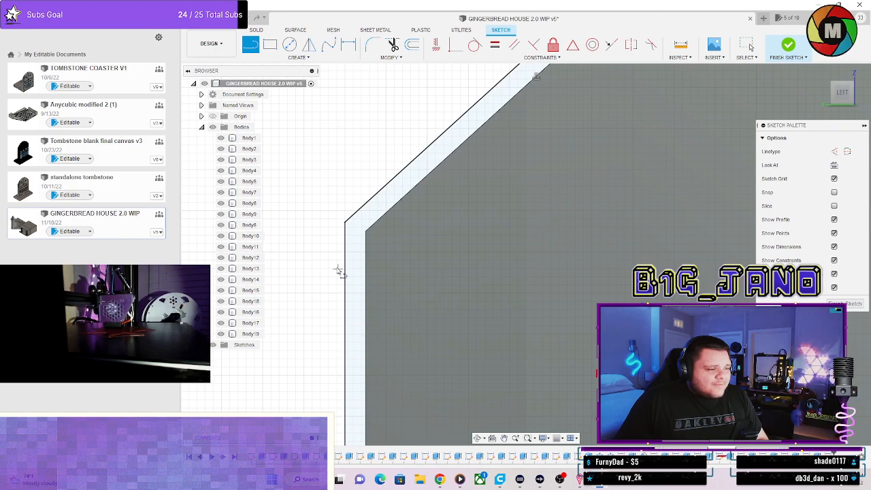
{"action": "left_click", "coordinate": [345, 223]}
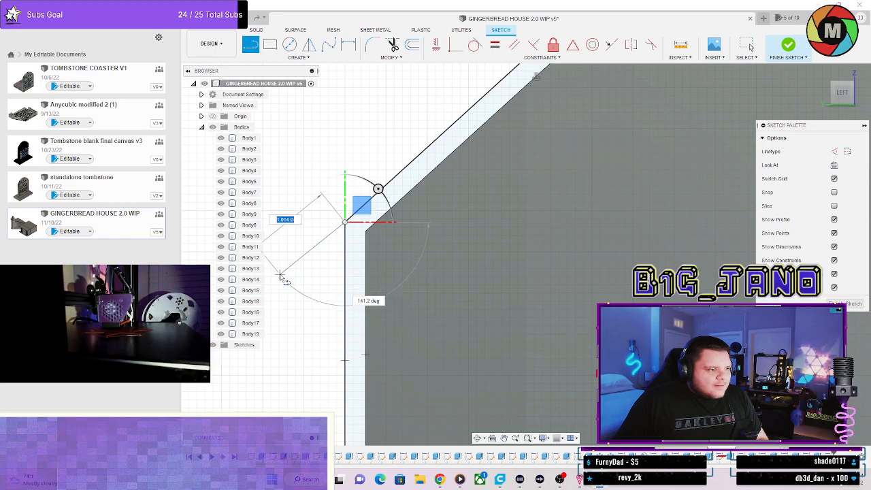
{"action": "key", "text": "Escape"}
Close the roof profile at the left eave with a horizontal line from the wall corner to the offset outline, and trim the outline below it.
{"action": "scroll", "coordinate": [381, 258], "scroll_direction": "down", "scroll_amount": 5}
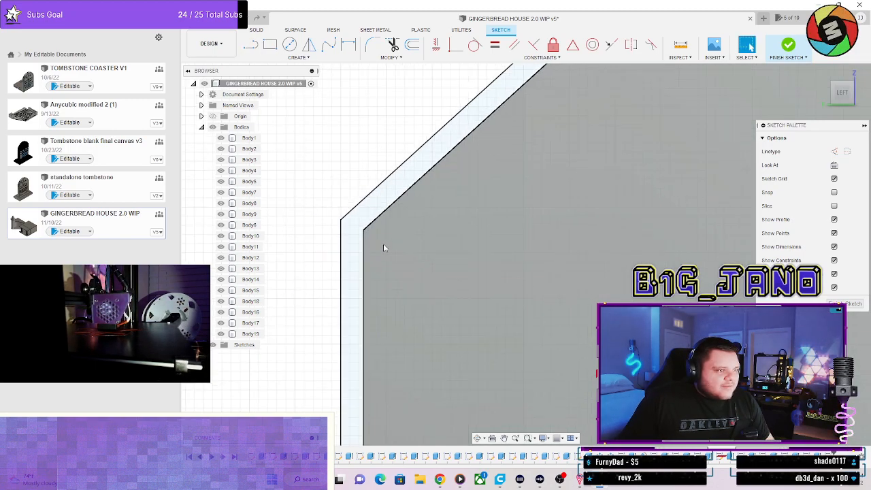
{"action": "scroll", "coordinate": [381, 258], "scroll_direction": "up", "scroll_amount": 4}
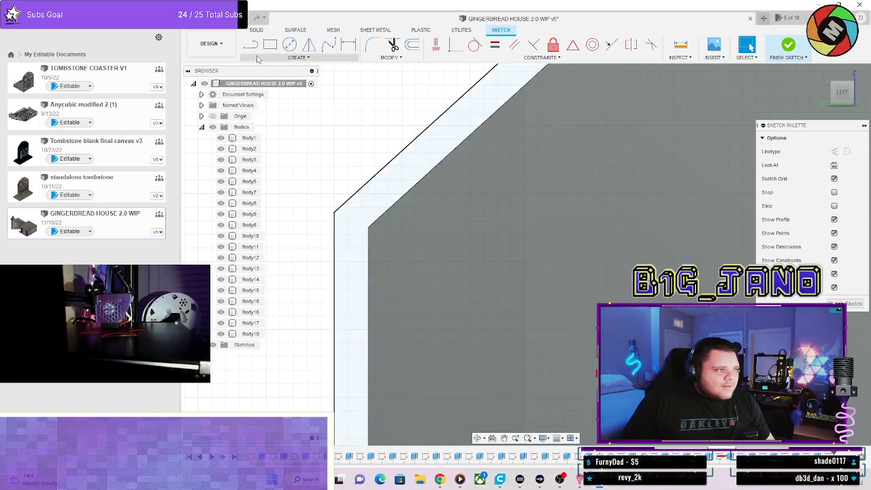
{"action": "key", "text": "l"}
{"action": "left_click", "coordinate": [368, 228]}
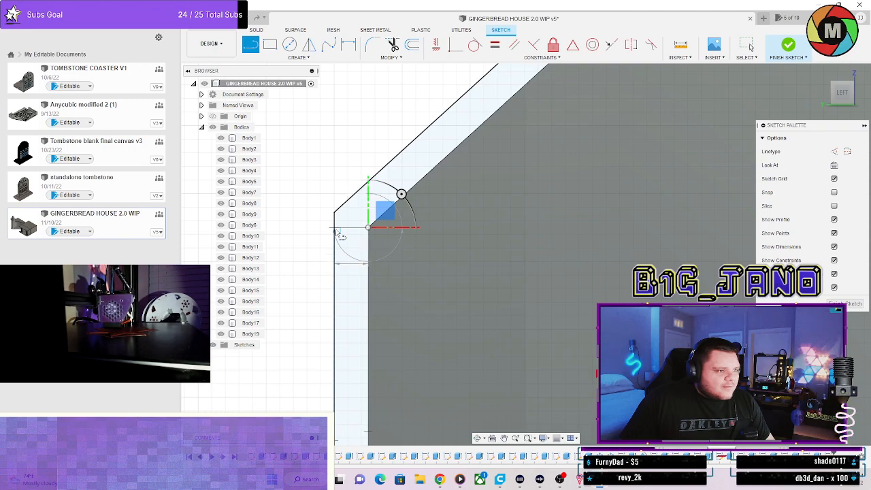
{"action": "left_click", "coordinate": [335, 229]}
{"action": "key", "text": "Escape"}
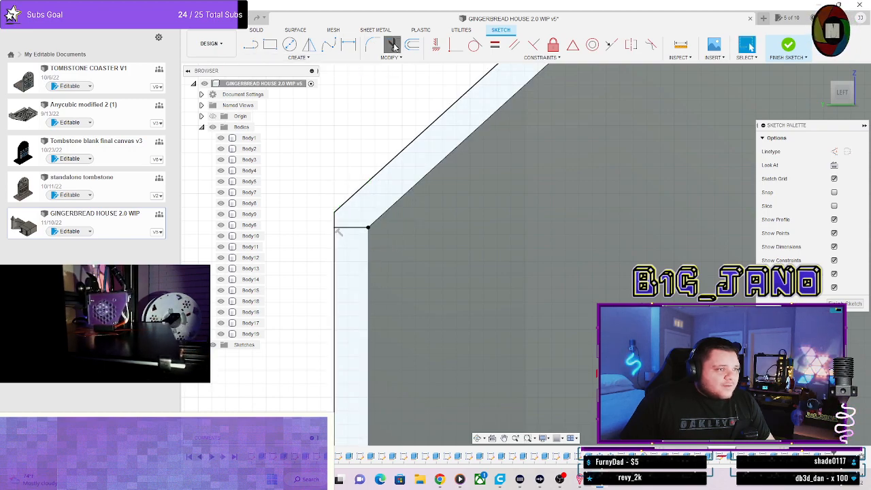
{"action": "left_click", "coordinate": [334, 251]}
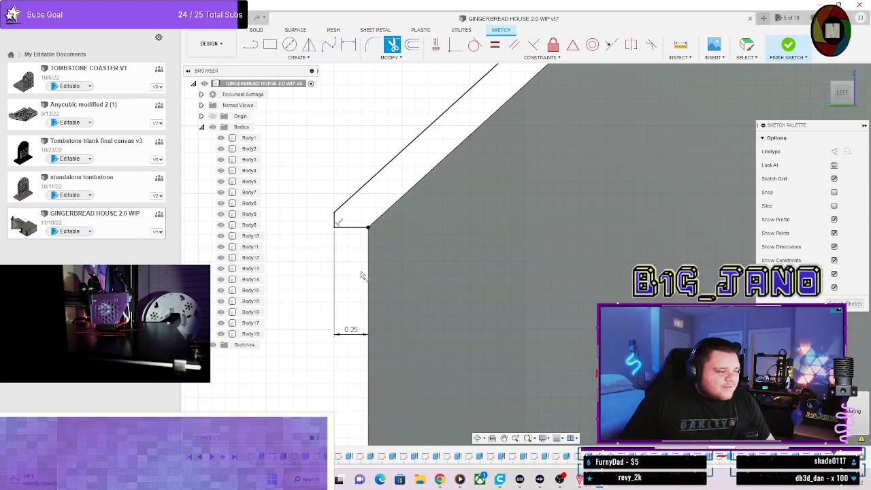
Draw a horizontal line from the gable wall's right eave corner to the outer offset line and trim the offset line below it.
{"action": "scroll", "coordinate": [361, 275], "scroll_direction": "down", "scroll_amount": 5}
{"action": "scroll", "coordinate": [680, 239], "scroll_direction": "up", "scroll_amount": 5}
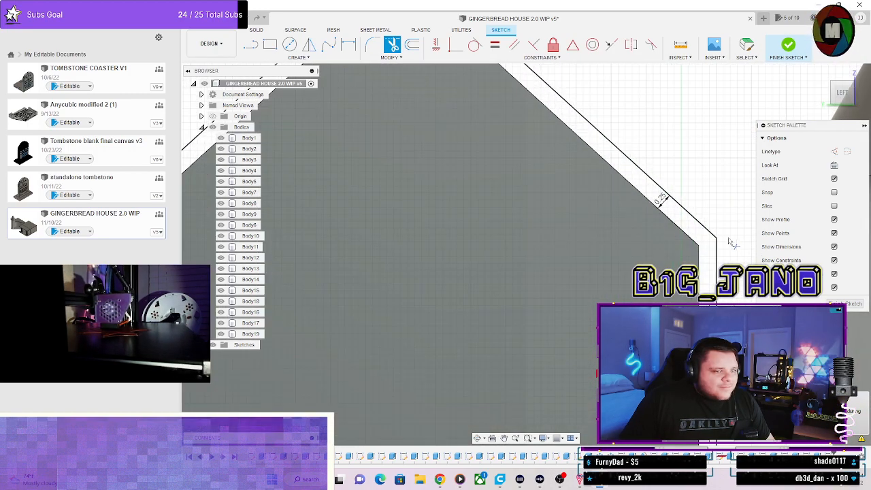
{"action": "scroll", "coordinate": [729, 242], "scroll_direction": "up", "scroll_amount": 5}
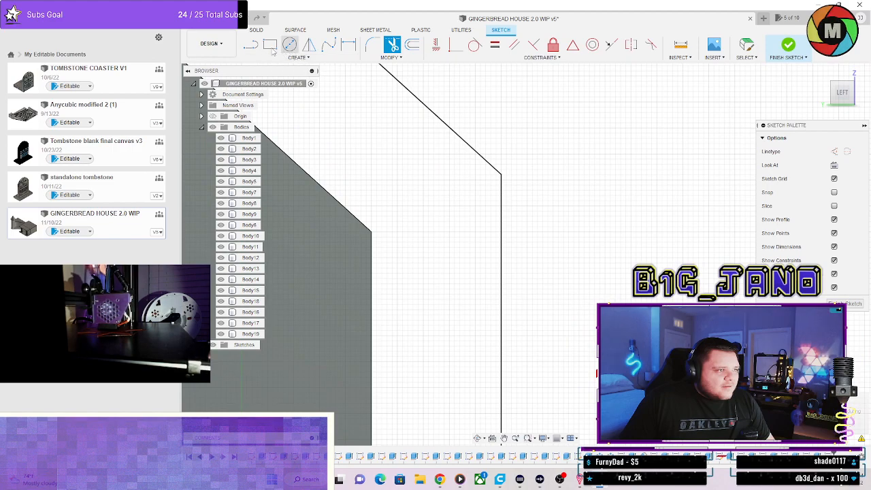
{"action": "left_click", "coordinate": [251, 45]}
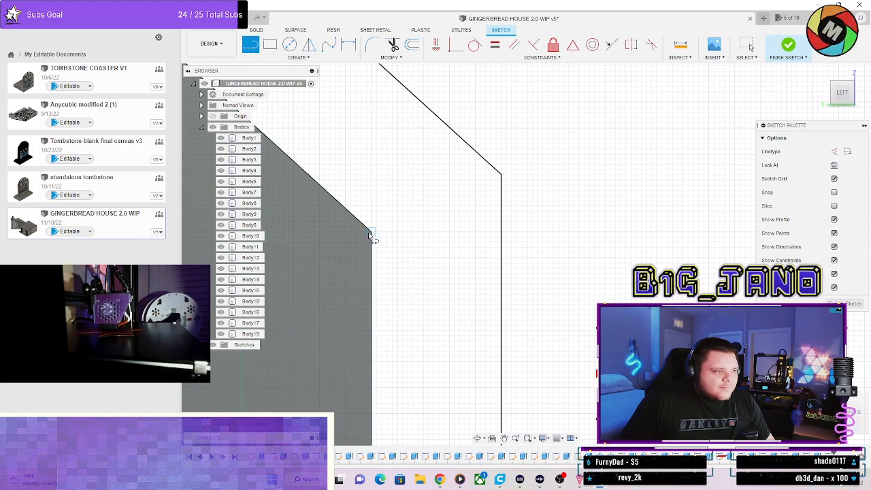
{"action": "left_click", "coordinate": [371, 232]}
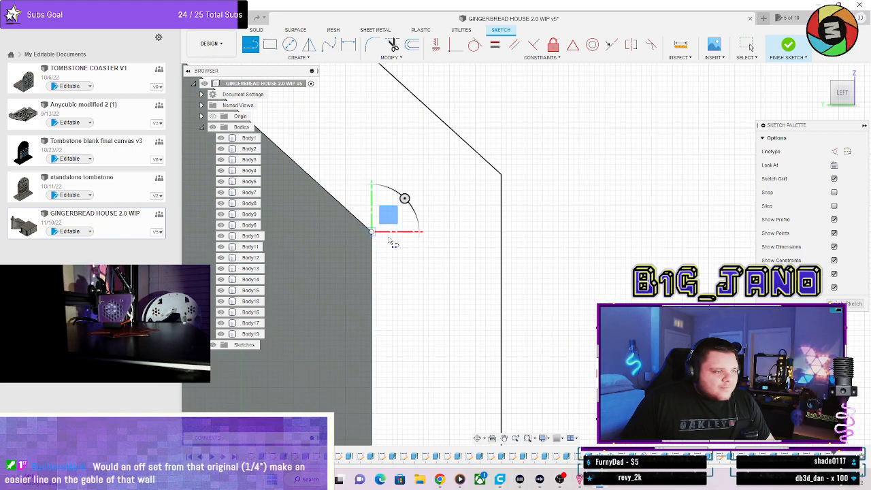
{"action": "left_click", "coordinate": [502, 232]}
{"action": "key", "text": "t"}
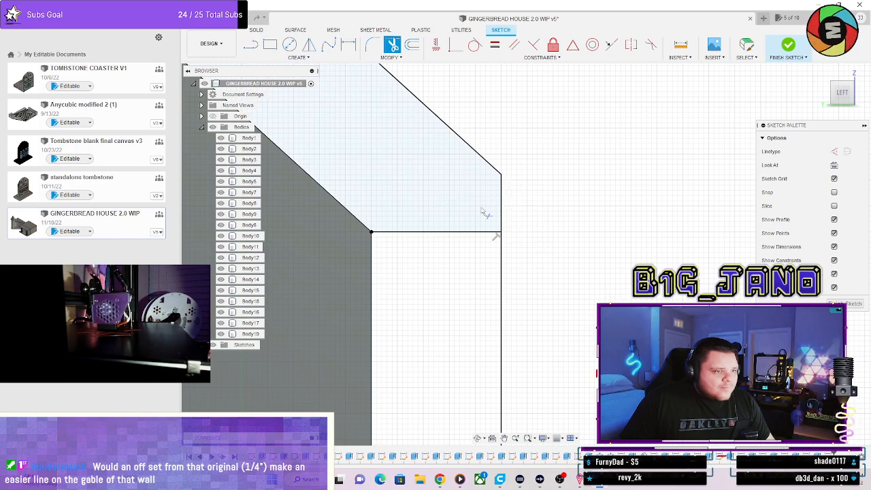
{"action": "scroll", "coordinate": [443, 258], "scroll_direction": "down", "scroll_amount": 8}
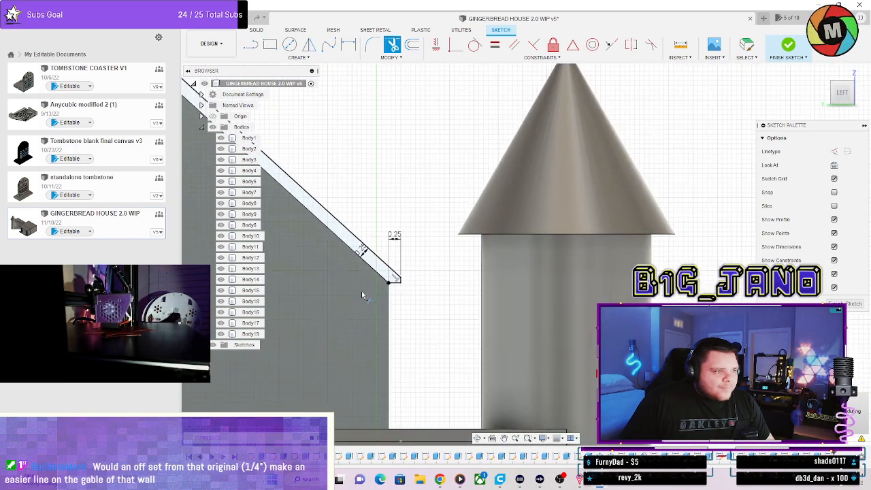
Examine the offset roof outline around the gable and both eave corners from the side and from oblique angles.
{"action": "middle_click_drag", "start_coordinate": [324, 218], "coordinate": [561, 197]}
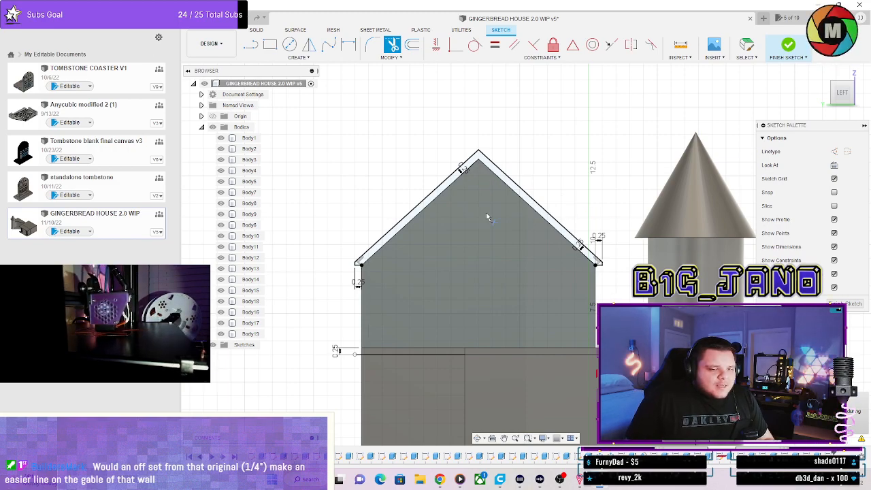
{"action": "scroll", "coordinate": [452, 250], "scroll_direction": "up", "scroll_amount": 3}
{"action": "mouse_move", "coordinate": [426, 230]}
{"action": "middle_mouse_down", "text": "shift"}
{"action": "mouse_move", "coordinate": [503, 244]}
{"action": "mouse_move", "coordinate": [424, 231]}
{"action": "mouse_move", "coordinate": [508, 256]}
{"action": "mouse_move", "coordinate": [460, 252]}
{"action": "mouse_move", "coordinate": [433, 227]}
{"action": "middle_mouse_up", "text": "shift"}
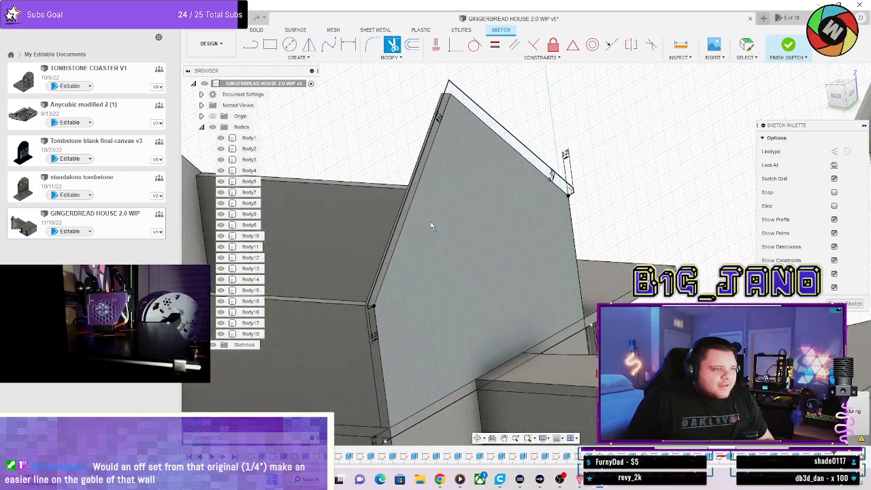
{"action": "middle_click_drag", "start_coordinate": [424, 153], "coordinate": [399, 157], "text": "shift"}
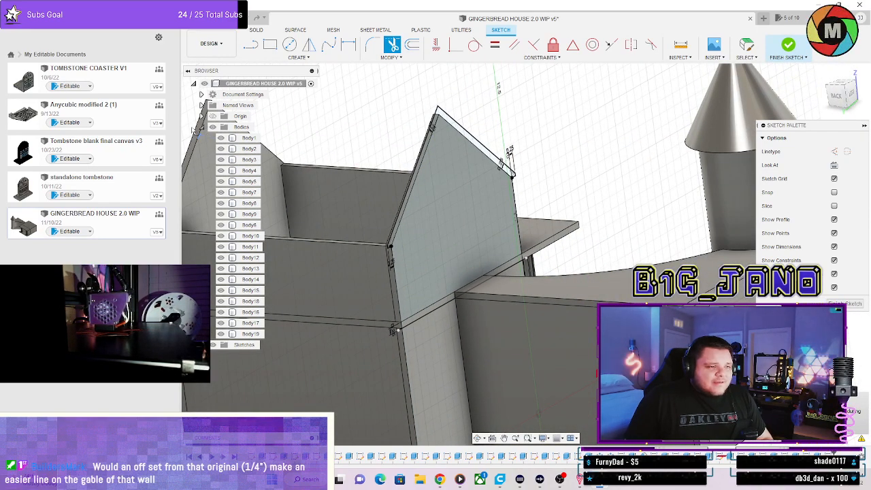
{"action": "scroll", "coordinate": [383, 267], "scroll_direction": "up", "scroll_amount": 10}
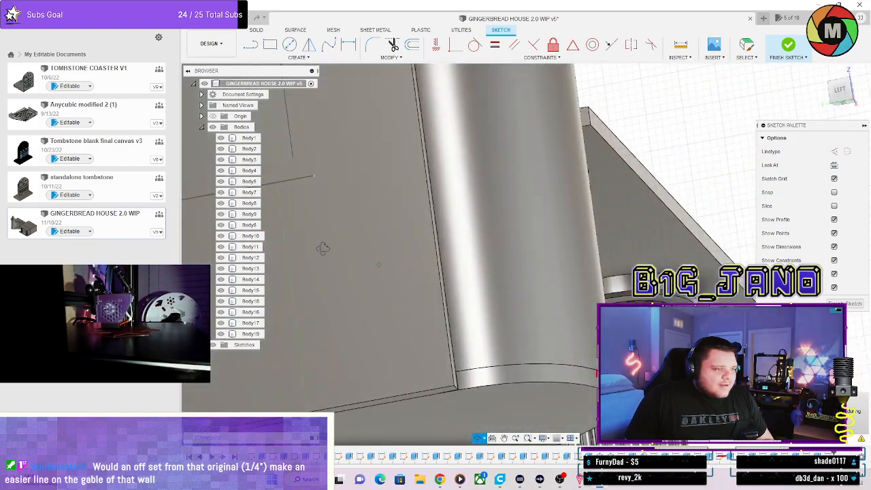
{"action": "key", "text": "t"}
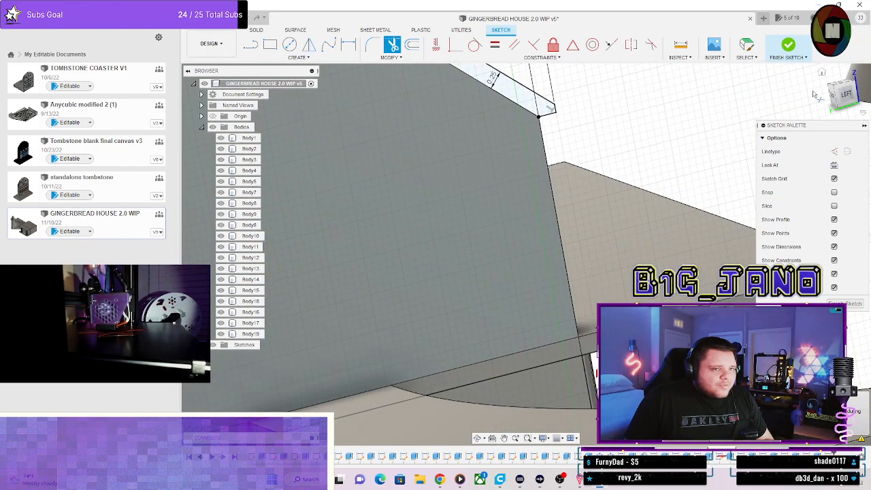
{"action": "left_click", "coordinate": [845, 96]}
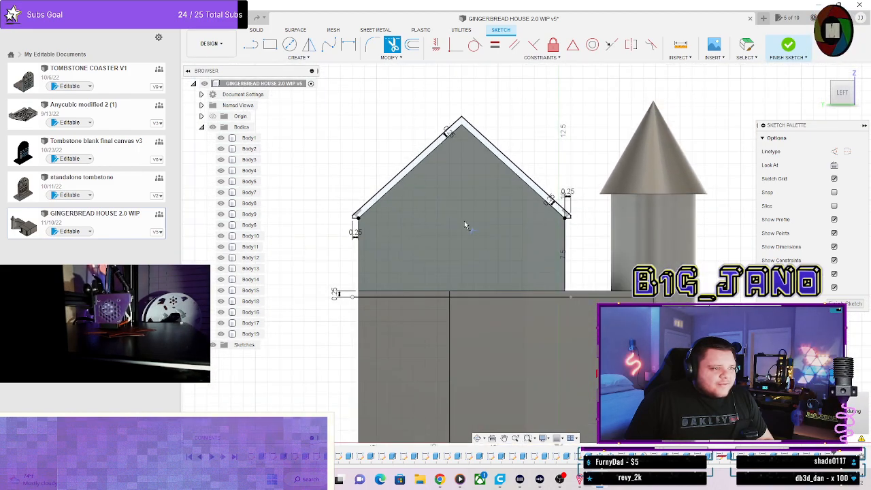
{"action": "scroll", "coordinate": [307, 272], "scroll_direction": "up", "scroll_amount": 3}
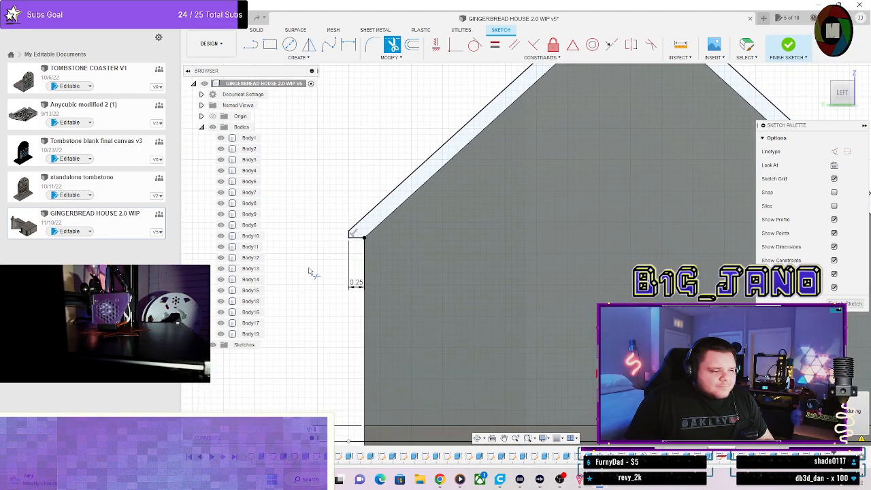
{"action": "scroll", "coordinate": [397, 241], "scroll_direction": "up", "scroll_amount": 1}
{"action": "scroll", "coordinate": [388, 239], "scroll_direction": "down", "scroll_amount": 5}
{"action": "mouse_move", "coordinate": [446, 204]}
{"action": "middle_mouse_down", "text": "shift"}
{"action": "mouse_move", "coordinate": [435, 226]}
{"action": "mouse_move", "coordinate": [477, 207]}
{"action": "mouse_move", "coordinate": [434, 209]}
{"action": "middle_mouse_up", "text": "shift"}
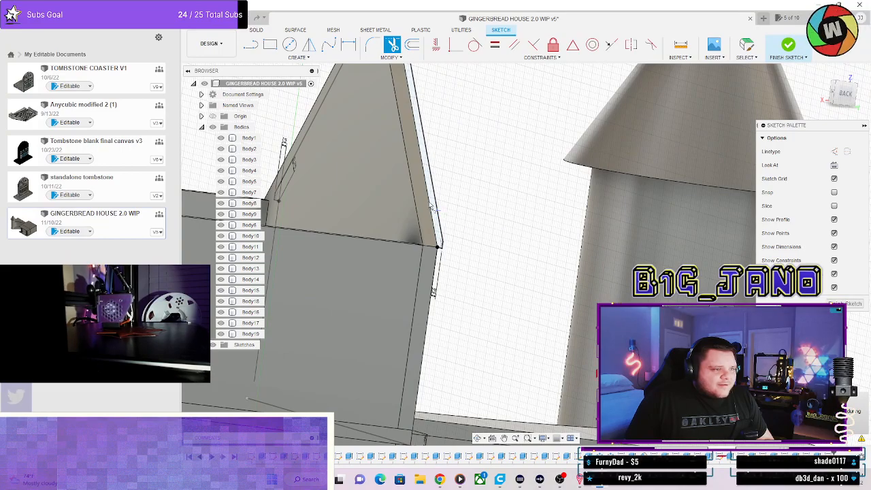
{"action": "scroll", "coordinate": [421, 191], "scroll_direction": "up", "scroll_amount": 3}
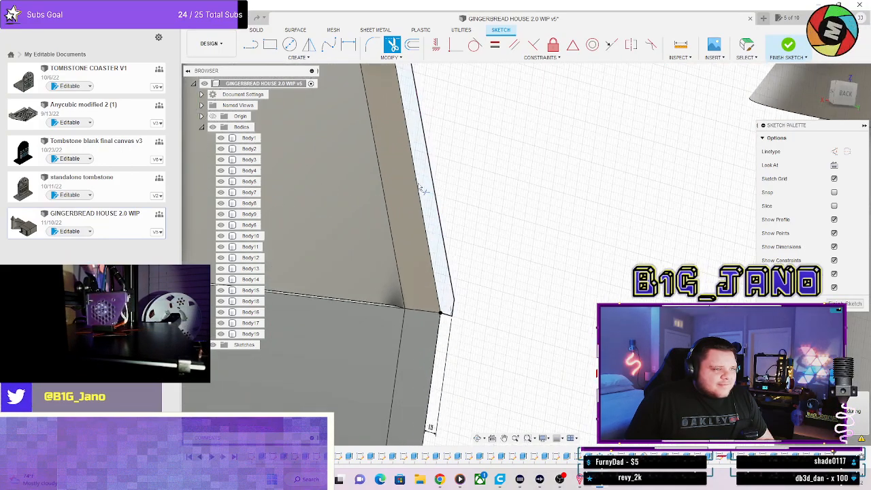
{"action": "scroll", "coordinate": [422, 204], "scroll_direction": "up", "scroll_amount": 1}
{"action": "scroll", "coordinate": [435, 231], "scroll_direction": "down", "scroll_amount": 2}
{"action": "mouse_move", "coordinate": [435, 232]}
{"action": "middle_mouse_down", "text": "shift"}
{"action": "mouse_move", "coordinate": [460, 242]}
{"action": "mouse_move", "coordinate": [431, 247]}
{"action": "middle_mouse_up", "text": "shift"}
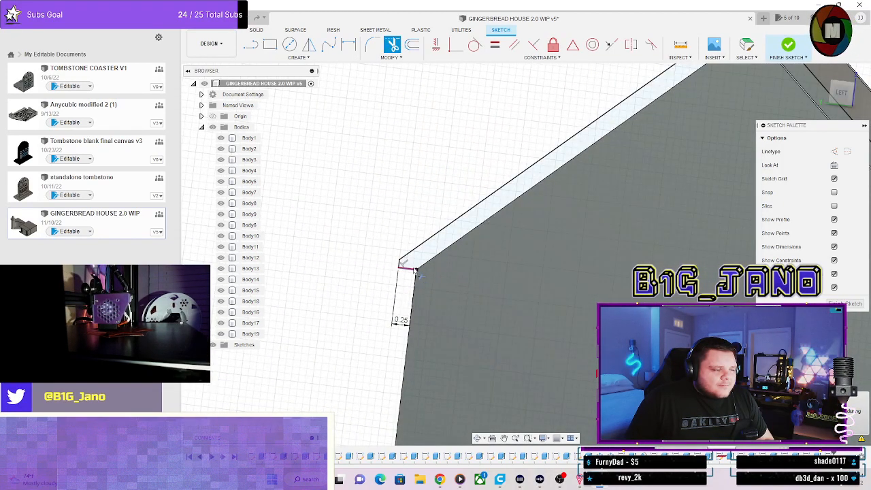
Draw a 1.5 in line outward from the left eave's outer corner, continuing the slope of the outer roof line.
{"action": "left_click", "coordinate": [842, 95]}
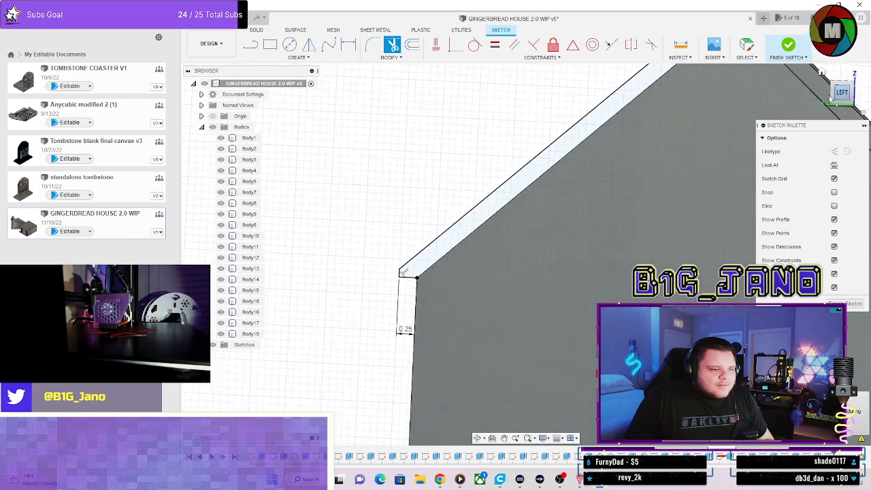
{"action": "left_click", "coordinate": [250, 45]}
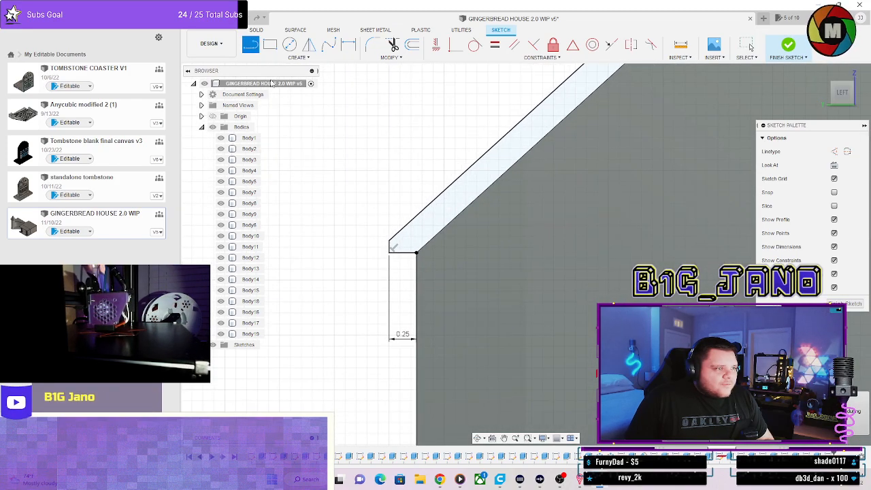
{"action": "left_click", "coordinate": [391, 243]}
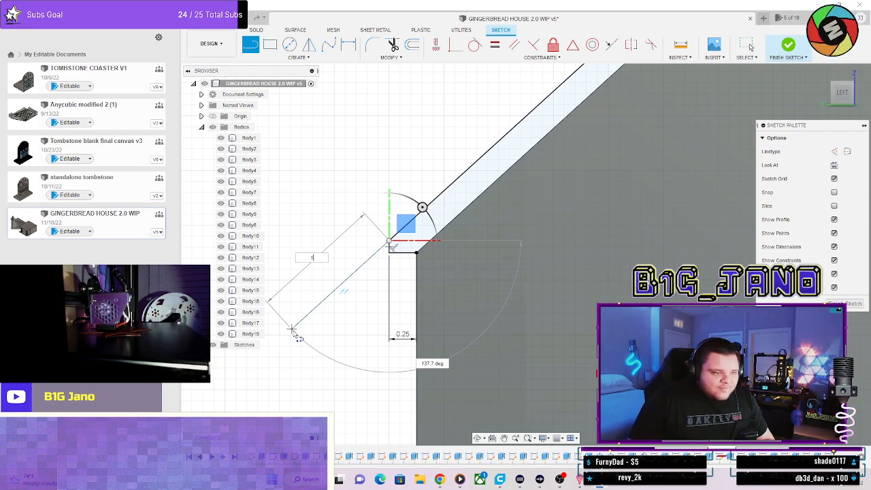
{"action": "type", "text": "1.5"}
{"action": "key", "text": "Tab"}
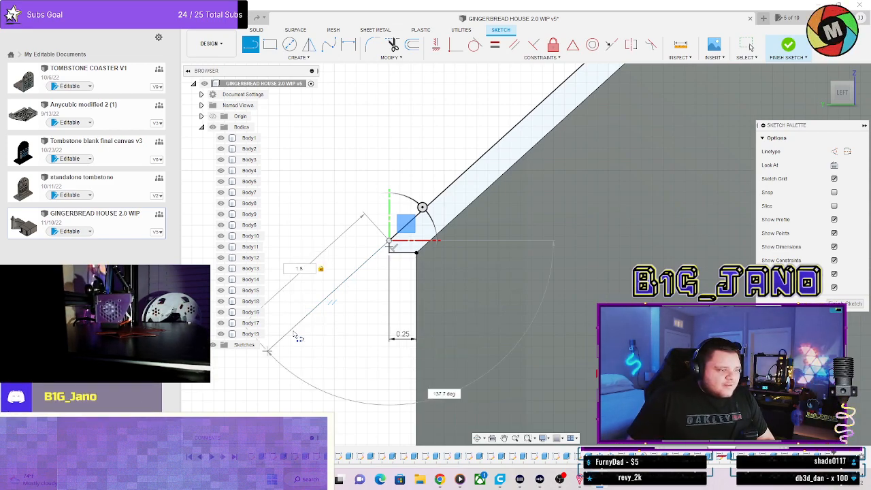
{"action": "key", "text": "Return"}
{"action": "key", "text": "Escape"}
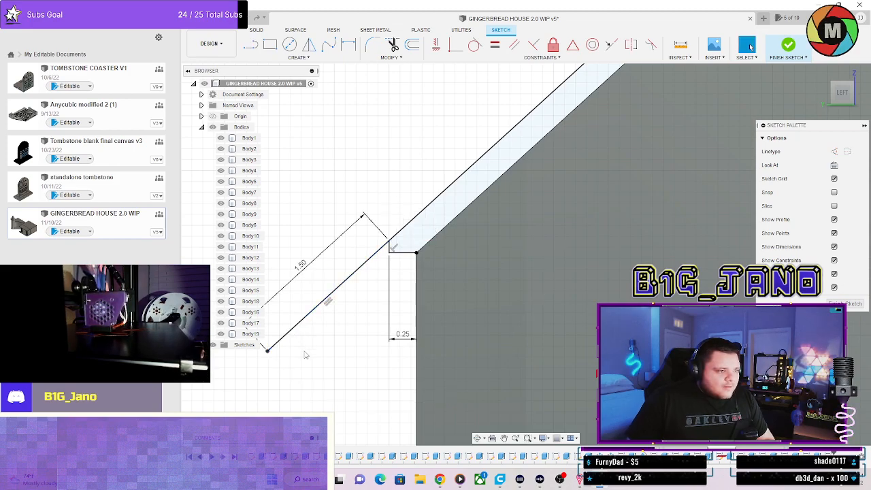
Draw the left overhang's lower edge from the wall corner parallel to the roof slope and close its end with a horizontal line.
{"action": "key", "text": "l"}
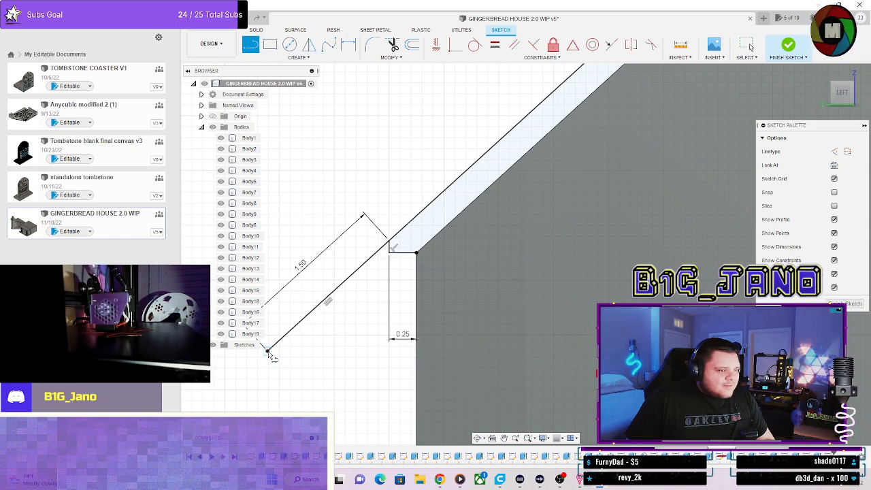
{"action": "left_click", "coordinate": [417, 253]}
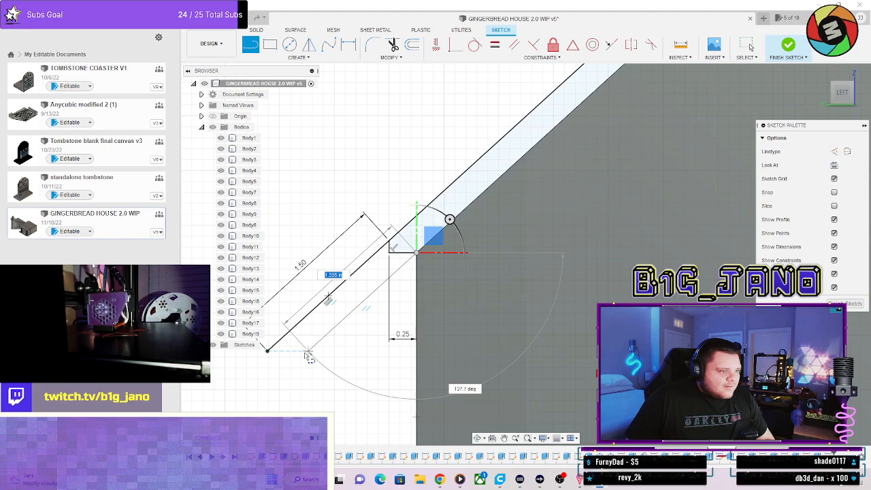
{"action": "left_click", "coordinate": [308, 351]}
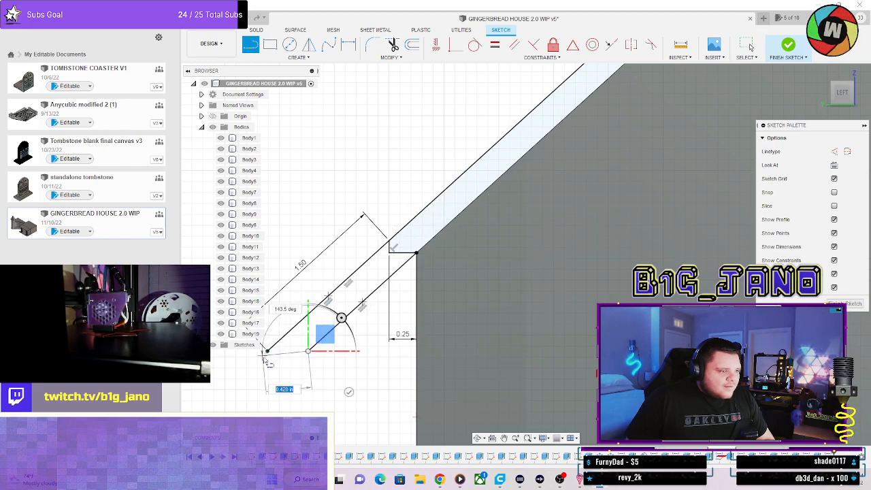
{"action": "left_click", "coordinate": [268, 352]}
{"action": "key", "text": "Escape"}
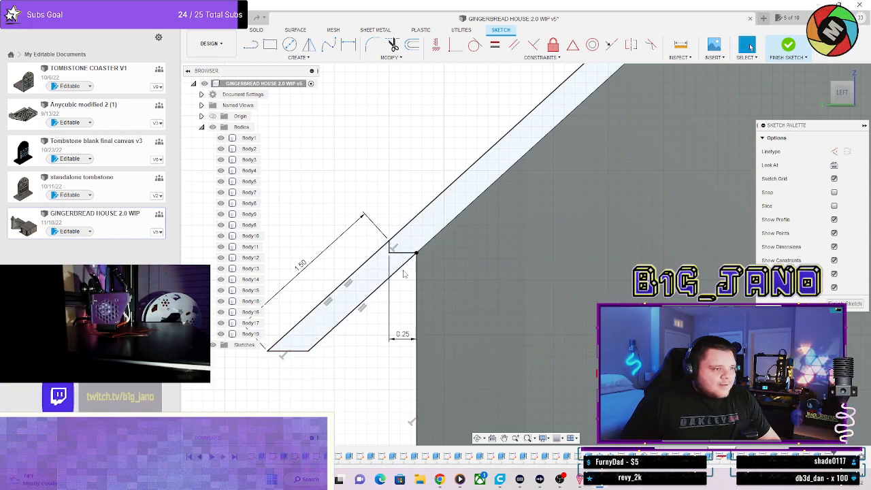
Trim the old short vertical and horizontal eave lines inside the left overhang so it joins the roof strip.
{"action": "scroll", "coordinate": [398, 259], "scroll_direction": "up", "scroll_amount": 2}
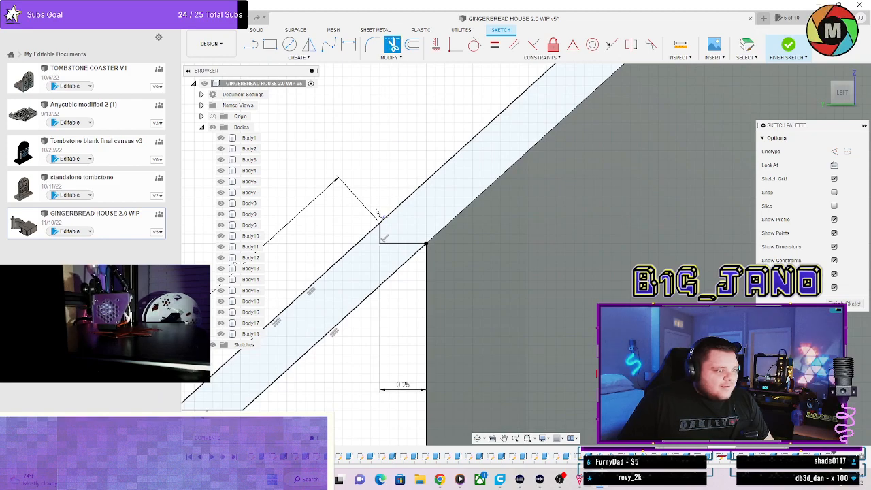
{"action": "scroll", "coordinate": [490, 292], "scroll_direction": "down", "scroll_amount": 5}
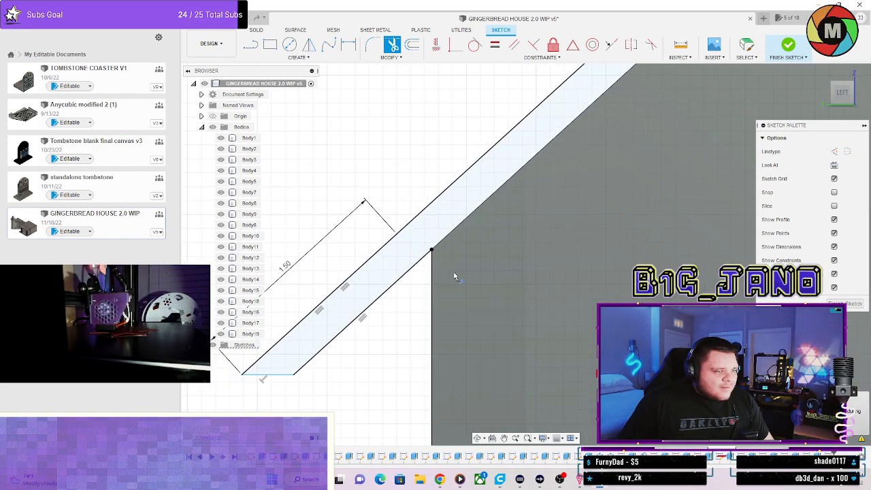
{"action": "scroll", "coordinate": [548, 301], "scroll_direction": "down", "scroll_amount": 3}
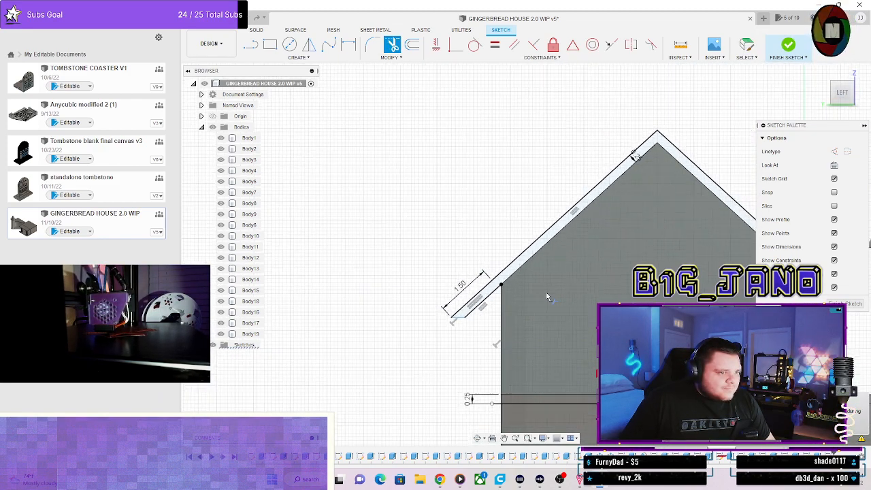
Examine the extended left overhang against the house walls and the right eave in the side and angled views.
{"action": "scroll", "coordinate": [528, 300], "scroll_direction": "up", "scroll_amount": 3}
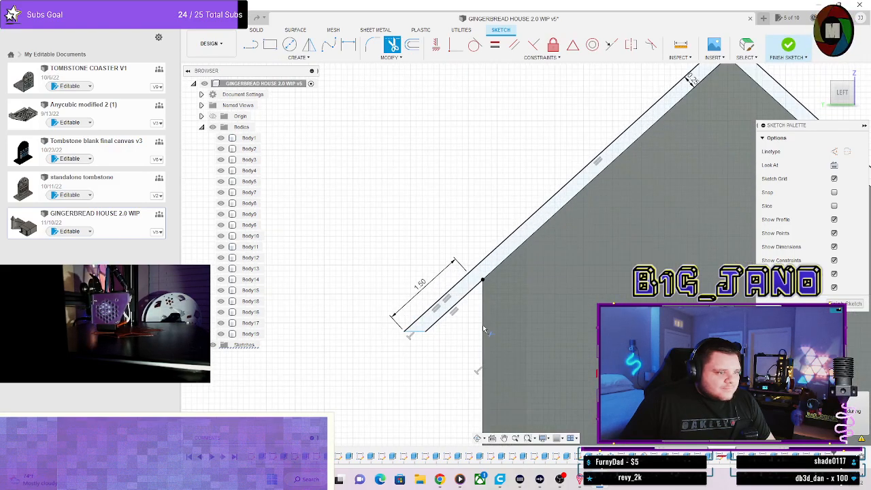
{"action": "scroll", "coordinate": [483, 329], "scroll_direction": "up", "scroll_amount": 2}
{"action": "scroll", "coordinate": [482, 326], "scroll_direction": "down", "scroll_amount": 5}
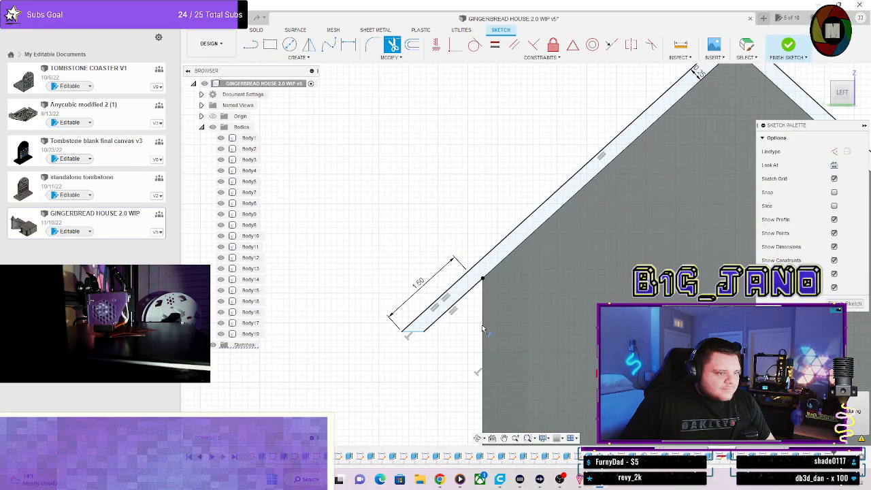
{"action": "mouse_move", "coordinate": [481, 332]}
{"action": "middle_mouse_down", "text": "shift"}
{"action": "mouse_move", "coordinate": [520, 334]}
{"action": "mouse_move", "coordinate": [503, 325]}
{"action": "middle_mouse_up", "text": "shift"}
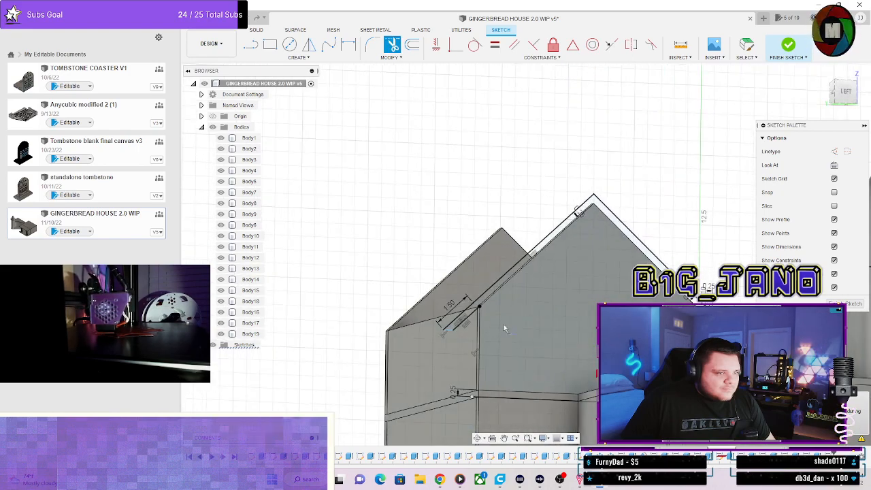
{"action": "scroll", "coordinate": [597, 293], "scroll_direction": "down", "scroll_amount": 2}
{"action": "left_click", "coordinate": [844, 93]}
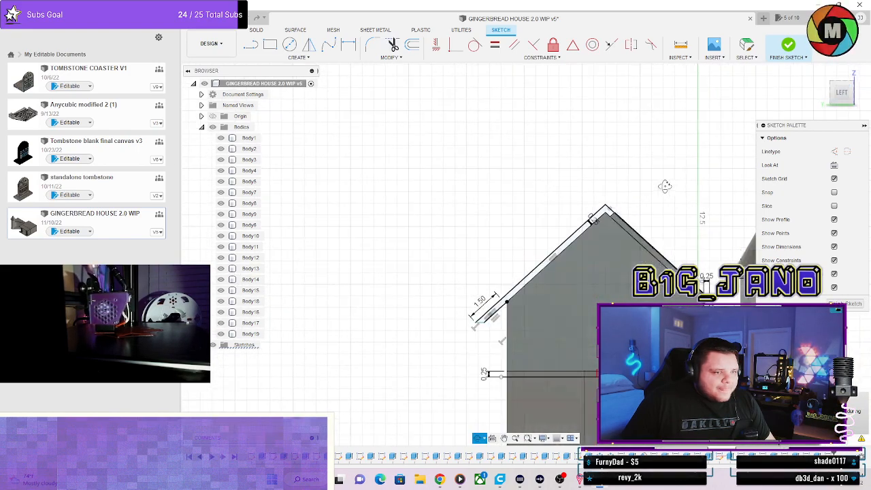
{"action": "middle_click_drag", "start_coordinate": [665, 186], "coordinate": [822, 107], "text": "shift"}
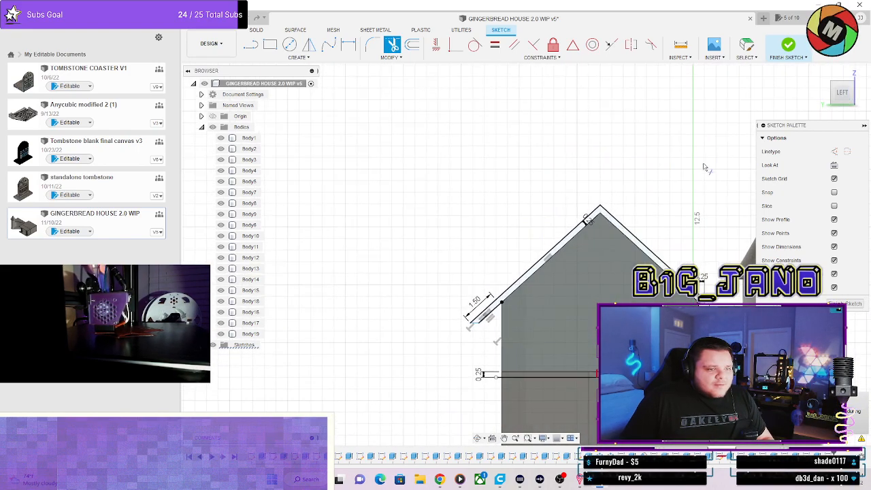
{"action": "scroll", "coordinate": [450, 253], "scroll_direction": "up", "scroll_amount": 6}
{"action": "scroll", "coordinate": [450, 253], "scroll_direction": "down", "scroll_amount": 5}
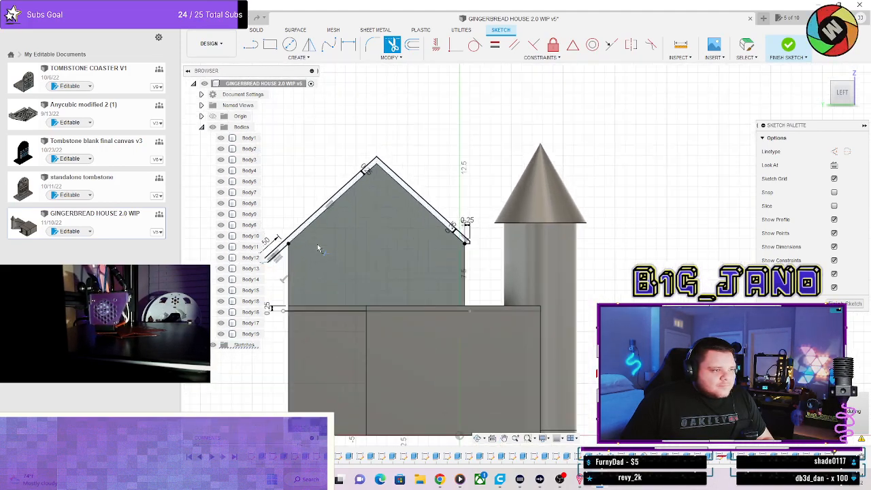
{"action": "scroll", "coordinate": [299, 252], "scroll_direction": "up", "scroll_amount": 4}
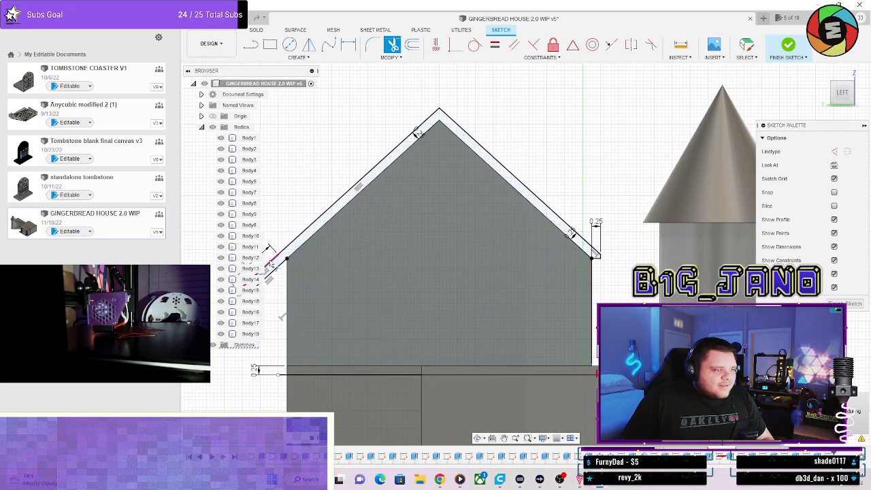
Draw a vertical line from the roof's outer peak straight down into the gable wall.
{"action": "scroll", "coordinate": [580, 139], "scroll_direction": "up", "scroll_amount": 2}
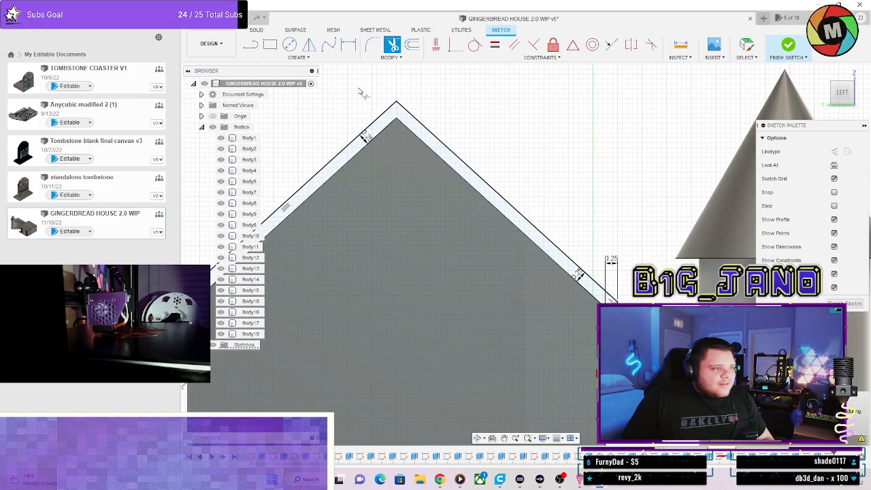
{"action": "left_click", "coordinate": [250, 43]}
{"action": "left_click", "coordinate": [396, 101]}
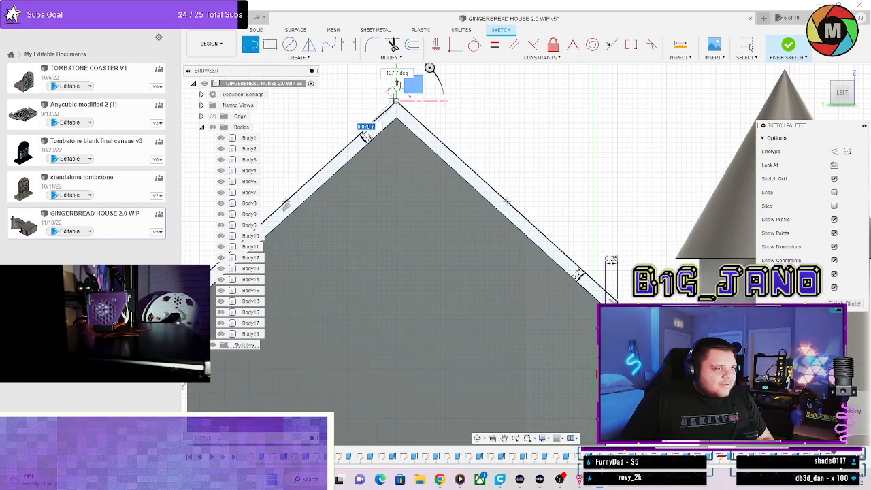
{"action": "scroll", "coordinate": [398, 119], "scroll_direction": "up", "scroll_amount": 2}
{"action": "left_click", "coordinate": [390, 205]}
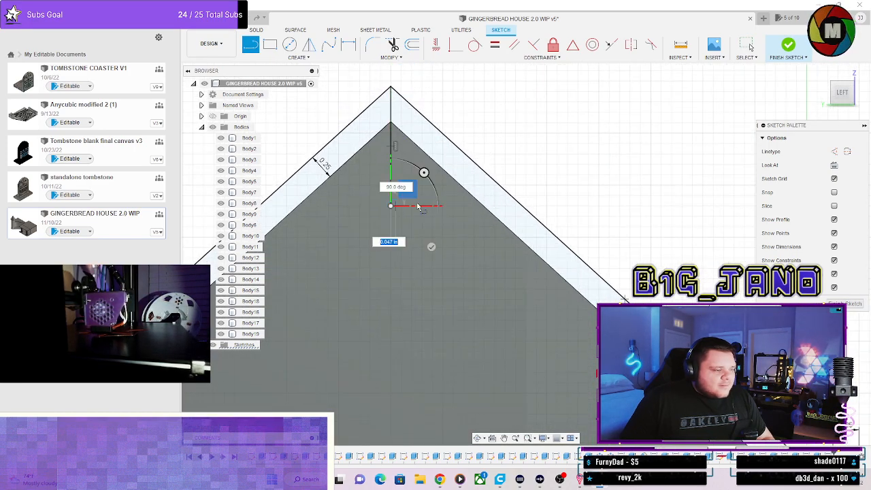
{"action": "key", "text": "Escape"}
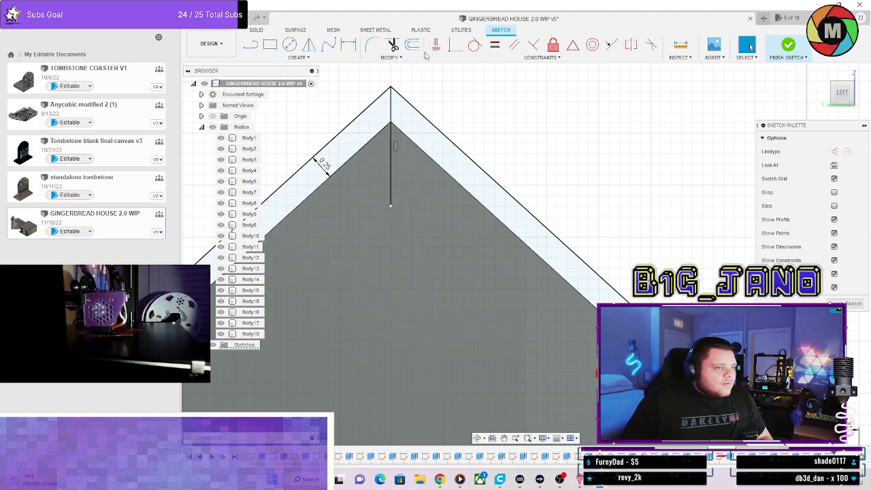
Mirror the left overhang's three lines across the vertical line at the roof peak onto the right eave.
{"action": "left_click", "coordinate": [298, 57]}
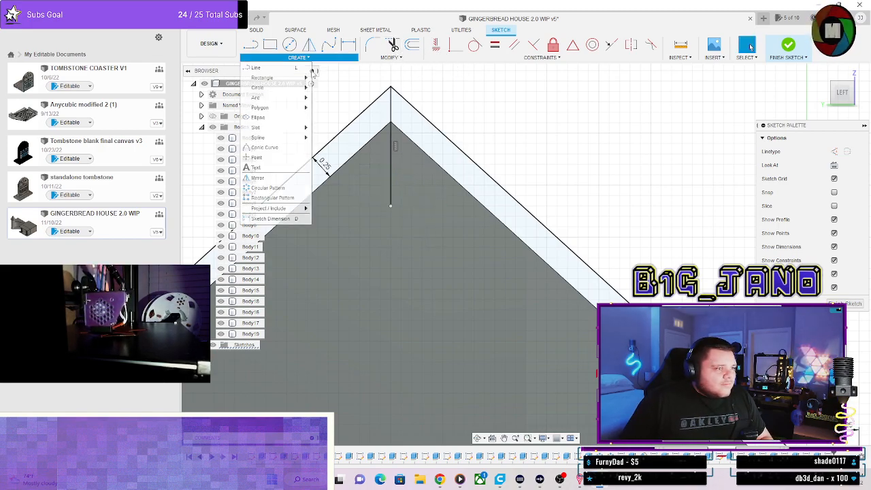
{"action": "left_click", "coordinate": [289, 175]}
{"action": "scroll", "coordinate": [377, 245], "scroll_direction": "down", "scroll_amount": 5}
{"action": "scroll", "coordinate": [322, 294], "scroll_direction": "up", "scroll_amount": 8}
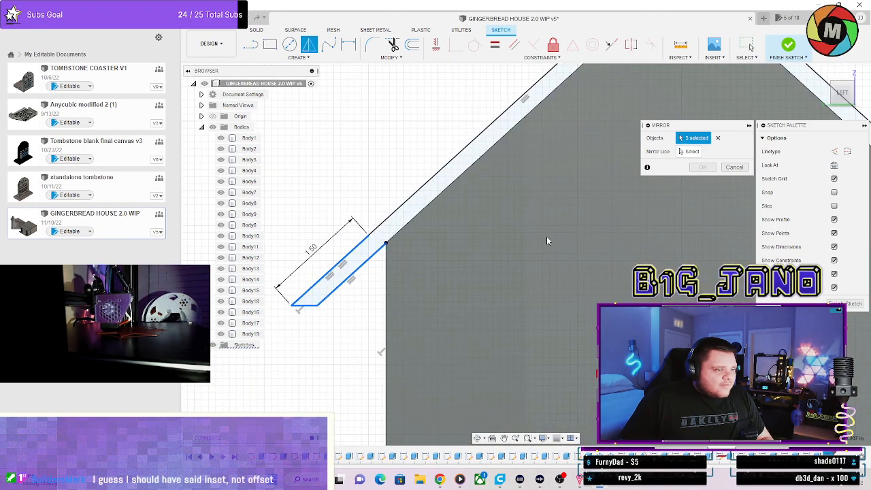
{"action": "left_click", "coordinate": [691, 151]}
{"action": "scroll", "coordinate": [639, 136], "scroll_direction": "down", "scroll_amount": 4}
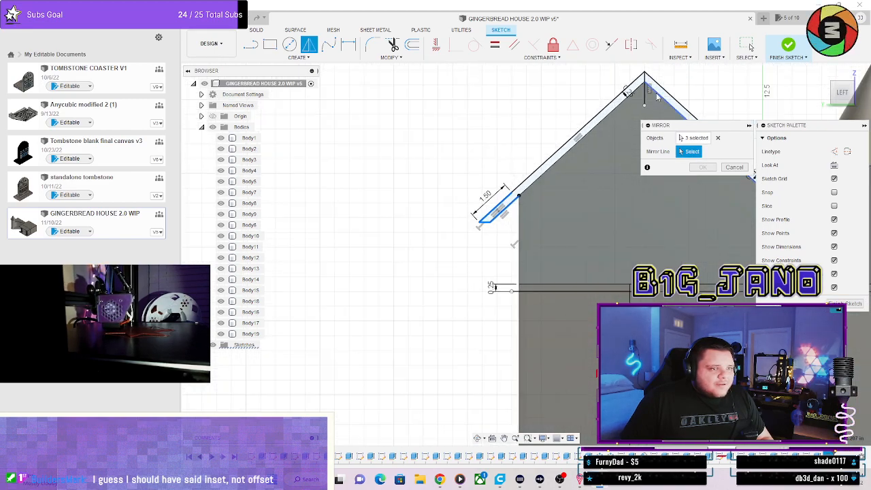
{"action": "middle_click_drag", "start_coordinate": [581, 112], "coordinate": [355, 113]}
{"action": "left_click", "coordinate": [702, 168]}
Trim the old short vertical and horizontal eave lines inside the right overhang and finish the sketch.
{"action": "scroll", "coordinate": [565, 198], "scroll_direction": "up", "scroll_amount": 5}
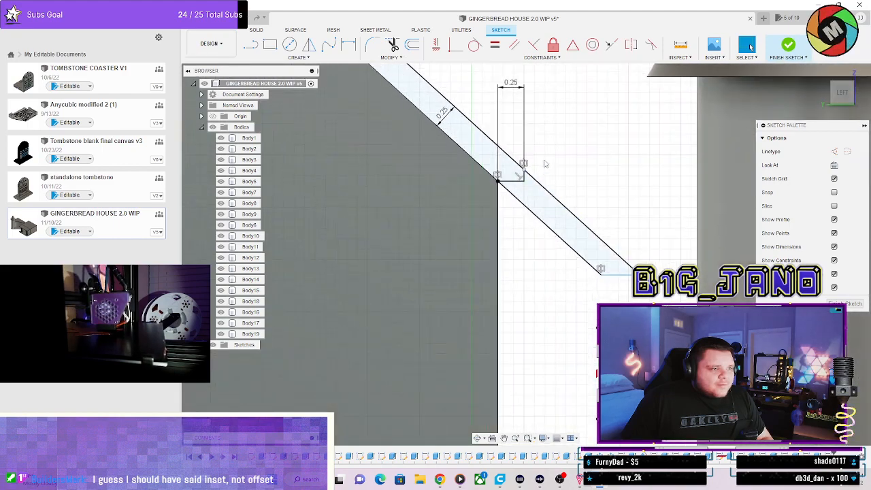
{"action": "left_click", "coordinate": [393, 45]}
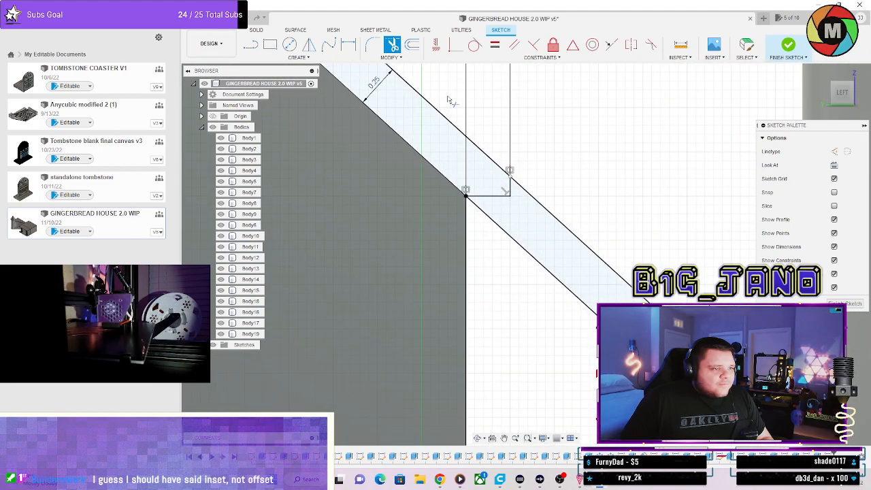
{"action": "left_click", "coordinate": [509, 189]}
{"action": "scroll", "coordinate": [507, 218], "scroll_direction": "down", "scroll_amount": 4}
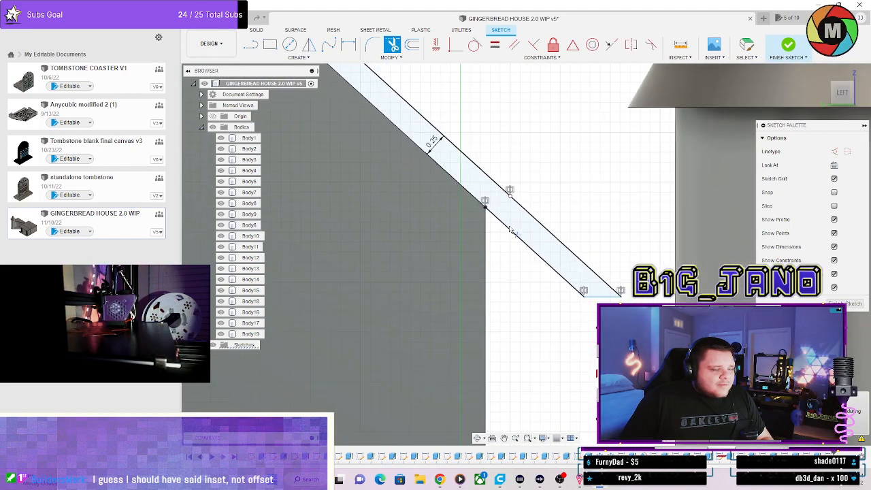
{"action": "scroll", "coordinate": [552, 276], "scroll_direction": "up", "scroll_amount": 3}
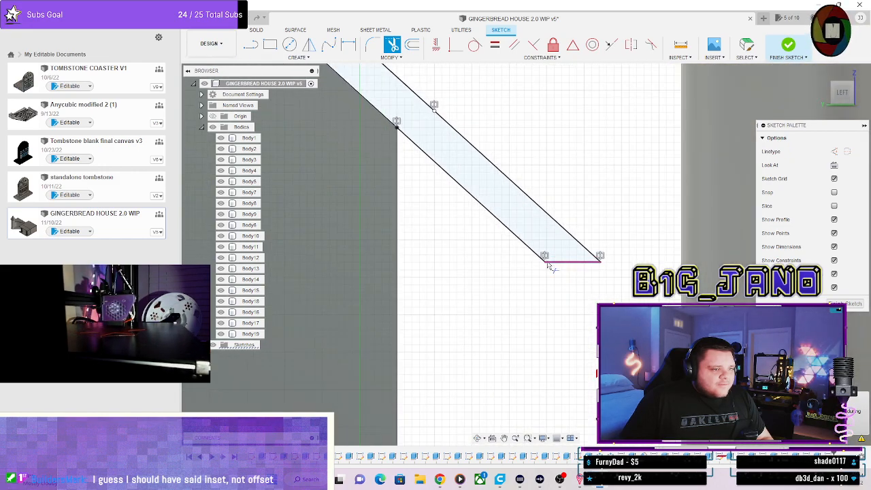
{"action": "left_click", "coordinate": [787, 46]}
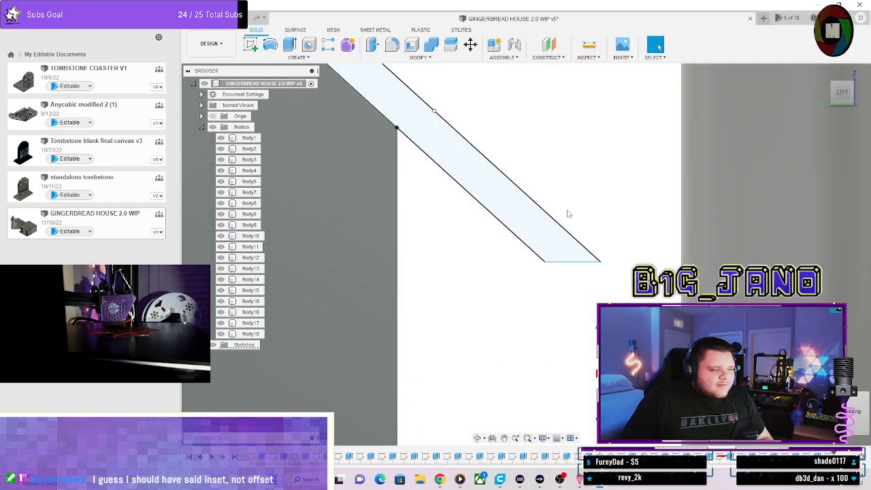
Extrude the two roof strip profiles by -10.50 in along the full length of the house.
{"action": "scroll", "coordinate": [391, 256], "scroll_direction": "down", "scroll_amount": 5}
{"action": "middle_click_drag", "start_coordinate": [391, 256], "coordinate": [421, 270], "text": "shift"}
{"action": "scroll", "coordinate": [291, 100], "scroll_direction": "up", "scroll_amount": 3}
{"action": "left_click", "coordinate": [290, 44]}
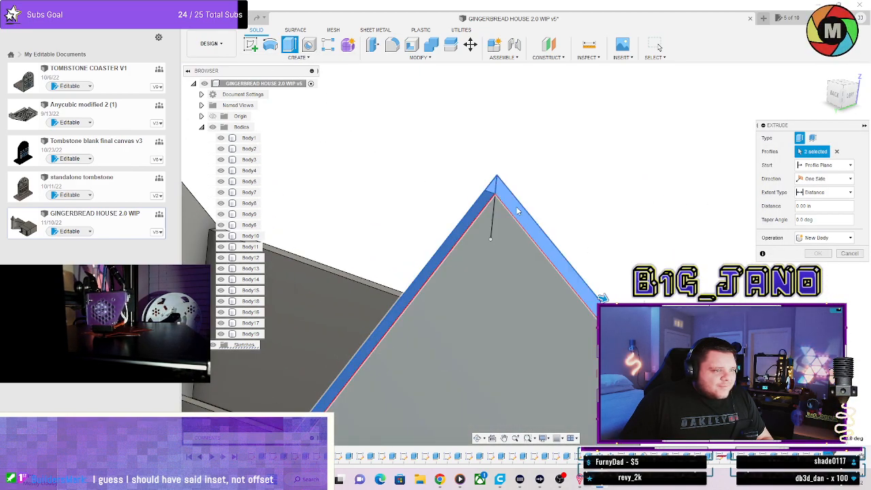
{"action": "middle_click_drag", "start_coordinate": [516, 211], "coordinate": [532, 333], "text": "shift"}
{"action": "left_click_drag", "start_coordinate": [426, 272], "coordinate": [285, 266]}
{"action": "scroll", "coordinate": [328, 305], "scroll_direction": "down", "scroll_amount": 1}
{"action": "middle_click_drag", "start_coordinate": [330, 305], "coordinate": [502, 264]}
{"action": "scroll", "coordinate": [522, 259], "scroll_direction": "up", "scroll_amount": 3}
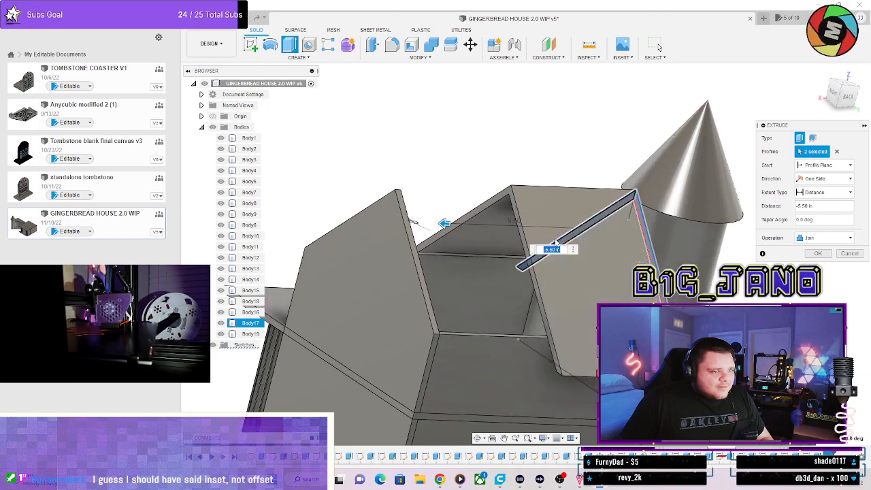
{"action": "left_click_drag", "start_coordinate": [406, 218], "coordinate": [250, 225]}
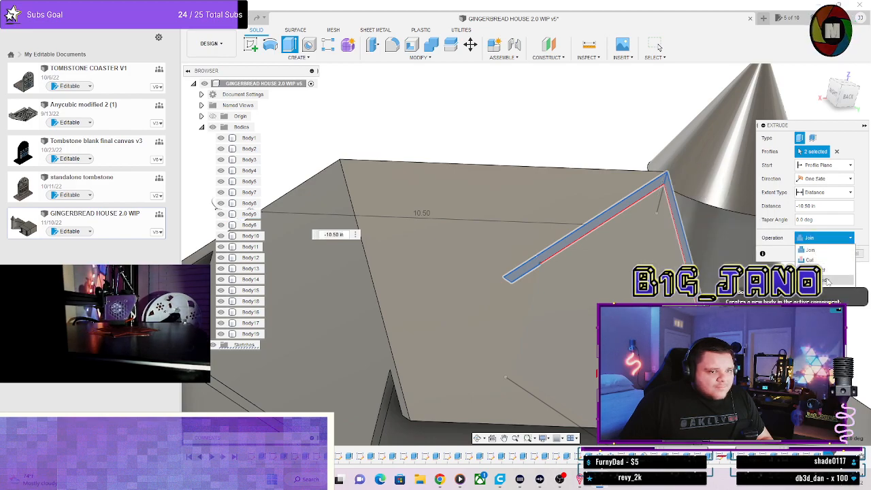
Set the roof extrusion's operation to New Body and complete it after checking its reach from the front.
{"action": "middle_click_drag", "start_coordinate": [829, 283], "coordinate": [519, 338], "text": "shift"}
{"action": "scroll", "coordinate": [497, 360], "scroll_direction": "down", "scroll_amount": 4}
{"action": "middle_click_drag", "start_coordinate": [433, 366], "coordinate": [441, 398], "text": "shift"}
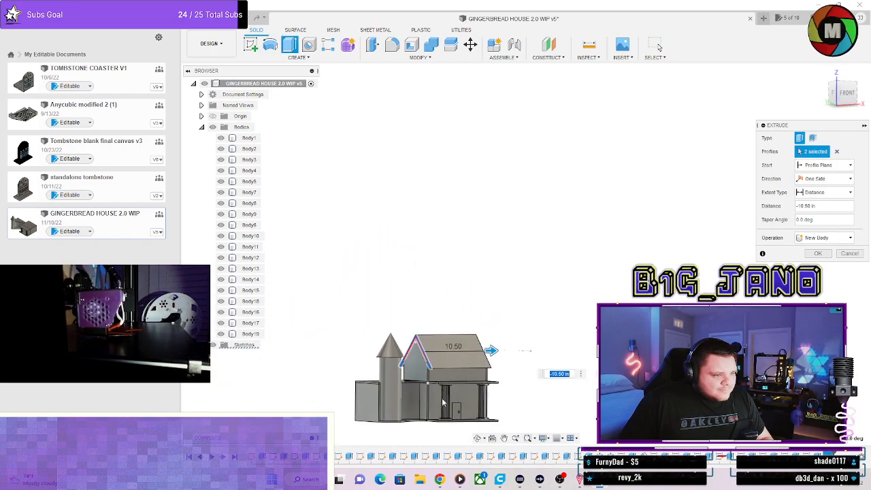
{"action": "scroll", "coordinate": [431, 408], "scroll_direction": "up", "scroll_amount": 3}
{"action": "scroll", "coordinate": [438, 387], "scroll_direction": "up", "scroll_amount": 3}
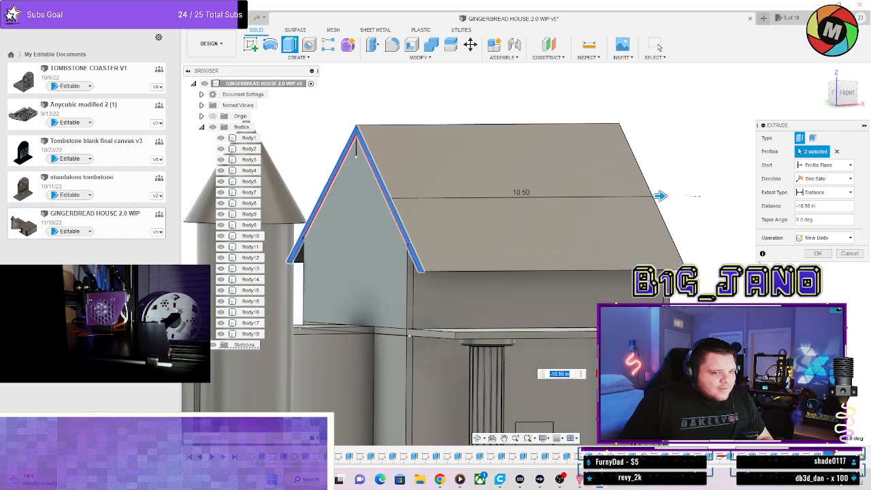
{"action": "middle_click_drag", "start_coordinate": [482, 193], "coordinate": [453, 313], "text": "shift"}
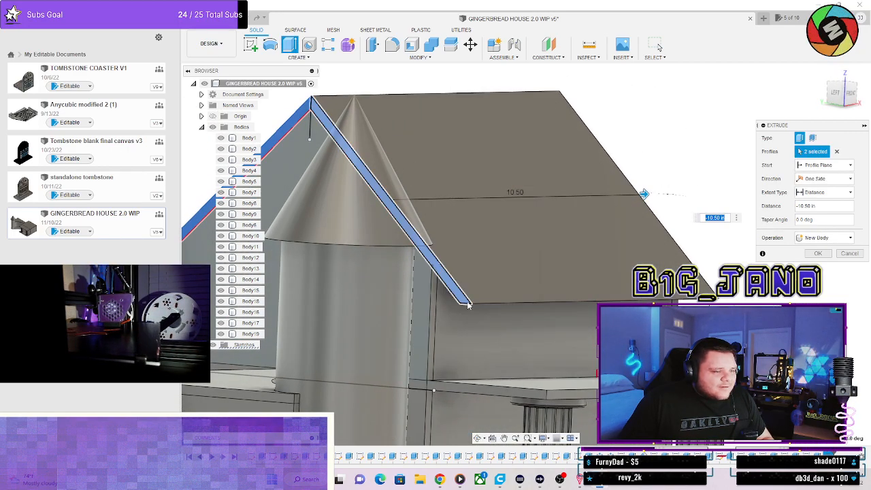
{"action": "left_click", "coordinate": [819, 253]}
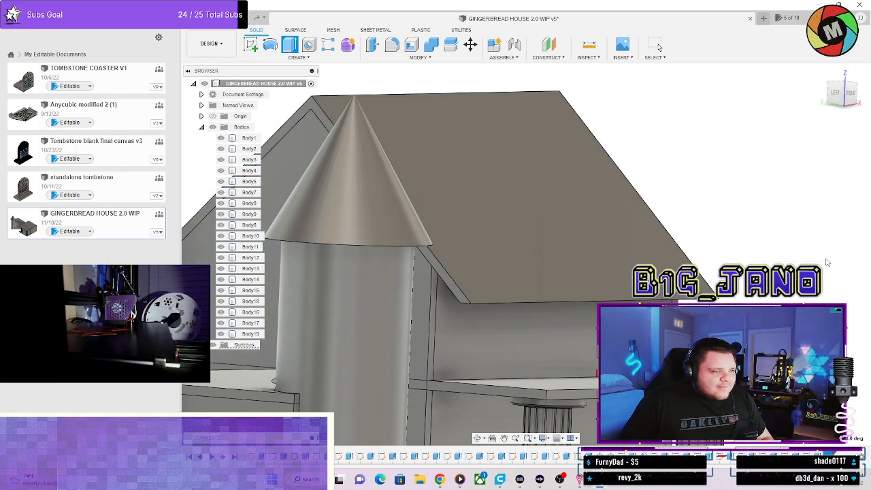
Examine the new roof's thickness and overhangs against the gable walls, tower and lower wing from several angles.
{"action": "scroll", "coordinate": [557, 283], "scroll_direction": "down", "scroll_amount": 5}
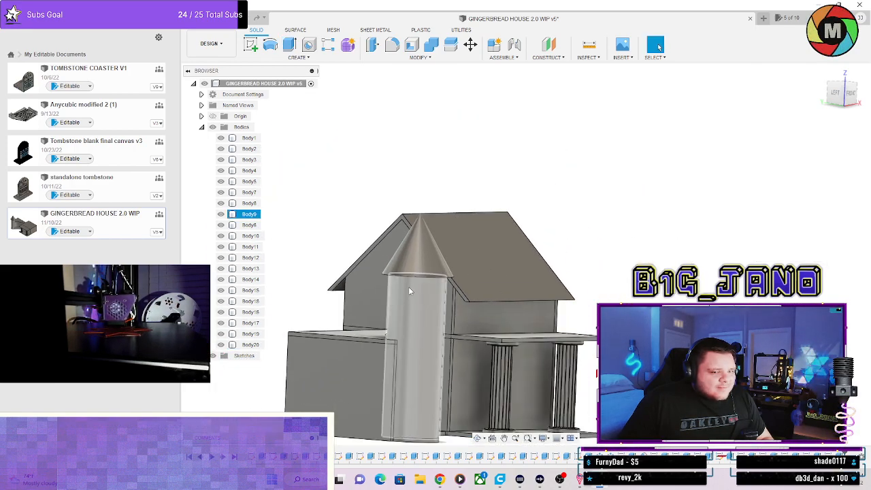
{"action": "middle_click_drag", "start_coordinate": [408, 286], "coordinate": [429, 263], "text": "shift"}
{"action": "scroll", "coordinate": [429, 263], "scroll_direction": "up", "scroll_amount": 3}
{"action": "scroll", "coordinate": [429, 262], "scroll_direction": "up", "scroll_amount": 5}
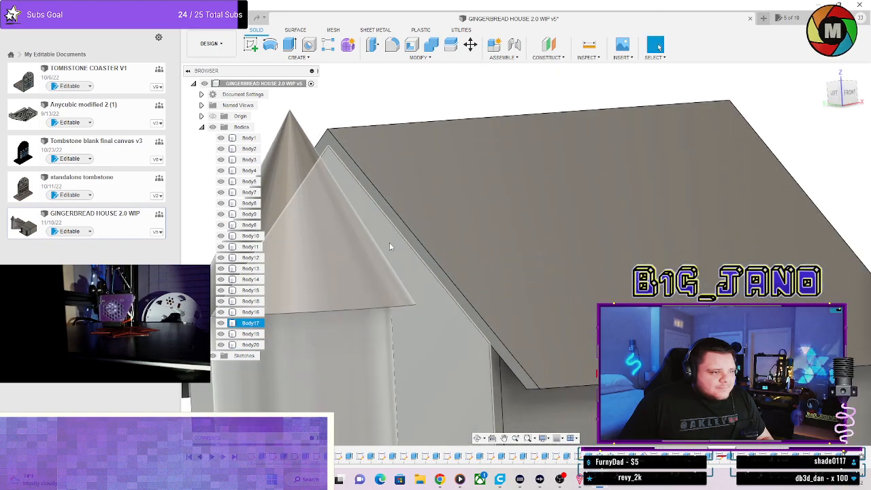
{"action": "scroll", "coordinate": [338, 145], "scroll_direction": "down", "scroll_amount": 3}
{"action": "middle_click_drag", "start_coordinate": [337, 145], "coordinate": [385, 165], "text": "shift"}
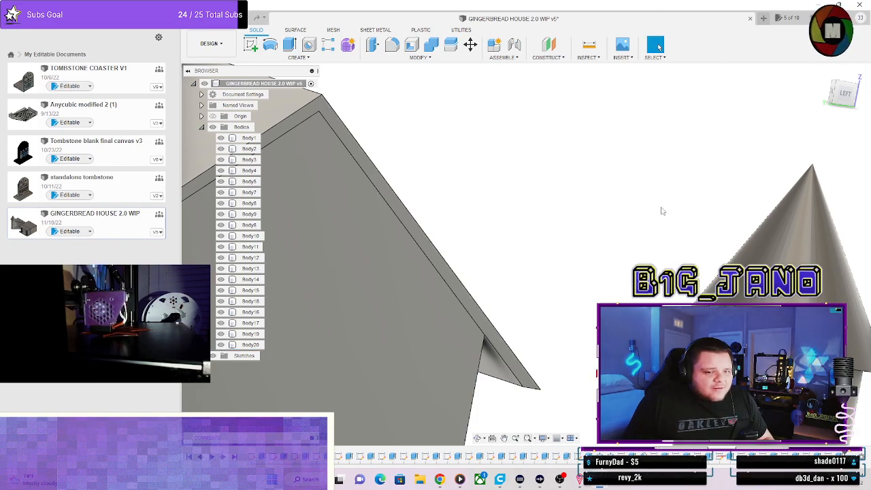
{"action": "scroll", "coordinate": [582, 197], "scroll_direction": "down", "scroll_amount": 5}
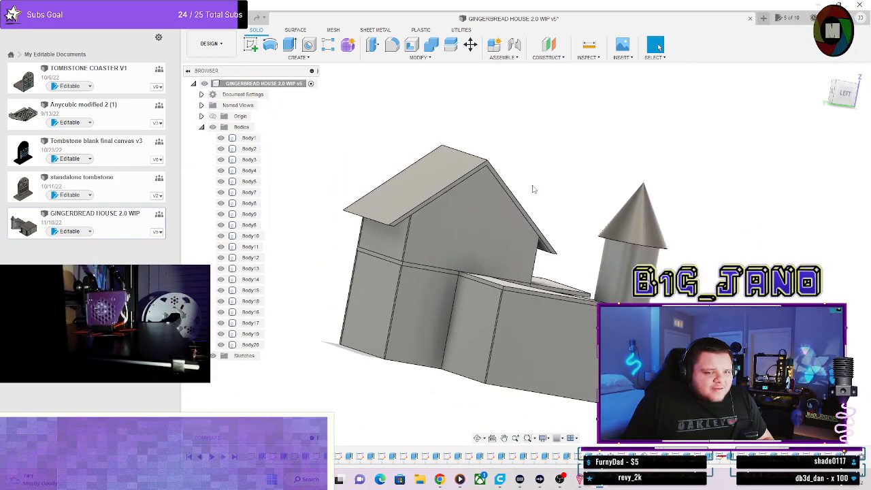
{"action": "scroll", "coordinate": [411, 231], "scroll_direction": "up", "scroll_amount": 6}
{"action": "scroll", "coordinate": [335, 200], "scroll_direction": "down", "scroll_amount": 5}
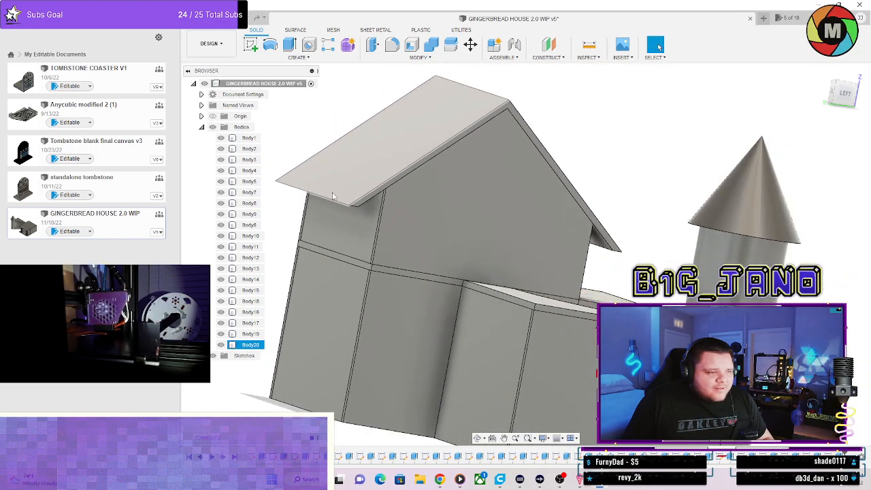
{"action": "middle_click_drag", "start_coordinate": [474, 189], "coordinate": [414, 209], "text": "shift"}
{"action": "scroll", "coordinate": [772, 202], "scroll_direction": "down", "scroll_amount": 3}
{"action": "middle_click_drag", "start_coordinate": [710, 174], "coordinate": [333, 272]}
{"action": "scroll", "coordinate": [510, 168], "scroll_direction": "up", "scroll_amount": 3}
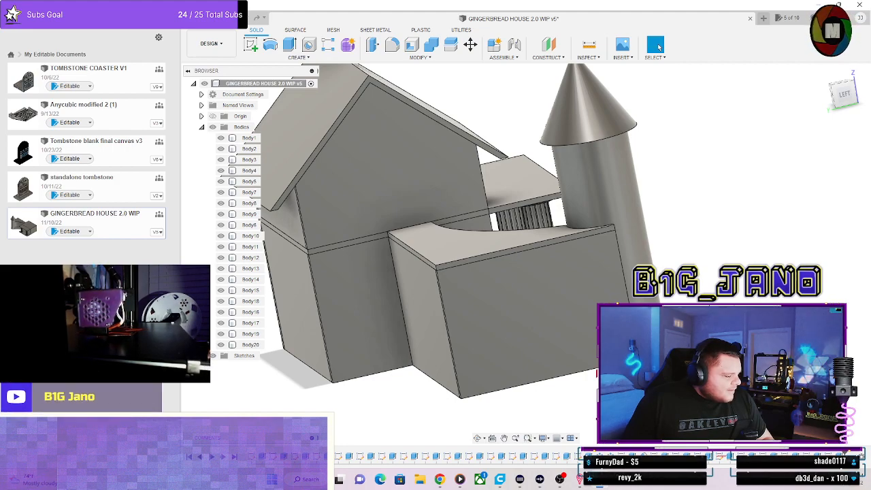
Reopen the roof profile sketch on the gable wall and set the left overhang's length to 1 in.
{"action": "left_click", "coordinate": [372, 92]}
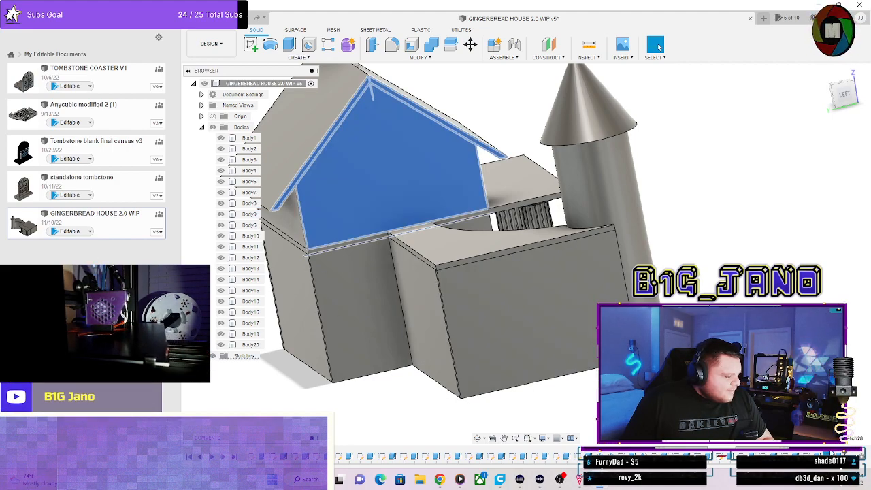
{"action": "left_click", "coordinate": [854, 363]}
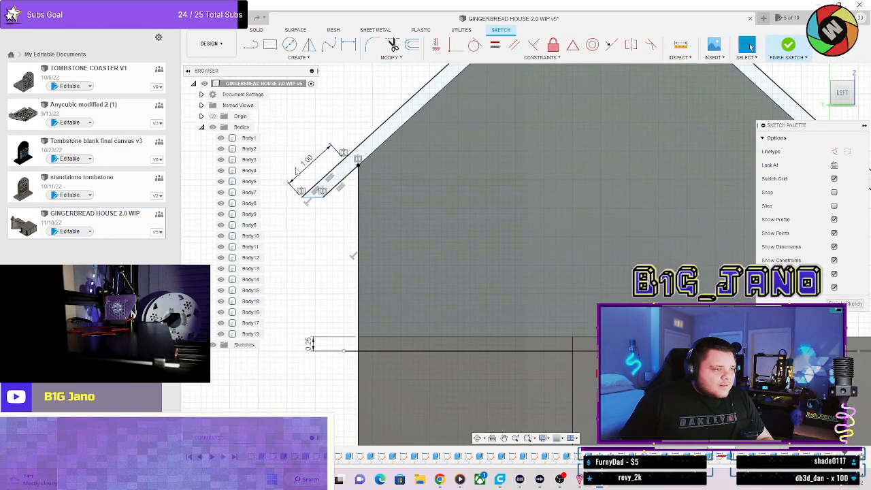
{"action": "scroll", "coordinate": [617, 240], "scroll_direction": "down", "scroll_amount": 3}
{"action": "scroll", "coordinate": [733, 220], "scroll_direction": "up", "scroll_amount": 2}
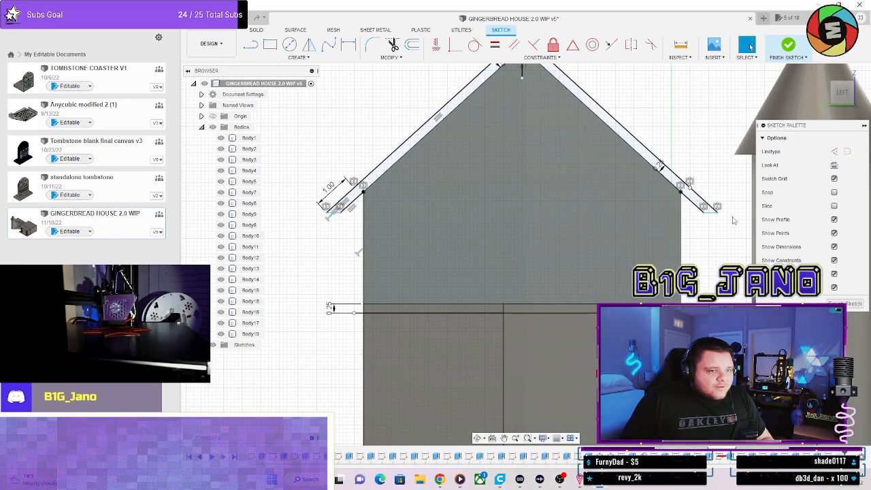
{"action": "scroll", "coordinate": [733, 221], "scroll_direction": "up", "scroll_amount": 2}
{"action": "scroll", "coordinate": [442, 227], "scroll_direction": "down", "scroll_amount": 4}
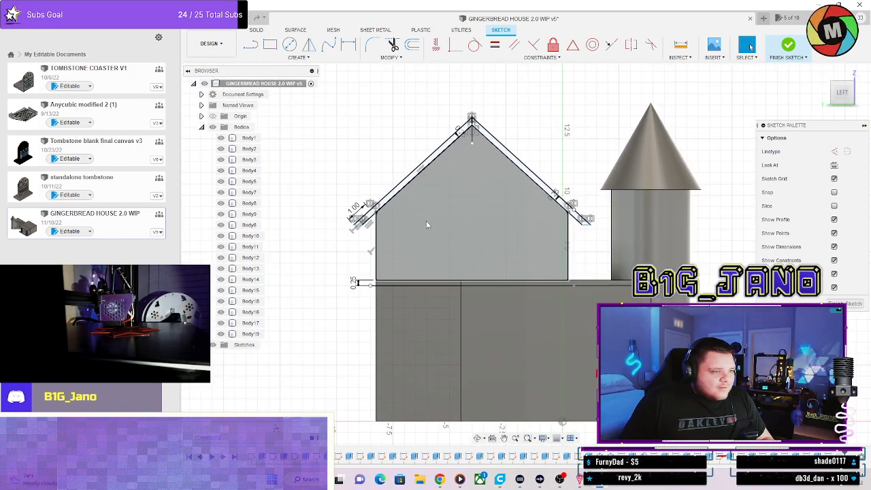
Set the left overhang's length to 0.75 in, finish the sketch and check the updated roof from the back.
{"action": "scroll", "coordinate": [357, 211], "scroll_direction": "up", "scroll_amount": 5}
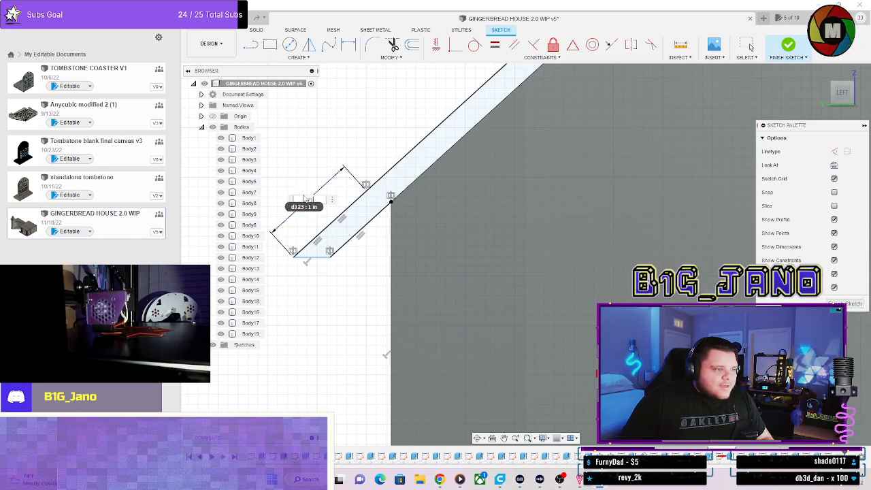
{"action": "scroll", "coordinate": [460, 260], "scroll_direction": "down", "scroll_amount": 4}
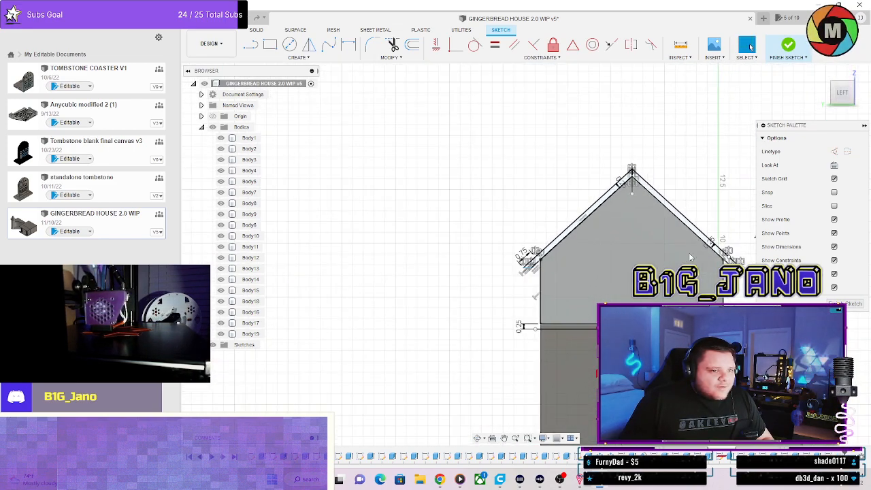
{"action": "middle_click_drag", "start_coordinate": [736, 235], "coordinate": [627, 167]}
{"action": "scroll", "coordinate": [626, 183], "scroll_direction": "up", "scroll_amount": 4}
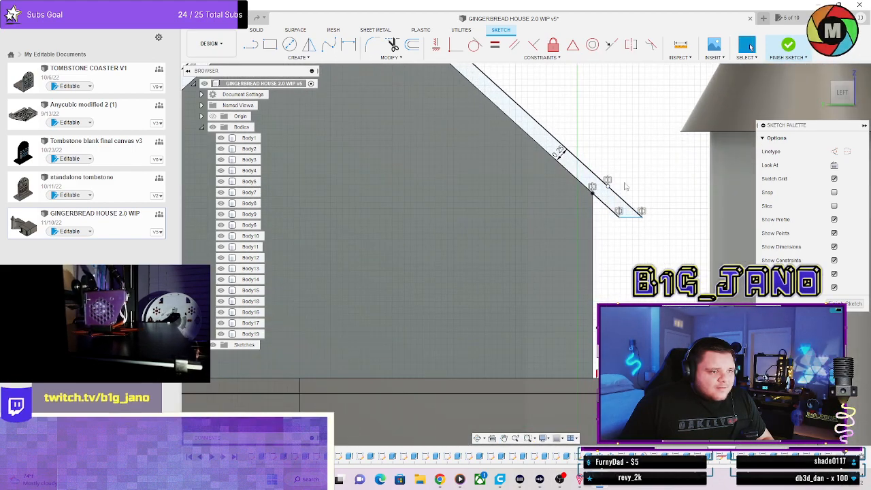
{"action": "left_click", "coordinate": [785, 55]}
{"action": "scroll", "coordinate": [598, 270], "scroll_direction": "down", "scroll_amount": 5}
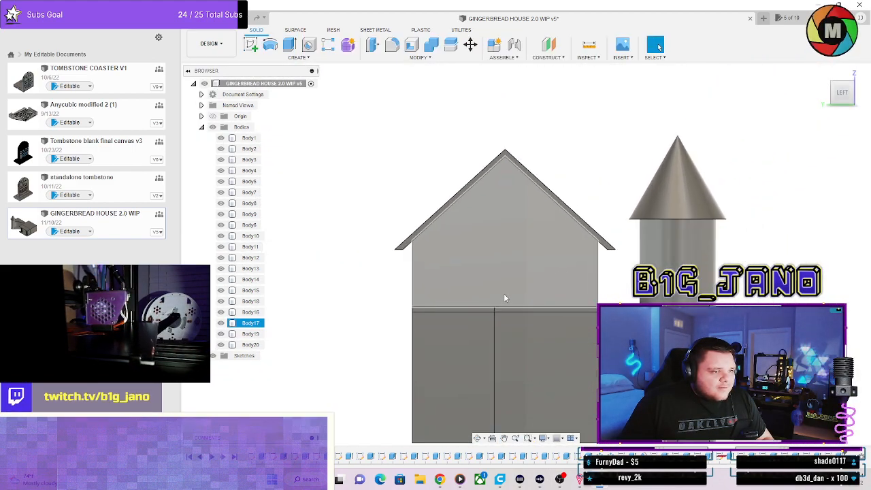
{"action": "mouse_move", "coordinate": [503, 293]}
{"action": "middle_mouse_down", "text": "shift"}
{"action": "mouse_move", "coordinate": [559, 290]}
{"action": "mouse_move", "coordinate": [591, 262]}
{"action": "mouse_move", "coordinate": [564, 299]}
{"action": "mouse_move", "coordinate": [570, 317]}
{"action": "mouse_move", "coordinate": [527, 279]}
{"action": "middle_mouse_up", "text": "shift"}
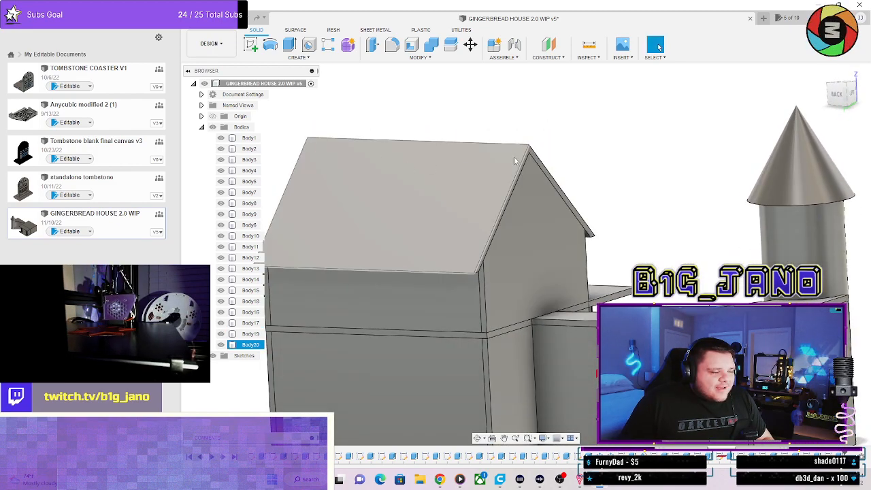
{"action": "scroll", "coordinate": [420, 158], "scroll_direction": "down", "scroll_amount": 2}
{"action": "scroll", "coordinate": [420, 157], "scroll_direction": "up", "scroll_amount": 2}
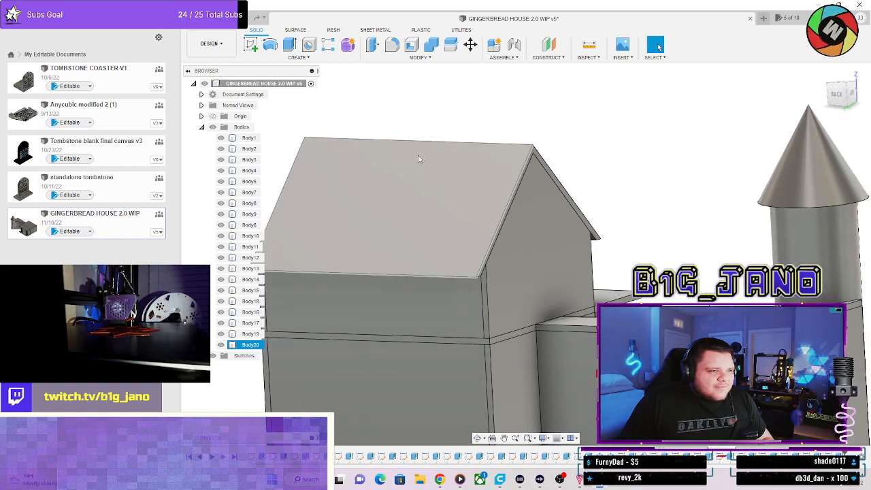
Review the overhanging roof from the back and front, and save the house design as a new version with the default description.
{"action": "scroll", "coordinate": [417, 158], "scroll_direction": "down", "scroll_amount": 2}
{"action": "middle_click_drag", "start_coordinate": [380, 267], "coordinate": [512, 257], "text": "shift"}
{"action": "scroll", "coordinate": [531, 251], "scroll_direction": "down", "scroll_amount": 2}
{"action": "scroll", "coordinate": [658, 209], "scroll_direction": "up", "scroll_amount": 4}
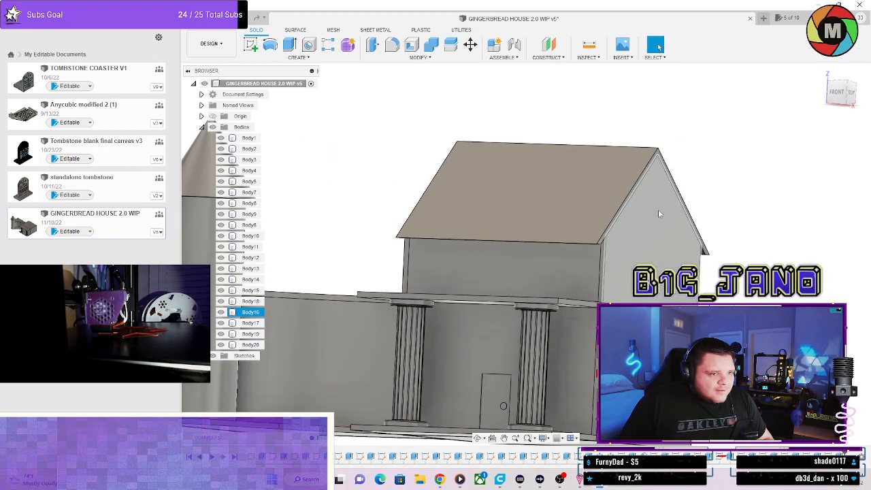
{"action": "middle_click_drag", "start_coordinate": [720, 203], "coordinate": [428, 167], "text": "shift"}
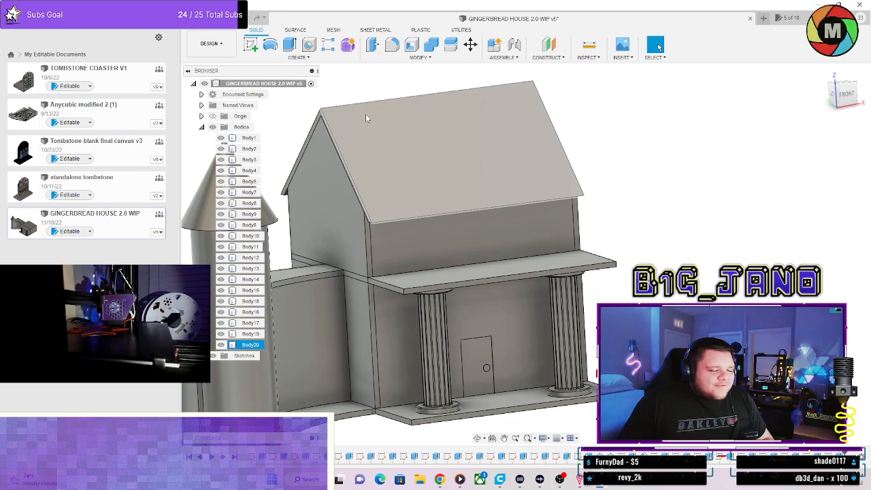
{"action": "scroll", "coordinate": [476, 180], "scroll_direction": "down", "scroll_amount": 3}
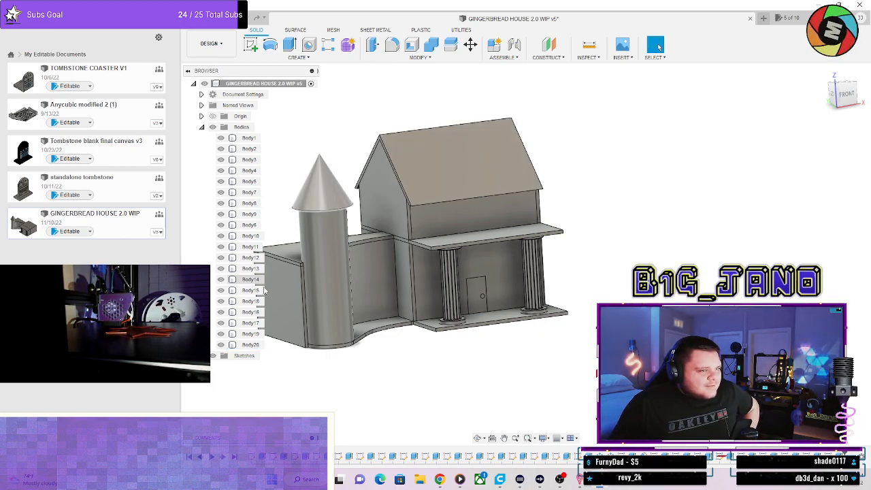
{"action": "scroll", "coordinate": [338, 180], "scroll_direction": "up", "scroll_amount": 2}
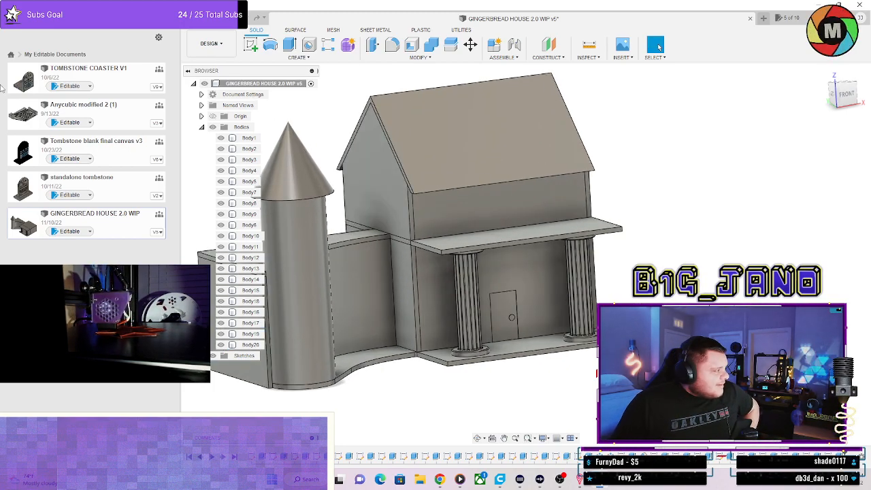
{"action": "key", "text": "ctrl+s"}
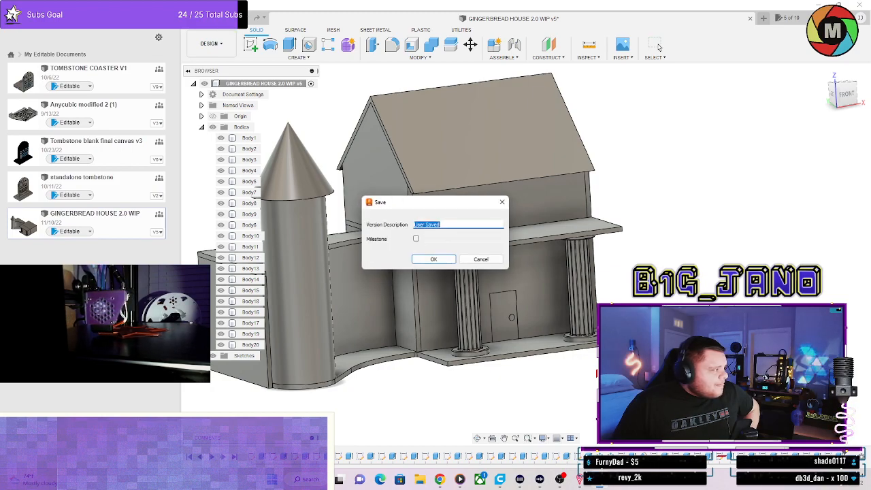
{"action": "left_click", "coordinate": [432, 260]}
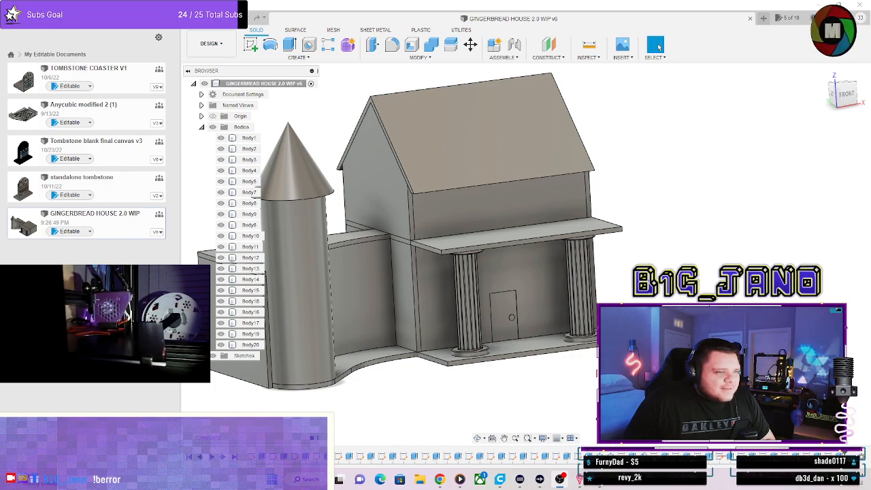
Examine the curved wing and its flat top against the main house from the front, side and back.
{"action": "scroll", "coordinate": [559, 305], "scroll_direction": "down", "scroll_amount": 1}
{"action": "middle_click_drag", "start_coordinate": [591, 284], "coordinate": [574, 286], "text": "shift"}
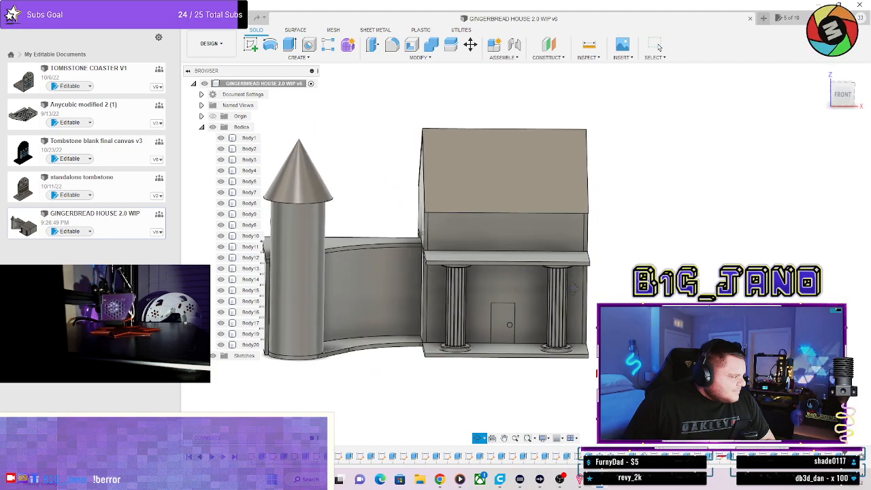
{"action": "scroll", "coordinate": [572, 288], "scroll_direction": "down", "scroll_amount": 2}
{"action": "left_click", "coordinate": [417, 265]}
{"action": "scroll", "coordinate": [417, 265], "scroll_direction": "up", "scroll_amount": 3}
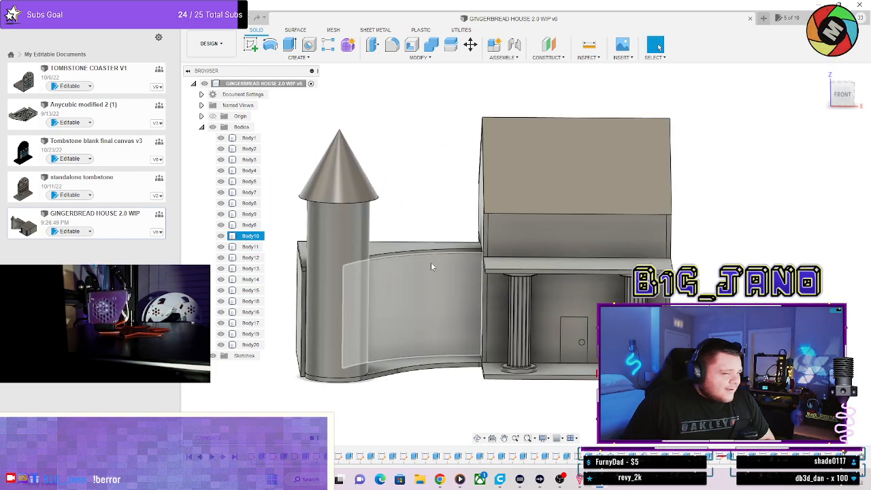
{"action": "middle_click_drag", "start_coordinate": [421, 264], "coordinate": [436, 238], "text": "shift"}
{"action": "left_click", "coordinate": [475, 266]}
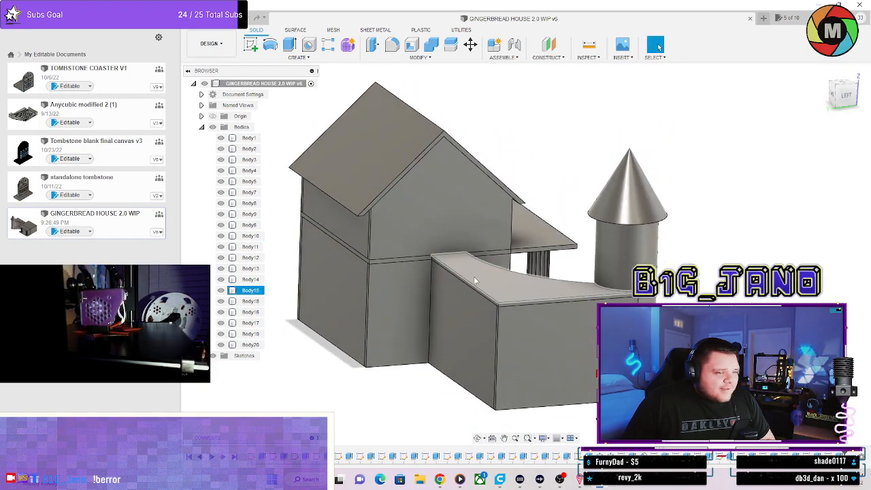
{"action": "middle_click_drag", "start_coordinate": [504, 285], "coordinate": [460, 267], "text": "shift"}
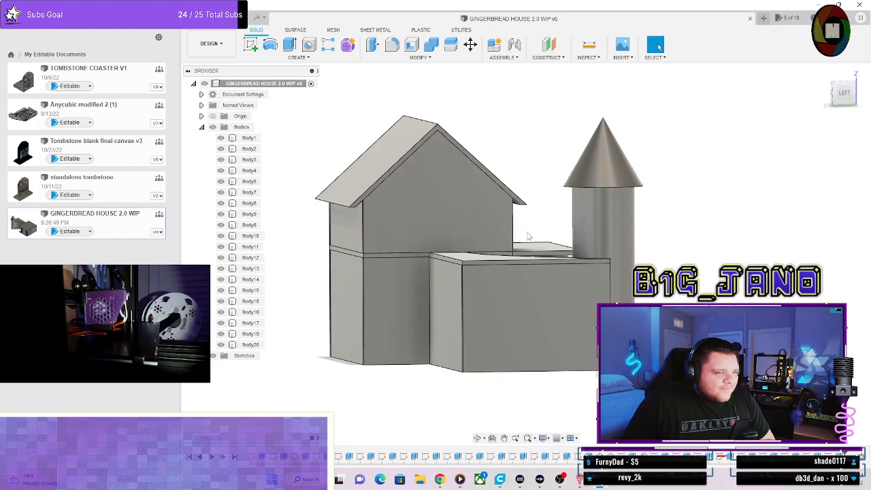
{"action": "middle_click_drag", "start_coordinate": [528, 236], "coordinate": [386, 212], "text": "shift"}
{"action": "left_click", "coordinate": [476, 296]}
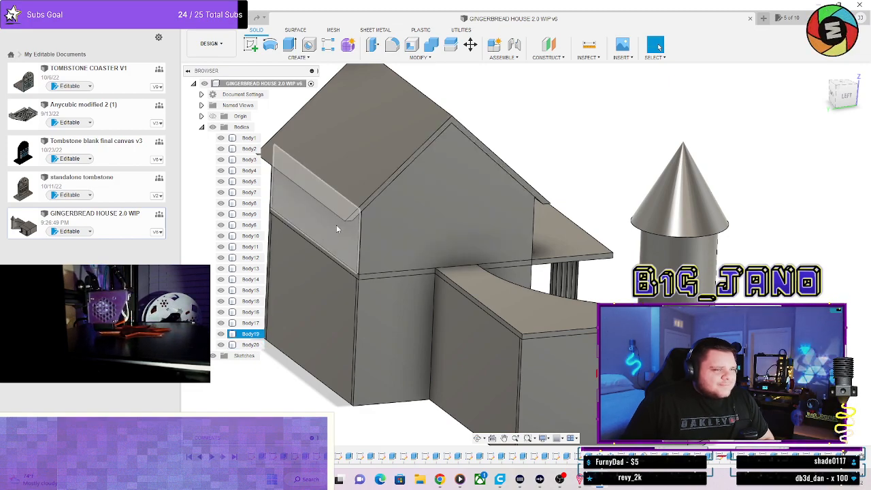
Inspect the curved wing's top closely where it meets the house's gable wall, the end wall and the tower.
{"action": "middle_click_drag", "start_coordinate": [304, 222], "coordinate": [455, 281], "text": "shift"}
{"action": "scroll", "coordinate": [503, 284], "scroll_direction": "up", "scroll_amount": 3}
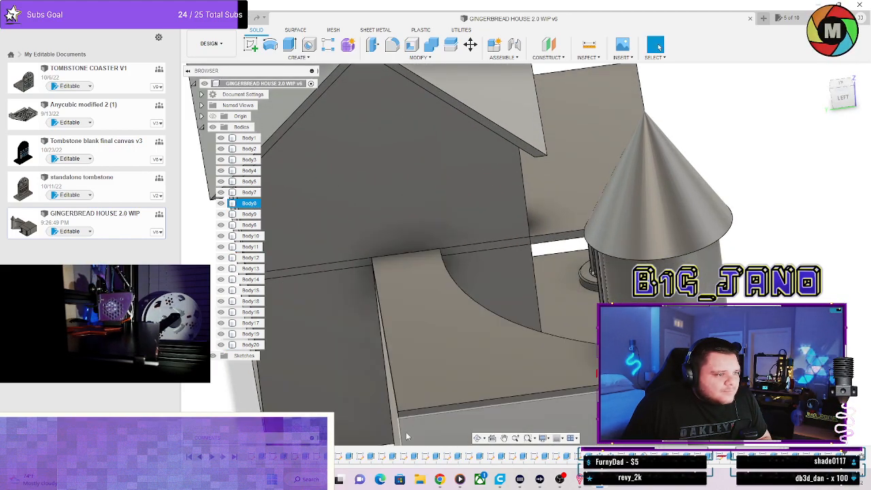
{"action": "middle_click_drag", "start_coordinate": [427, 401], "coordinate": [452, 412], "text": "shift"}
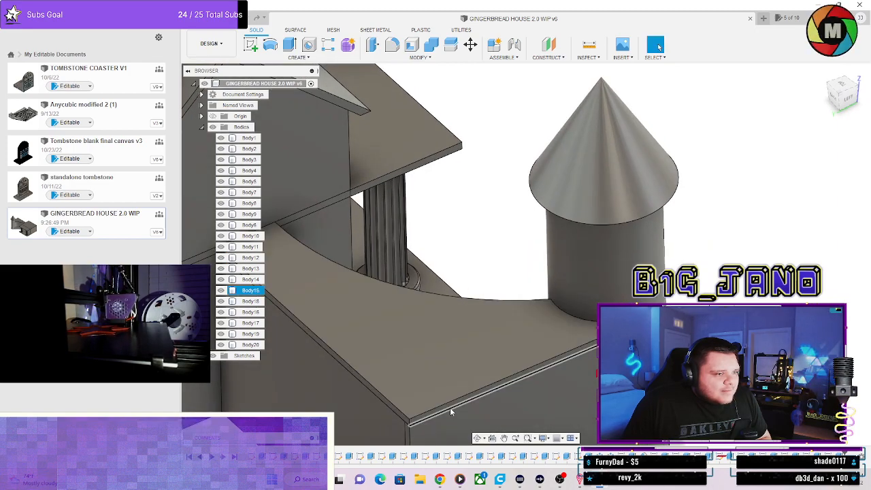
{"action": "scroll", "coordinate": [449, 407], "scroll_direction": "down", "scroll_amount": 3}
{"action": "scroll", "coordinate": [449, 406], "scroll_direction": "up", "scroll_amount": 3}
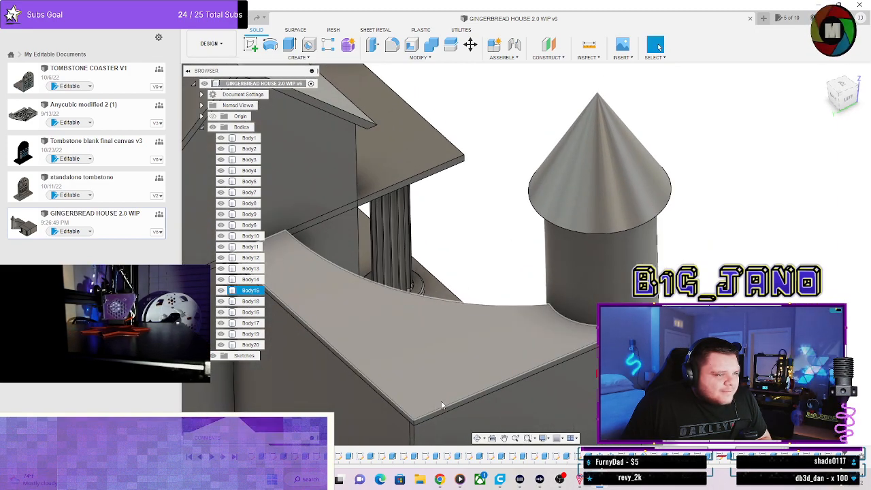
{"action": "scroll", "coordinate": [381, 371], "scroll_direction": "down", "scroll_amount": 2}
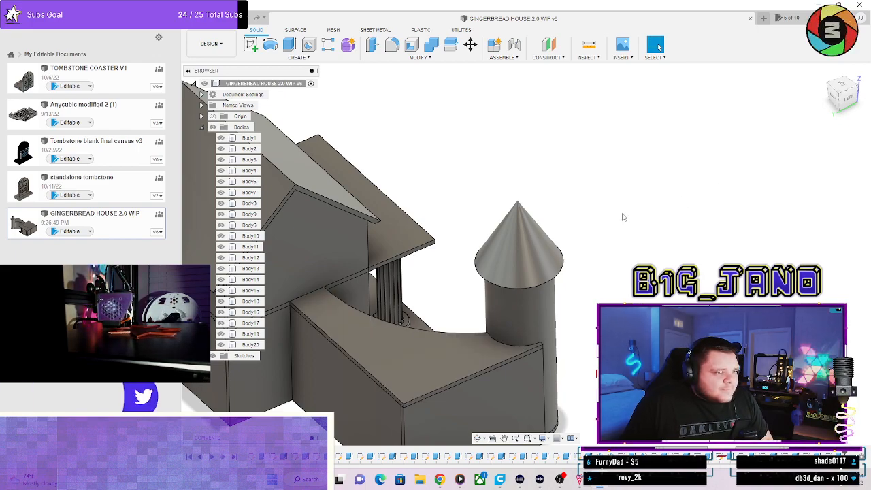
{"action": "scroll", "coordinate": [622, 218], "scroll_direction": "down", "scroll_amount": 3}
{"action": "scroll", "coordinate": [599, 229], "scroll_direction": "up", "scroll_amount": 3}
{"action": "scroll", "coordinate": [433, 308], "scroll_direction": "up", "scroll_amount": 2}
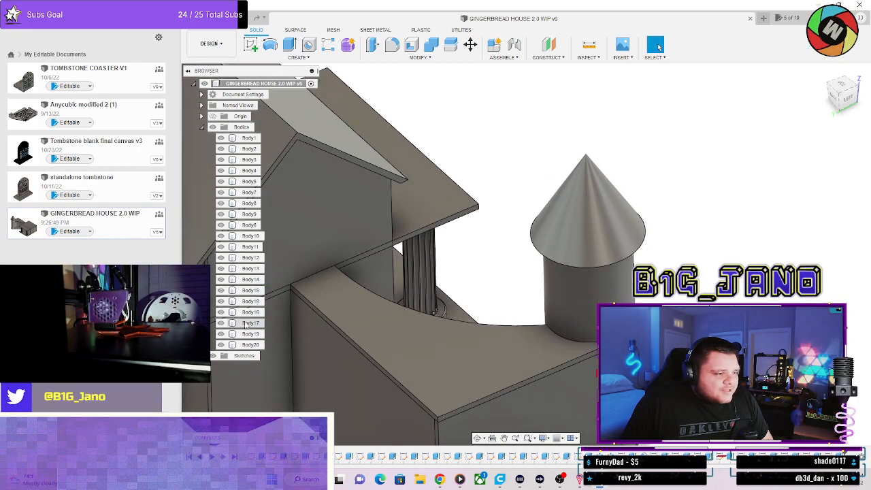
{"action": "scroll", "coordinate": [301, 283], "scroll_direction": "up", "scroll_amount": 5}
Start a new sketch on the main house's gable wall above the curved wing.
{"action": "mouse_move", "coordinate": [293, 301]}
{"action": "middle_mouse_down", "text": "shift"}
{"action": "mouse_move", "coordinate": [311, 278]}
{"action": "mouse_move", "coordinate": [341, 277]}
{"action": "mouse_move", "coordinate": [317, 266]}
{"action": "mouse_move", "coordinate": [385, 253]}
{"action": "mouse_move", "coordinate": [337, 294]}
{"action": "mouse_move", "coordinate": [398, 291]}
{"action": "mouse_move", "coordinate": [282, 299]}
{"action": "mouse_move", "coordinate": [418, 248]}
{"action": "mouse_move", "coordinate": [586, 259]}
{"action": "mouse_move", "coordinate": [522, 291]}
{"action": "mouse_move", "coordinate": [772, 180]}
{"action": "middle_mouse_up", "text": "shift"}
{"action": "left_click", "coordinate": [836, 109]}
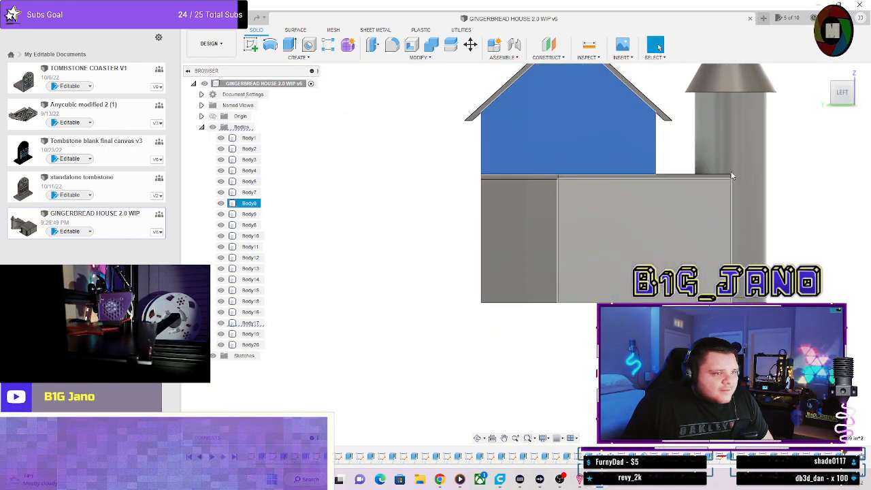
{"action": "scroll", "coordinate": [744, 145], "scroll_direction": "up", "scroll_amount": 4}
{"action": "left_click", "coordinate": [463, 90]}
{"action": "left_click", "coordinate": [250, 44]}
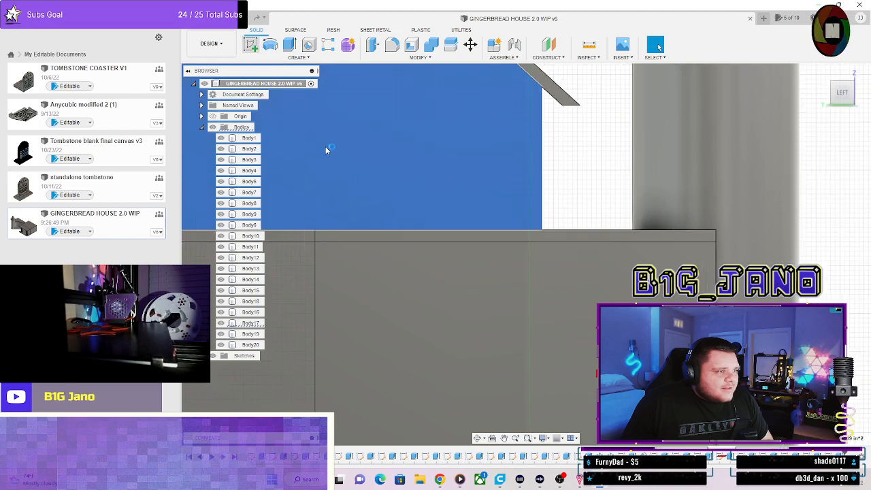
{"action": "scroll", "coordinate": [514, 331], "scroll_direction": "up", "scroll_amount": 2}
{"action": "scroll", "coordinate": [485, 332], "scroll_direction": "down", "scroll_amount": 4}
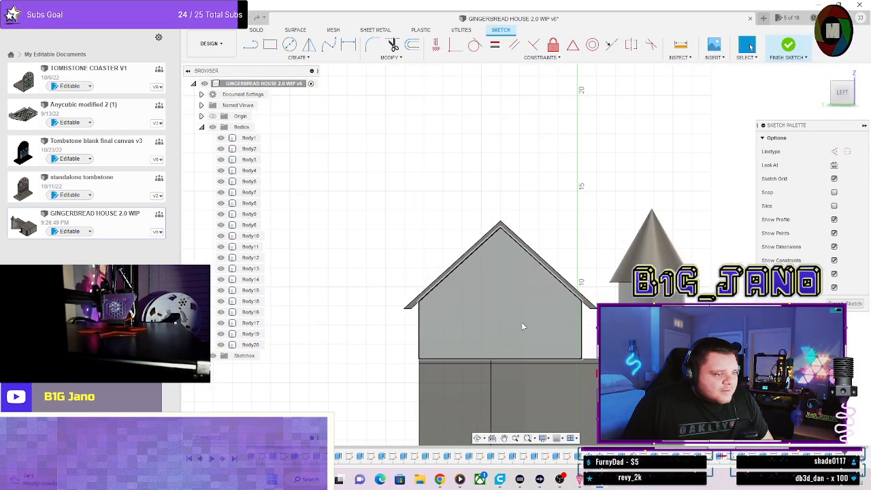
{"action": "mouse_move", "coordinate": [521, 324]}
{"action": "middle_mouse_down", "text": "shift"}
{"action": "mouse_move", "coordinate": [513, 358]}
{"action": "mouse_move", "coordinate": [518, 344]}
{"action": "middle_mouse_up", "text": "shift"}
{"action": "scroll", "coordinate": [513, 362], "scroll_direction": "up", "scroll_amount": 5}
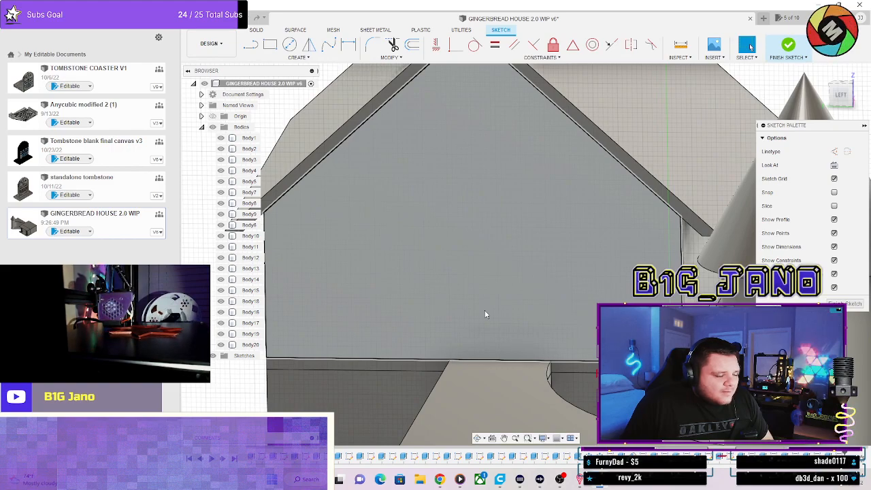
{"action": "key", "text": "l"}
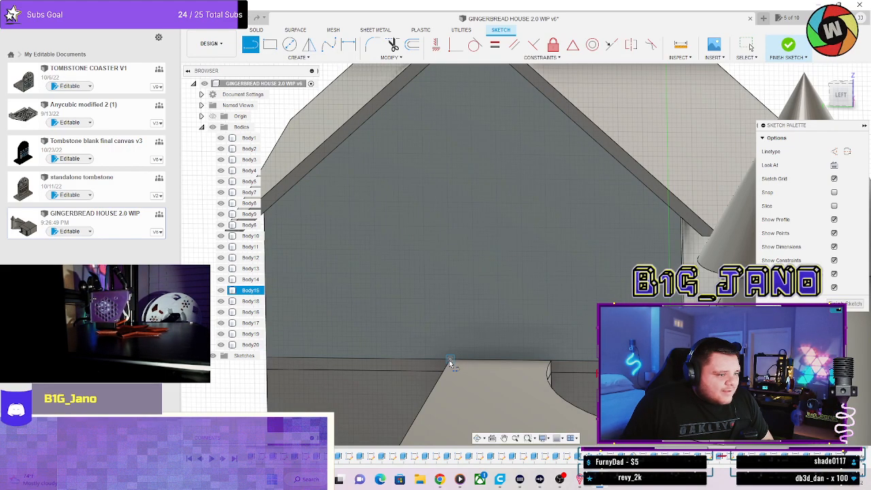
{"action": "left_click", "coordinate": [449, 360]}
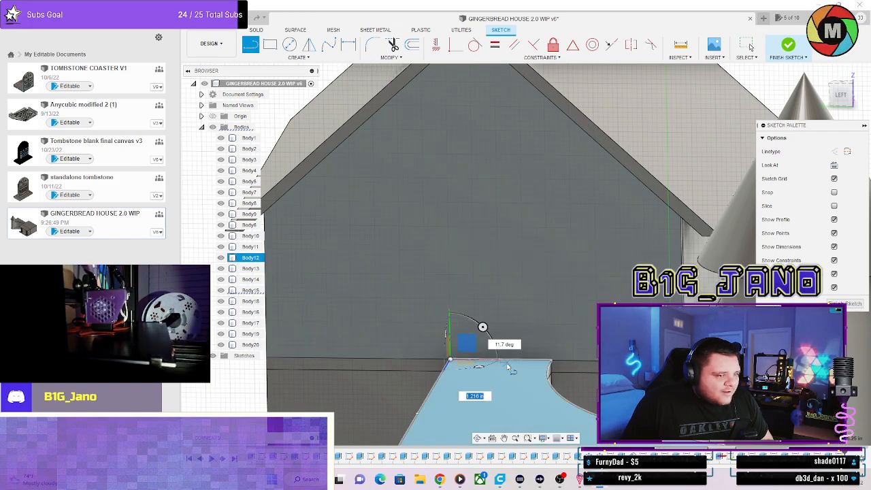
{"action": "key", "text": "Escape"}
Draw a 2 in vertical line up the gable wall from the midpoint of the wing's top edge.
{"action": "left_click", "coordinate": [250, 45]}
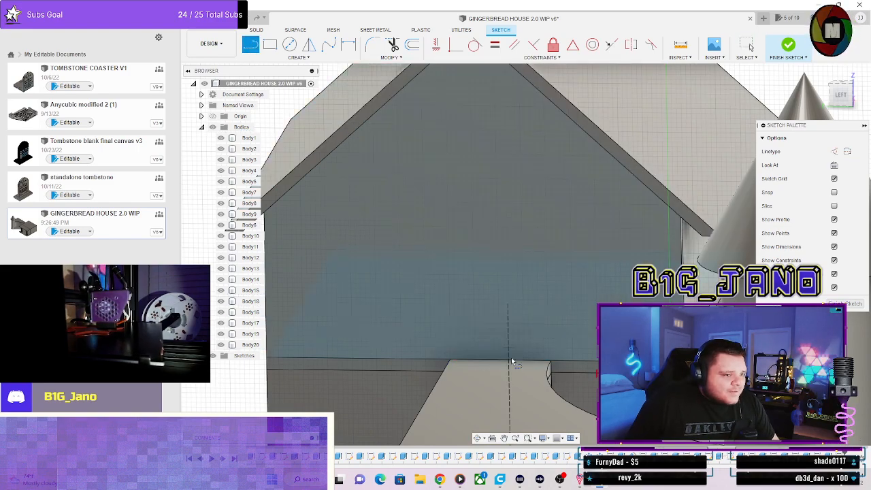
{"action": "left_click", "coordinate": [501, 361]}
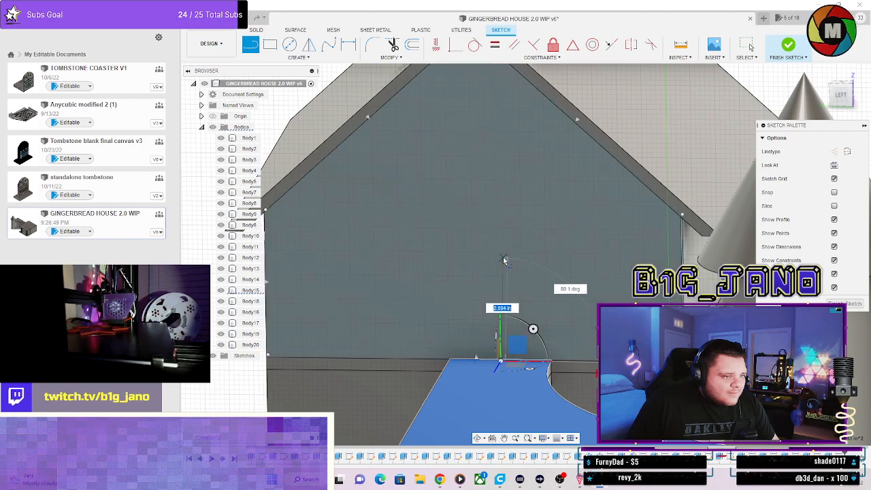
{"action": "left_click", "coordinate": [840, 94]}
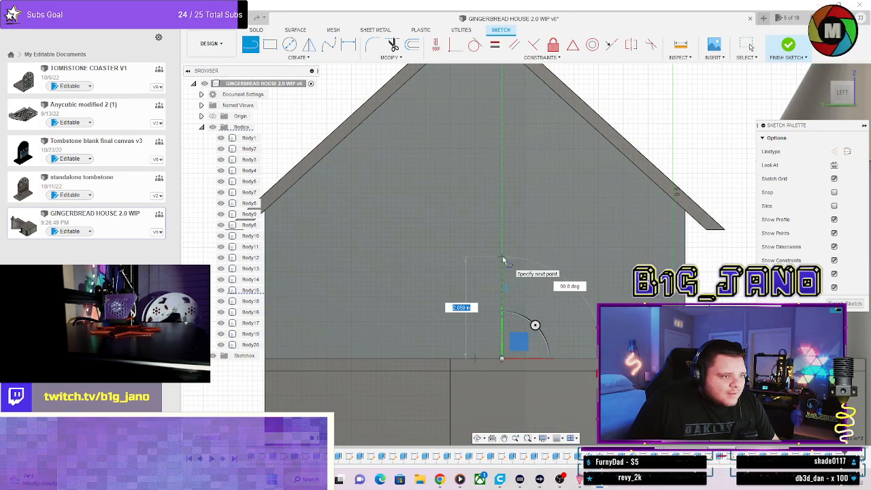
{"action": "key", "text": "Tab"}
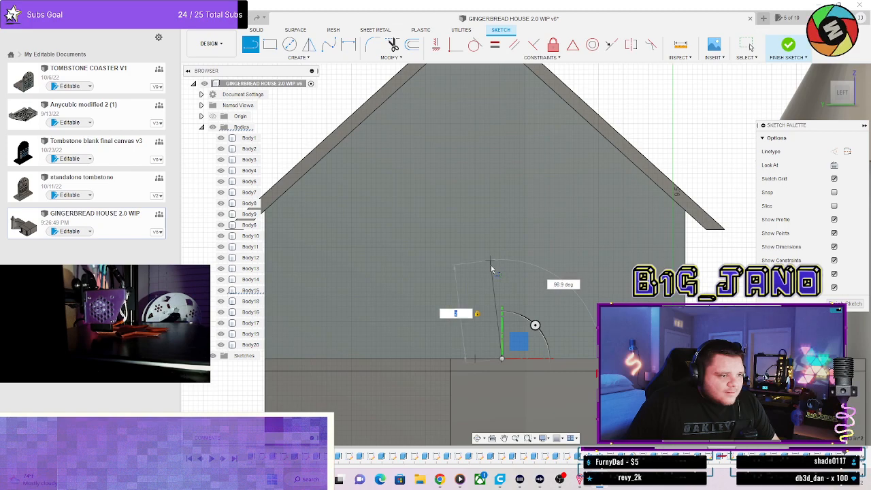
{"action": "left_click", "coordinate": [501, 268]}
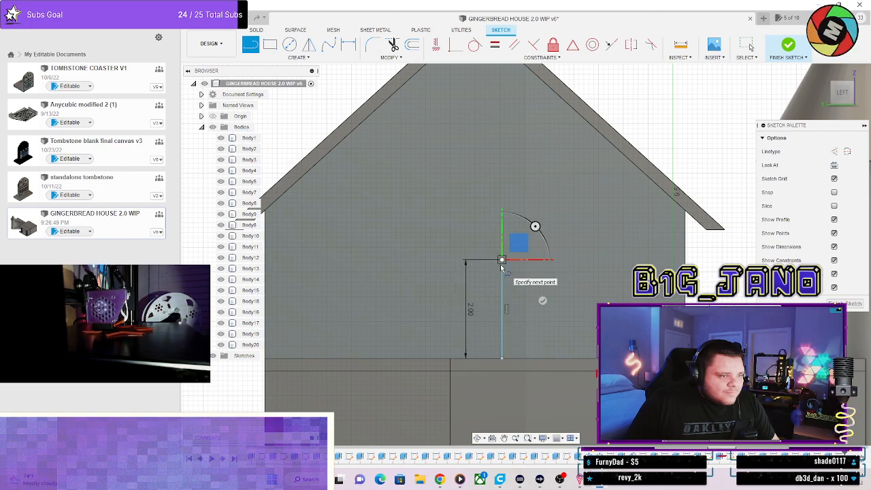
Draw two sloping lines connecting the vertical line's upper end to both corners of the wing's top edge.
{"action": "middle_click_drag", "start_coordinate": [457, 343], "coordinate": [451, 367], "text": "shift"}
{"action": "left_click", "coordinate": [450, 361]}
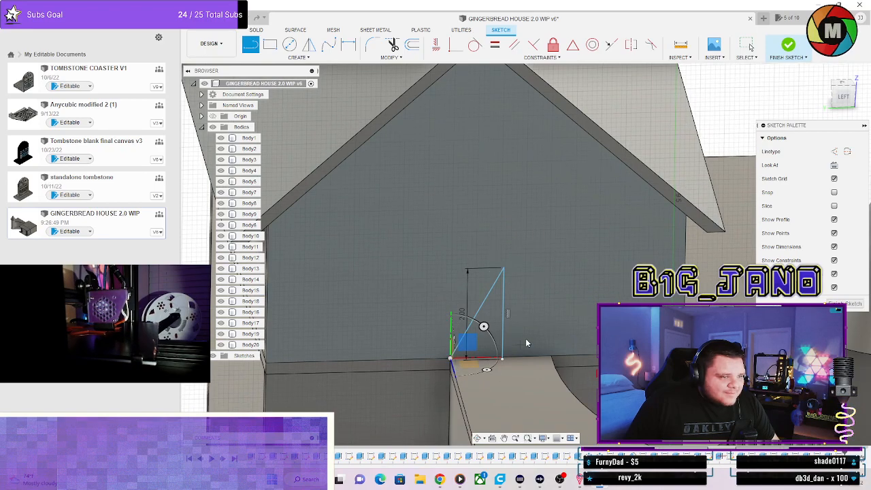
{"action": "key", "text": "Escape"}
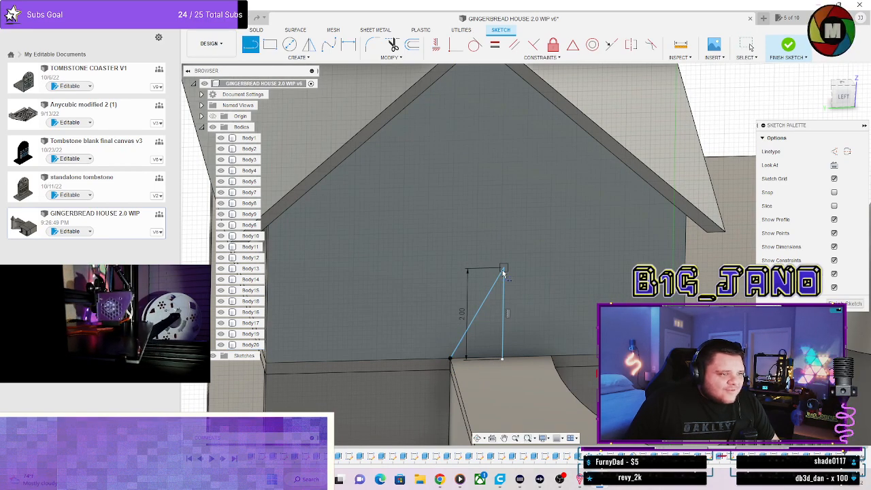
{"action": "left_click", "coordinate": [503, 270]}
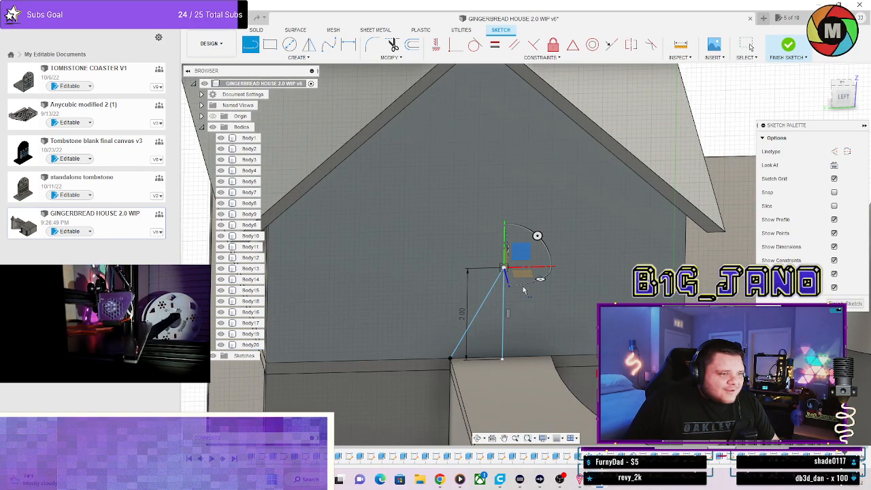
{"action": "left_click", "coordinate": [552, 356]}
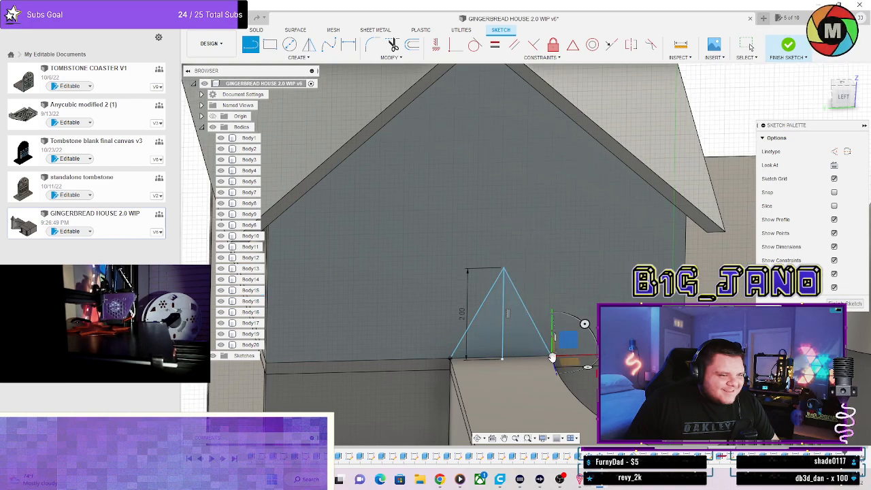
Close the triangle with a base line along the wing's top edge and delete its vertical centre line.
{"action": "left_click", "coordinate": [450, 358]}
{"action": "left_click", "coordinate": [551, 355]}
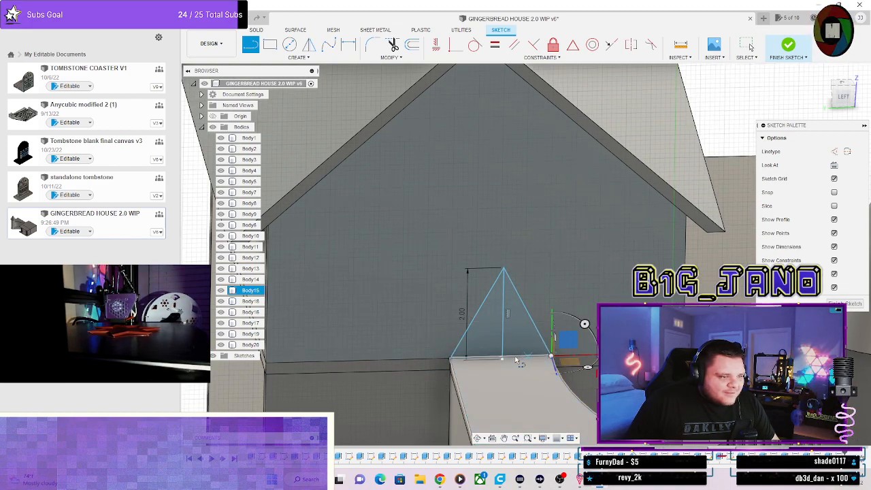
{"action": "key", "text": "Escape"}
{"action": "left_click", "coordinate": [504, 337]}
{"action": "scroll", "coordinate": [503, 334], "scroll_direction": "down", "scroll_amount": 3}
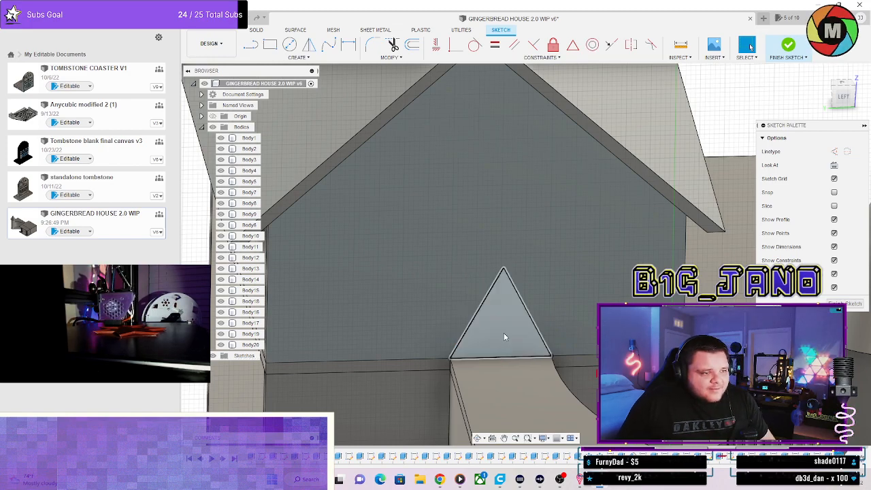
{"action": "middle_click_drag", "start_coordinate": [503, 333], "coordinate": [447, 248], "text": "shift"}
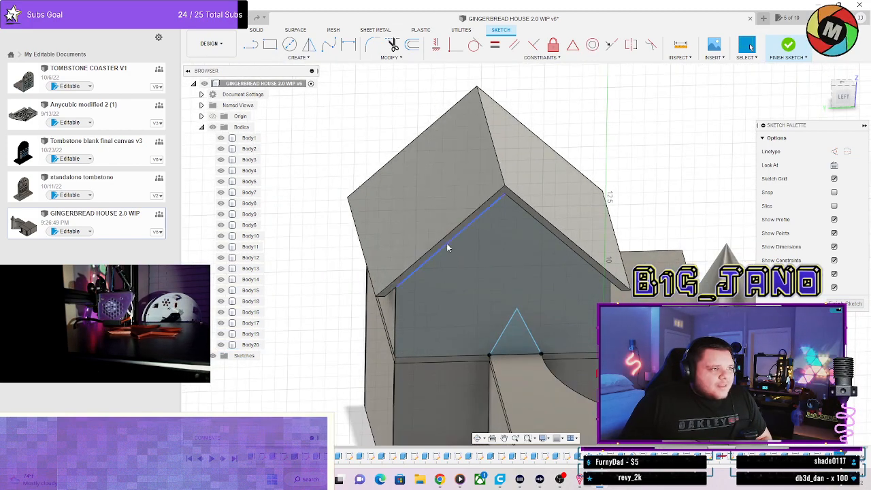
{"action": "left_click", "coordinate": [298, 57]}
{"action": "left_click", "coordinate": [390, 57]}
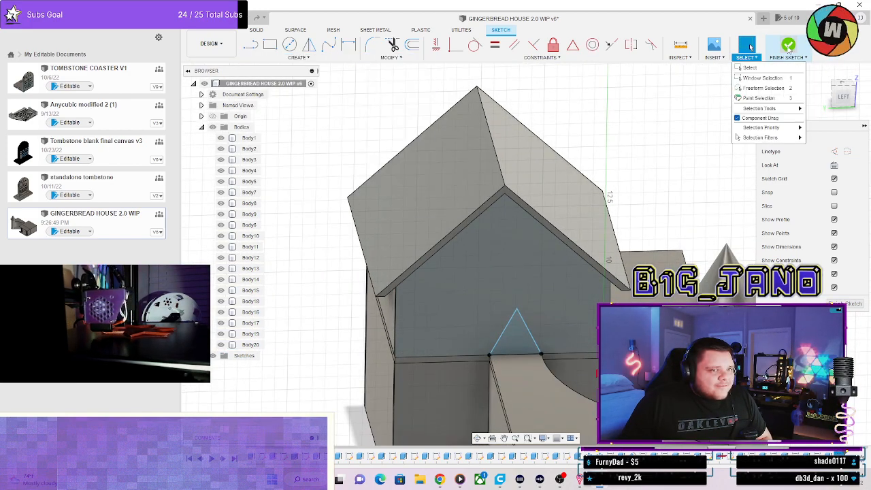
Finish the sketch of the triangular roof profile on the gable wall.
{"action": "left_click", "coordinate": [782, 46]}
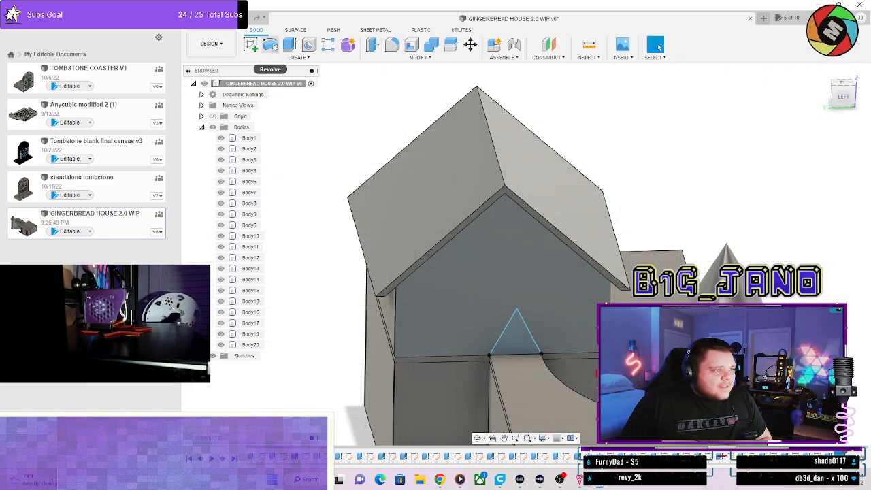
{"action": "left_click", "coordinate": [297, 57]}
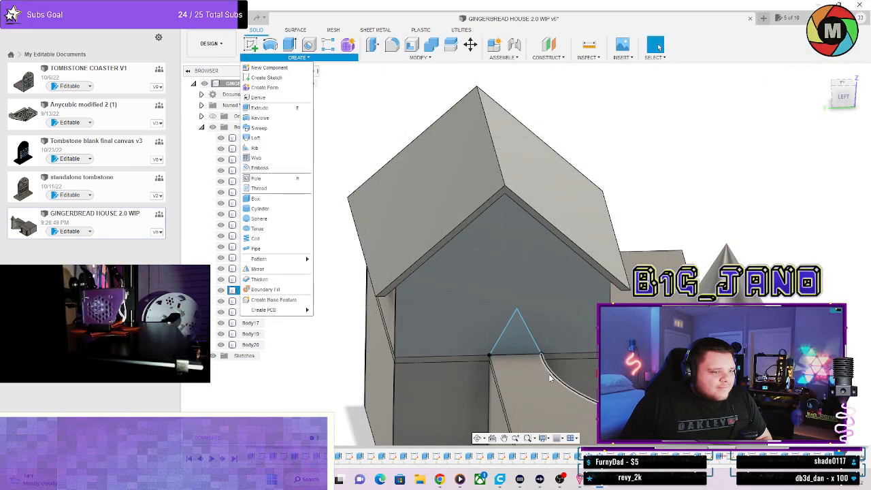
{"action": "middle_click_drag", "start_coordinate": [552, 378], "coordinate": [425, 324]}
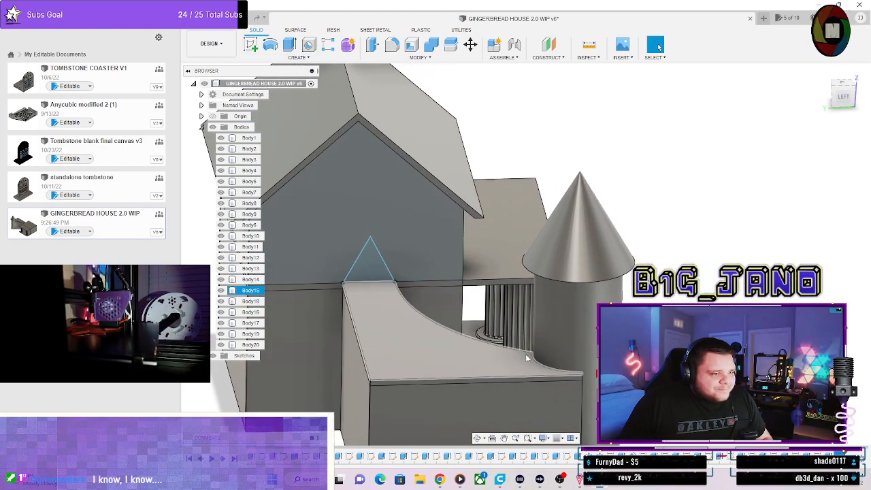
{"action": "left_click", "coordinate": [349, 246]}
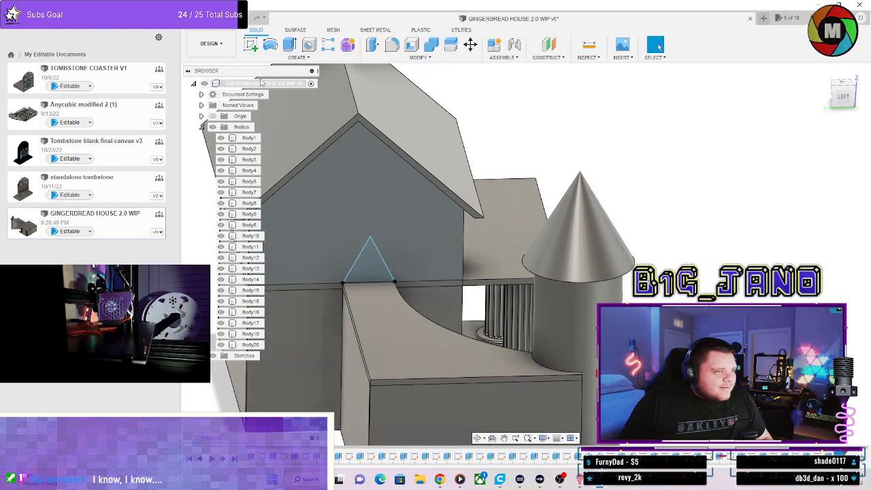
Try to sweep the triangular roof profile along the curved wing's concave top edge.
{"action": "left_click", "coordinate": [297, 57]}
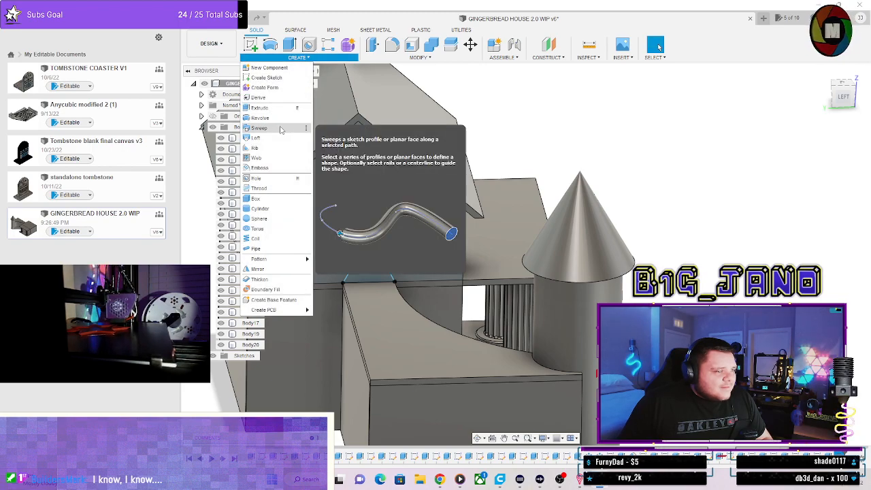
{"action": "left_click", "coordinate": [259, 128]}
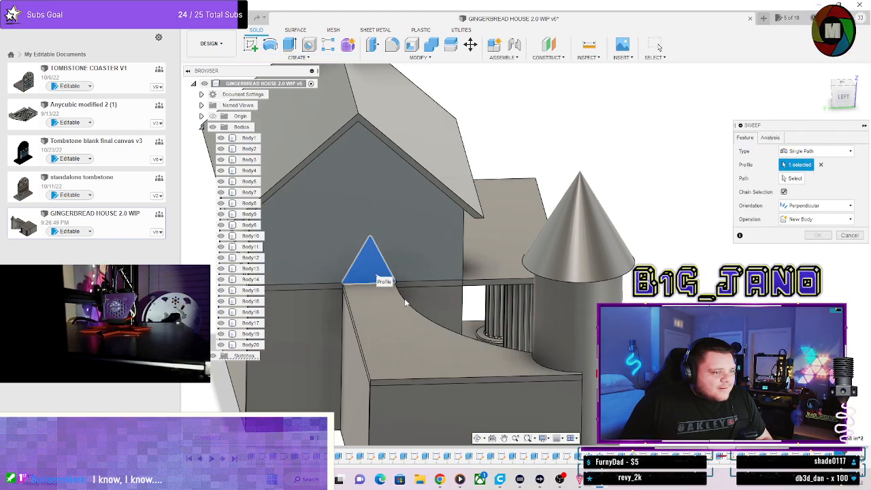
{"action": "left_click", "coordinate": [797, 179]}
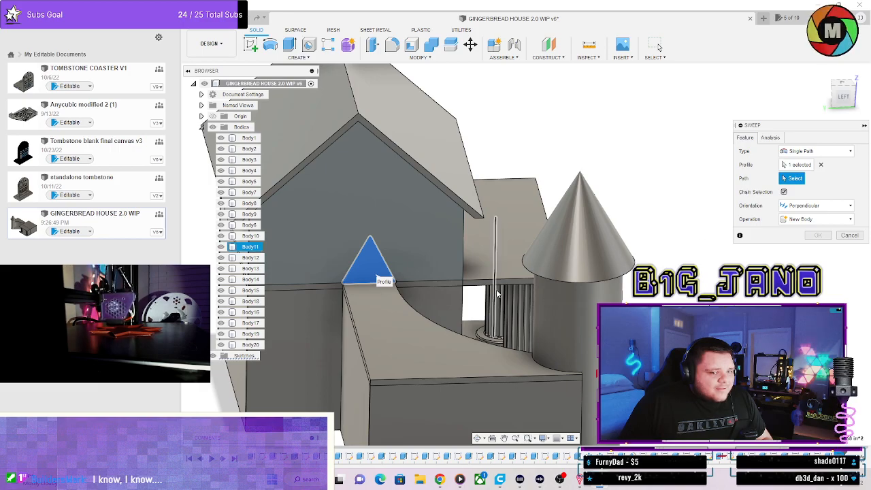
{"action": "left_click", "coordinate": [429, 325]}
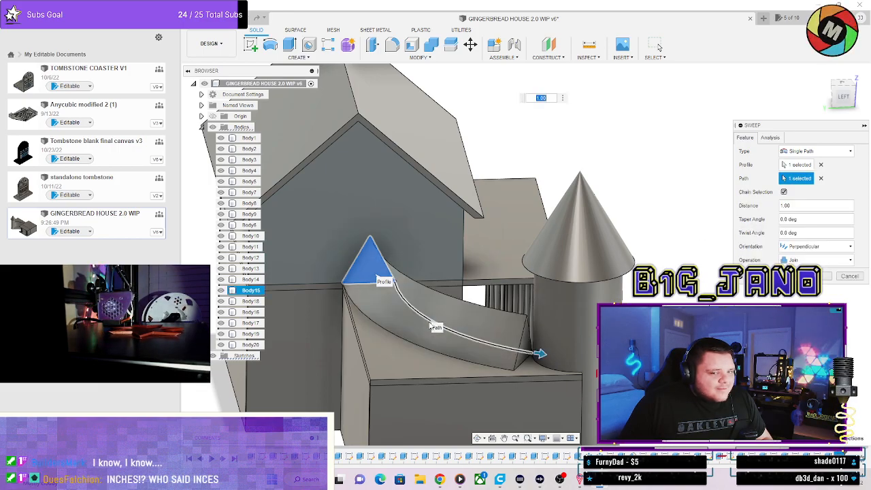
Inspect the swept roof preview above the curved wing from several sides, especially its end near the tower, and cancel the sweep.
{"action": "middle_click_drag", "start_coordinate": [435, 325], "coordinate": [556, 289], "text": "shift"}
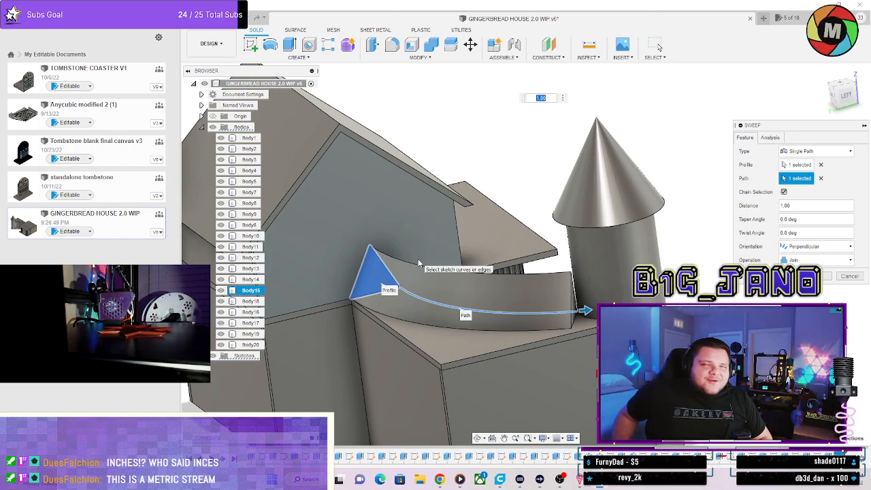
{"action": "scroll", "coordinate": [394, 325], "scroll_direction": "down", "scroll_amount": 4}
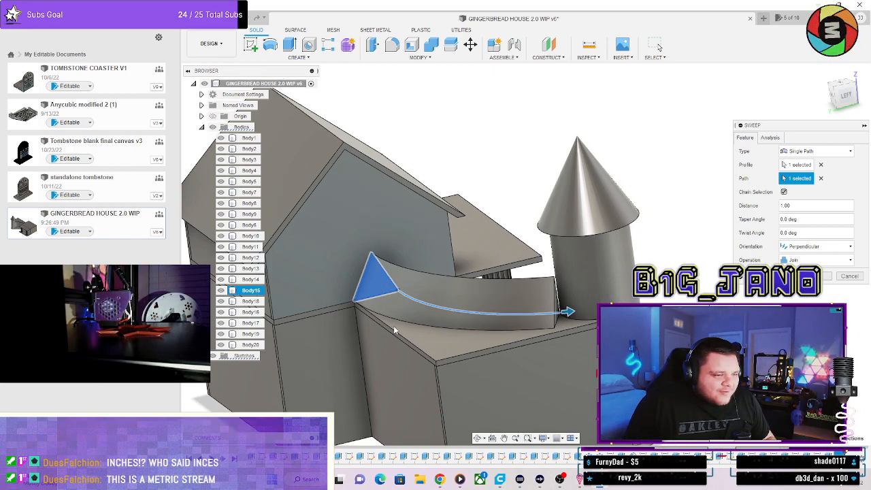
{"action": "middle_click_drag", "start_coordinate": [433, 342], "coordinate": [650, 352], "text": "shift"}
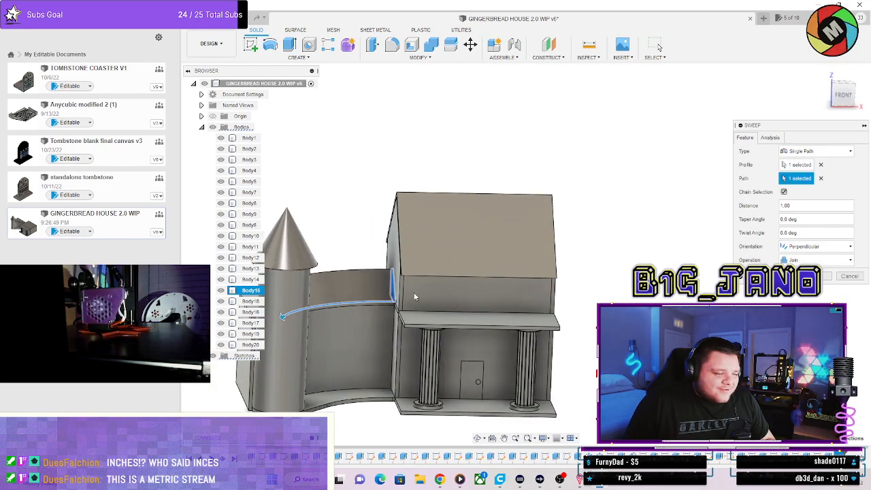
{"action": "scroll", "coordinate": [433, 304], "scroll_direction": "up", "scroll_amount": 2}
{"action": "scroll", "coordinate": [340, 364], "scroll_direction": "down", "scroll_amount": 3}
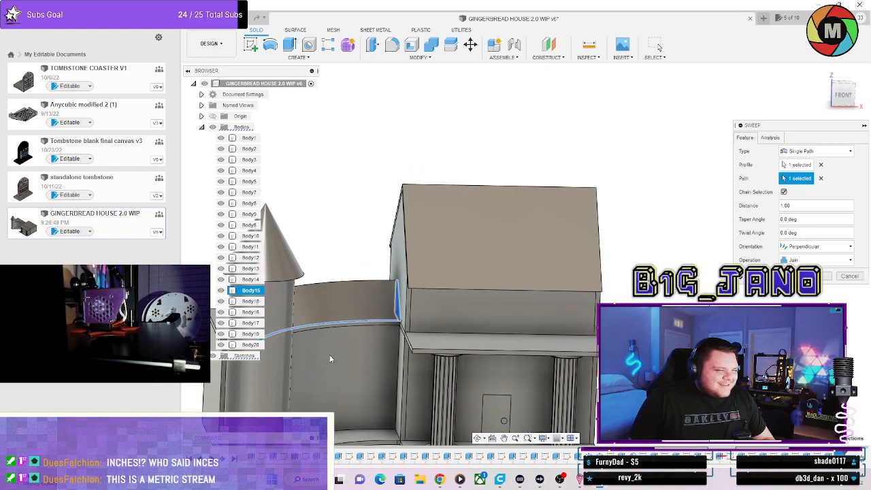
{"action": "middle_click_drag", "start_coordinate": [325, 372], "coordinate": [358, 392], "text": "shift"}
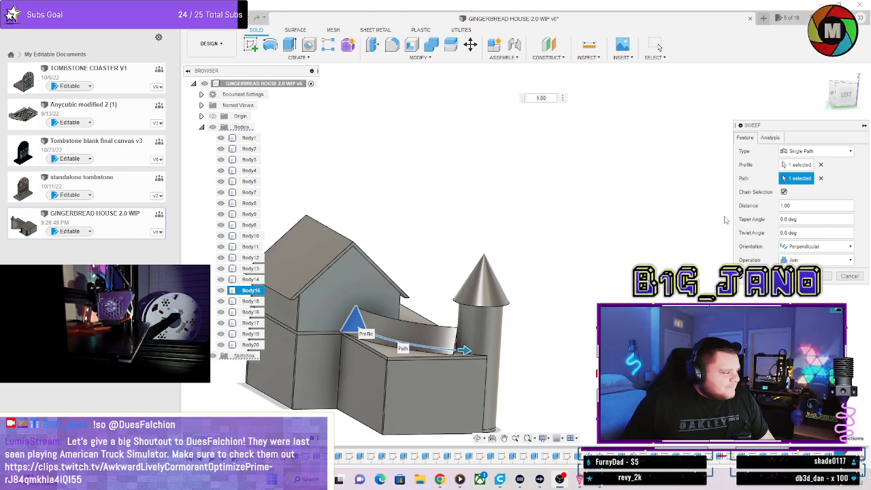
{"action": "scroll", "coordinate": [449, 360], "scroll_direction": "down", "scroll_amount": 2}
{"action": "scroll", "coordinate": [451, 361], "scroll_direction": "up", "scroll_amount": 5}
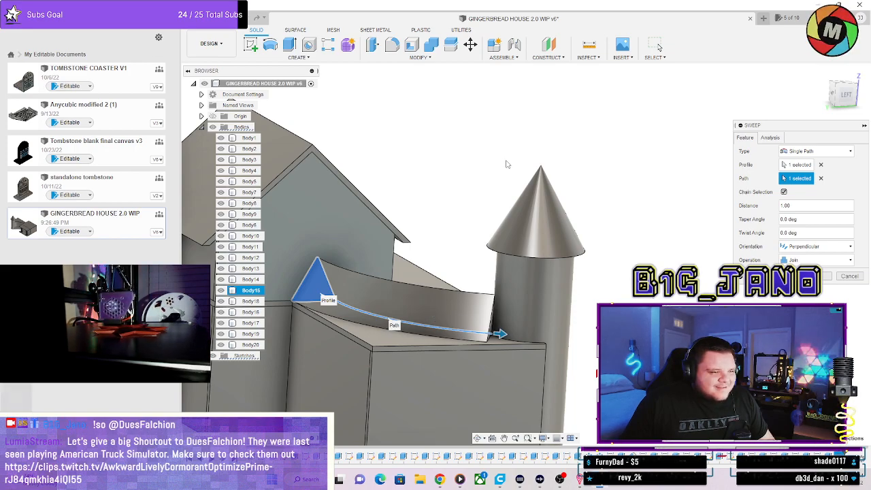
{"action": "scroll", "coordinate": [433, 360], "scroll_direction": "down", "scroll_amount": 3}
{"action": "scroll", "coordinate": [398, 359], "scroll_direction": "up", "scroll_amount": 5}
{"action": "middle_click_drag", "start_coordinate": [391, 345], "coordinate": [404, 270], "text": "shift"}
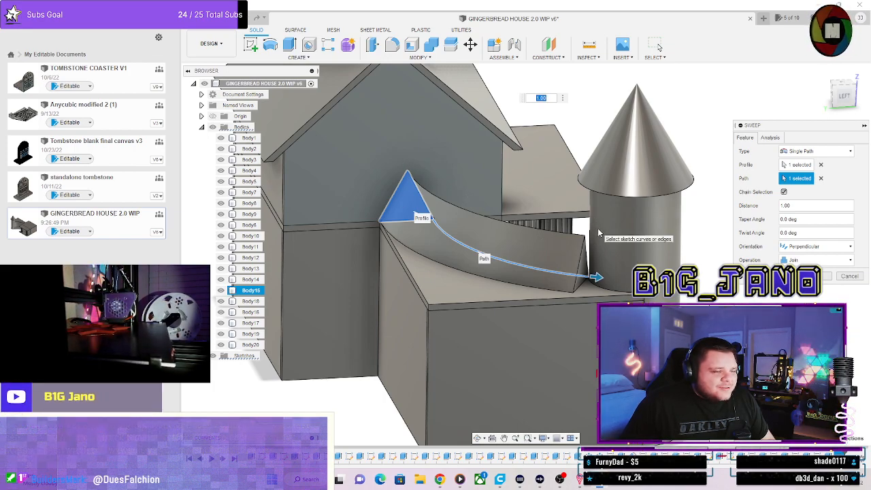
{"action": "middle_click_drag", "start_coordinate": [454, 217], "coordinate": [435, 257], "text": "shift"}
{"action": "scroll", "coordinate": [469, 254], "scroll_direction": "up", "scroll_amount": 4}
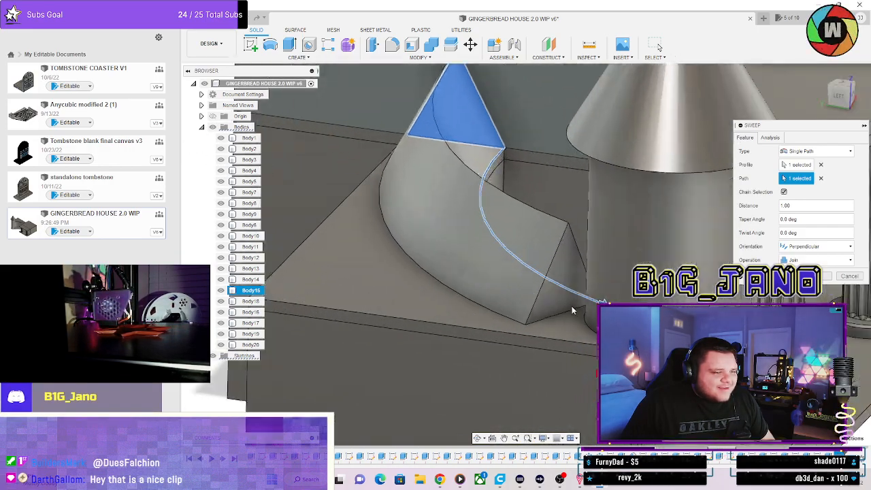
{"action": "middle_click_drag", "start_coordinate": [558, 307], "coordinate": [580, 309], "text": "shift"}
{"action": "scroll", "coordinate": [581, 308], "scroll_direction": "down", "scroll_amount": 6}
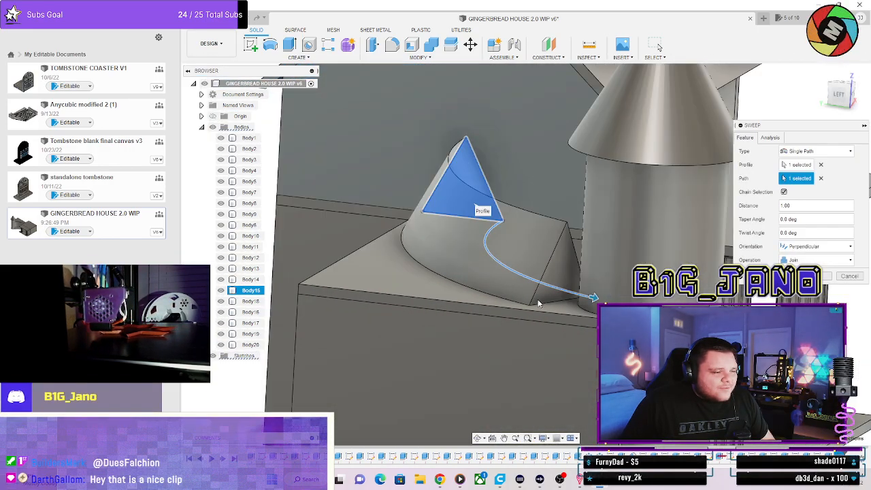
{"action": "scroll", "coordinate": [503, 298], "scroll_direction": "up", "scroll_amount": 3}
{"action": "middle_click_drag", "start_coordinate": [504, 298], "coordinate": [491, 314], "text": "shift"}
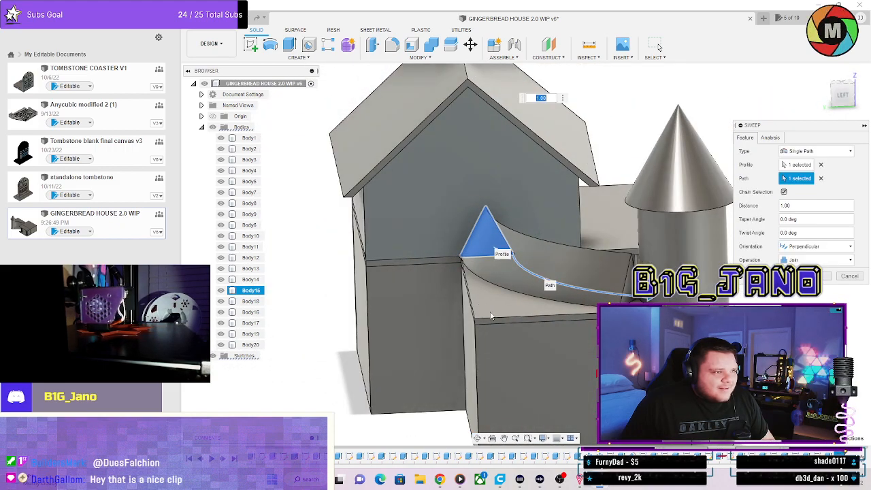
{"action": "left_click", "coordinate": [849, 276]}
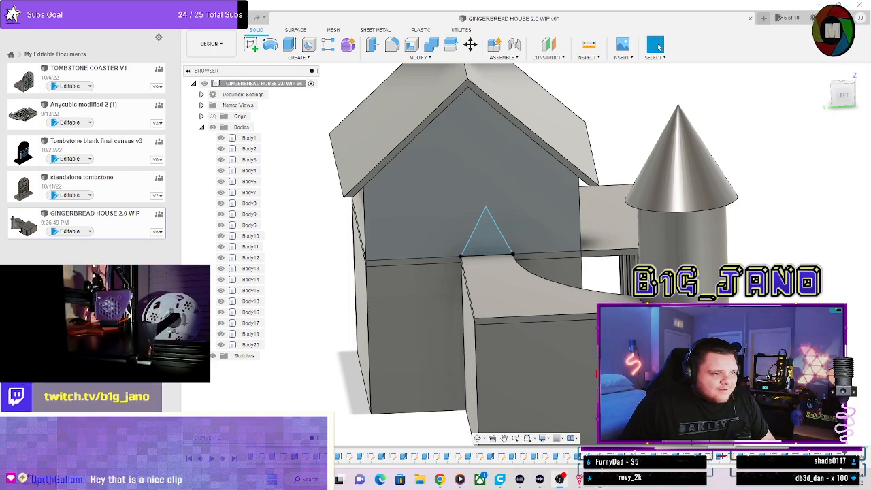
{"action": "scroll", "coordinate": [692, 299], "scroll_direction": "down", "scroll_amount": 3}
{"action": "scroll", "coordinate": [691, 299], "scroll_direction": "down", "scroll_amount": 3}
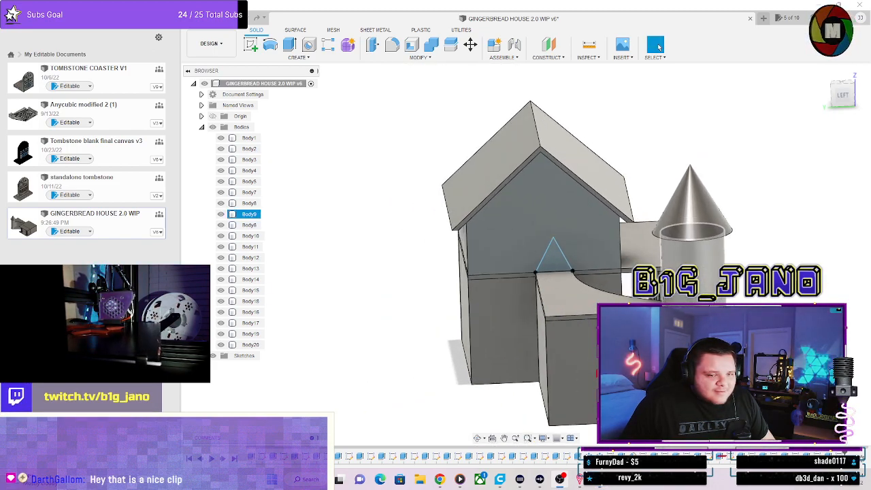
{"action": "scroll", "coordinate": [694, 299], "scroll_direction": "up", "scroll_amount": 6}
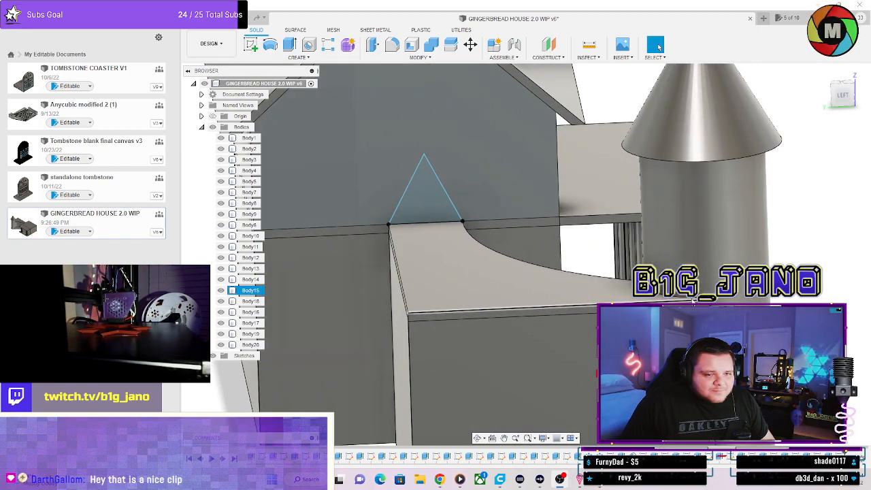
{"action": "scroll", "coordinate": [692, 299], "scroll_direction": "down", "scroll_amount": 3}
{"action": "scroll", "coordinate": [693, 299], "scroll_direction": "up", "scroll_amount": 2}
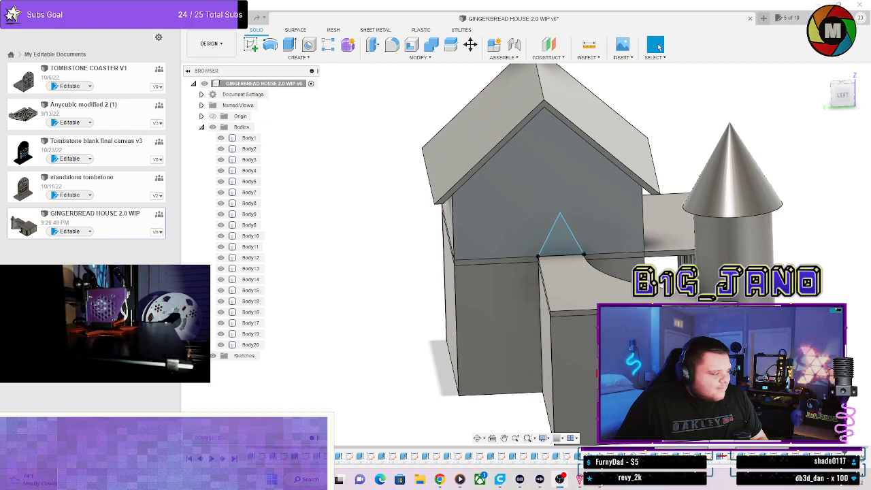
{"action": "scroll", "coordinate": [748, 313], "scroll_direction": "down", "scroll_amount": 2}
{"action": "scroll", "coordinate": [748, 313], "scroll_direction": "up", "scroll_amount": 1}
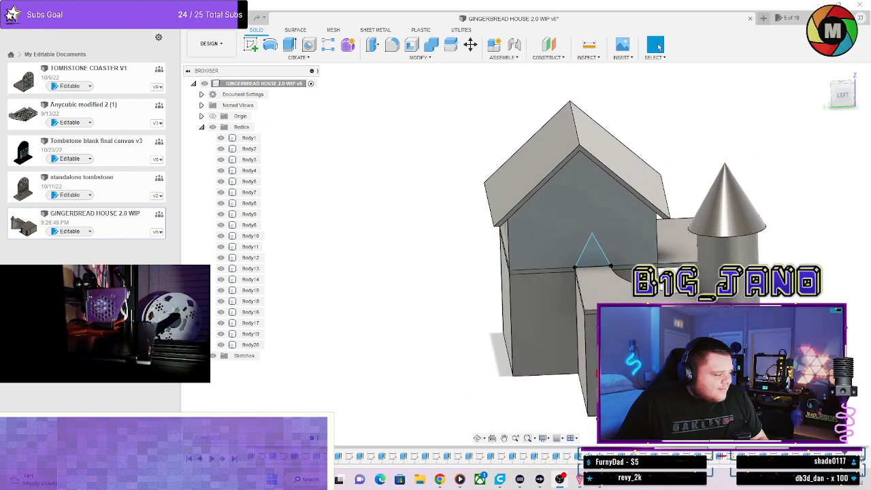
Project the curved wing's top edge at the round tower into a new sketch.
{"action": "middle_click_drag", "start_coordinate": [761, 327], "coordinate": [775, 343], "text": "shift"}
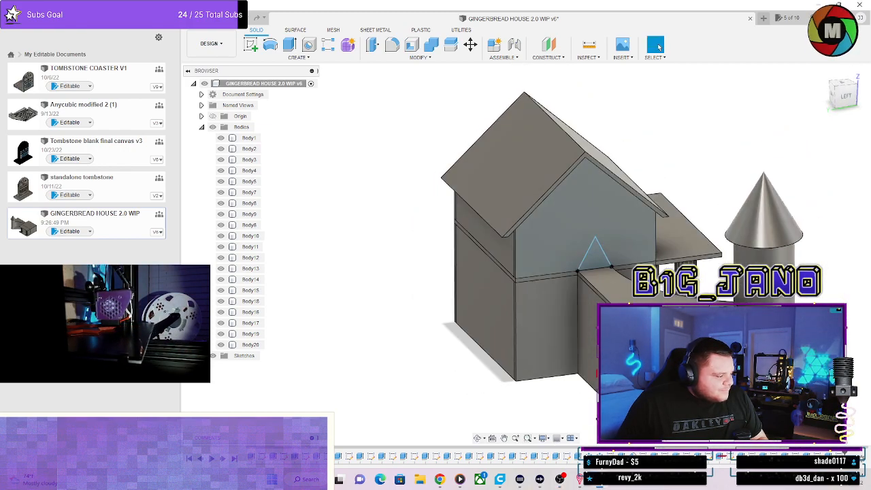
{"action": "scroll", "coordinate": [789, 305], "scroll_direction": "up", "scroll_amount": 2}
{"action": "middle_click_drag", "start_coordinate": [708, 313], "coordinate": [789, 331], "text": "shift"}
{"action": "scroll", "coordinate": [788, 332], "scroll_direction": "up", "scroll_amount": 2}
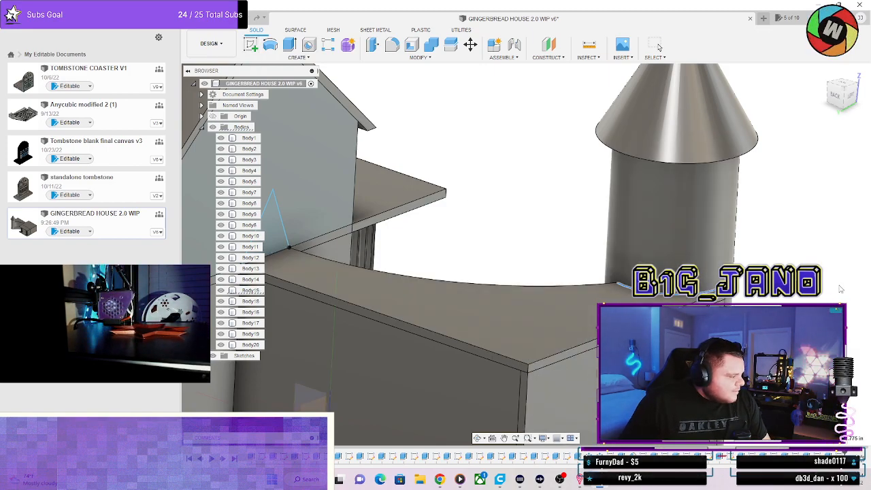
{"action": "key", "text": "p"}
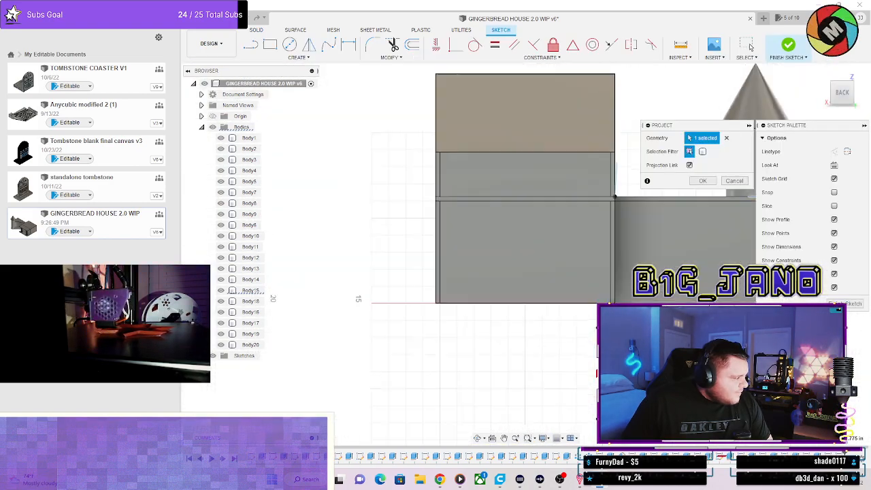
{"action": "middle_click_drag", "start_coordinate": [558, 163], "coordinate": [472, 190], "text": "shift"}
{"action": "scroll", "coordinate": [636, 187], "scroll_direction": "up", "scroll_amount": 4}
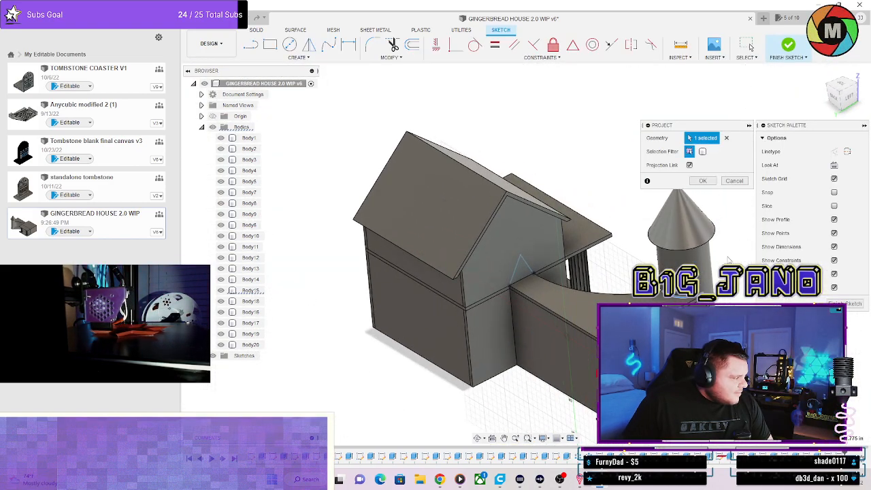
{"action": "scroll", "coordinate": [699, 271], "scroll_direction": "up", "scroll_amount": 2}
{"action": "left_click", "coordinate": [700, 181]}
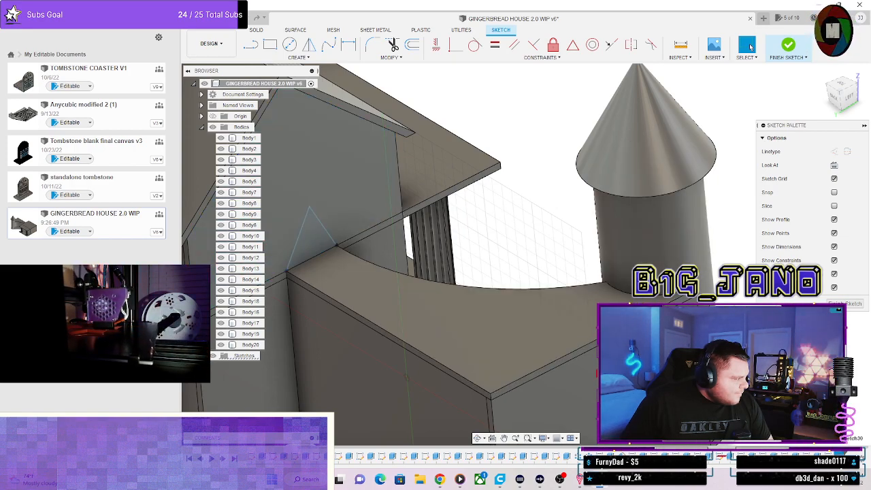
Finish the sketch containing the projected wing edge.
{"action": "scroll", "coordinate": [612, 265], "scroll_direction": "up", "scroll_amount": 1}
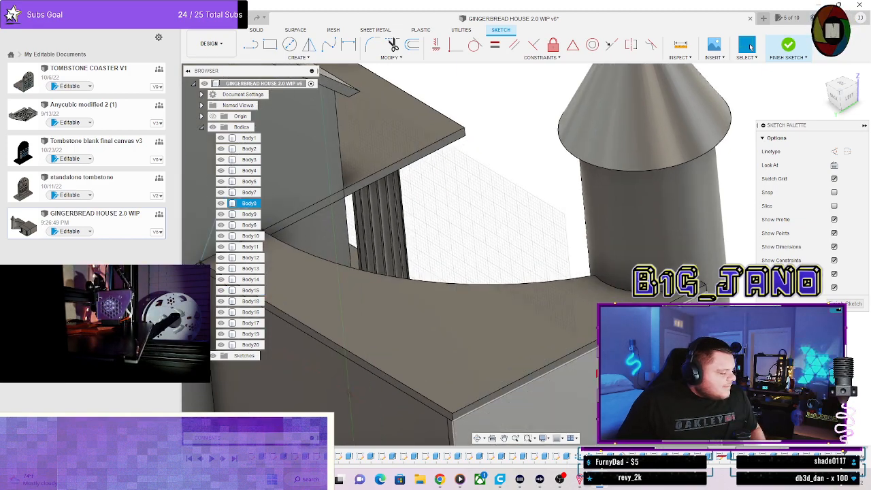
{"action": "scroll", "coordinate": [612, 265], "scroll_direction": "down", "scroll_amount": 2}
{"action": "middle_click_drag", "start_coordinate": [476, 285], "coordinate": [514, 272], "text": "shift"}
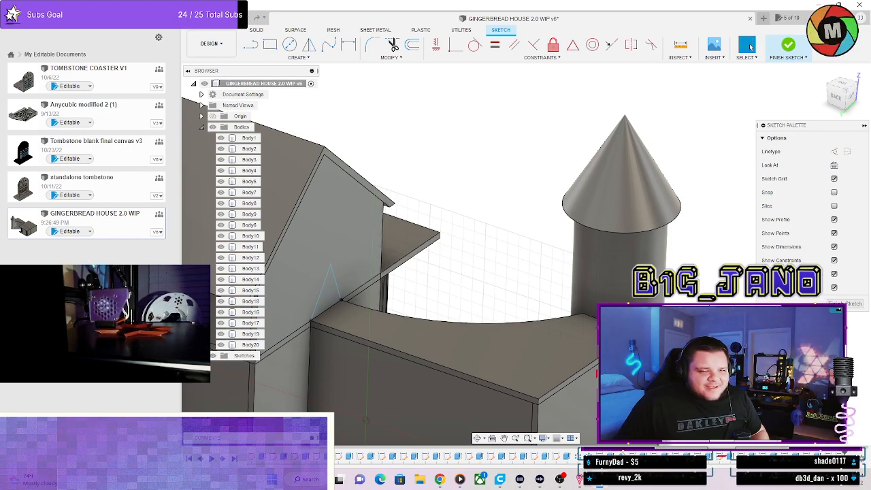
{"action": "scroll", "coordinate": [572, 389], "scroll_direction": "up", "scroll_amount": 3}
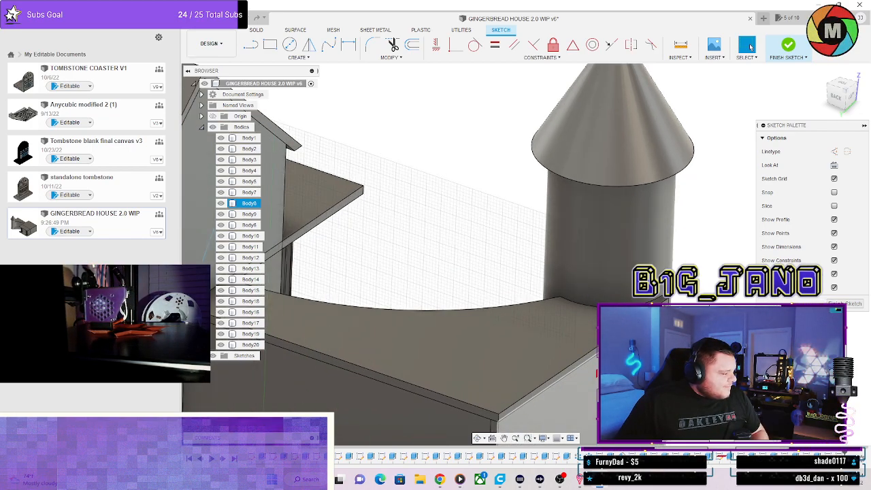
{"action": "scroll", "coordinate": [571, 389], "scroll_direction": "down", "scroll_amount": 3}
{"action": "scroll", "coordinate": [511, 407], "scroll_direction": "up", "scroll_amount": 1}
{"action": "middle_click_drag", "start_coordinate": [512, 407], "coordinate": [416, 75], "text": "shift"}
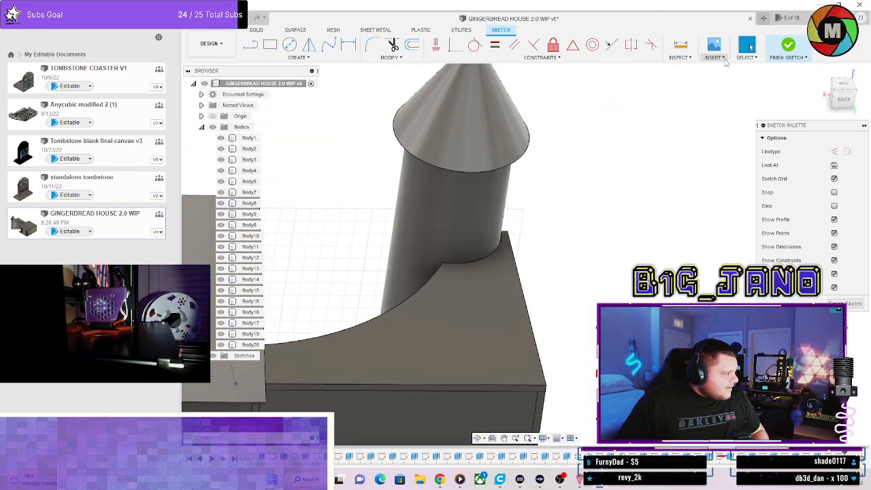
{"action": "left_click", "coordinate": [723, 59]}
{"action": "left_click", "coordinate": [747, 58]}
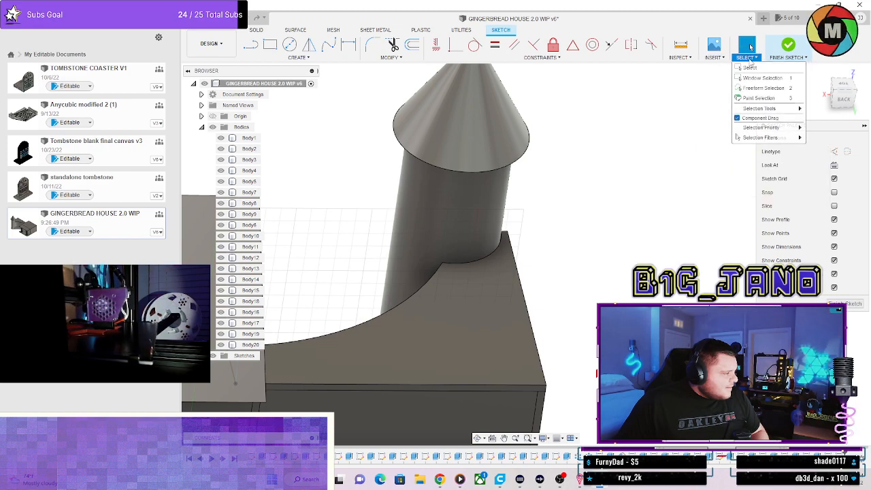
{"action": "left_click", "coordinate": [678, 57]}
{"action": "left_click", "coordinate": [789, 58]}
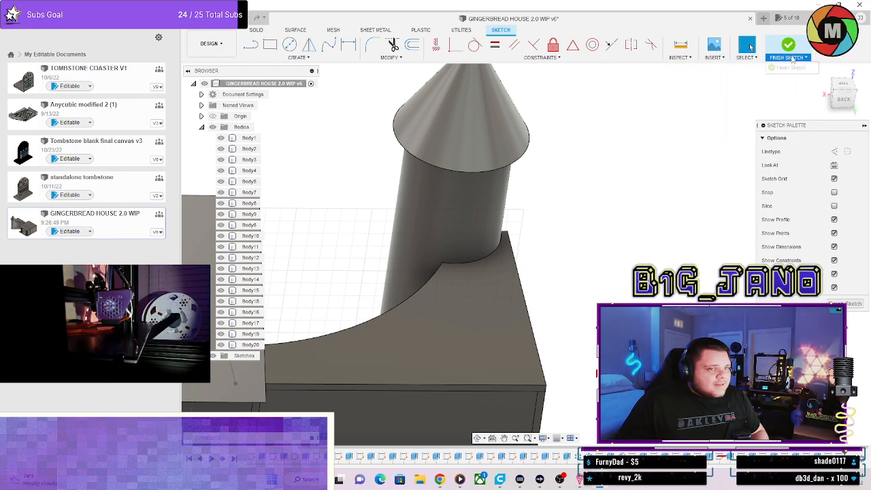
{"action": "left_click", "coordinate": [791, 46]}
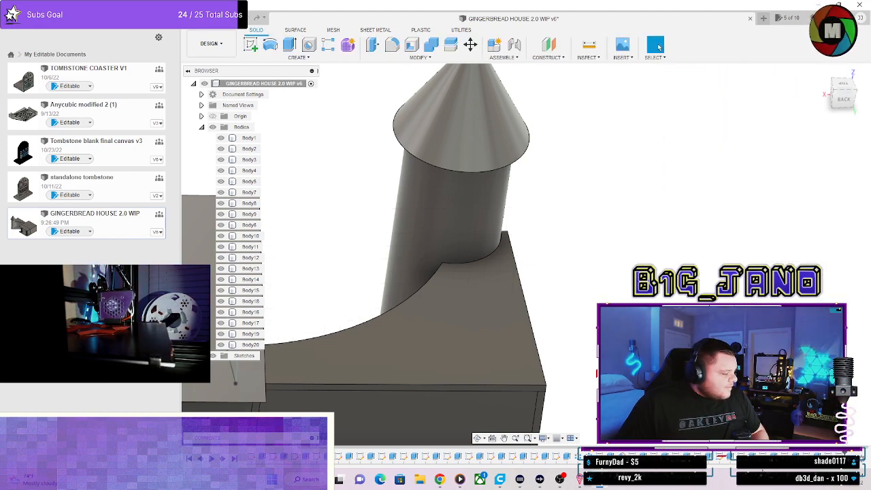
{"action": "middle_click_drag", "start_coordinate": [544, 385], "coordinate": [462, 343], "text": "shift"}
{"action": "middle_click_drag", "start_coordinate": [517, 213], "coordinate": [544, 229], "text": "shift"}
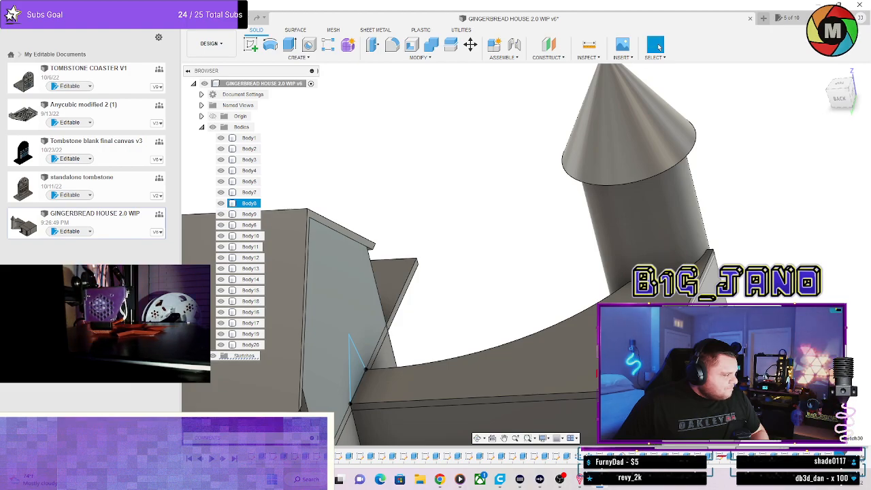
{"action": "middle_click_drag", "start_coordinate": [709, 276], "coordinate": [701, 293], "text": "shift"}
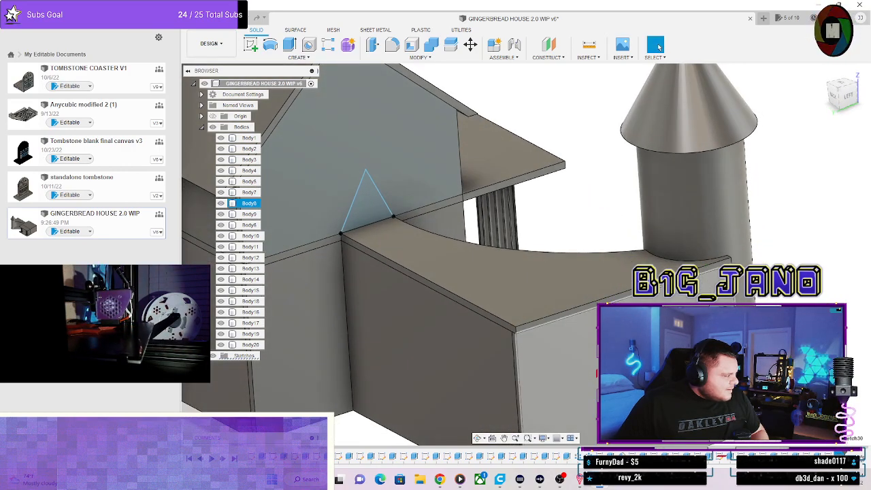
{"action": "middle_click_drag", "start_coordinate": [591, 279], "coordinate": [596, 251], "text": "shift"}
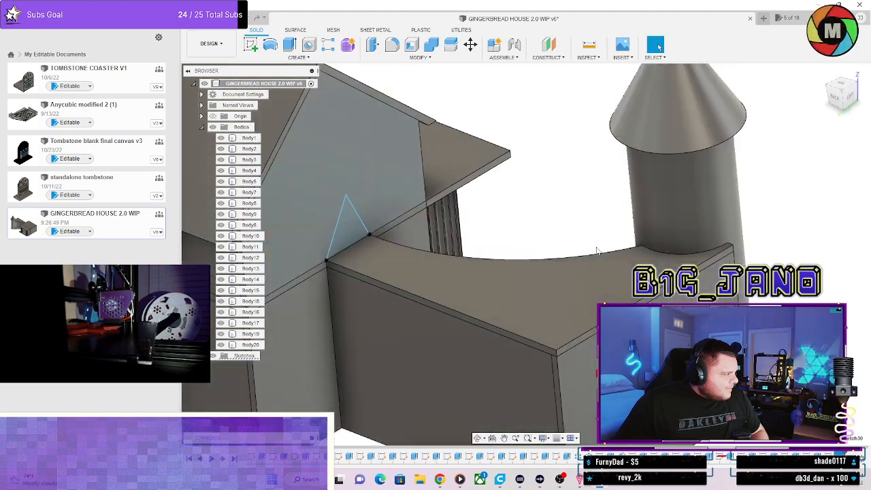
{"action": "left_click", "coordinate": [560, 57]}
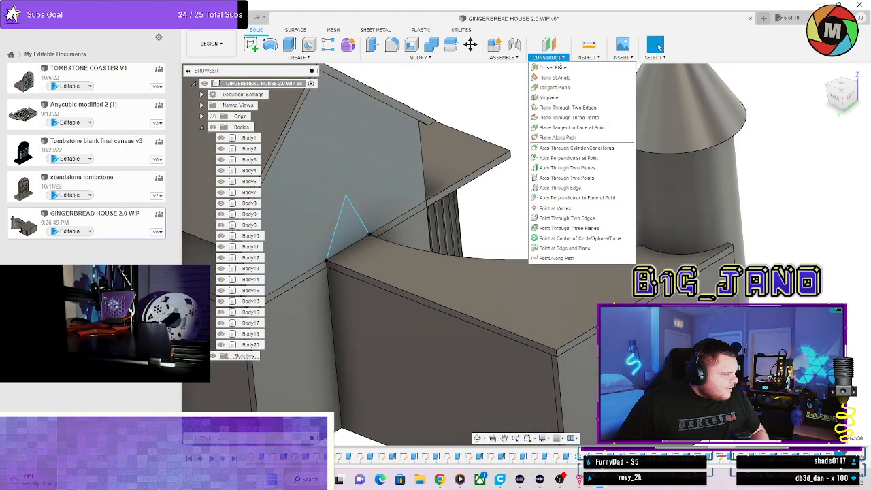
{"action": "left_click", "coordinate": [591, 108]}
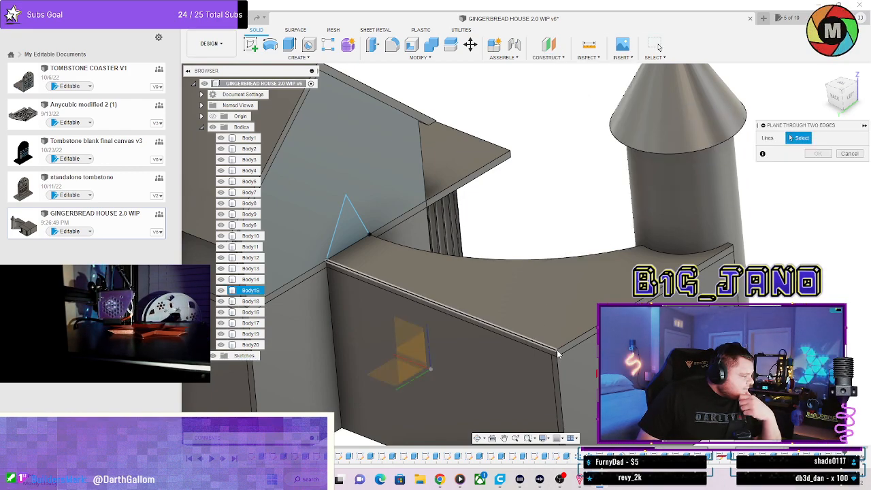
{"action": "middle_click_drag", "start_coordinate": [556, 263], "coordinate": [549, 178], "text": "shift"}
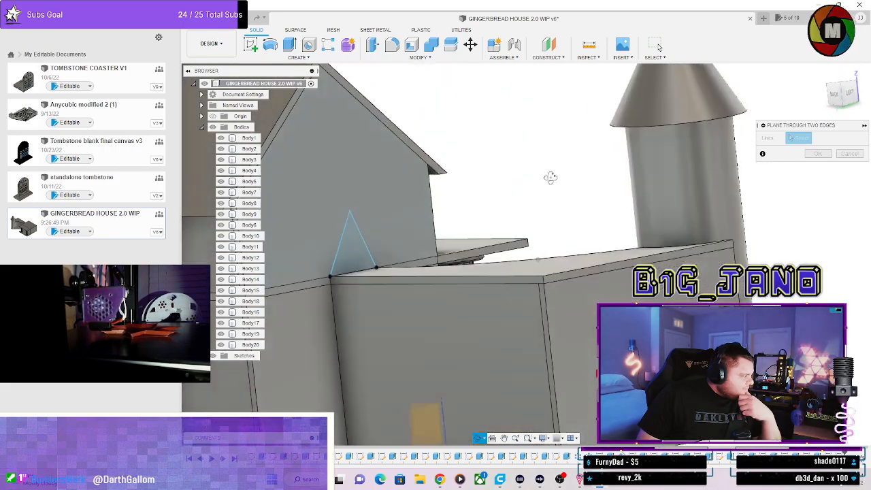
Construct a plane along the curved wing's concave top edge, crossing it roughly a third of the way along.
{"action": "left_click", "coordinate": [548, 57]}
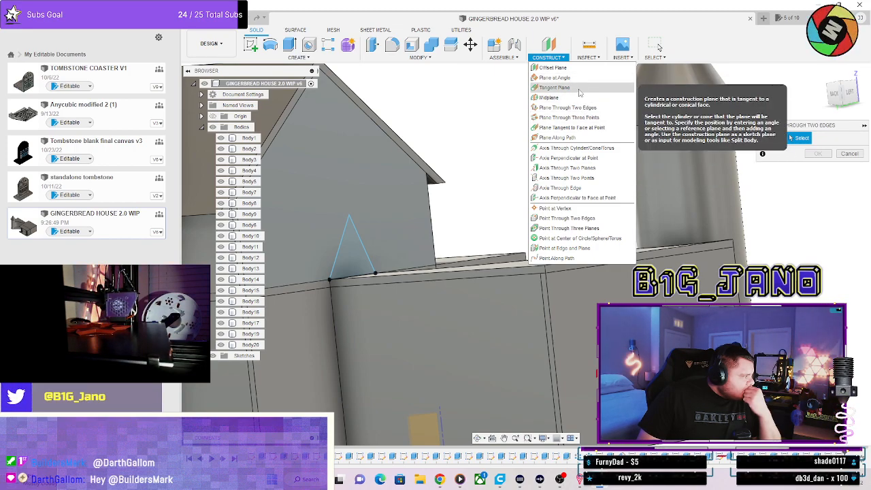
{"action": "left_click", "coordinate": [556, 137]}
{"action": "middle_click_drag", "start_coordinate": [556, 177], "coordinate": [540, 282], "text": "shift"}
{"action": "left_click", "coordinate": [546, 206]}
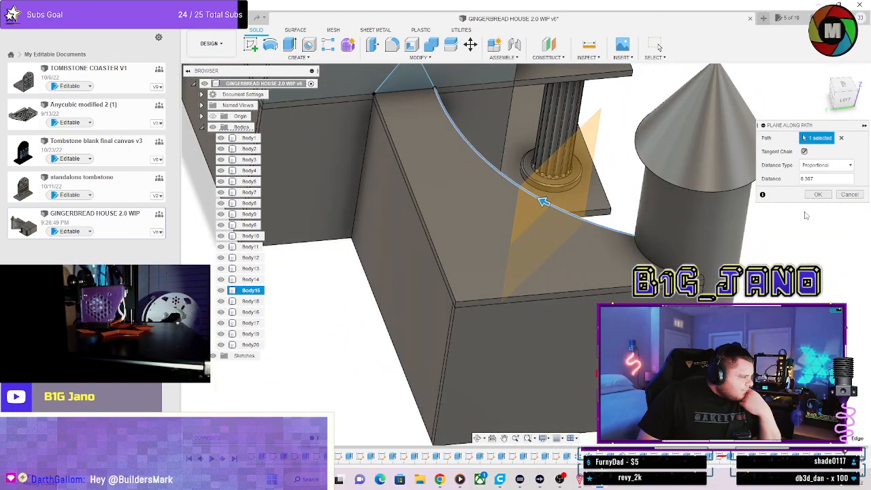
{"action": "left_click", "coordinate": [819, 194]}
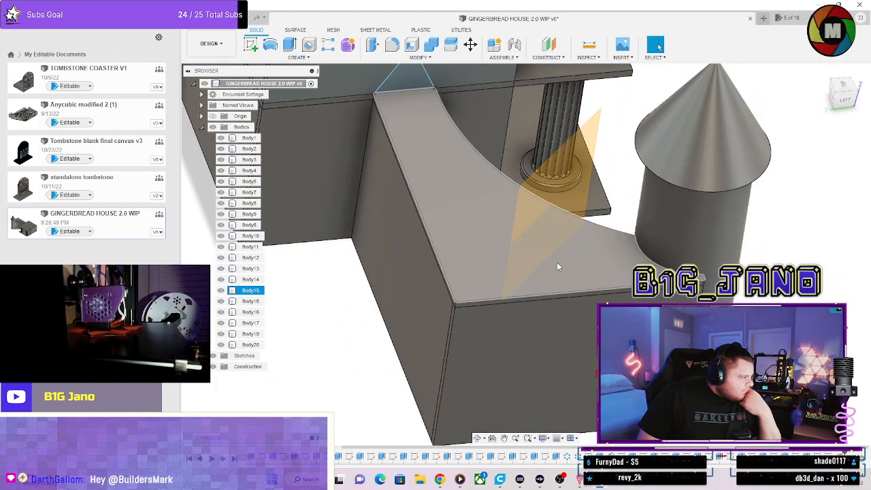
Start a sketch on the new plane crossing the curved wing and view it face-on.
{"action": "left_click", "coordinate": [580, 250]}
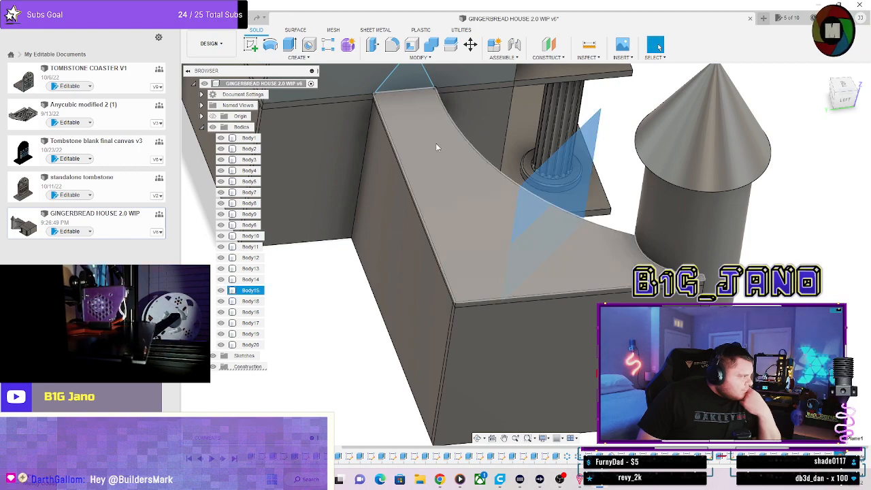
{"action": "left_click", "coordinate": [250, 45]}
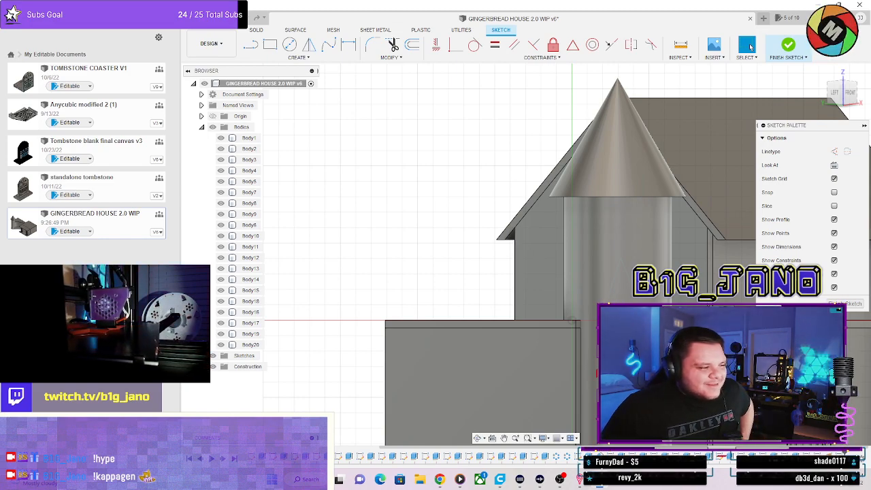
{"action": "mouse_move", "coordinate": [548, 237]}
{"action": "middle_mouse_down", "text": "shift"}
{"action": "mouse_move", "coordinate": [556, 253]}
{"action": "mouse_move", "coordinate": [548, 253]}
{"action": "middle_mouse_up", "text": "shift"}
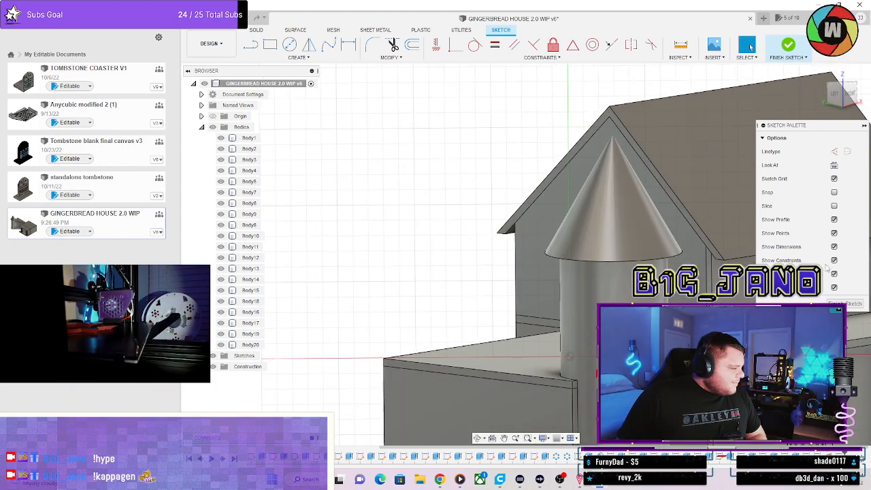
{"action": "left_click", "coordinate": [836, 94]}
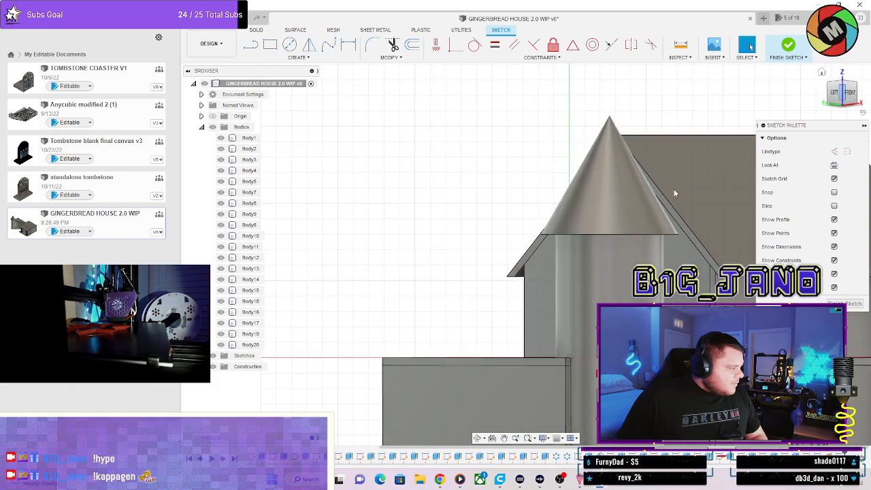
Sketch a sloped line up from the wing's outer top corner and a vertical line about 2.8 in long down to its top.
{"action": "left_click", "coordinate": [251, 45]}
{"action": "left_click", "coordinate": [383, 357]}
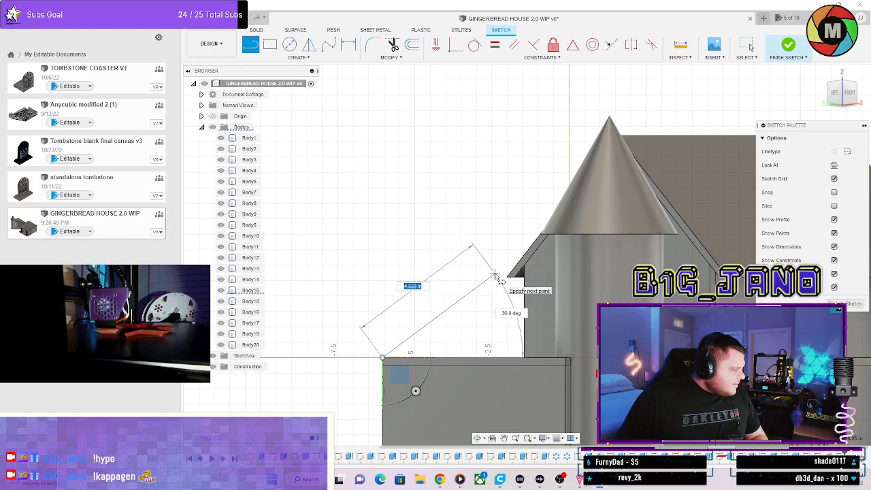
{"action": "left_click", "coordinate": [462, 273]}
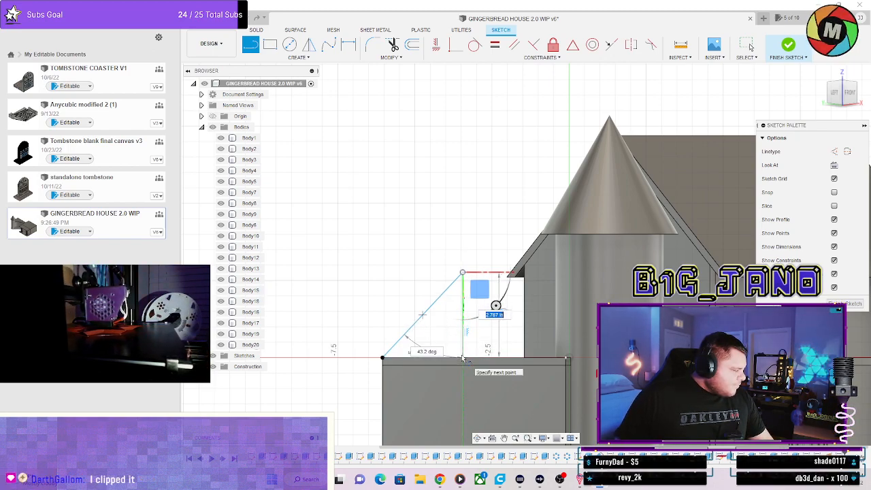
{"action": "left_click", "coordinate": [463, 358]}
{"action": "key", "text": "Escape"}
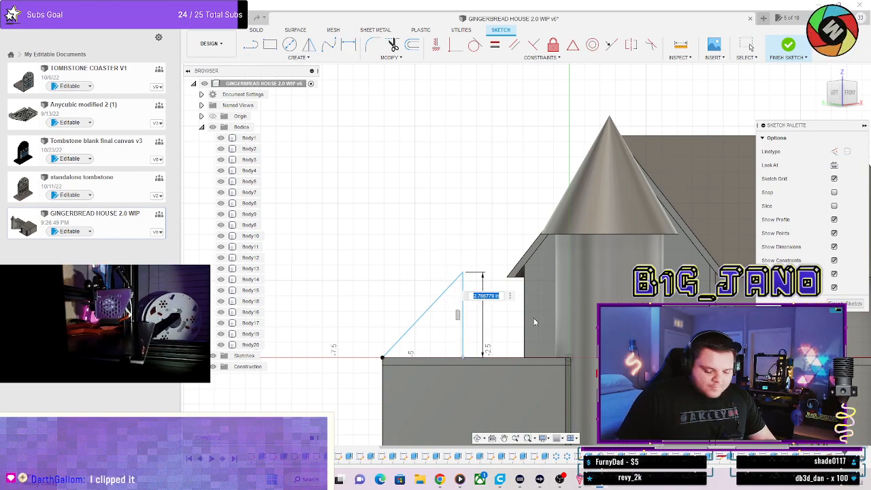
Set the vertical line's length to 2 in and compare it with the triangular roof profile on the house wall.
{"action": "type", "text": "2"}
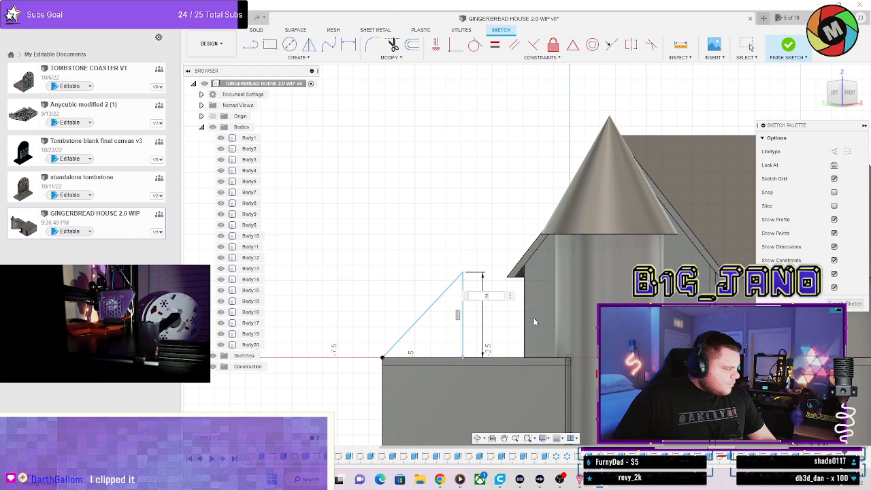
{"action": "key", "text": "Return"}
{"action": "key", "text": "Escape"}
{"action": "mouse_move", "coordinate": [408, 331]}
{"action": "middle_mouse_down", "text": "shift"}
{"action": "mouse_move", "coordinate": [421, 340]}
{"action": "mouse_move", "coordinate": [451, 336]}
{"action": "middle_mouse_up", "text": "shift"}
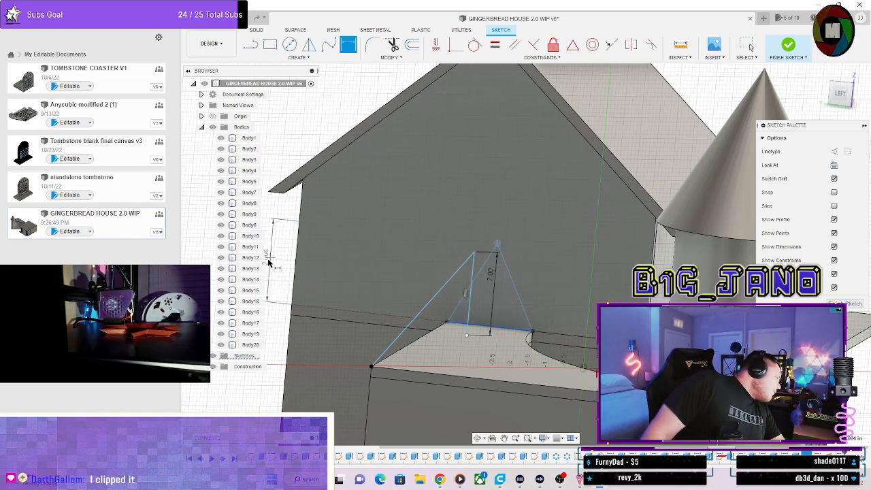
{"action": "key", "text": "Escape"}
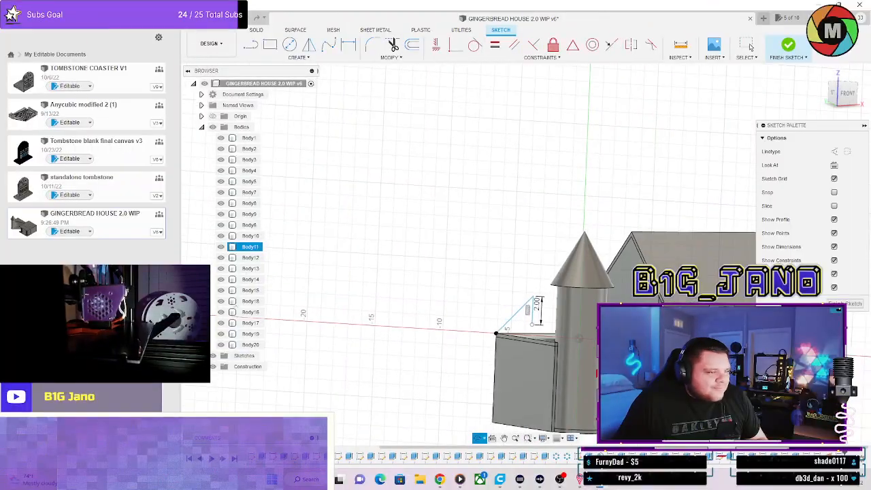
Try to align the vertical line's lower endpoint with the wing's top face using a Horizontal/Vertical constraint.
{"action": "middle_click_drag", "start_coordinate": [700, 306], "coordinate": [542, 272], "text": "shift"}
{"action": "scroll", "coordinate": [458, 259], "scroll_direction": "up", "scroll_amount": 2}
{"action": "scroll", "coordinate": [377, 164], "scroll_direction": "down", "scroll_amount": 3}
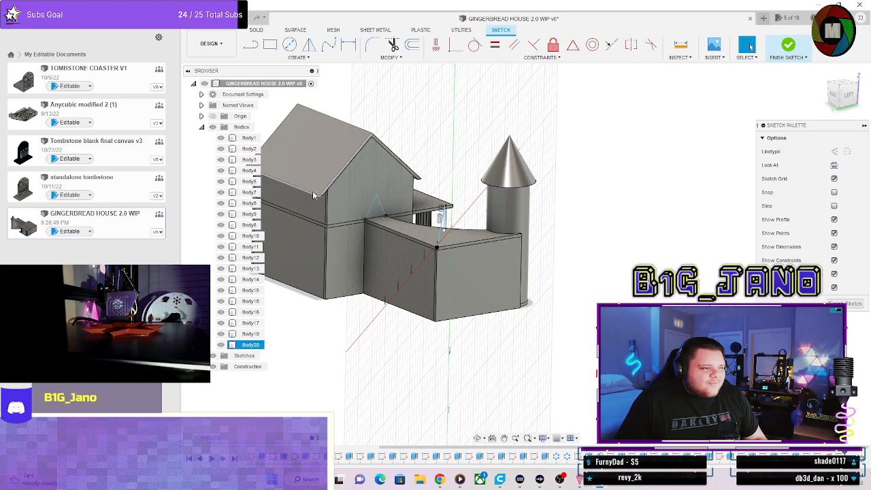
{"action": "middle_click_drag", "start_coordinate": [375, 208], "coordinate": [371, 245], "text": "shift"}
{"action": "scroll", "coordinate": [371, 244], "scroll_direction": "up", "scroll_amount": 5}
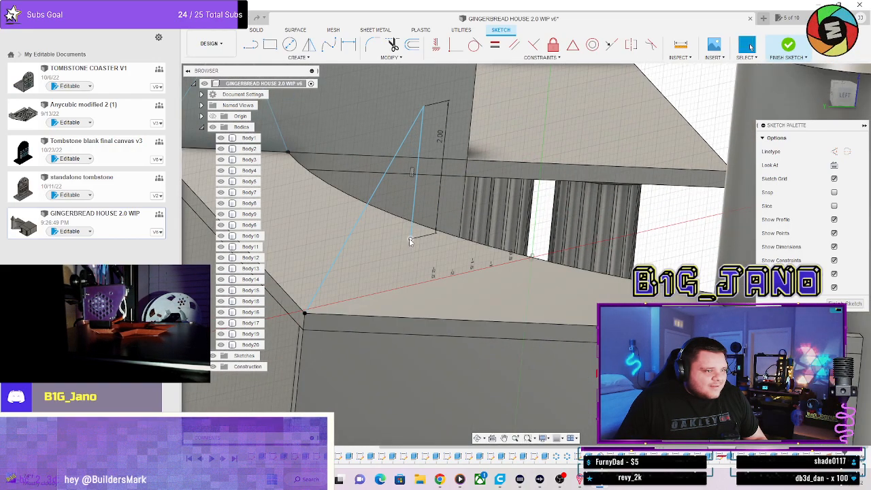
{"action": "left_click", "coordinate": [410, 238]}
{"action": "left_click", "coordinate": [447, 308], "text": "ctrl"}
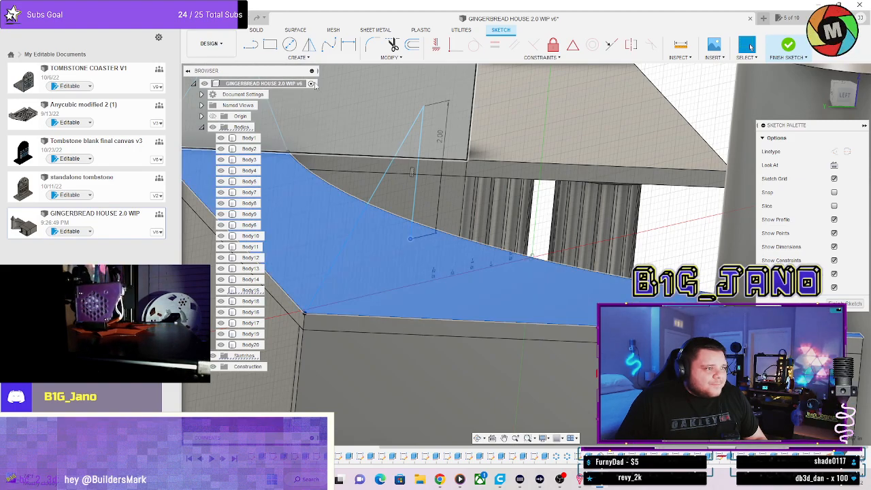
{"action": "left_click", "coordinate": [455, 46]}
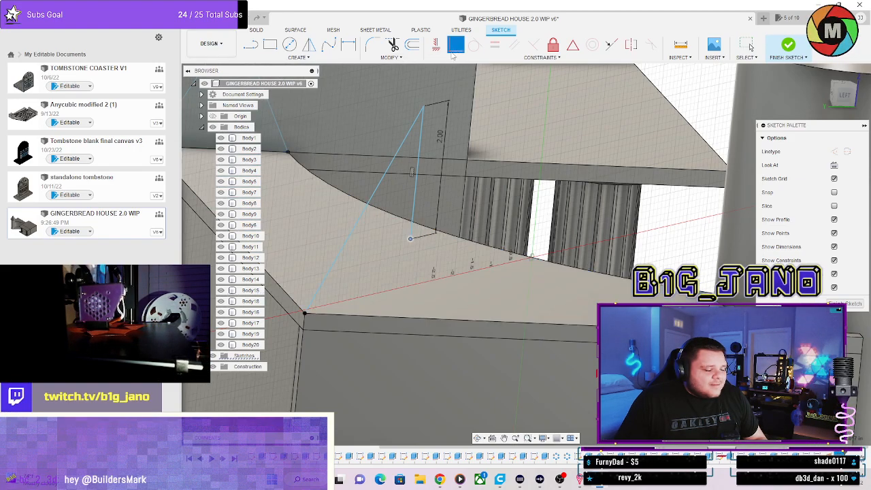
Delete the 2 in vertical line and begin a replacement line at the sloped line's upper end.
{"action": "left_click", "coordinate": [414, 197]}
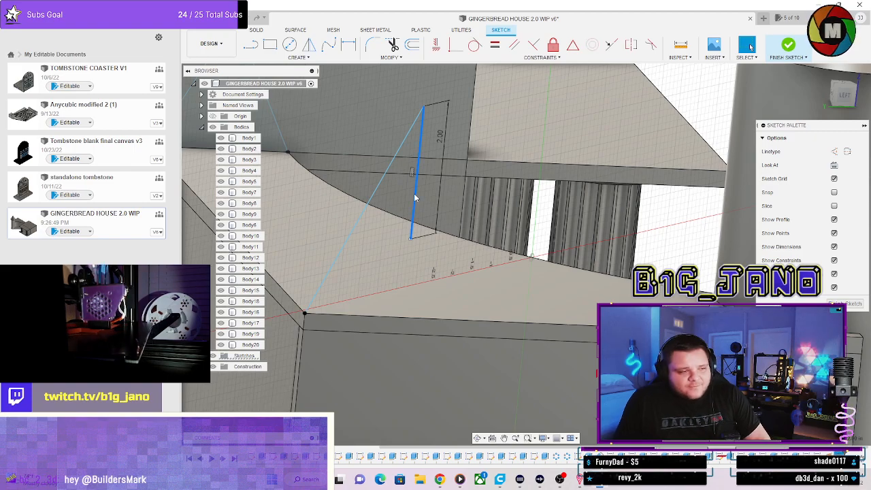
{"action": "key", "text": "Delete"}
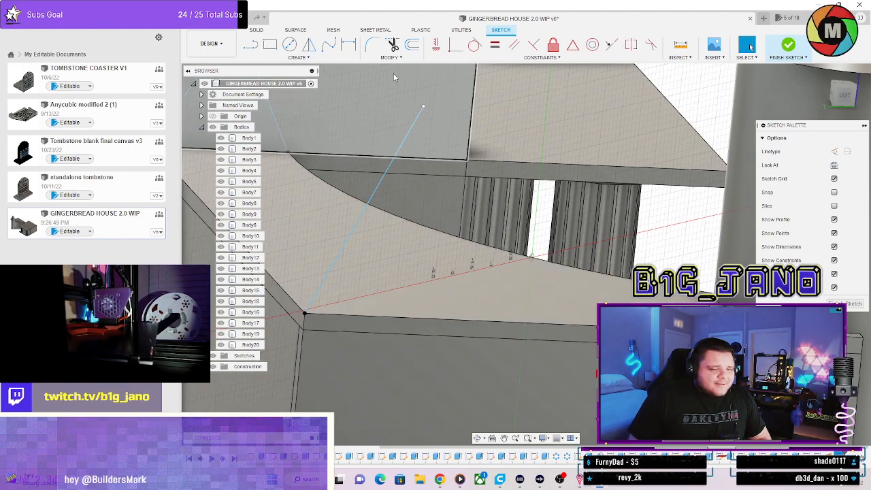
{"action": "left_click", "coordinate": [250, 45]}
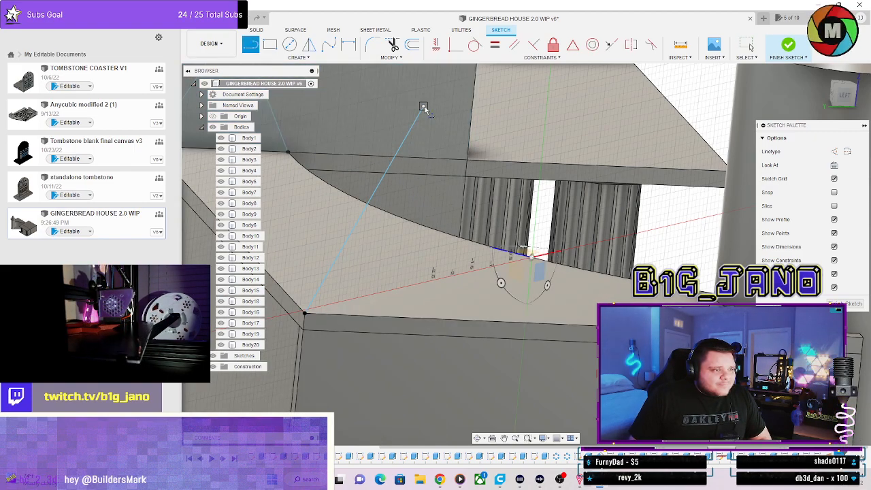
{"action": "left_click", "coordinate": [423, 106]}
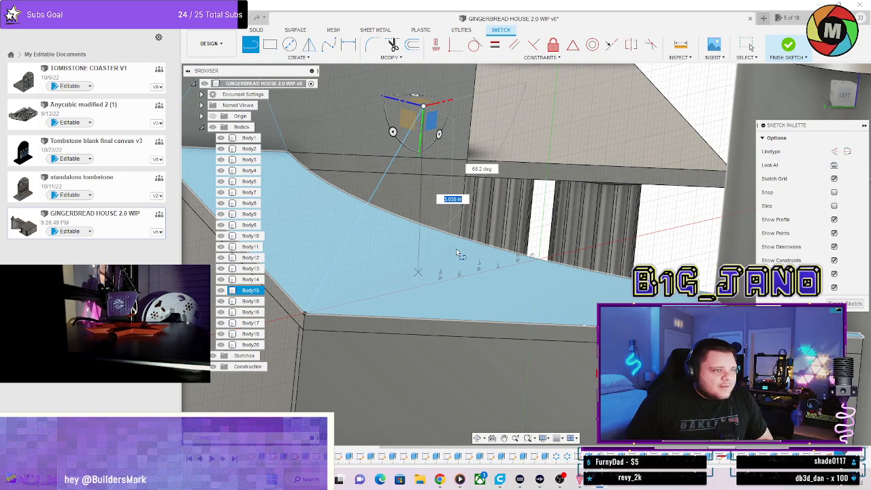
{"action": "middle_click_drag", "start_coordinate": [456, 252], "coordinate": [410, 253], "text": "shift"}
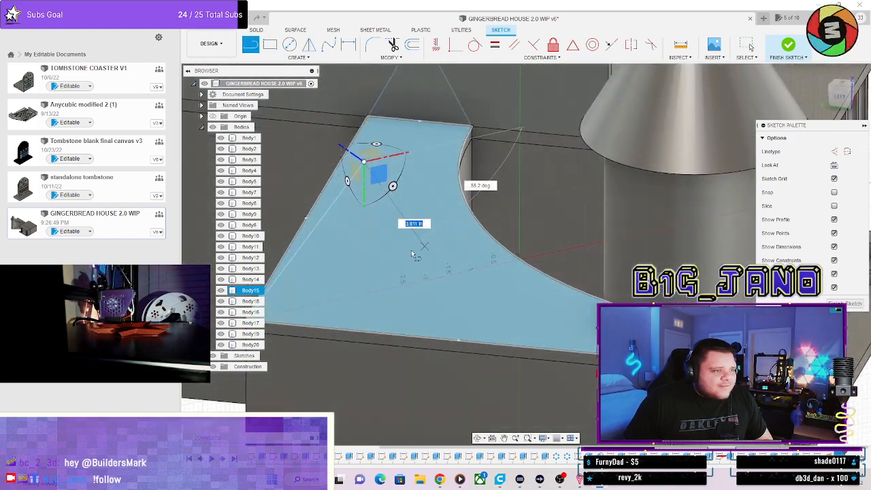
{"action": "left_click", "coordinate": [850, 95]}
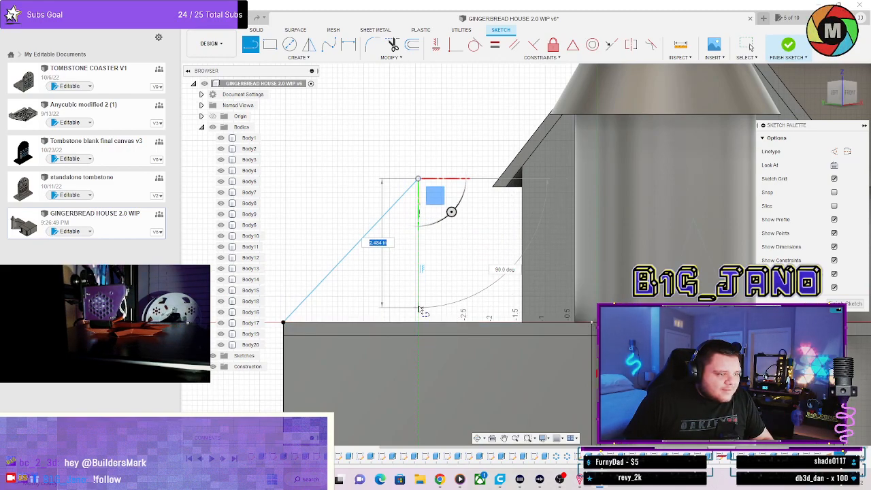
{"action": "key", "text": "Escape"}
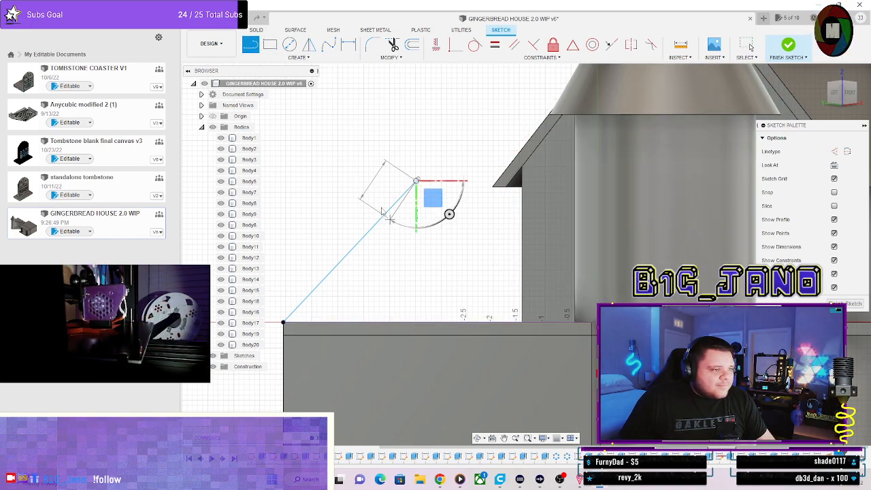
Try to draw a vertical line about 2.8 in long from the sloped line's upper end down to the wing's top surface.
{"action": "scroll", "coordinate": [327, 123], "scroll_direction": "up", "scroll_amount": 2}
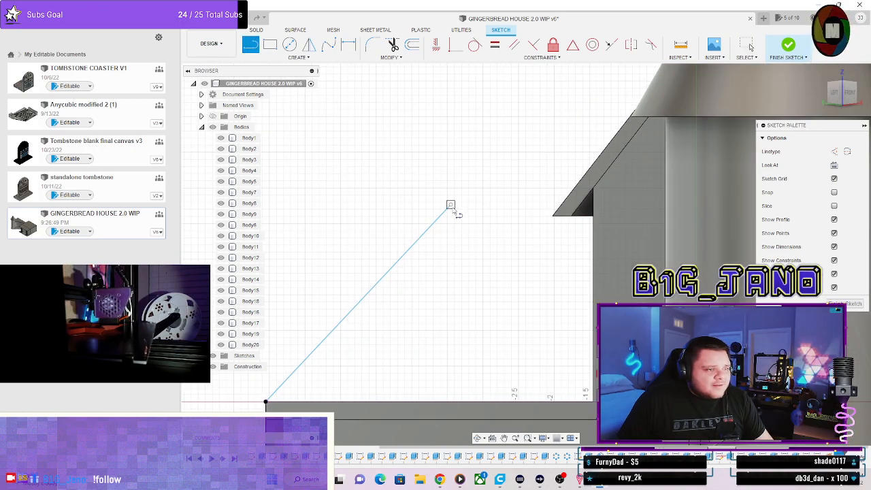
{"action": "left_click", "coordinate": [451, 205]}
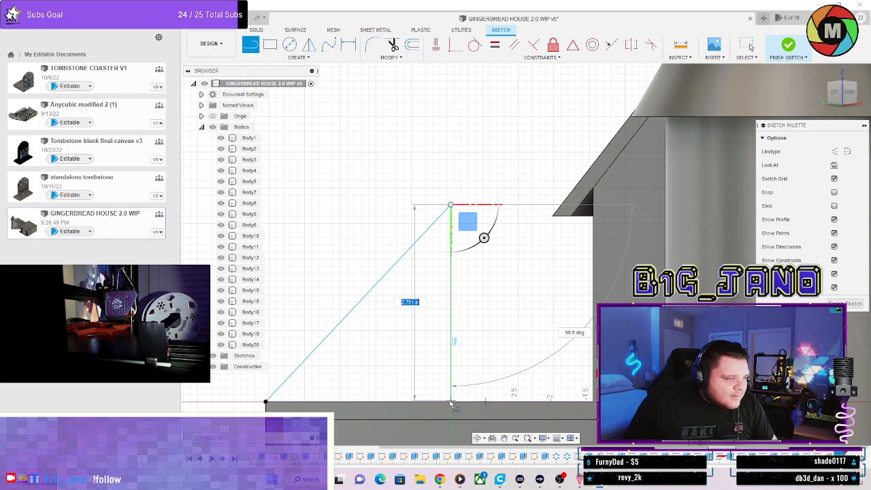
{"action": "scroll", "coordinate": [451, 404], "scroll_direction": "up", "scroll_amount": 3}
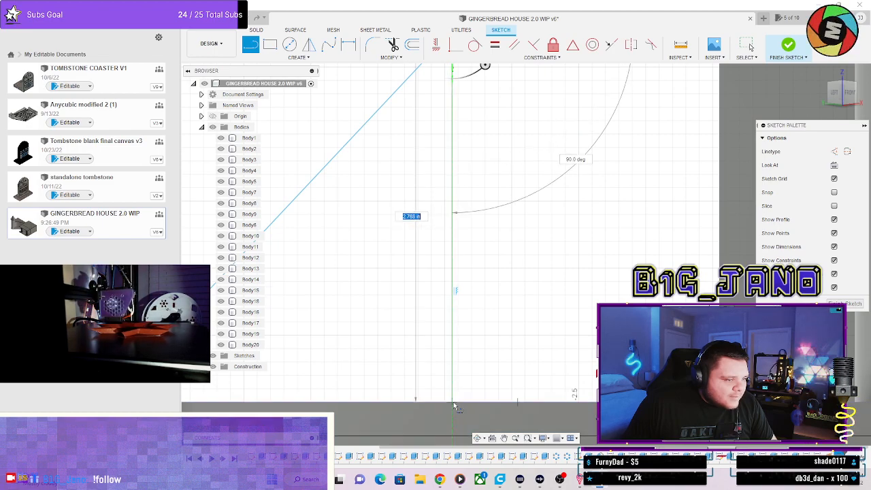
{"action": "left_click", "coordinate": [453, 402]}
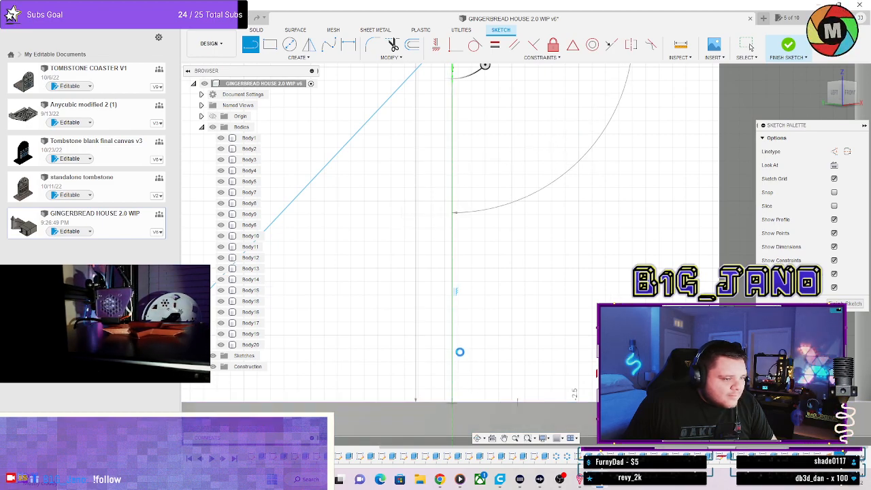
{"action": "scroll", "coordinate": [459, 351], "scroll_direction": "down", "scroll_amount": 5}
{"action": "middle_click_drag", "start_coordinate": [435, 329], "coordinate": [455, 348], "text": "shift"}
{"action": "key", "text": "Escape"}
{"action": "scroll", "coordinate": [408, 318], "scroll_direction": "up", "scroll_amount": 3}
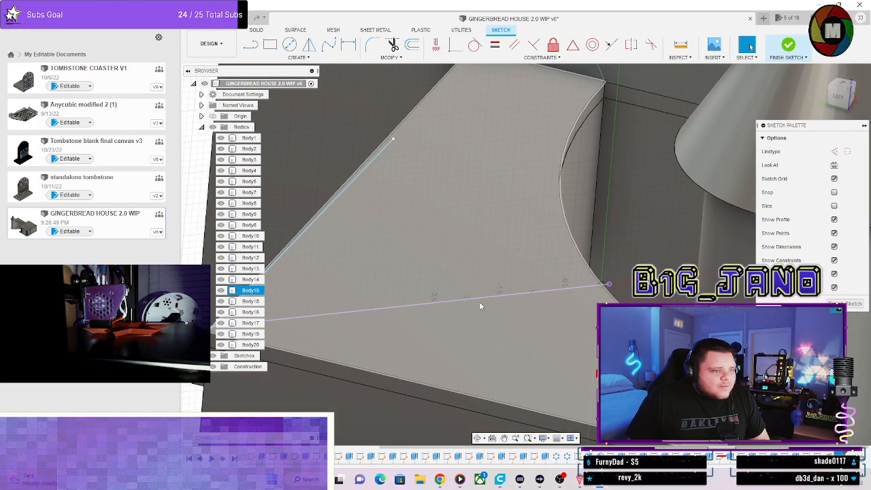
{"action": "scroll", "coordinate": [479, 302], "scroll_direction": "down", "scroll_amount": 2}
{"action": "middle_click_drag", "start_coordinate": [471, 279], "coordinate": [460, 278], "text": "shift"}
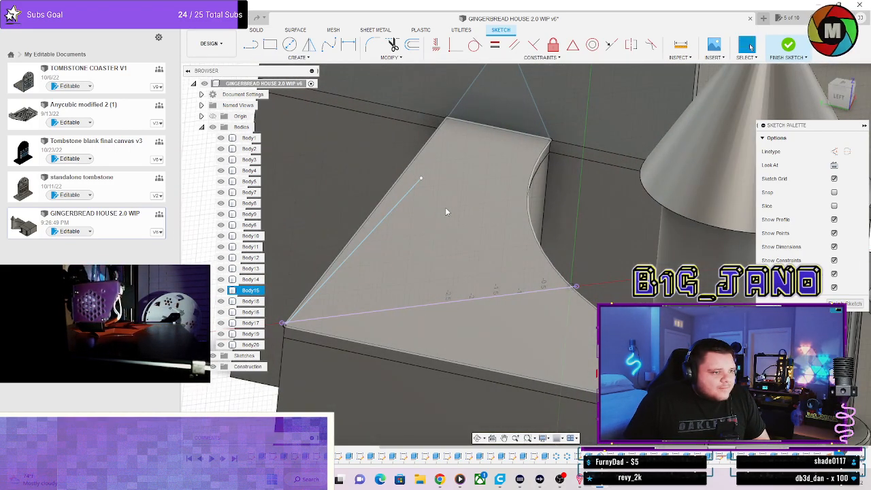
{"action": "left_click", "coordinate": [255, 44]}
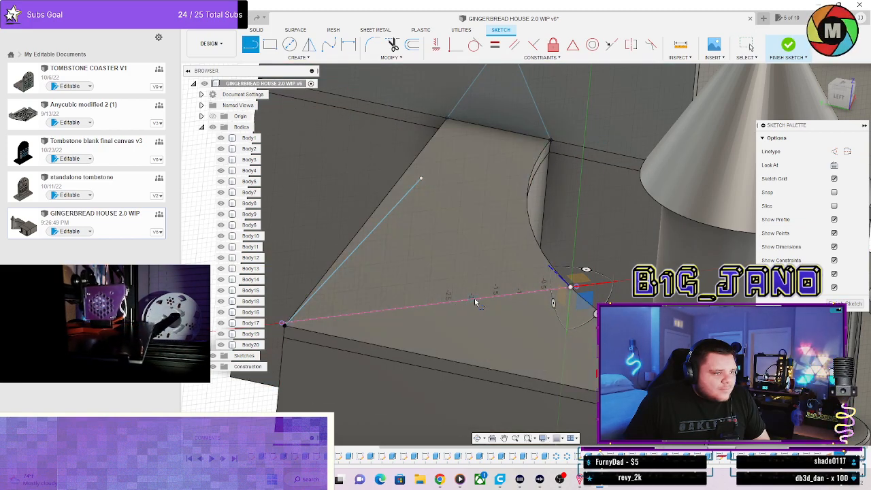
{"action": "left_click", "coordinate": [570, 288]}
{"action": "key", "text": "Escape"}
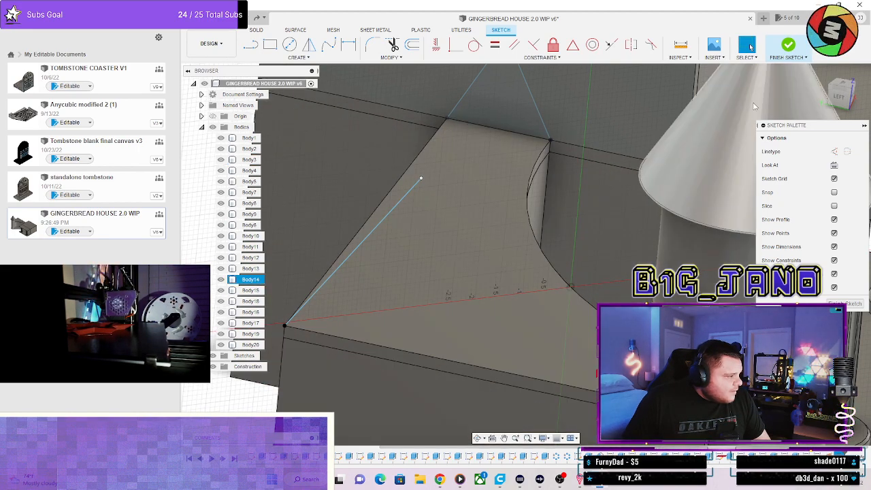
Finish the sketch and delete the sloped roof-line sketch from the plane across the curved wing.
{"action": "left_click", "coordinate": [787, 45]}
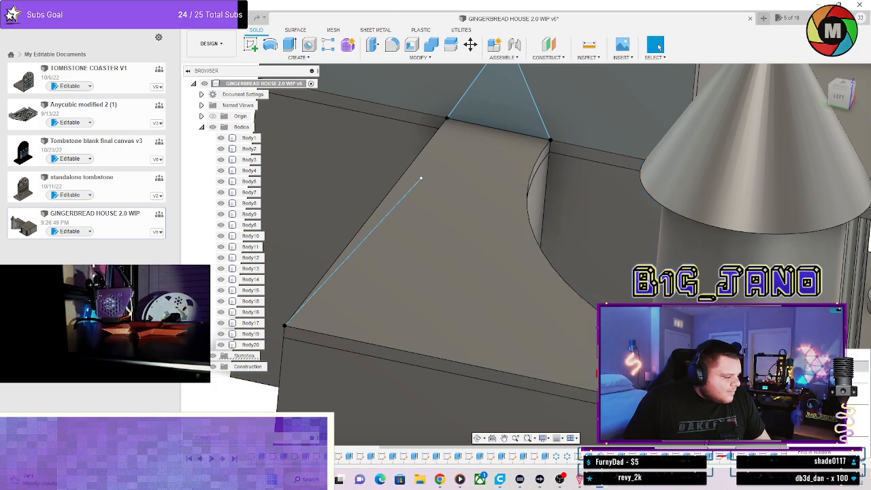
{"action": "left_click", "coordinate": [855, 366]}
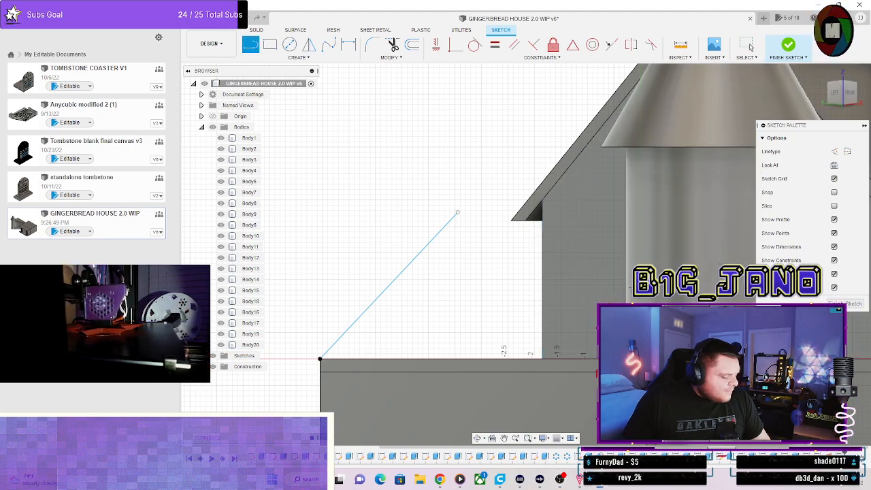
{"action": "left_click", "coordinate": [788, 45]}
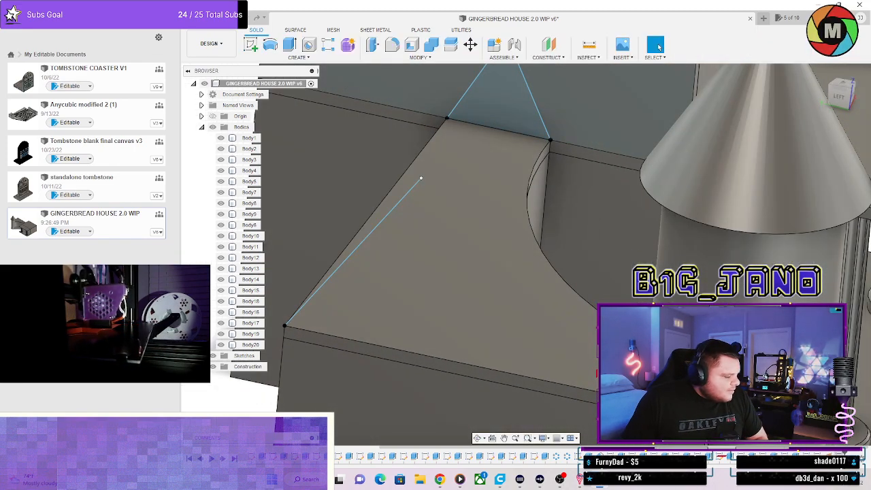
{"action": "left_click", "coordinate": [858, 389]}
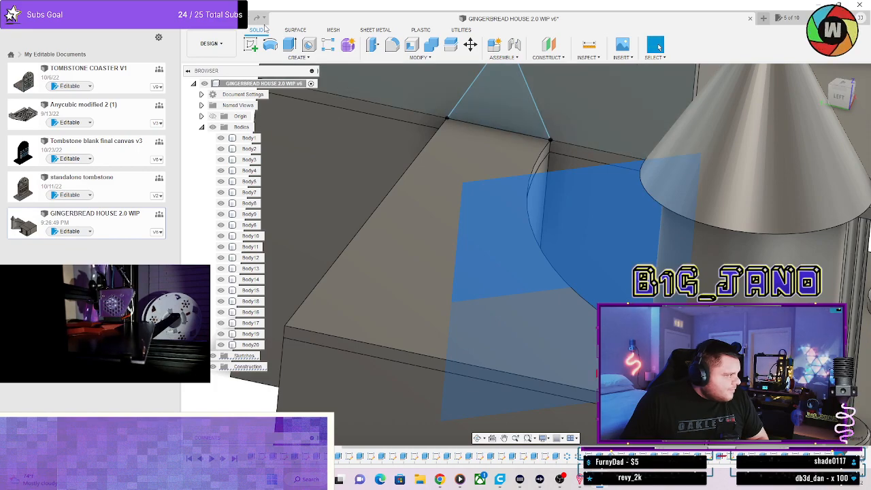
Sketch a two-segment peaked roof line on the plane across the curved wing, starting at the wing's outer corner.
{"action": "left_click", "coordinate": [250, 45]}
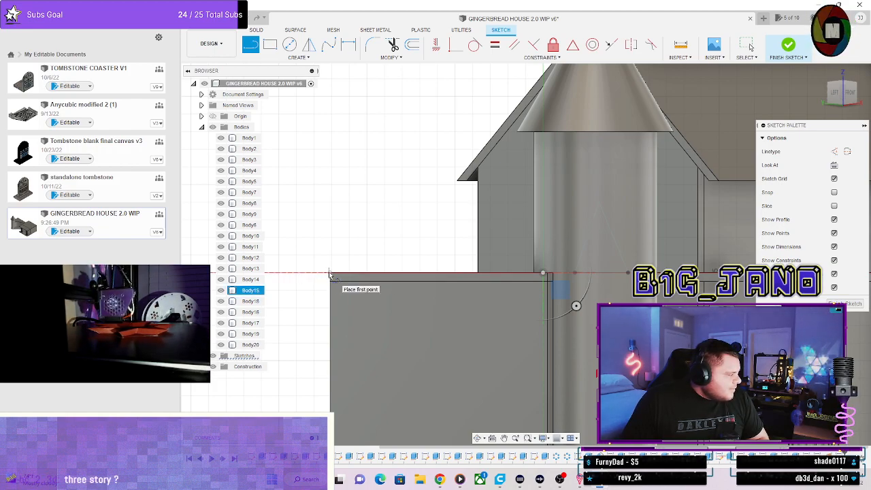
{"action": "mouse_move", "coordinate": [350, 300]}
{"action": "middle_mouse_down", "text": "shift"}
{"action": "mouse_move", "coordinate": [360, 291]}
{"action": "mouse_move", "coordinate": [367, 309]}
{"action": "middle_mouse_up", "text": "shift"}
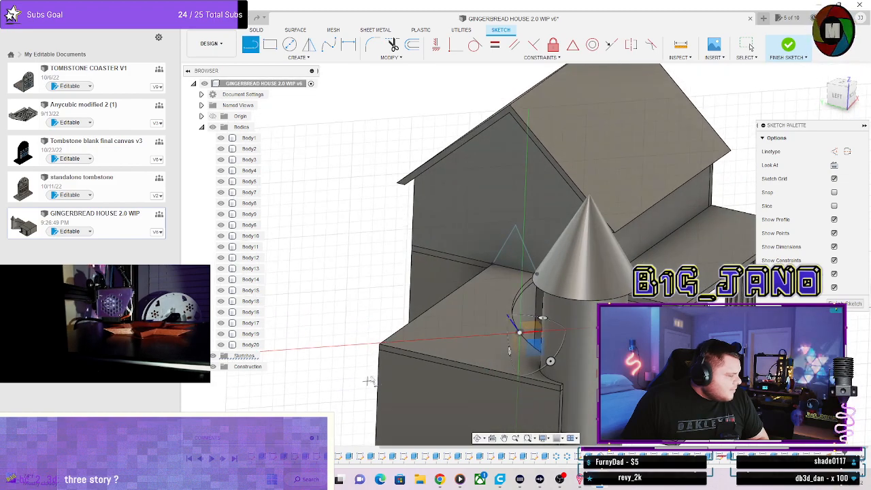
{"action": "middle_click_drag", "start_coordinate": [380, 347], "coordinate": [485, 300], "text": "shift"}
{"action": "key", "text": "l"}
{"action": "left_click", "coordinate": [491, 400]}
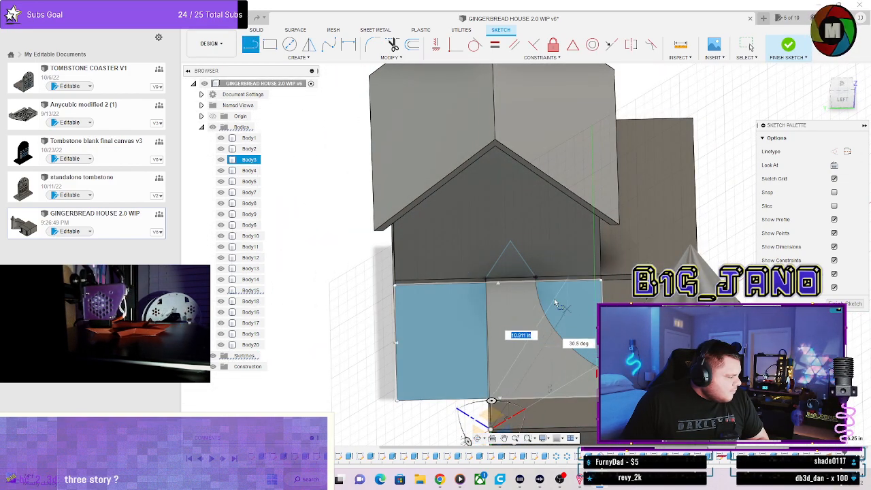
{"action": "left_click", "coordinate": [539, 315]}
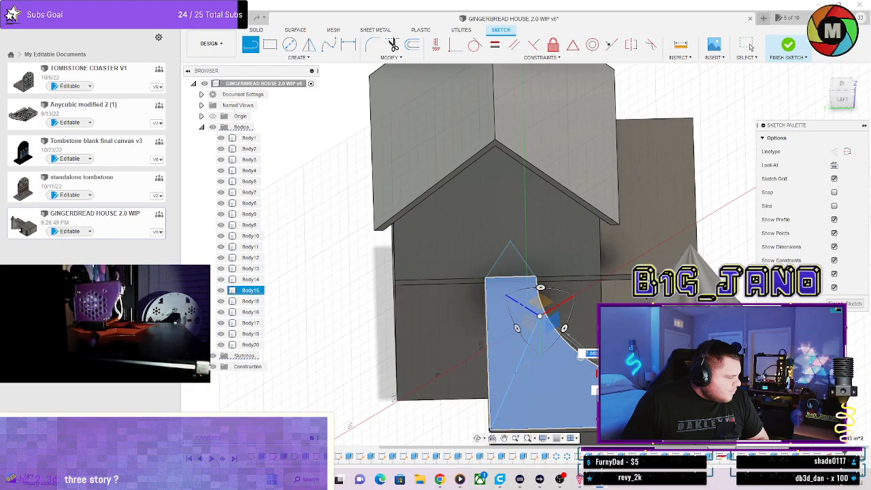
{"action": "left_click", "coordinate": [592, 364]}
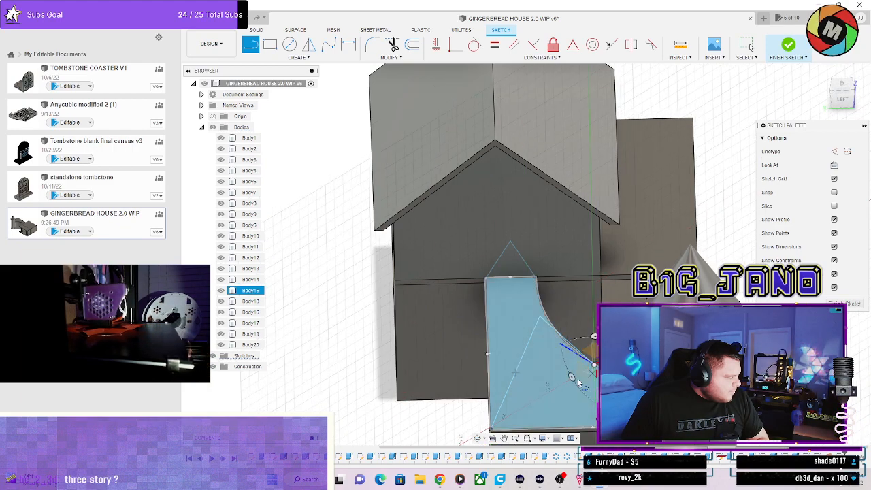
{"action": "key", "text": "Escape"}
Check the new peaked line against the wing and house wall from several angles, and finish the sketch.
{"action": "middle_click_drag", "start_coordinate": [555, 383], "coordinate": [559, 282], "text": "shift"}
{"action": "middle_click_drag", "start_coordinate": [586, 372], "coordinate": [586, 383], "text": "shift"}
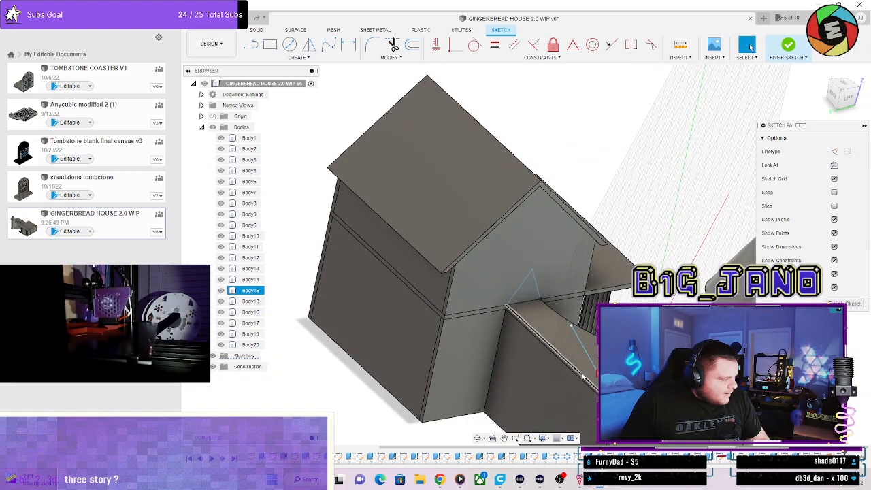
{"action": "middle_click_drag", "start_coordinate": [582, 340], "coordinate": [729, 196], "text": "shift"}
{"action": "left_click", "coordinate": [843, 303]}
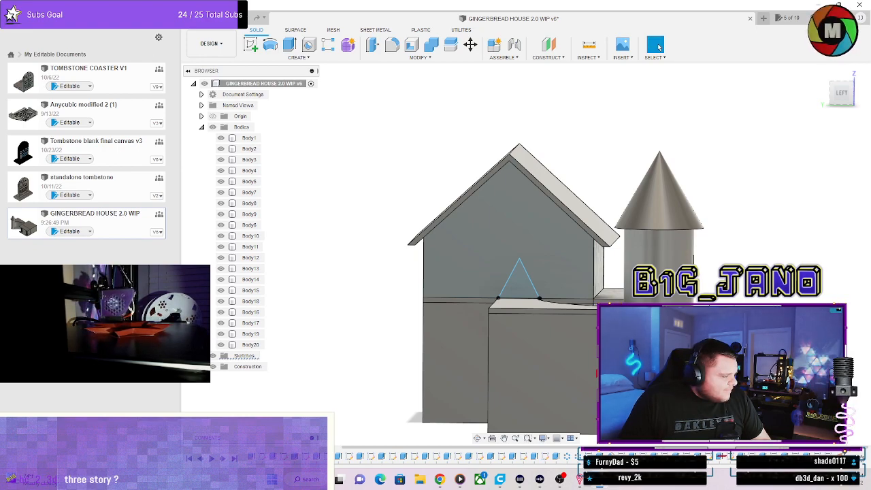
Examine the house, porch and curved wing from the front and sides to judge how the wing's roof should fit.
{"action": "scroll", "coordinate": [731, 395], "scroll_direction": "down", "scroll_amount": 2}
{"action": "middle_click_drag", "start_coordinate": [731, 394], "coordinate": [612, 306], "text": "shift"}
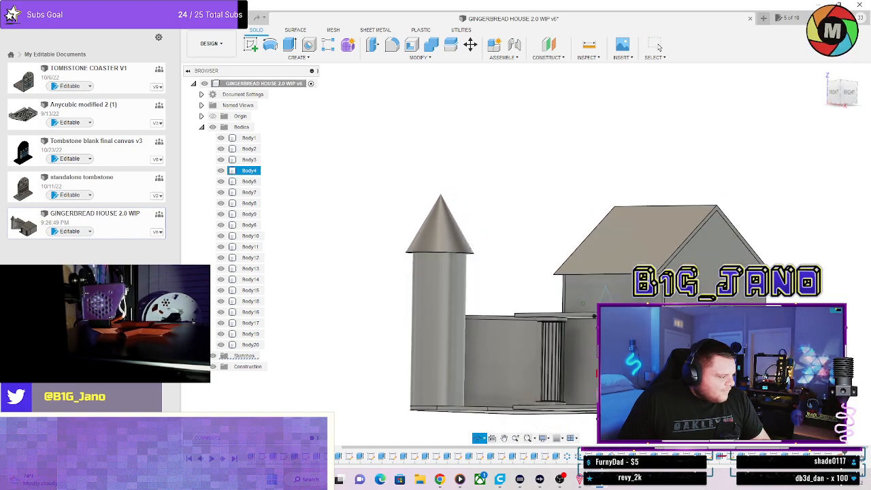
{"action": "middle_click_drag", "start_coordinate": [712, 226], "coordinate": [607, 162]}
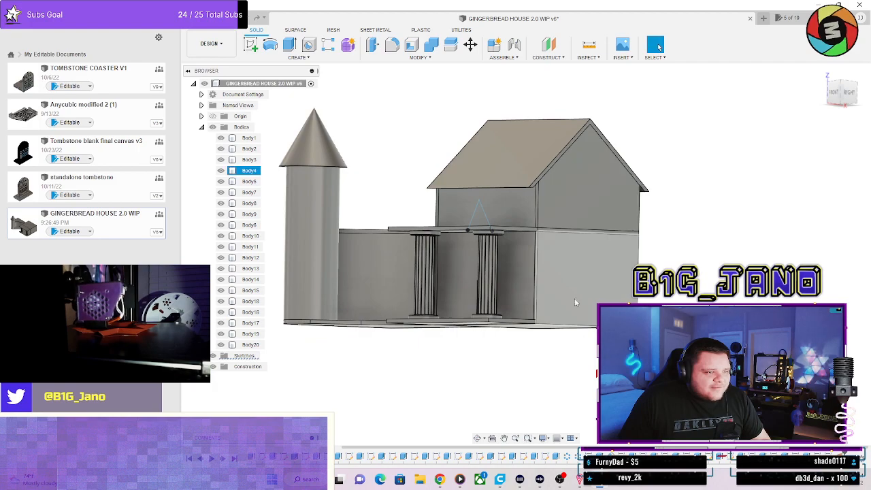
{"action": "middle_click_drag", "start_coordinate": [568, 195], "coordinate": [625, 194], "text": "shift"}
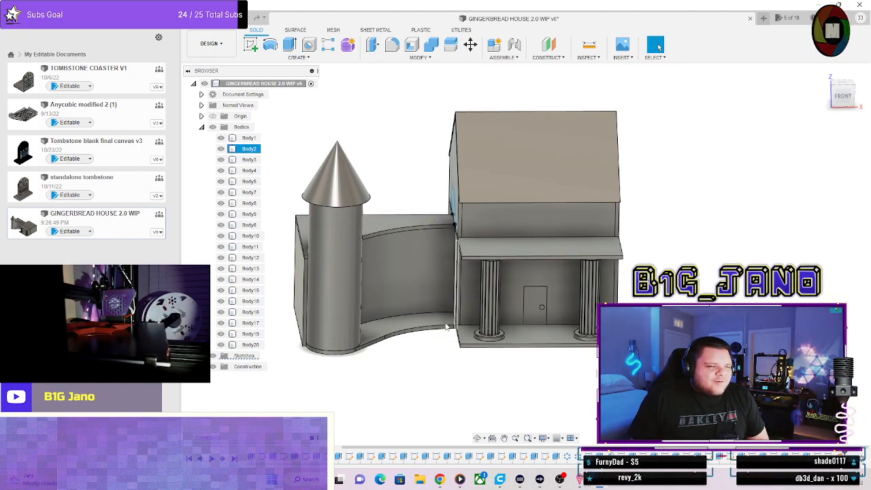
{"action": "middle_click_drag", "start_coordinate": [429, 294], "coordinate": [367, 232], "text": "shift"}
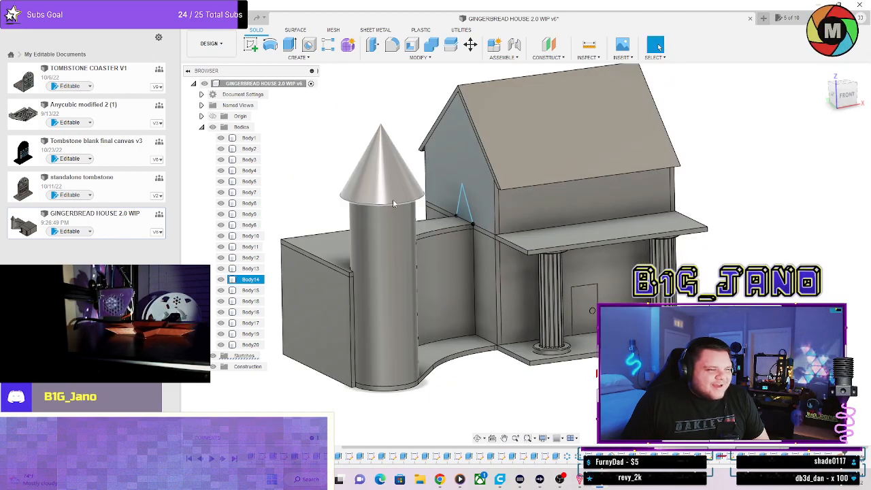
{"action": "middle_click_drag", "start_coordinate": [461, 262], "coordinate": [745, 264], "text": "shift"}
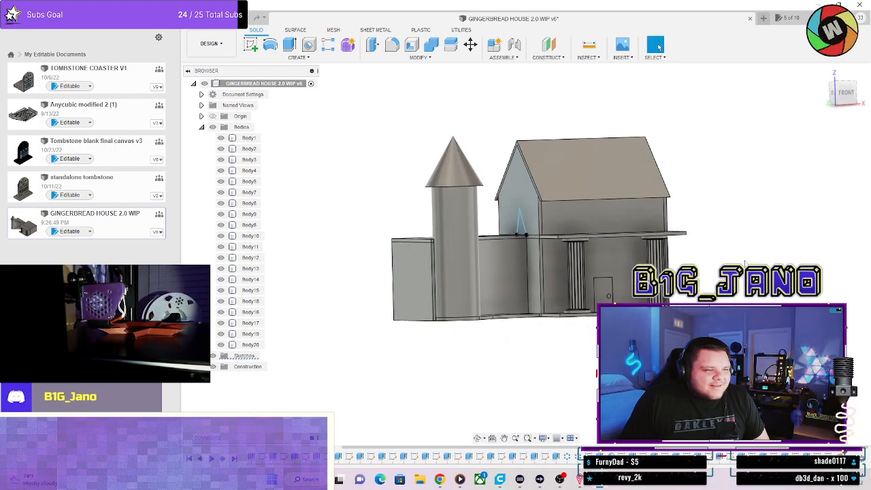
{"action": "middle_click_drag", "start_coordinate": [741, 218], "coordinate": [575, 170], "text": "shift"}
{"action": "scroll", "coordinate": [518, 233], "scroll_direction": "up", "scroll_amount": 3}
{"action": "scroll", "coordinate": [381, 228], "scroll_direction": "up", "scroll_amount": 3}
{"action": "mouse_move", "coordinate": [369, 239]}
{"action": "middle_mouse_down", "text": "shift"}
{"action": "mouse_move", "coordinate": [372, 189]}
{"action": "mouse_move", "coordinate": [378, 238]}
{"action": "middle_mouse_up", "text": "shift"}
{"action": "scroll", "coordinate": [467, 265], "scroll_direction": "down", "scroll_amount": 10}
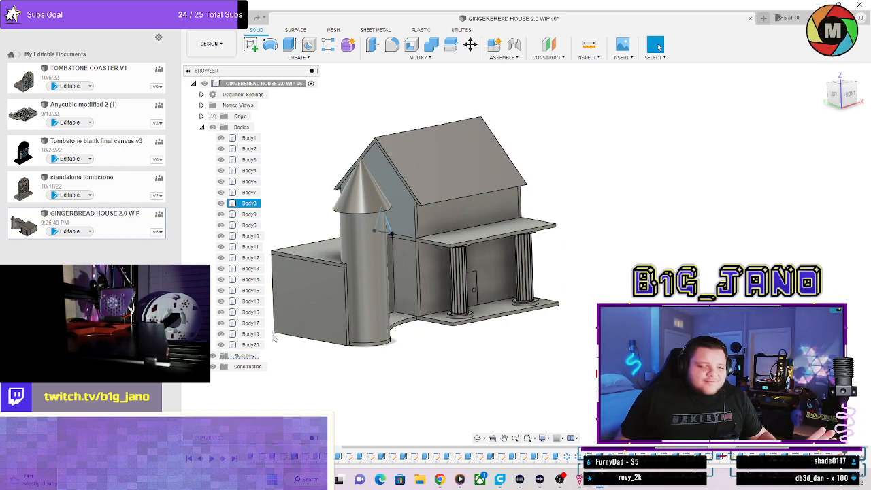
{"action": "left_click", "coordinate": [306, 306]}
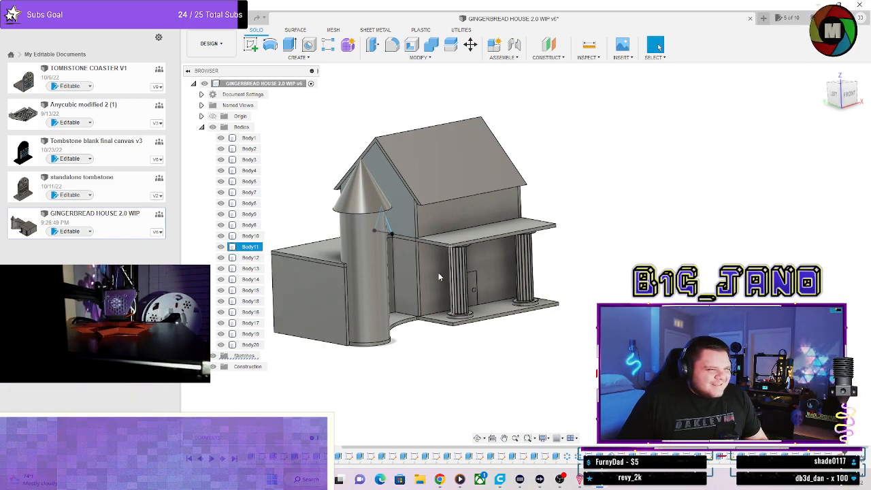
{"action": "scroll", "coordinate": [457, 206], "scroll_direction": "up", "scroll_amount": 3}
{"action": "middle_click_drag", "start_coordinate": [457, 206], "coordinate": [524, 172], "text": "shift"}
{"action": "middle_click_drag", "start_coordinate": [337, 246], "coordinate": [465, 212], "text": "shift"}
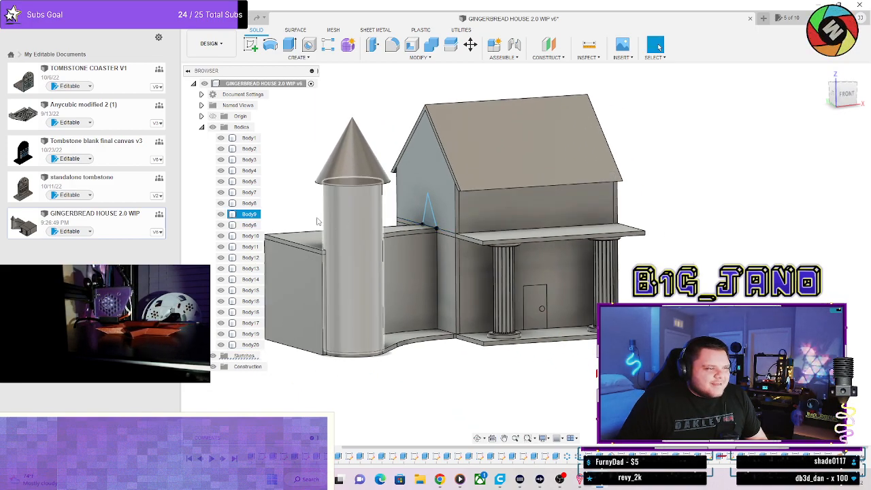
Examine the tower with its conical roof, then the wing's top face and outer corner in relation to the triangular wall profile.
{"action": "scroll", "coordinate": [347, 219], "scroll_direction": "up", "scroll_amount": 4}
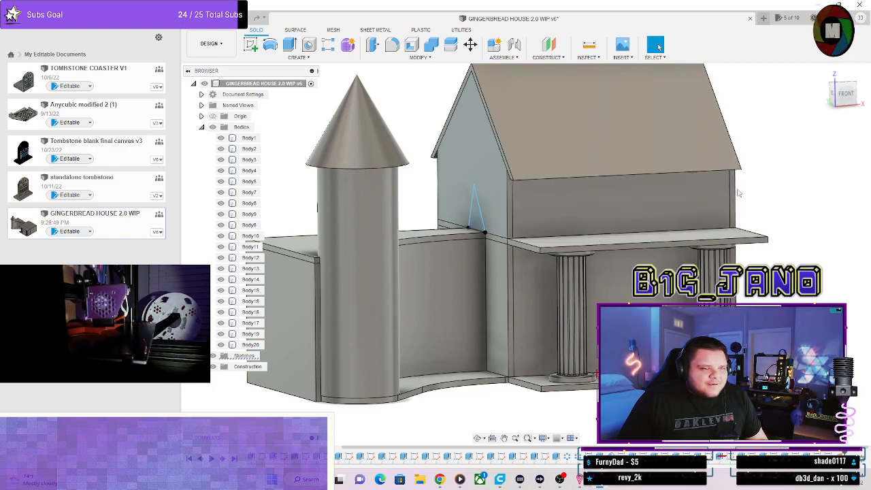
{"action": "scroll", "coordinate": [598, 244], "scroll_direction": "down", "scroll_amount": 2}
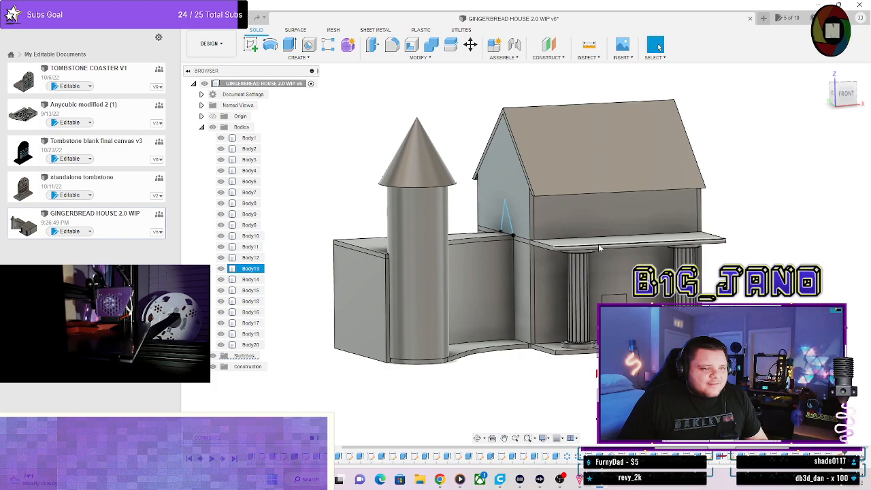
{"action": "scroll", "coordinate": [453, 292], "scroll_direction": "down", "scroll_amount": 2}
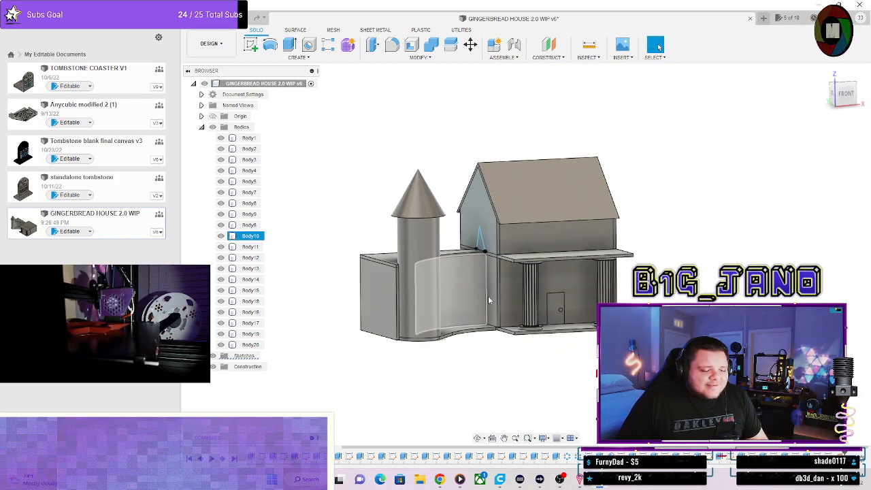
{"action": "scroll", "coordinate": [488, 299], "scroll_direction": "up", "scroll_amount": 5}
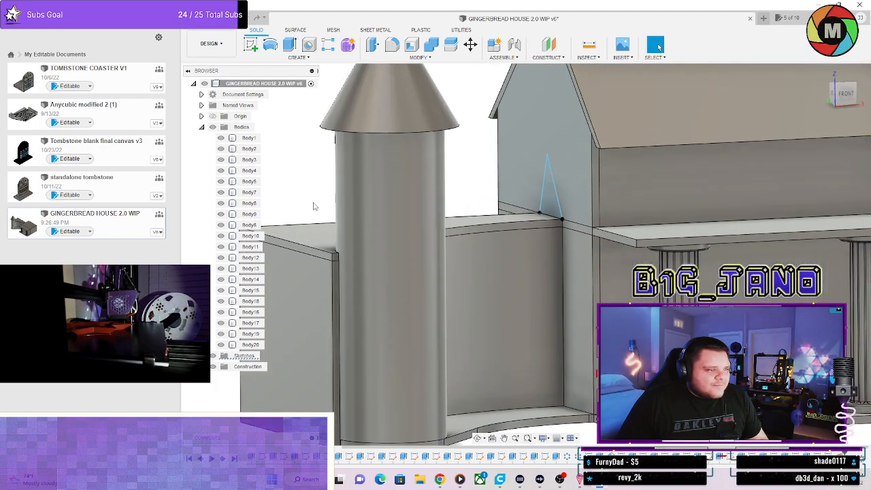
{"action": "mouse_move", "coordinate": [373, 203]}
{"action": "middle_mouse_down", "text": "shift"}
{"action": "mouse_move", "coordinate": [391, 231]}
{"action": "mouse_move", "coordinate": [368, 198]}
{"action": "middle_mouse_up", "text": "shift"}
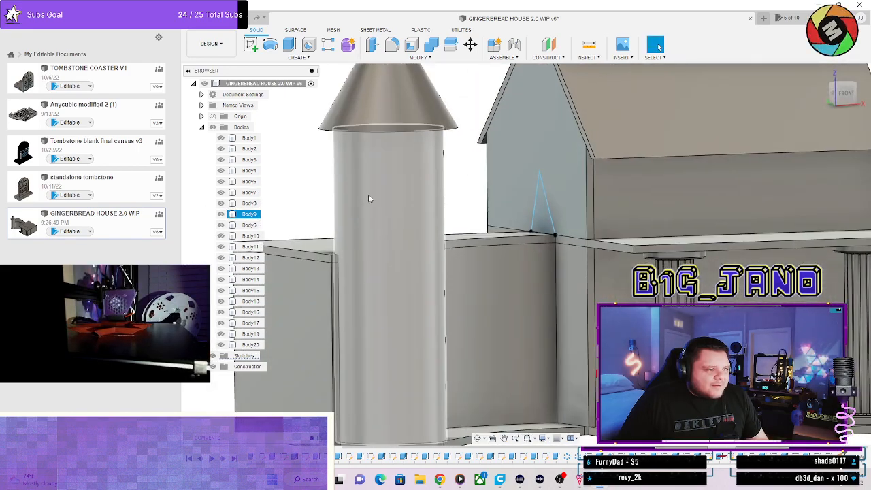
{"action": "scroll", "coordinate": [420, 194], "scroll_direction": "down", "scroll_amount": 5}
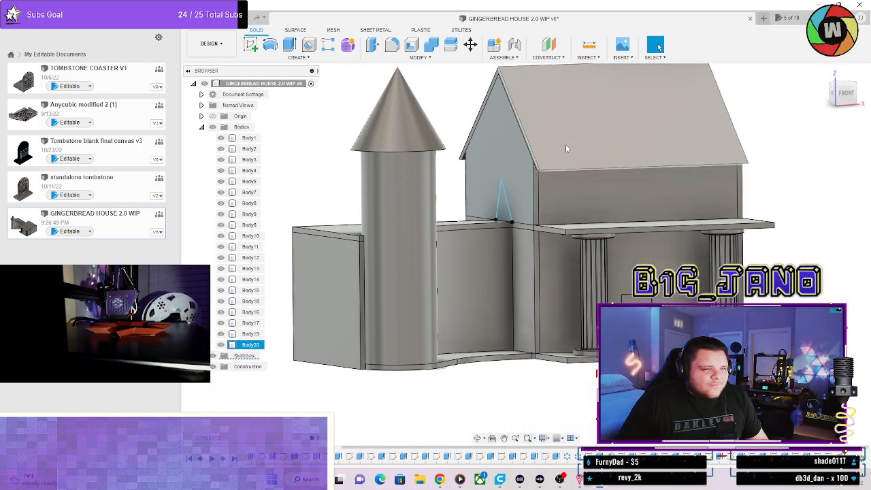
{"action": "scroll", "coordinate": [401, 129], "scroll_direction": "up", "scroll_amount": 5}
{"action": "scroll", "coordinate": [385, 145], "scroll_direction": "up", "scroll_amount": 1}
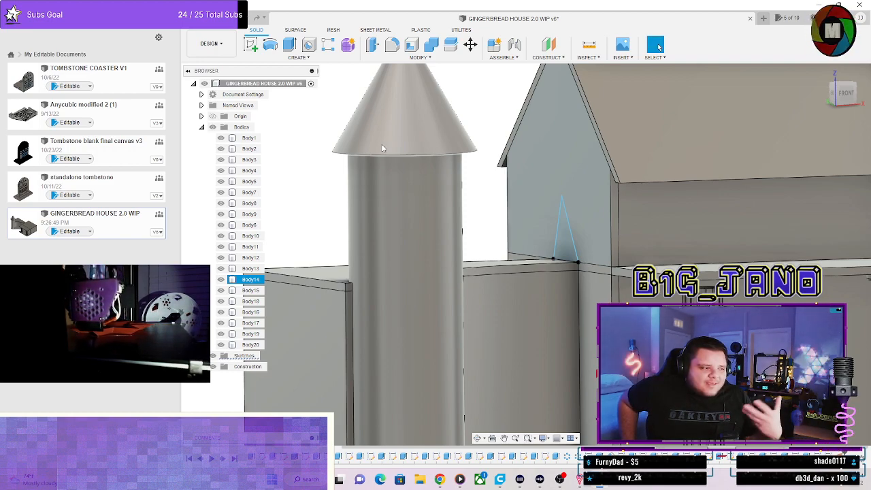
{"action": "left_click", "coordinate": [381, 143]}
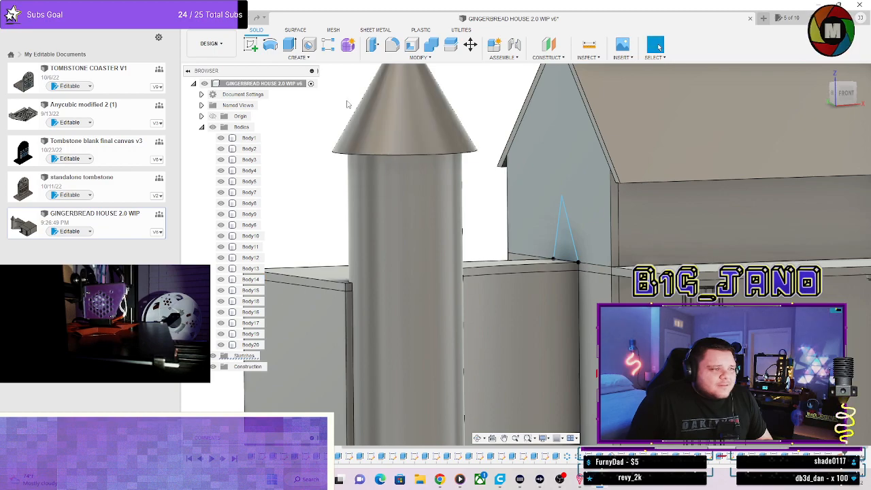
{"action": "scroll", "coordinate": [415, 225], "scroll_direction": "down", "scroll_amount": 3}
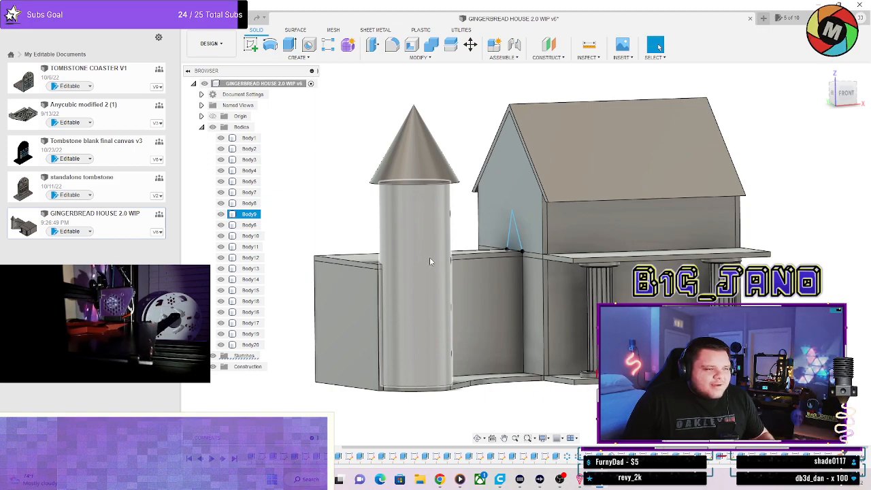
{"action": "scroll", "coordinate": [429, 257], "scroll_direction": "up", "scroll_amount": 5}
{"action": "middle_click_drag", "start_coordinate": [393, 225], "coordinate": [403, 199], "text": "shift"}
{"action": "left_click", "coordinate": [403, 199]}
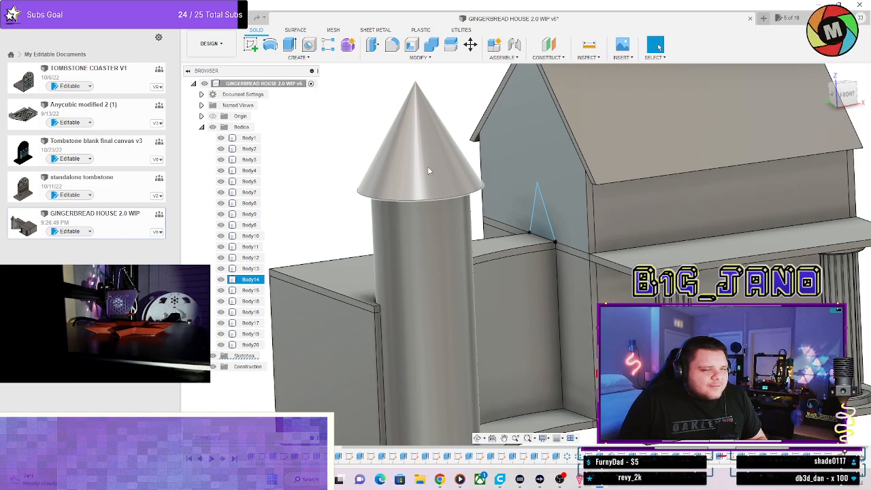
{"action": "scroll", "coordinate": [375, 235], "scroll_direction": "up", "scroll_amount": 2}
{"action": "scroll", "coordinate": [382, 228], "scroll_direction": "down", "scroll_amount": 4}
{"action": "scroll", "coordinate": [485, 346], "scroll_direction": "down", "scroll_amount": 3}
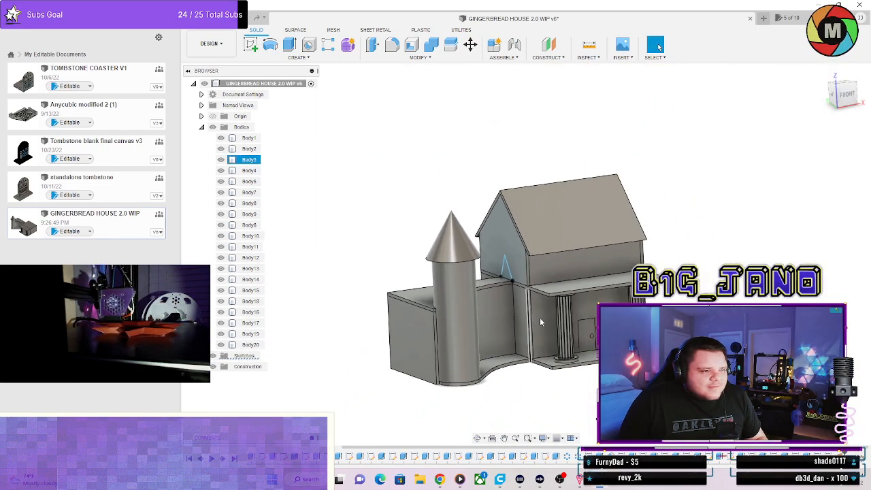
{"action": "middle_click_drag", "start_coordinate": [620, 257], "coordinate": [371, 247]}
{"action": "scroll", "coordinate": [371, 246], "scroll_direction": "up", "scroll_amount": 2}
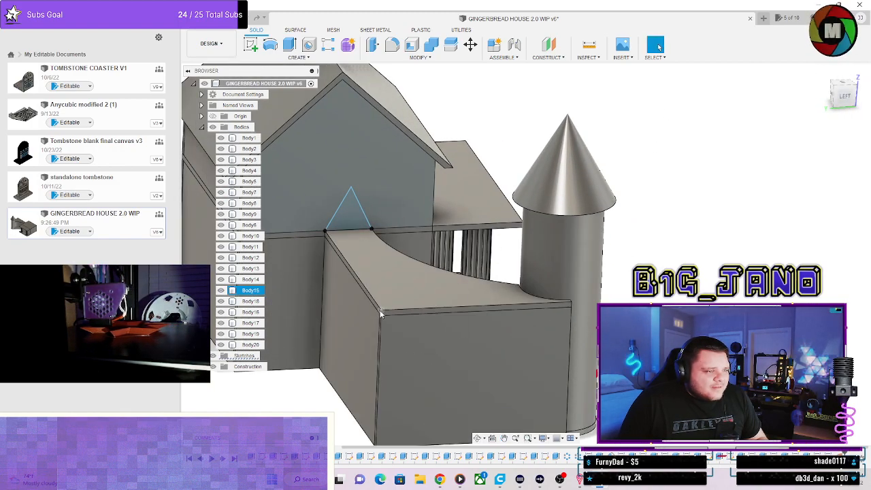
{"action": "scroll", "coordinate": [380, 310], "scroll_direction": "down", "scroll_amount": 1}
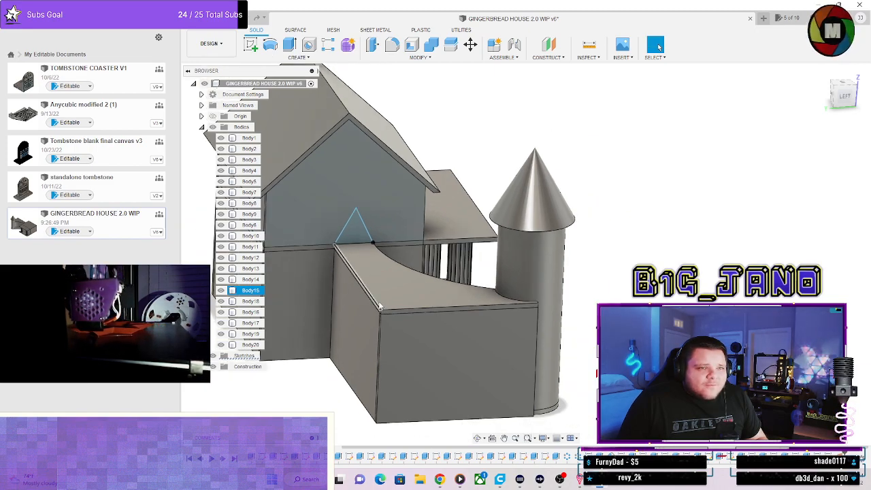
Start a sketch on the construction plane across the curved wing and draw a base line from the inner curve to the outer corner.
{"action": "scroll", "coordinate": [351, 242], "scroll_direction": "down", "scroll_amount": 1}
{"action": "scroll", "coordinate": [351, 245], "scroll_direction": "up", "scroll_amount": 4}
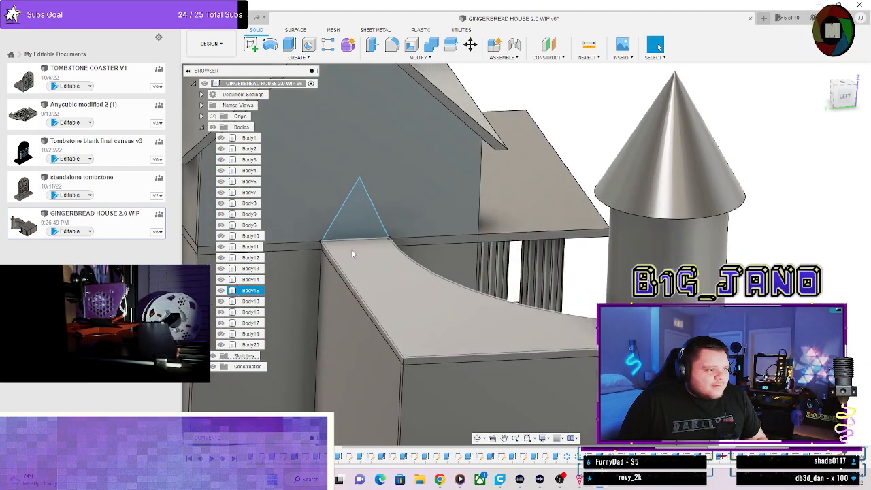
{"action": "scroll", "coordinate": [351, 251], "scroll_direction": "up", "scroll_amount": 1}
{"action": "middle_click_drag", "start_coordinate": [387, 270], "coordinate": [360, 257], "text": "shift"}
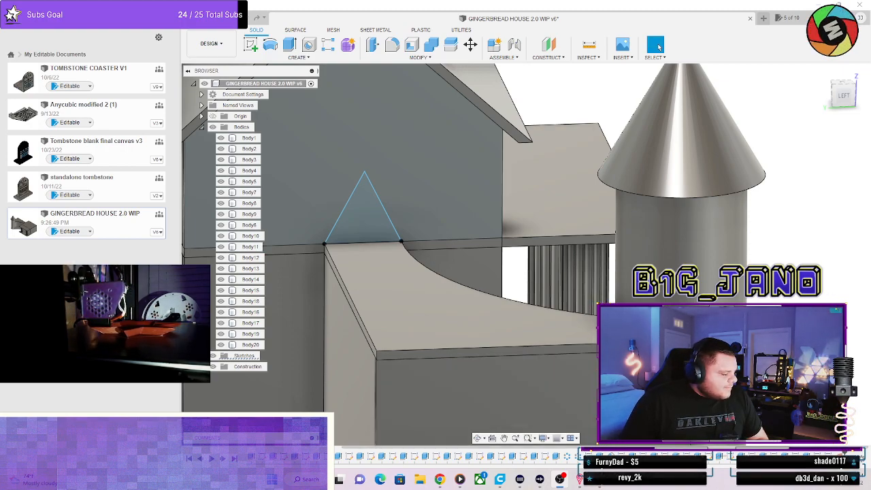
{"action": "left_click", "coordinate": [839, 454]}
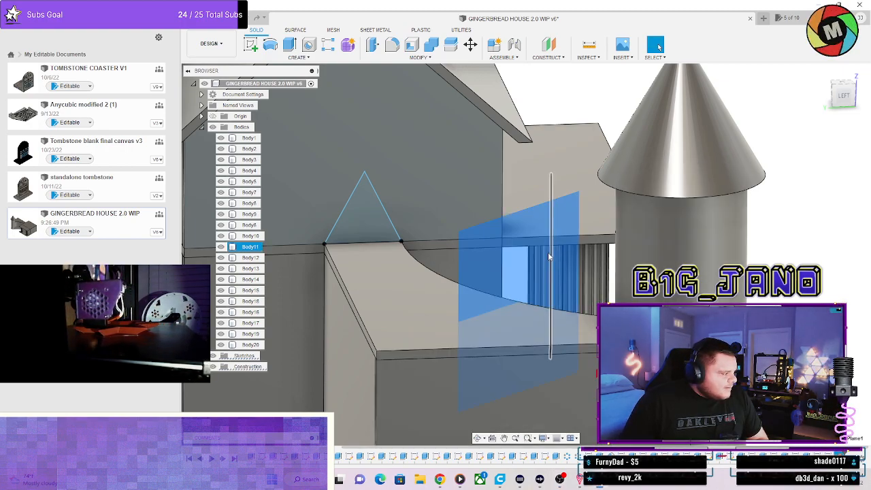
{"action": "left_click", "coordinate": [250, 44]}
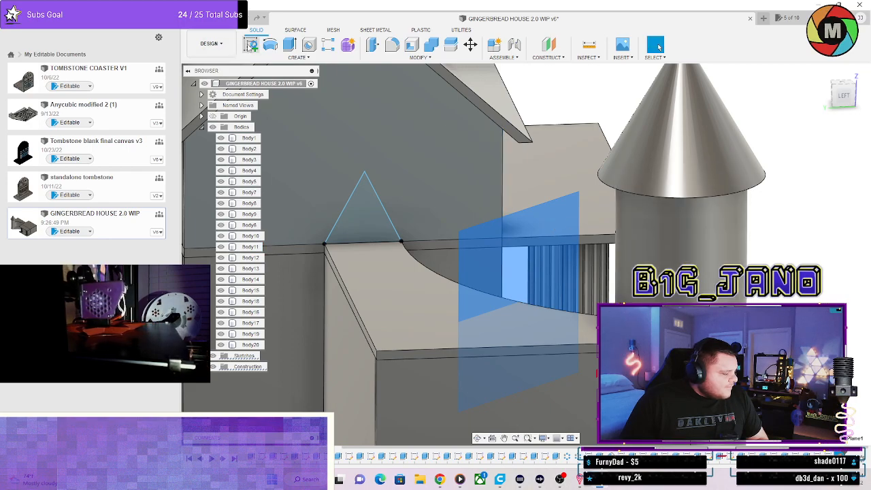
{"action": "left_click", "coordinate": [250, 44]}
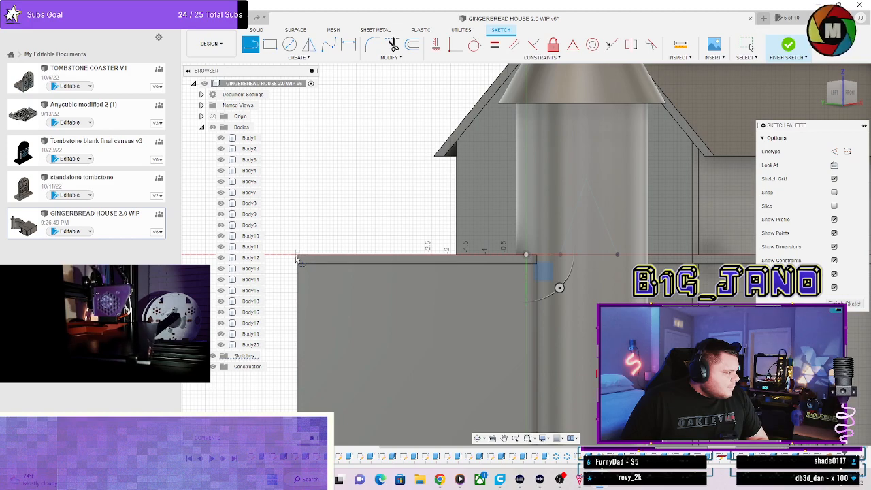
{"action": "left_click", "coordinate": [525, 257]}
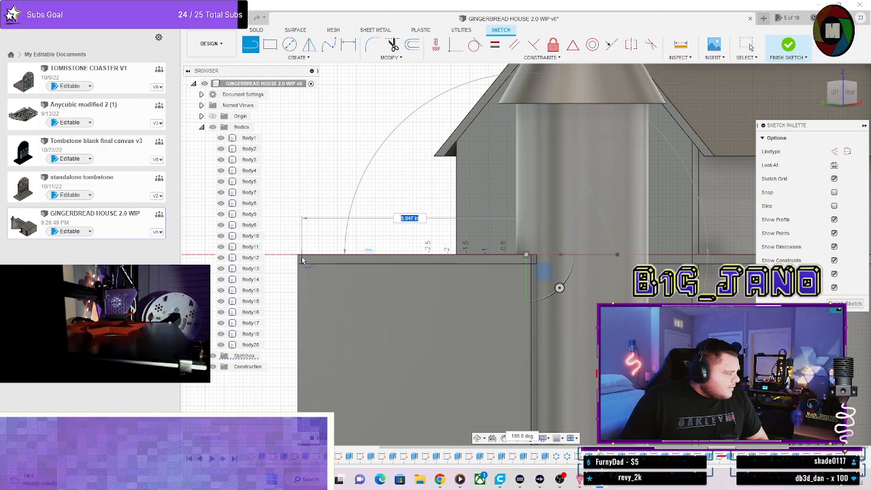
{"action": "middle_click_drag", "start_coordinate": [346, 245], "coordinate": [316, 239], "text": "shift"}
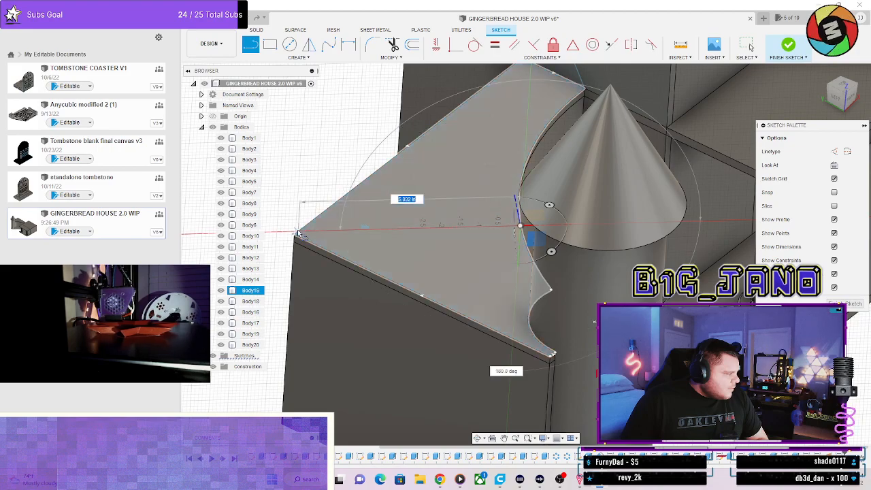
{"action": "left_click", "coordinate": [293, 235]}
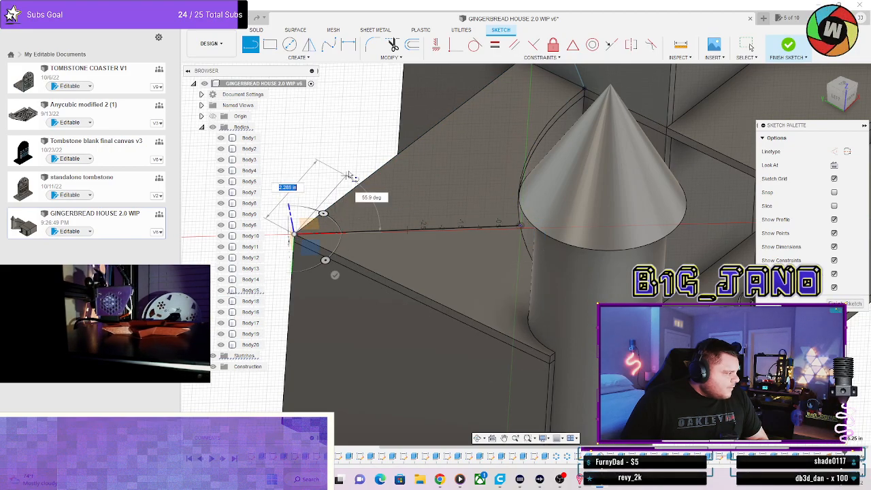
Draw two sloped lines from the wing's outer corner up to a peak and down to the base line's inner end, closing the triangle.
{"action": "middle_click_drag", "start_coordinate": [300, 204], "coordinate": [335, 182], "text": "shift"}
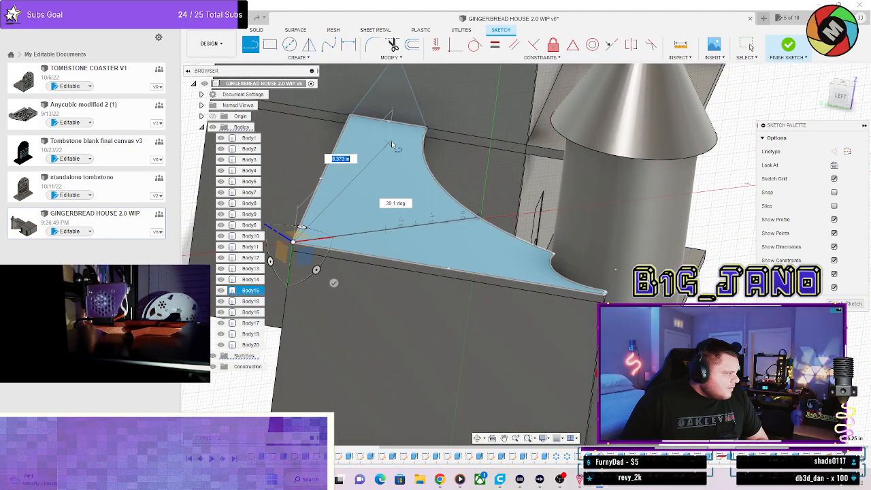
{"action": "middle_click_drag", "start_coordinate": [398, 125], "coordinate": [433, 149], "text": "shift"}
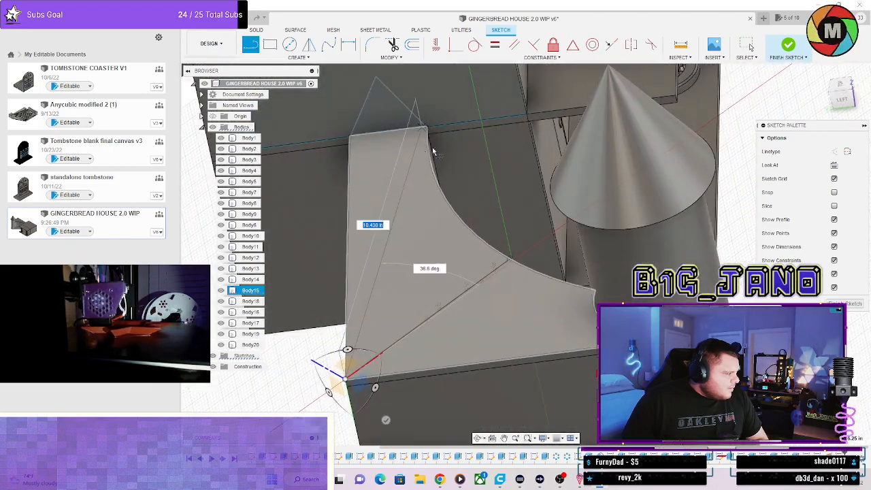
{"action": "left_click", "coordinate": [853, 102]}
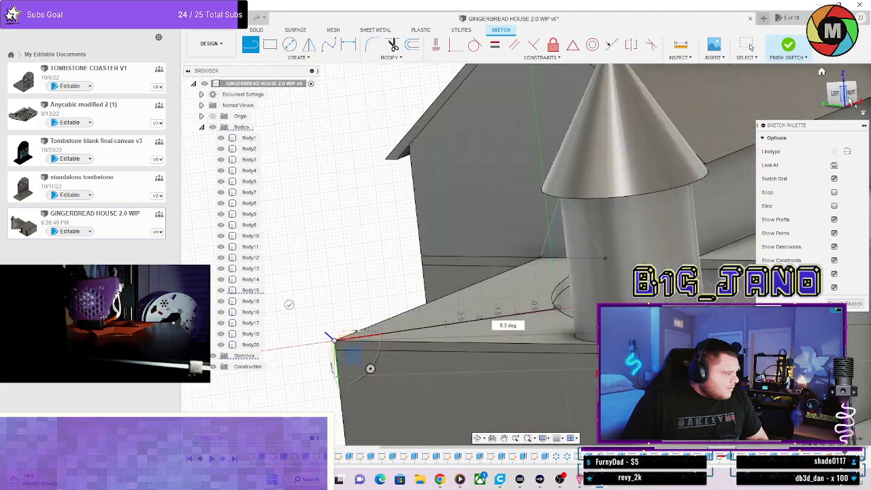
{"action": "left_click", "coordinate": [470, 222]}
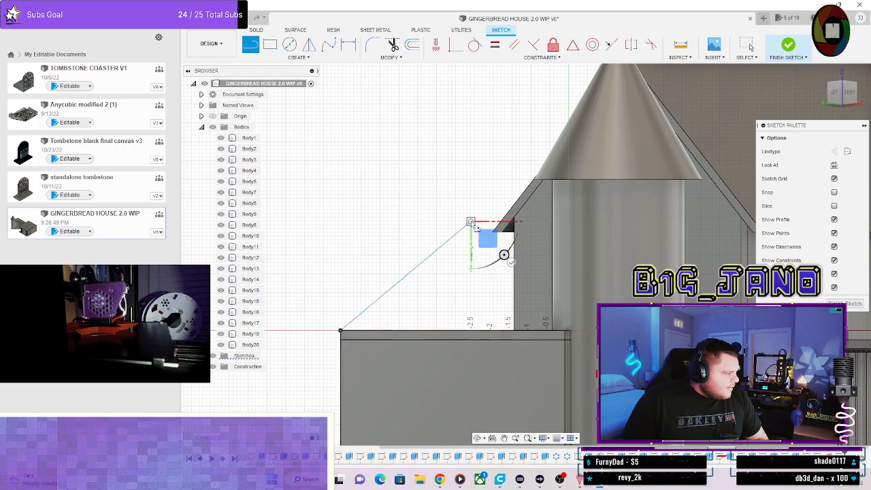
{"action": "left_click", "coordinate": [569, 332]}
{"action": "middle_click_drag", "start_coordinate": [508, 311], "coordinate": [521, 338], "text": "shift"}
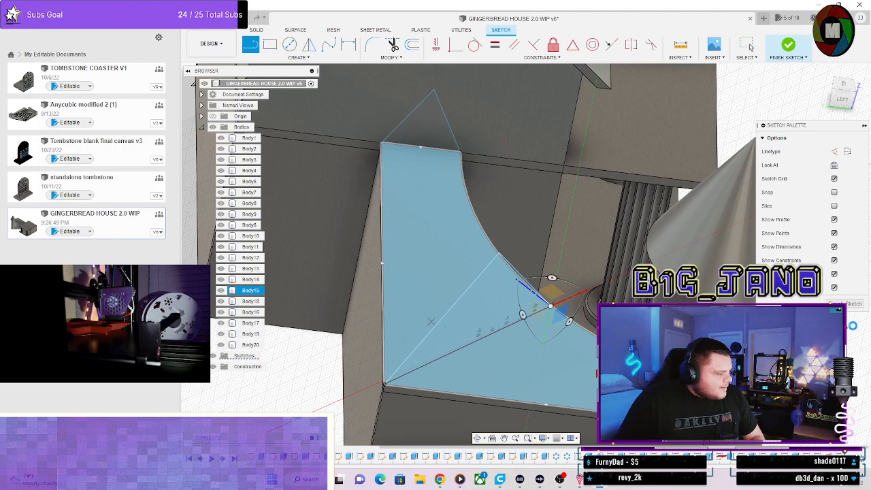
{"action": "key", "text": "Escape"}
Check the new triangular profile's sides against the wall triangle and tower from several angles, and finish the sketch.
{"action": "mouse_move", "coordinate": [513, 320]}
{"action": "middle_mouse_down", "text": "shift"}
{"action": "mouse_move", "coordinate": [533, 305]}
{"action": "mouse_move", "coordinate": [485, 295]}
{"action": "mouse_move", "coordinate": [531, 354]}
{"action": "mouse_move", "coordinate": [534, 308]}
{"action": "mouse_move", "coordinate": [517, 310]}
{"action": "middle_mouse_up", "text": "shift"}
{"action": "mouse_move", "coordinate": [533, 314]}
{"action": "middle_mouse_down", "text": "shift"}
{"action": "mouse_move", "coordinate": [525, 306]}
{"action": "mouse_move", "coordinate": [527, 314]}
{"action": "mouse_move", "coordinate": [511, 312]}
{"action": "middle_mouse_up", "text": "shift"}
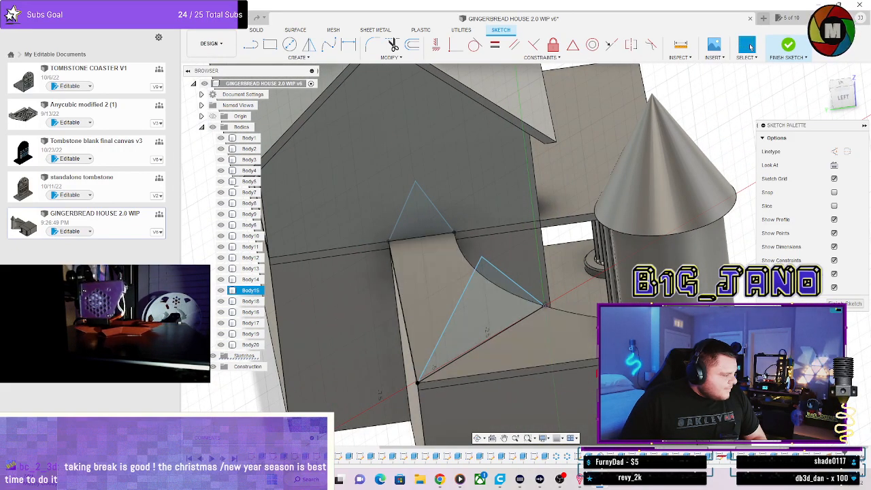
{"action": "mouse_move", "coordinate": [548, 341]}
{"action": "middle_mouse_down", "text": "shift"}
{"action": "mouse_move", "coordinate": [514, 312]}
{"action": "mouse_move", "coordinate": [497, 317]}
{"action": "mouse_move", "coordinate": [524, 327]}
{"action": "mouse_move", "coordinate": [503, 316]}
{"action": "mouse_move", "coordinate": [461, 246]}
{"action": "middle_mouse_up", "text": "shift"}
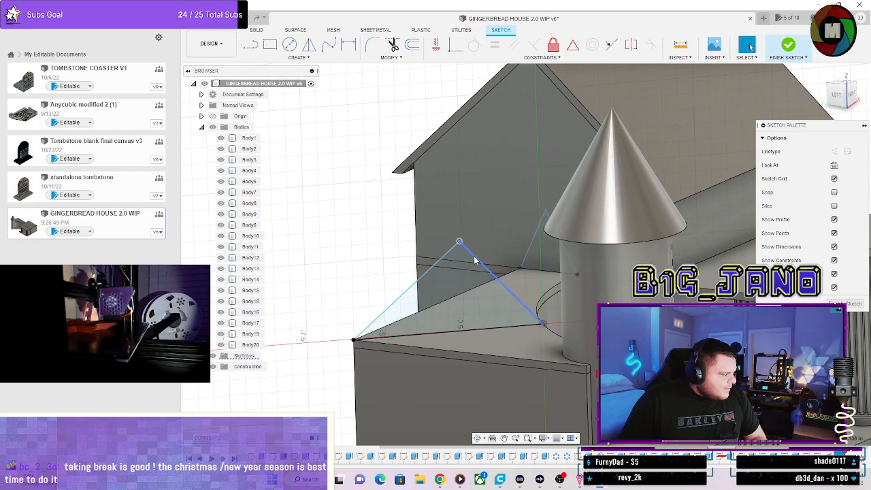
{"action": "left_click", "coordinate": [472, 255]}
{"action": "left_click", "coordinate": [452, 250]}
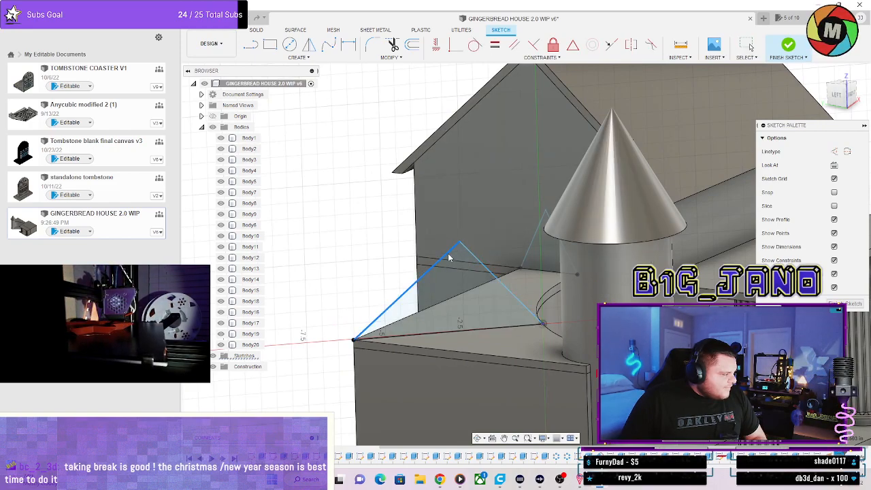
{"action": "left_click", "coordinate": [332, 268]}
{"action": "scroll", "coordinate": [426, 306], "scroll_direction": "down", "scroll_amount": 3}
{"action": "mouse_move", "coordinate": [453, 338]}
{"action": "middle_mouse_down", "text": "shift"}
{"action": "mouse_move", "coordinate": [541, 326]}
{"action": "mouse_move", "coordinate": [471, 319]}
{"action": "mouse_move", "coordinate": [468, 331]}
{"action": "middle_mouse_up", "text": "shift"}
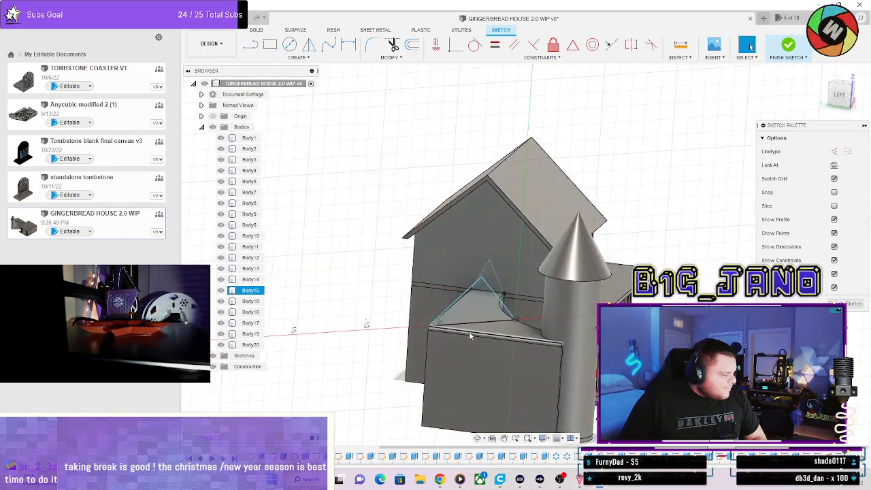
{"action": "left_click", "coordinate": [846, 303]}
{"action": "scroll", "coordinate": [463, 398], "scroll_direction": "up", "scroll_amount": 4}
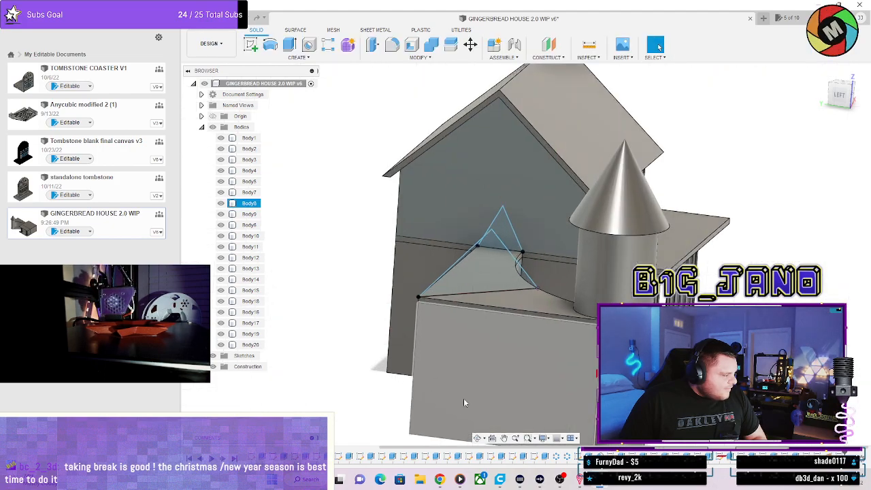
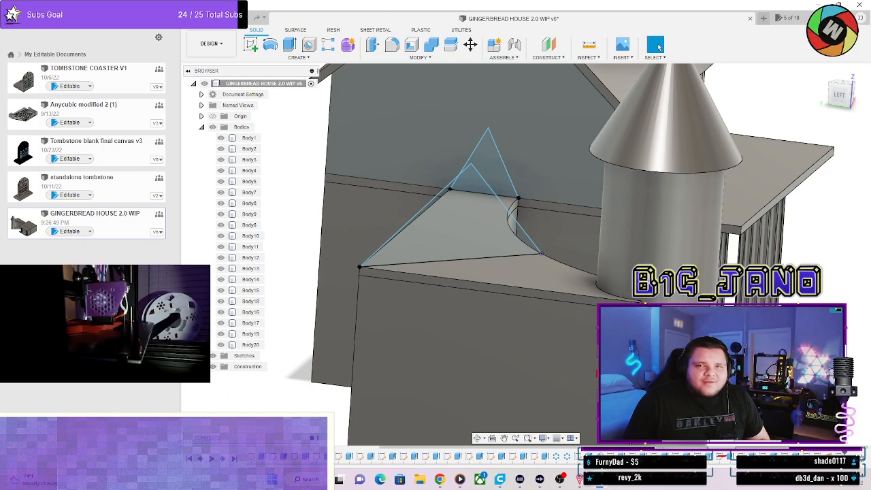
Examine the wall and mid-wing triangular profiles from several angles, and check the construction plane at the tower.
{"action": "scroll", "coordinate": [789, 330], "scroll_direction": "down", "scroll_amount": 4}
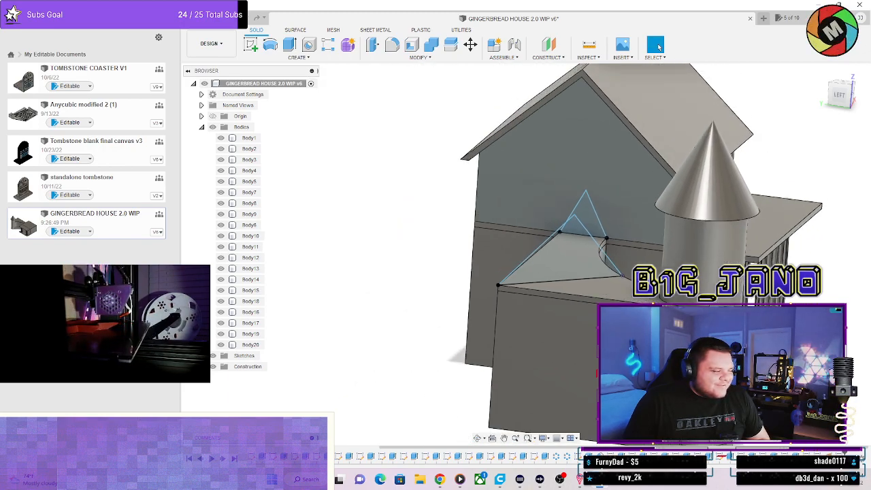
{"action": "mouse_move", "coordinate": [789, 330]}
{"action": "middle_mouse_down", "text": "shift"}
{"action": "mouse_move", "coordinate": [778, 292]}
{"action": "mouse_move", "coordinate": [833, 306]}
{"action": "mouse_move", "coordinate": [820, 303]}
{"action": "middle_mouse_up", "text": "shift"}
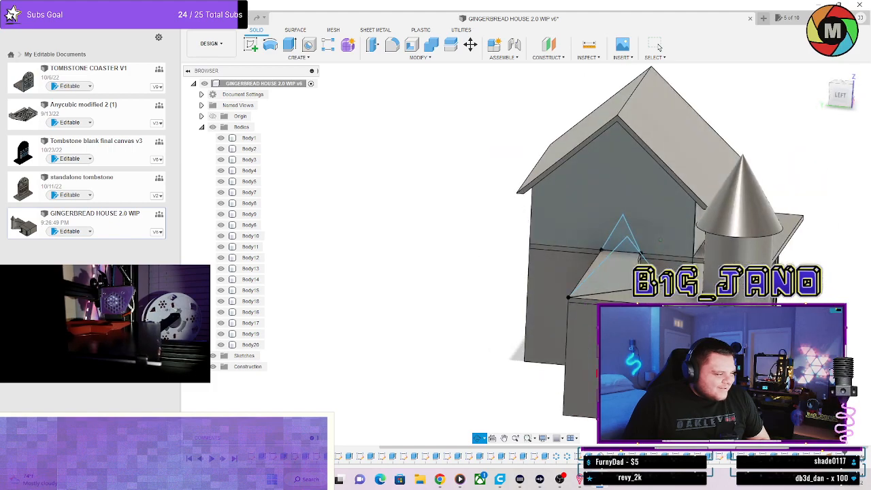
{"action": "scroll", "coordinate": [821, 302], "scroll_direction": "up", "scroll_amount": 4}
{"action": "scroll", "coordinate": [819, 300], "scroll_direction": "up", "scroll_amount": 1}
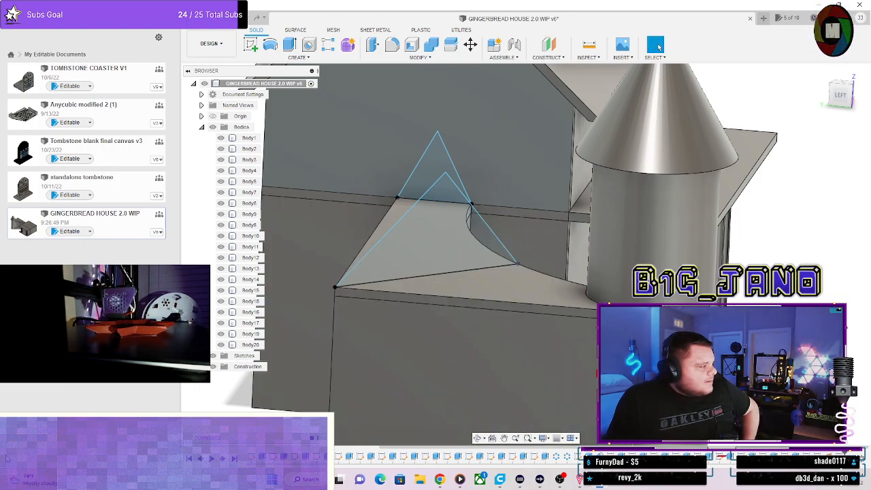
{"action": "middle_click_drag", "start_coordinate": [615, 292], "coordinate": [600, 261], "text": "shift"}
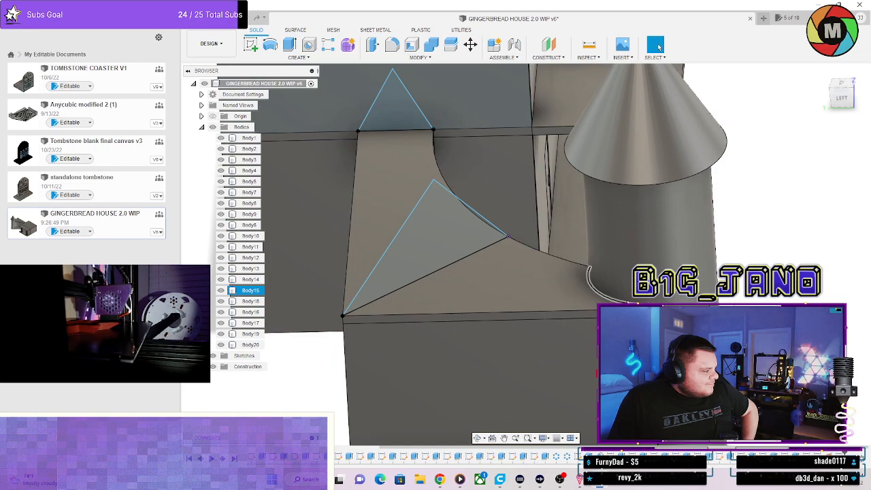
{"action": "left_click", "coordinate": [570, 237]}
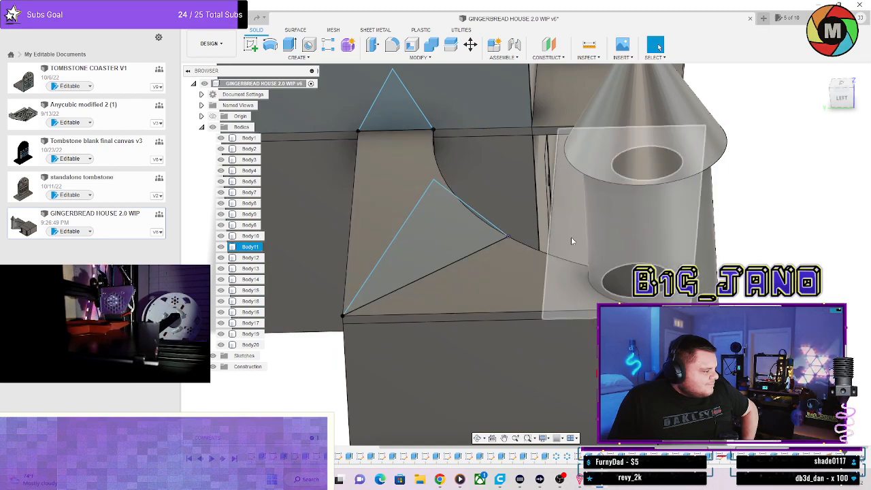
{"action": "key", "text": "v"}
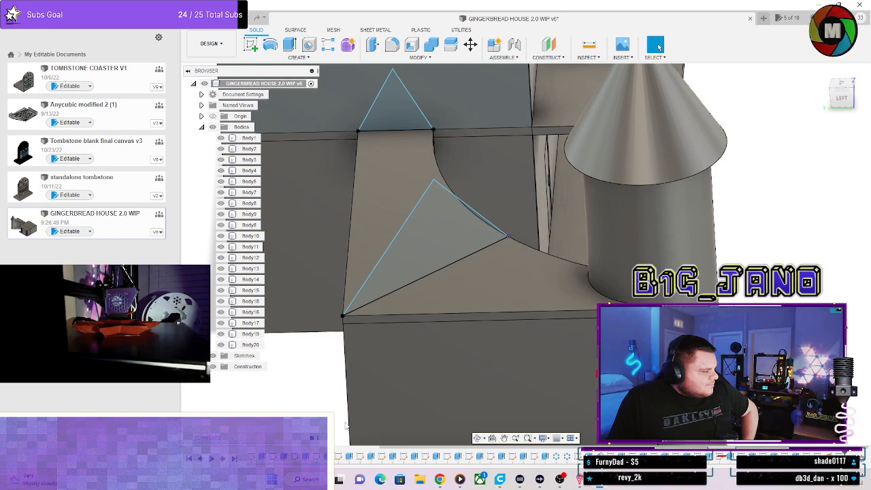
{"action": "middle_click_drag", "start_coordinate": [528, 323], "coordinate": [497, 281], "text": "shift"}
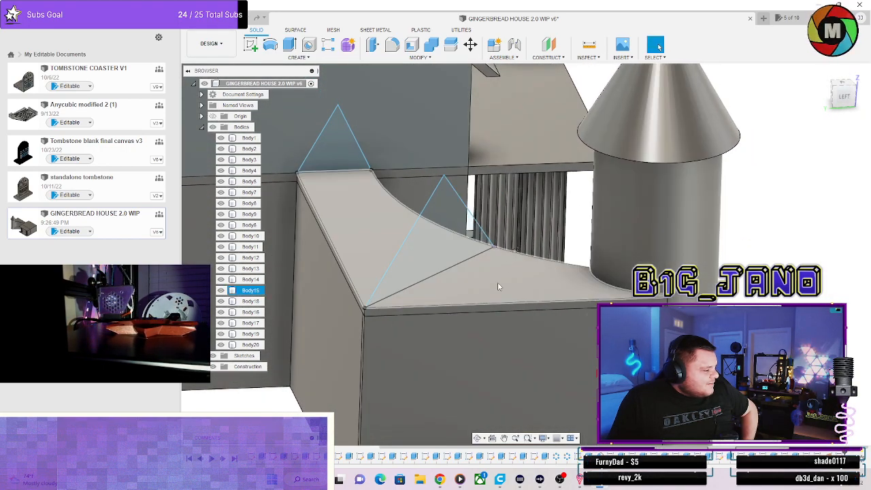
{"action": "left_click", "coordinate": [250, 44]}
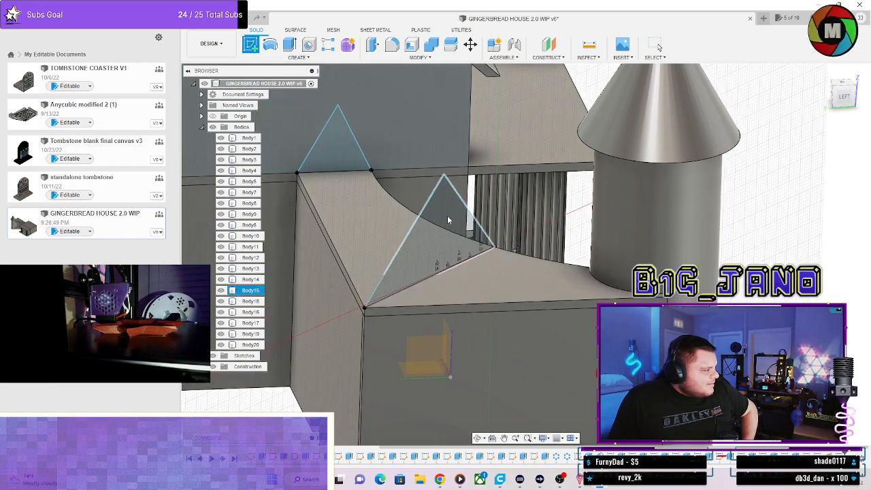
{"action": "left_click", "coordinate": [552, 47]}
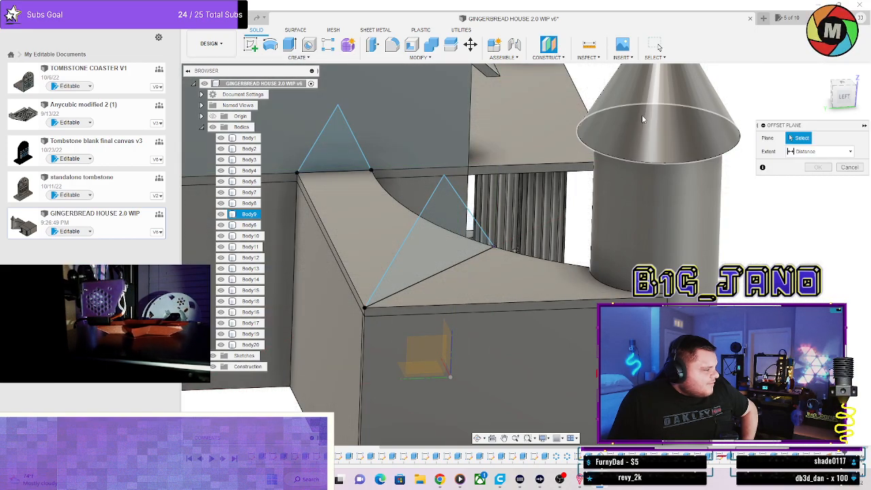
{"action": "left_click", "coordinate": [846, 169]}
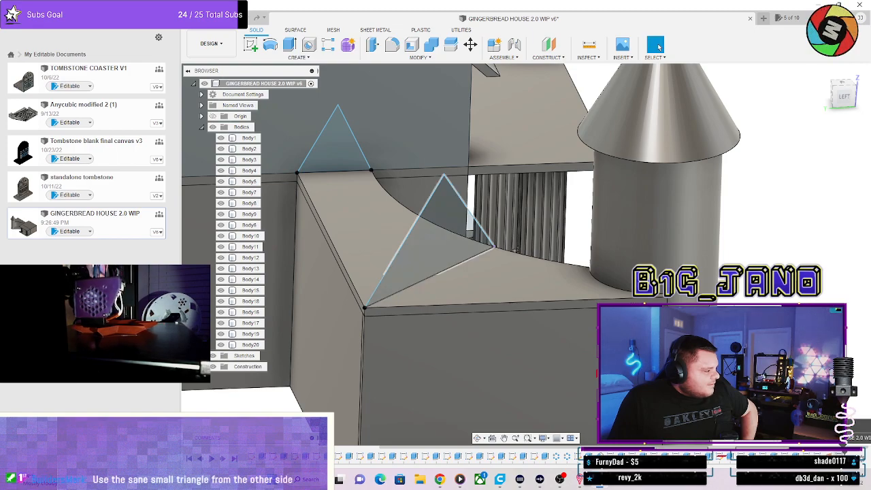
Try to create a plane tangent to the wing top's narrow front face through the inner corner beside the tower.
{"action": "left_click", "coordinate": [548, 57]}
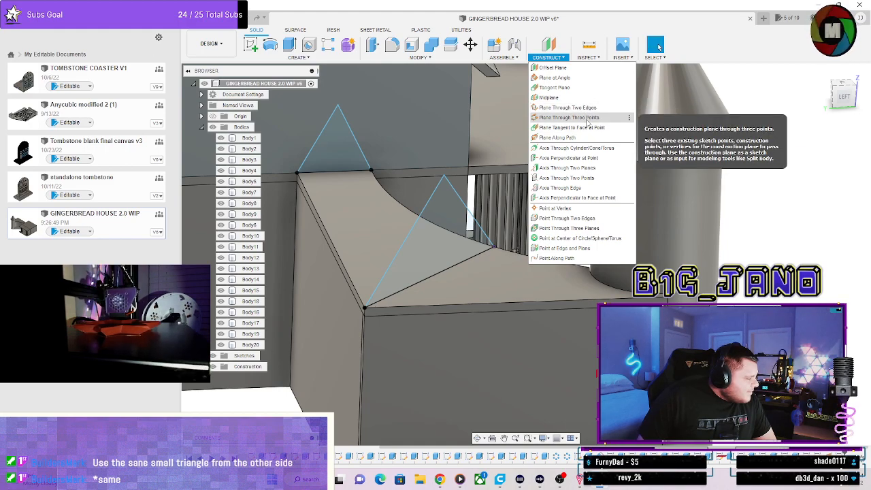
{"action": "left_click", "coordinate": [601, 130]}
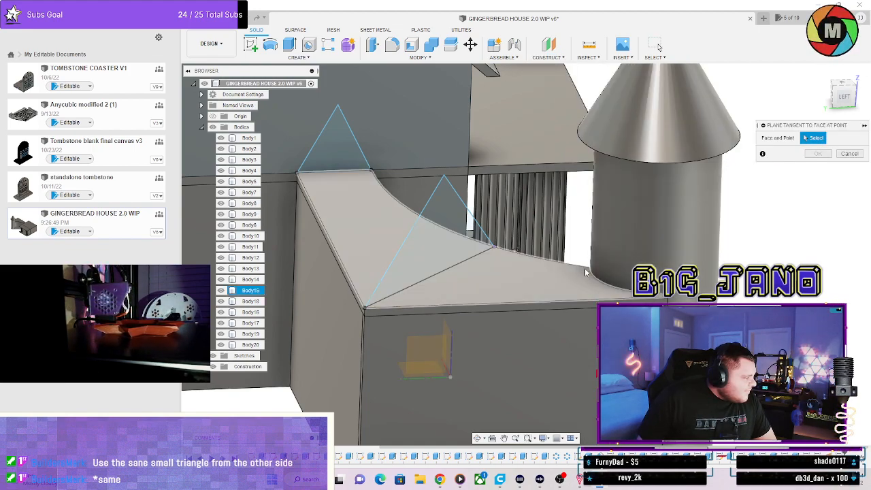
{"action": "left_click", "coordinate": [553, 306]}
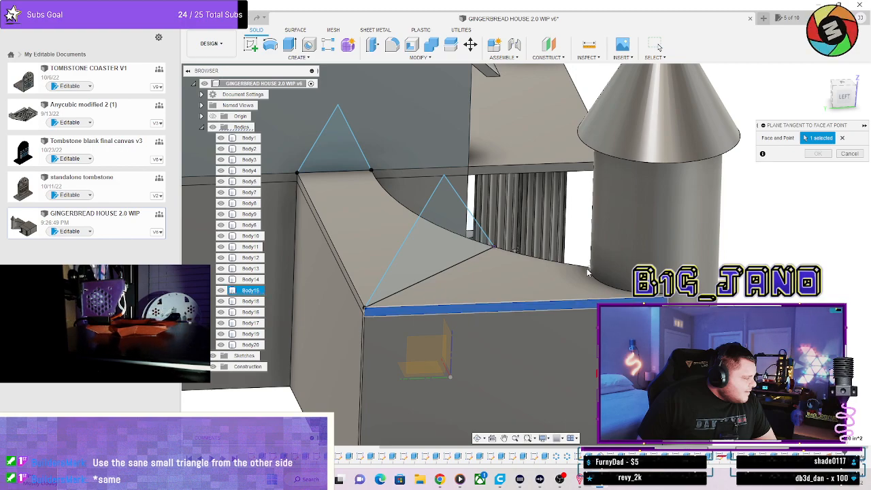
{"action": "scroll", "coordinate": [588, 272], "scroll_direction": "up", "scroll_amount": 3}
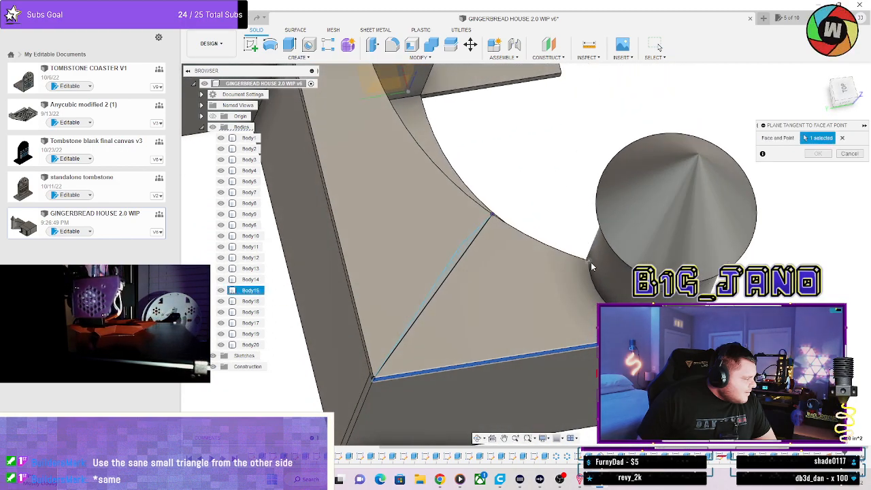
{"action": "left_click", "coordinate": [589, 262]}
{"action": "middle_click_drag", "start_coordinate": [589, 264], "coordinate": [596, 251], "text": "shift"}
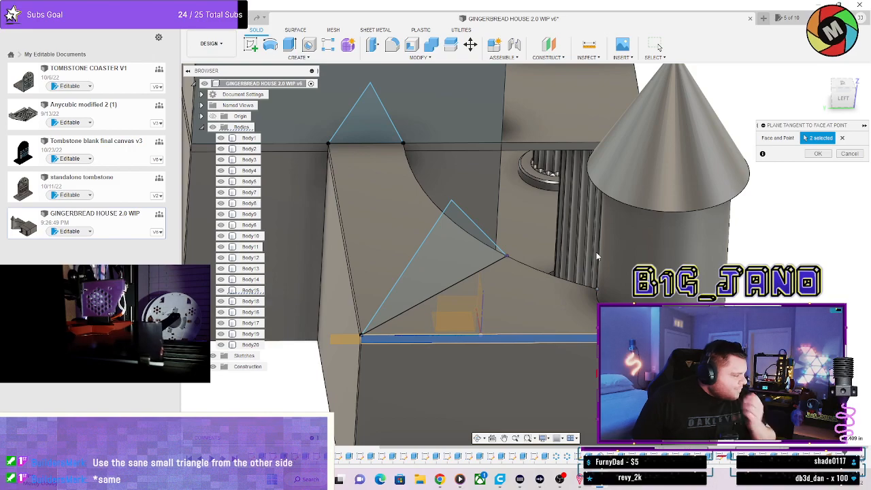
{"action": "left_click", "coordinate": [842, 138]}
{"action": "left_click", "coordinate": [848, 153]}
{"action": "left_click", "coordinate": [566, 57]}
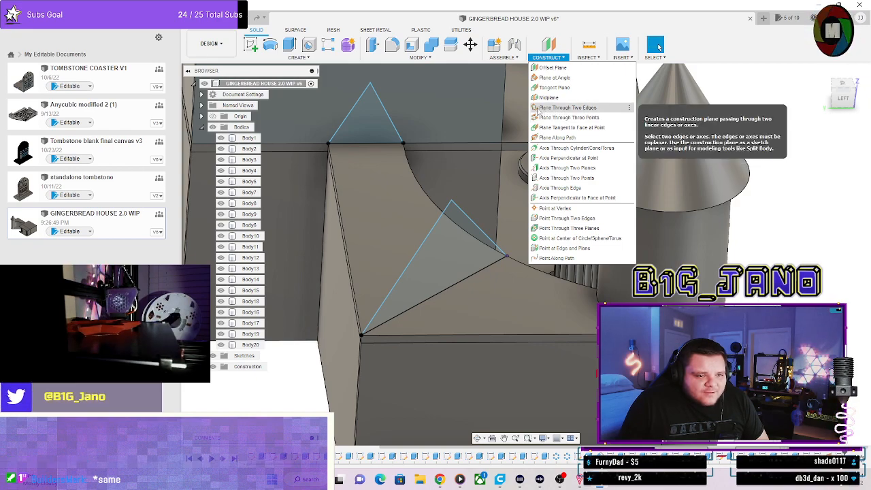
{"action": "scroll", "coordinate": [486, 277], "scroll_direction": "down", "scroll_amount": 3}
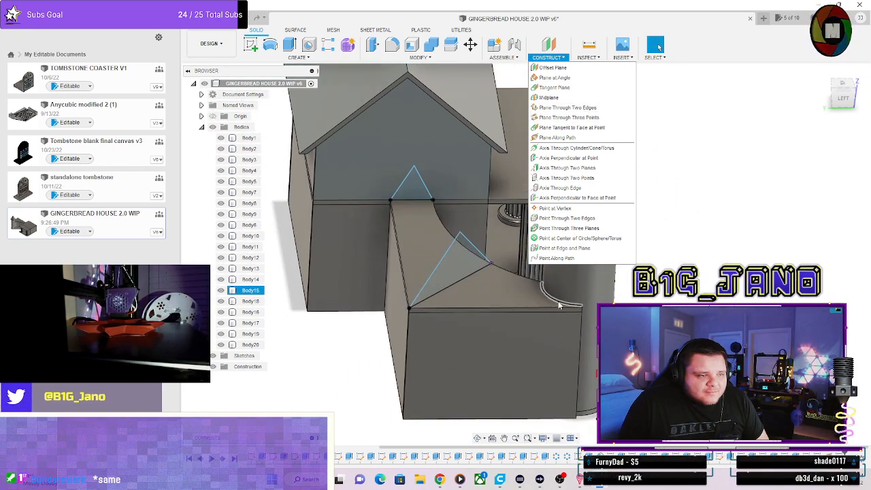
{"action": "middle_click_drag", "start_coordinate": [559, 304], "coordinate": [566, 289], "text": "shift"}
{"action": "middle_click_drag", "start_coordinate": [599, 284], "coordinate": [591, 302], "text": "shift"}
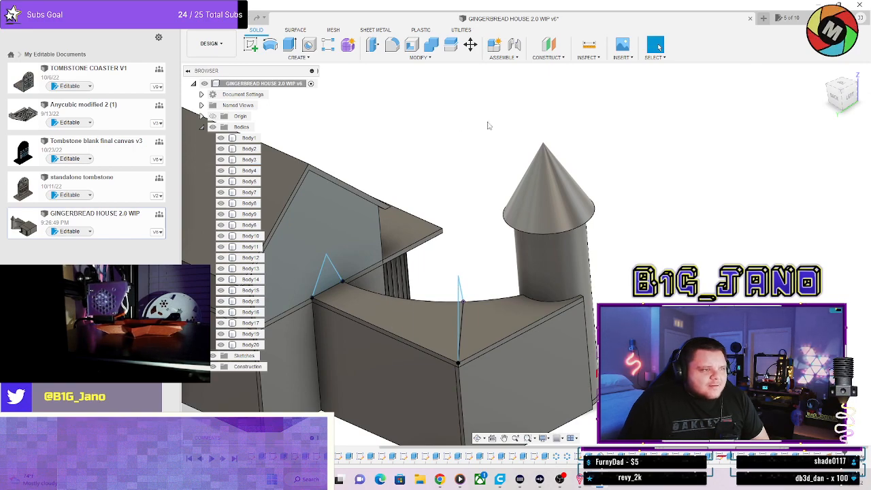
{"action": "left_click", "coordinate": [297, 58]}
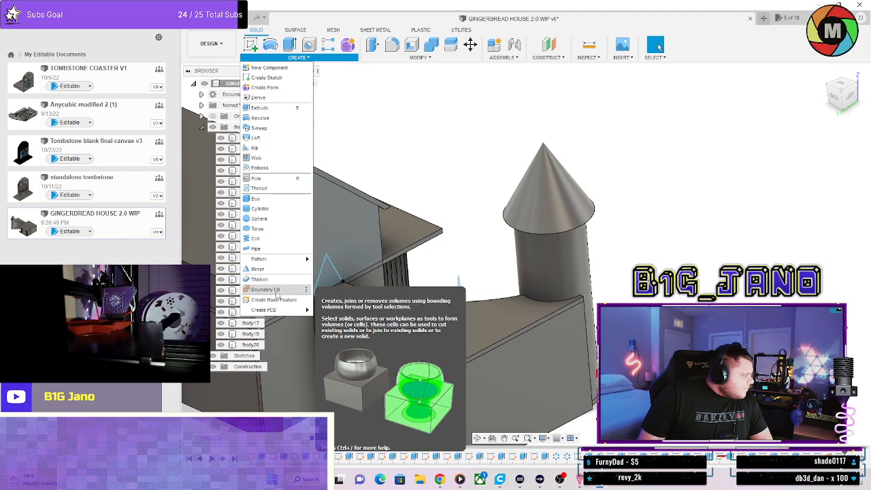
{"action": "left_click", "coordinate": [265, 290]}
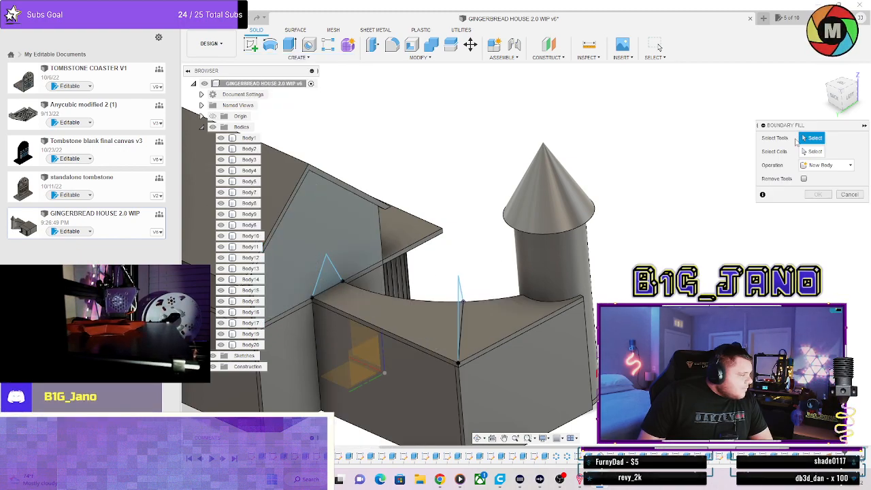
{"action": "left_click", "coordinate": [811, 152]}
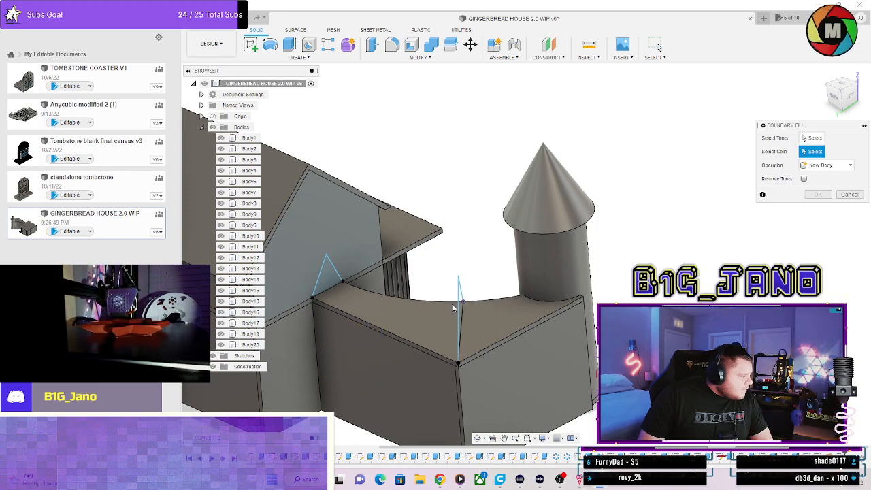
{"action": "left_click", "coordinate": [849, 195]}
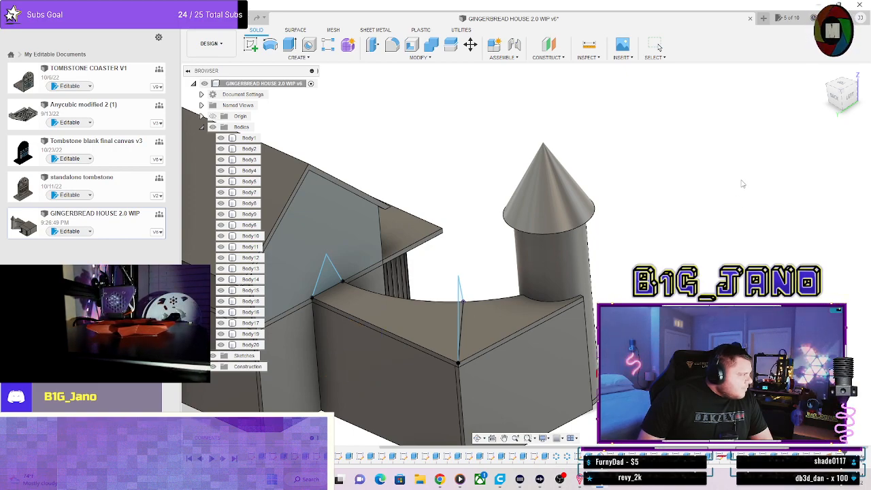
Try to loft the wing roof from the triangle on the wall to the mid-wing triangle.
{"action": "left_click", "coordinate": [279, 59]}
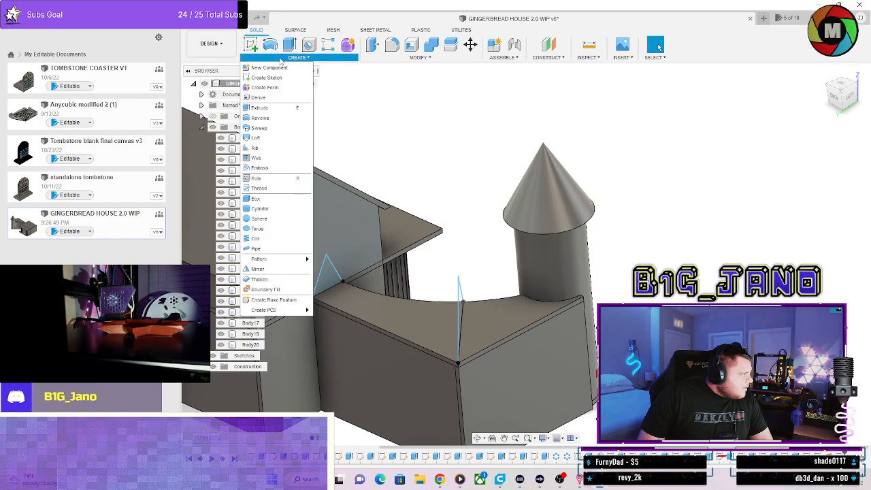
{"action": "left_click", "coordinate": [269, 138]}
{"action": "left_click", "coordinate": [326, 276]}
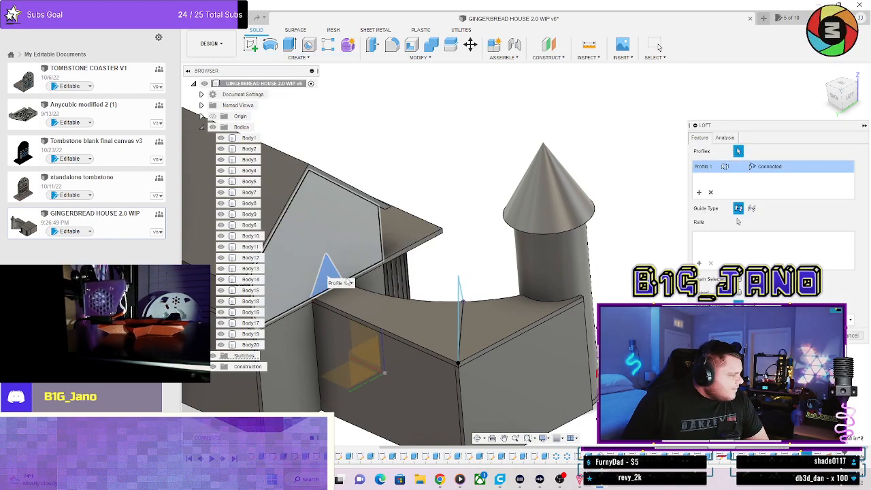
{"action": "mouse_move", "coordinate": [327, 275]}
{"action": "middle_mouse_down", "text": "shift"}
{"action": "mouse_move", "coordinate": [426, 304]}
{"action": "mouse_move", "coordinate": [454, 291]}
{"action": "mouse_move", "coordinate": [353, 314]}
{"action": "mouse_move", "coordinate": [485, 277]}
{"action": "middle_mouse_up", "text": "shift"}
{"action": "left_click", "coordinate": [426, 303]}
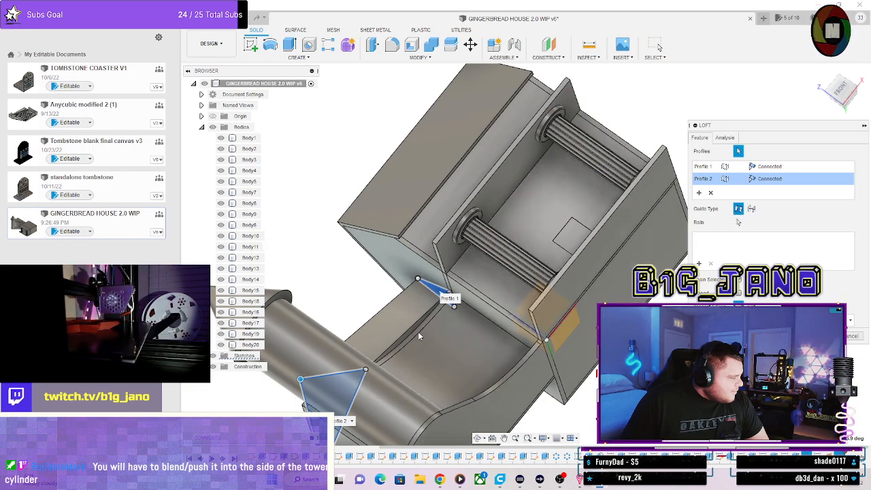
{"action": "middle_click_drag", "start_coordinate": [425, 321], "coordinate": [368, 320], "text": "shift"}
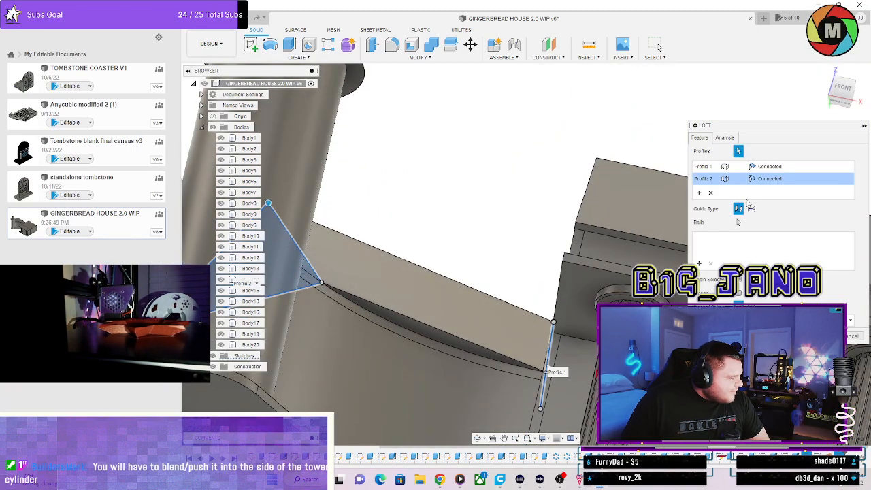
{"action": "left_click", "coordinate": [699, 264]}
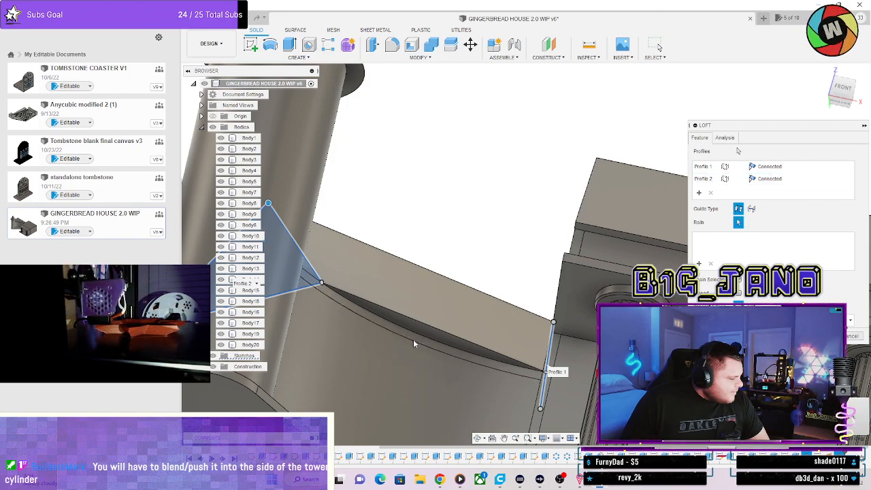
{"action": "mouse_move", "coordinate": [408, 347]}
{"action": "middle_mouse_down", "text": "shift"}
{"action": "mouse_move", "coordinate": [419, 351]}
{"action": "mouse_move", "coordinate": [408, 364]}
{"action": "middle_mouse_up", "text": "shift"}
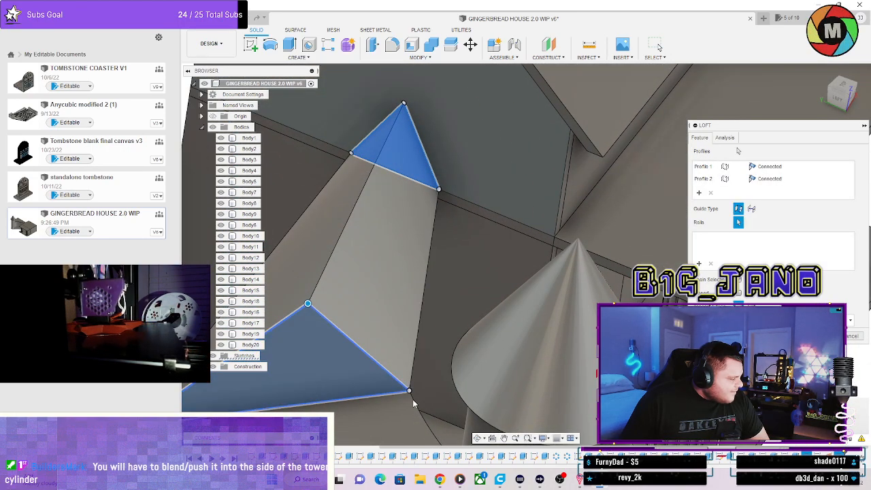
{"action": "scroll", "coordinate": [408, 395], "scroll_direction": "down", "scroll_amount": 6}
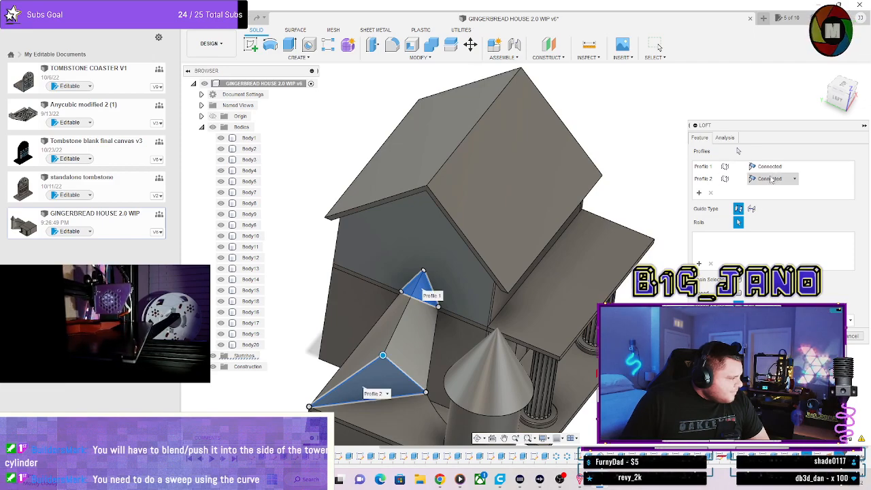
Set the mid-wing profile's loft condition to Direction, trying Direction on the wall profile before returning it to Connected.
{"action": "left_click", "coordinate": [794, 179]}
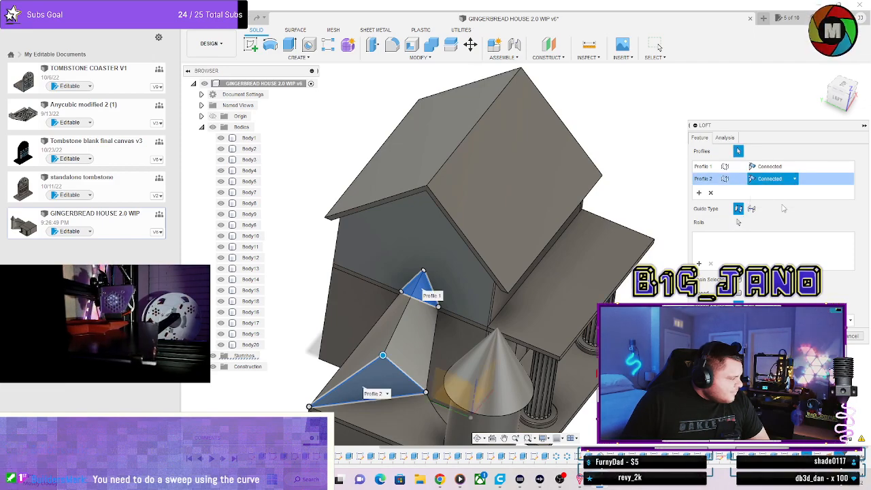
{"action": "left_click", "coordinate": [783, 209]}
{"action": "scroll", "coordinate": [421, 400], "scroll_direction": "up", "scroll_amount": 5}
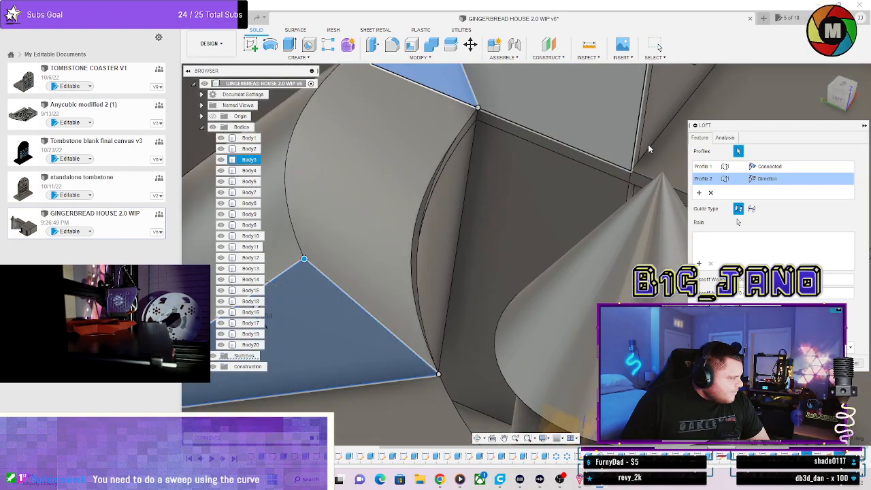
{"action": "left_click", "coordinate": [771, 166]}
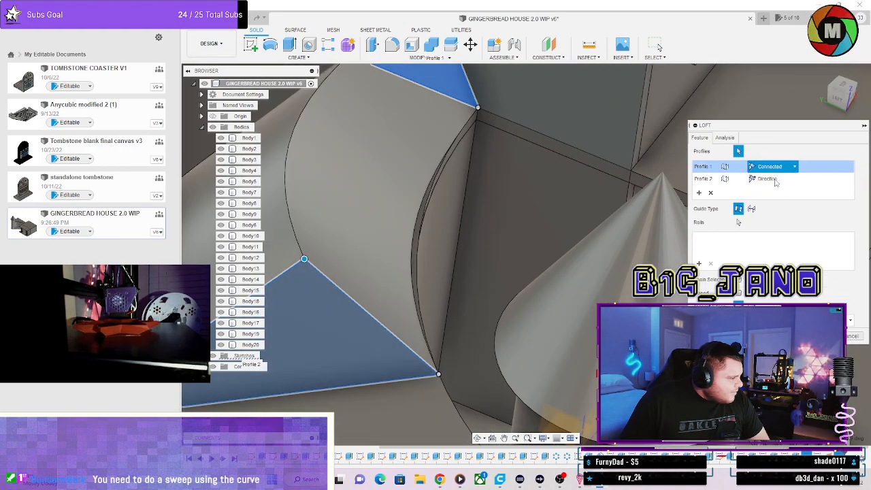
{"action": "left_click", "coordinate": [778, 189]}
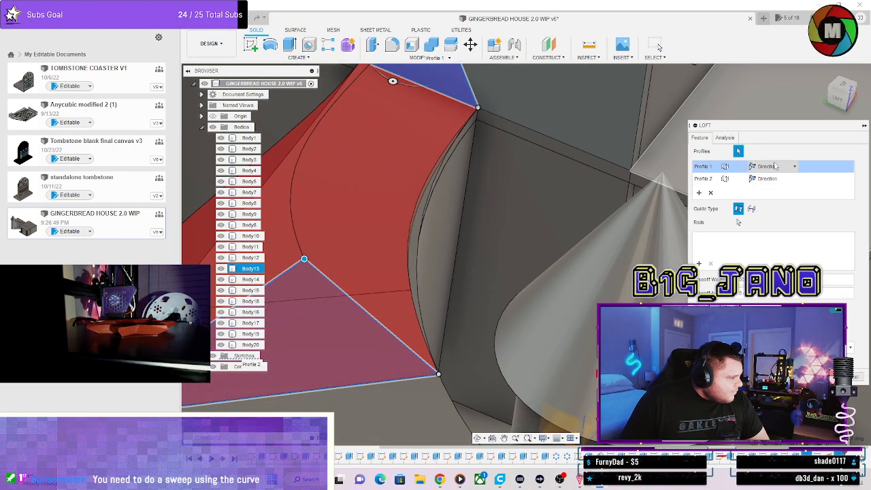
{"action": "left_click", "coordinate": [772, 178]}
{"action": "scroll", "coordinate": [417, 315], "scroll_direction": "down", "scroll_amount": 2}
{"action": "middle_click_drag", "start_coordinate": [418, 315], "coordinate": [588, 272], "text": "shift"}
{"action": "scroll", "coordinate": [471, 348], "scroll_direction": "up", "scroll_amount": 2}
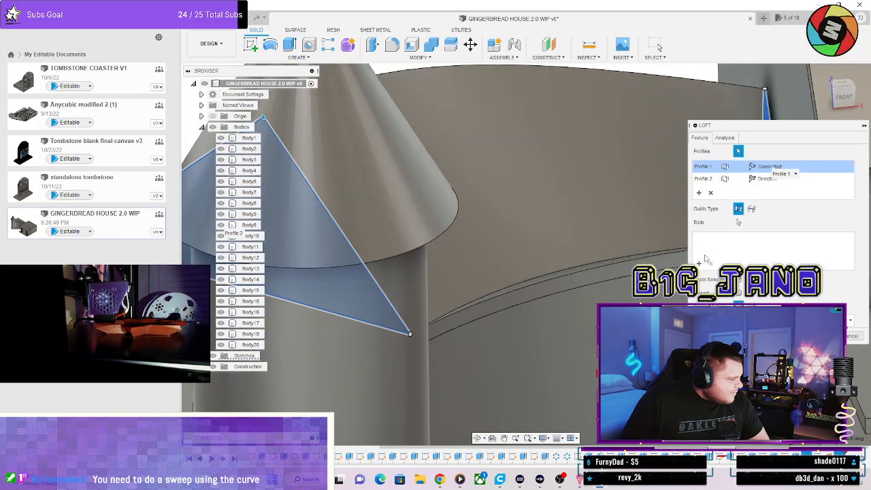
Use the wing top's curved inner edge as a loft rail, and try its straight outer edge as a second rail.
{"action": "left_click", "coordinate": [738, 221]}
{"action": "left_click", "coordinate": [560, 284]}
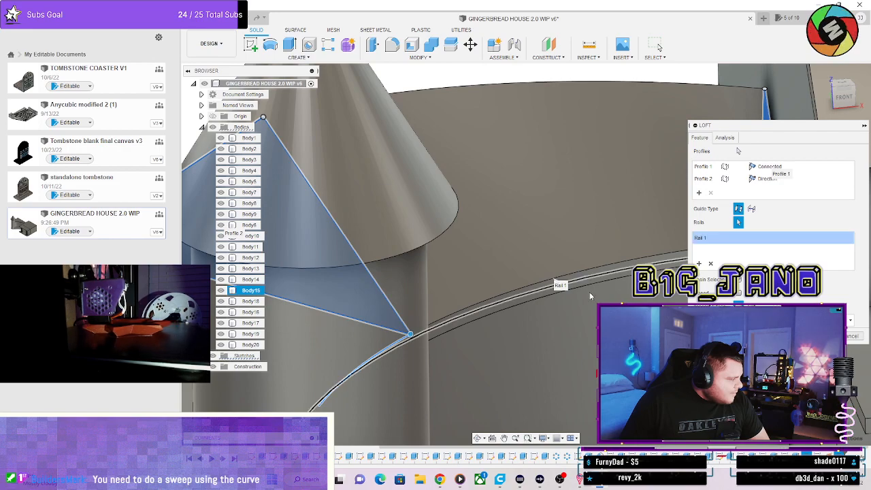
{"action": "scroll", "coordinate": [593, 332], "scroll_direction": "down", "scroll_amount": 3}
{"action": "middle_click_drag", "start_coordinate": [549, 320], "coordinate": [487, 334], "text": "shift"}
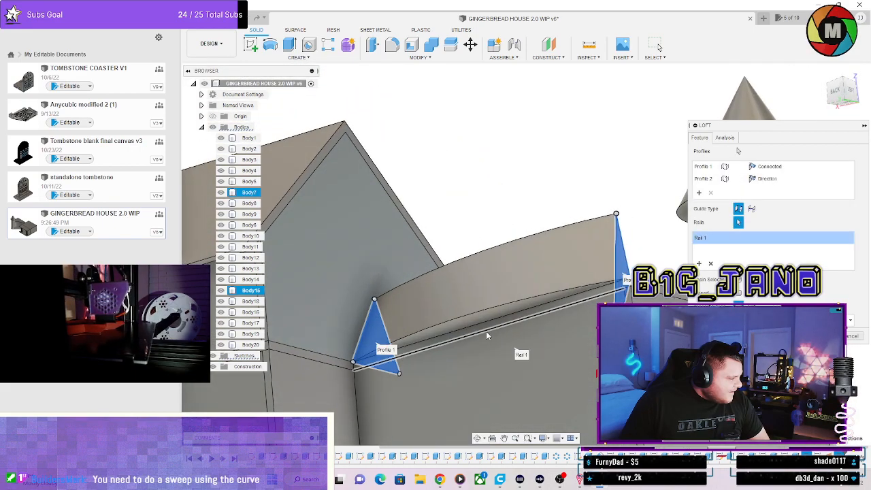
{"action": "left_click", "coordinate": [699, 264]}
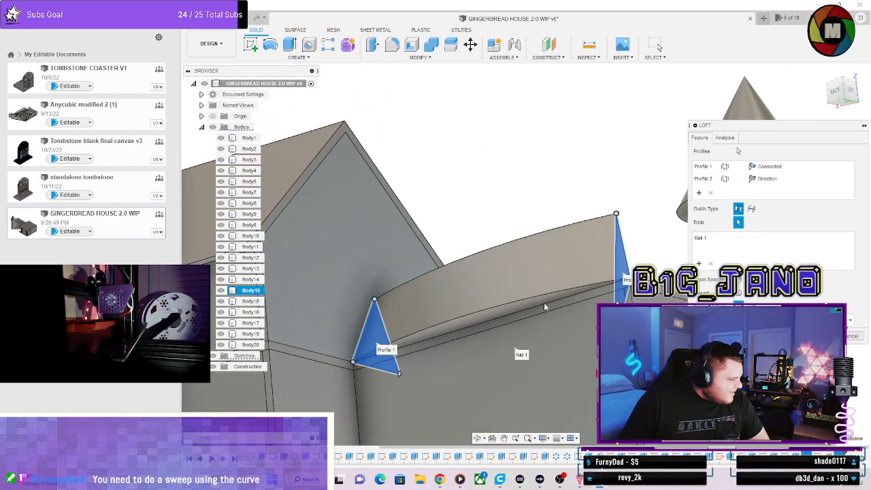
{"action": "left_click", "coordinate": [609, 293]}
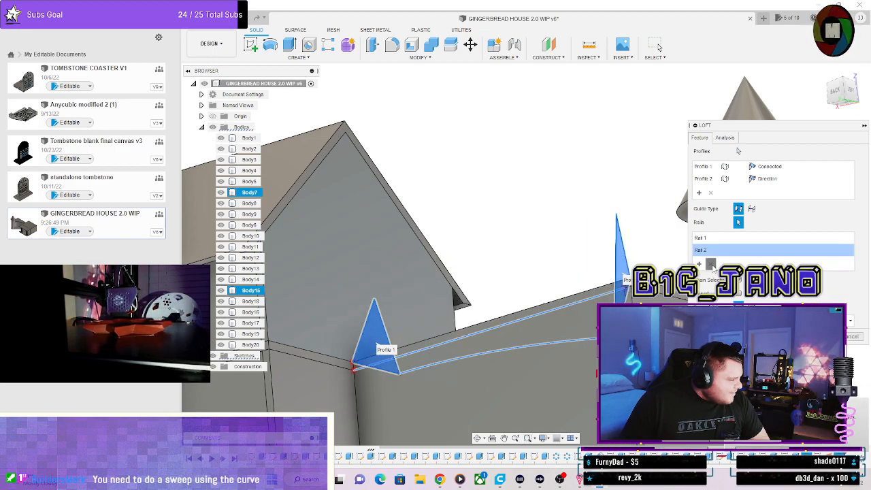
{"action": "left_click", "coordinate": [710, 265]}
Examine the curved loft preview between the two triangles and the tower from several angles, and discard the loft.
{"action": "middle_click_drag", "start_coordinate": [612, 268], "coordinate": [517, 279], "text": "shift"}
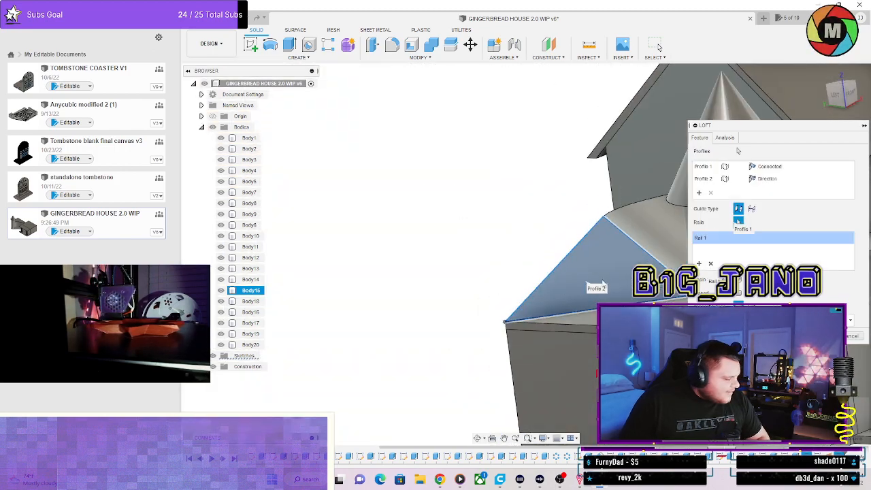
{"action": "scroll", "coordinate": [602, 282], "scroll_direction": "down", "scroll_amount": 5}
{"action": "middle_click_drag", "start_coordinate": [647, 281], "coordinate": [622, 279], "text": "shift"}
{"action": "scroll", "coordinate": [638, 242], "scroll_direction": "up", "scroll_amount": 4}
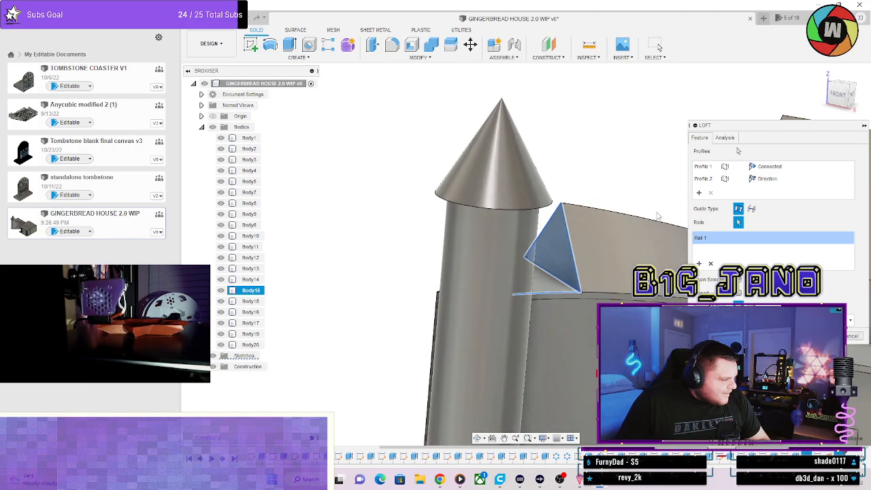
{"action": "middle_click_drag", "start_coordinate": [657, 216], "coordinate": [544, 189], "text": "shift"}
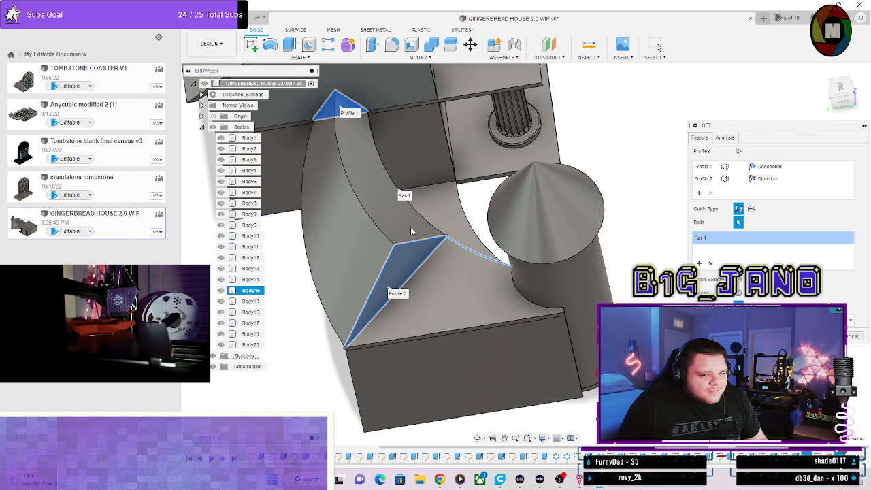
{"action": "scroll", "coordinate": [433, 249], "scroll_direction": "up", "scroll_amount": 2}
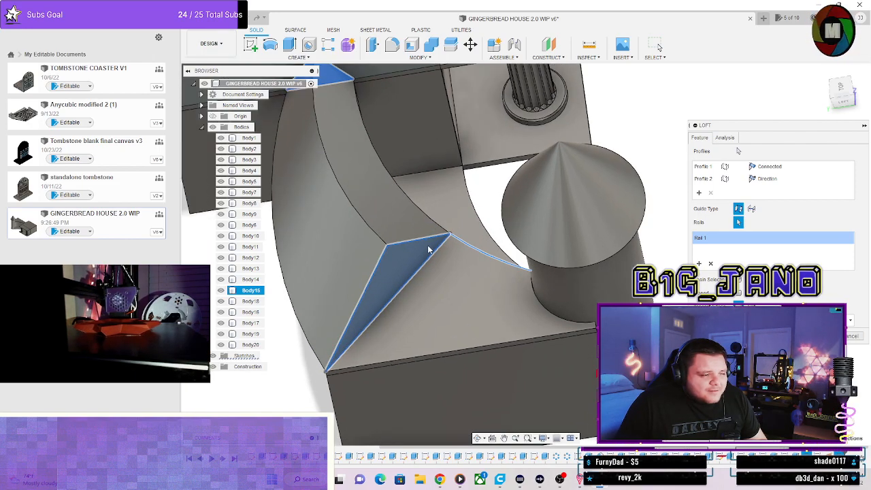
{"action": "scroll", "coordinate": [424, 244], "scroll_direction": "down", "scroll_amount": 3}
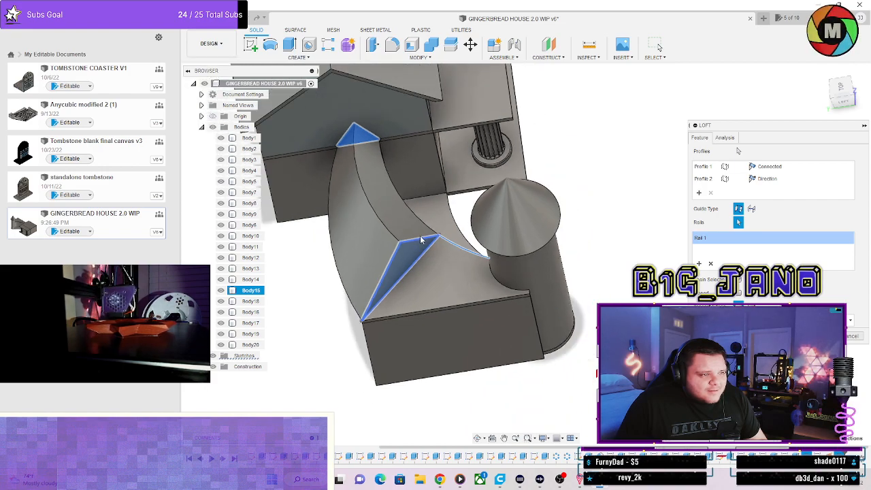
{"action": "scroll", "coordinate": [419, 239], "scroll_direction": "up", "scroll_amount": 3}
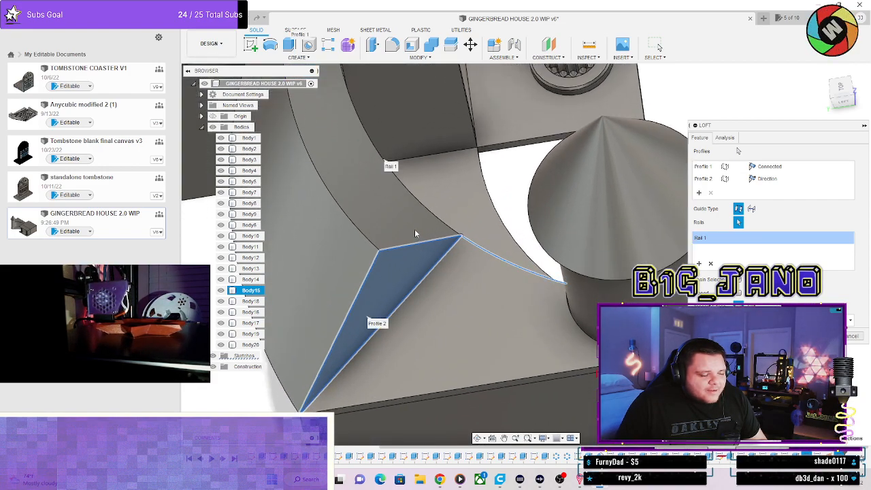
{"action": "left_click", "coordinate": [853, 336]}
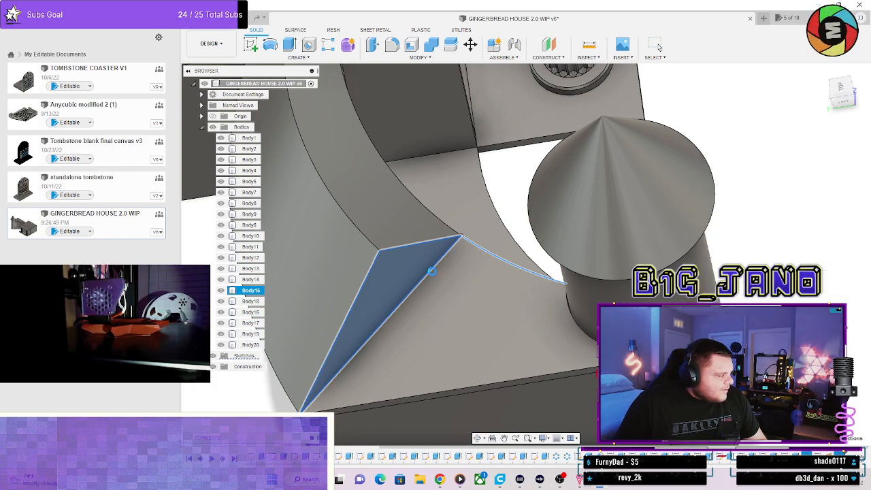
Try to revolve the triangle on the wall around the wing top's curved inner edge as a new body.
{"action": "scroll", "coordinate": [367, 125], "scroll_direction": "down", "scroll_amount": 3}
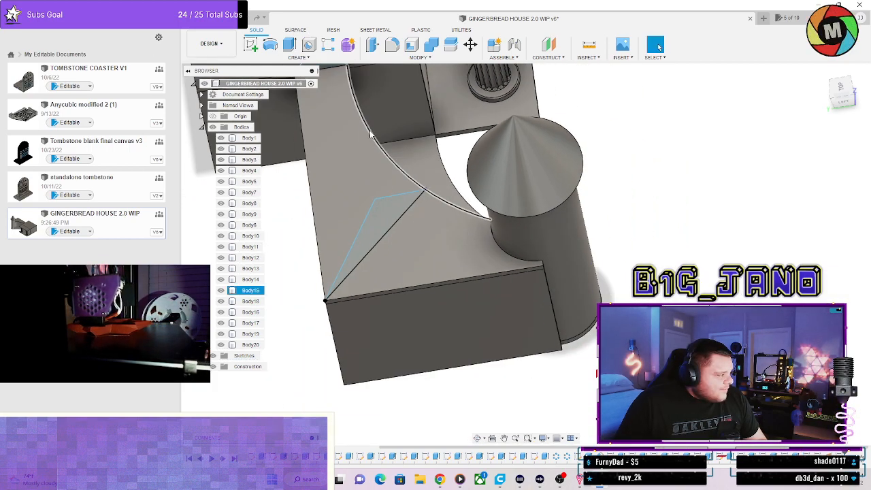
{"action": "middle_click_drag", "start_coordinate": [367, 126], "coordinate": [328, 107], "text": "shift"}
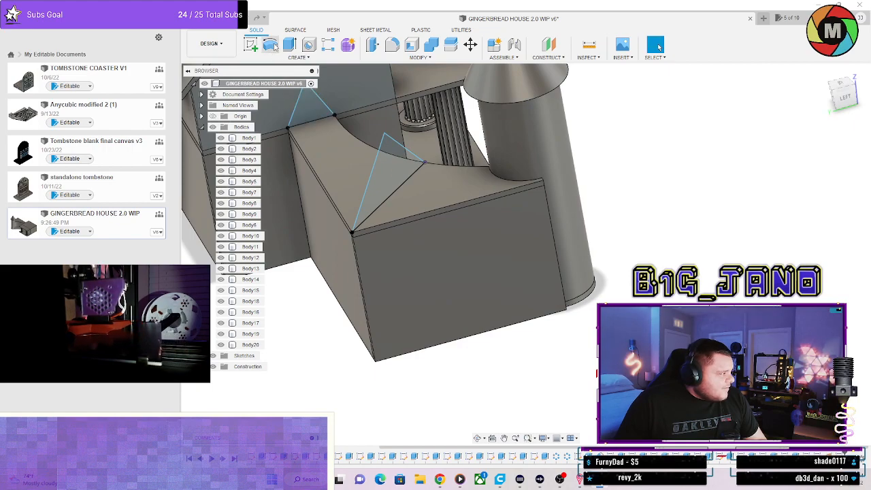
{"action": "left_click", "coordinate": [271, 45]}
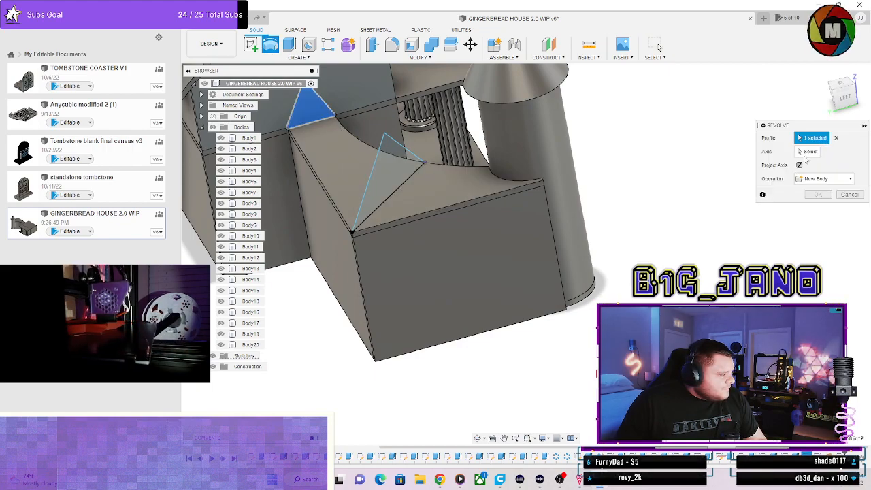
{"action": "left_click", "coordinate": [807, 152]}
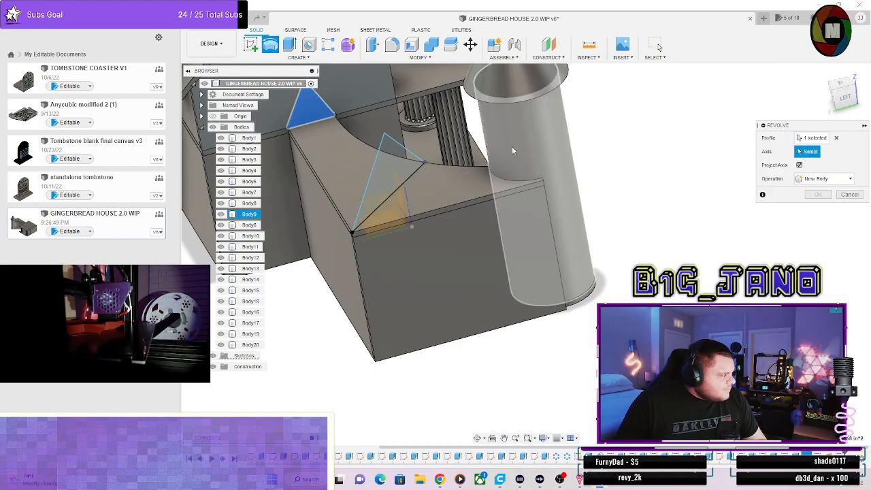
{"action": "left_click", "coordinate": [344, 133]}
{"action": "left_click", "coordinate": [808, 220]}
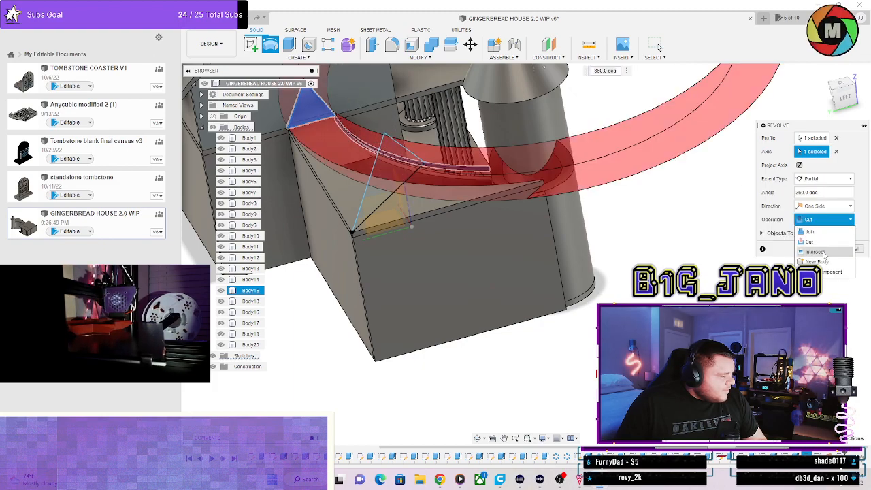
{"action": "left_click", "coordinate": [816, 262]}
{"action": "mouse_move", "coordinate": [524, 163]}
{"action": "middle_mouse_down", "text": "shift"}
{"action": "mouse_move", "coordinate": [421, 170]}
{"action": "mouse_move", "coordinate": [517, 153]}
{"action": "middle_mouse_up", "text": "shift"}
{"action": "left_click", "coordinate": [849, 236]}
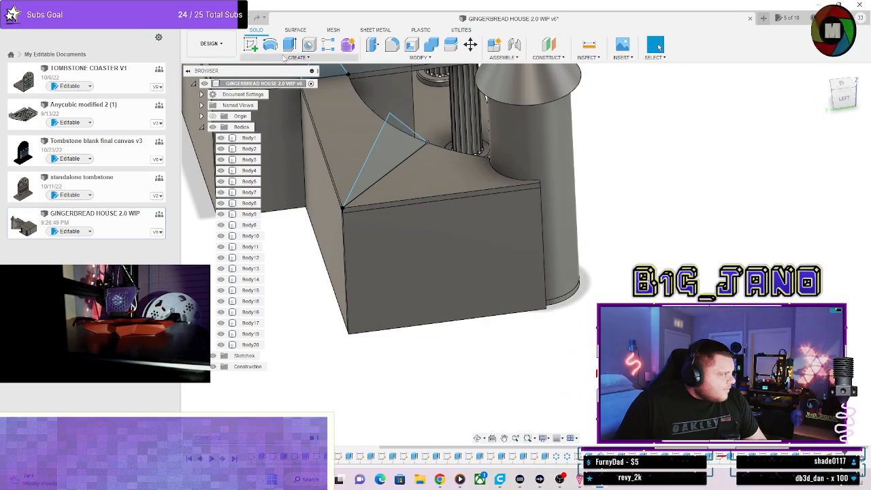
Try to sweep the triangle on the wall along the wing top's curved inner edge with a single path.
{"action": "left_click", "coordinate": [297, 57]}
{"action": "left_click", "coordinate": [270, 127]}
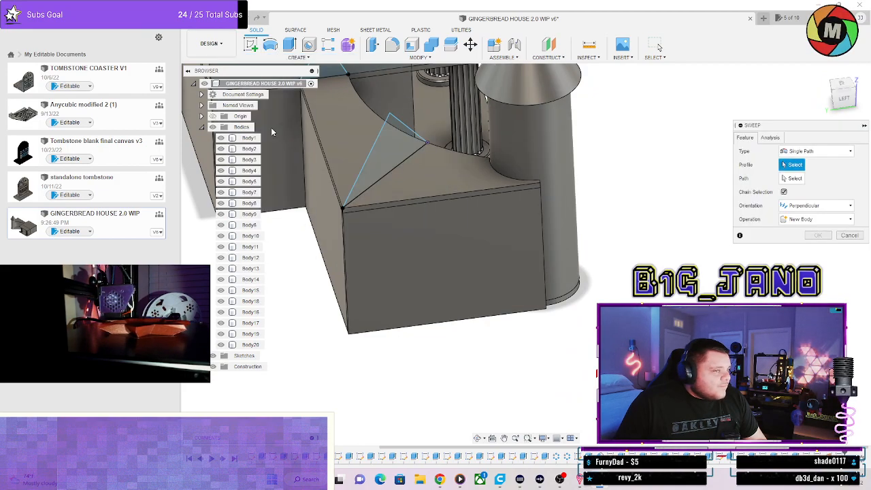
{"action": "middle_click_drag", "start_coordinate": [482, 157], "coordinate": [412, 191], "text": "shift"}
{"action": "left_click", "coordinate": [411, 190]}
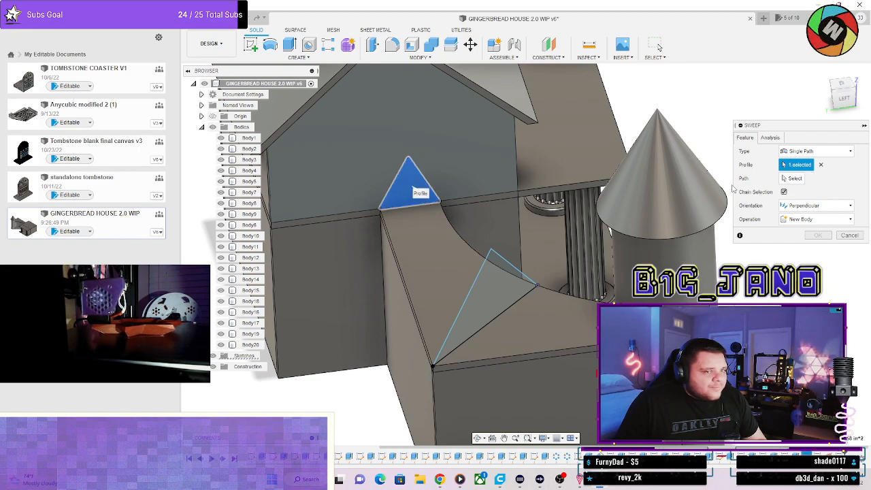
{"action": "left_click", "coordinate": [793, 180]}
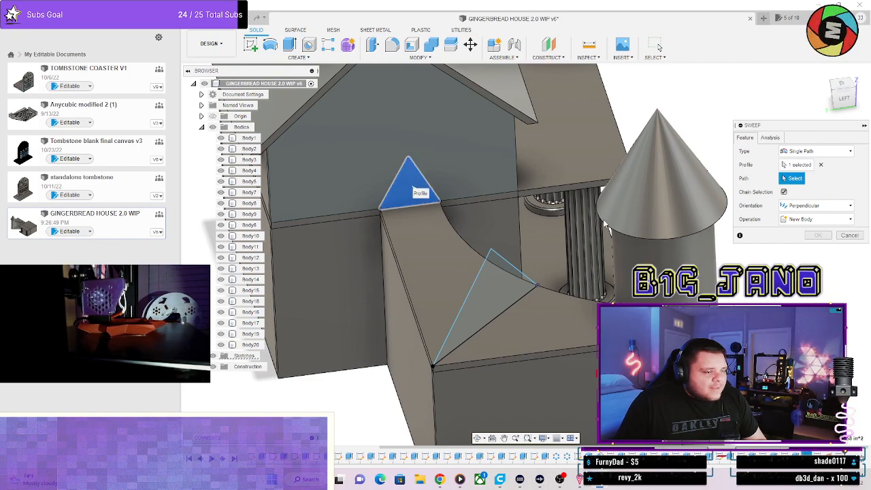
{"action": "left_click", "coordinate": [462, 237]}
{"action": "scroll", "coordinate": [463, 240], "scroll_direction": "down", "scroll_amount": 3}
{"action": "scroll", "coordinate": [493, 350], "scroll_direction": "up", "scroll_amount": 6}
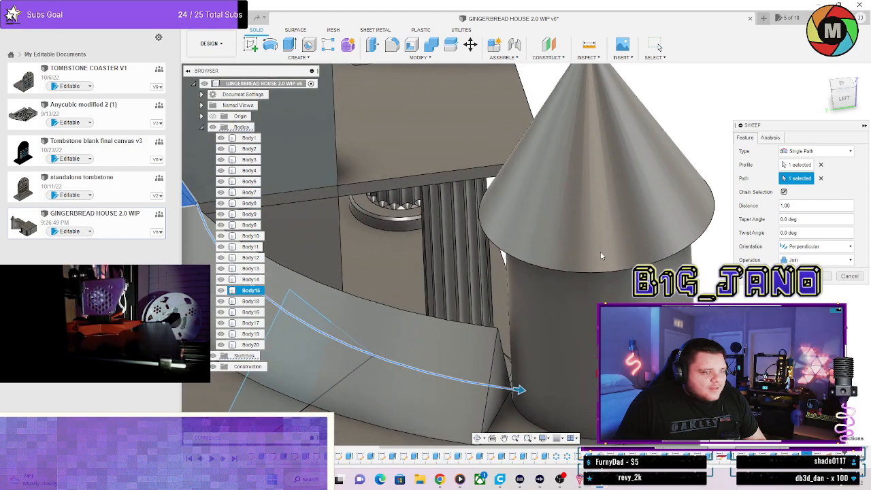
Examine the sweep preview at the tower and along the wing from several angles, and discard the sweep.
{"action": "middle_click_drag", "start_coordinate": [493, 350], "coordinate": [558, 271]}
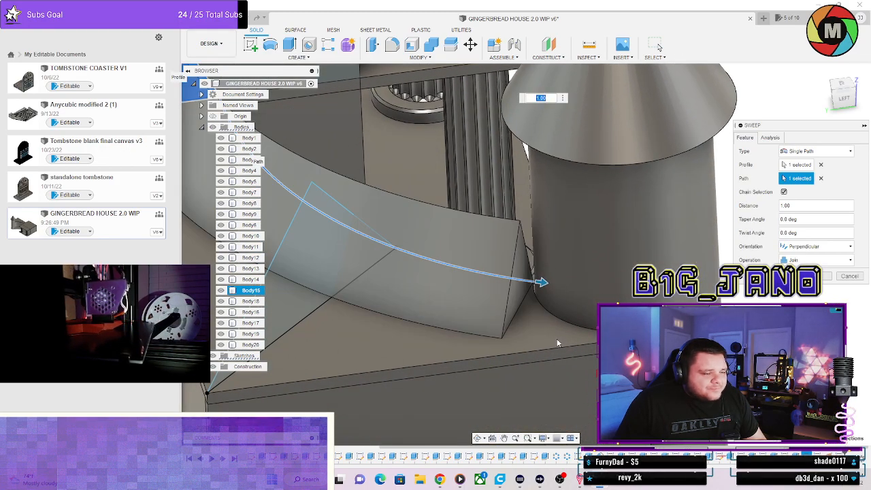
{"action": "scroll", "coordinate": [517, 248], "scroll_direction": "up", "scroll_amount": 6}
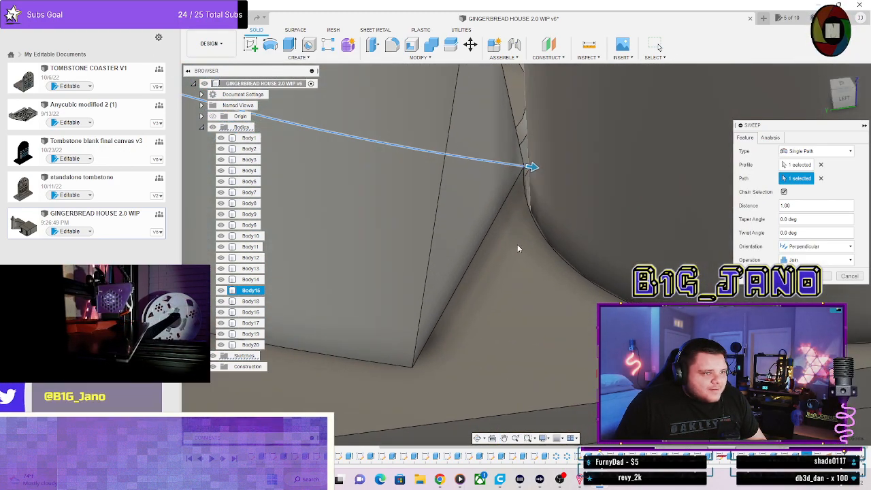
{"action": "scroll", "coordinate": [517, 247], "scroll_direction": "down", "scroll_amount": 8}
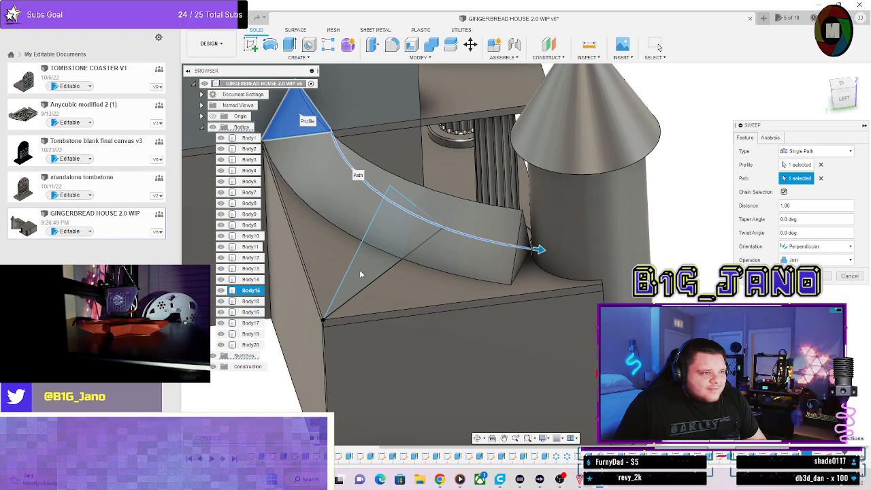
{"action": "middle_click_drag", "start_coordinate": [360, 275], "coordinate": [324, 189], "text": "shift"}
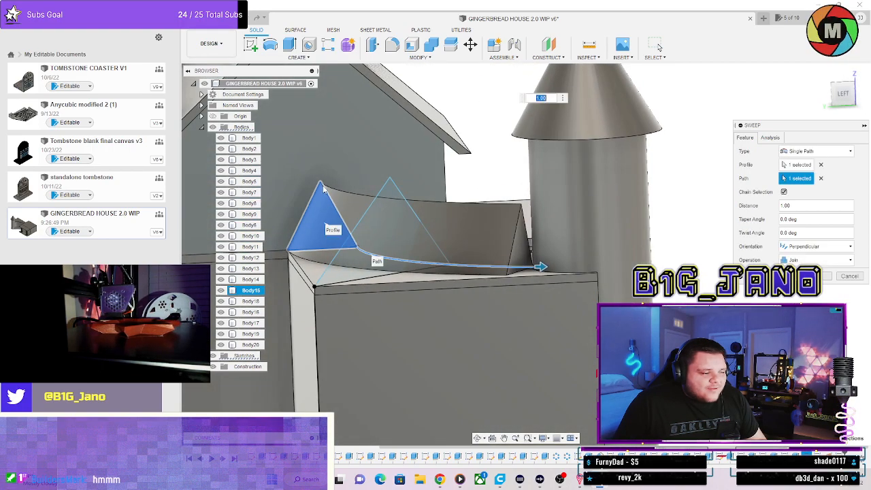
{"action": "middle_click_drag", "start_coordinate": [381, 200], "coordinate": [415, 202], "text": "shift"}
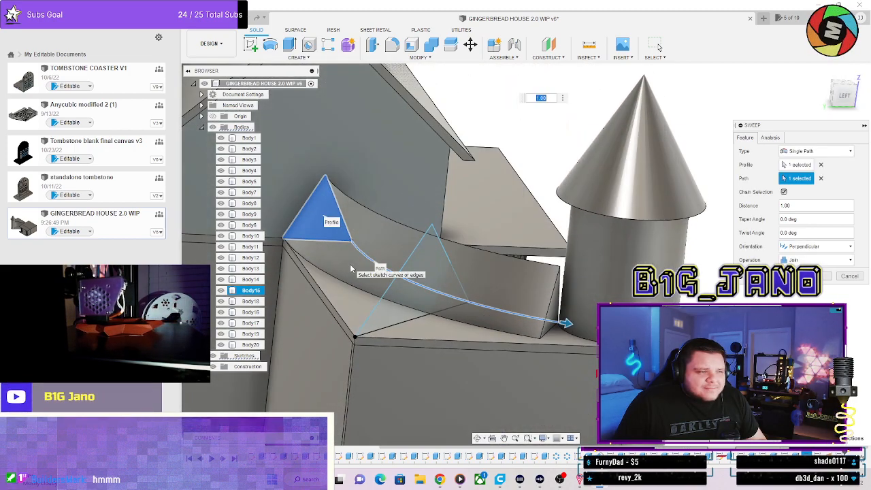
{"action": "middle_click_drag", "start_coordinate": [422, 269], "coordinate": [380, 310], "text": "shift"}
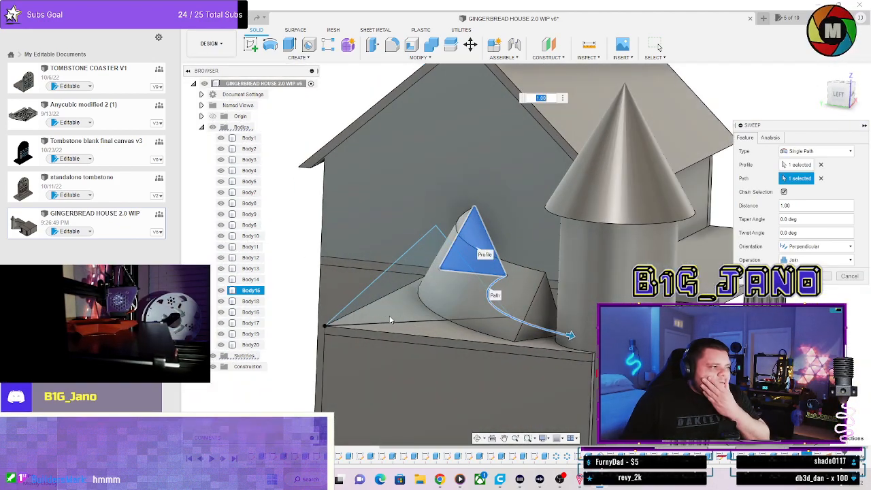
{"action": "middle_click_drag", "start_coordinate": [586, 371], "coordinate": [487, 352], "text": "shift"}
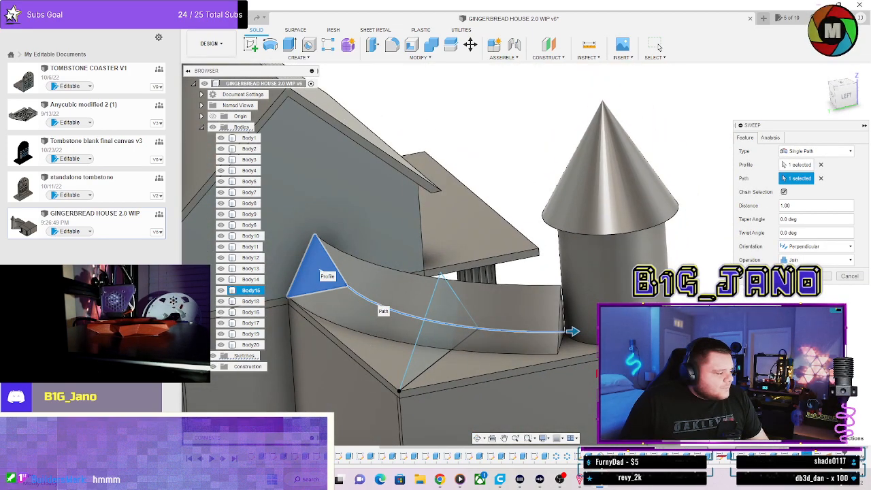
{"action": "left_click", "coordinate": [847, 276]}
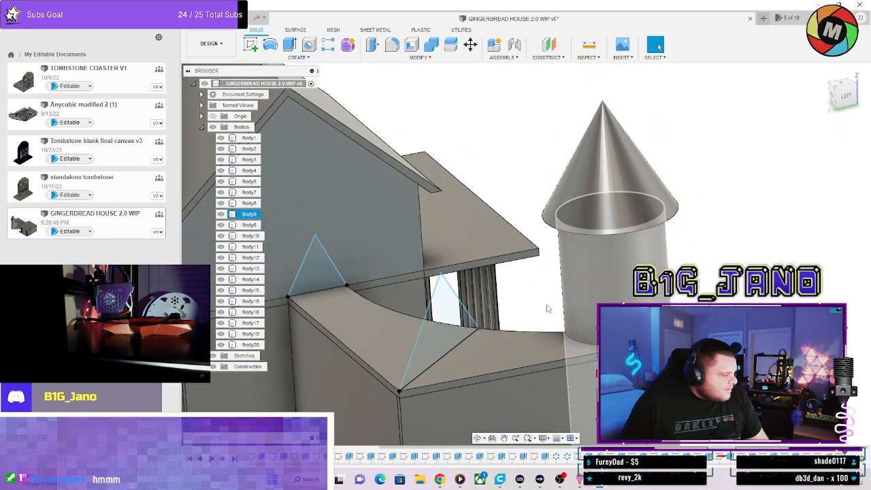
Start a loft from the triangle on the wall to the mid-wing triangle.
{"action": "left_click", "coordinate": [297, 57]}
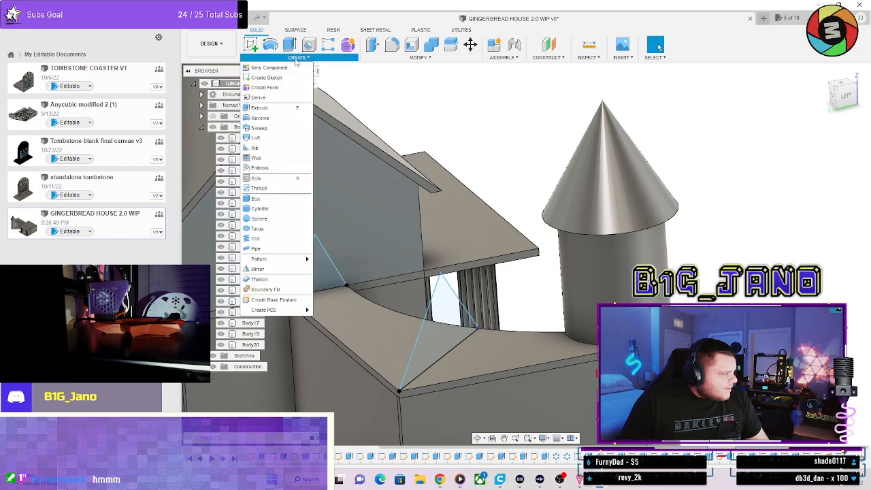
{"action": "left_click", "coordinate": [271, 139]}
{"action": "left_click", "coordinate": [322, 275]}
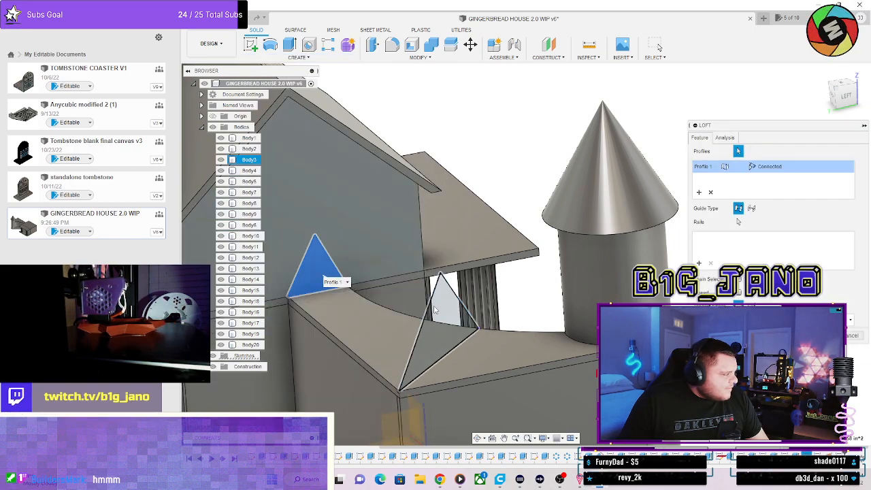
{"action": "left_click", "coordinate": [466, 325]}
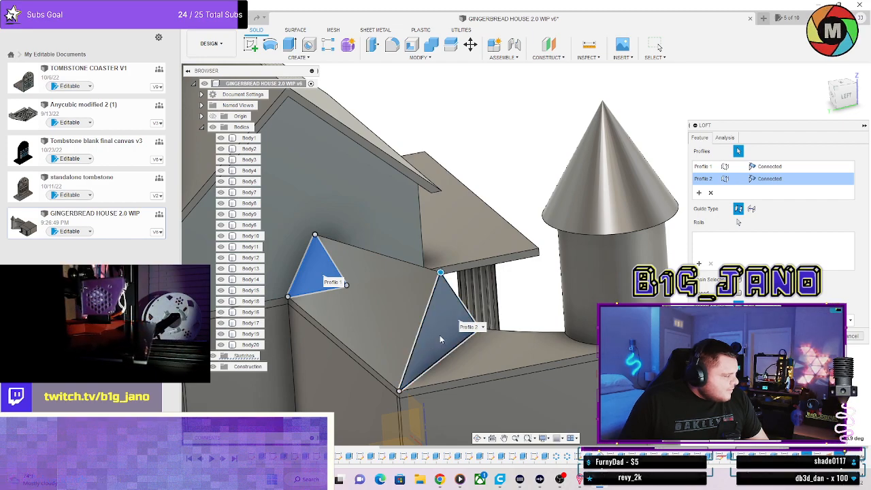
Set the wall profile's loft condition to Direction, trying Direction on the mid-wing profile before returning it to Connected.
{"action": "middle_click_drag", "start_coordinate": [439, 339], "coordinate": [286, 204], "text": "shift"}
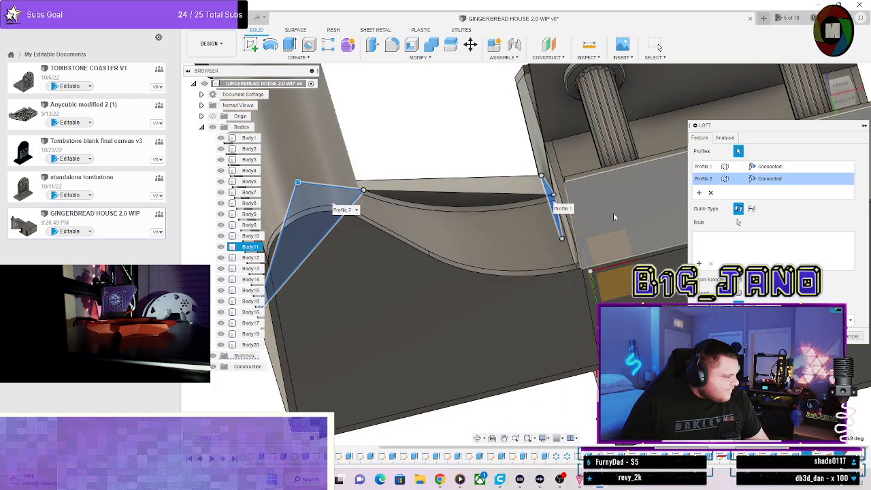
{"action": "left_click", "coordinate": [795, 178]}
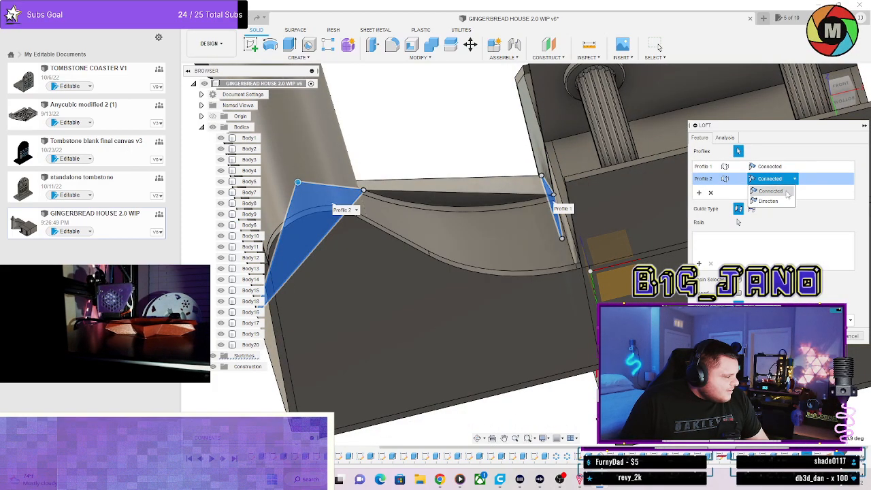
{"action": "left_click", "coordinate": [769, 201]}
{"action": "middle_click_drag", "start_coordinate": [344, 238], "coordinate": [564, 147], "text": "shift"}
{"action": "left_click", "coordinate": [768, 165]}
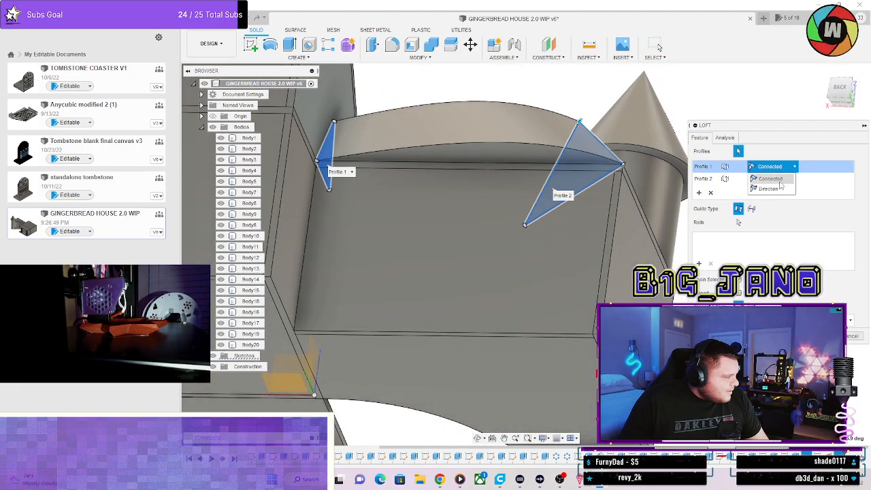
{"action": "left_click", "coordinate": [778, 187]}
{"action": "left_click", "coordinate": [775, 179]}
{"action": "left_click", "coordinate": [772, 191]}
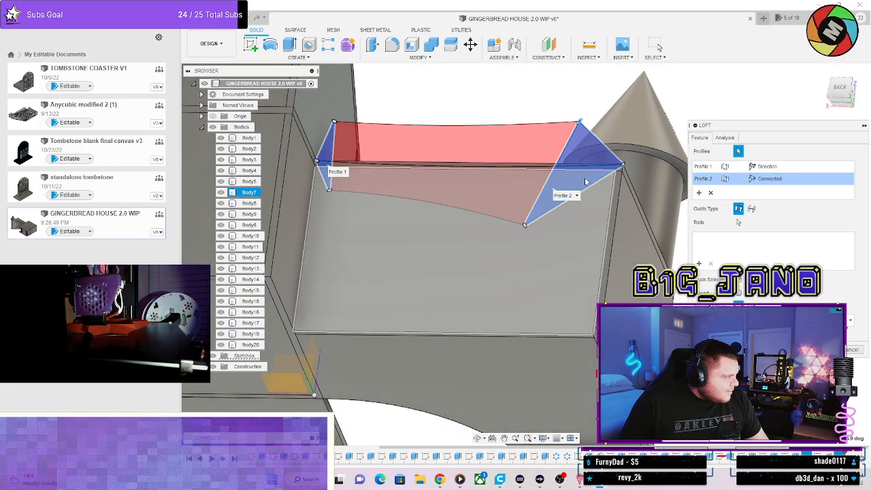
Use the wing top's curved inner edge as the loft's first rail.
{"action": "middle_click_drag", "start_coordinate": [585, 181], "coordinate": [537, 190], "text": "shift"}
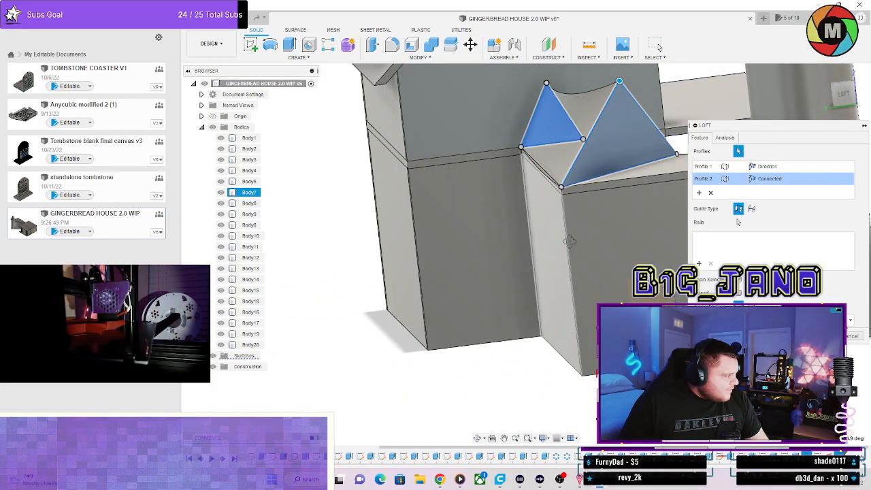
{"action": "middle_click_drag", "start_coordinate": [586, 235], "coordinate": [581, 237], "text": "shift"}
{"action": "middle_click_drag", "start_coordinate": [506, 230], "coordinate": [447, 259], "text": "shift"}
{"action": "scroll", "coordinate": [598, 243], "scroll_direction": "up", "scroll_amount": 4}
{"action": "middle_click_drag", "start_coordinate": [599, 245], "coordinate": [673, 277], "text": "shift"}
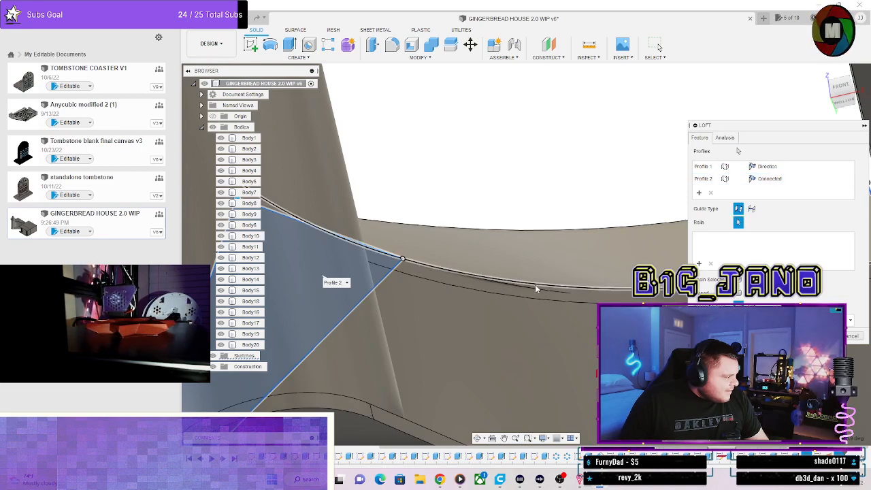
{"action": "scroll", "coordinate": [534, 287], "scroll_direction": "down", "scroll_amount": 5}
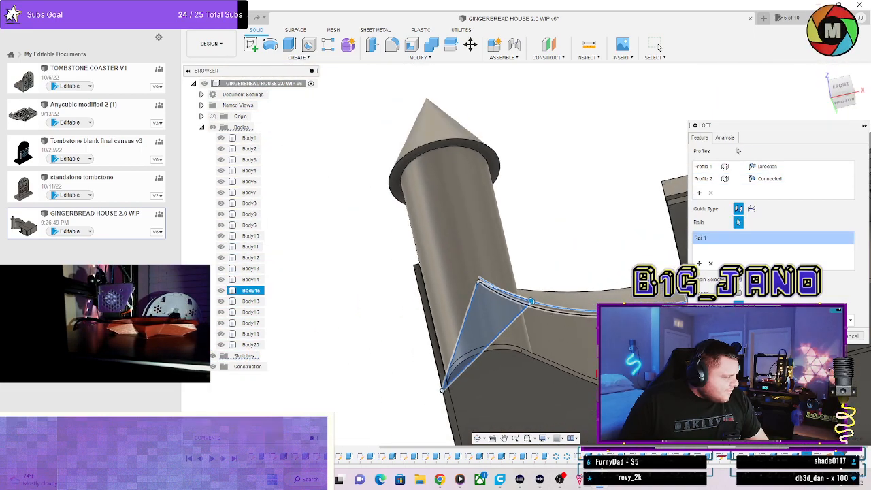
Add the wing top's outer edge between the two triangles as the second rail, and complete the loft as a new body.
{"action": "middle_click_drag", "start_coordinate": [575, 273], "coordinate": [868, 201], "text": "shift"}
{"action": "scroll", "coordinate": [647, 297], "scroll_direction": "up", "scroll_amount": 5}
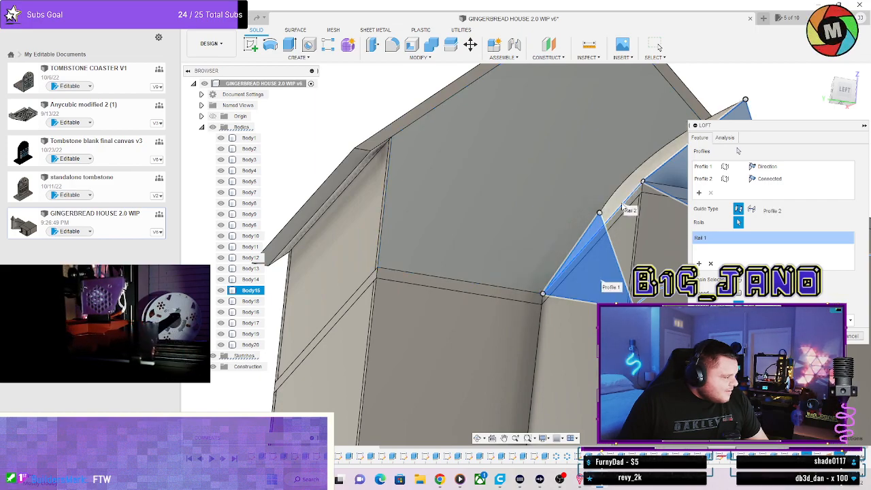
{"action": "scroll", "coordinate": [621, 206], "scroll_direction": "down", "scroll_amount": 6}
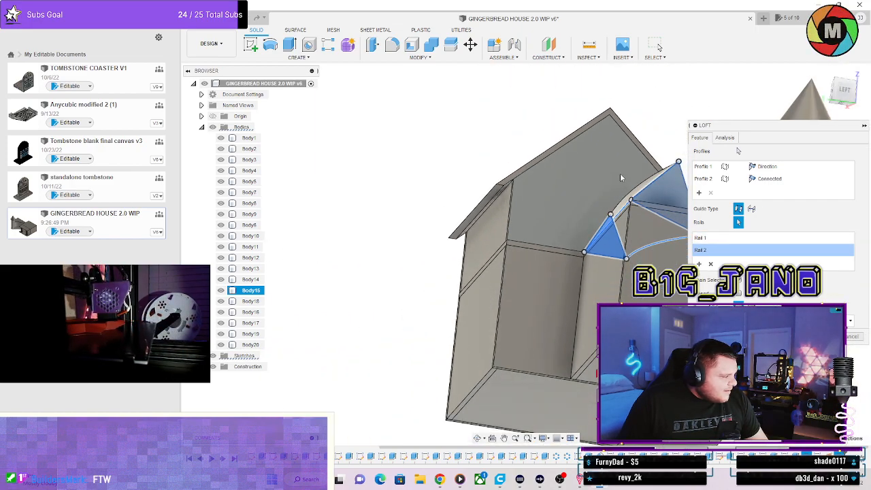
{"action": "middle_click_drag", "start_coordinate": [621, 204], "coordinate": [491, 190], "text": "shift"}
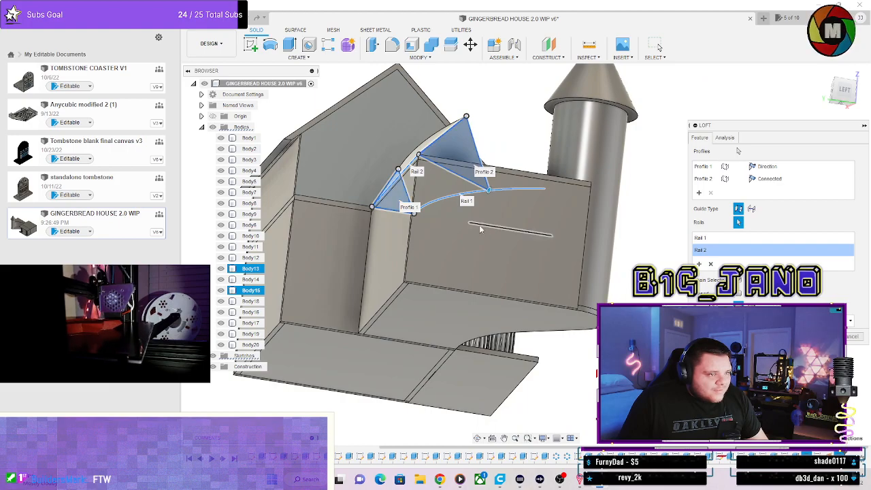
{"action": "middle_click_drag", "start_coordinate": [479, 228], "coordinate": [494, 274], "text": "shift"}
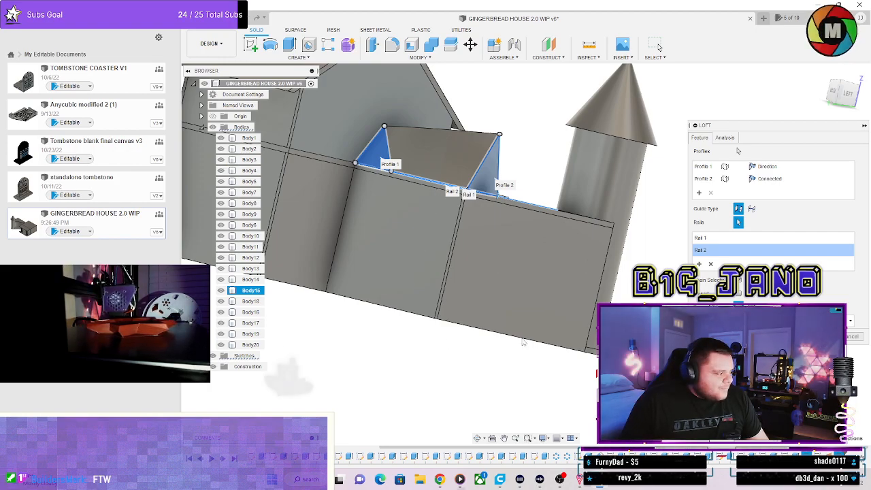
{"action": "key", "text": "Return"}
Examine the lofted wing roof and the uncovered wing top beside the tower from several angles.
{"action": "middle_click_drag", "start_coordinate": [539, 231], "coordinate": [517, 247], "text": "shift"}
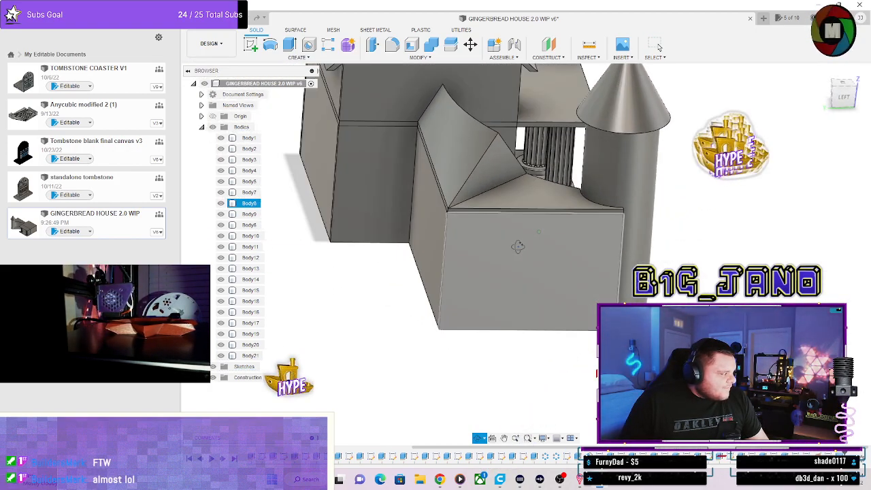
{"action": "scroll", "coordinate": [517, 168], "scroll_direction": "up", "scroll_amount": 3}
{"action": "middle_click_drag", "start_coordinate": [518, 168], "coordinate": [477, 214], "text": "shift"}
{"action": "scroll", "coordinate": [478, 214], "scroll_direction": "down", "scroll_amount": 4}
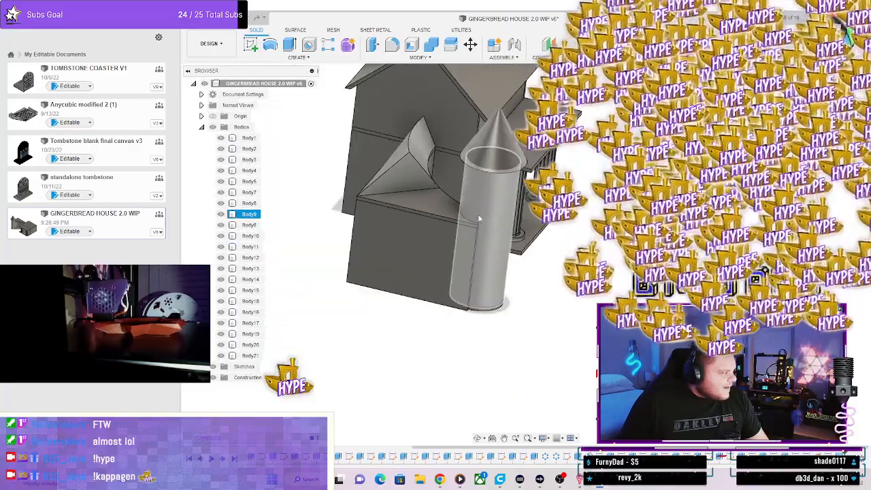
{"action": "middle_click_drag", "start_coordinate": [480, 153], "coordinate": [427, 152], "text": "shift"}
{"action": "scroll", "coordinate": [425, 177], "scroll_direction": "up", "scroll_amount": 10}
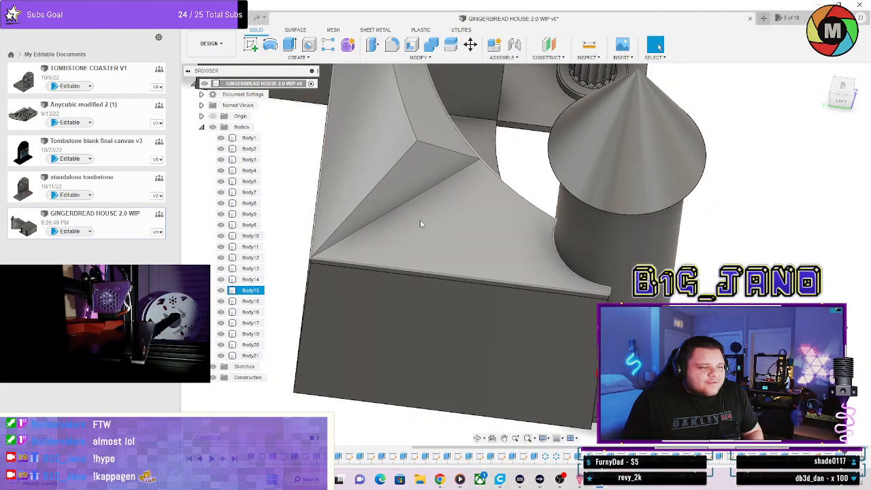
Inspect the open triangular end of the lofted roof and the gap to the tower from the front, side and above.
{"action": "middle_click_drag", "start_coordinate": [482, 250], "coordinate": [462, 230], "text": "shift"}
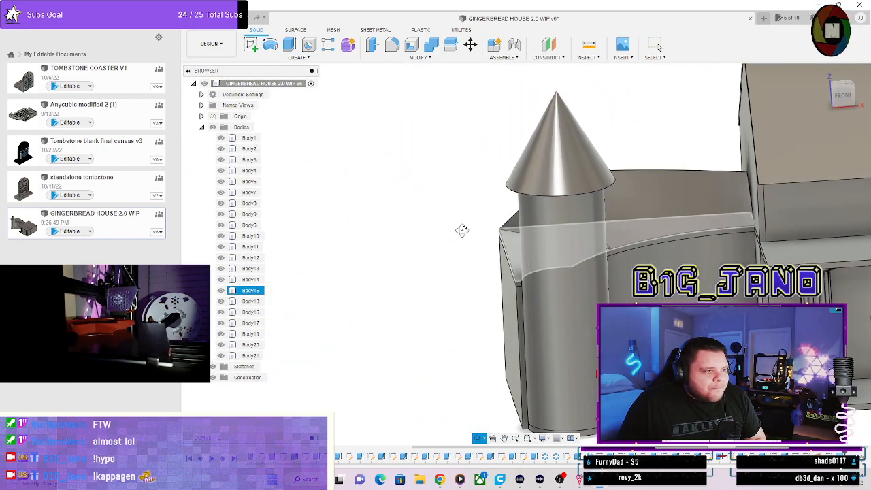
{"action": "scroll", "coordinate": [722, 209], "scroll_direction": "up", "scroll_amount": 1}
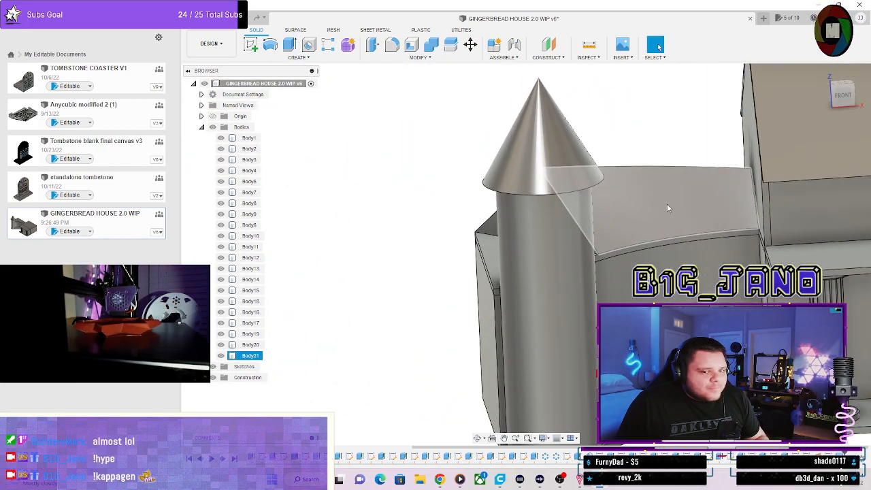
{"action": "middle_click_drag", "start_coordinate": [695, 222], "coordinate": [702, 275], "text": "shift"}
{"action": "scroll", "coordinate": [597, 212], "scroll_direction": "down", "scroll_amount": 4}
{"action": "middle_click_drag", "start_coordinate": [627, 219], "coordinate": [617, 233], "text": "shift"}
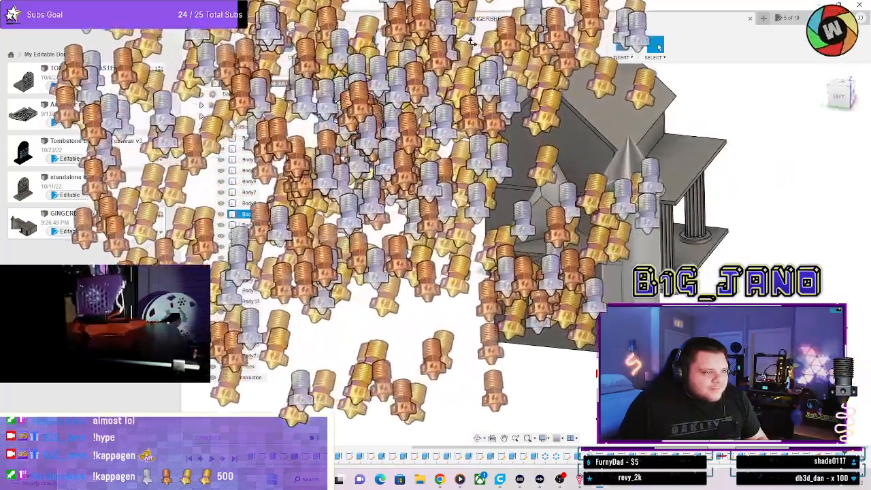
{"action": "scroll", "coordinate": [618, 233], "scroll_direction": "up", "scroll_amount": 1}
{"action": "scroll", "coordinate": [618, 233], "scroll_direction": "up", "scroll_amount": 3}
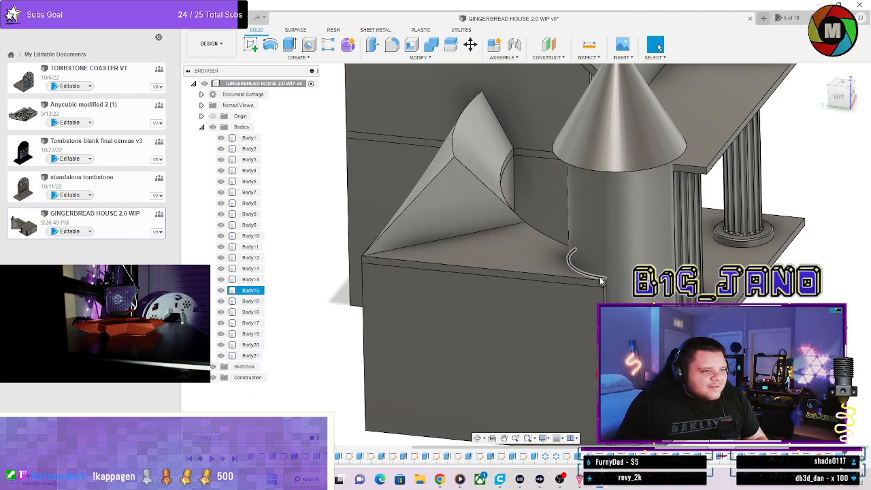
{"action": "middle_click_drag", "start_coordinate": [465, 185], "coordinate": [439, 259], "text": "shift"}
{"action": "left_click", "coordinate": [436, 258]}
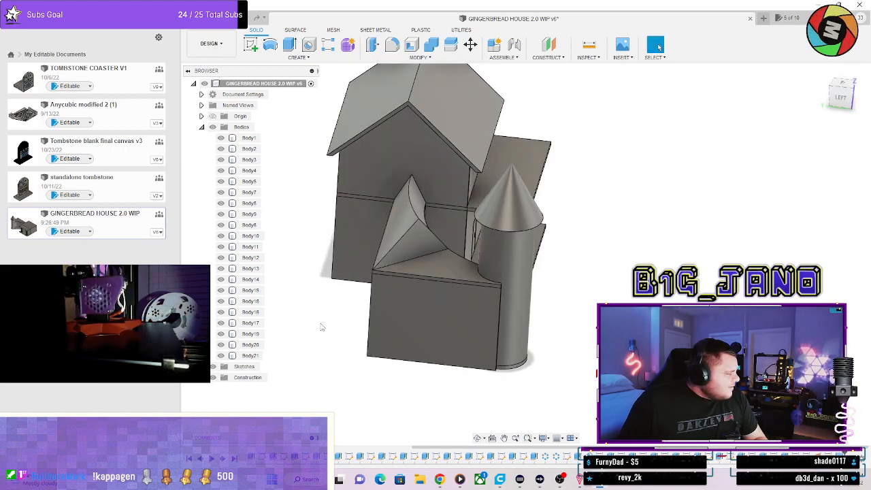
Reopen the wing roof's loft feature to review its profiles and rails, and close it without changes.
{"action": "scroll", "coordinate": [372, 329], "scroll_direction": "up", "scroll_amount": 3}
{"action": "left_click", "coordinate": [499, 225]}
{"action": "middle_click_drag", "start_coordinate": [499, 225], "coordinate": [513, 213], "text": "shift"}
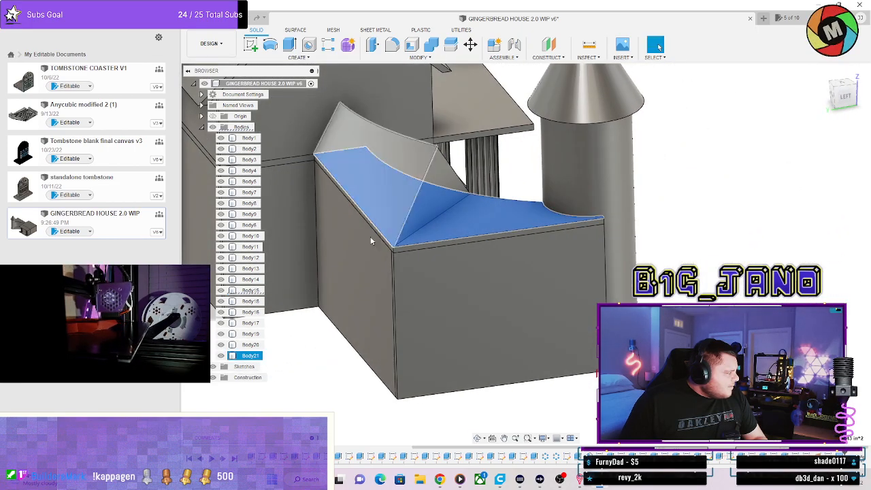
{"action": "left_click", "coordinate": [449, 170]}
{"action": "left_click", "coordinate": [427, 178]}
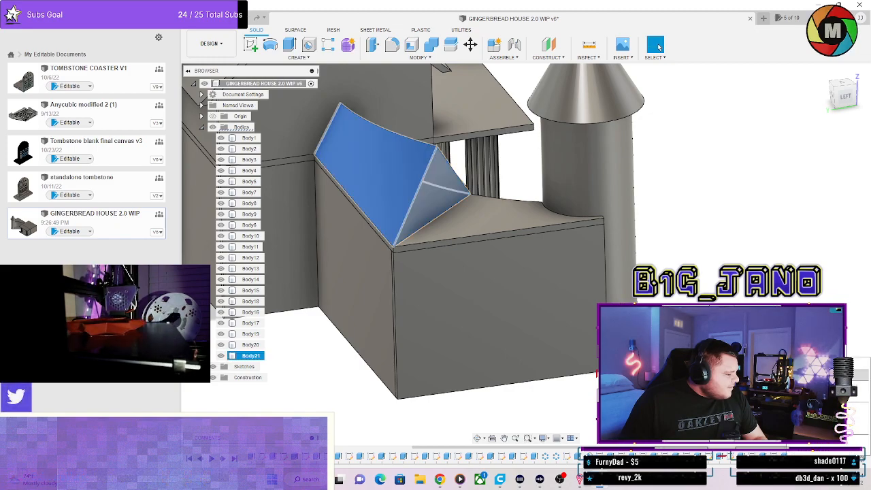
{"action": "left_click", "coordinate": [816, 374]}
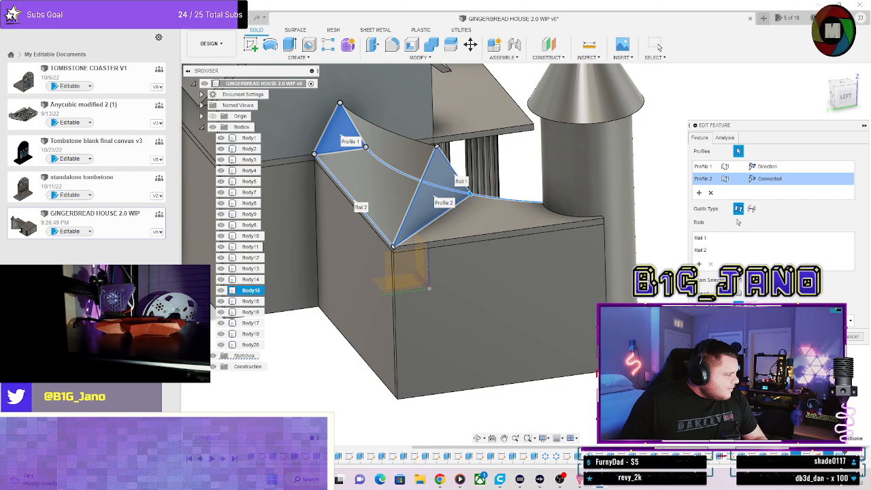
{"action": "left_click", "coordinate": [816, 336]}
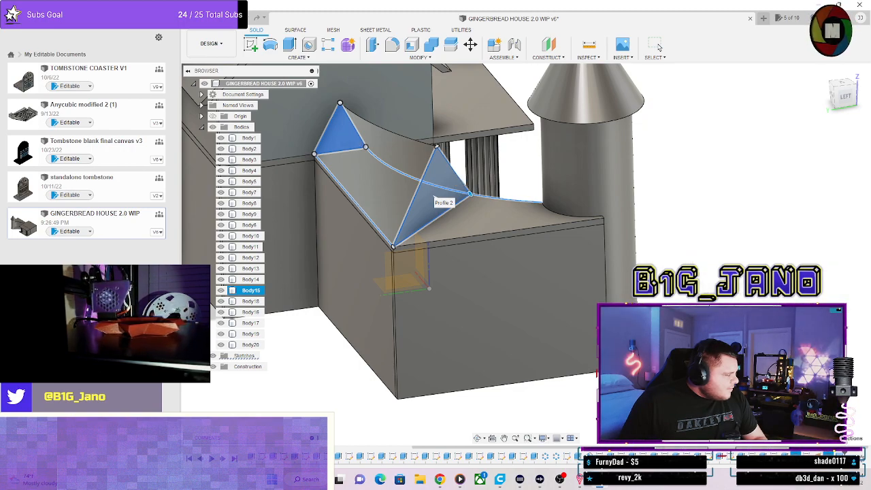
{"action": "left_click", "coordinate": [438, 199]}
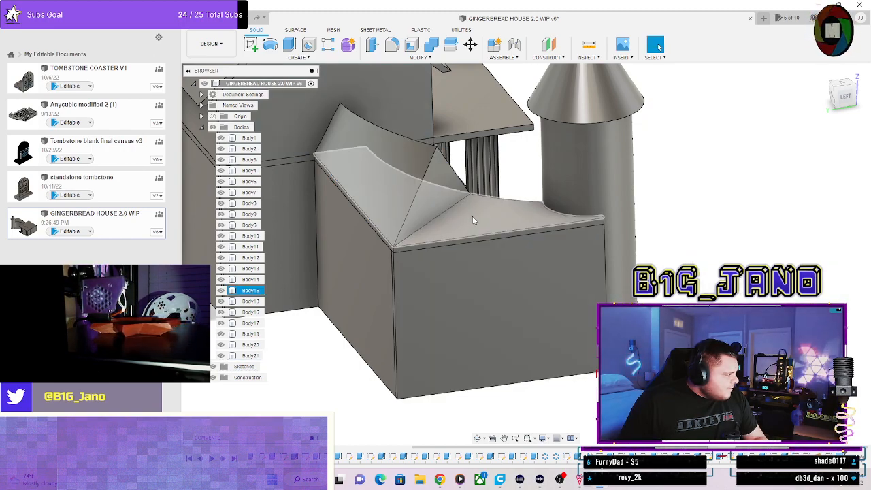
{"action": "middle_click_drag", "start_coordinate": [429, 230], "coordinate": [430, 226], "text": "shift"}
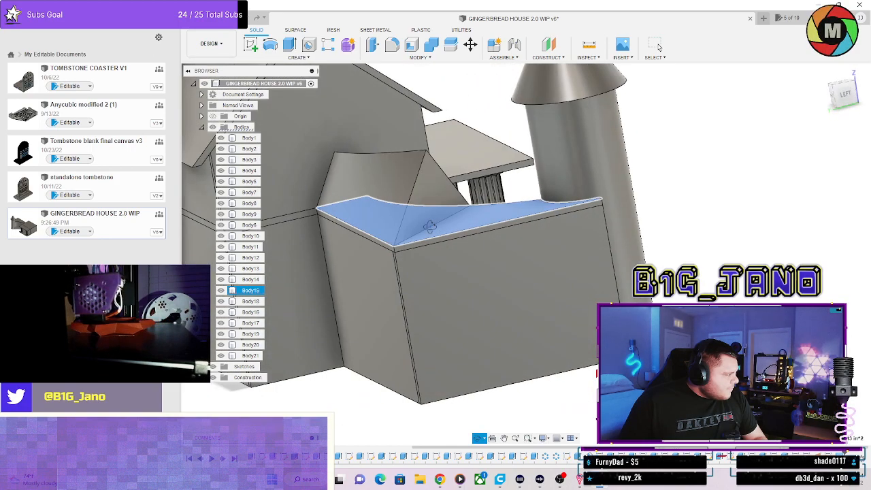
Sketch on the wing's top face, project the mid-wing triangle's base edge into it, and finish the sketch.
{"action": "left_click", "coordinate": [502, 205]}
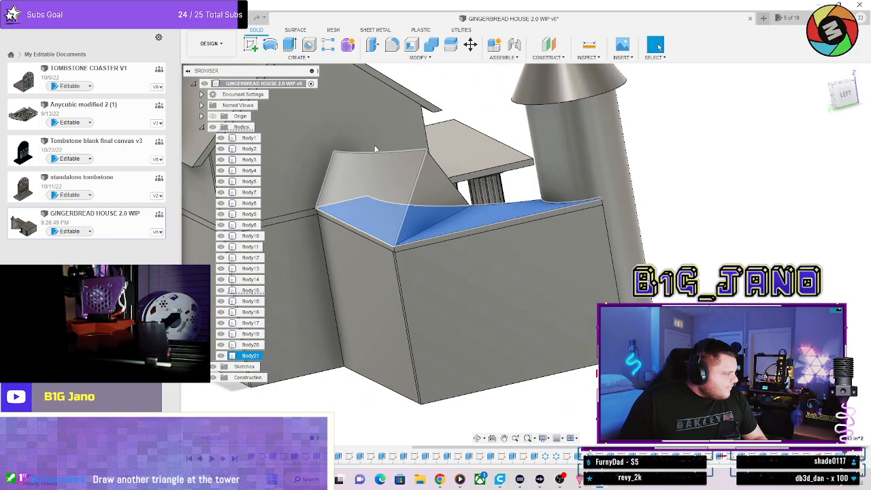
{"action": "left_click", "coordinate": [250, 44]}
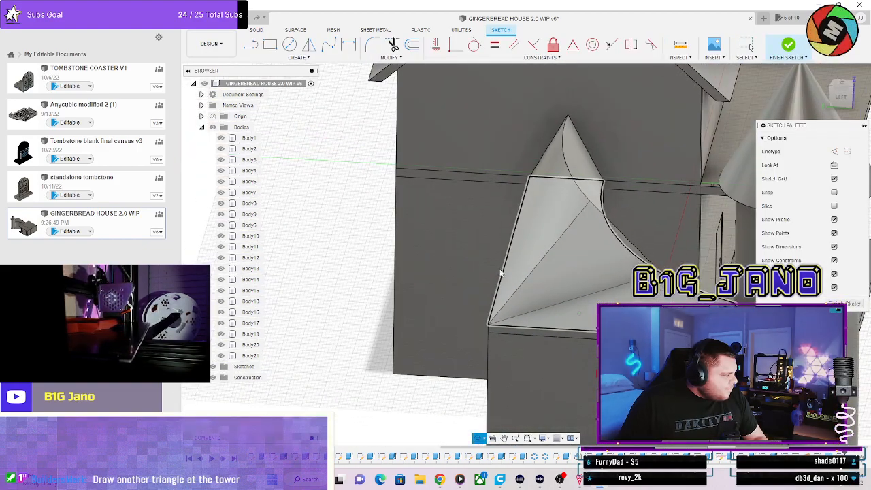
{"action": "left_click", "coordinate": [588, 298]}
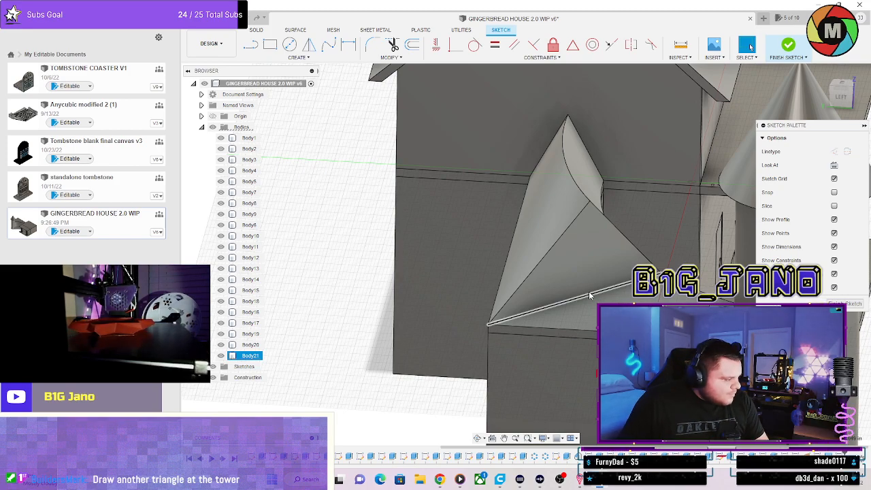
{"action": "left_click", "coordinate": [704, 181]}
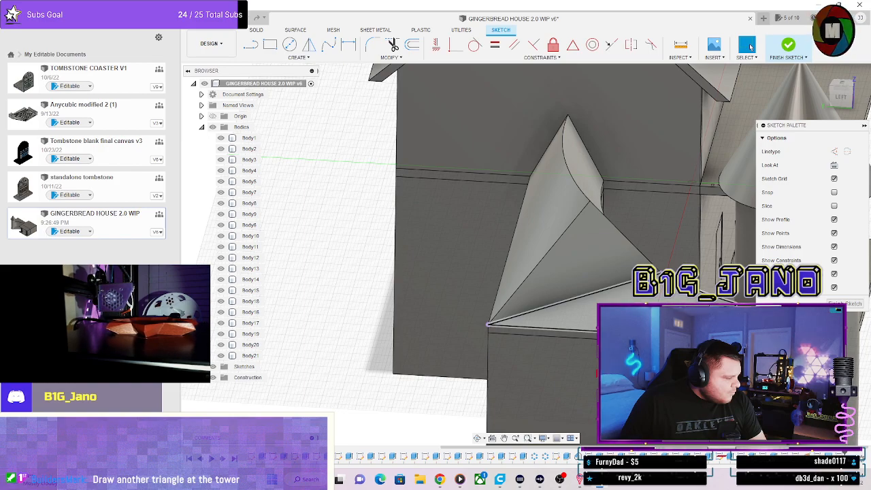
{"action": "key", "text": "p"}
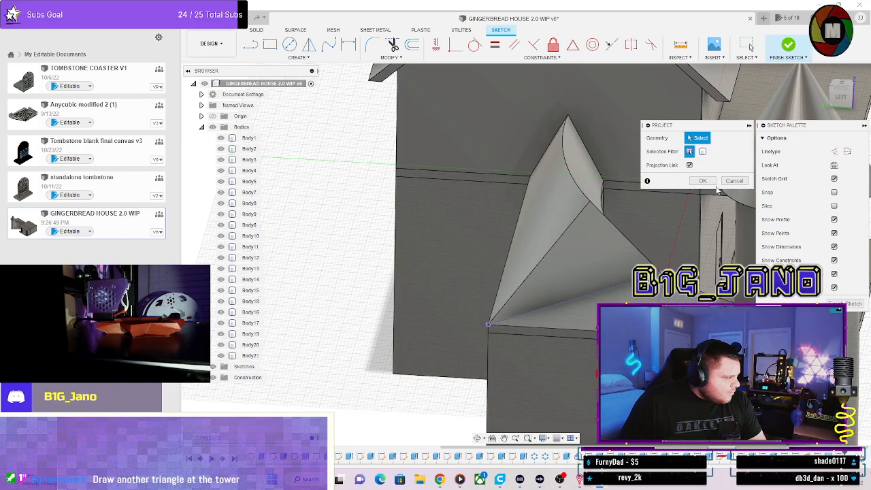
{"action": "left_click", "coordinate": [844, 303]}
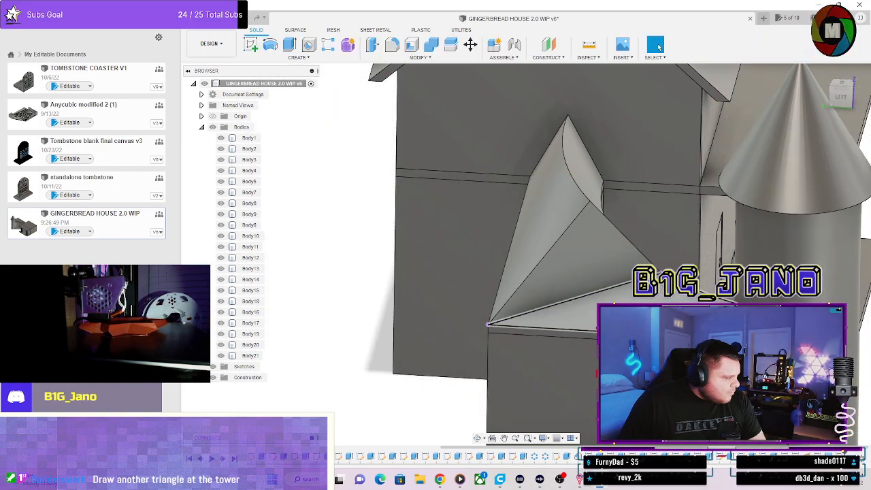
Try extruding the wing top beside the tower, cancel it, and remove the projected-edge sketch.
{"action": "key", "text": "e"}
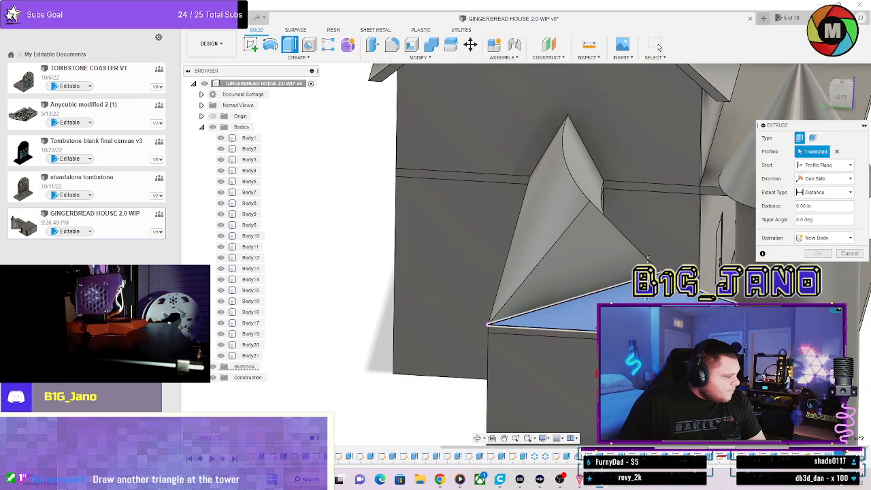
{"action": "left_click", "coordinate": [855, 254]}
{"action": "right_click", "coordinate": [806, 454]}
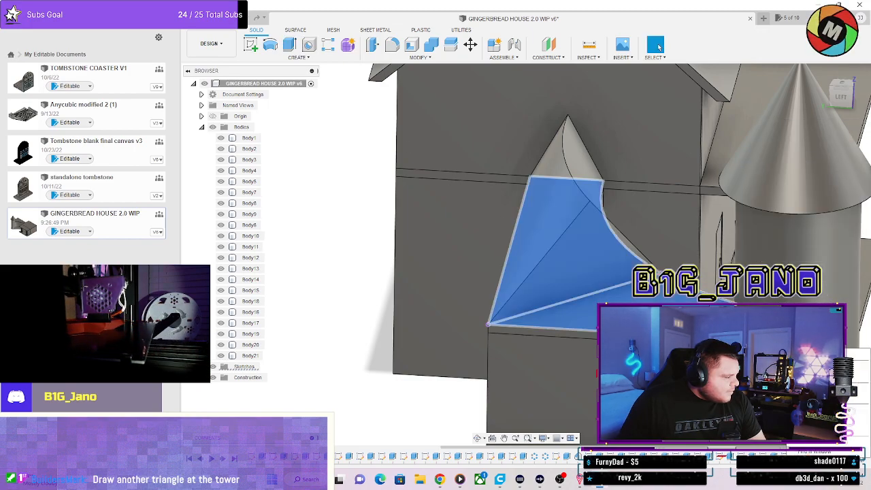
{"action": "left_click", "coordinate": [820, 365]}
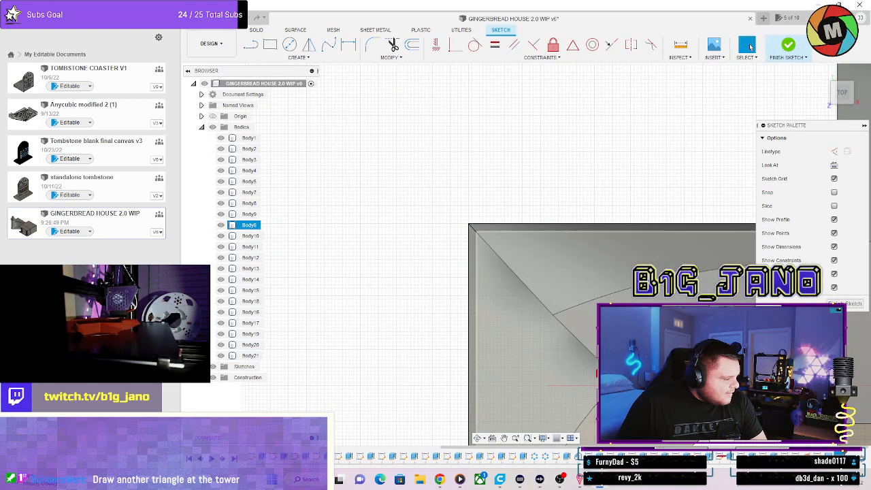
{"action": "left_click", "coordinate": [788, 45]}
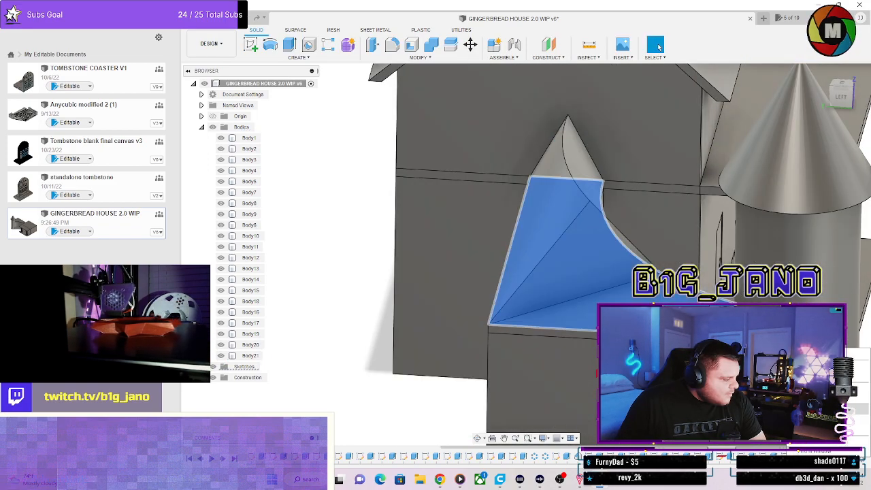
{"action": "left_click", "coordinate": [289, 48]}
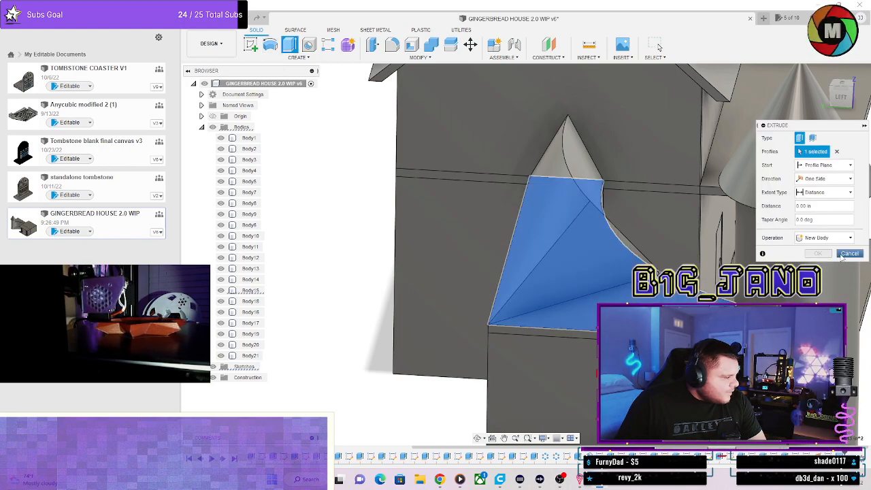
{"action": "left_click", "coordinate": [656, 46]}
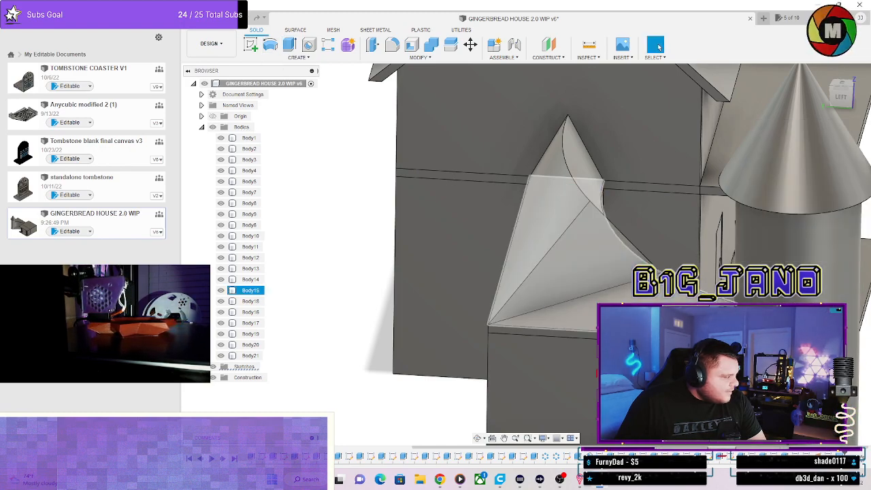
Start a new sketch on the wing's top face.
{"action": "left_click", "coordinate": [563, 287]}
{"action": "left_click", "coordinate": [251, 44]}
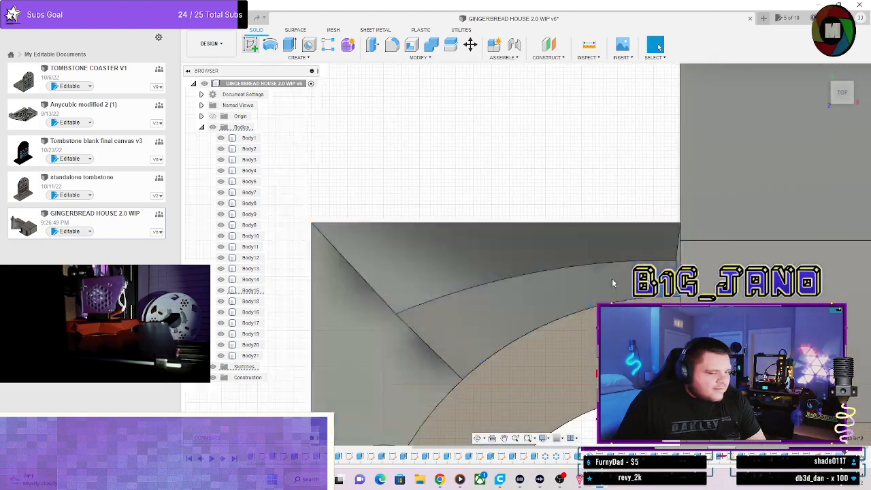
Examine how the wing's top face runs from the mid-wing triangle to the tower's curved wall.
{"action": "mouse_move", "coordinate": [538, 311]}
{"action": "middle_mouse_down", "text": "shift"}
{"action": "mouse_move", "coordinate": [529, 311]}
{"action": "mouse_move", "coordinate": [544, 257]}
{"action": "mouse_move", "coordinate": [554, 252]}
{"action": "mouse_move", "coordinate": [546, 255]}
{"action": "mouse_move", "coordinate": [543, 328]}
{"action": "middle_mouse_up", "text": "shift"}
{"action": "scroll", "coordinate": [543, 328], "scroll_direction": "down", "scroll_amount": 3}
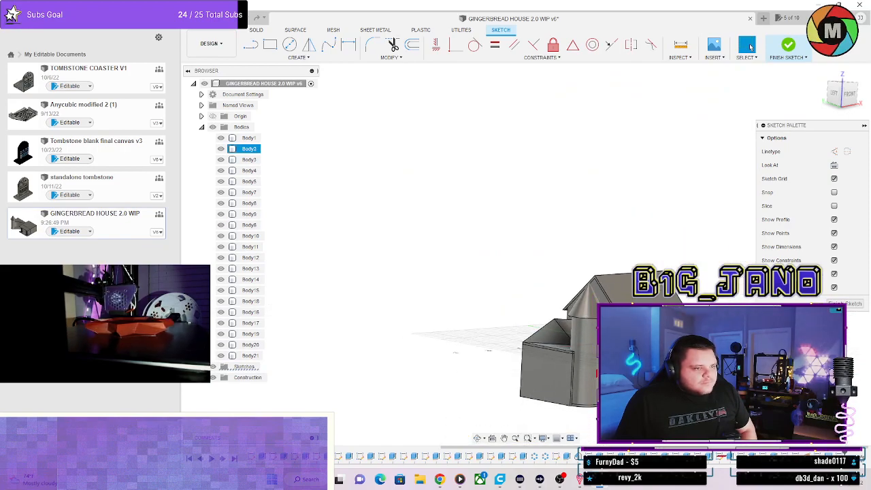
{"action": "scroll", "coordinate": [543, 327], "scroll_direction": "up", "scroll_amount": 5}
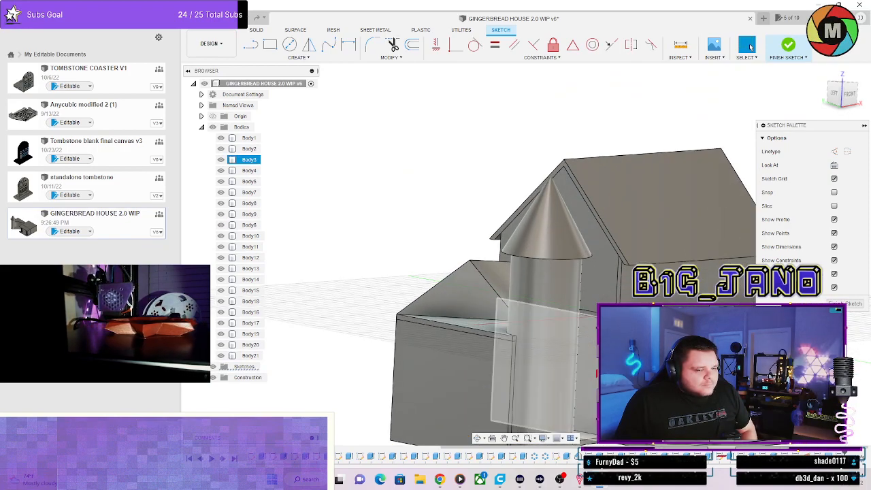
{"action": "scroll", "coordinate": [541, 334], "scroll_direction": "down", "scroll_amount": 5}
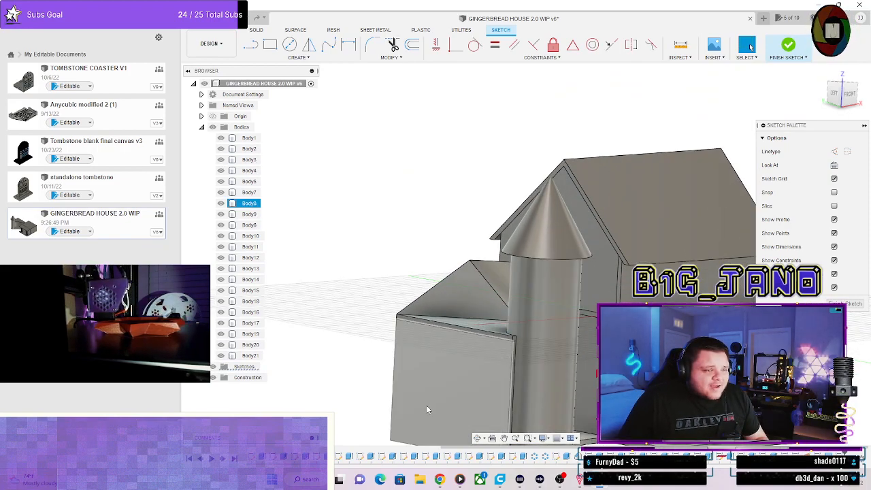
{"action": "middle_click_drag", "start_coordinate": [557, 329], "coordinate": [343, 208]}
{"action": "scroll", "coordinate": [431, 268], "scroll_direction": "up", "scroll_amount": 3}
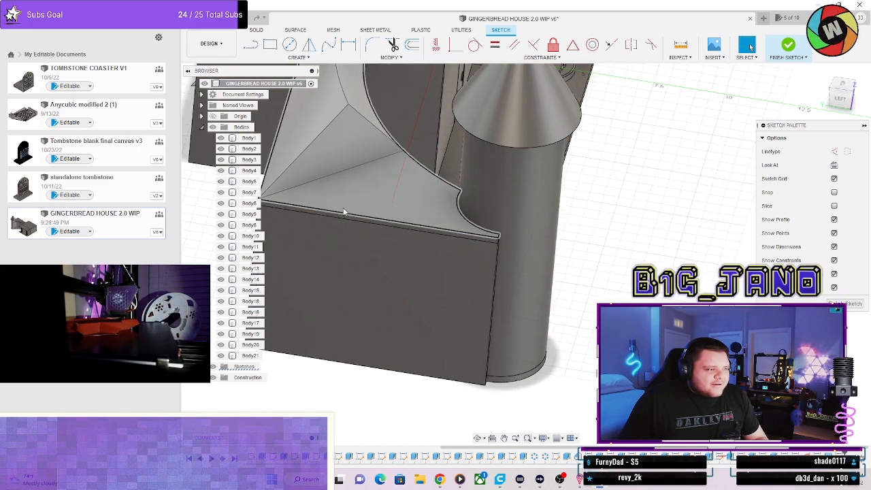
{"action": "scroll", "coordinate": [290, 170], "scroll_direction": "up", "scroll_amount": 2}
{"action": "scroll", "coordinate": [357, 204], "scroll_direction": "down", "scroll_amount": 5}
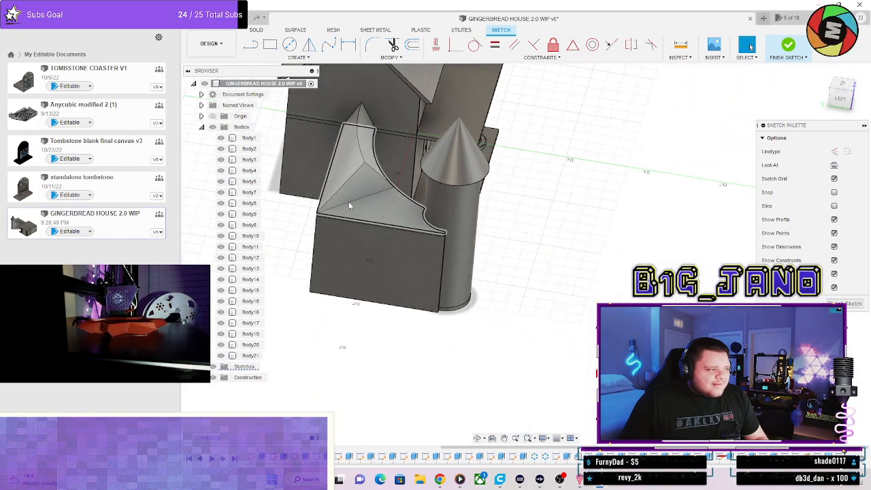
{"action": "scroll", "coordinate": [323, 170], "scroll_direction": "up", "scroll_amount": 2}
{"action": "scroll", "coordinate": [333, 160], "scroll_direction": "up", "scroll_amount": 3}
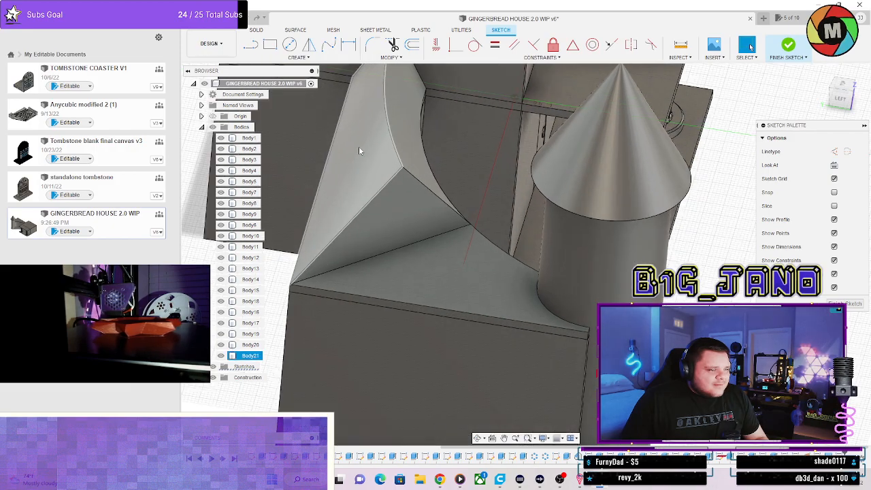
{"action": "middle_click_drag", "start_coordinate": [404, 240], "coordinate": [437, 238], "text": "shift"}
Project the mid-wing triangle's base edge into the wing top sketch, dividing off the area beside the tower.
{"action": "left_click", "coordinate": [564, 230]}
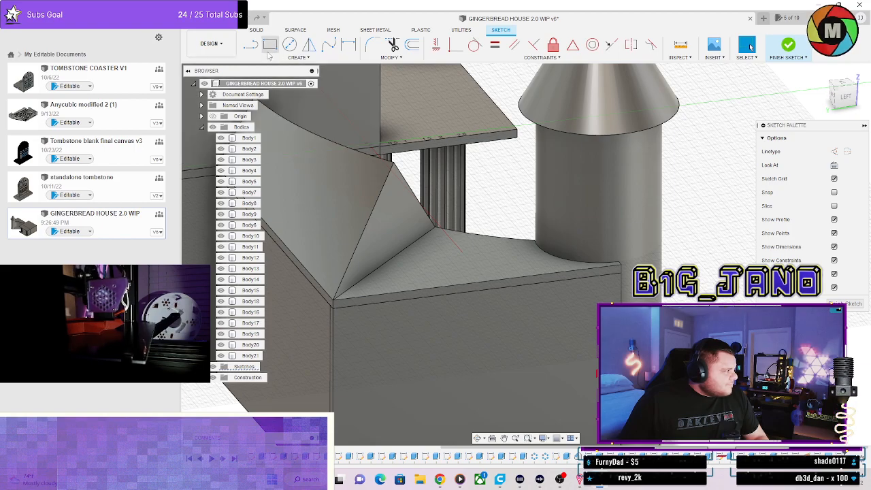
{"action": "middle_click_drag", "start_coordinate": [431, 228], "coordinate": [419, 283], "text": "shift"}
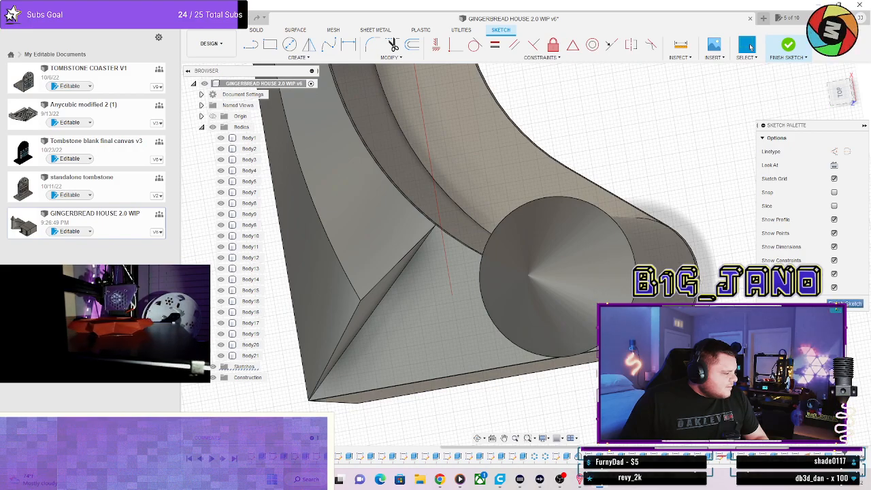
{"action": "left_click", "coordinate": [844, 303]}
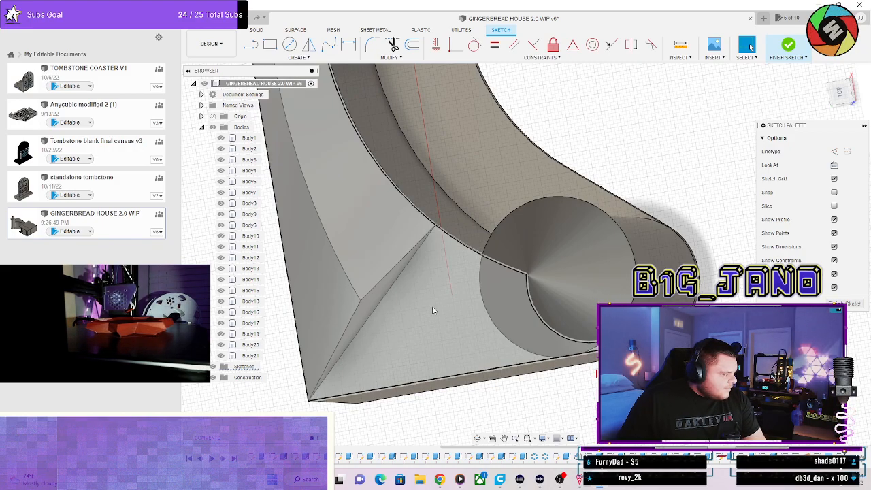
{"action": "middle_click_drag", "start_coordinate": [412, 302], "coordinate": [411, 275], "text": "shift"}
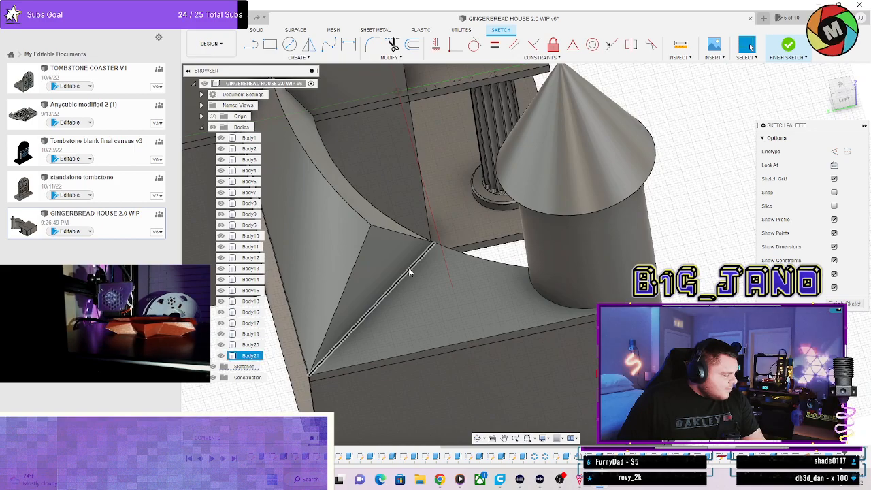
{"action": "left_click", "coordinate": [408, 267]}
{"action": "key", "text": "p"}
{"action": "left_click", "coordinate": [710, 182]}
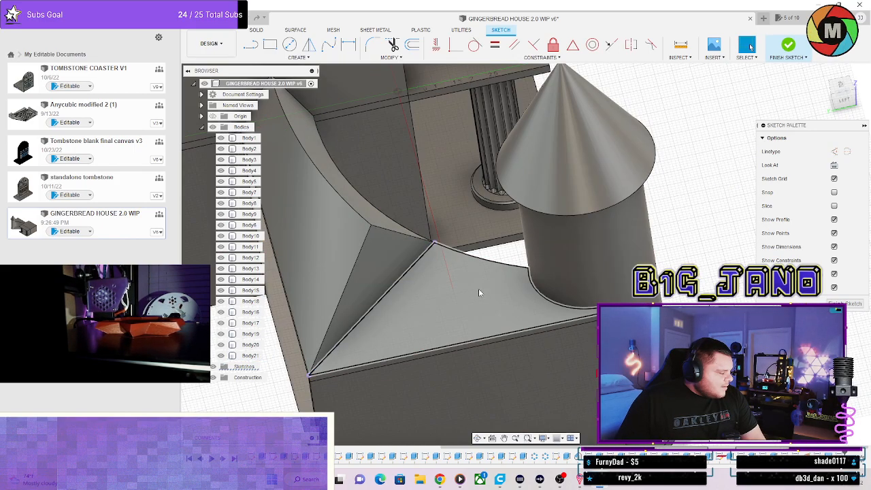
Extrude the wing top area between the mid-wing triangle and the tower upward 2.90 in as a new body.
{"action": "left_click", "coordinate": [779, 53]}
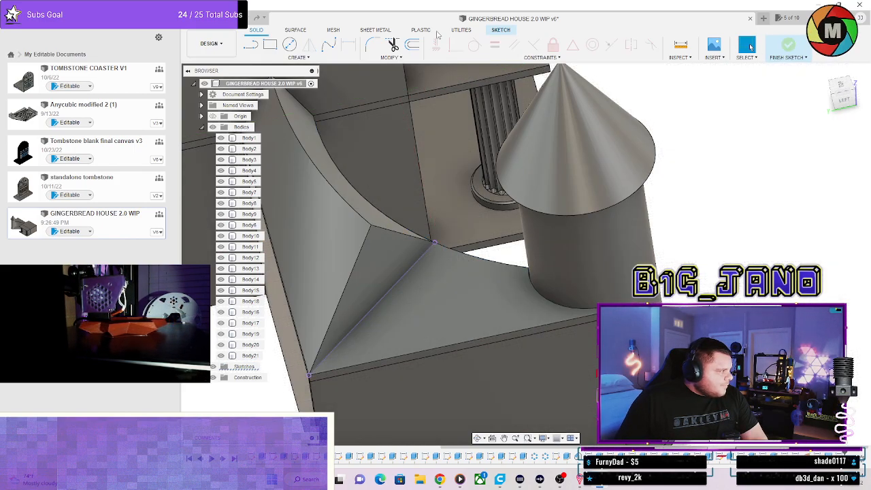
{"action": "left_click", "coordinate": [290, 45]}
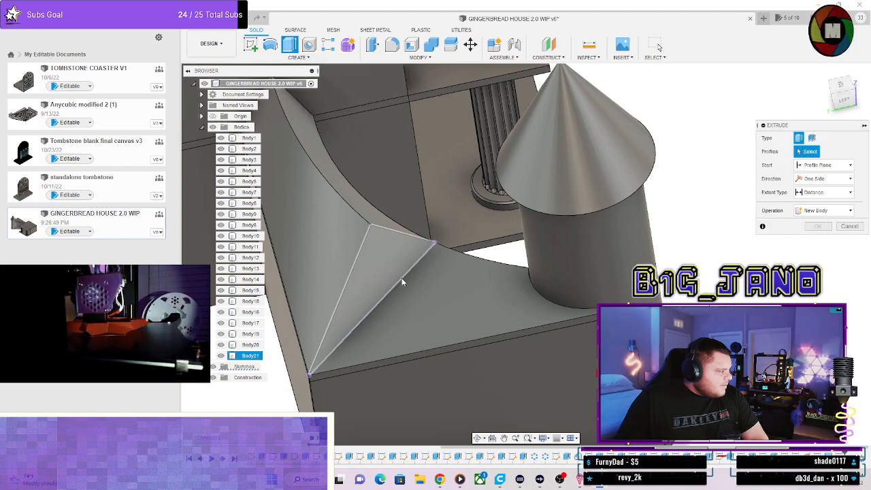
{"action": "left_click", "coordinate": [417, 301]}
{"action": "middle_click_drag", "start_coordinate": [417, 301], "coordinate": [446, 305], "text": "shift"}
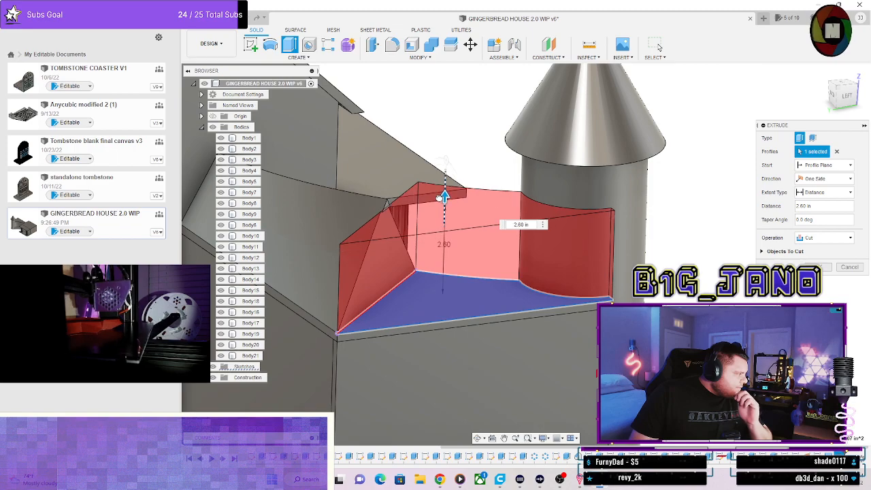
{"action": "middle_click_drag", "start_coordinate": [503, 318], "coordinate": [571, 340], "text": "shift"}
{"action": "middle_click_drag", "start_coordinate": [513, 361], "coordinate": [503, 340], "text": "shift"}
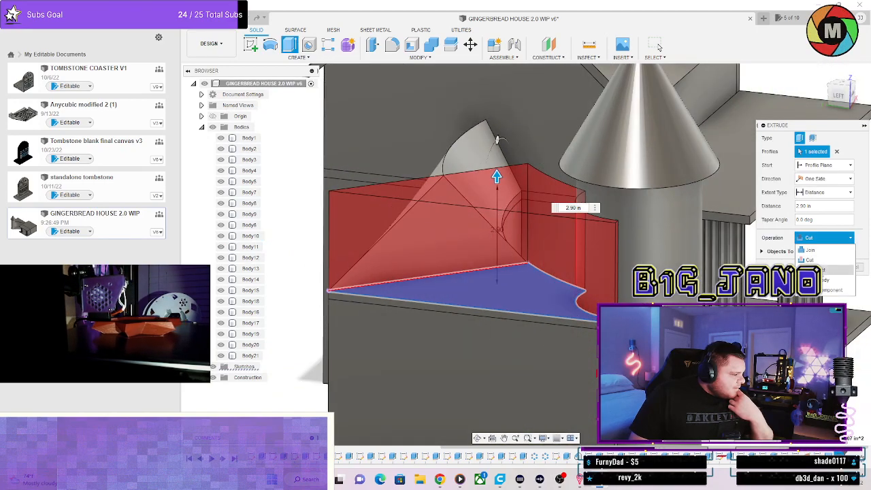
{"action": "left_click", "coordinate": [802, 294]}
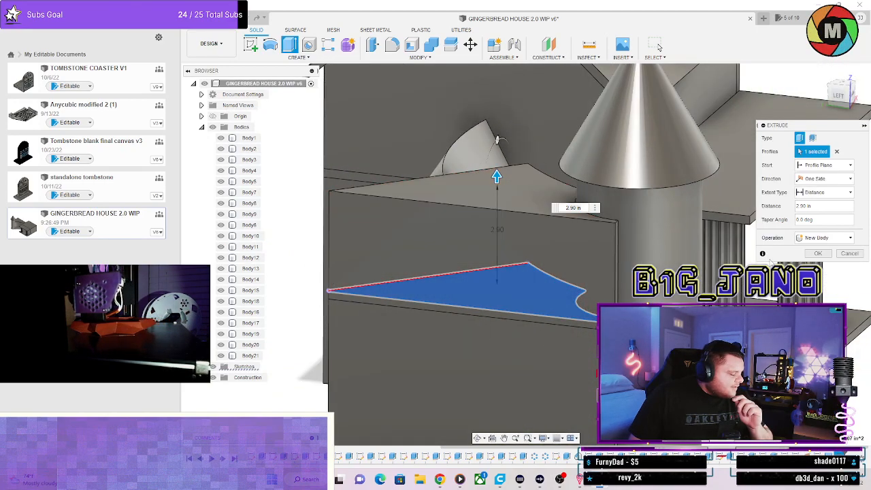
{"action": "left_click", "coordinate": [818, 253]}
Chamfer the outer top edge of the extruded block beside the tower with an equal distance of 2.90 in.
{"action": "middle_click_drag", "start_coordinate": [433, 262], "coordinate": [488, 260], "text": "shift"}
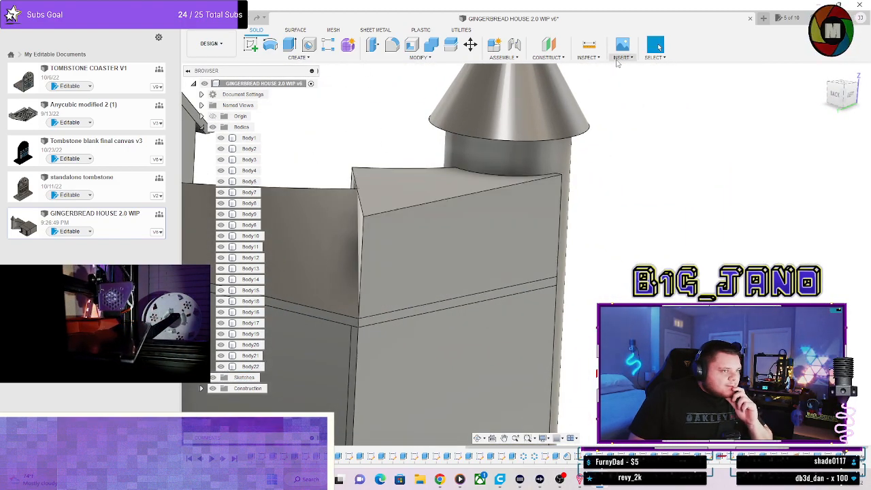
{"action": "left_click", "coordinate": [403, 58]}
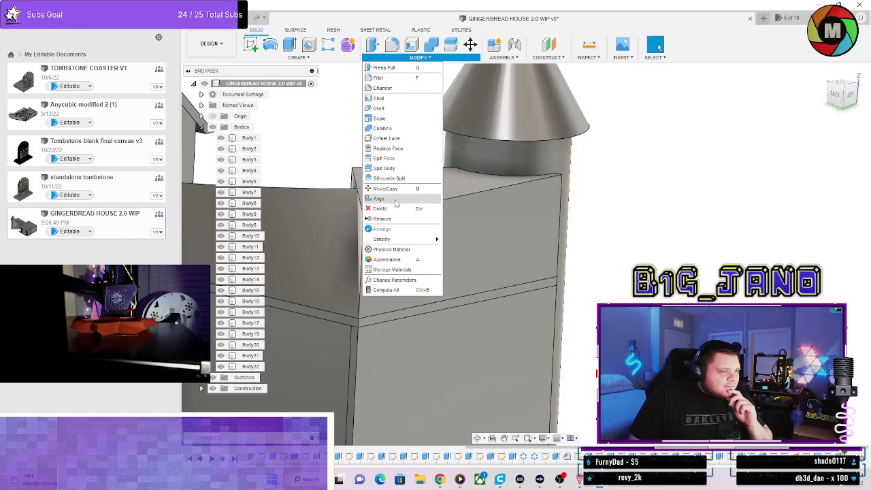
{"action": "left_click", "coordinate": [382, 88]}
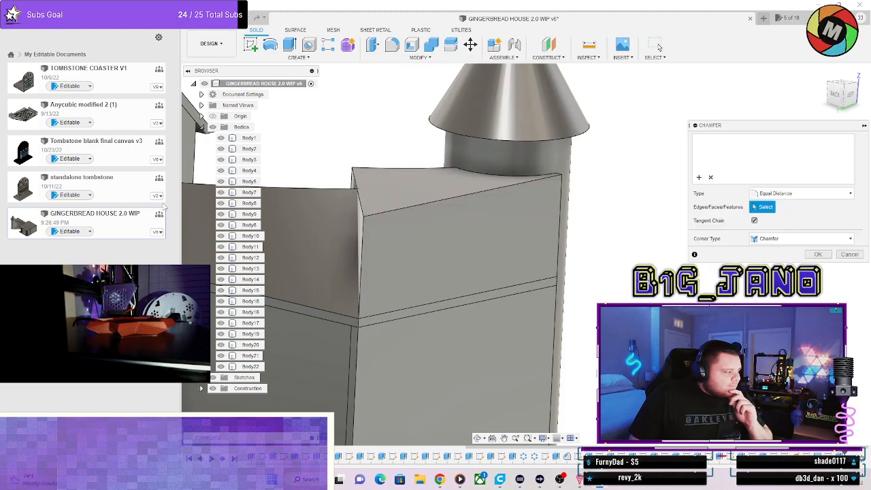
{"action": "left_click", "coordinate": [433, 202]}
{"action": "left_click_drag", "start_coordinate": [437, 197], "coordinate": [387, 221]}
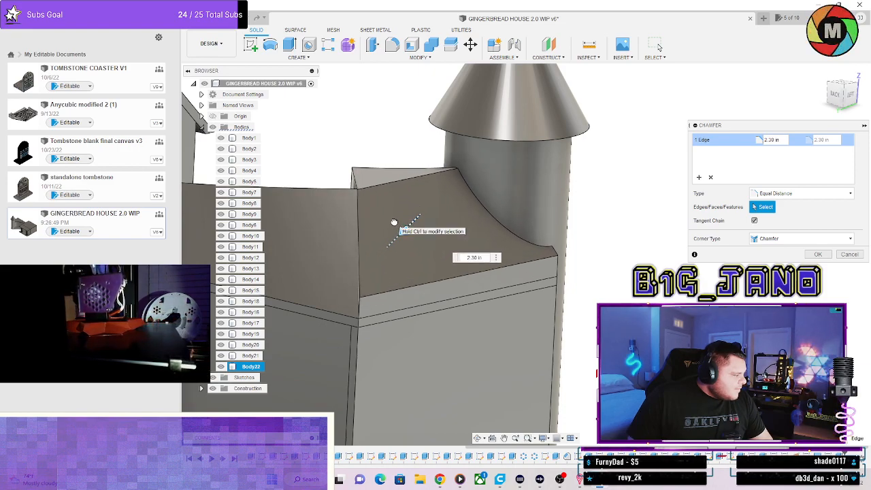
{"action": "left_click_drag", "start_coordinate": [393, 222], "coordinate": [381, 226]}
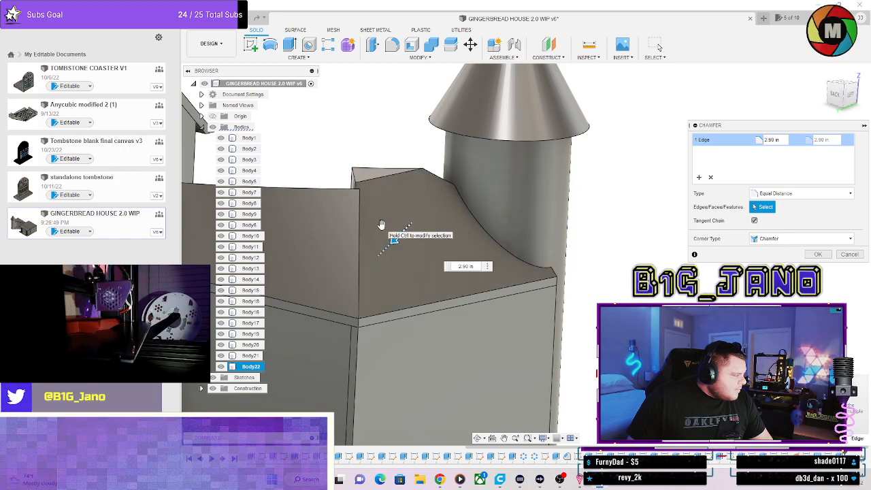
{"action": "mouse_move", "coordinate": [454, 275]}
{"action": "middle_mouse_down", "text": "shift"}
{"action": "mouse_move", "coordinate": [428, 296]}
{"action": "mouse_move", "coordinate": [453, 278]}
{"action": "mouse_move", "coordinate": [383, 301]}
{"action": "mouse_move", "coordinate": [386, 340]}
{"action": "mouse_move", "coordinate": [370, 272]}
{"action": "mouse_move", "coordinate": [383, 292]}
{"action": "middle_mouse_up", "text": "shift"}
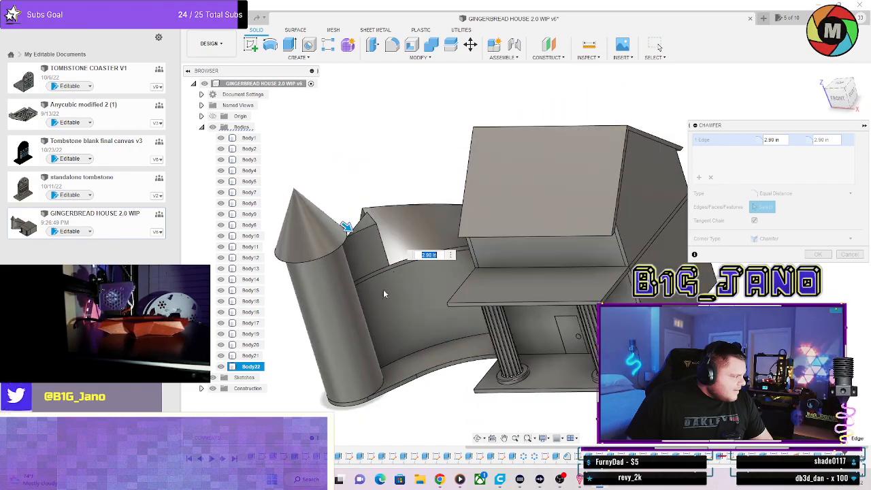
Replace the edge selection and try to chamfer the top face of the wedge-shaped block beside the round tower by 1.50 in.
{"action": "scroll", "coordinate": [340, 217], "scroll_direction": "up", "scroll_amount": 3}
{"action": "middle_click_drag", "start_coordinate": [340, 216], "coordinate": [445, 234], "text": "shift"}
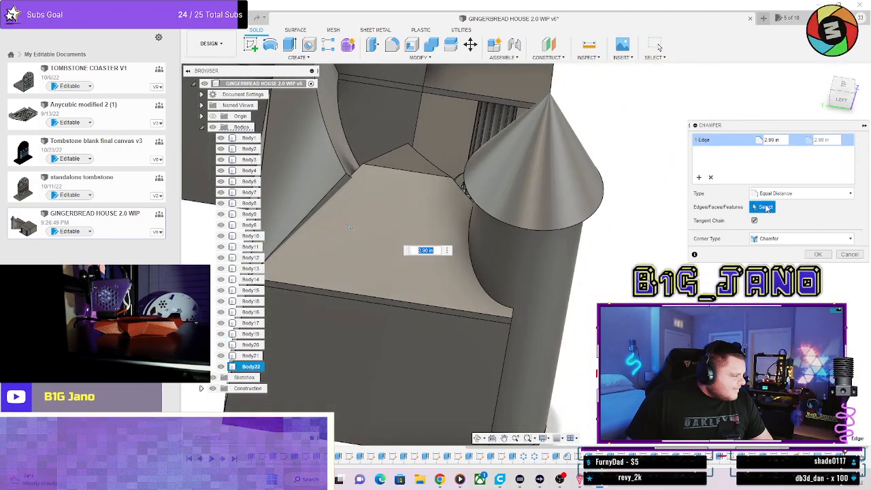
{"action": "left_click", "coordinate": [710, 177]}
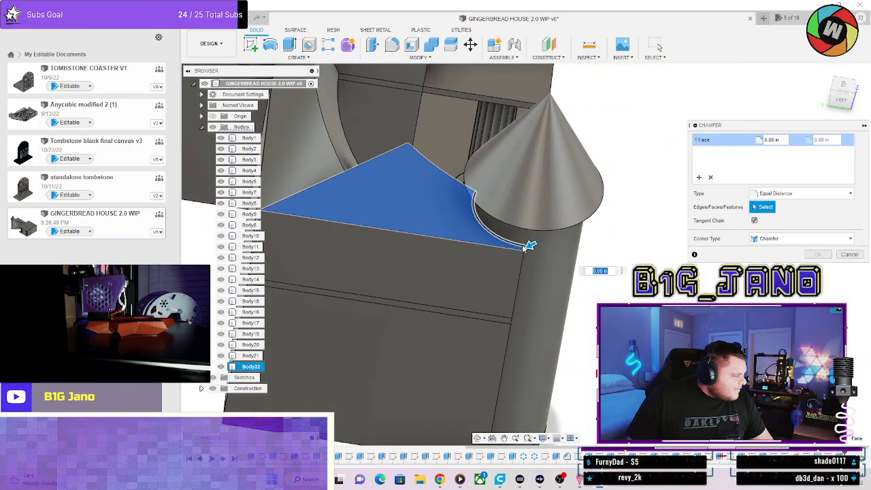
{"action": "left_click_drag", "start_coordinate": [524, 249], "coordinate": [494, 259]}
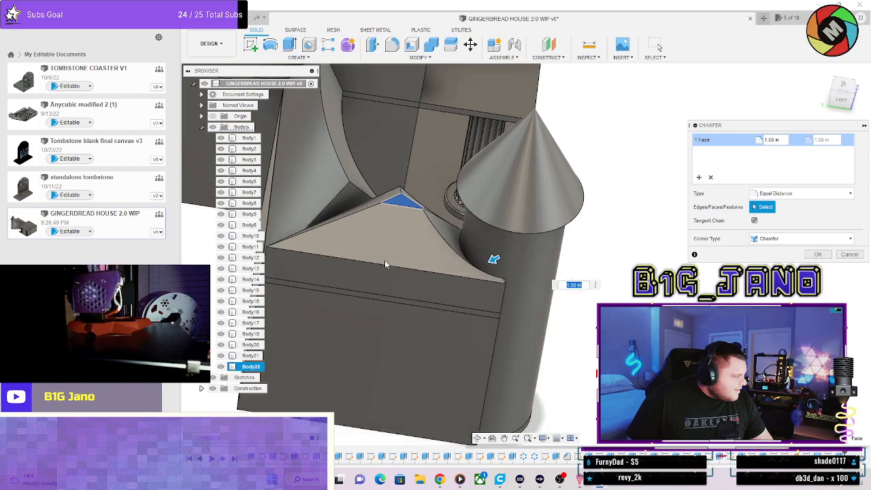
{"action": "middle_click_drag", "start_coordinate": [384, 264], "coordinate": [406, 282], "text": "shift"}
{"action": "mouse_move", "coordinate": [461, 233]}
{"action": "left_mouse_down"}
{"action": "mouse_move", "coordinate": [450, 240]}
{"action": "mouse_move", "coordinate": [463, 233]}
{"action": "left_mouse_up"}
{"action": "left_click", "coordinate": [854, 254]}
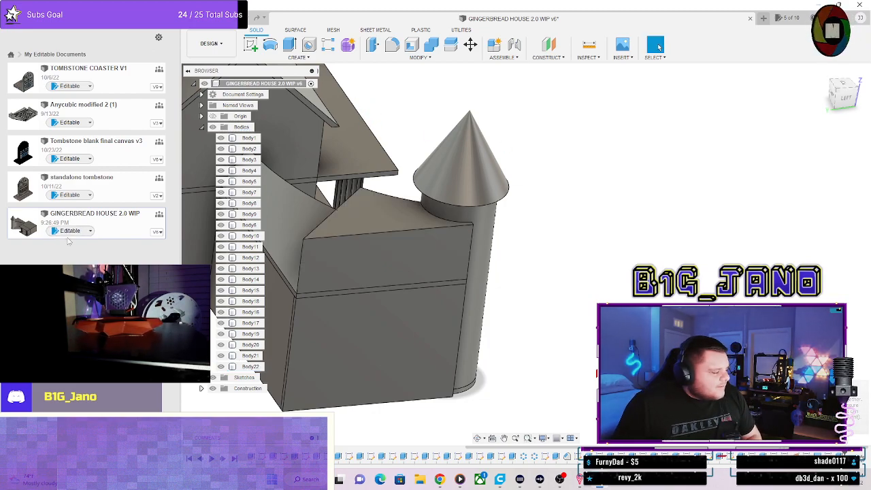
Delete the wedge-shaped block that sits on the curved wing's end beside the round tower.
{"action": "scroll", "coordinate": [480, 276], "scroll_direction": "down", "scroll_amount": 3}
{"action": "middle_click_drag", "start_coordinate": [366, 299], "coordinate": [480, 279]}
{"action": "scroll", "coordinate": [549, 276], "scroll_direction": "up", "scroll_amount": 3}
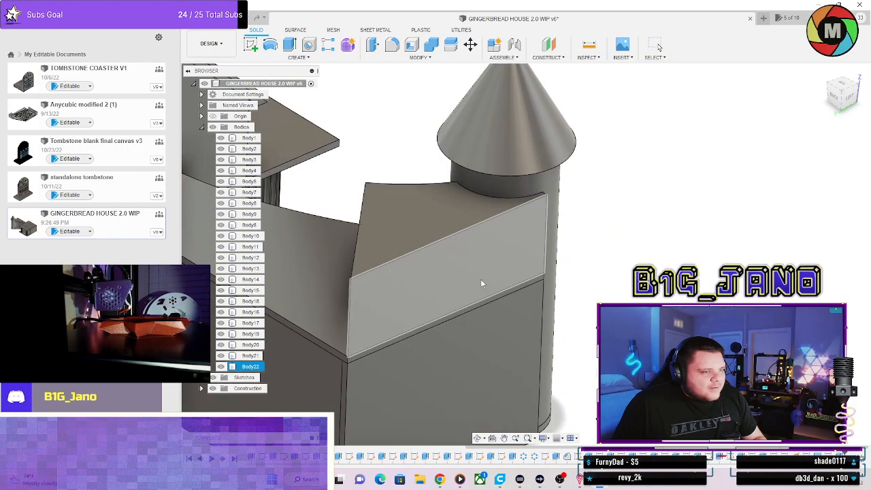
{"action": "left_click", "coordinate": [448, 238]}
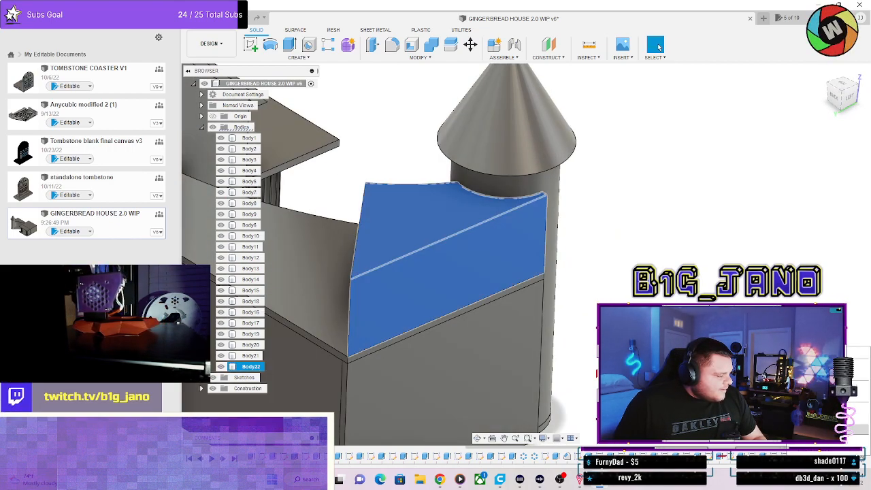
{"action": "key", "text": "Delete"}
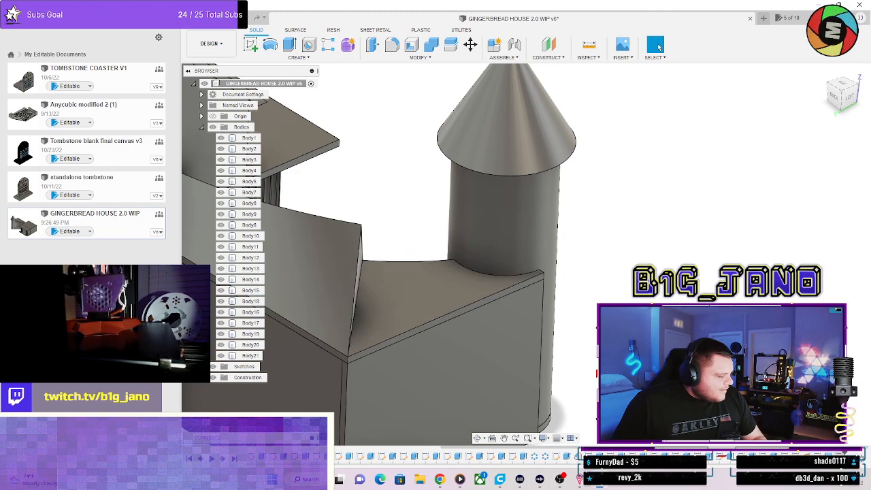
{"action": "left_click", "coordinate": [568, 296]}
{"action": "middle_click_drag", "start_coordinate": [568, 296], "coordinate": [507, 283], "text": "shift"}
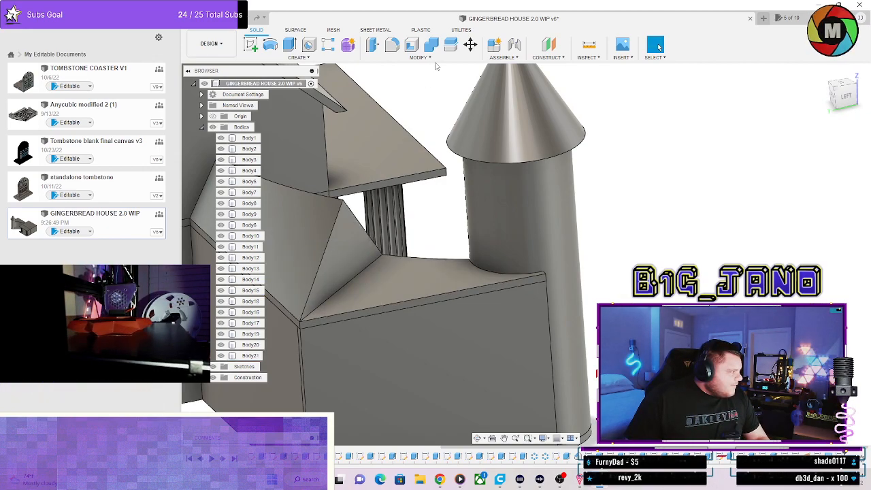
Try to place a construction plane along the curved upper wall edge of the wing, at the roof's lower corner near the tower.
{"action": "left_click", "coordinate": [570, 58]}
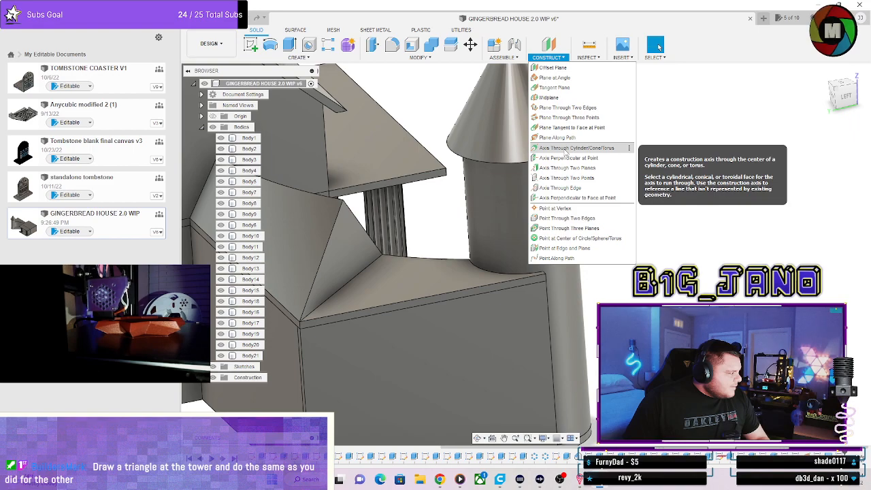
{"action": "middle_click_drag", "start_coordinate": [497, 194], "coordinate": [480, 200], "text": "shift"}
{"action": "left_click", "coordinate": [547, 57]}
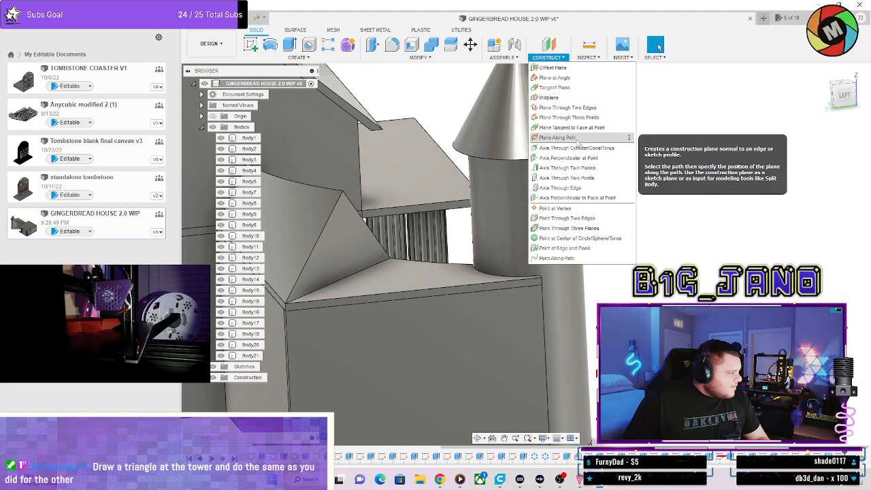
{"action": "left_click", "coordinate": [568, 138]}
{"action": "middle_click_drag", "start_coordinate": [390, 257], "coordinate": [389, 326], "text": "shift"}
{"action": "scroll", "coordinate": [387, 259], "scroll_direction": "up", "scroll_amount": 4}
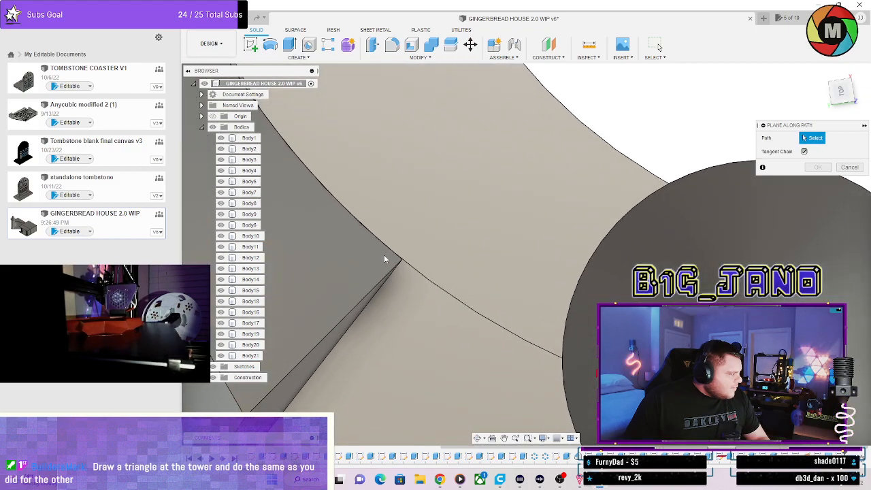
{"action": "middle_click_drag", "start_coordinate": [385, 258], "coordinate": [311, 264], "text": "shift"}
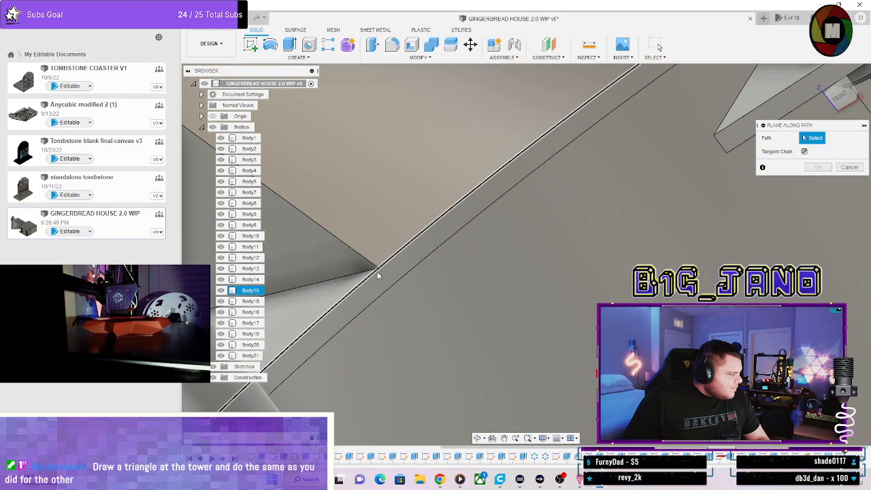
{"action": "left_click", "coordinate": [378, 268]}
{"action": "scroll", "coordinate": [374, 301], "scroll_direction": "down", "scroll_amount": 4}
{"action": "middle_click_drag", "start_coordinate": [362, 319], "coordinate": [465, 298], "text": "shift"}
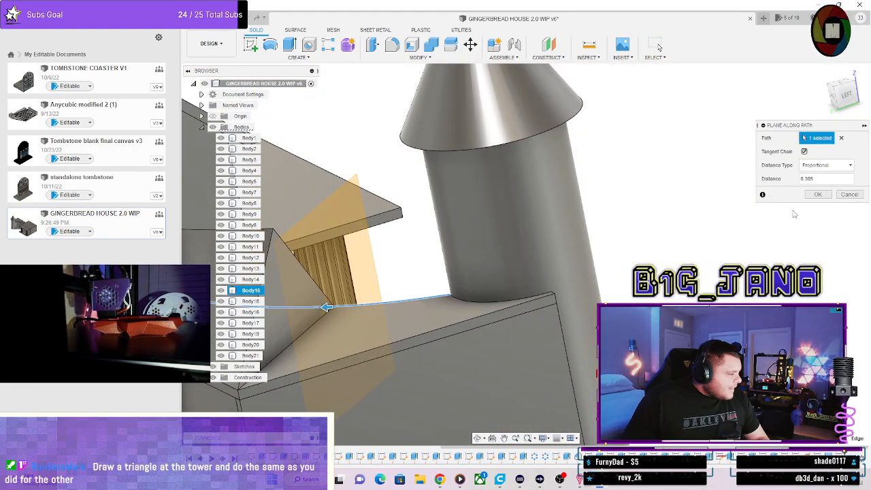
{"action": "middle_click_drag", "start_coordinate": [663, 257], "coordinate": [354, 386], "text": "shift"}
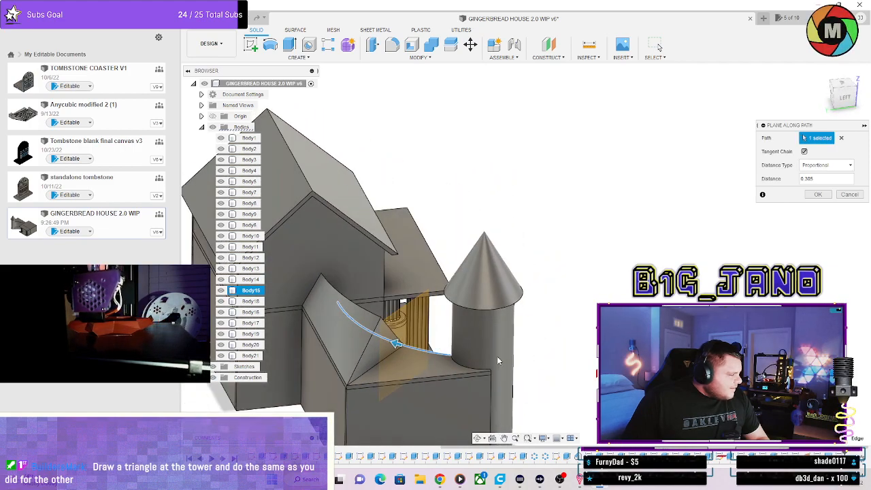
{"action": "left_click", "coordinate": [849, 195]}
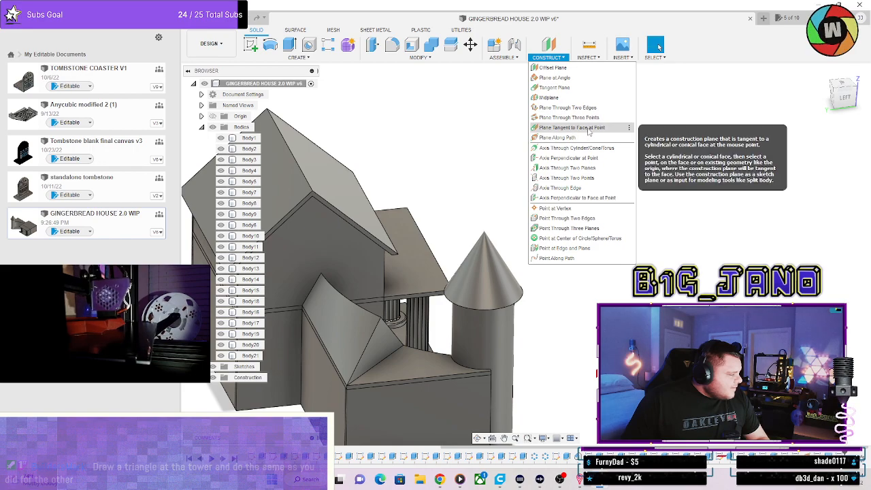
Try to create a plane tangent to a face at a point, using the roof's lower corner near the tower.
{"action": "left_click", "coordinate": [575, 127]}
{"action": "scroll", "coordinate": [402, 343], "scroll_direction": "up", "scroll_amount": 2}
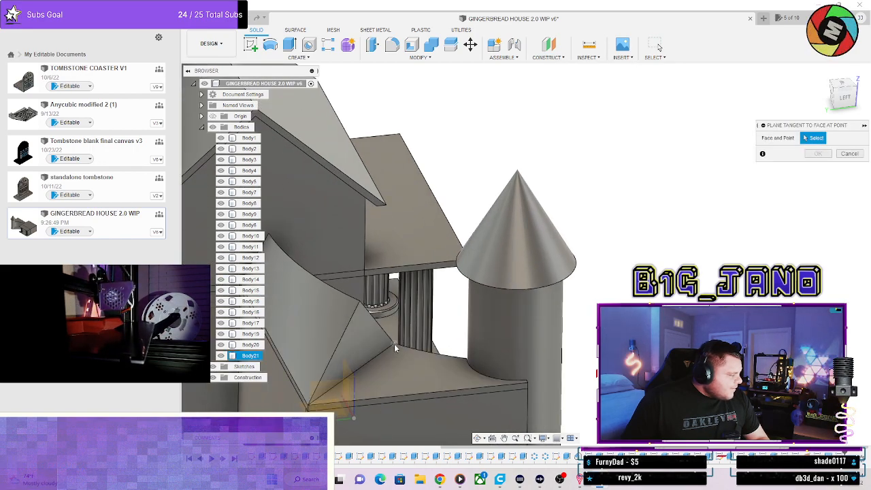
{"action": "left_click", "coordinate": [394, 344]}
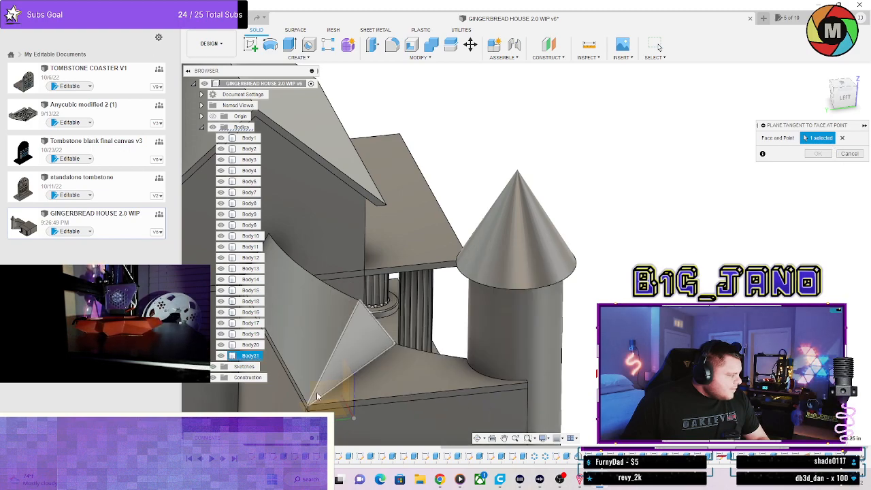
{"action": "middle_click_drag", "start_coordinate": [280, 407], "coordinate": [360, 367], "text": "shift"}
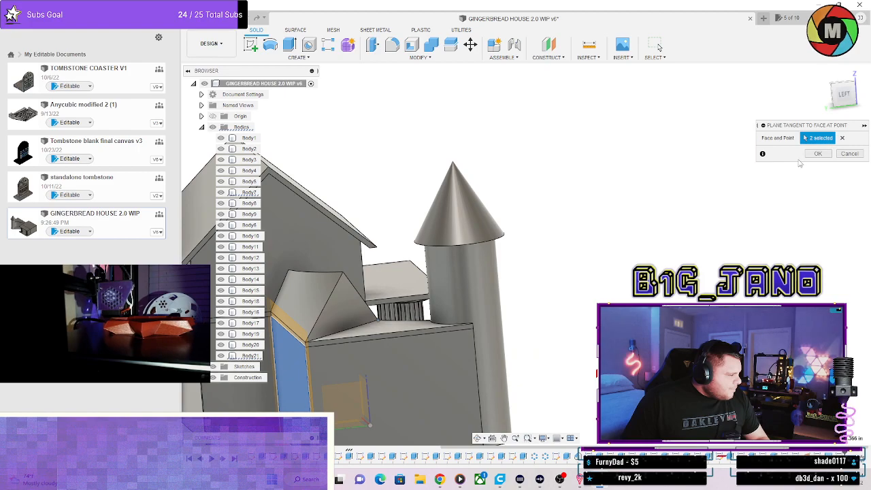
{"action": "left_click", "coordinate": [849, 155]}
Try to create a tangent plane on the round tower's cylindrical wall at 0.0 deg.
{"action": "left_click", "coordinate": [548, 57]}
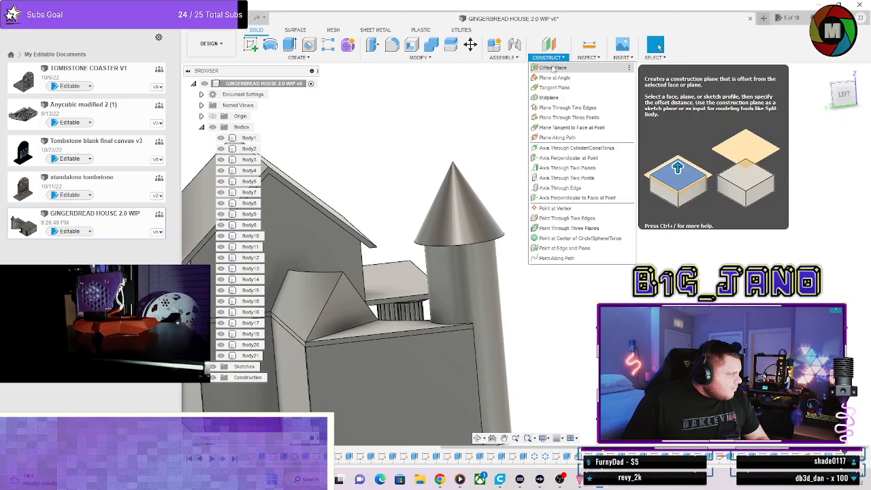
{"action": "left_click", "coordinate": [561, 91]}
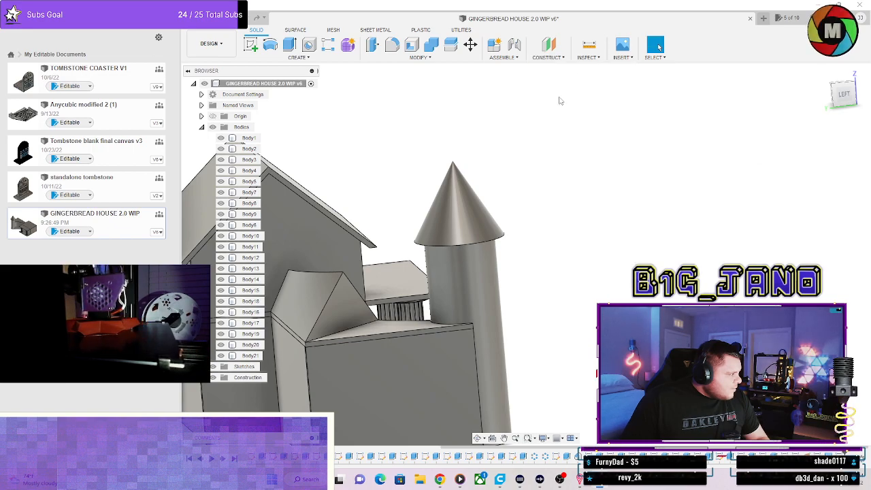
{"action": "middle_click_drag", "start_coordinate": [386, 385], "coordinate": [382, 302], "text": "shift"}
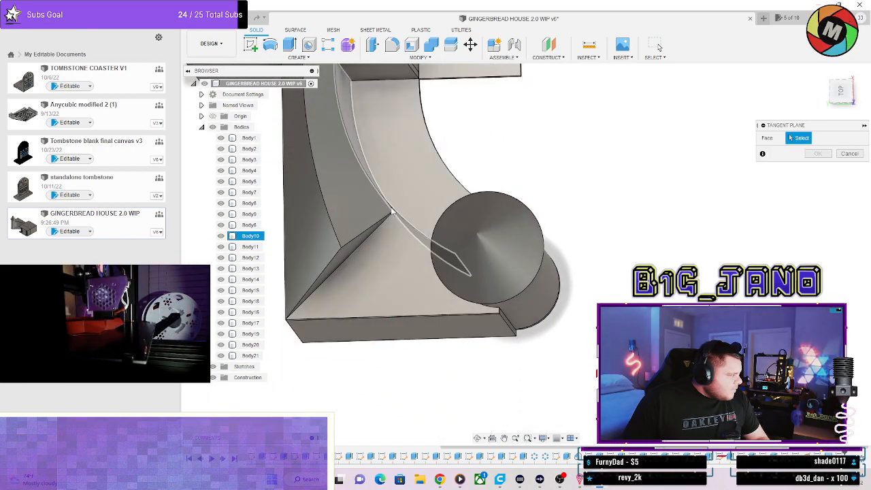
{"action": "middle_click_drag", "start_coordinate": [389, 222], "coordinate": [422, 228], "text": "shift"}
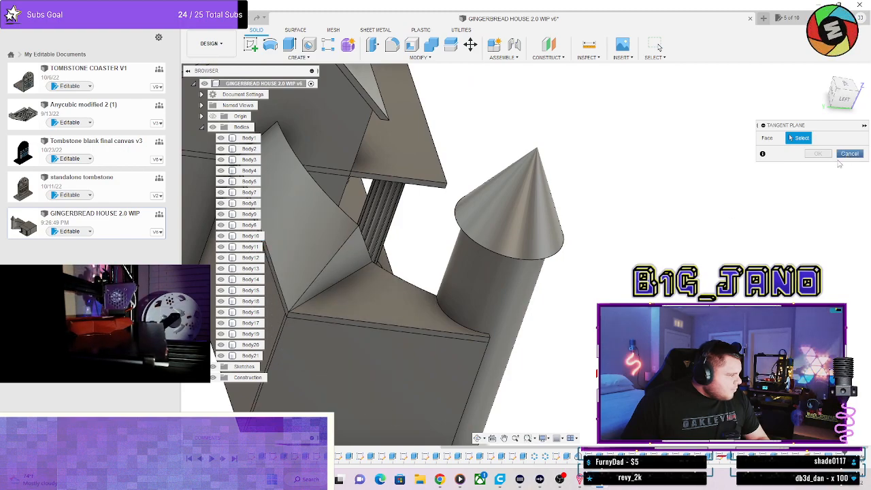
{"action": "left_click", "coordinate": [480, 280]}
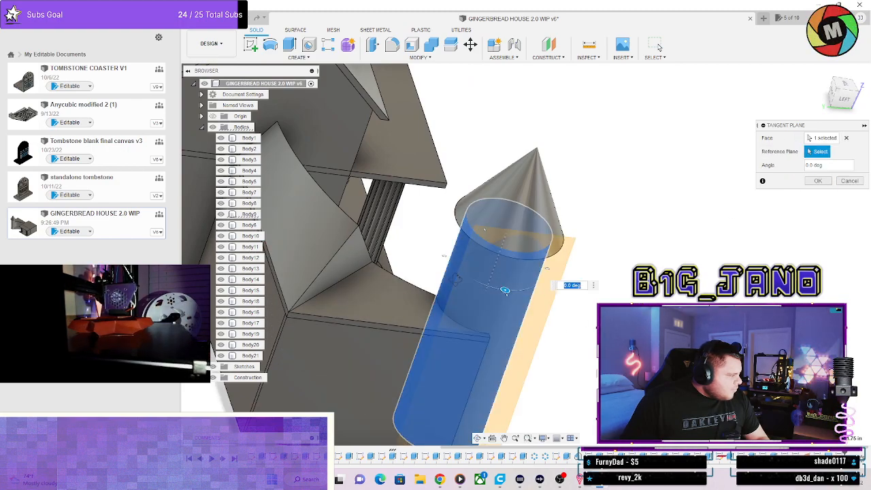
{"action": "middle_click_drag", "start_coordinate": [480, 280], "coordinate": [490, 299], "text": "shift"}
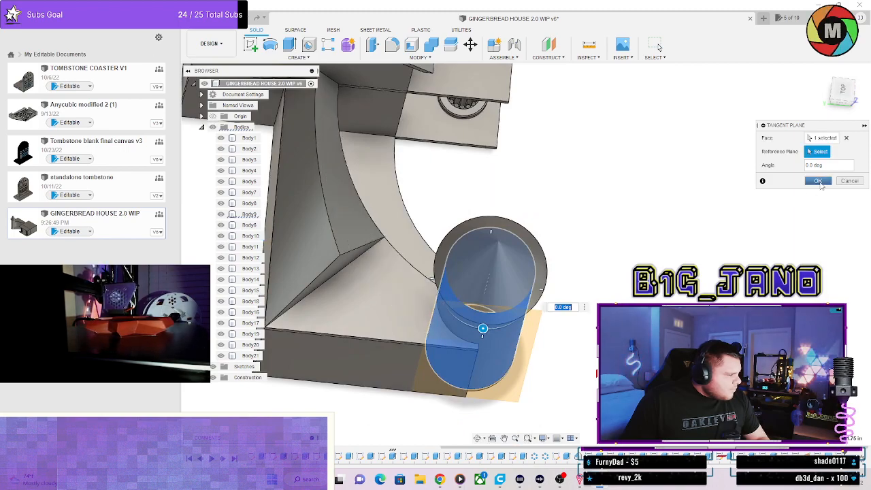
{"action": "left_click", "coordinate": [818, 181]}
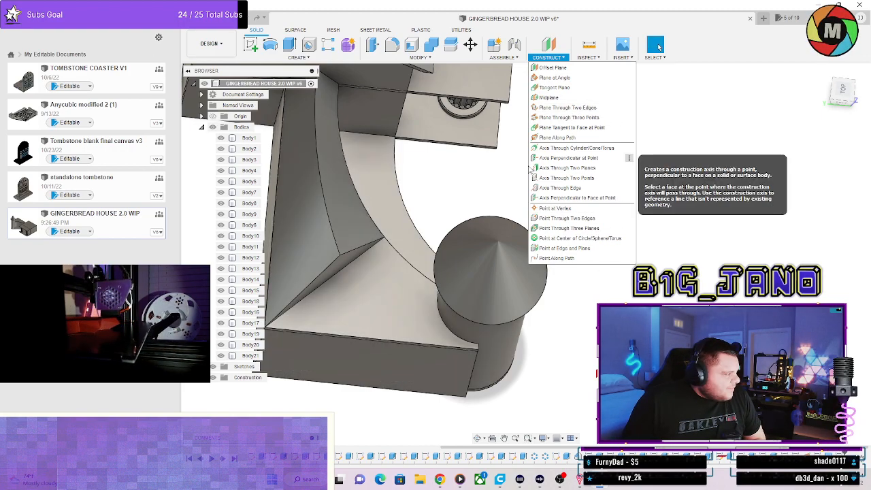
{"action": "left_click", "coordinate": [553, 168]}
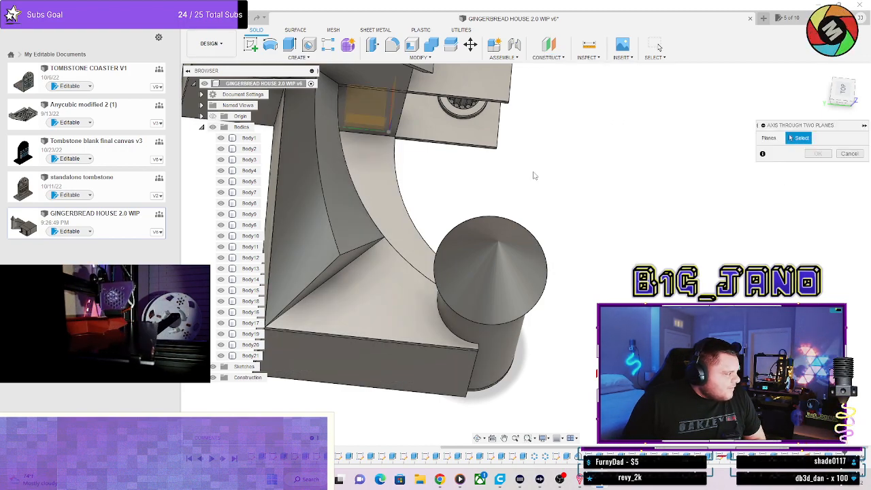
{"action": "left_click", "coordinate": [536, 60]}
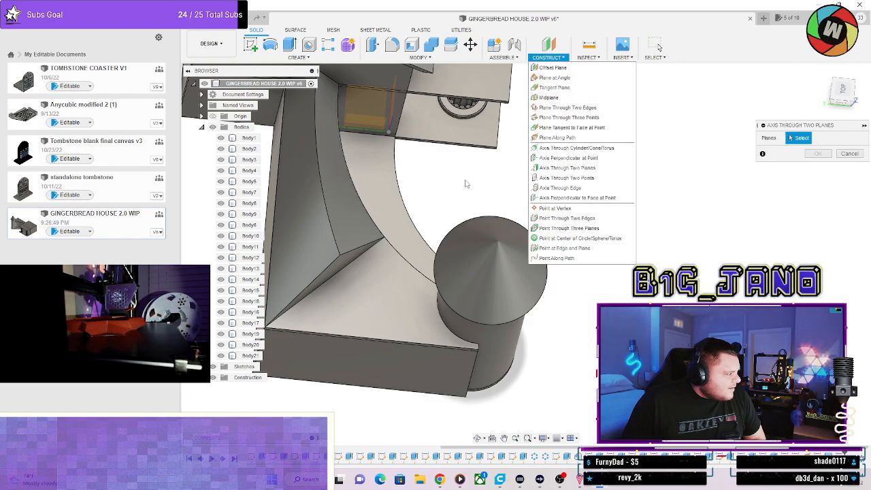
{"action": "middle_click_drag", "start_coordinate": [393, 200], "coordinate": [345, 222], "text": "shift"}
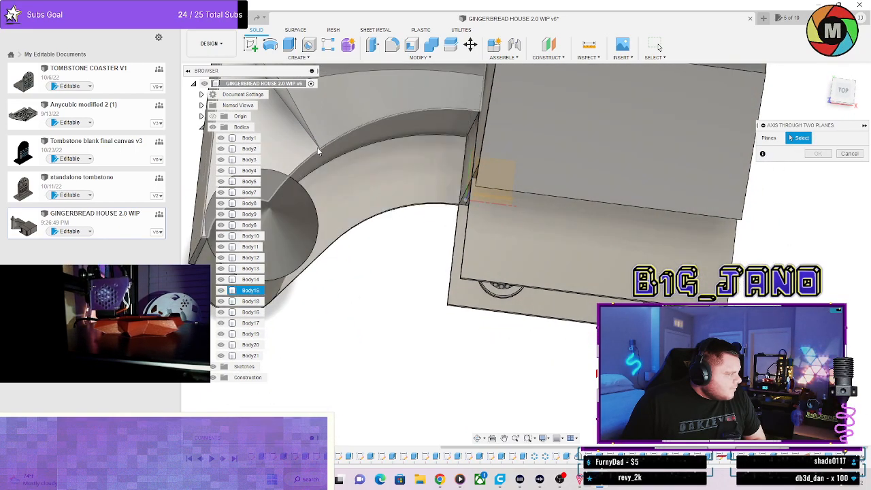
{"action": "left_click", "coordinate": [547, 57]}
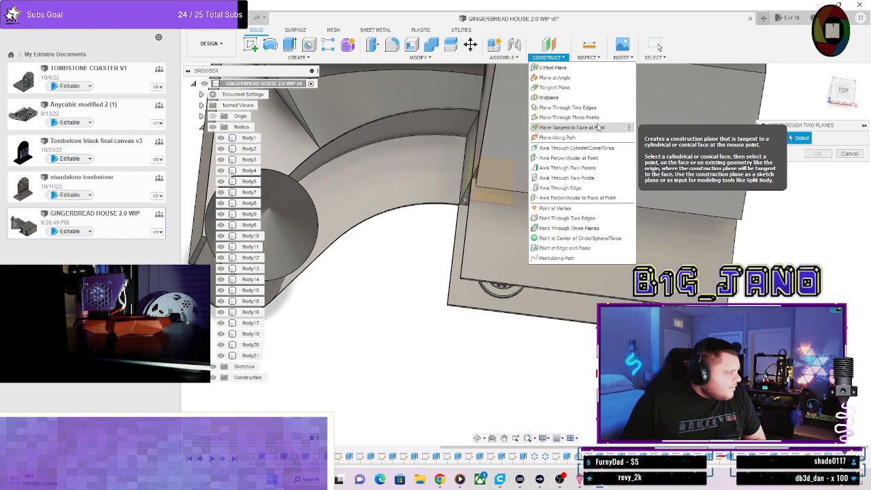
{"action": "left_click", "coordinate": [552, 118]}
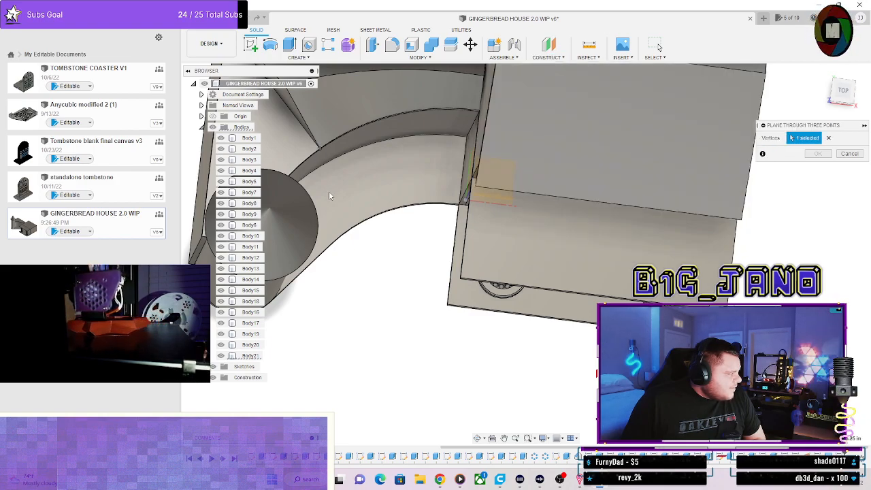
{"action": "middle_click_drag", "start_coordinate": [328, 195], "coordinate": [419, 213], "text": "shift"}
Create an offset construction plane parallel to the house's front face, with its extent set to the wing roof's lower corner near the round tower.
{"action": "left_click", "coordinate": [539, 57]}
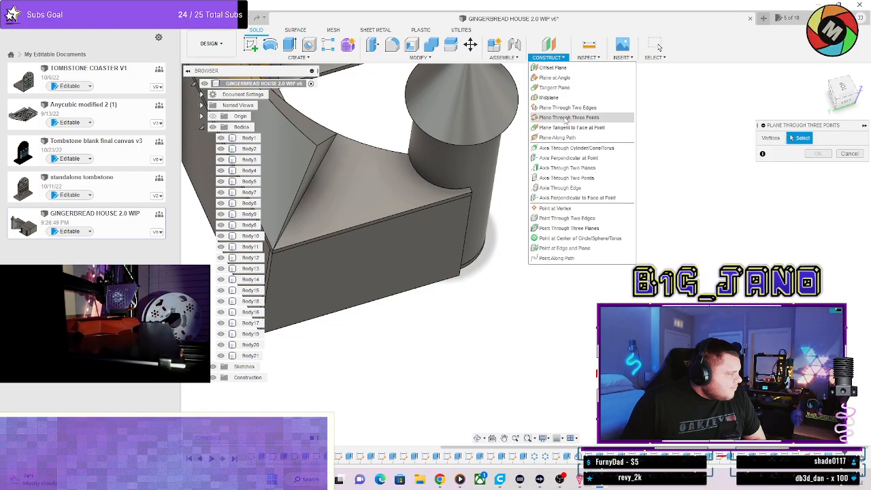
{"action": "left_click", "coordinate": [552, 67]}
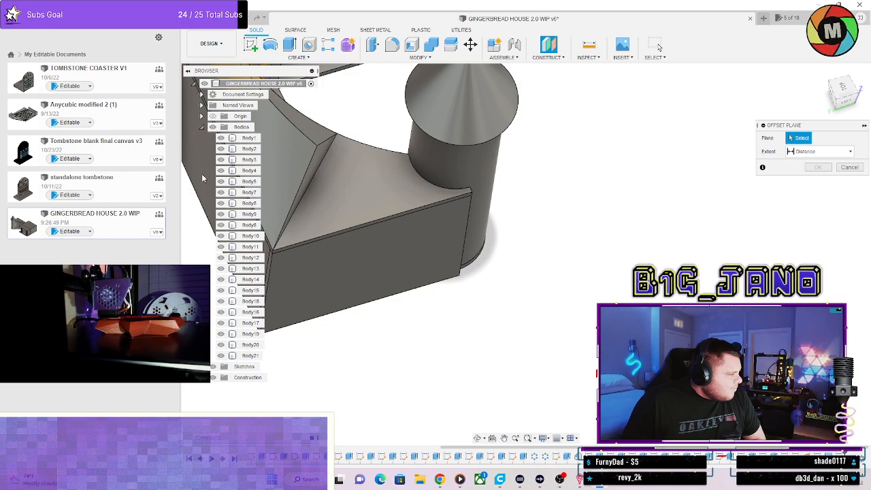
{"action": "scroll", "coordinate": [358, 267], "scroll_direction": "down", "scroll_amount": 3}
{"action": "middle_click_drag", "start_coordinate": [350, 271], "coordinate": [293, 265], "text": "shift"}
{"action": "middle_click_drag", "start_coordinate": [416, 139], "coordinate": [382, 137], "text": "shift"}
{"action": "left_click", "coordinate": [436, 143]}
{"action": "middle_click_drag", "start_coordinate": [436, 143], "coordinate": [511, 274], "text": "shift"}
{"action": "scroll", "coordinate": [511, 274], "scroll_direction": "up", "scroll_amount": 5}
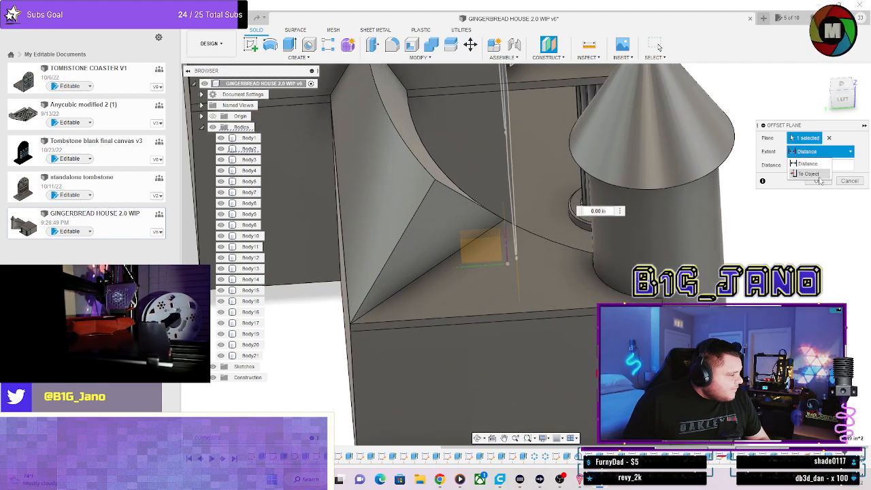
{"action": "left_click", "coordinate": [502, 219]}
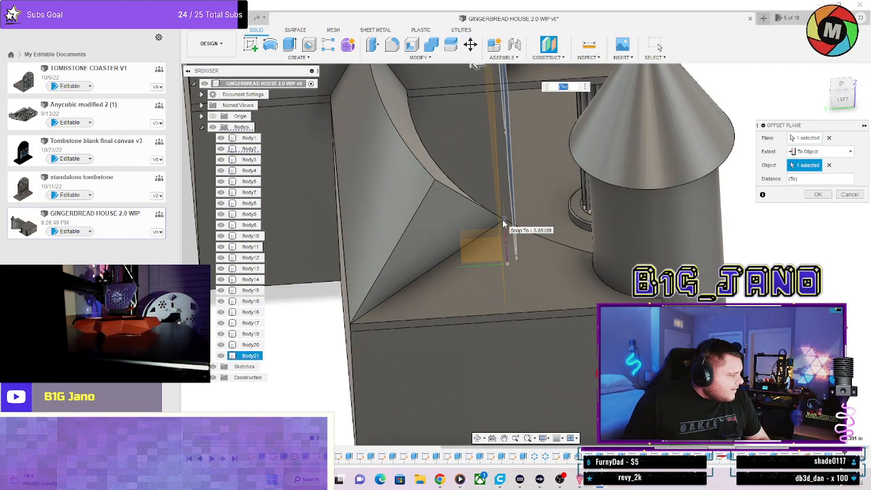
{"action": "middle_click_drag", "start_coordinate": [502, 219], "coordinate": [415, 289], "text": "shift"}
{"action": "middle_click_drag", "start_coordinate": [348, 289], "coordinate": [501, 247], "text": "shift"}
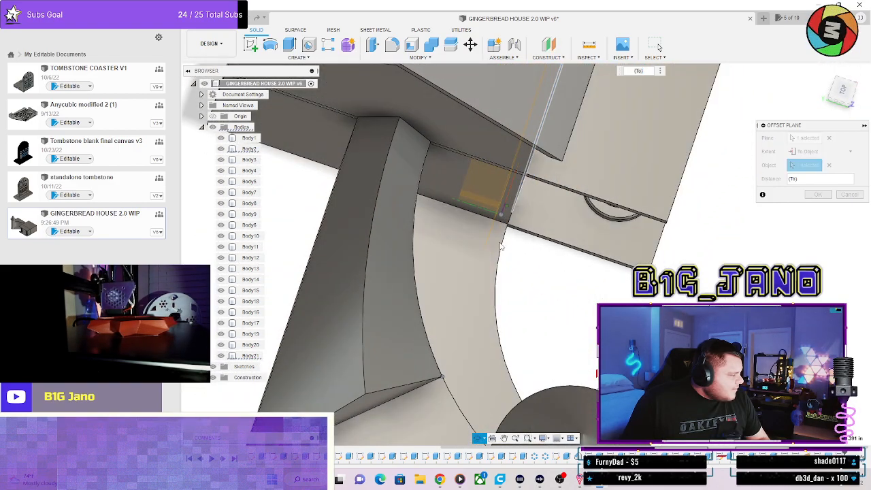
{"action": "left_click", "coordinate": [816, 195]}
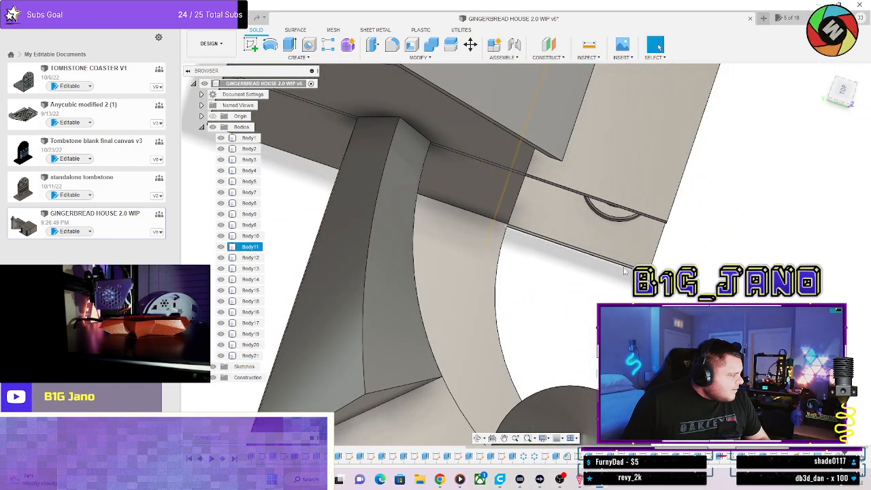
Start a sketch on the construction plane that passes through the wing roof's lower corner.
{"action": "middle_click_drag", "start_coordinate": [623, 271], "coordinate": [600, 293], "text": "shift"}
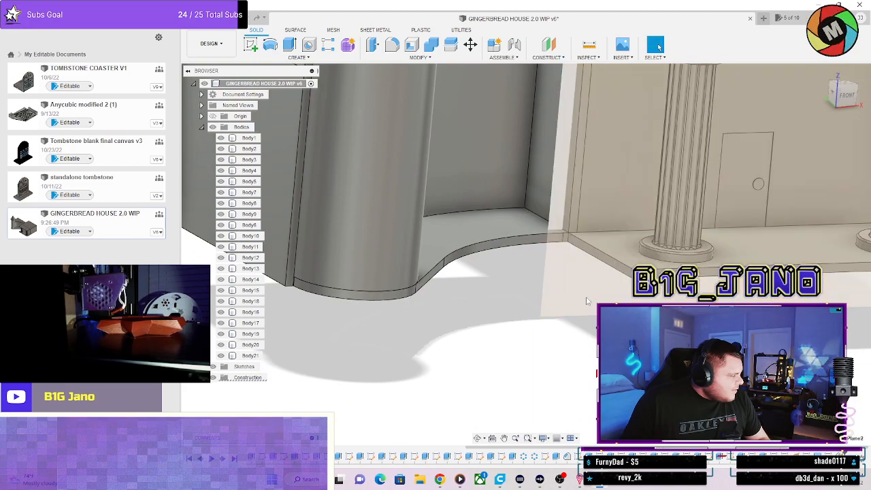
{"action": "scroll", "coordinate": [587, 300], "scroll_direction": "down", "scroll_amount": 10}
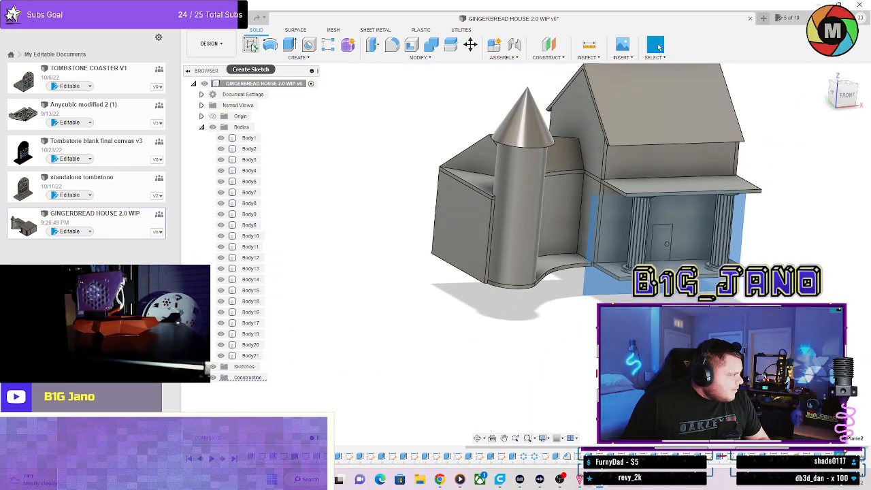
{"action": "left_click", "coordinate": [251, 45]}
{"action": "scroll", "coordinate": [375, 217], "scroll_direction": "down", "scroll_amount": 3}
{"action": "mouse_move", "coordinate": [374, 222]}
{"action": "middle_mouse_down", "text": "shift"}
{"action": "mouse_move", "coordinate": [503, 223]}
{"action": "mouse_move", "coordinate": [531, 213]}
{"action": "middle_mouse_up", "text": "shift"}
{"action": "left_click", "coordinate": [843, 94]}
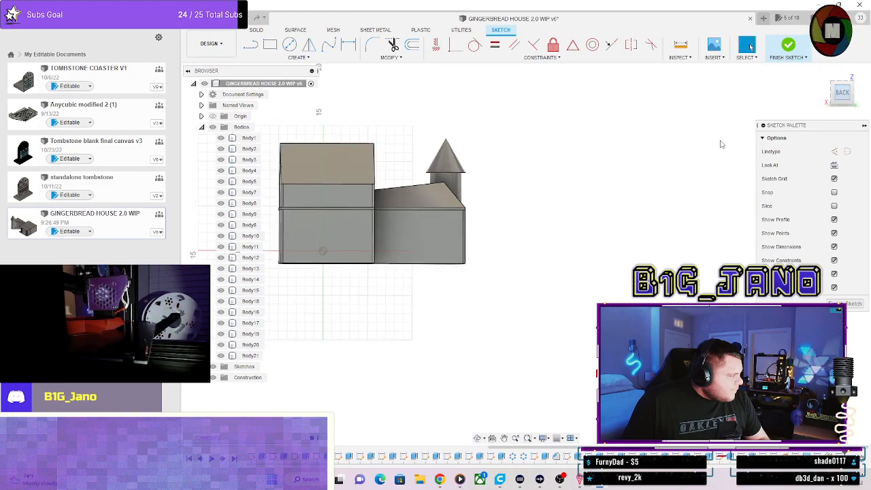
Sketch two connected lines from the roof's lower corner, rising behind the tower to a peak and descending to corner height beyond the wing.
{"action": "scroll", "coordinate": [425, 202], "scroll_direction": "up", "scroll_amount": 2}
{"action": "scroll", "coordinate": [514, 195], "scroll_direction": "up", "scroll_amount": 3}
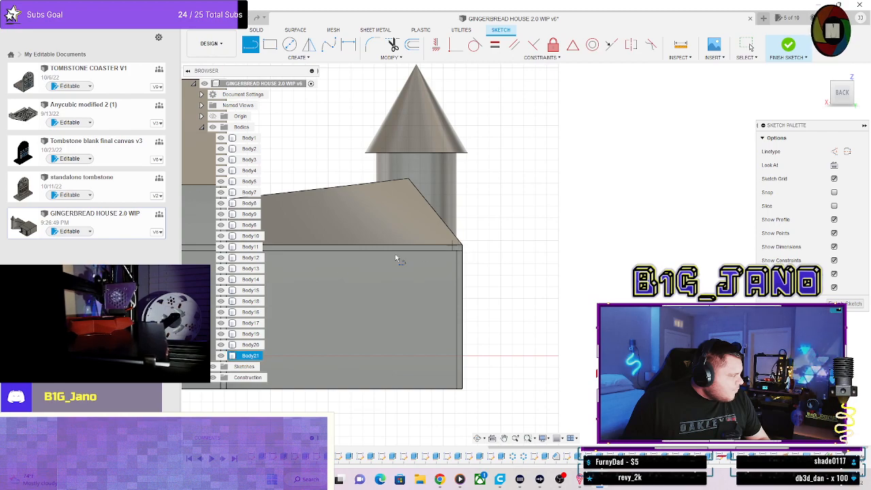
{"action": "middle_click_drag", "start_coordinate": [401, 274], "coordinate": [260, 350], "text": "shift"}
{"action": "middle_click_drag", "start_coordinate": [323, 291], "coordinate": [518, 264]}
{"action": "scroll", "coordinate": [462, 286], "scroll_direction": "up", "scroll_amount": 4}
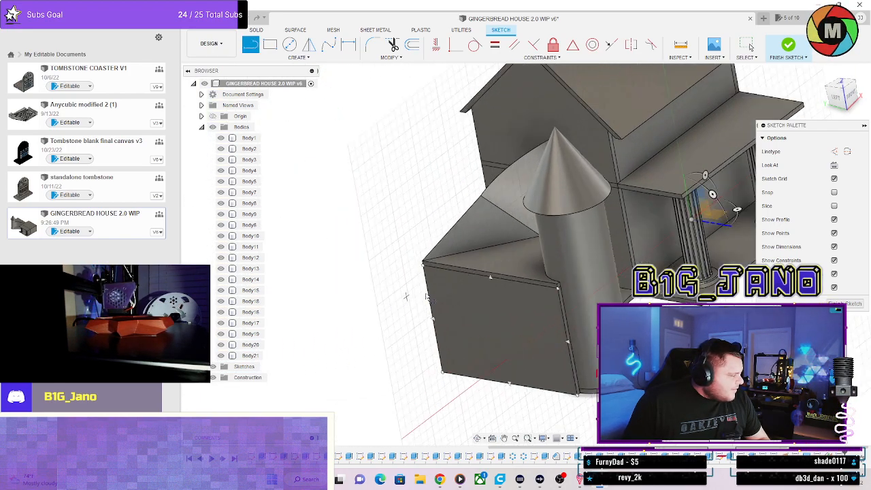
{"action": "mouse_move", "coordinate": [436, 292]}
{"action": "middle_mouse_down", "text": "shift"}
{"action": "mouse_move", "coordinate": [489, 268]}
{"action": "mouse_move", "coordinate": [476, 303]}
{"action": "middle_mouse_up", "text": "shift"}
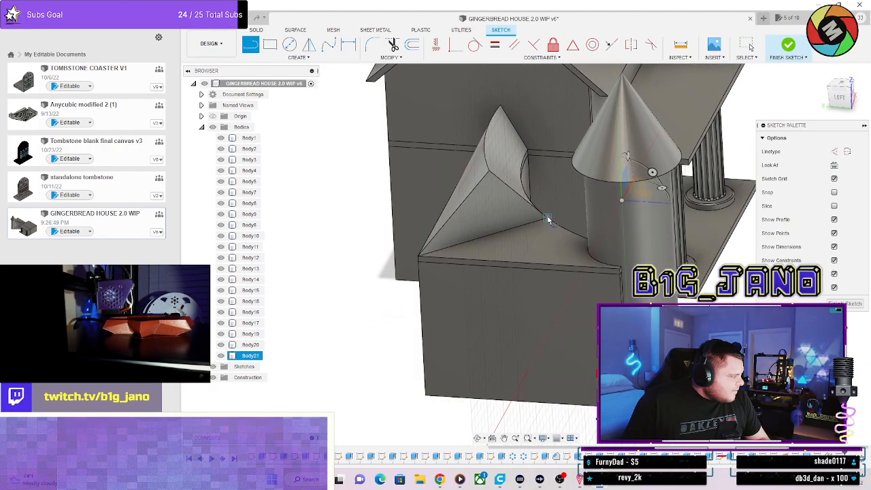
{"action": "left_click", "coordinate": [548, 217]}
{"action": "middle_click_drag", "start_coordinate": [485, 235], "coordinate": [460, 213], "text": "shift"}
{"action": "left_click", "coordinate": [847, 96]}
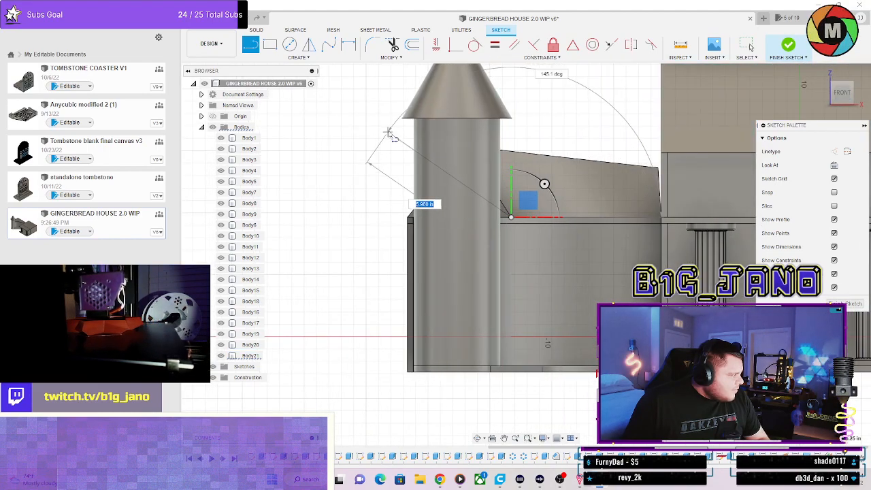
{"action": "left_click", "coordinate": [402, 129]}
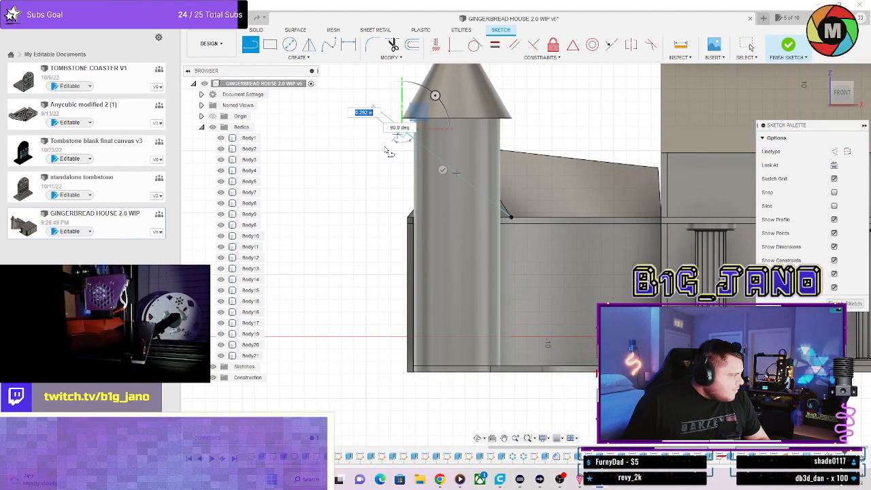
{"action": "left_click", "coordinate": [319, 218]}
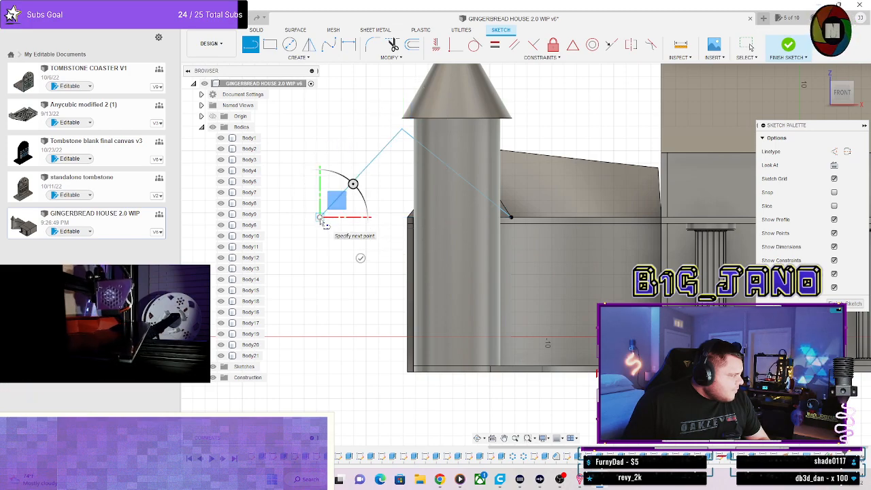
{"action": "key", "text": "Escape"}
Try to constrain the sketched peak to the upper edge of the wing's end wall.
{"action": "middle_click_drag", "start_coordinate": [320, 218], "coordinate": [490, 206], "text": "shift"}
{"action": "left_click", "coordinate": [502, 204]}
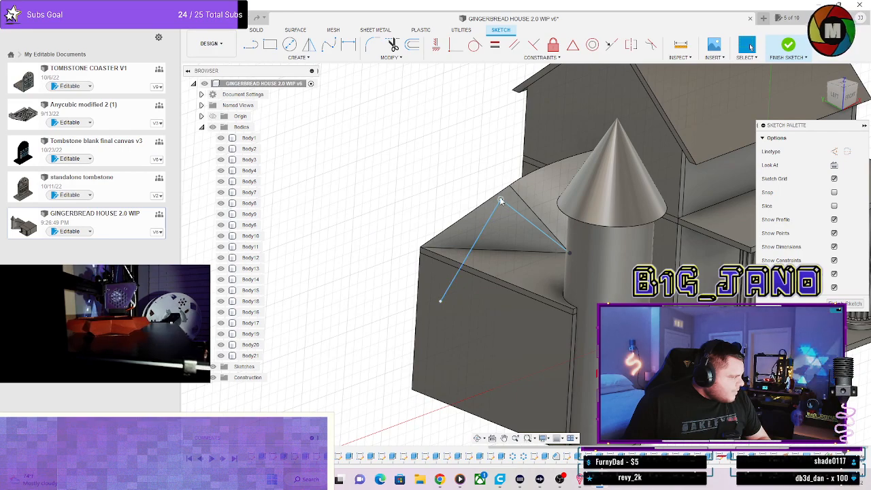
{"action": "left_click", "coordinate": [484, 278]}
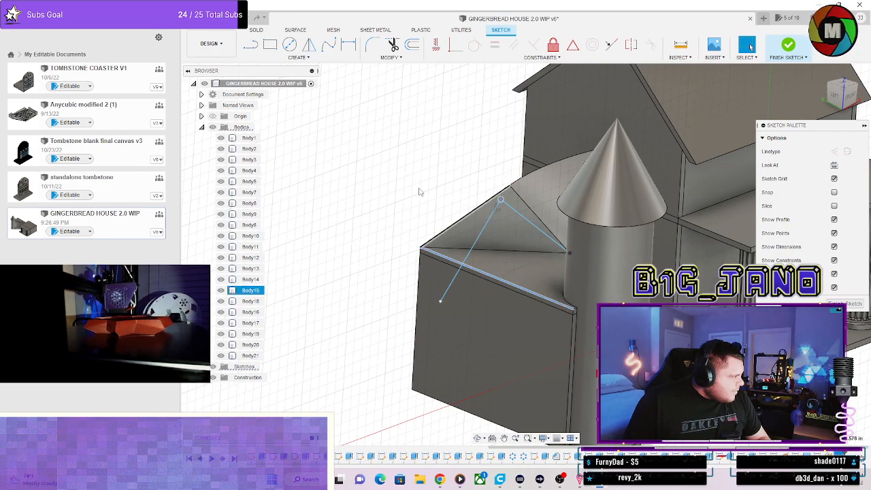
{"action": "left_click", "coordinate": [453, 49]}
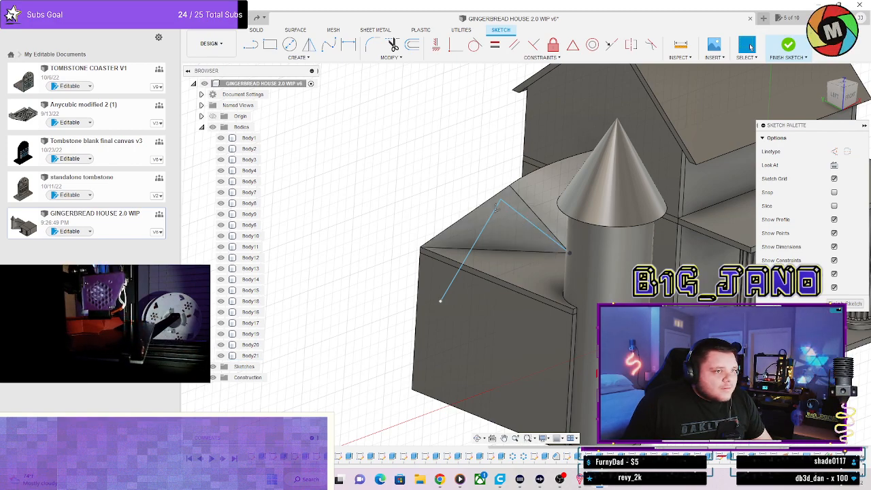
{"action": "left_click", "coordinate": [533, 47]}
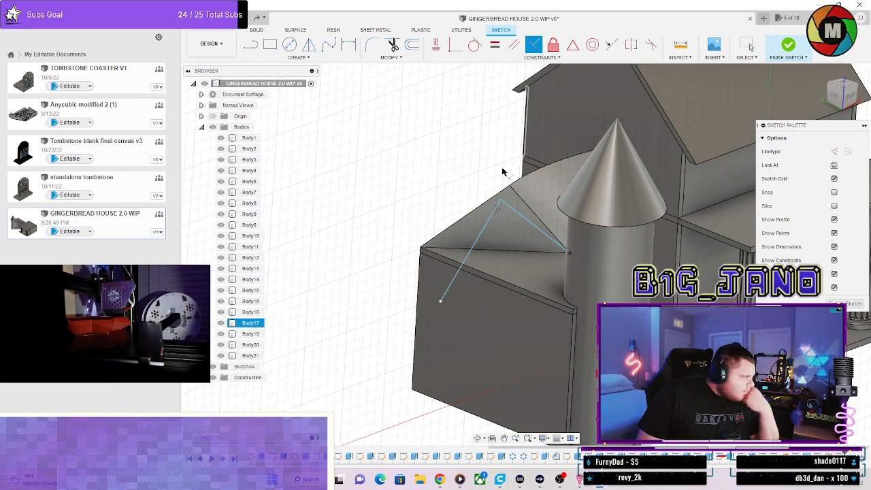
{"action": "key", "text": "Escape"}
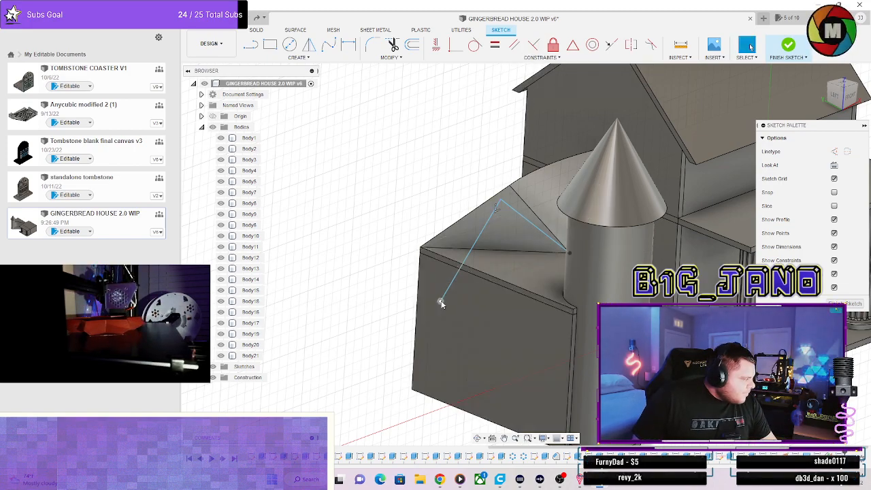
Move the second line's free end near the wing's end wall and make it coincident with the wall's upper edge.
{"action": "left_click_drag", "start_coordinate": [487, 273], "coordinate": [490, 261]}
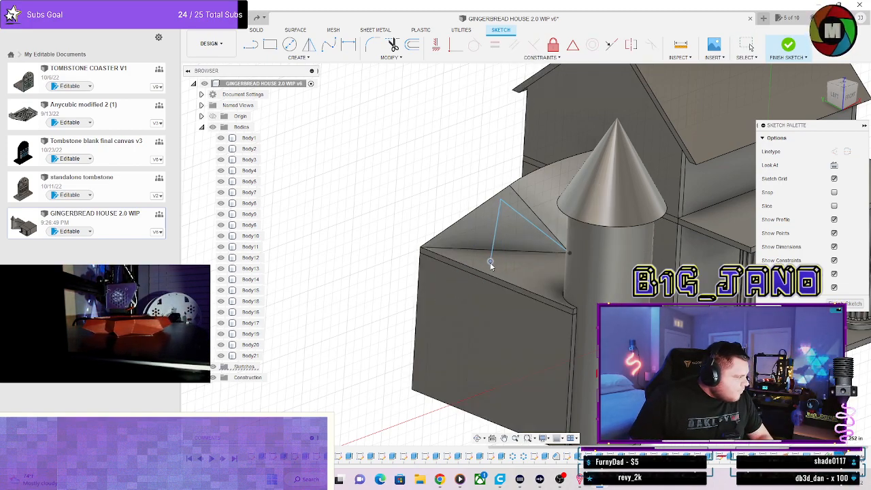
{"action": "left_click", "coordinate": [493, 279]}
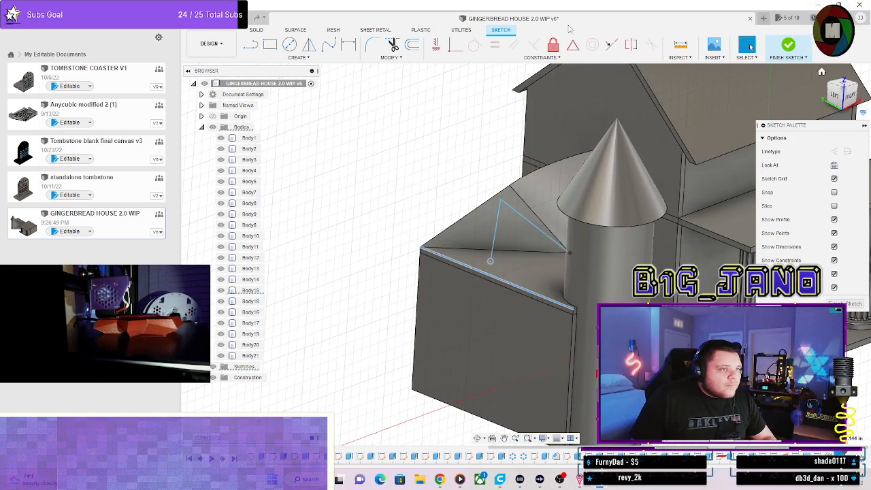
{"action": "key", "text": "p"}
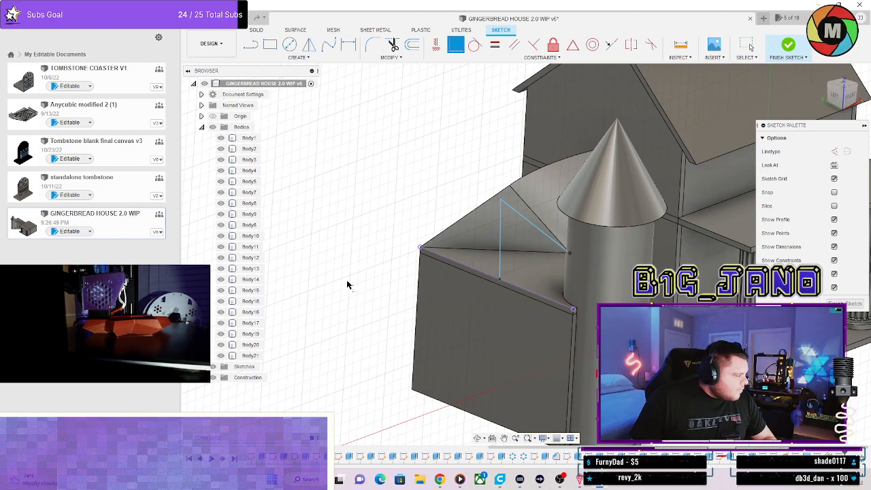
Try to align the sketched peak with the wing roof's peak using Coincident and Horizontal/Vertical constraints.
{"action": "middle_click_drag", "start_coordinate": [347, 284], "coordinate": [412, 260], "text": "shift"}
{"action": "middle_click_drag", "start_coordinate": [518, 187], "coordinate": [485, 272], "text": "shift"}
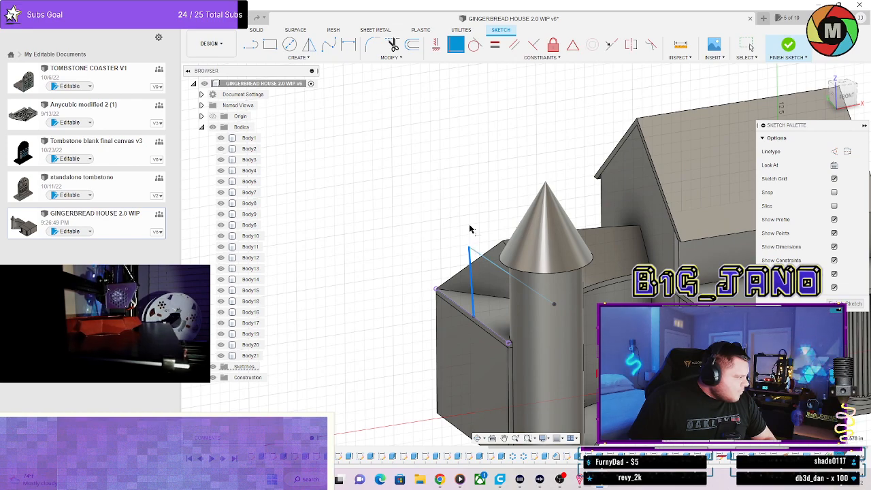
{"action": "key", "text": "Escape"}
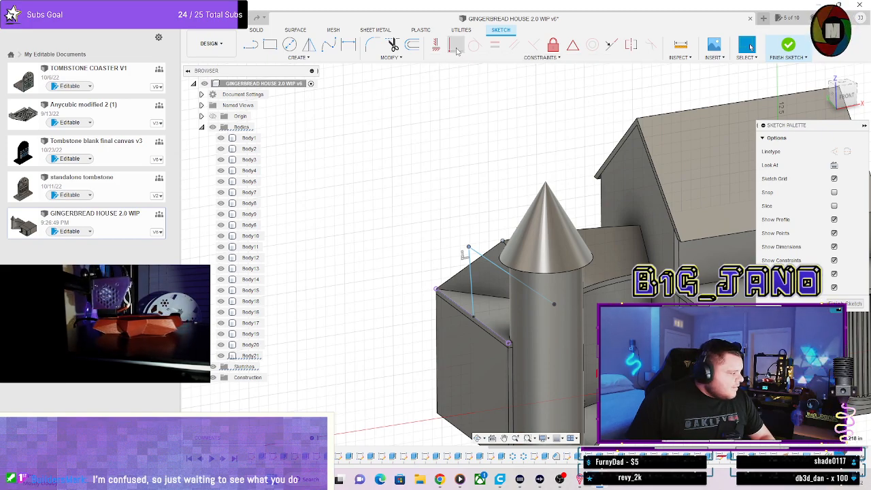
{"action": "middle_click_drag", "start_coordinate": [334, 183], "coordinate": [443, 179], "text": "shift"}
{"action": "key", "text": "Escape"}
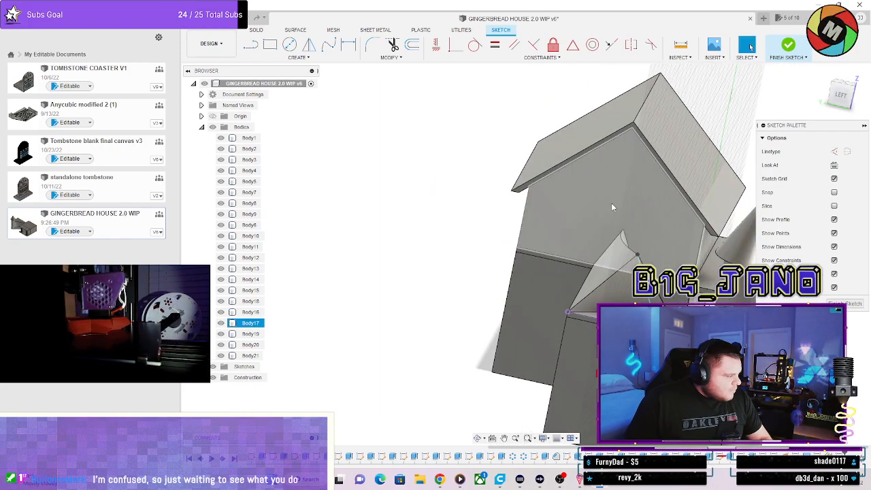
{"action": "mouse_move", "coordinate": [605, 272]}
{"action": "middle_mouse_down", "text": "shift"}
{"action": "mouse_move", "coordinate": [576, 304]}
{"action": "mouse_move", "coordinate": [547, 268]}
{"action": "middle_mouse_up", "text": "shift"}
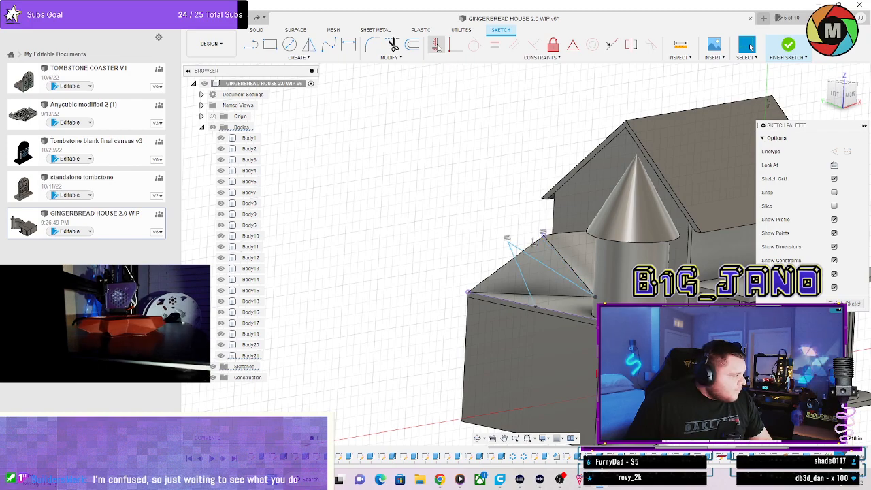
{"action": "middle_click_drag", "start_coordinate": [432, 208], "coordinate": [476, 228], "text": "shift"}
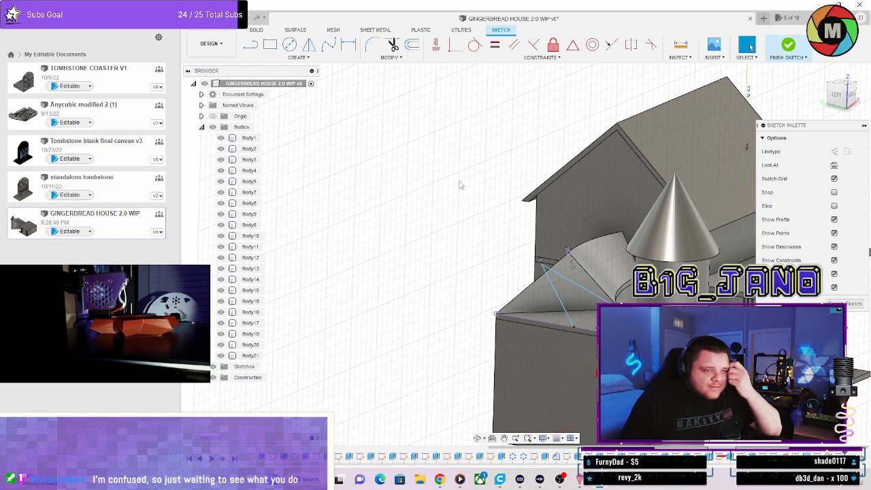
Constrain the descending line's lower endpoint coincident to the upper edge of the wing's end wall.
{"action": "scroll", "coordinate": [542, 263], "scroll_direction": "up", "scroll_amount": 3}
{"action": "mouse_move", "coordinate": [542, 263]}
{"action": "middle_mouse_down", "text": "shift"}
{"action": "mouse_move", "coordinate": [535, 260]}
{"action": "mouse_move", "coordinate": [619, 260]}
{"action": "mouse_move", "coordinate": [556, 264]}
{"action": "mouse_move", "coordinate": [526, 247]}
{"action": "mouse_move", "coordinate": [529, 253]}
{"action": "middle_mouse_up", "text": "shift"}
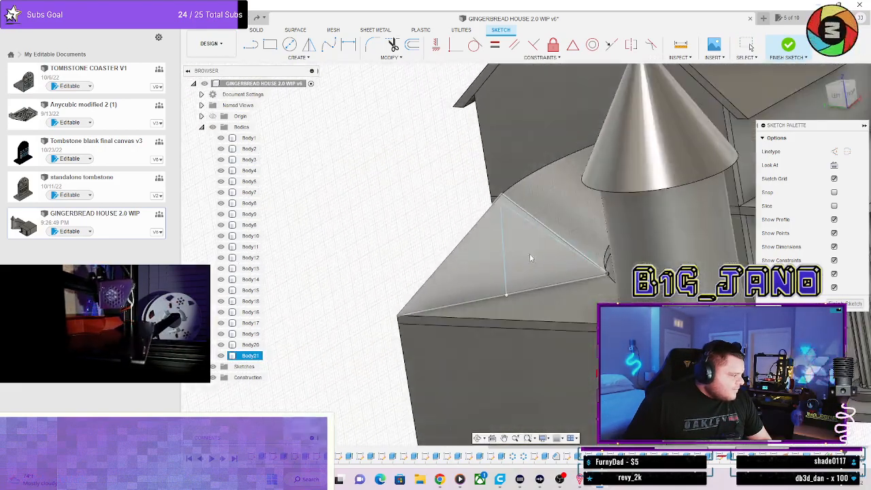
{"action": "left_click", "coordinate": [521, 317]}
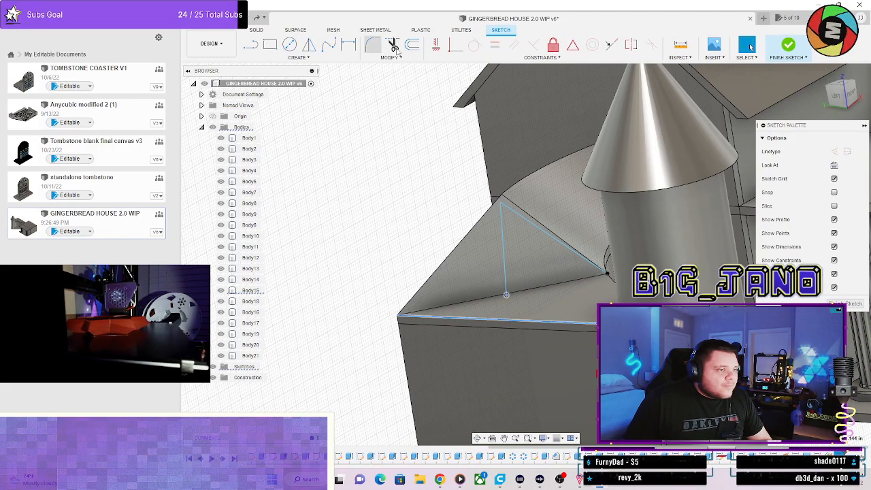
{"action": "left_click", "coordinate": [455, 44]}
Close the triangle with a line from the roof's lower corner to the descending line's endpoint on the wall edge.
{"action": "mouse_move", "coordinate": [296, 291]}
{"action": "middle_mouse_down", "text": "shift"}
{"action": "mouse_move", "coordinate": [421, 259]}
{"action": "mouse_move", "coordinate": [462, 278]}
{"action": "mouse_move", "coordinate": [443, 281]}
{"action": "mouse_move", "coordinate": [484, 263]}
{"action": "mouse_move", "coordinate": [467, 262]}
{"action": "mouse_move", "coordinate": [454, 279]}
{"action": "mouse_move", "coordinate": [527, 191]}
{"action": "middle_mouse_up", "text": "shift"}
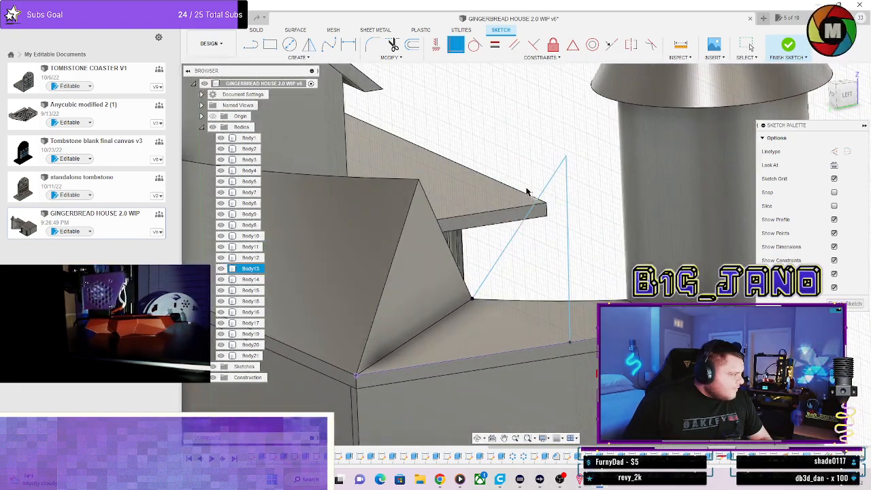
{"action": "left_click", "coordinate": [252, 45]}
{"action": "left_click", "coordinate": [473, 297]}
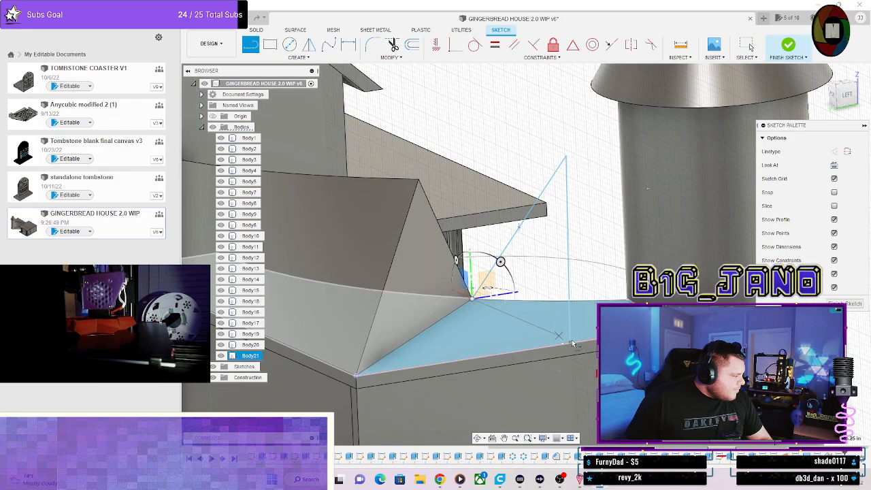
{"action": "left_click", "coordinate": [572, 347]}
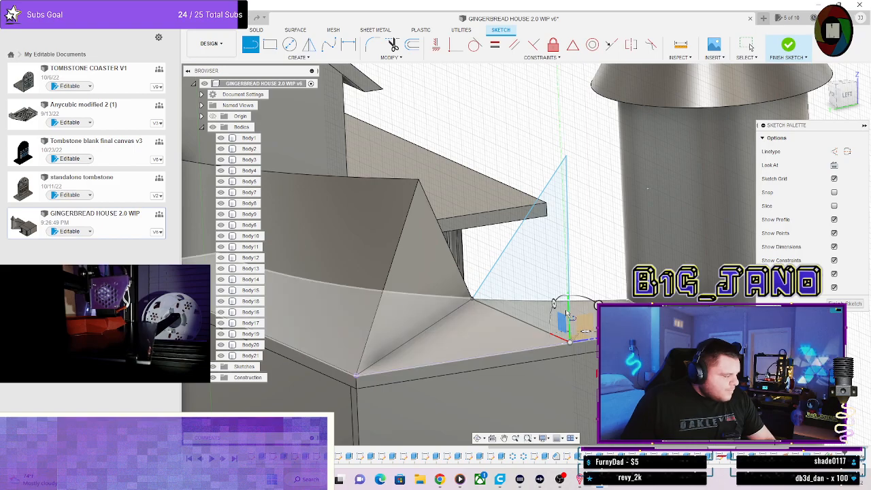
{"action": "left_click", "coordinate": [564, 159]}
{"action": "key", "text": "Escape"}
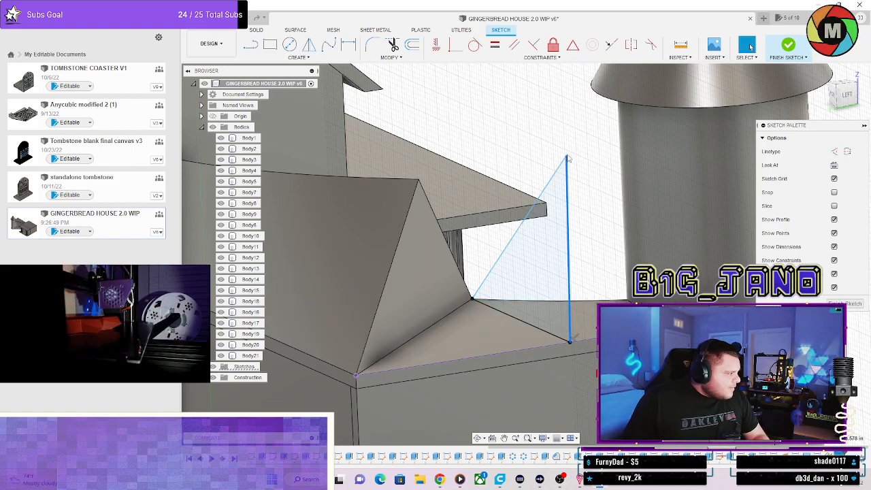
Try moving the triangle's peak, undo the move, and finish the sketch.
{"action": "left_click_drag", "start_coordinate": [567, 161], "coordinate": [557, 180]}
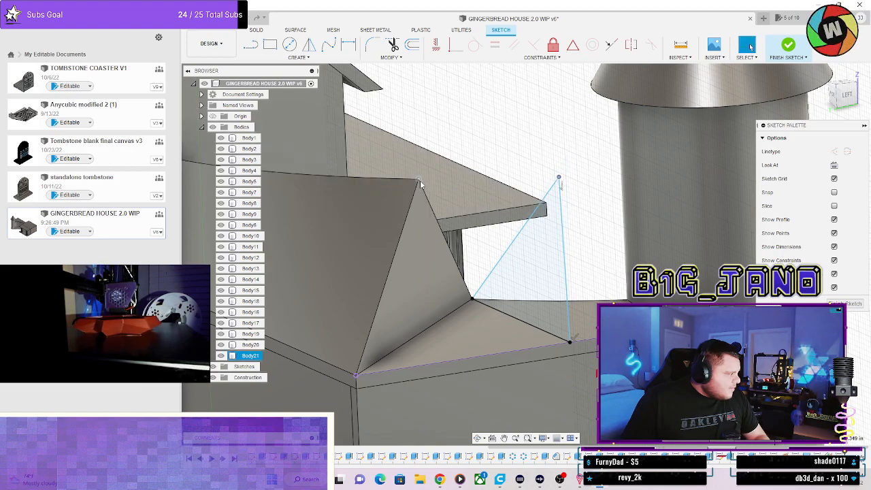
{"action": "key", "text": "ctrl+z"}
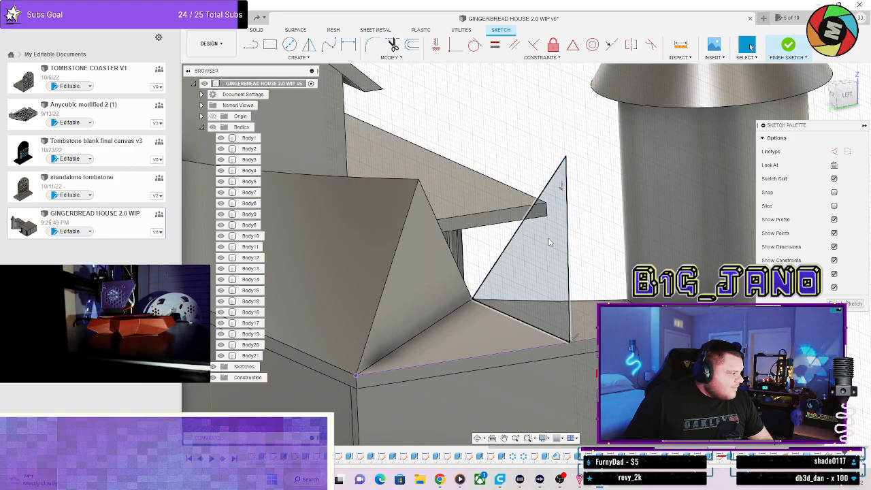
{"action": "scroll", "coordinate": [549, 249], "scroll_direction": "down", "scroll_amount": 5}
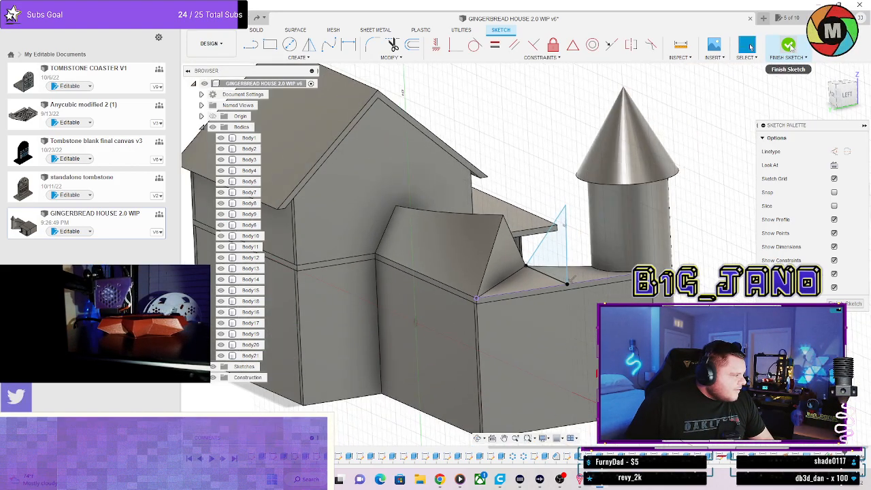
{"action": "left_click", "coordinate": [788, 47]}
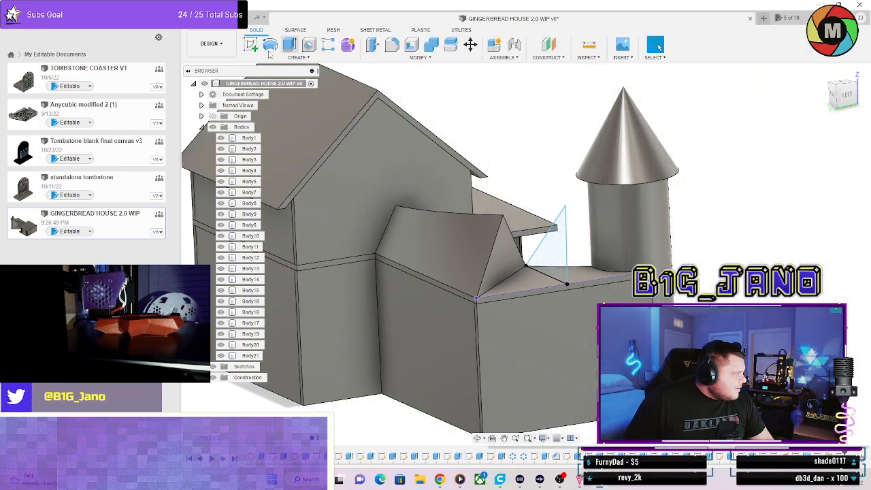
{"action": "left_click", "coordinate": [296, 57]}
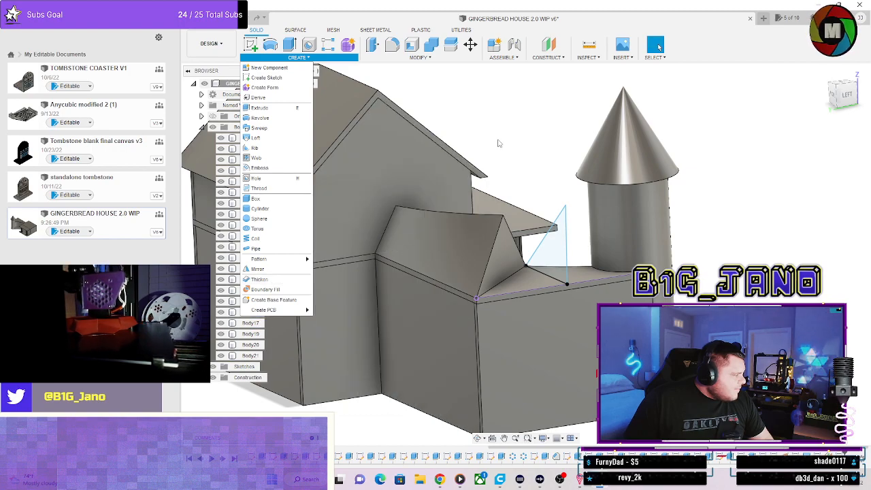
{"action": "key", "text": "Escape"}
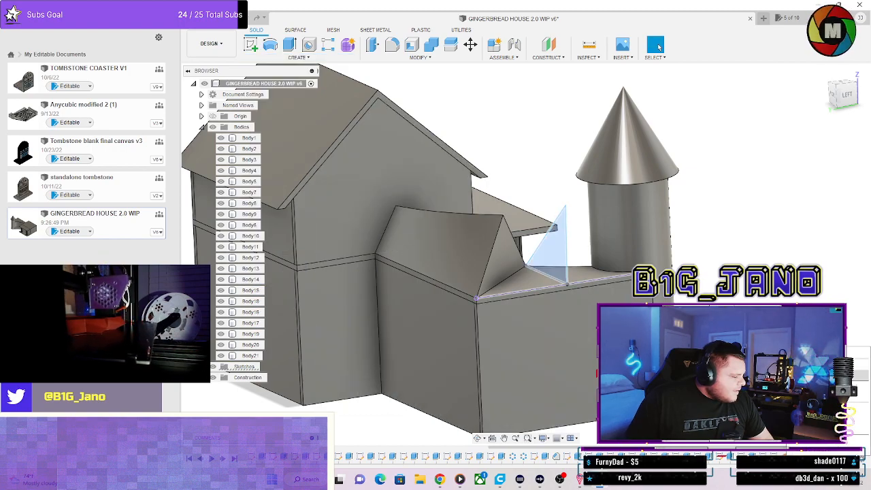
Reopen the triangle sketch and constrain the line rising from the wall edge to be vertical.
{"action": "left_click", "coordinate": [823, 363]}
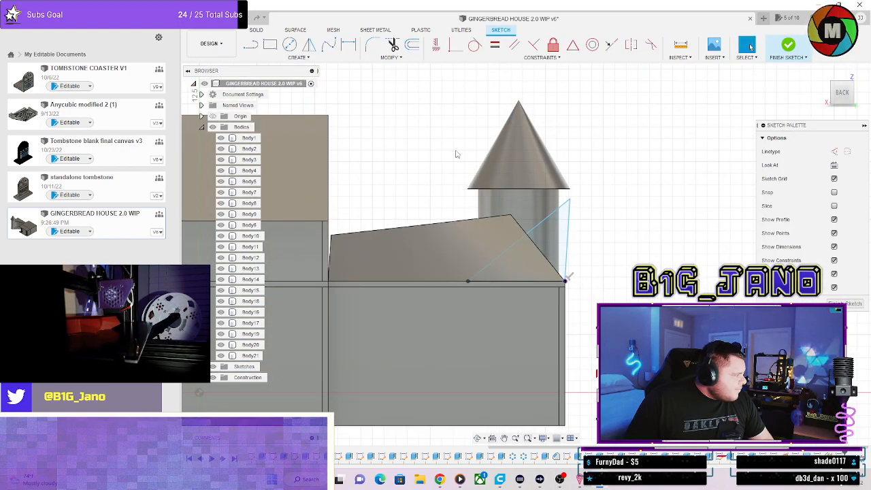
{"action": "scroll", "coordinate": [582, 220], "scroll_direction": "up", "scroll_amount": 3}
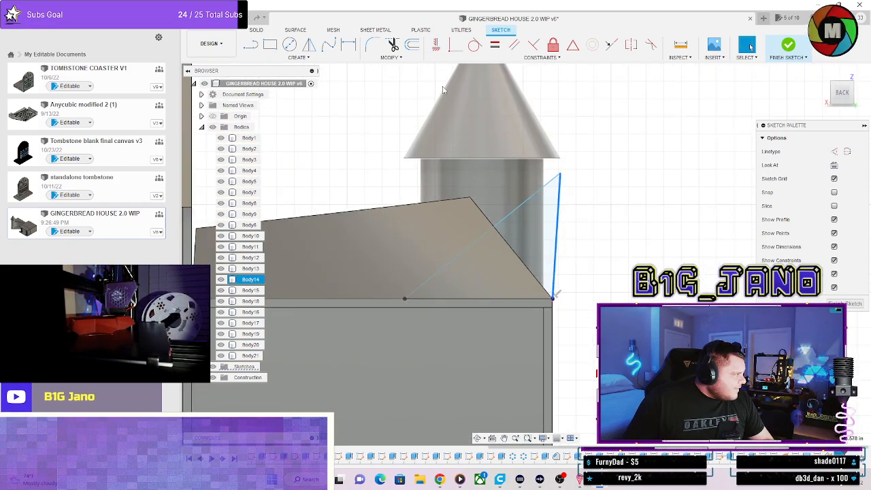
{"action": "left_click", "coordinate": [435, 45]}
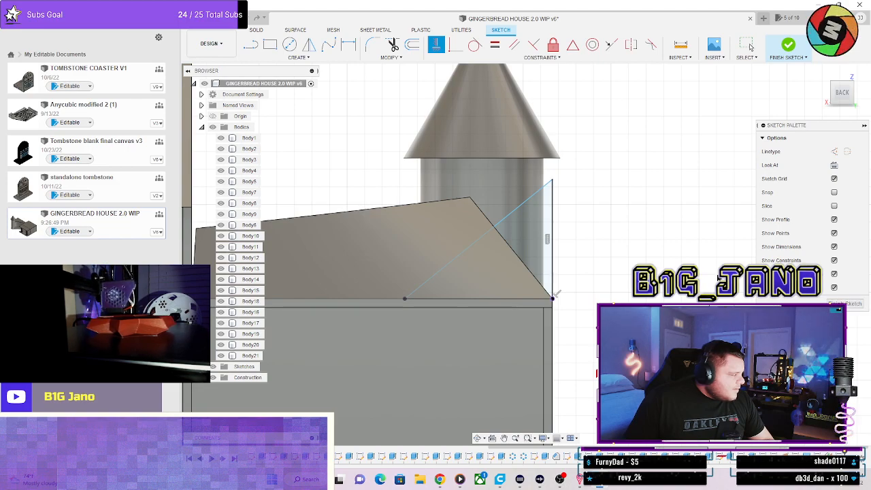
{"action": "left_click", "coordinate": [282, 59]}
{"action": "mouse_move", "coordinate": [281, 208]}
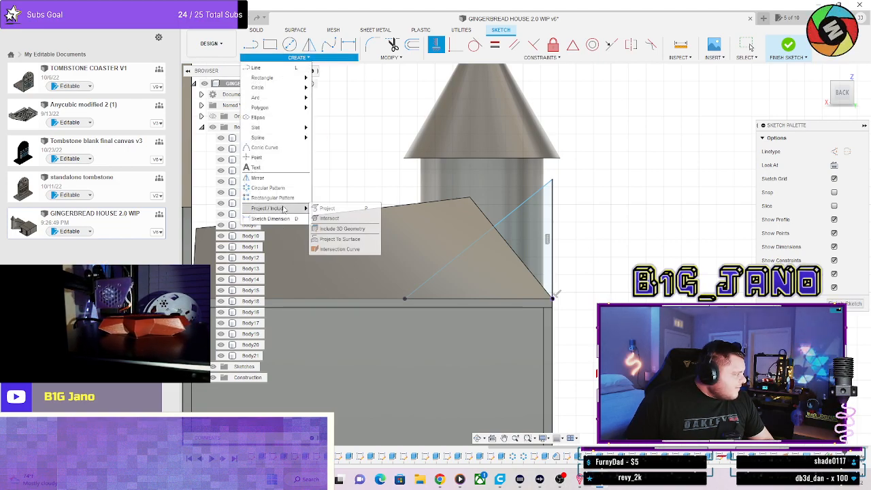
{"action": "left_click", "coordinate": [327, 208]}
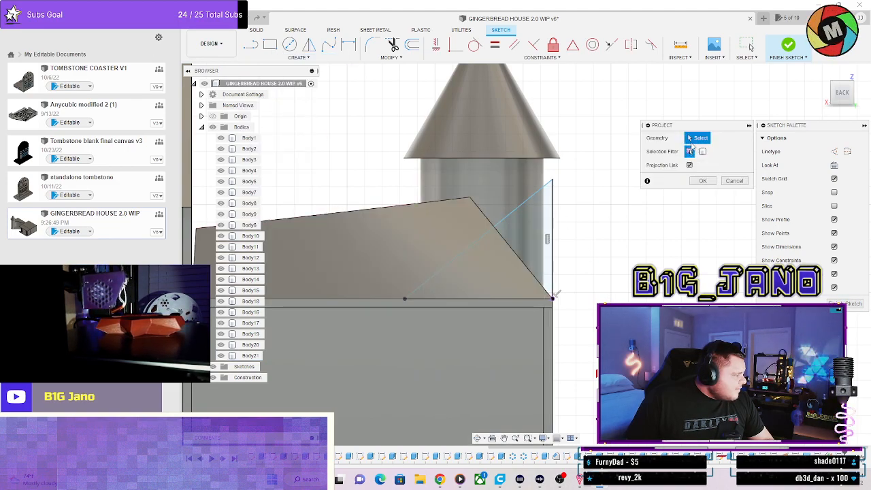
{"action": "left_click", "coordinate": [518, 185]}
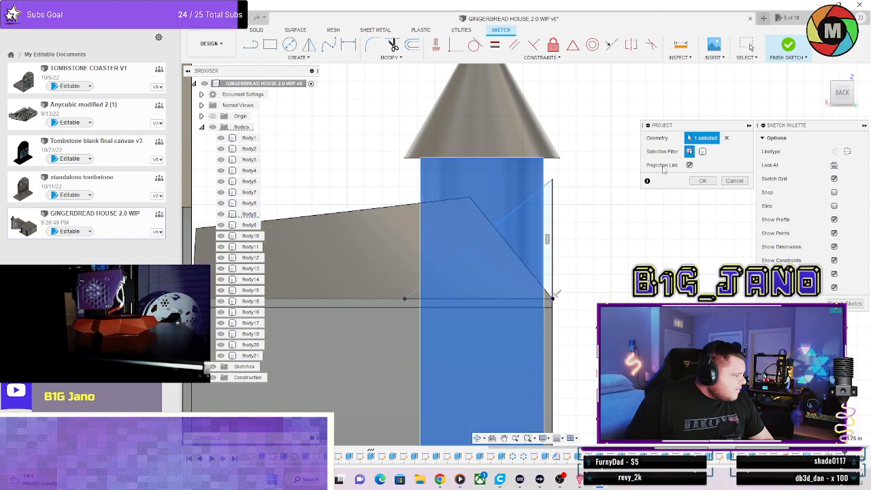
{"action": "middle_click_drag", "start_coordinate": [663, 170], "coordinate": [564, 206], "text": "shift"}
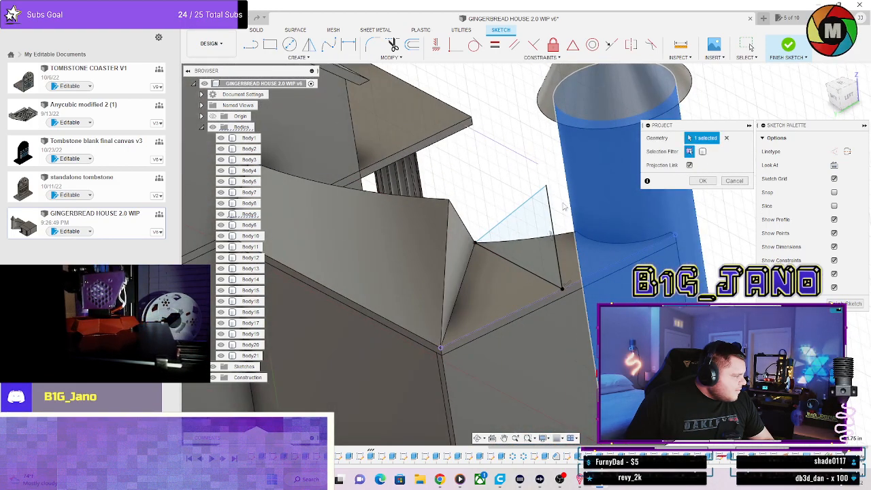
{"action": "left_click", "coordinate": [737, 181]}
{"action": "left_click", "coordinate": [297, 57]}
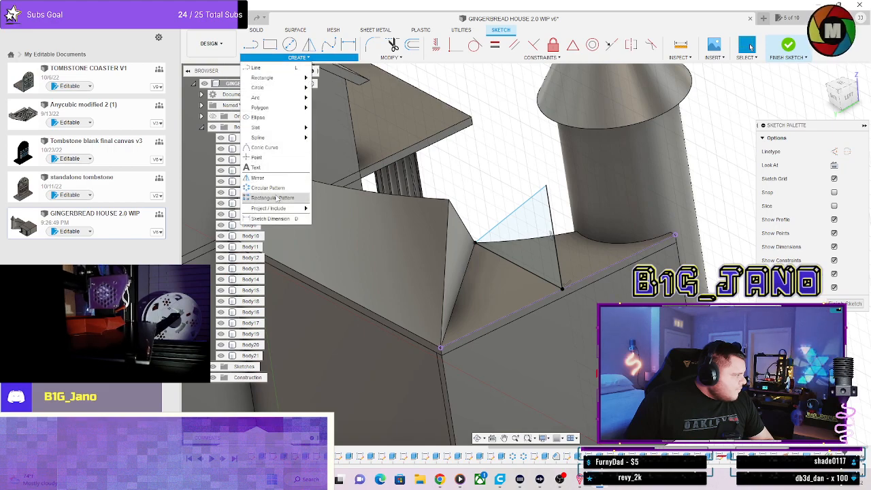
{"action": "mouse_move", "coordinate": [289, 211]}
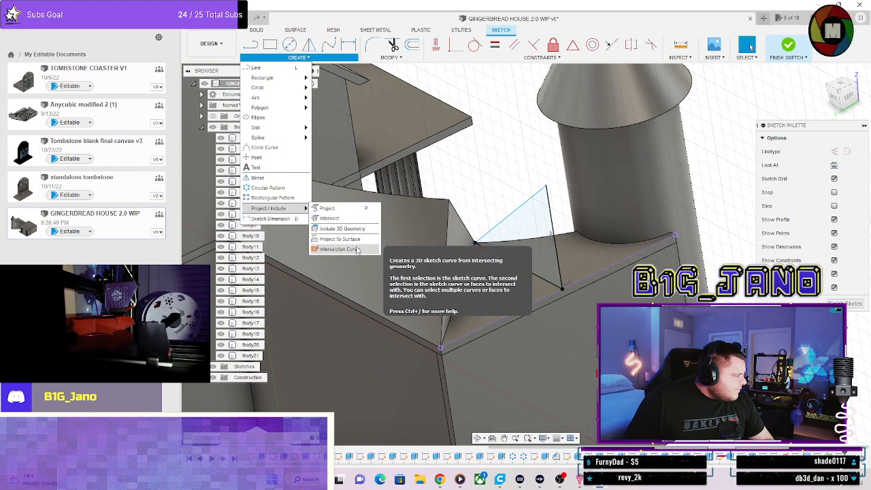
{"action": "left_click", "coordinate": [344, 239]}
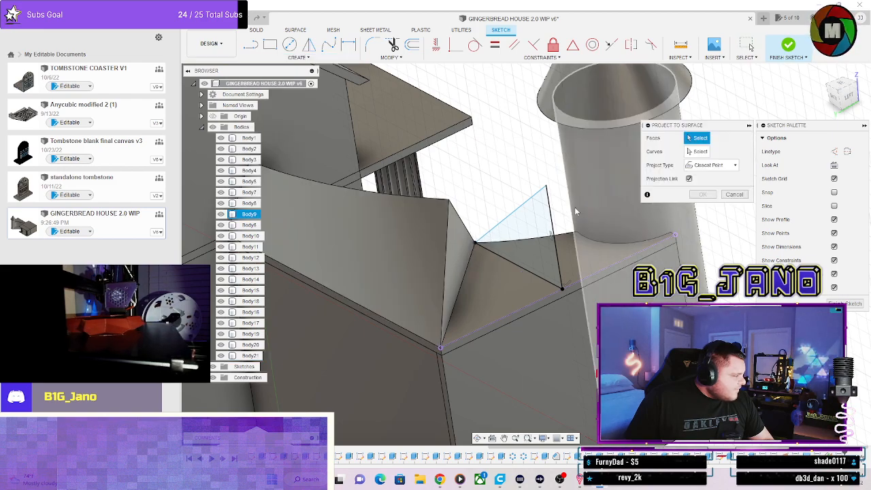
{"action": "left_click", "coordinate": [628, 157]}
{"action": "left_click", "coordinate": [706, 152]}
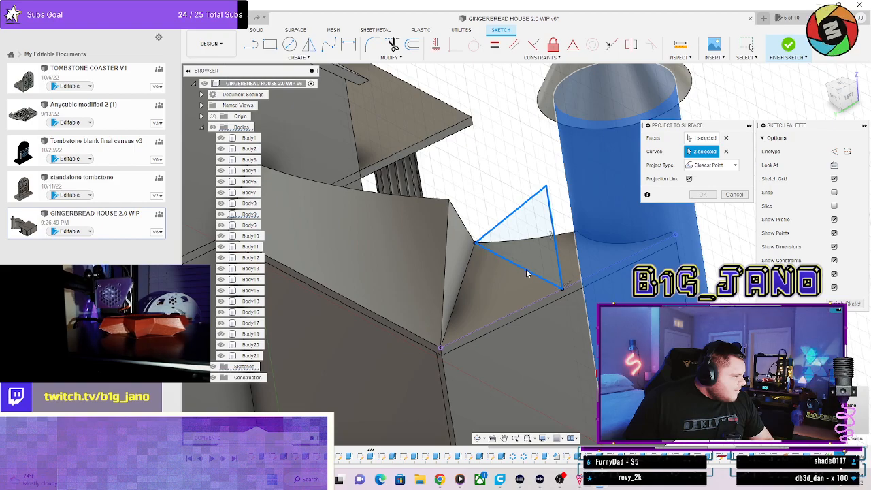
{"action": "left_click", "coordinate": [722, 165]}
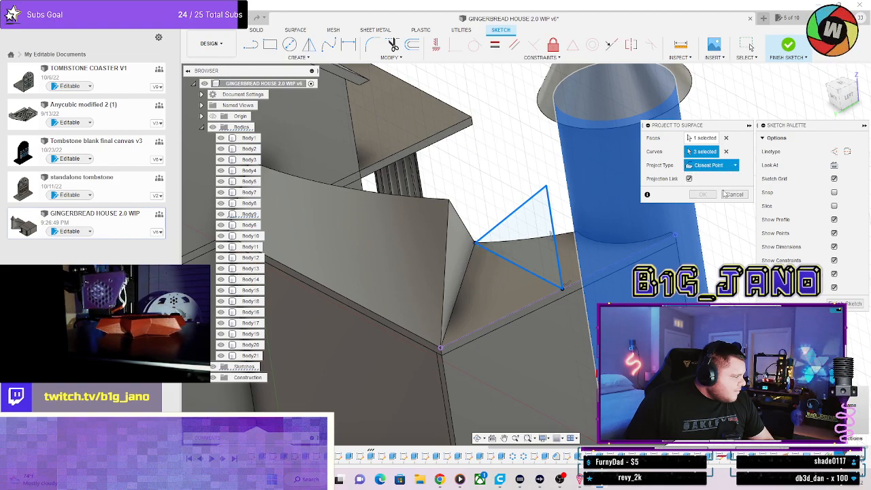
{"action": "left_click", "coordinate": [709, 187]}
{"action": "mouse_move", "coordinate": [695, 203]}
{"action": "middle_mouse_down", "text": "shift"}
{"action": "mouse_move", "coordinate": [596, 272]}
{"action": "mouse_move", "coordinate": [639, 243]}
{"action": "mouse_move", "coordinate": [630, 244]}
{"action": "mouse_move", "coordinate": [638, 259]}
{"action": "mouse_move", "coordinate": [533, 218]}
{"action": "mouse_move", "coordinate": [639, 225]}
{"action": "middle_mouse_up", "text": "shift"}
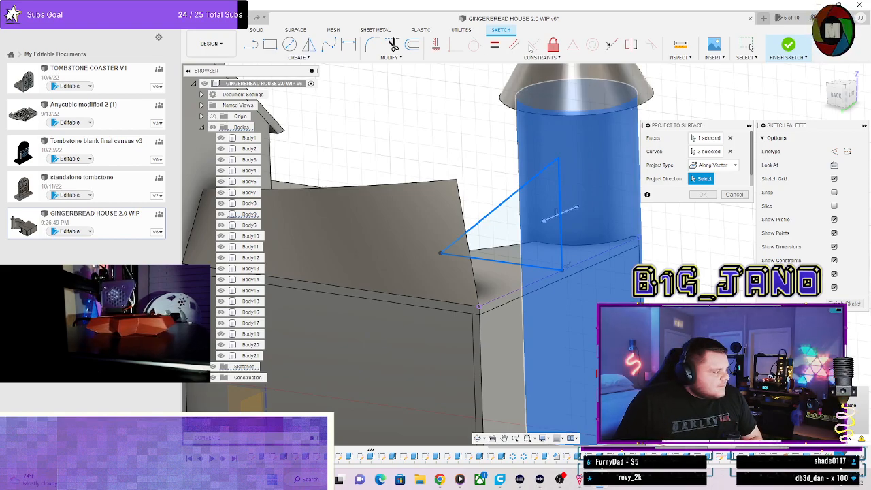
{"action": "middle_click_drag", "start_coordinate": [577, 207], "coordinate": [602, 231], "text": "shift"}
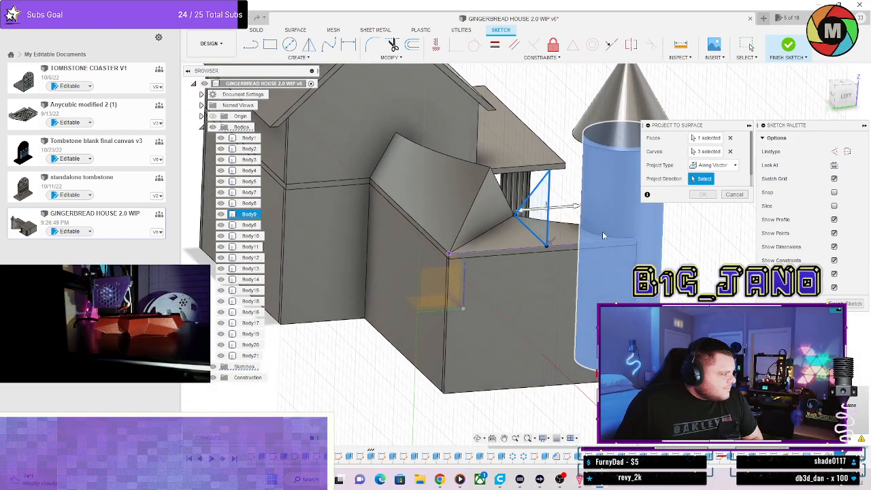
{"action": "left_click", "coordinate": [733, 195]}
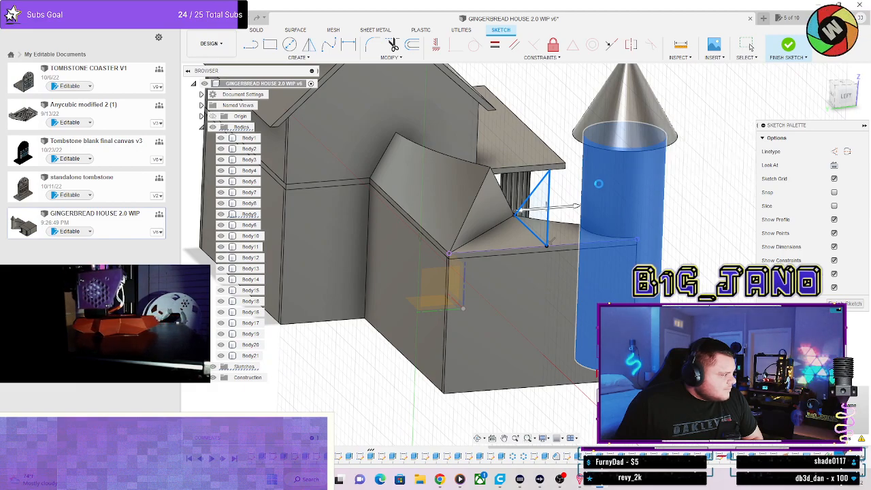
Try to make the sketched triangle's peak coincident with the wing roof's peak.
{"action": "mouse_move", "coordinate": [583, 194]}
{"action": "middle_mouse_down", "text": "shift"}
{"action": "mouse_move", "coordinate": [573, 200]}
{"action": "mouse_move", "coordinate": [578, 262]}
{"action": "mouse_move", "coordinate": [575, 201]}
{"action": "middle_mouse_up", "text": "shift"}
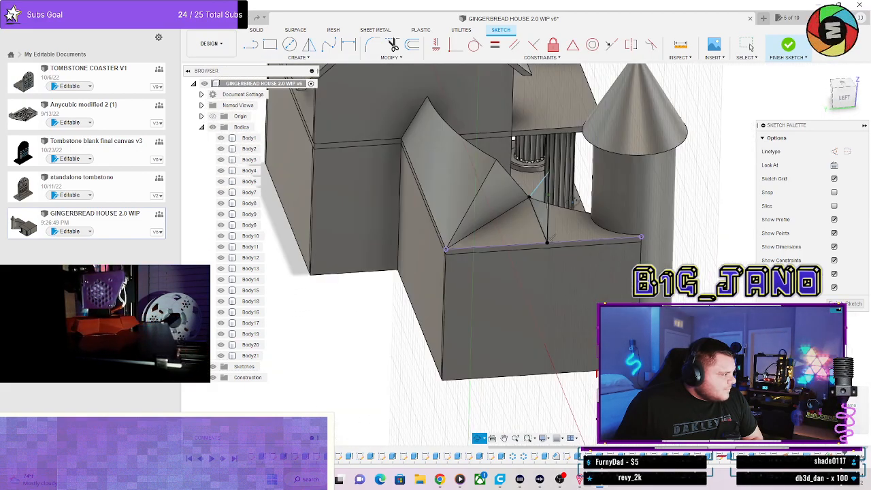
{"action": "middle_click_drag", "start_coordinate": [513, 139], "coordinate": [532, 196], "text": "shift"}
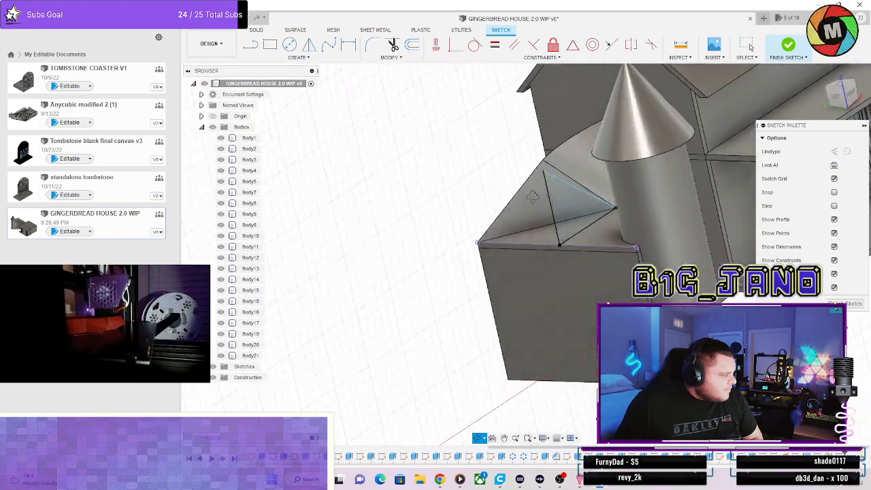
{"action": "scroll", "coordinate": [532, 197], "scroll_direction": "up", "scroll_amount": 8}
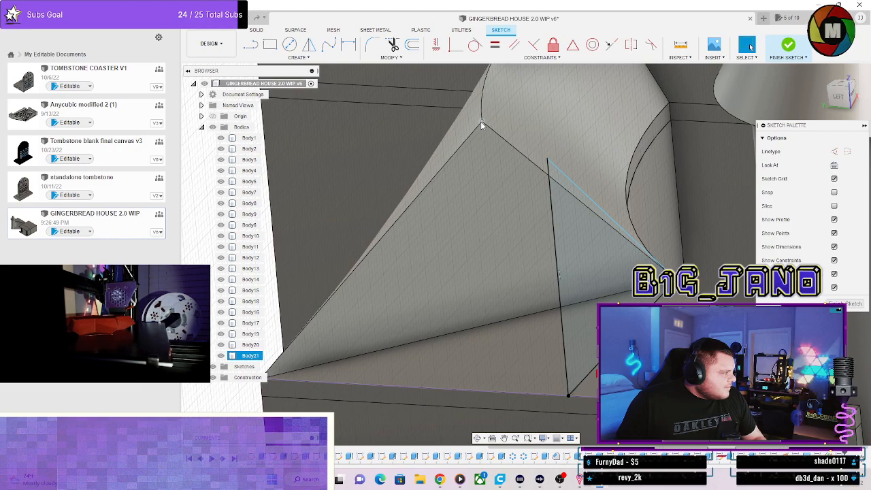
{"action": "left_click", "coordinate": [546, 159]}
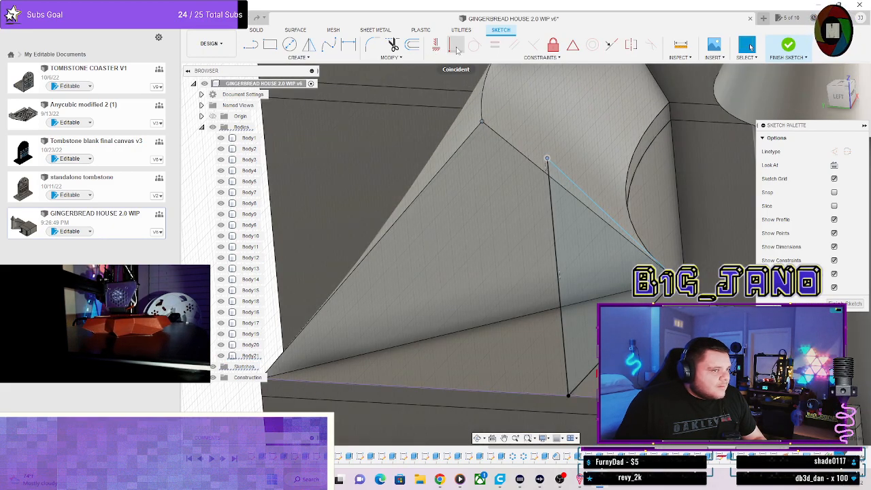
{"action": "left_click", "coordinate": [455, 46]}
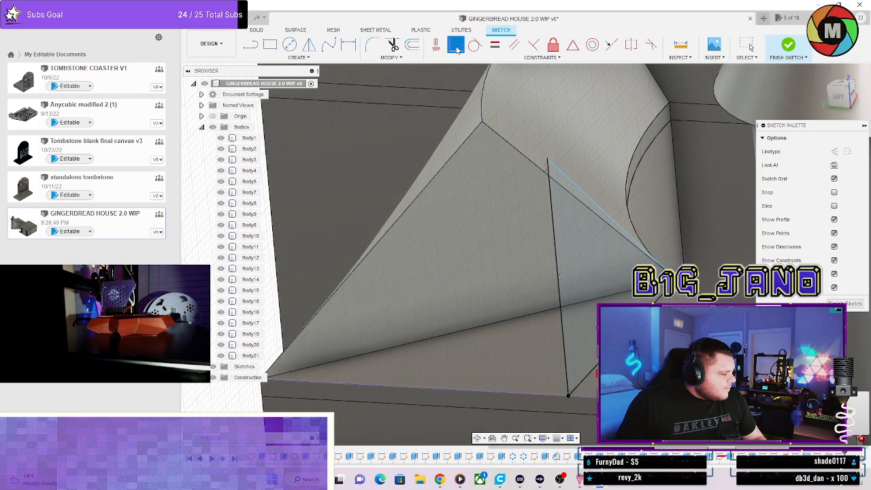
{"action": "key", "text": "Escape"}
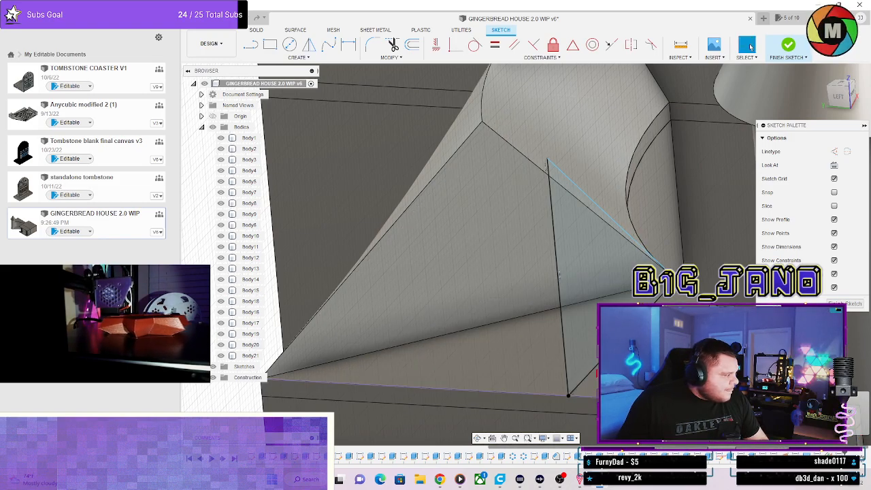
Undo the last constraint and reapply a Horizontal/Vertical constraint to the triangle's upright line.
{"action": "key", "text": "ctrl+z"}
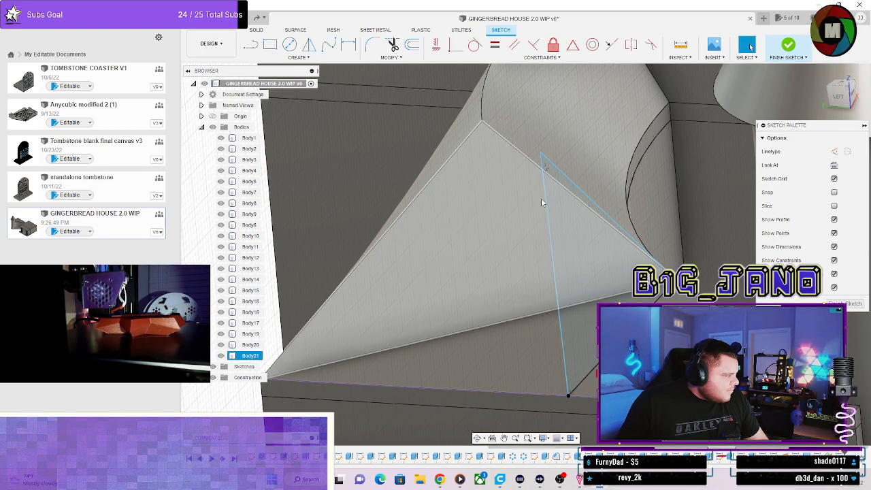
{"action": "left_click", "coordinate": [544, 199]}
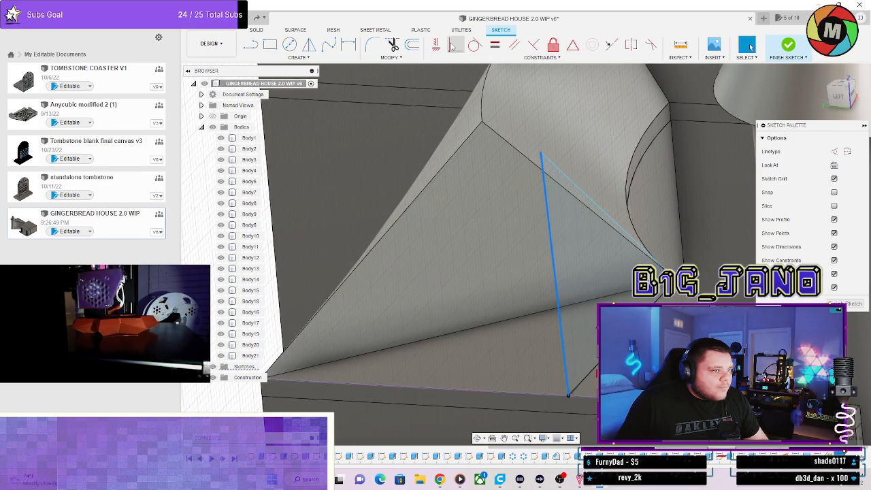
{"action": "left_click", "coordinate": [442, 46]}
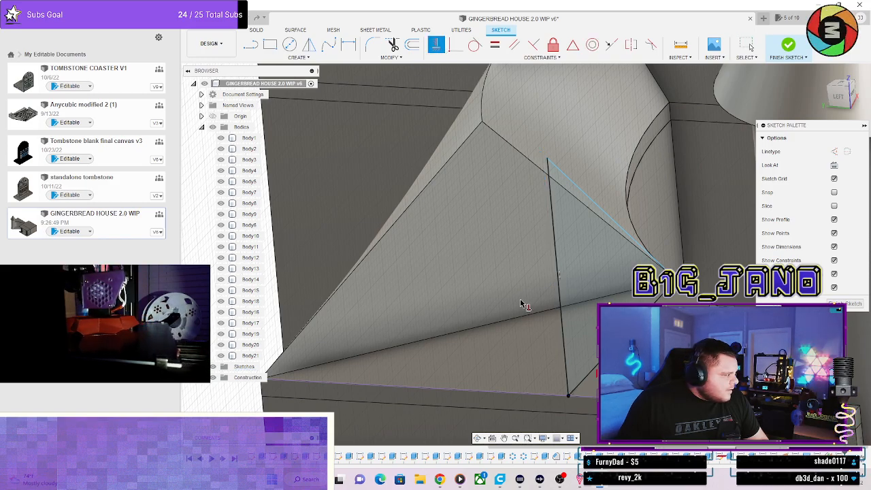
Measure the height from the wing roof's peak down to the flat face at the roof's base.
{"action": "middle_click_drag", "start_coordinate": [521, 304], "coordinate": [552, 236], "text": "shift"}
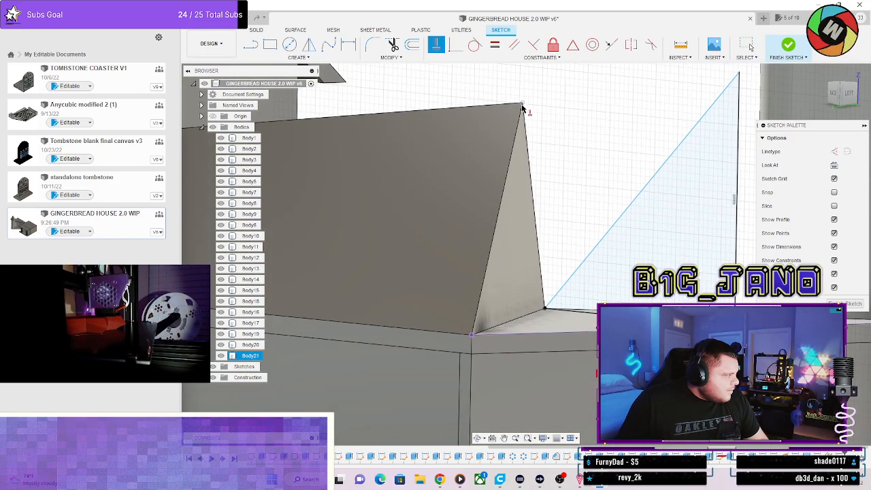
{"action": "left_click", "coordinate": [679, 46]}
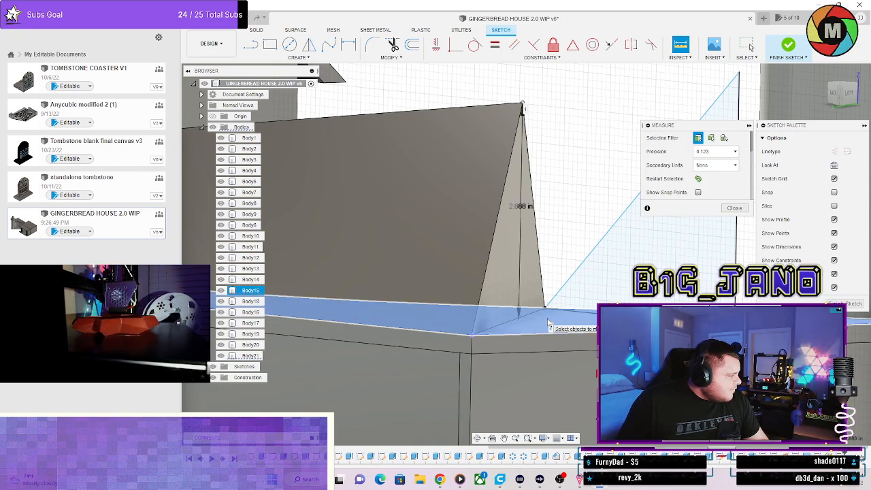
{"action": "scroll", "coordinate": [517, 213], "scroll_direction": "up", "scroll_amount": 5}
{"action": "scroll", "coordinate": [522, 218], "scroll_direction": "down", "scroll_amount": 7}
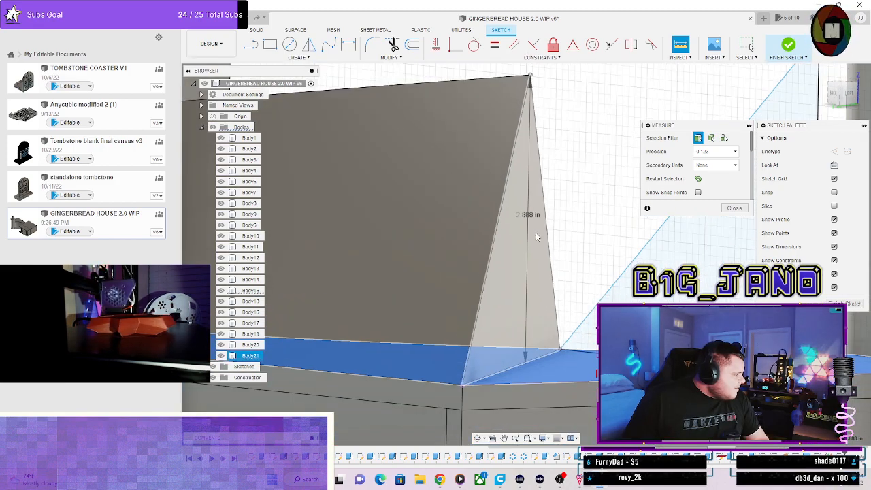
{"action": "key", "text": "Escape"}
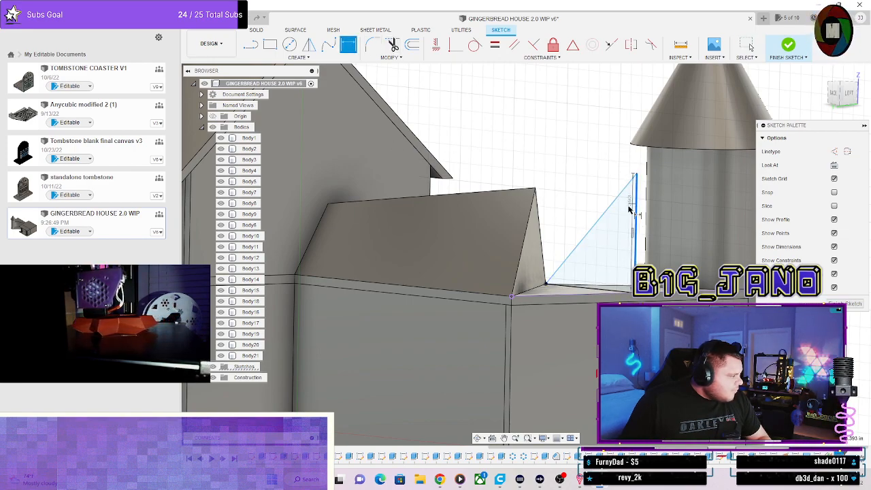
Set the sketched triangle's height to 2.888 in and finish the sketch.
{"action": "type", "text": "2.888"}
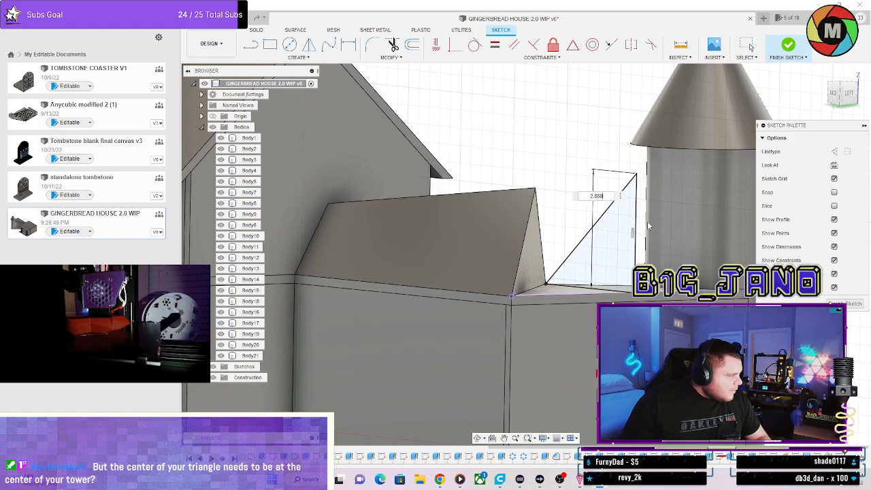
{"action": "key", "text": "Return"}
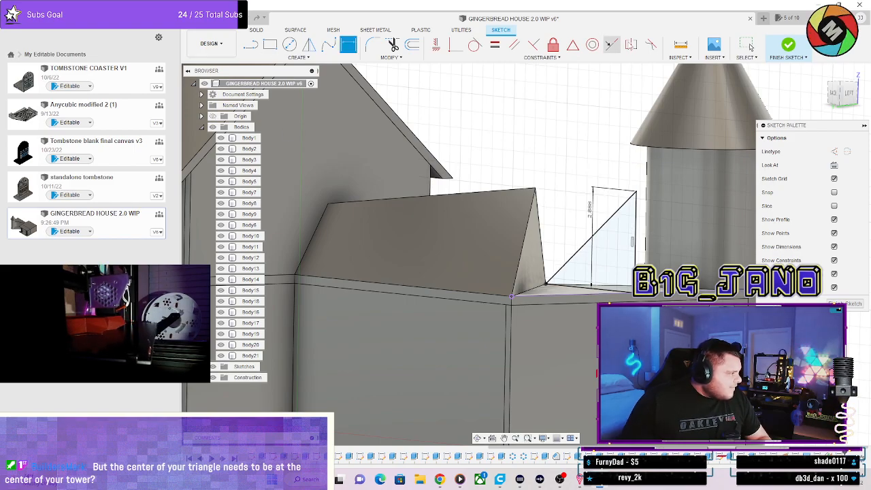
{"action": "left_click", "coordinate": [787, 46]}
{"action": "mouse_move", "coordinate": [653, 225]}
{"action": "middle_mouse_down", "text": "shift"}
{"action": "mouse_move", "coordinate": [681, 246]}
{"action": "mouse_move", "coordinate": [673, 255]}
{"action": "mouse_move", "coordinate": [689, 232]}
{"action": "mouse_move", "coordinate": [613, 261]}
{"action": "mouse_move", "coordinate": [648, 245]}
{"action": "mouse_move", "coordinate": [630, 253]}
{"action": "middle_mouse_up", "text": "shift"}
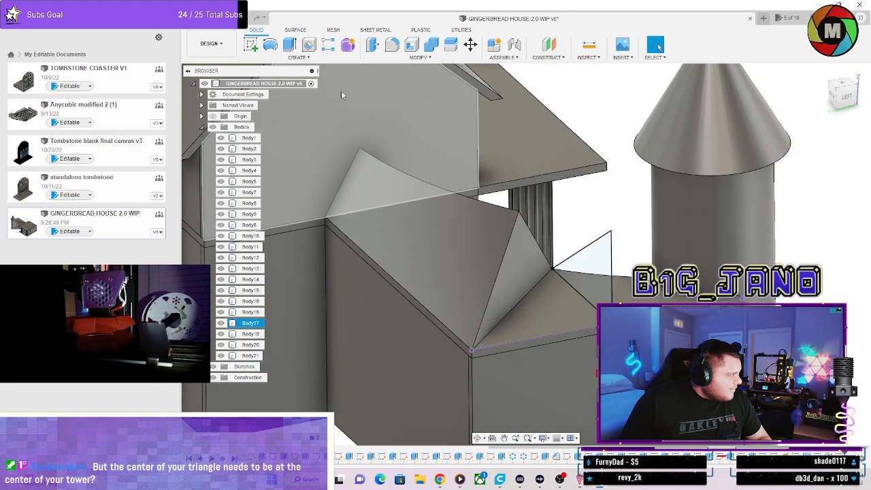
Try to loft from the wing roof's triangular end face to the sketched triangle beside the round tower.
{"action": "left_click", "coordinate": [285, 61]}
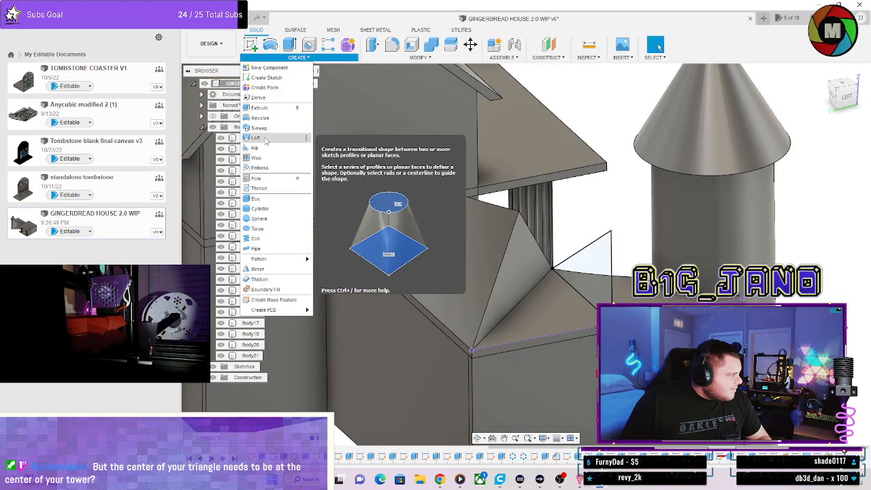
{"action": "left_click", "coordinate": [269, 142]}
{"action": "left_click", "coordinate": [523, 279]}
{"action": "left_click", "coordinate": [583, 261]}
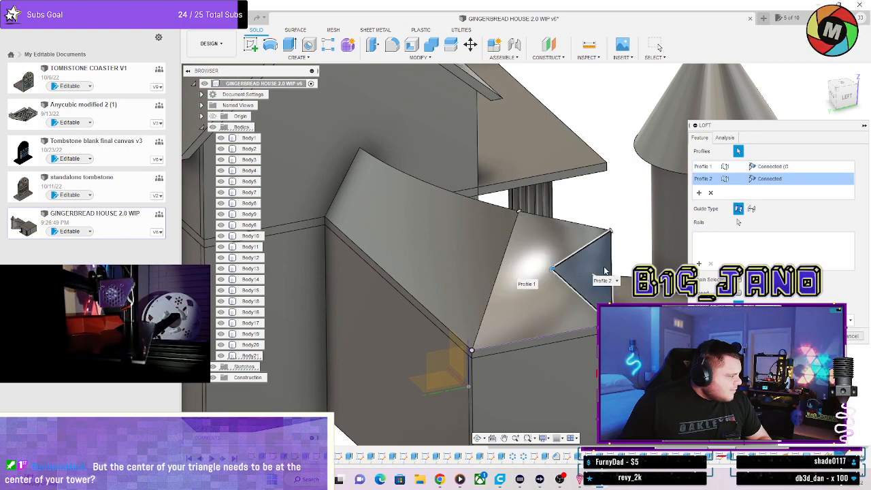
{"action": "middle_click_drag", "start_coordinate": [593, 272], "coordinate": [753, 204], "text": "shift"}
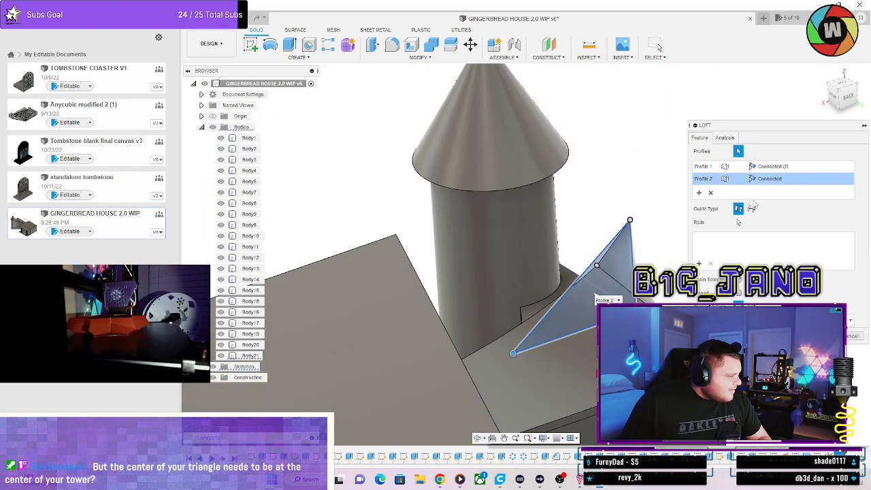
Try Curvature (G2) on the loft's first profile and Direction on its second, restoring Connected on both before leaving the Loft.
{"action": "left_click", "coordinate": [793, 166]}
{"action": "left_click", "coordinate": [773, 188]}
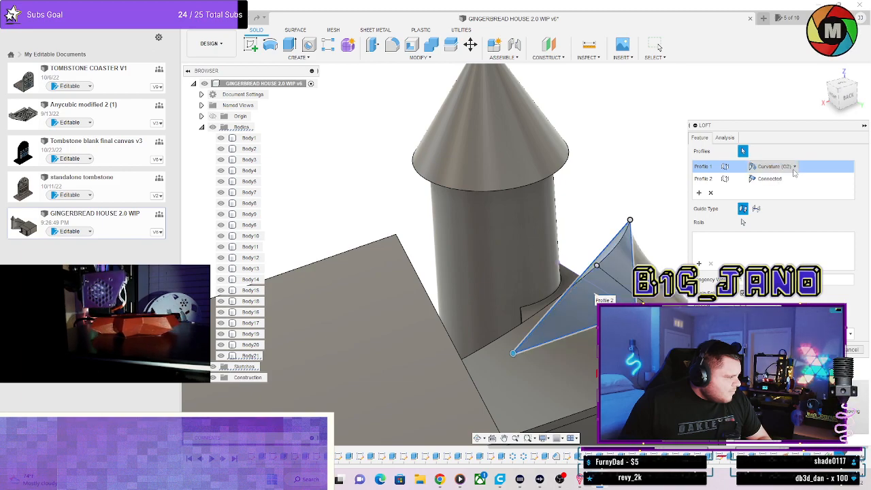
{"action": "left_click", "coordinate": [787, 179]}
{"action": "left_click", "coordinate": [789, 179]}
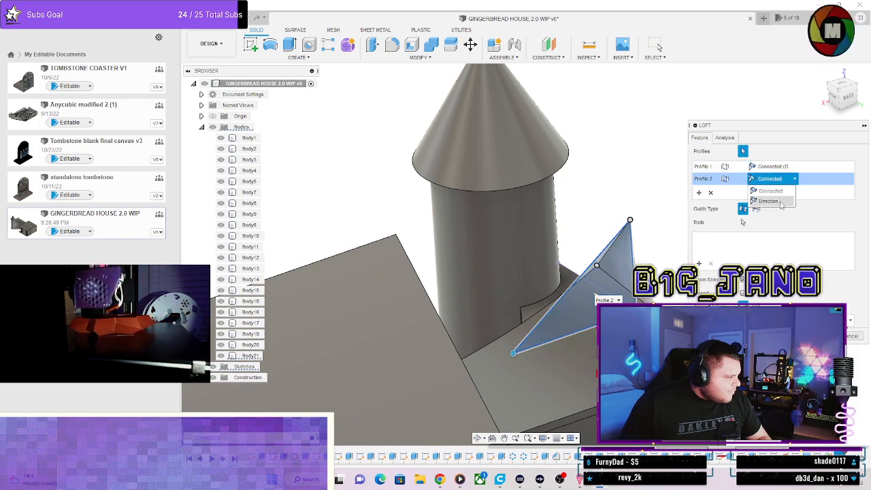
{"action": "left_click", "coordinate": [769, 200]}
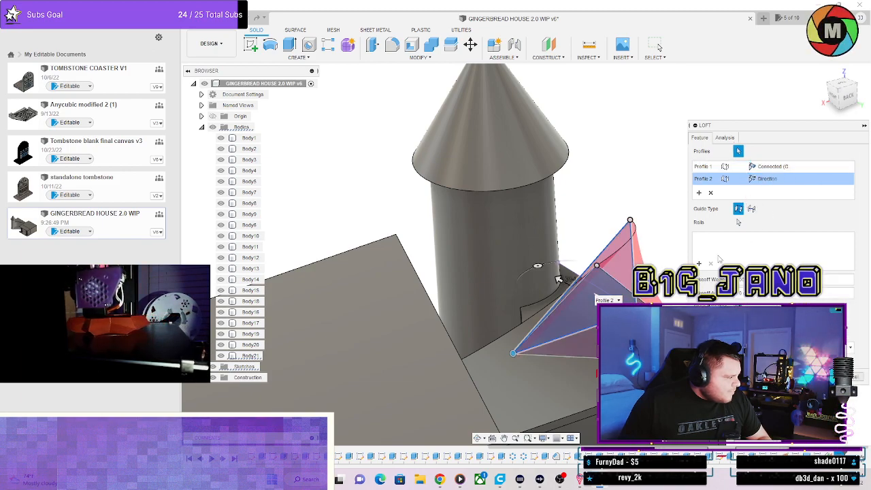
{"action": "left_click", "coordinate": [779, 179]}
{"action": "left_click", "coordinate": [769, 190]}
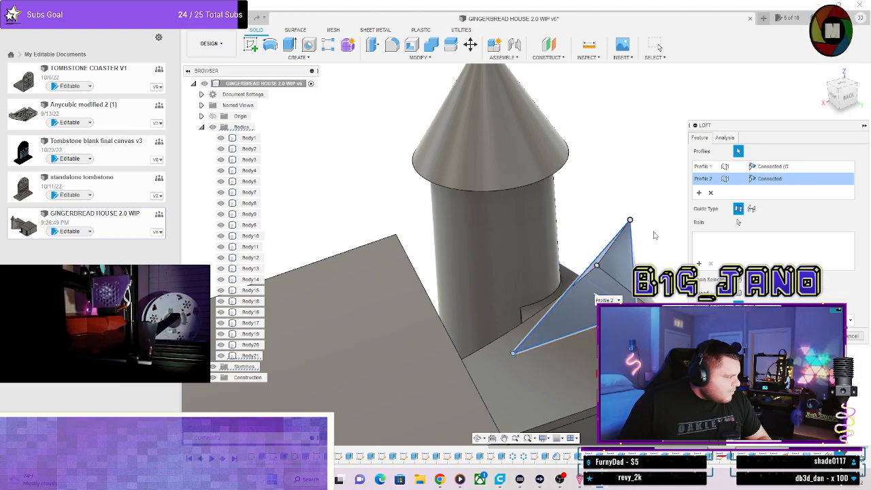
{"action": "middle_click_drag", "start_coordinate": [654, 236], "coordinate": [701, 286], "text": "shift"}
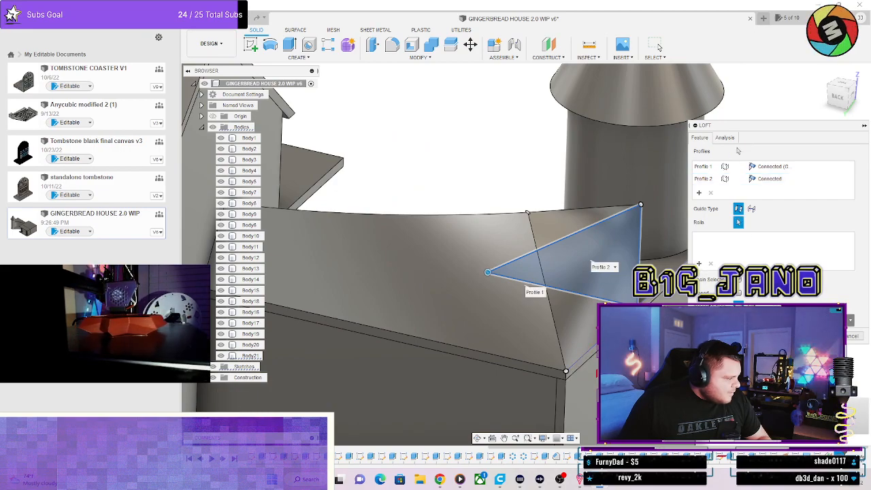
{"action": "mouse_move", "coordinate": [737, 151]}
{"action": "middle_mouse_down", "text": "shift"}
{"action": "mouse_move", "coordinate": [543, 323]}
{"action": "mouse_move", "coordinate": [564, 252]}
{"action": "mouse_move", "coordinate": [612, 292]}
{"action": "mouse_move", "coordinate": [650, 357]}
{"action": "mouse_move", "coordinate": [737, 151]}
{"action": "middle_mouse_up", "text": "shift"}
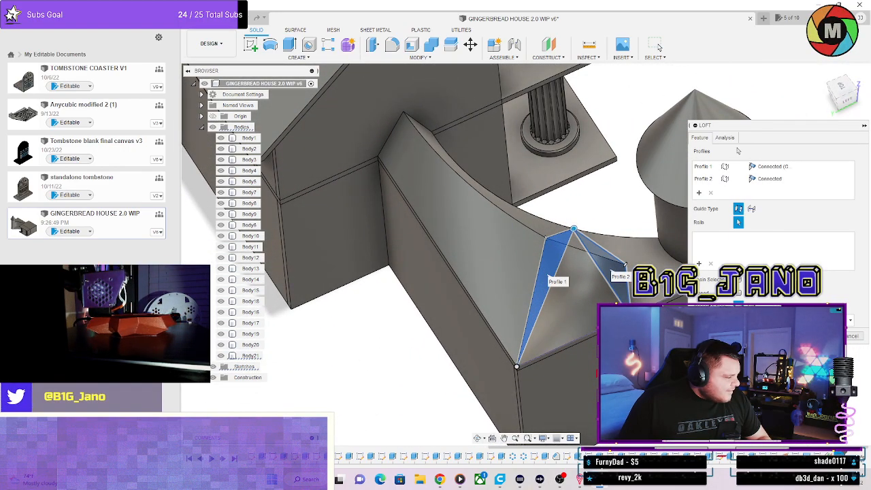
{"action": "key", "text": "Return"}
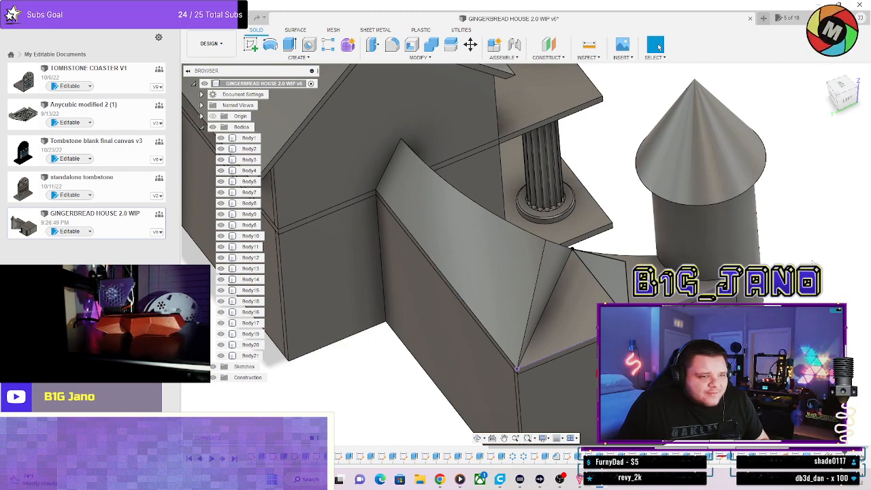
Undo the triangle sketch between the wing roof's end and the round tower.
{"action": "middle_click_drag", "start_coordinate": [769, 217], "coordinate": [508, 257], "text": "shift"}
{"action": "scroll", "coordinate": [744, 238], "scroll_direction": "down", "scroll_amount": 3}
{"action": "scroll", "coordinate": [484, 255], "scroll_direction": "up", "scroll_amount": 5}
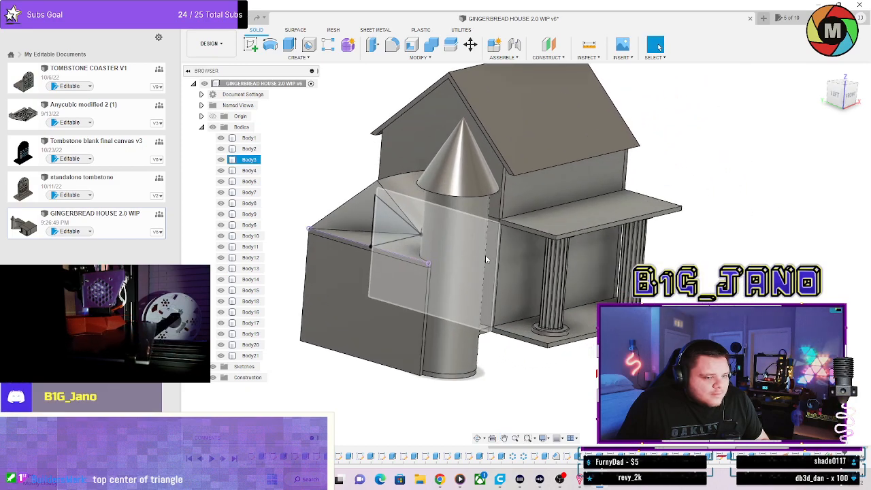
{"action": "mouse_move", "coordinate": [468, 287]}
{"action": "middle_mouse_down", "text": "shift"}
{"action": "mouse_move", "coordinate": [525, 292]}
{"action": "mouse_move", "coordinate": [524, 307]}
{"action": "mouse_move", "coordinate": [550, 300]}
{"action": "mouse_move", "coordinate": [420, 320]}
{"action": "mouse_move", "coordinate": [363, 293]}
{"action": "mouse_move", "coordinate": [363, 309]}
{"action": "mouse_move", "coordinate": [381, 322]}
{"action": "mouse_move", "coordinate": [339, 350]}
{"action": "middle_mouse_up", "text": "shift"}
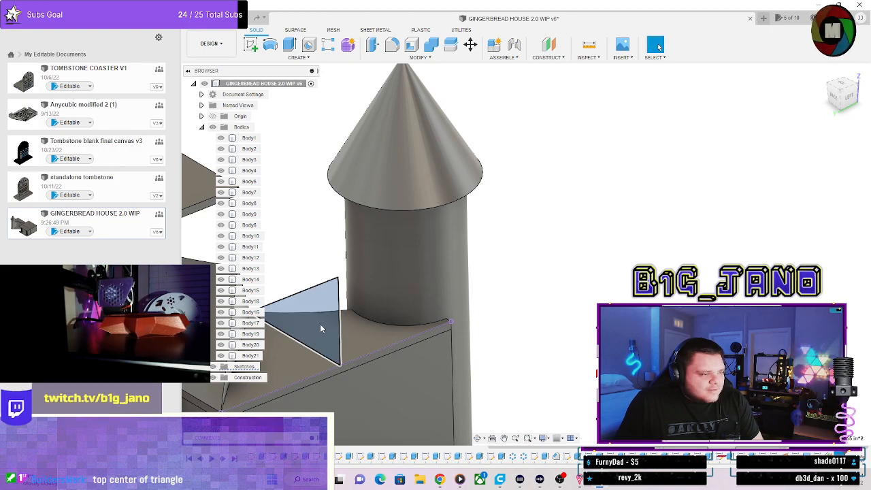
{"action": "middle_click_drag", "start_coordinate": [367, 301], "coordinate": [595, 205]}
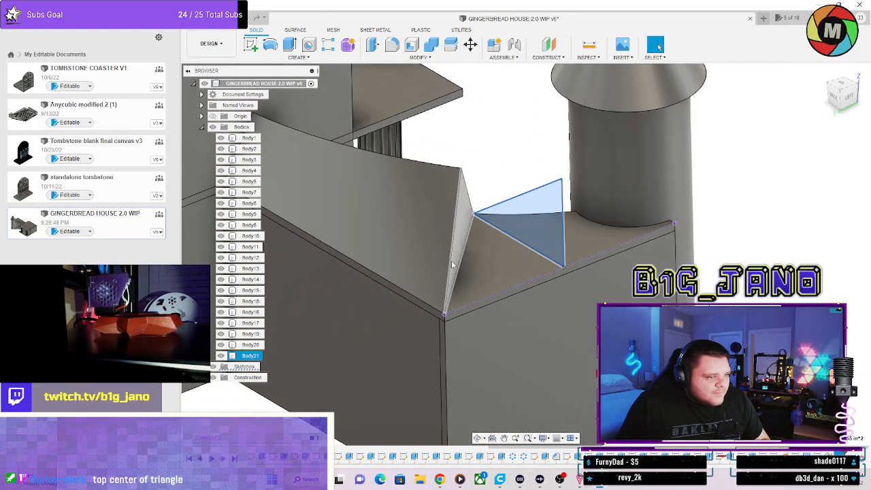
{"action": "middle_click_drag", "start_coordinate": [453, 266], "coordinate": [422, 283], "text": "shift"}
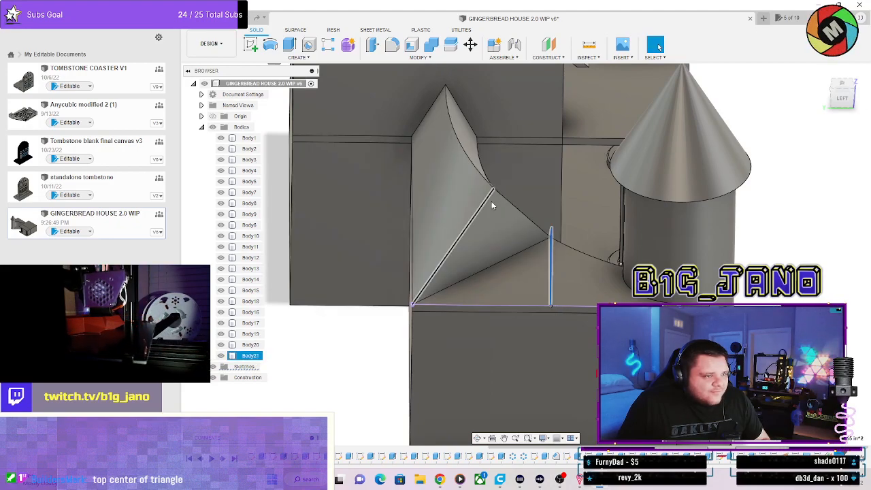
{"action": "middle_click_drag", "start_coordinate": [502, 195], "coordinate": [564, 306], "text": "shift"}
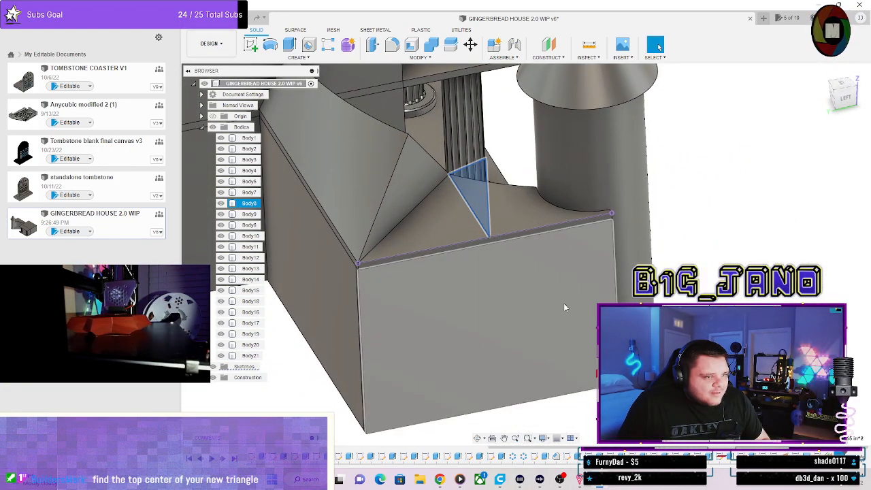
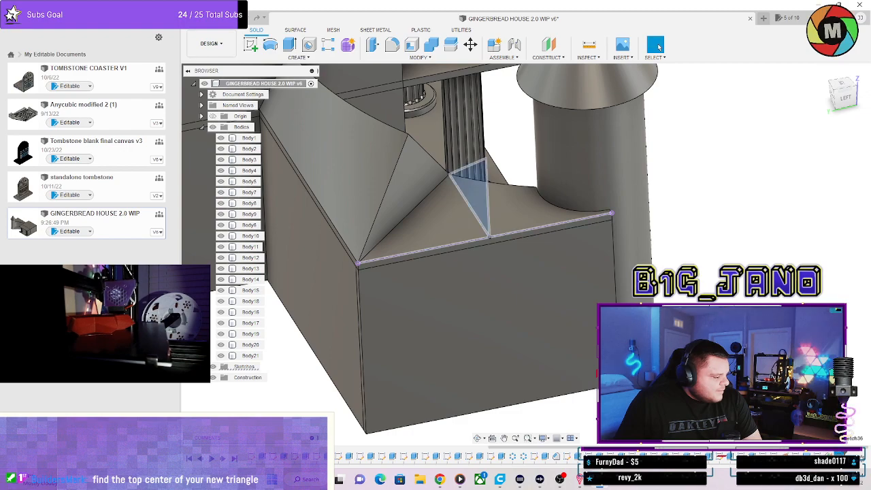
{"action": "key", "text": "ctrl+z"}
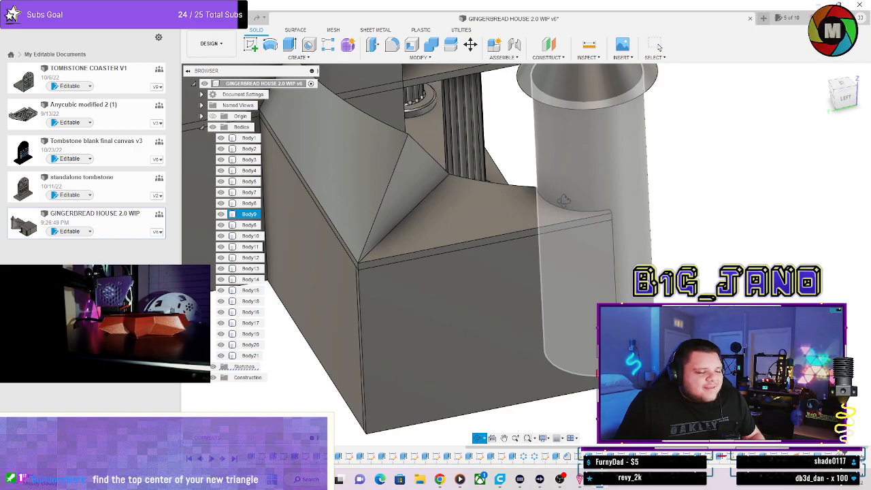
Examine the wing's flat top face and the wall corner where it meets the round tower, including from the left view.
{"action": "middle_click_drag", "start_coordinate": [567, 203], "coordinate": [474, 337], "text": "shift"}
{"action": "scroll", "coordinate": [496, 329], "scroll_direction": "up", "scroll_amount": 4}
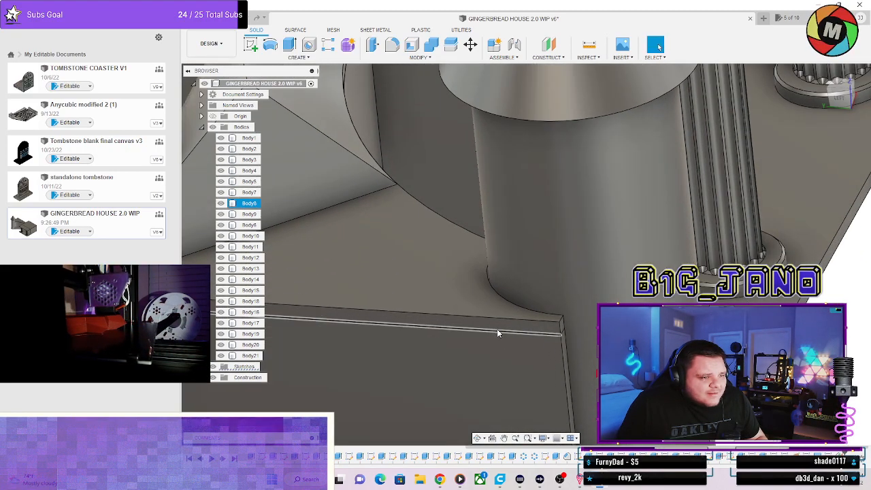
{"action": "scroll", "coordinate": [487, 326], "scroll_direction": "down", "scroll_amount": 4}
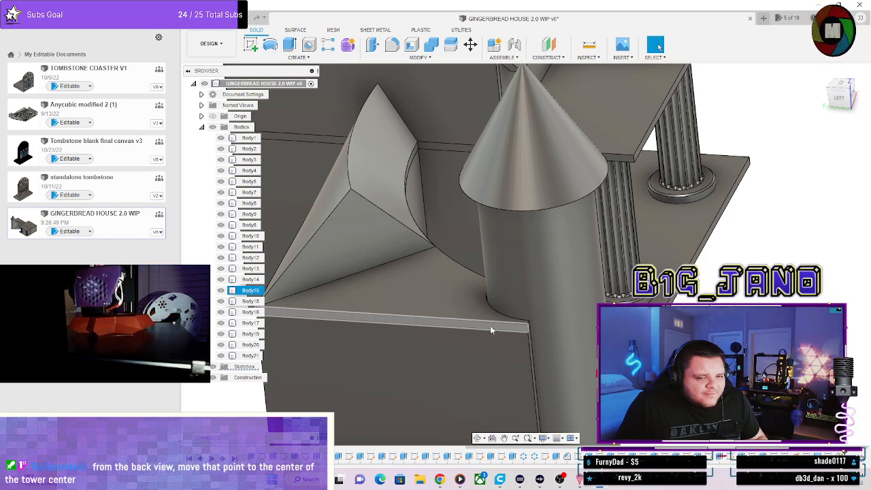
{"action": "scroll", "coordinate": [489, 325], "scroll_direction": "down", "scroll_amount": 3}
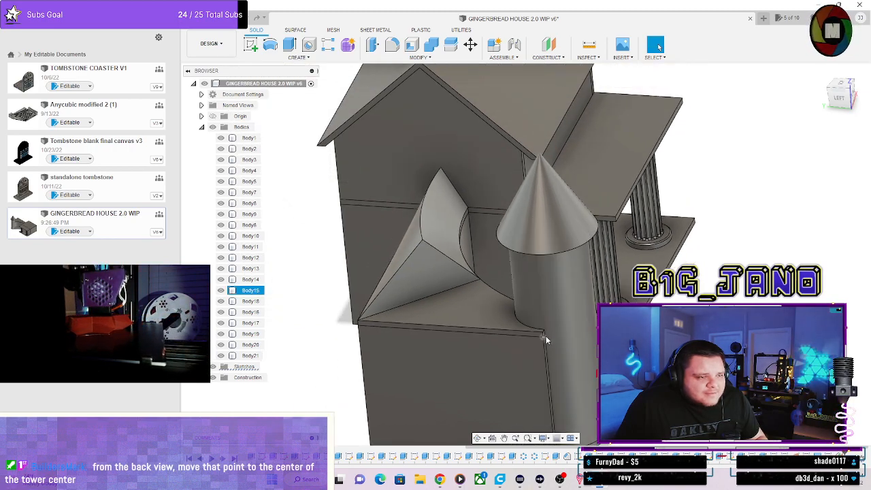
{"action": "scroll", "coordinate": [541, 338], "scroll_direction": "up", "scroll_amount": 3}
{"action": "scroll", "coordinate": [541, 339], "scroll_direction": "up", "scroll_amount": 2}
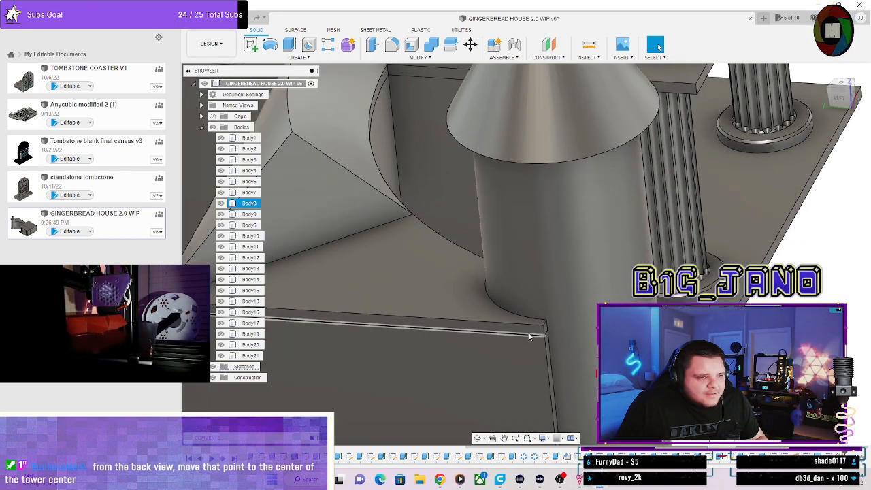
{"action": "middle_click_drag", "start_coordinate": [525, 331], "coordinate": [569, 349], "text": "shift"}
{"action": "left_click", "coordinate": [478, 304]}
{"action": "scroll", "coordinate": [538, 357], "scroll_direction": "down", "scroll_amount": 2}
{"action": "left_click", "coordinate": [615, 283]}
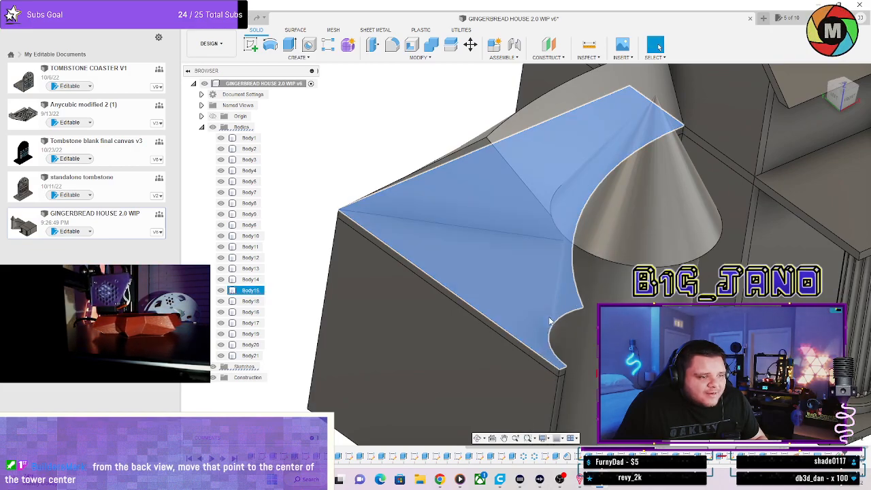
{"action": "middle_click_drag", "start_coordinate": [615, 283], "coordinate": [577, 331], "text": "shift"}
{"action": "left_click", "coordinate": [843, 106]}
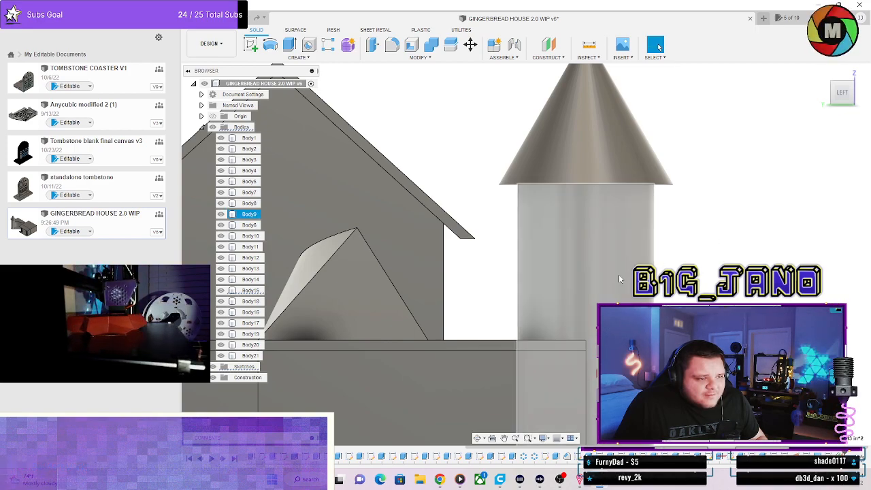
{"action": "middle_click_drag", "start_coordinate": [640, 202], "coordinate": [612, 252], "text": "shift"}
{"action": "scroll", "coordinate": [612, 252], "scroll_direction": "down", "scroll_amount": 2}
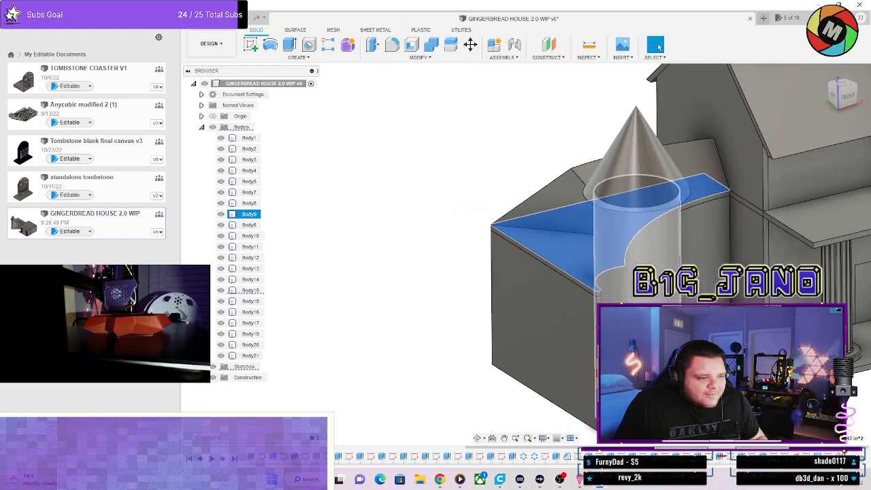
Start a sketch on the small upper end face of the wing's wall corner beside the round tower.
{"action": "left_click", "coordinate": [847, 97]}
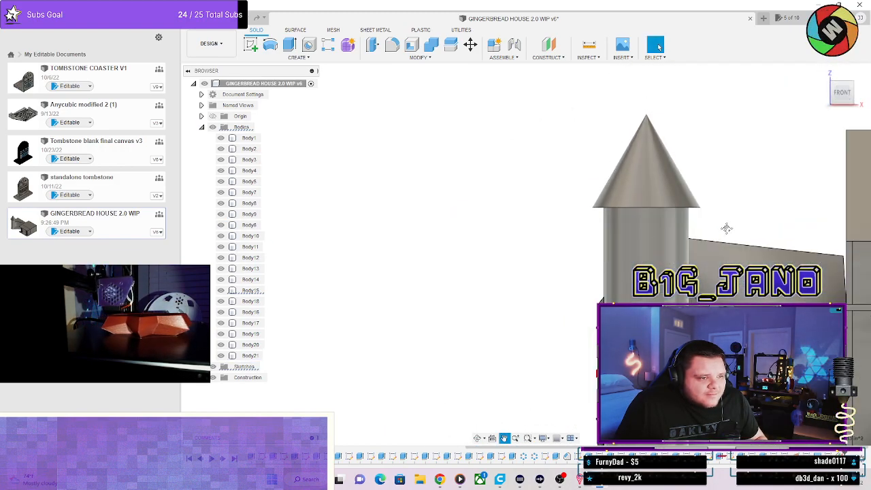
{"action": "middle_click_drag", "start_coordinate": [470, 258], "coordinate": [400, 290], "text": "shift"}
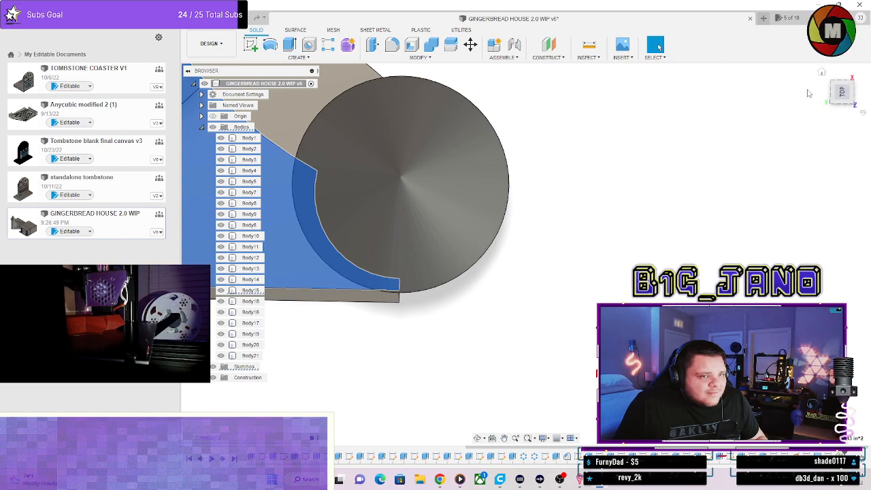
{"action": "middle_click_drag", "start_coordinate": [781, 158], "coordinate": [810, 114], "text": "shift"}
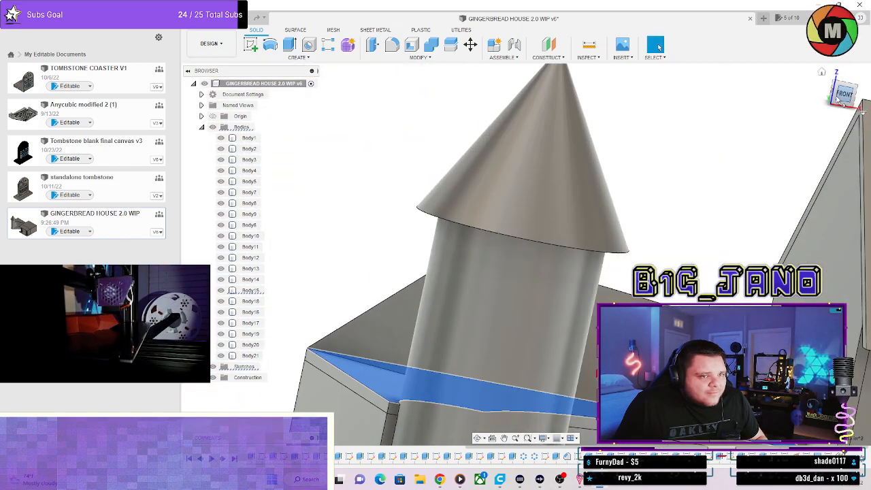
{"action": "scroll", "coordinate": [537, 300], "scroll_direction": "up", "scroll_amount": 10}
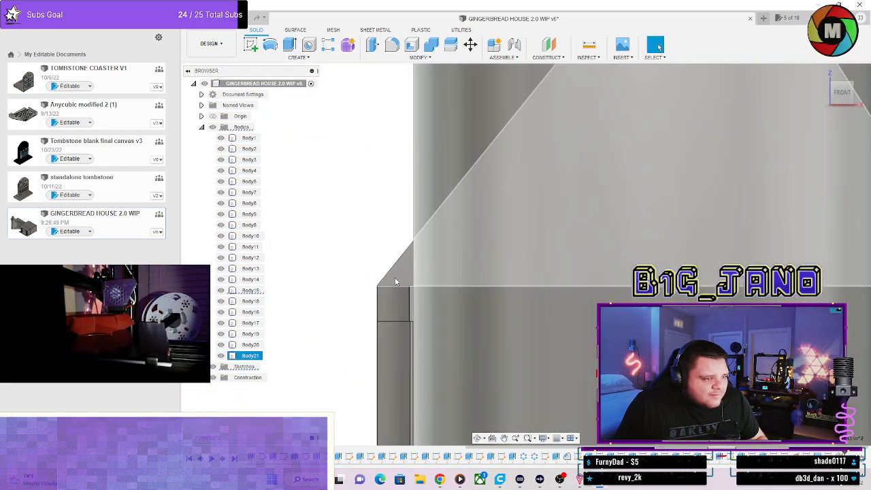
{"action": "scroll", "coordinate": [393, 292], "scroll_direction": "up", "scroll_amount": 3}
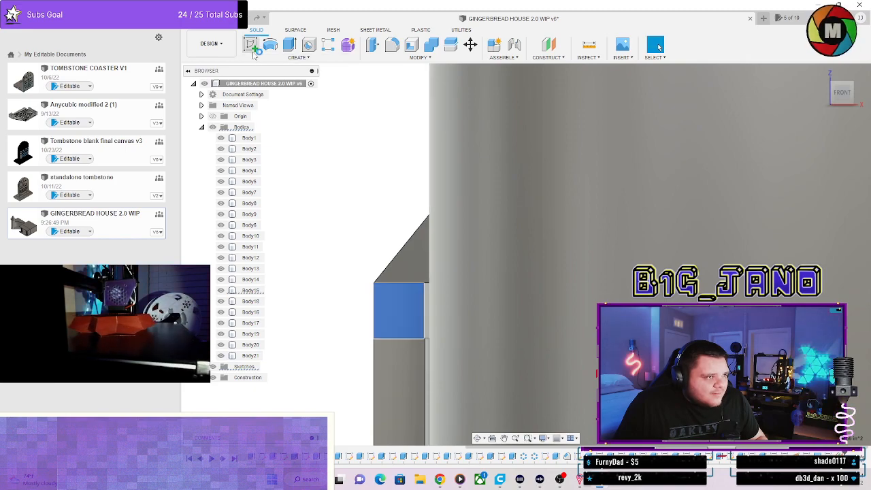
{"action": "left_click", "coordinate": [251, 46]}
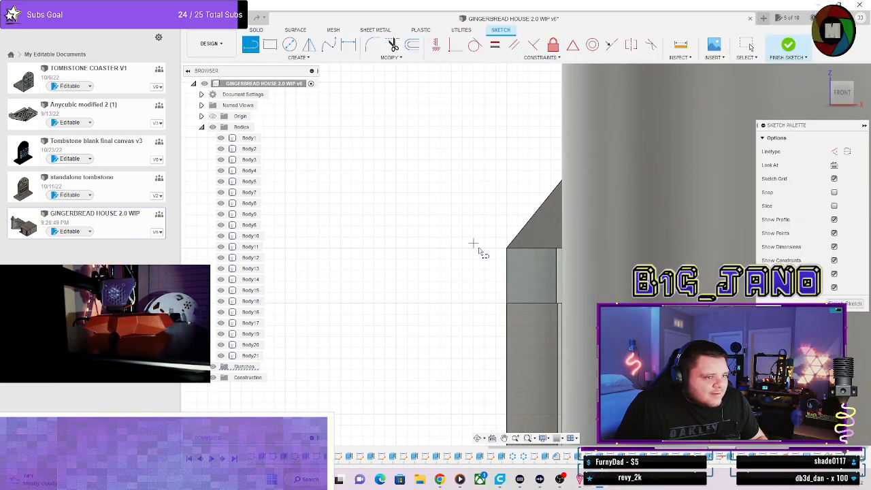
Draw a line from the wall corner's upper outer point to the peak of the wing roof's triangular end.
{"action": "scroll", "coordinate": [694, 225], "scroll_direction": "down", "scroll_amount": 4}
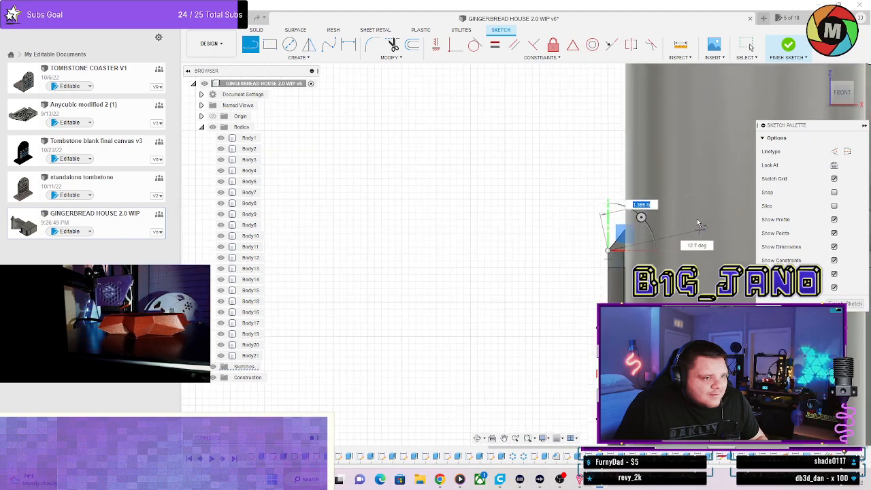
{"action": "middle_click_drag", "start_coordinate": [695, 199], "coordinate": [351, 212]}
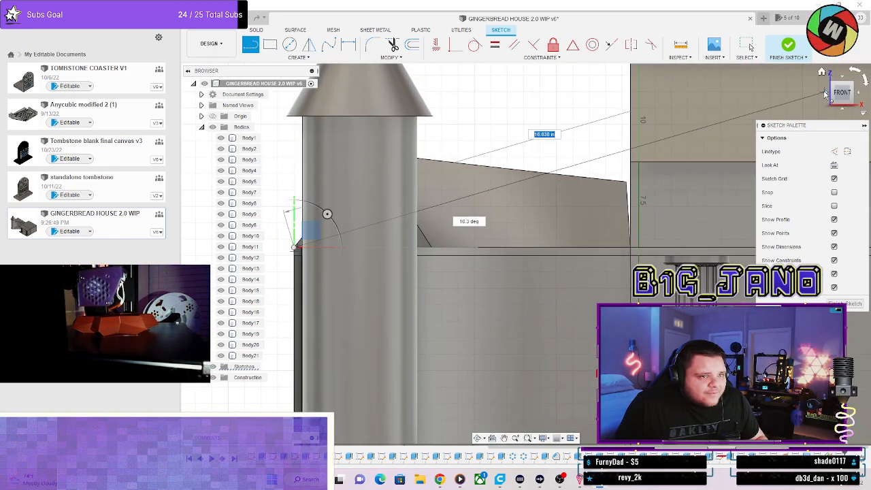
{"action": "left_click", "coordinate": [827, 94]}
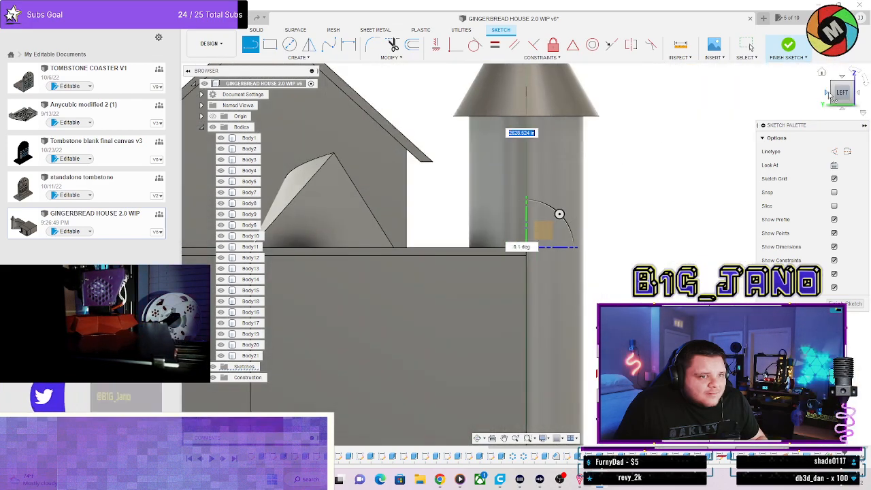
{"action": "left_click", "coordinate": [827, 94]}
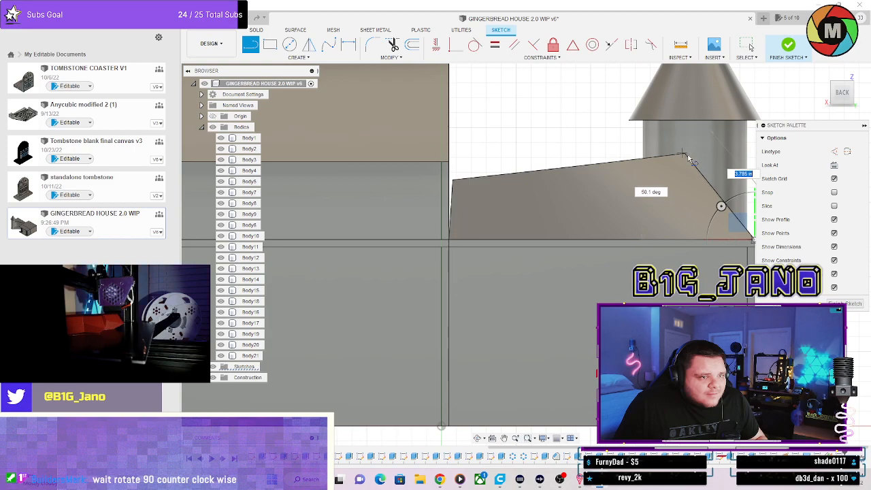
{"action": "scroll", "coordinate": [721, 157], "scroll_direction": "up", "scroll_amount": 2}
{"action": "mouse_move", "coordinate": [706, 153]}
{"action": "middle_mouse_down"}
{"action": "mouse_move", "coordinate": [466, 133]}
{"action": "mouse_move", "coordinate": [455, 175]}
{"action": "middle_mouse_up"}
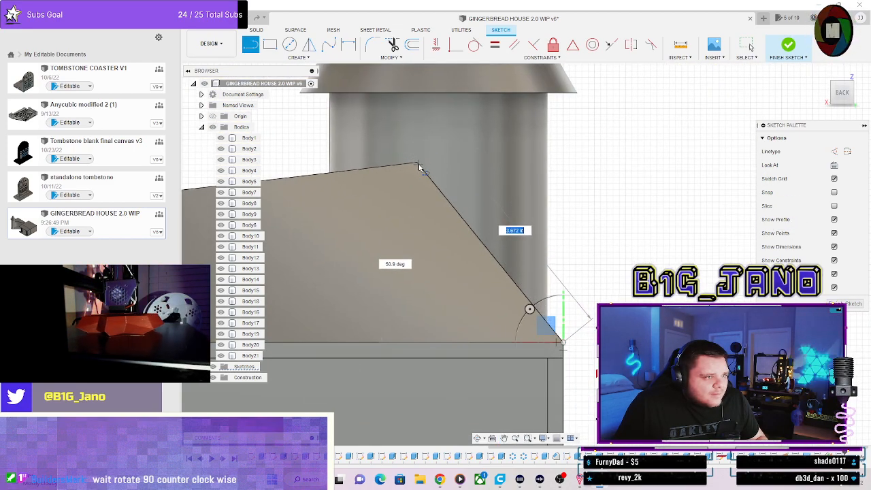
{"action": "mouse_move", "coordinate": [397, 160]}
{"action": "middle_mouse_down", "text": "shift"}
{"action": "mouse_move", "coordinate": [405, 198]}
{"action": "mouse_move", "coordinate": [406, 136]}
{"action": "middle_mouse_up", "text": "shift"}
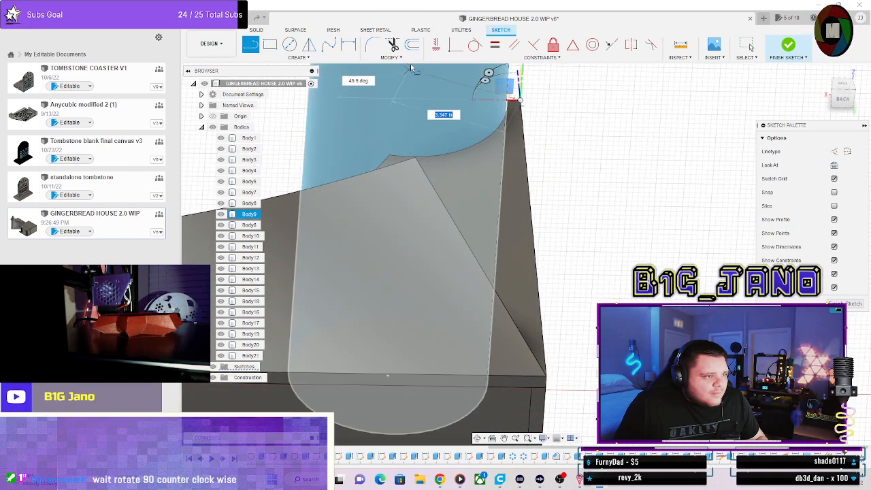
{"action": "mouse_move", "coordinate": [411, 67]}
{"action": "middle_mouse_down", "text": "shift"}
{"action": "mouse_move", "coordinate": [483, 123]}
{"action": "mouse_move", "coordinate": [462, 284]}
{"action": "middle_mouse_up", "text": "shift"}
{"action": "scroll", "coordinate": [443, 273], "scroll_direction": "up", "scroll_amount": 6}
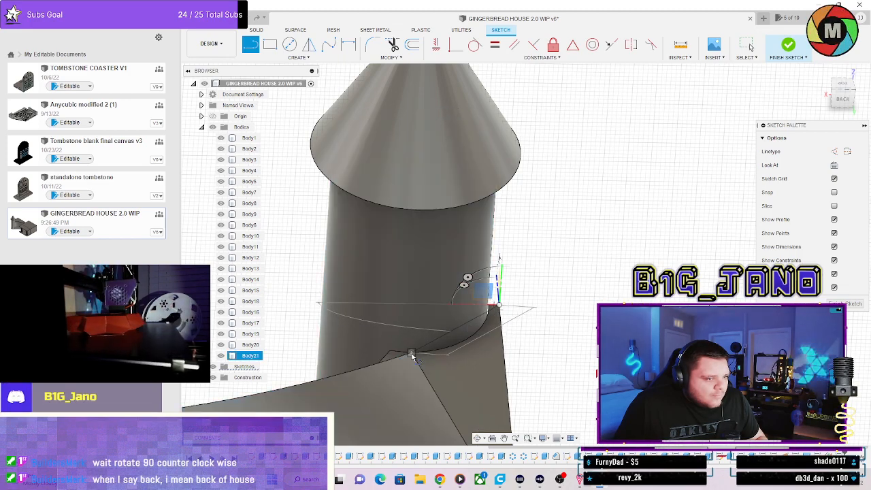
{"action": "middle_click_drag", "start_coordinate": [412, 356], "coordinate": [320, 333], "text": "shift"}
{"action": "scroll", "coordinate": [299, 306], "scroll_direction": "down", "scroll_amount": 3}
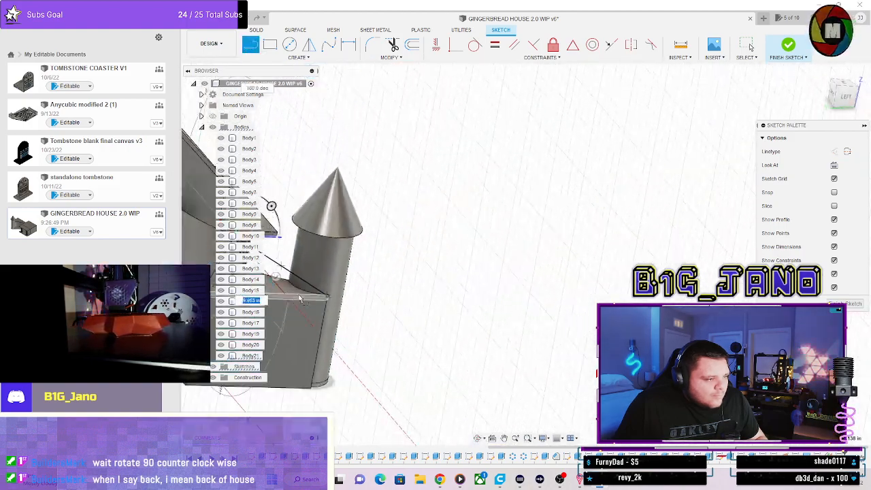
{"action": "scroll", "coordinate": [326, 279], "scroll_direction": "up", "scroll_amount": 6}
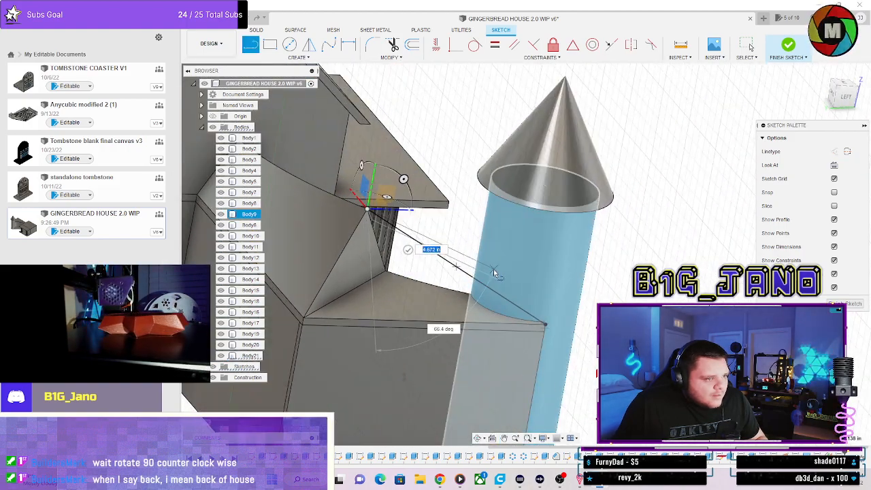
{"action": "scroll", "coordinate": [493, 272], "scroll_direction": "up", "scroll_amount": 2}
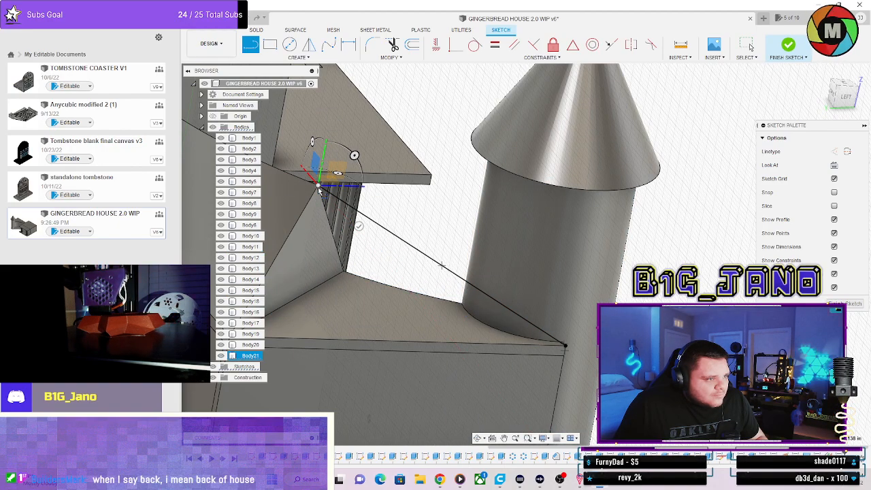
Draw a second line from the roof peak to the point where the flat top's inner edge meets the tower.
{"action": "left_click", "coordinate": [463, 304]}
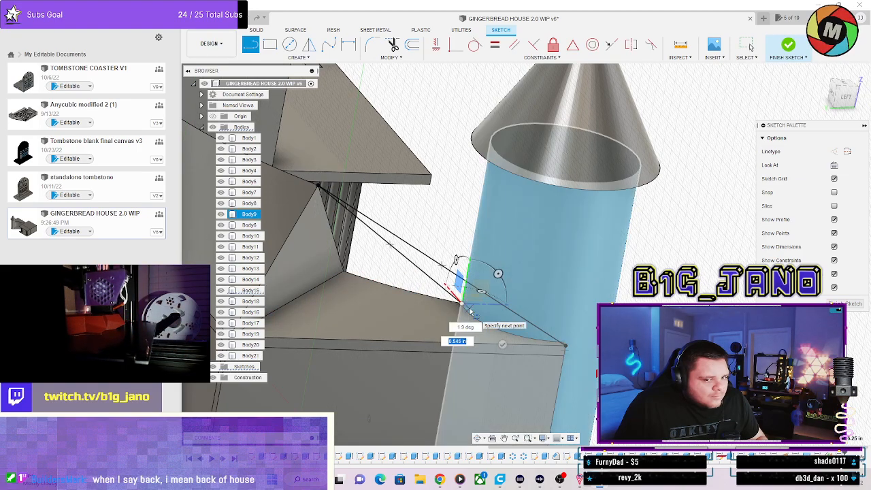
{"action": "key", "text": "Escape"}
{"action": "mouse_move", "coordinate": [422, 331]}
{"action": "middle_mouse_down", "text": "shift"}
{"action": "mouse_move", "coordinate": [447, 322]}
{"action": "mouse_move", "coordinate": [451, 373]}
{"action": "mouse_move", "coordinate": [442, 356]}
{"action": "mouse_move", "coordinate": [438, 372]}
{"action": "mouse_move", "coordinate": [428, 325]}
{"action": "mouse_move", "coordinate": [472, 331]}
{"action": "mouse_move", "coordinate": [397, 299]}
{"action": "mouse_move", "coordinate": [383, 348]}
{"action": "mouse_move", "coordinate": [422, 331]}
{"action": "mouse_move", "coordinate": [404, 354]}
{"action": "mouse_move", "coordinate": [379, 234]}
{"action": "mouse_move", "coordinate": [445, 281]}
{"action": "mouse_move", "coordinate": [460, 350]}
{"action": "mouse_move", "coordinate": [439, 300]}
{"action": "mouse_move", "coordinate": [410, 303]}
{"action": "mouse_move", "coordinate": [459, 282]}
{"action": "mouse_move", "coordinate": [440, 312]}
{"action": "mouse_move", "coordinate": [381, 266]}
{"action": "mouse_move", "coordinate": [408, 231]}
{"action": "middle_mouse_up", "text": "shift"}
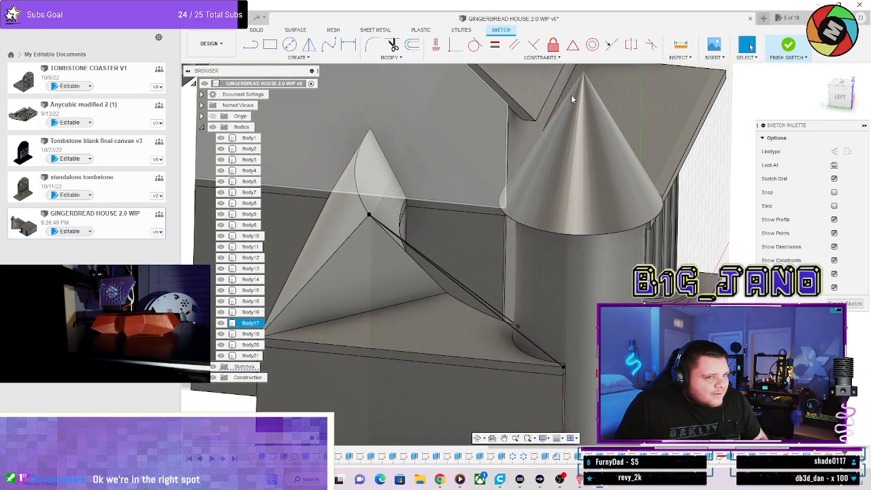
{"action": "left_click", "coordinate": [779, 46]}
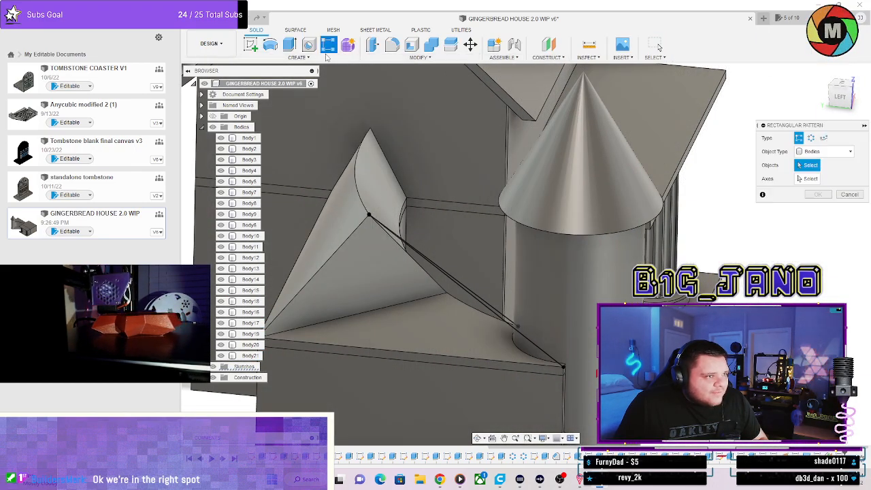
{"action": "left_click", "coordinate": [299, 57]}
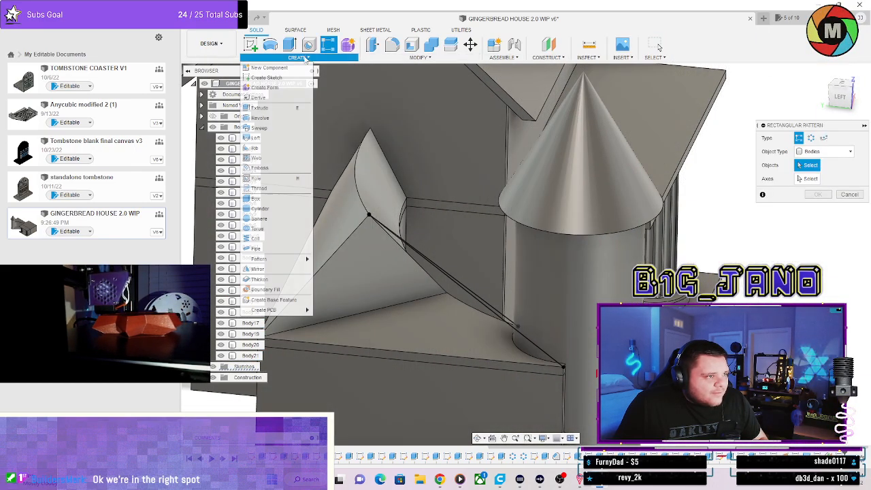
{"action": "left_click", "coordinate": [266, 138]}
{"action": "middle_click_drag", "start_coordinate": [374, 275], "coordinate": [517, 286], "text": "shift"}
{"action": "middle_click_drag", "start_coordinate": [470, 249], "coordinate": [621, 231], "text": "shift"}
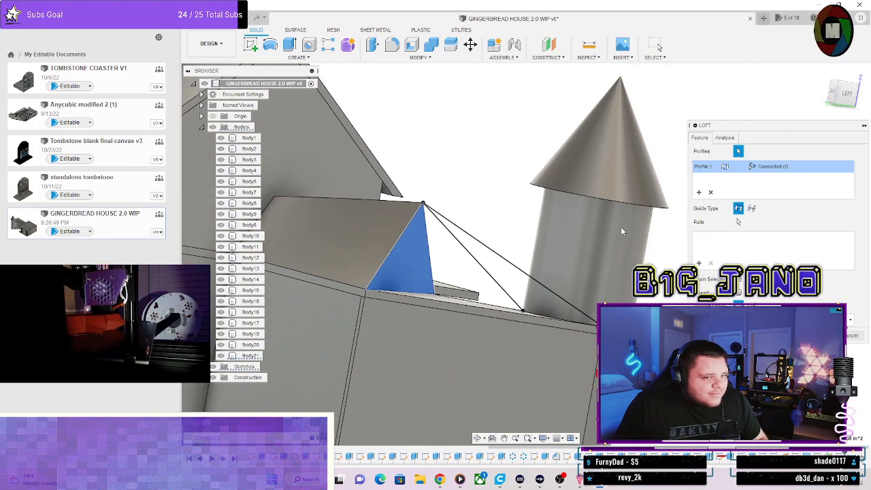
{"action": "left_click", "coordinate": [854, 337]}
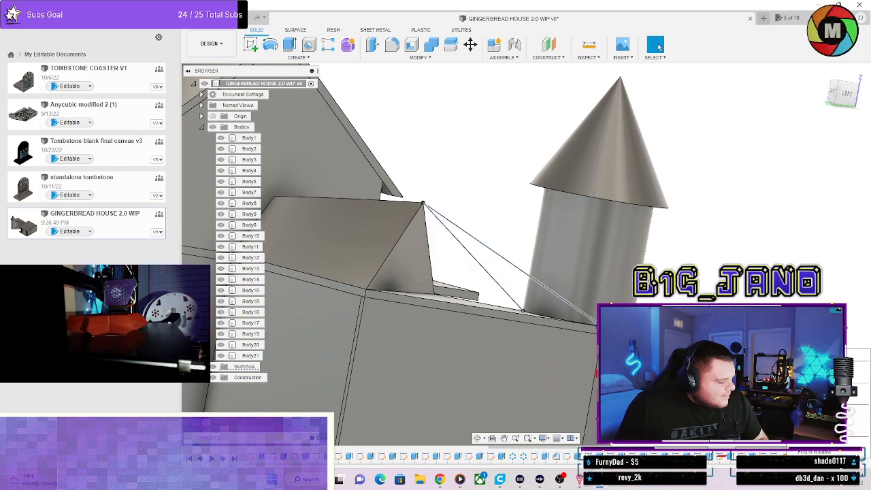
Reopen the two-line sketch and try to project the curved edge where the tower meets the wing's flat top.
{"action": "double_click", "coordinate": [839, 454]}
{"action": "mouse_move", "coordinate": [445, 308]}
{"action": "middle_mouse_down", "text": "shift"}
{"action": "mouse_move", "coordinate": [544, 286]}
{"action": "mouse_move", "coordinate": [562, 243]}
{"action": "middle_mouse_up", "text": "shift"}
{"action": "scroll", "coordinate": [561, 242], "scroll_direction": "up", "scroll_amount": 4}
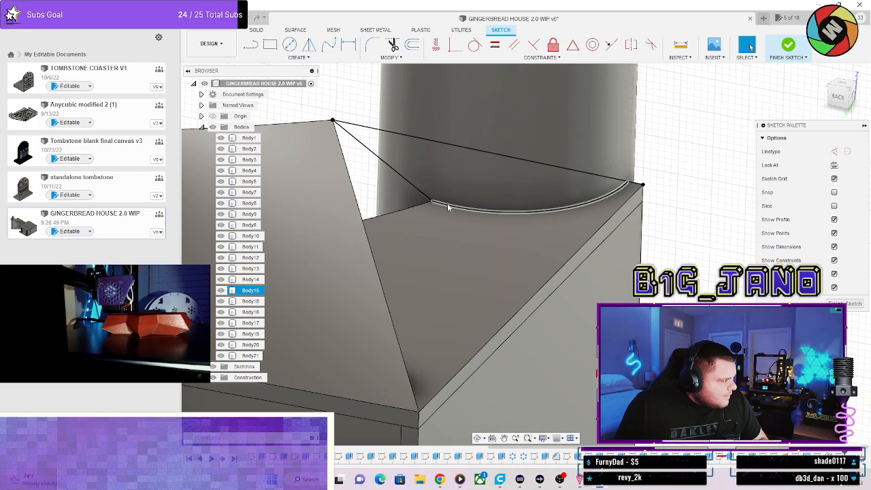
{"action": "left_click", "coordinate": [448, 208]}
{"action": "key", "text": "p"}
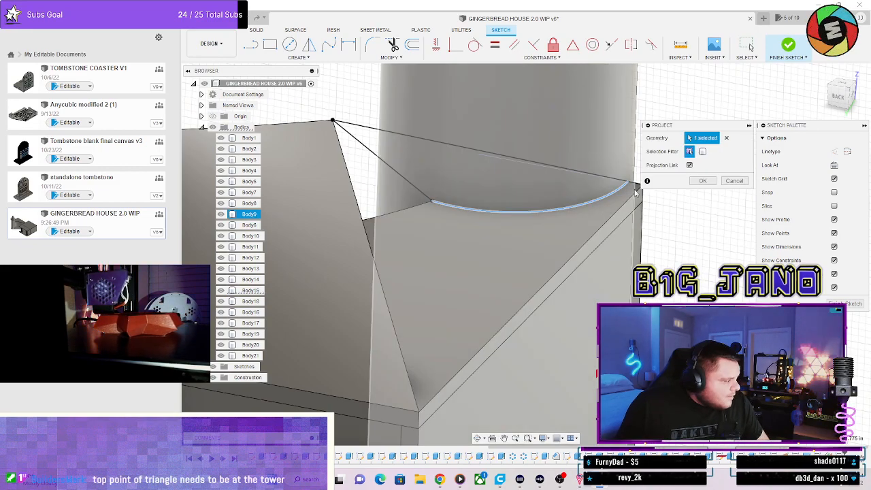
{"action": "mouse_move", "coordinate": [708, 182]}
{"action": "middle_mouse_down", "text": "shift"}
{"action": "mouse_move", "coordinate": [590, 210]}
{"action": "mouse_move", "coordinate": [440, 156]}
{"action": "mouse_move", "coordinate": [435, 163]}
{"action": "mouse_move", "coordinate": [456, 195]}
{"action": "mouse_move", "coordinate": [473, 177]}
{"action": "mouse_move", "coordinate": [470, 186]}
{"action": "mouse_move", "coordinate": [458, 163]}
{"action": "mouse_move", "coordinate": [483, 150]}
{"action": "mouse_move", "coordinate": [484, 163]}
{"action": "mouse_move", "coordinate": [515, 178]}
{"action": "middle_mouse_up", "text": "shift"}
{"action": "left_click", "coordinate": [841, 301]}
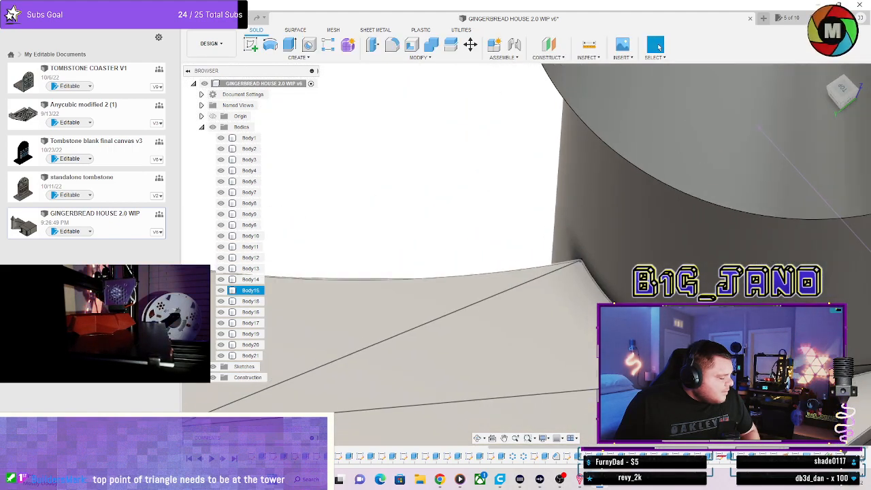
{"action": "key", "text": "e"}
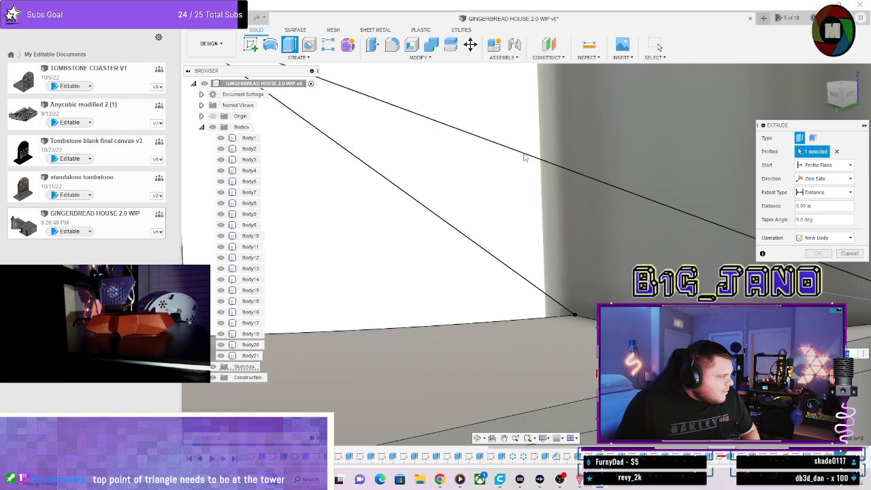
{"action": "left_click", "coordinate": [854, 254]}
{"action": "scroll", "coordinate": [612, 305], "scroll_direction": "down", "scroll_amount": 4}
{"action": "mouse_move", "coordinate": [615, 302]}
{"action": "middle_mouse_down", "text": "shift"}
{"action": "mouse_move", "coordinate": [706, 284]}
{"action": "mouse_move", "coordinate": [674, 297]}
{"action": "mouse_move", "coordinate": [670, 333]}
{"action": "mouse_move", "coordinate": [680, 360]}
{"action": "middle_mouse_up", "text": "shift"}
Reopen the sketch and close the triangle with a line from the inner point at the tower to the wall corner.
{"action": "middle_click_drag", "start_coordinate": [659, 47], "coordinate": [439, 154], "text": "shift"}
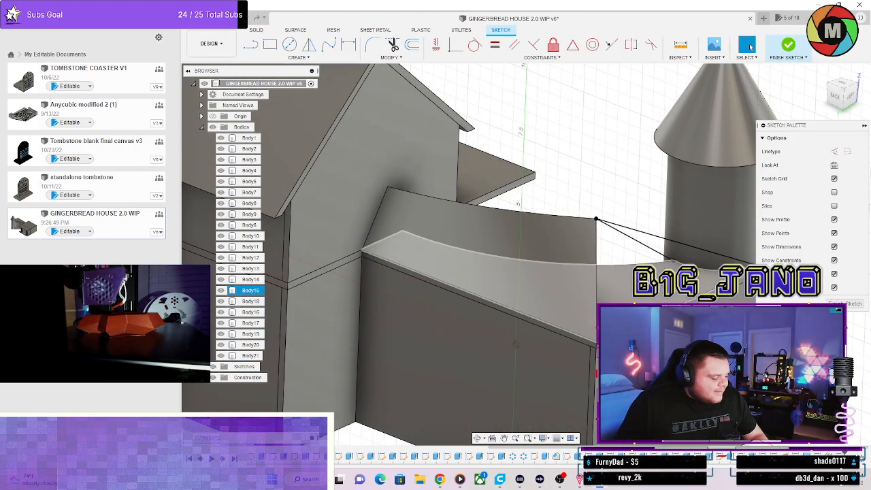
{"action": "middle_click_drag", "start_coordinate": [730, 260], "coordinate": [580, 250]}
{"action": "scroll", "coordinate": [582, 253], "scroll_direction": "up", "scroll_amount": 3}
{"action": "scroll", "coordinate": [516, 224], "scroll_direction": "up", "scroll_amount": 1}
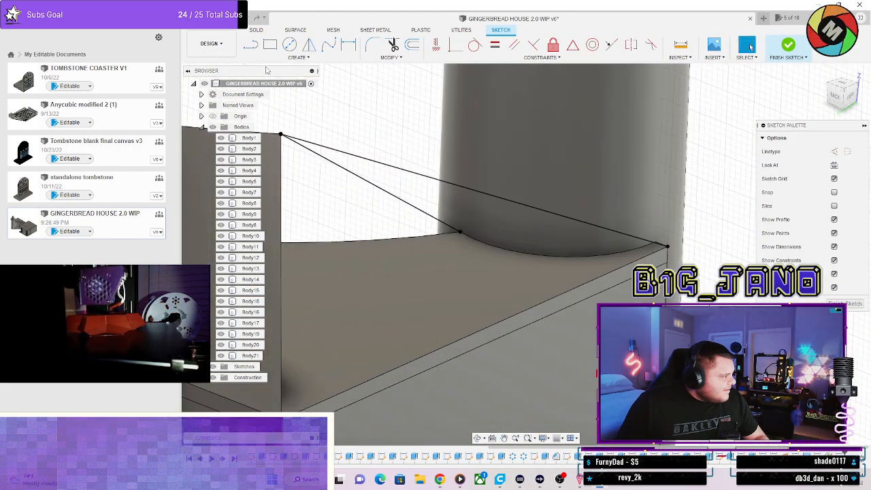
{"action": "left_click", "coordinate": [460, 231]}
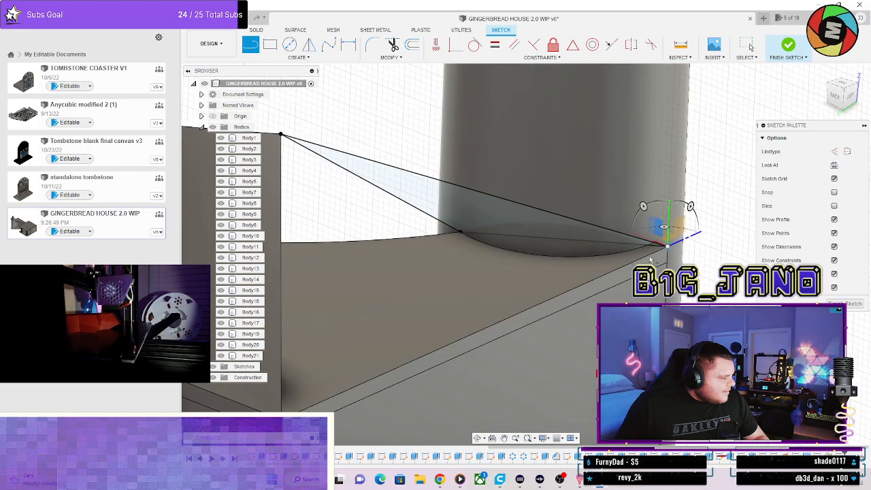
{"action": "mouse_move", "coordinate": [585, 276]}
{"action": "middle_mouse_down", "text": "shift"}
{"action": "mouse_move", "coordinate": [598, 340]}
{"action": "mouse_move", "coordinate": [587, 323]}
{"action": "mouse_move", "coordinate": [581, 274]}
{"action": "mouse_move", "coordinate": [560, 262]}
{"action": "middle_mouse_up", "text": "shift"}
{"action": "key", "text": "Escape"}
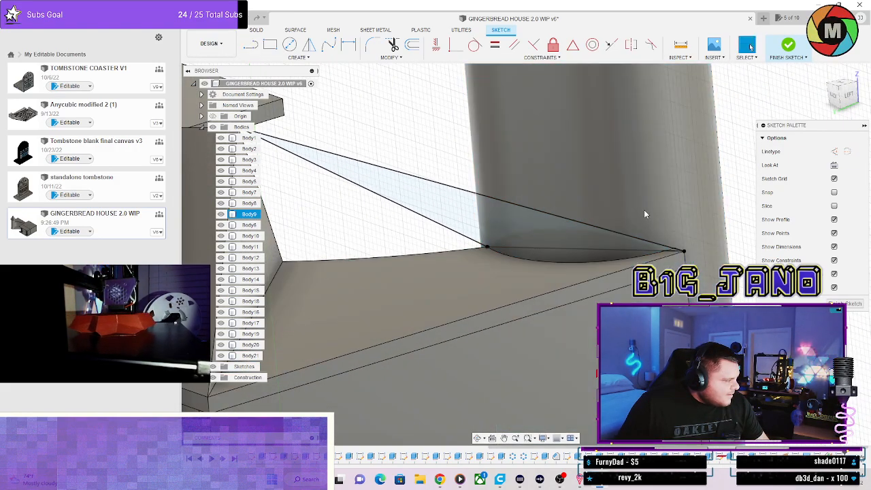
Project the round tower's cylindrical side face into the triangle sketch.
{"action": "mouse_move", "coordinate": [645, 214]}
{"action": "middle_mouse_down", "text": "shift"}
{"action": "mouse_move", "coordinate": [695, 170]}
{"action": "mouse_move", "coordinate": [696, 189]}
{"action": "mouse_move", "coordinate": [646, 175]}
{"action": "mouse_move", "coordinate": [526, 118]}
{"action": "middle_mouse_up", "text": "shift"}
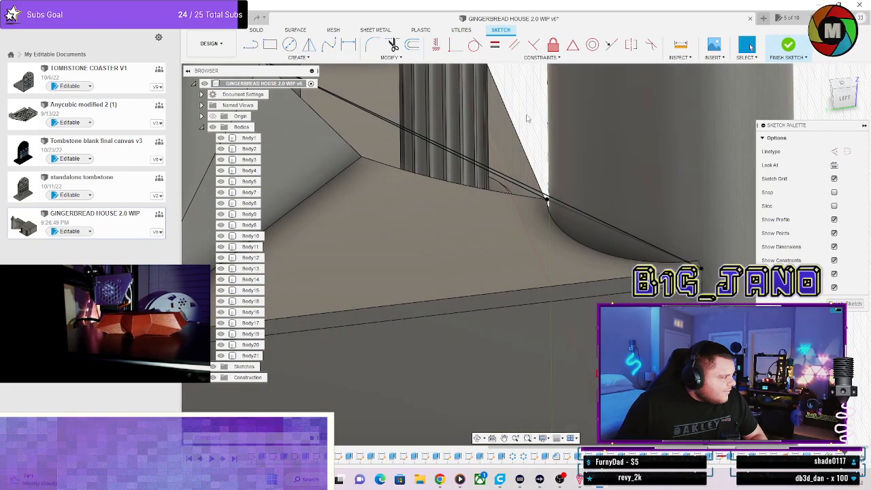
{"action": "left_click", "coordinate": [601, 155]}
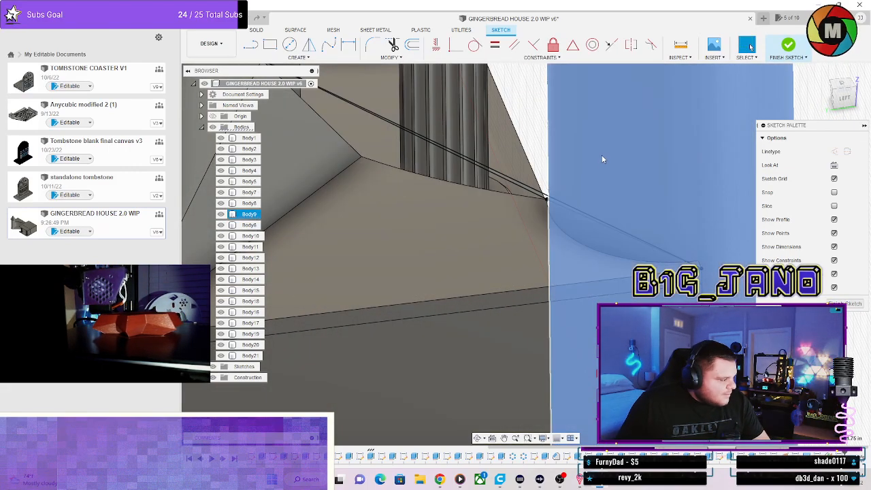
{"action": "key", "text": "p"}
{"action": "left_click", "coordinate": [701, 180]}
{"action": "middle_click_drag", "start_coordinate": [591, 175], "coordinate": [589, 190], "text": "shift"}
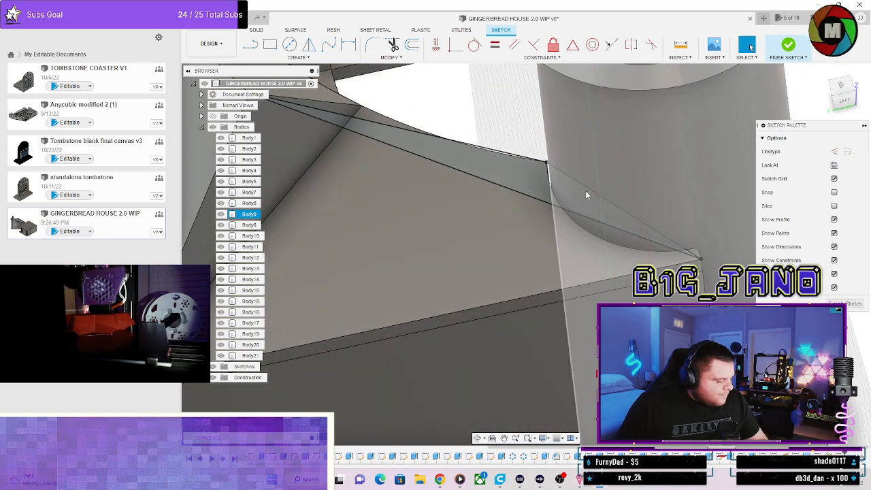
{"action": "middle_click_drag", "start_coordinate": [675, 295], "coordinate": [641, 271], "text": "shift"}
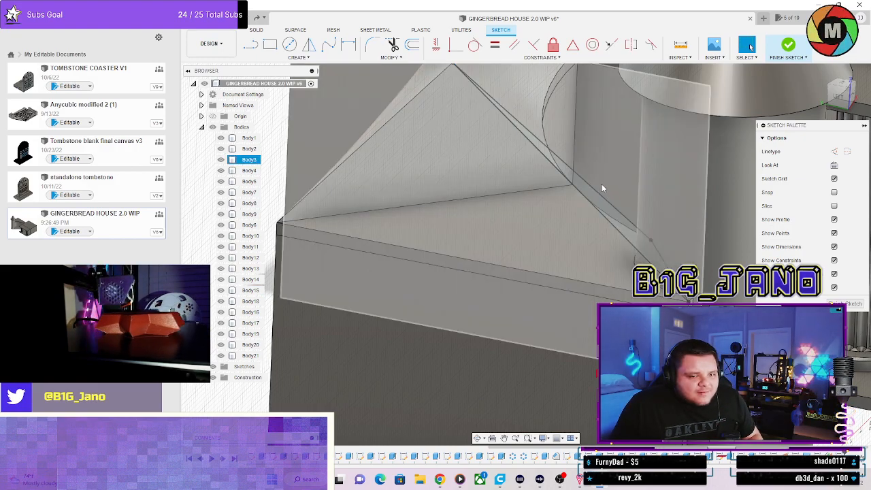
{"action": "middle_click_drag", "start_coordinate": [602, 184], "coordinate": [629, 197], "text": "shift"}
{"action": "scroll", "coordinate": [629, 197], "scroll_direction": "down", "scroll_amount": 5}
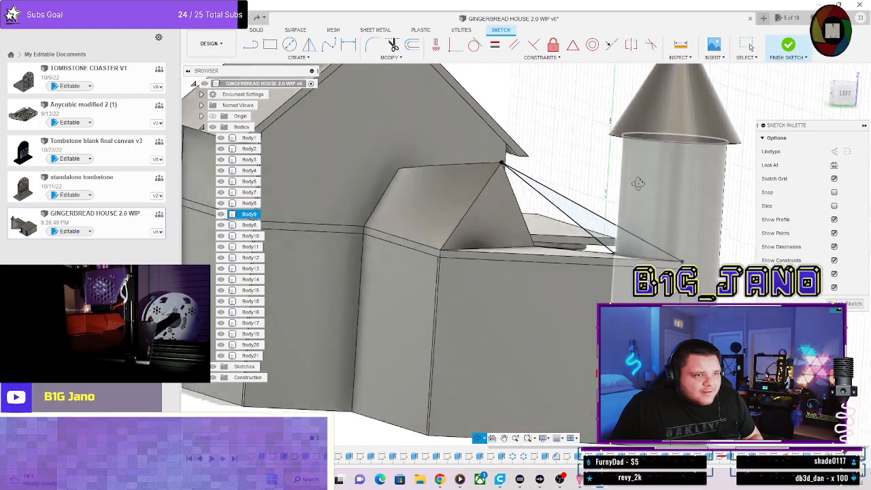
Examine where the sketched triangle meets the round tower and the wing's wall corner.
{"action": "scroll", "coordinate": [677, 148], "scroll_direction": "up", "scroll_amount": 2}
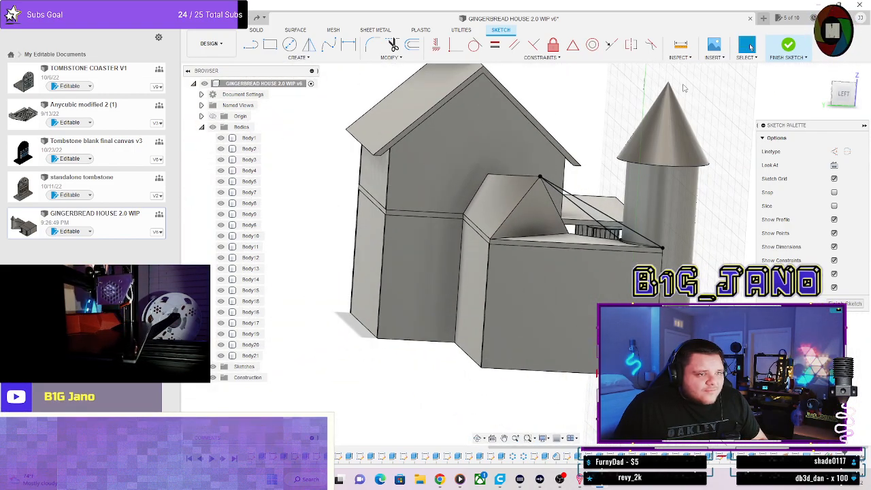
{"action": "mouse_move", "coordinate": [671, 94]}
{"action": "middle_mouse_down"}
{"action": "mouse_move", "coordinate": [518, 145]}
{"action": "mouse_move", "coordinate": [449, 277]}
{"action": "mouse_move", "coordinate": [401, 278]}
{"action": "mouse_move", "coordinate": [529, 295]}
{"action": "mouse_move", "coordinate": [559, 270]}
{"action": "mouse_move", "coordinate": [560, 285]}
{"action": "mouse_move", "coordinate": [459, 309]}
{"action": "mouse_move", "coordinate": [471, 327]}
{"action": "mouse_move", "coordinate": [402, 296]}
{"action": "middle_mouse_up"}
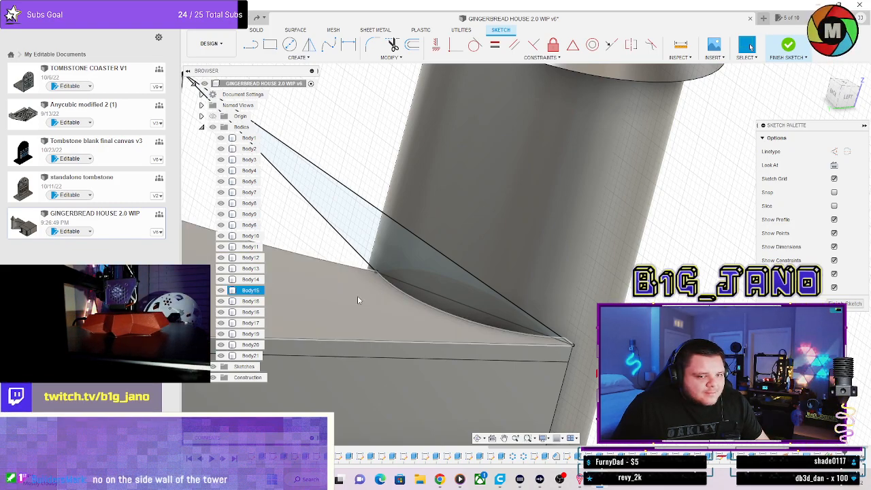
{"action": "middle_click_drag", "start_coordinate": [356, 299], "coordinate": [408, 225], "text": "shift"}
{"action": "scroll", "coordinate": [408, 218], "scroll_direction": "down", "scroll_amount": 3}
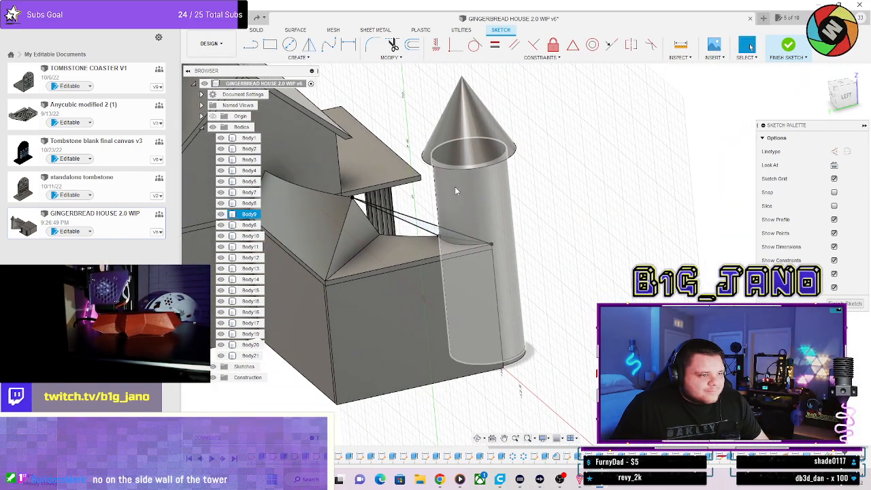
{"action": "scroll", "coordinate": [454, 187], "scroll_direction": "up", "scroll_amount": 3}
{"action": "scroll", "coordinate": [483, 294], "scroll_direction": "up", "scroll_amount": 3}
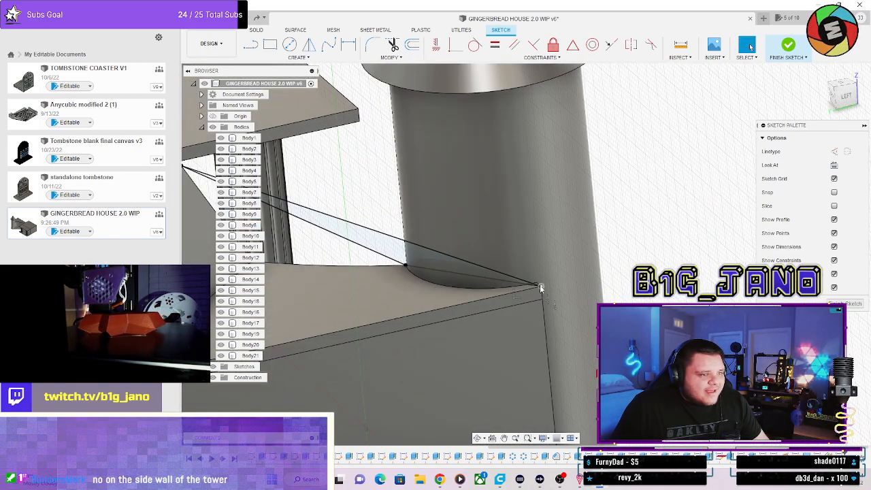
{"action": "mouse_move", "coordinate": [541, 288]}
{"action": "middle_mouse_down", "text": "shift"}
{"action": "mouse_move", "coordinate": [540, 272]}
{"action": "mouse_move", "coordinate": [510, 252]}
{"action": "mouse_move", "coordinate": [556, 270]}
{"action": "mouse_move", "coordinate": [468, 278]}
{"action": "mouse_move", "coordinate": [452, 262]}
{"action": "mouse_move", "coordinate": [436, 268]}
{"action": "mouse_move", "coordinate": [424, 296]}
{"action": "middle_mouse_up", "text": "shift"}
{"action": "mouse_move", "coordinate": [431, 252]}
{"action": "middle_mouse_down", "text": "shift"}
{"action": "mouse_move", "coordinate": [413, 248]}
{"action": "mouse_move", "coordinate": [424, 274]}
{"action": "mouse_move", "coordinate": [504, 279]}
{"action": "mouse_move", "coordinate": [499, 293]}
{"action": "middle_mouse_up", "text": "shift"}
Project the flat top's curved edge along the tower and the short edge at the wall corner into the triangle sketch.
{"action": "left_click", "coordinate": [425, 273]}
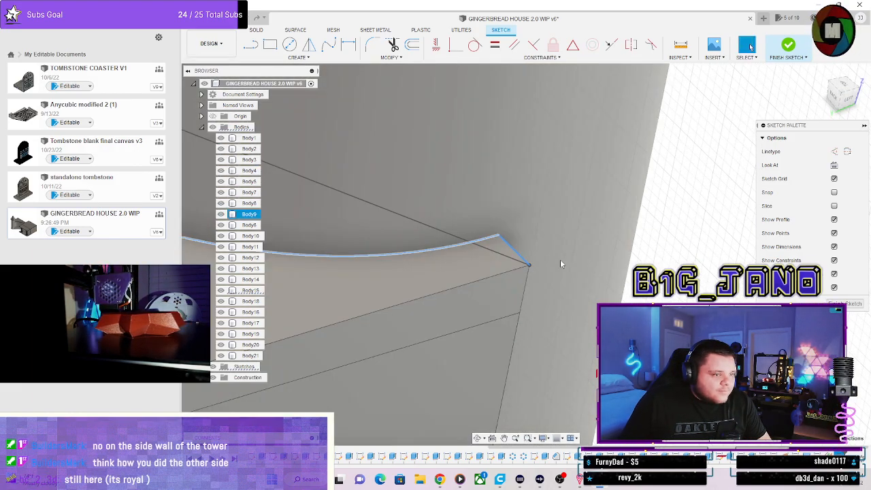
{"action": "key", "text": "p"}
{"action": "left_click", "coordinate": [702, 180]}
{"action": "middle_click_drag", "start_coordinate": [702, 181], "coordinate": [541, 257], "text": "shift"}
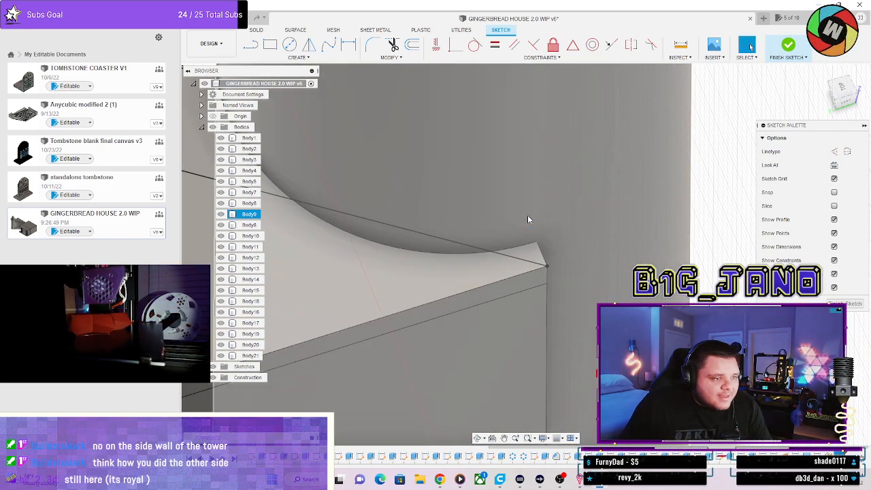
{"action": "left_click", "coordinate": [537, 250]}
{"action": "key", "text": "p"}
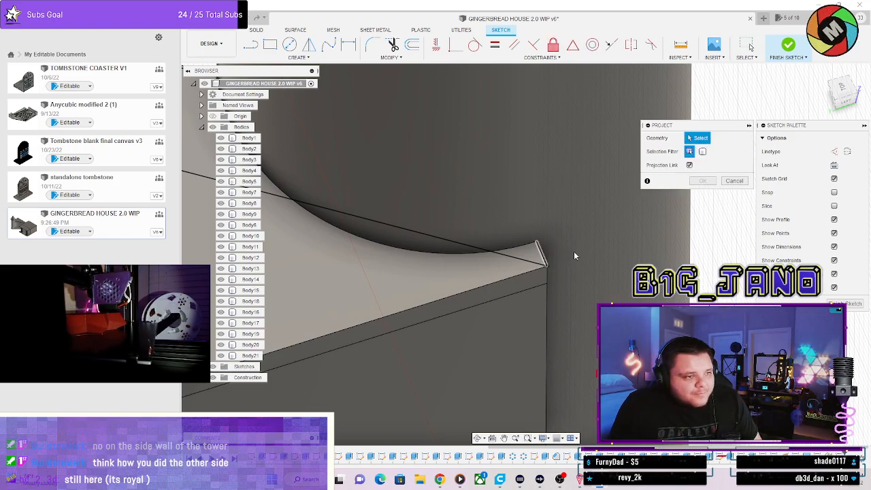
{"action": "left_click", "coordinate": [700, 183]}
Try to draw a line from the wall corner along the short edge of the flat top at the tower.
{"action": "middle_click_drag", "start_coordinate": [559, 233], "coordinate": [446, 357], "text": "shift"}
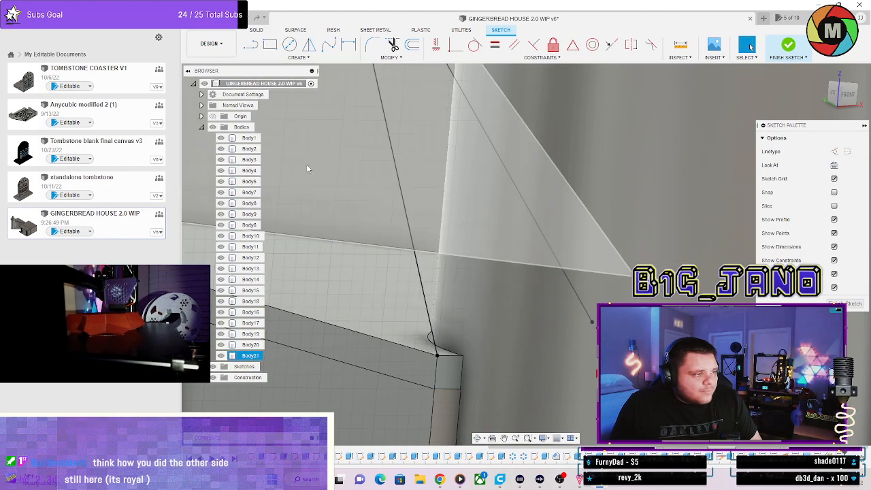
{"action": "left_click", "coordinate": [247, 46]}
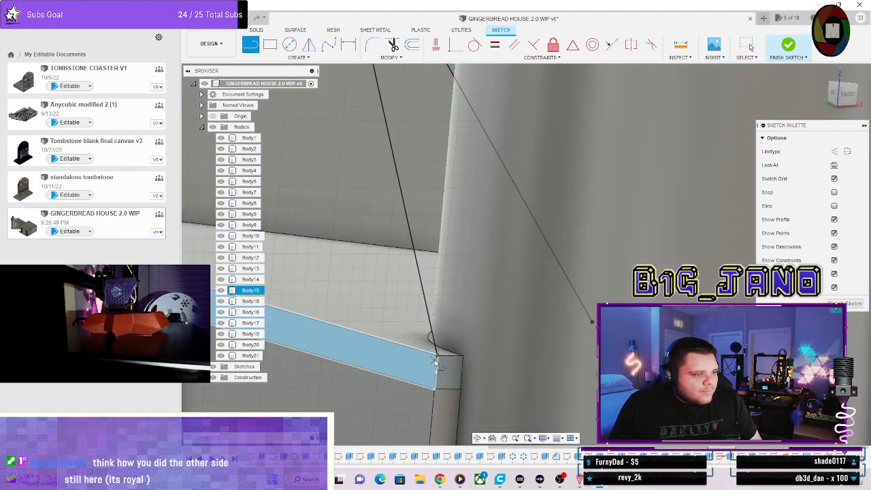
{"action": "scroll", "coordinate": [465, 358], "scroll_direction": "up", "scroll_amount": 5}
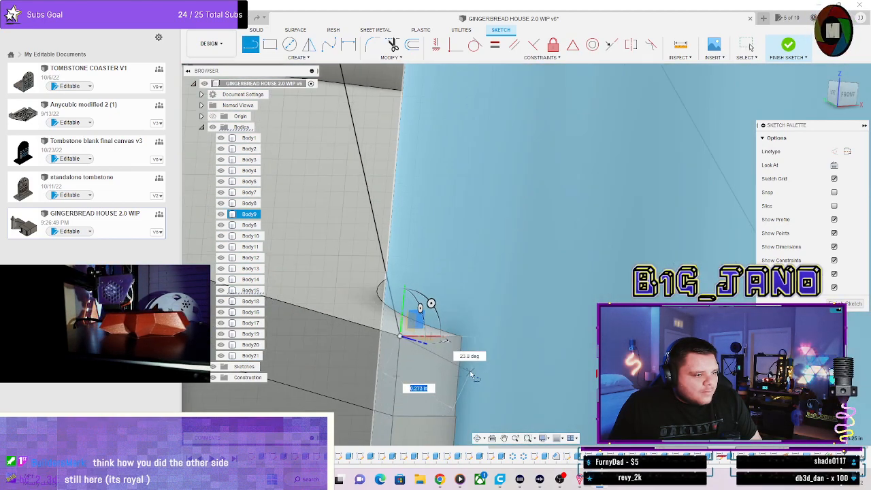
{"action": "mouse_move", "coordinate": [455, 313]}
{"action": "middle_mouse_down", "text": "shift"}
{"action": "mouse_move", "coordinate": [481, 333]}
{"action": "mouse_move", "coordinate": [427, 257]}
{"action": "mouse_move", "coordinate": [412, 255]}
{"action": "mouse_move", "coordinate": [377, 183]}
{"action": "mouse_move", "coordinate": [368, 214]}
{"action": "mouse_move", "coordinate": [343, 194]}
{"action": "middle_mouse_up", "text": "shift"}
{"action": "scroll", "coordinate": [408, 249], "scroll_direction": "up", "scroll_amount": 2}
{"action": "mouse_move", "coordinate": [285, 155]}
{"action": "middle_mouse_down", "text": "shift"}
{"action": "mouse_move", "coordinate": [371, 216]}
{"action": "mouse_move", "coordinate": [439, 223]}
{"action": "mouse_move", "coordinate": [590, 347]}
{"action": "mouse_move", "coordinate": [451, 266]}
{"action": "mouse_move", "coordinate": [471, 329]}
{"action": "mouse_move", "coordinate": [470, 256]}
{"action": "mouse_move", "coordinate": [472, 303]}
{"action": "mouse_move", "coordinate": [578, 345]}
{"action": "middle_mouse_up", "text": "shift"}
{"action": "scroll", "coordinate": [539, 333], "scroll_direction": "up", "scroll_amount": 5}
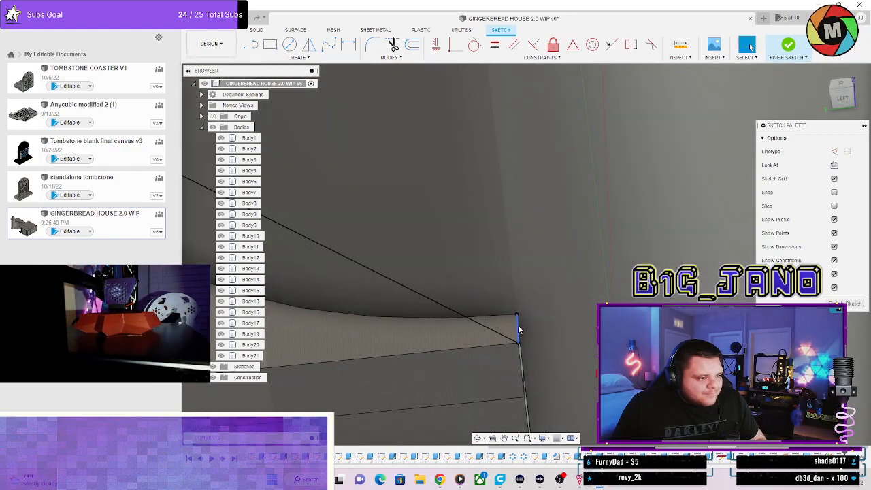
Examine how the sketched lines run from the roof peak to the tower, compared with the roof end and the flat top.
{"action": "scroll", "coordinate": [519, 355], "scroll_direction": "down", "scroll_amount": 4}
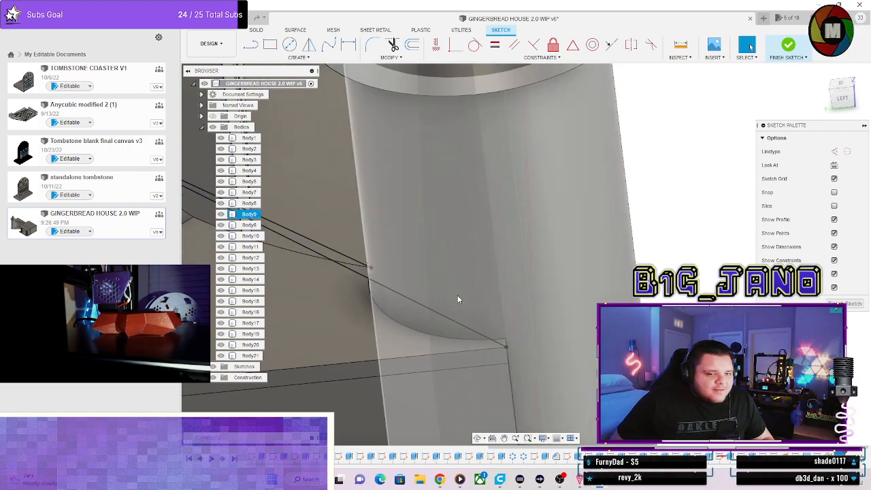
{"action": "mouse_move", "coordinate": [458, 299]}
{"action": "middle_mouse_down", "text": "shift"}
{"action": "mouse_move", "coordinate": [514, 372]}
{"action": "mouse_move", "coordinate": [534, 356]}
{"action": "mouse_move", "coordinate": [552, 376]}
{"action": "mouse_move", "coordinate": [378, 289]}
{"action": "mouse_move", "coordinate": [332, 284]}
{"action": "mouse_move", "coordinate": [314, 205]}
{"action": "mouse_move", "coordinate": [339, 201]}
{"action": "mouse_move", "coordinate": [378, 339]}
{"action": "mouse_move", "coordinate": [423, 352]}
{"action": "mouse_move", "coordinate": [397, 346]}
{"action": "middle_mouse_up", "text": "shift"}
{"action": "scroll", "coordinate": [514, 373], "scroll_direction": "down", "scroll_amount": 3}
{"action": "middle_click_drag", "start_coordinate": [353, 321], "coordinate": [531, 340]}
{"action": "scroll", "coordinate": [456, 345], "scroll_direction": "up", "scroll_amount": 2}
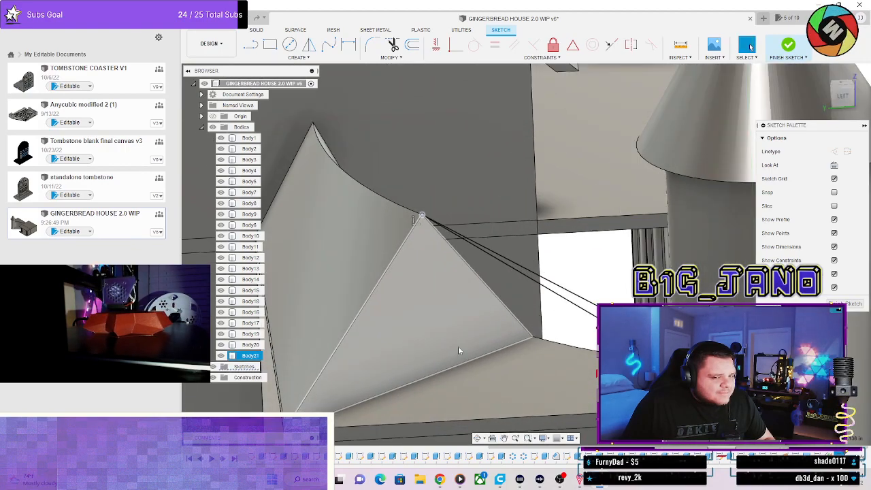
{"action": "scroll", "coordinate": [458, 350], "scroll_direction": "up", "scroll_amount": 2}
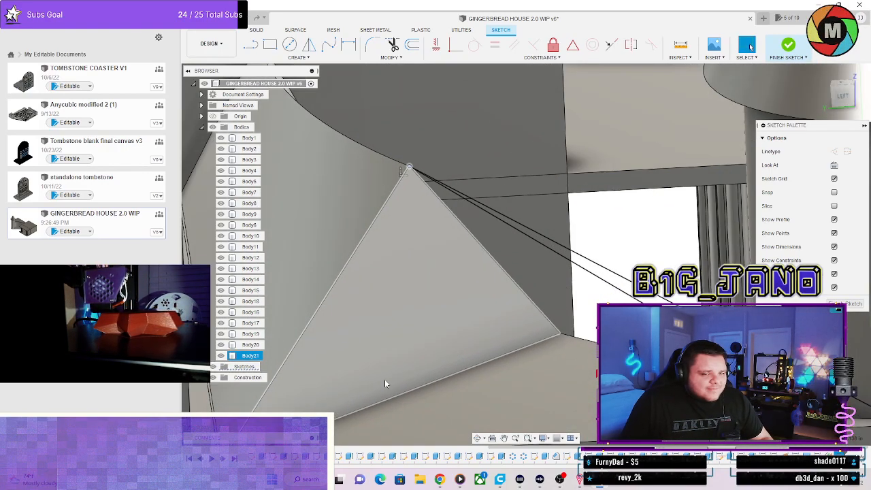
{"action": "scroll", "coordinate": [485, 270], "scroll_direction": "down", "scroll_amount": 5}
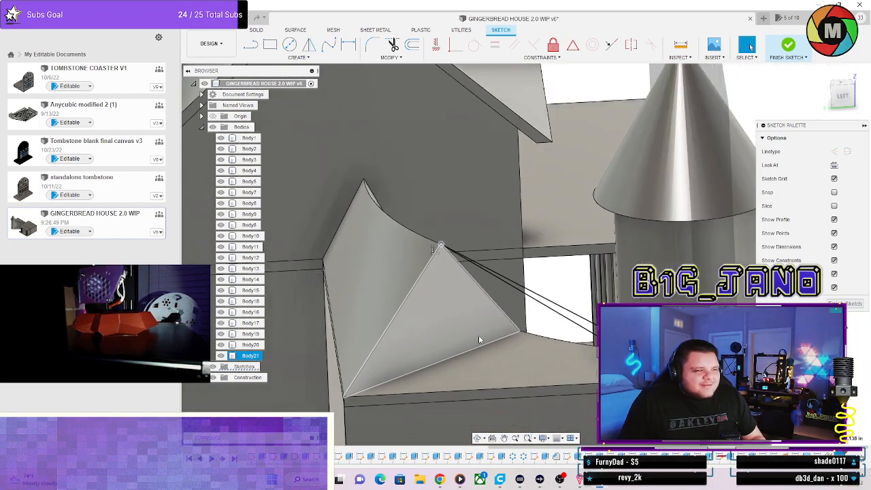
{"action": "middle_click_drag", "start_coordinate": [643, 232], "coordinate": [564, 196]}
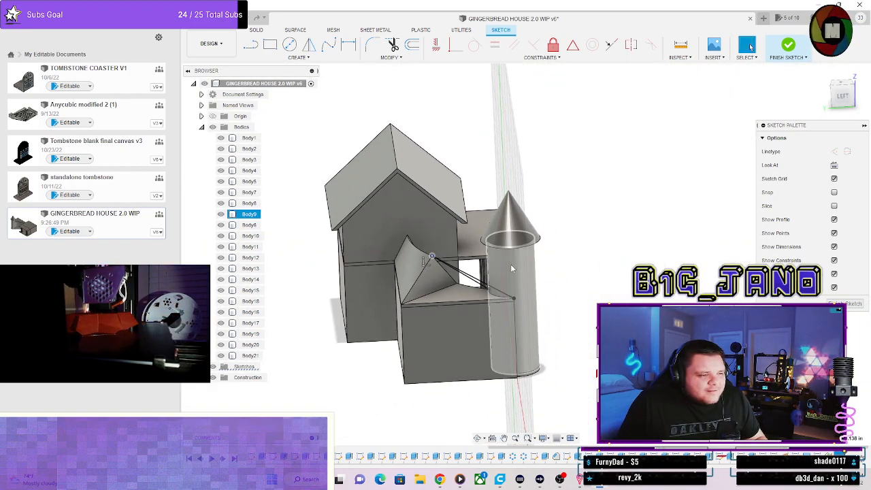
{"action": "scroll", "coordinate": [496, 288], "scroll_direction": "up", "scroll_amount": 4}
{"action": "mouse_move", "coordinate": [469, 329]}
{"action": "middle_mouse_down", "text": "shift"}
{"action": "mouse_move", "coordinate": [529, 247]}
{"action": "mouse_move", "coordinate": [406, 332]}
{"action": "middle_mouse_up", "text": "shift"}
{"action": "scroll", "coordinate": [316, 342], "scroll_direction": "up", "scroll_amount": 2}
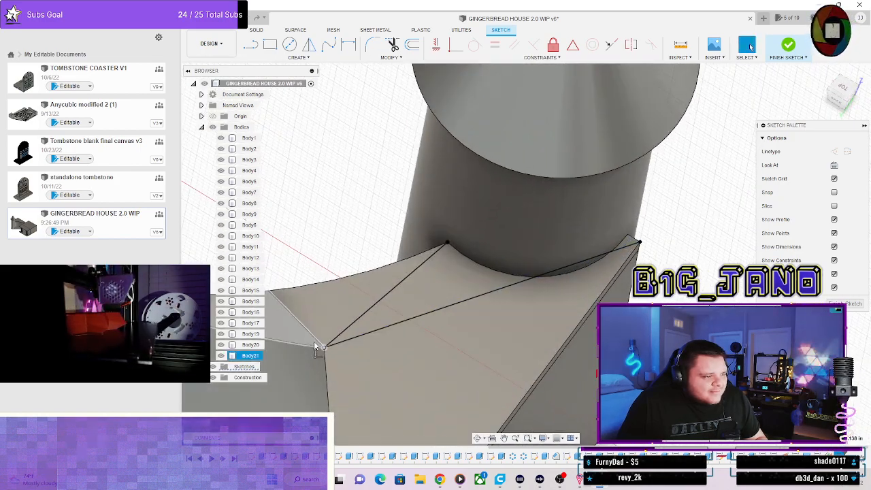
{"action": "mouse_move", "coordinate": [313, 341]}
{"action": "middle_mouse_down", "text": "shift"}
{"action": "mouse_move", "coordinate": [330, 315]}
{"action": "mouse_move", "coordinate": [315, 301]}
{"action": "middle_mouse_up", "text": "shift"}
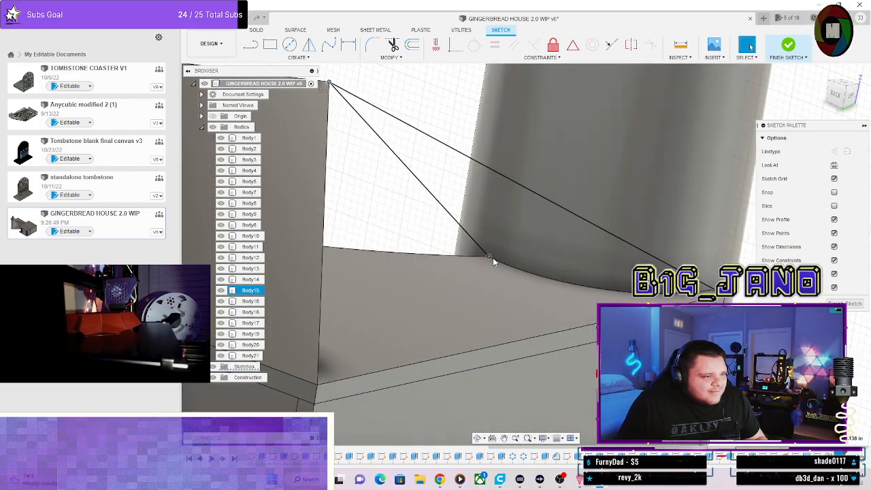
{"action": "mouse_move", "coordinate": [428, 250]}
{"action": "middle_mouse_down"}
{"action": "mouse_move", "coordinate": [372, 247]}
{"action": "mouse_move", "coordinate": [530, 285]}
{"action": "mouse_move", "coordinate": [462, 278]}
{"action": "mouse_move", "coordinate": [486, 249]}
{"action": "mouse_move", "coordinate": [452, 257]}
{"action": "mouse_move", "coordinate": [480, 261]}
{"action": "mouse_move", "coordinate": [462, 256]}
{"action": "mouse_move", "coordinate": [461, 290]}
{"action": "mouse_move", "coordinate": [577, 268]}
{"action": "mouse_move", "coordinate": [570, 249]}
{"action": "mouse_move", "coordinate": [571, 257]}
{"action": "middle_mouse_up"}
{"action": "scroll", "coordinate": [528, 280], "scroll_direction": "down", "scroll_amount": 5}
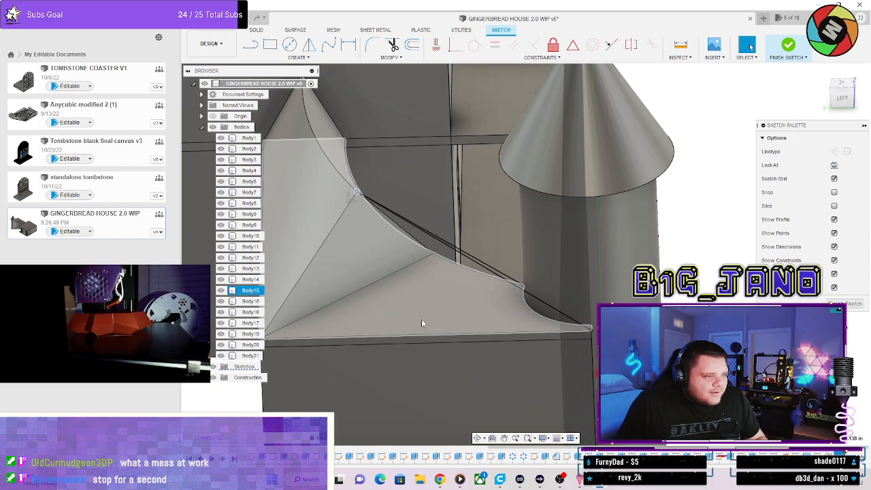
{"action": "middle_click_drag", "start_coordinate": [422, 322], "coordinate": [455, 298], "text": "shift"}
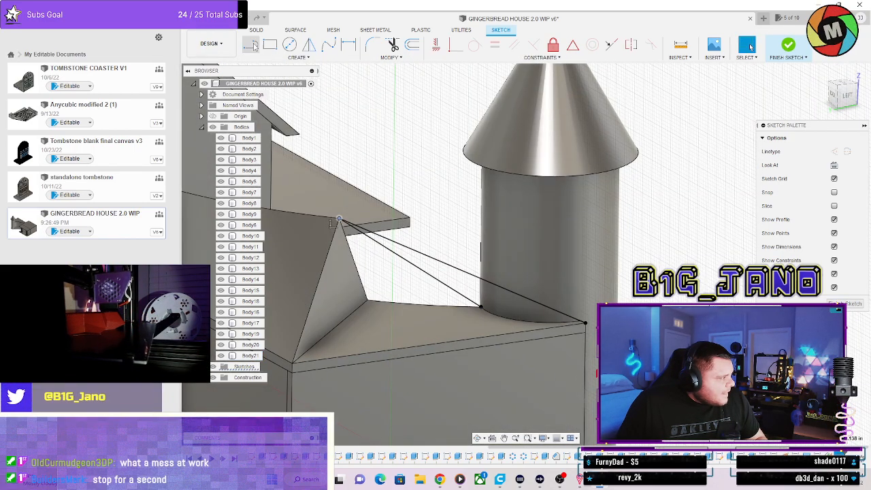
{"action": "key", "text": "l"}
{"action": "left_click", "coordinate": [480, 307]}
{"action": "key", "text": "Escape"}
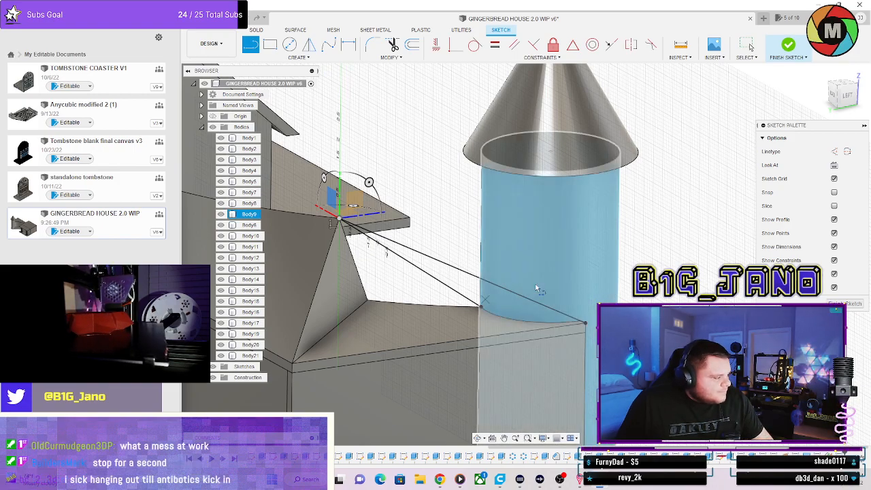
Finish the triangle sketch, and project the roof end's lower edge into a new sketch on the wing's flat top.
{"action": "left_click", "coordinate": [789, 47]}
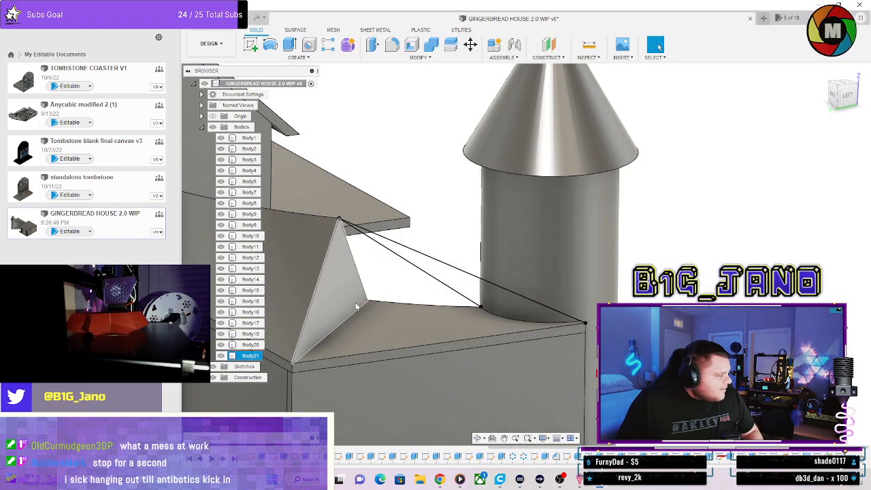
{"action": "left_click", "coordinate": [366, 325]}
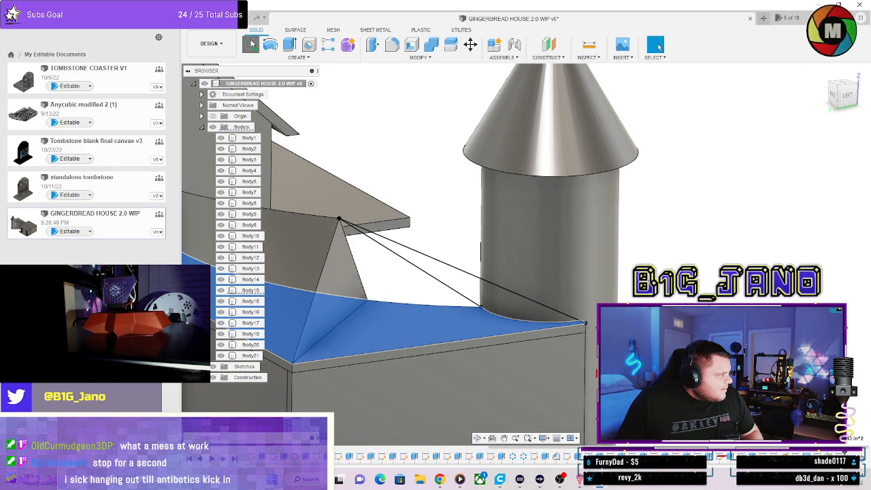
{"action": "left_click", "coordinate": [252, 44]}
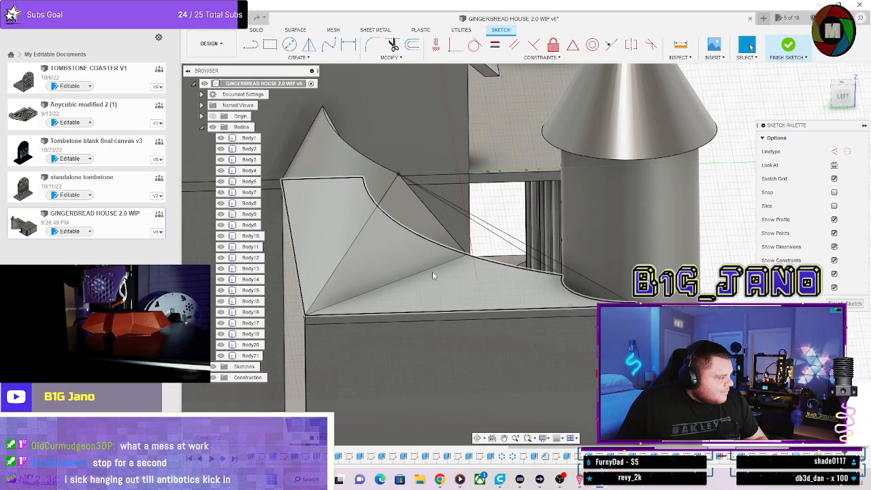
{"action": "left_click", "coordinate": [429, 268]}
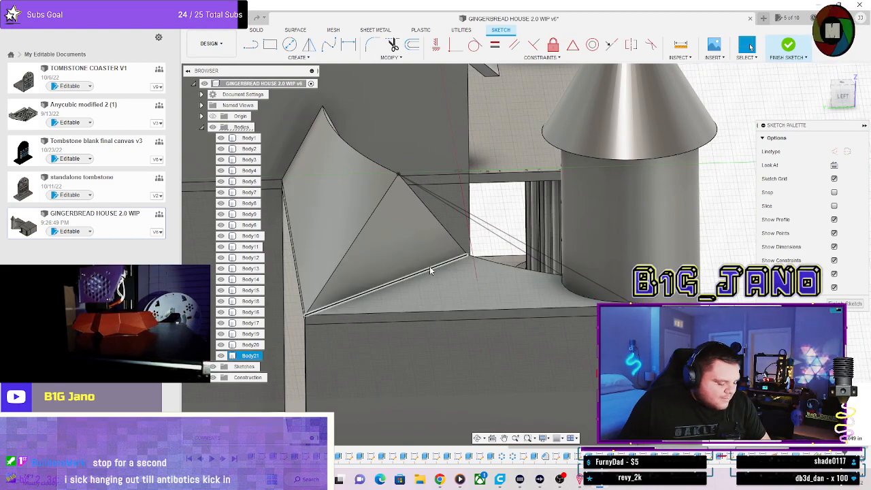
{"action": "key", "text": "p"}
{"action": "left_click", "coordinate": [703, 180]}
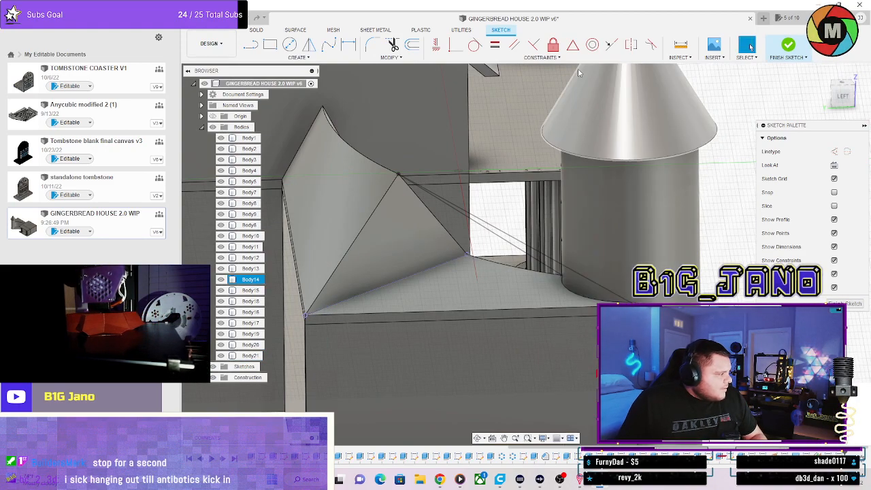
{"action": "left_click", "coordinate": [787, 45]}
Extrude the flat-top area between the roof end and the tower upward 3.00 in, with the operation set to New Body.
{"action": "left_click", "coordinate": [448, 279]}
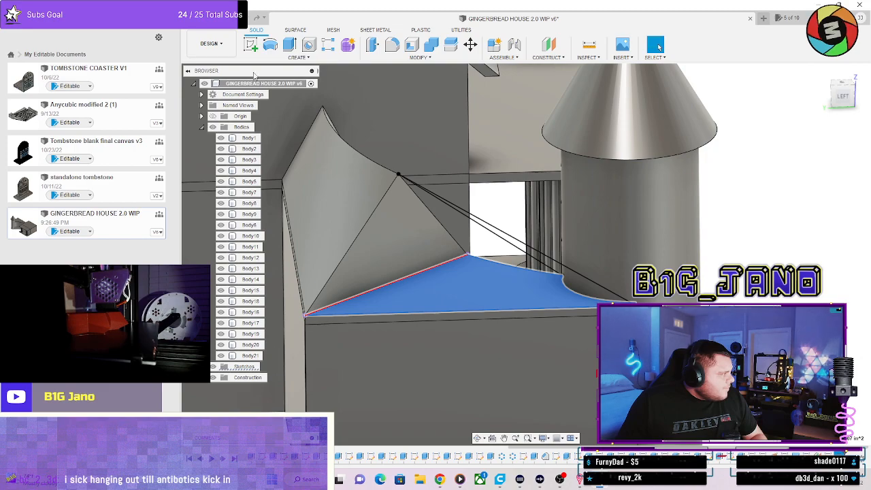
{"action": "left_click", "coordinate": [289, 45]}
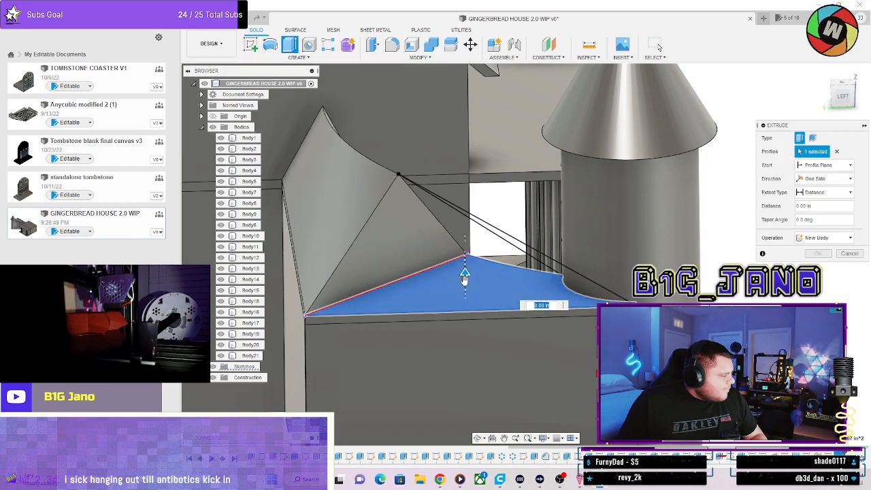
{"action": "left_click_drag", "start_coordinate": [464, 274], "coordinate": [397, 171]}
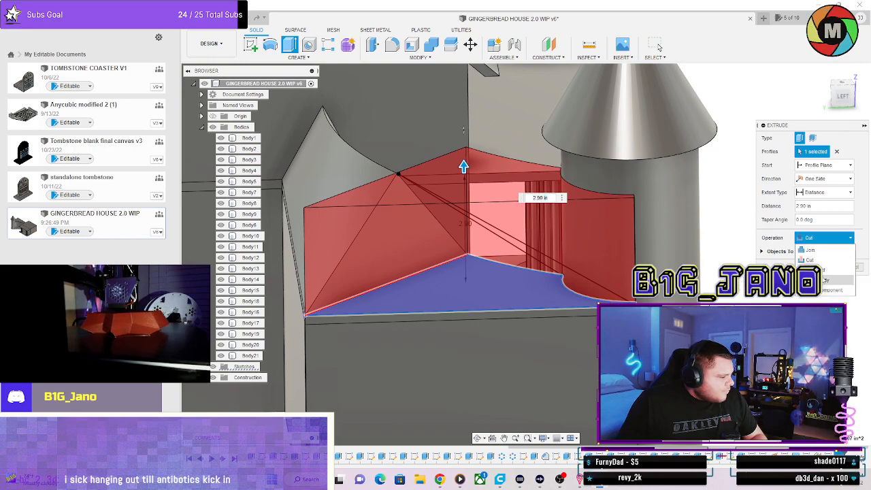
{"action": "left_click", "coordinate": [812, 279]}
{"action": "left_click_drag", "start_coordinate": [463, 167], "coordinate": [396, 165]}
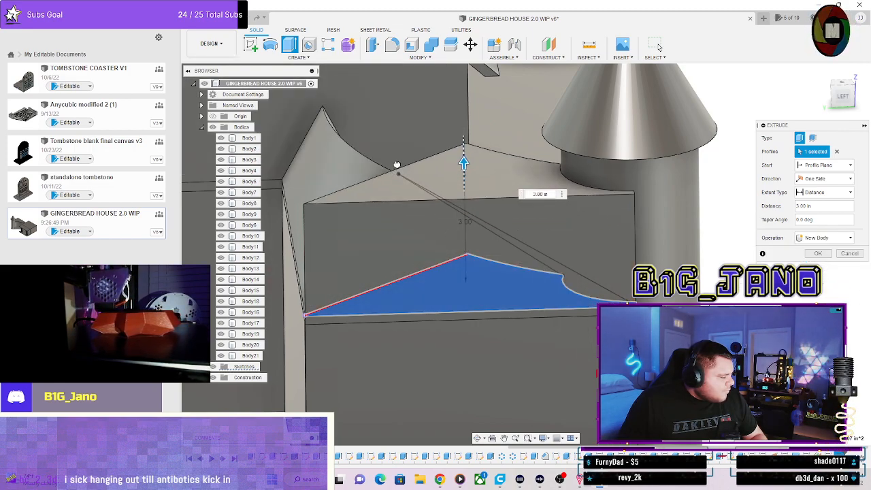
Change the extrusion's extent type to To Object and end the new block at the height of the roof peak.
{"action": "middle_click_drag", "start_coordinate": [387, 212], "coordinate": [512, 187], "text": "shift"}
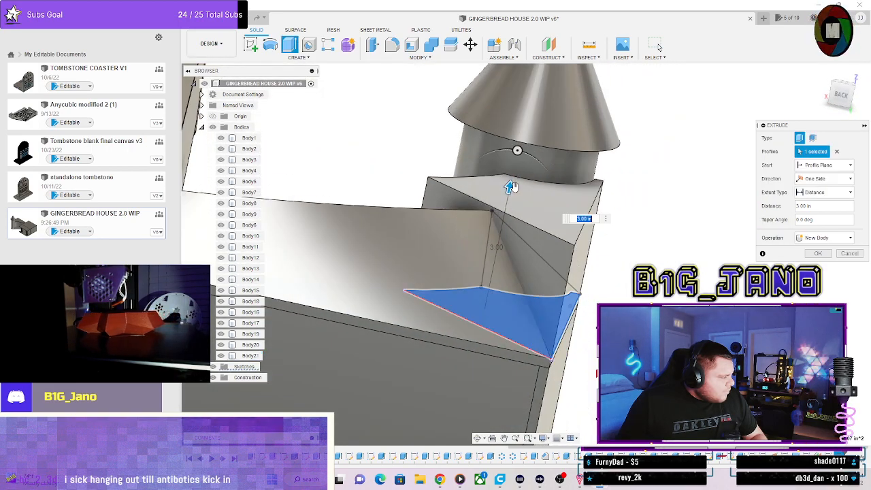
{"action": "scroll", "coordinate": [512, 187], "scroll_direction": "up", "scroll_amount": 4}
{"action": "left_click_drag", "start_coordinate": [512, 180], "coordinate": [507, 201]}
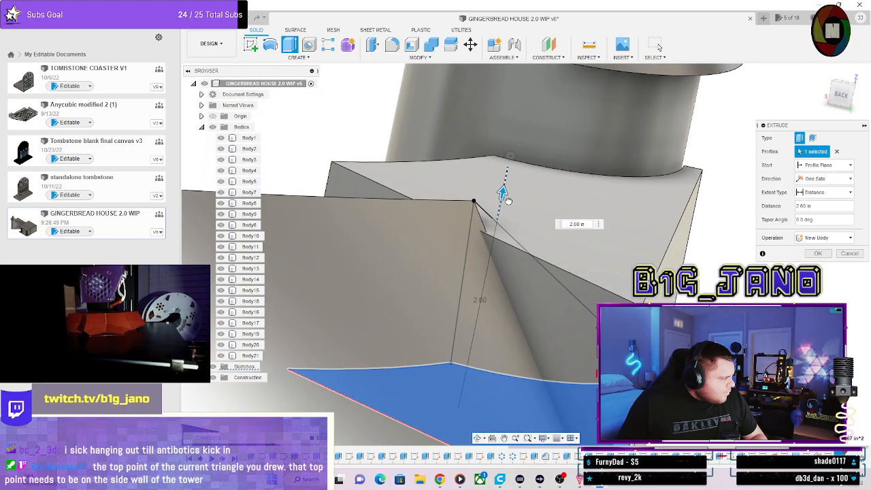
{"action": "middle_click_drag", "start_coordinate": [507, 201], "coordinate": [843, 237], "text": "shift"}
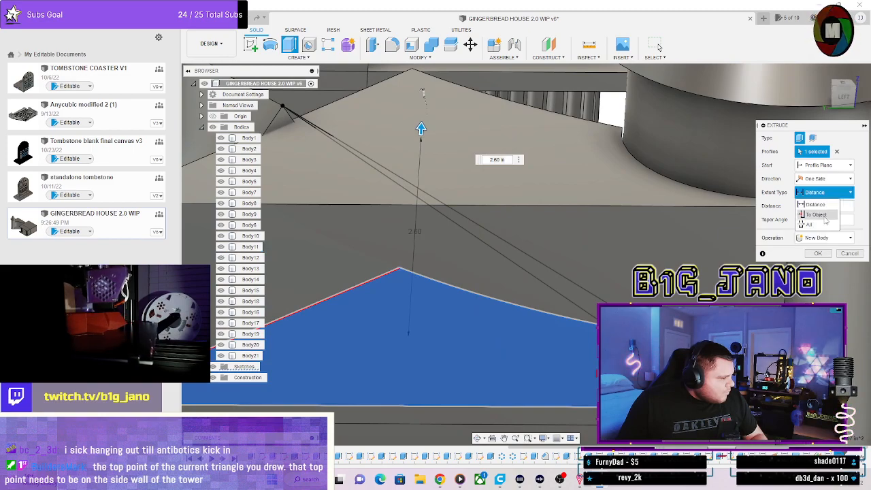
{"action": "left_click", "coordinate": [816, 214]}
{"action": "middle_click_drag", "start_coordinate": [612, 204], "coordinate": [465, 226], "text": "shift"}
{"action": "left_click", "coordinate": [366, 170]}
{"action": "left_click", "coordinate": [827, 270]}
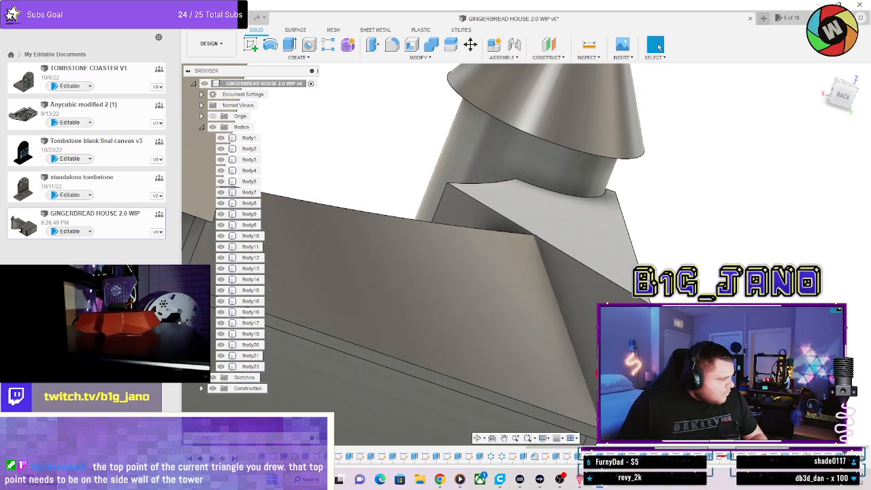
{"action": "mouse_move", "coordinate": [692, 299]}
{"action": "middle_mouse_down", "text": "shift"}
{"action": "mouse_move", "coordinate": [646, 326]}
{"action": "mouse_move", "coordinate": [697, 286]}
{"action": "mouse_move", "coordinate": [680, 302]}
{"action": "middle_mouse_up", "text": "shift"}
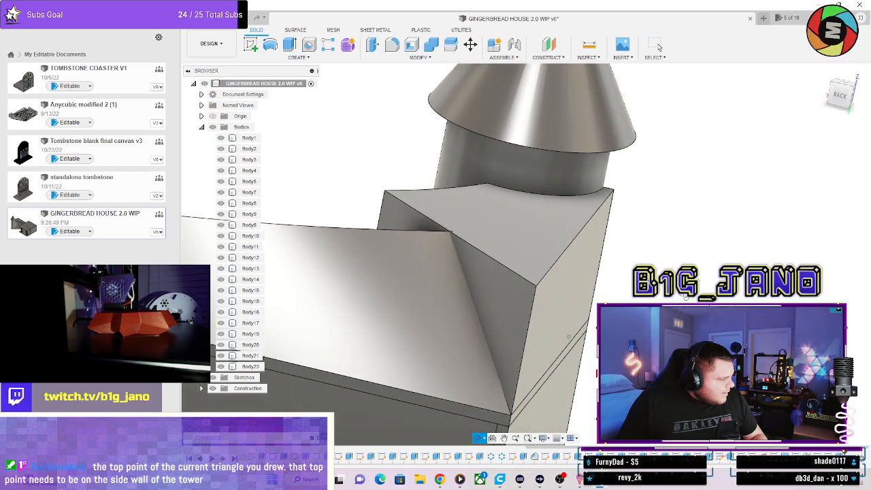
{"action": "middle_click_drag", "start_coordinate": [479, 280], "coordinate": [565, 334], "text": "shift"}
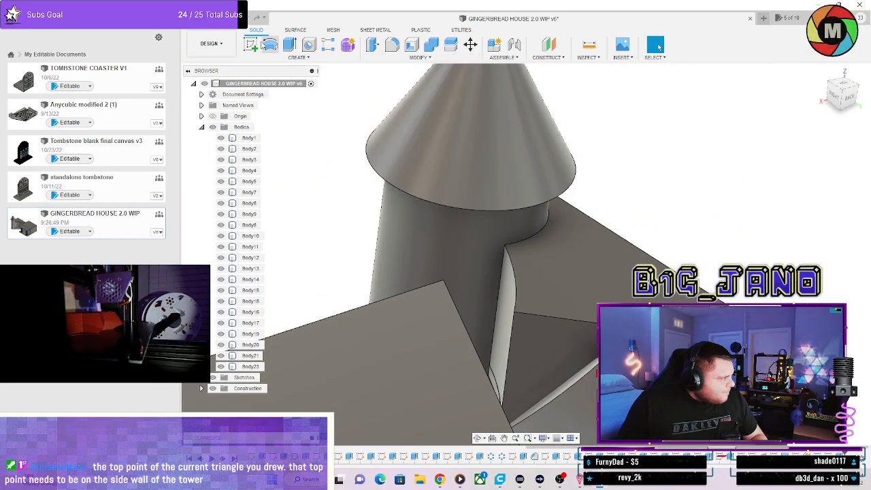
{"action": "left_click", "coordinate": [574, 347]}
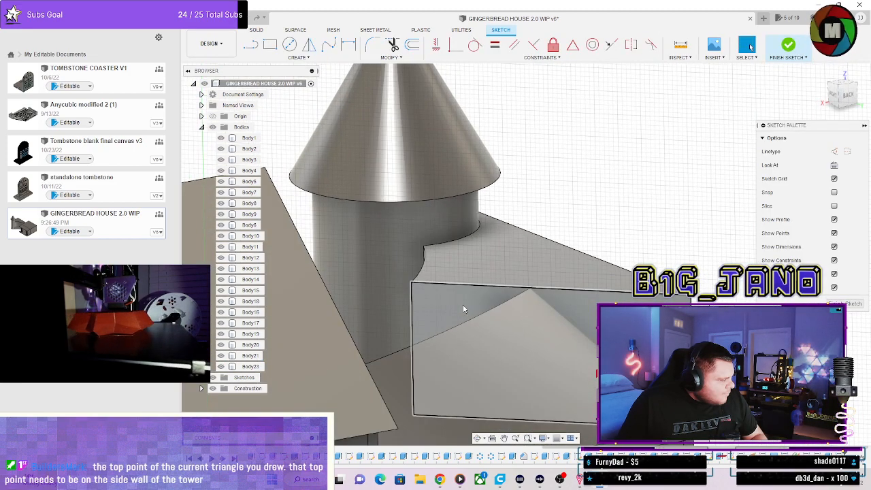
{"action": "middle_click_drag", "start_coordinate": [463, 308], "coordinate": [500, 344], "text": "shift"}
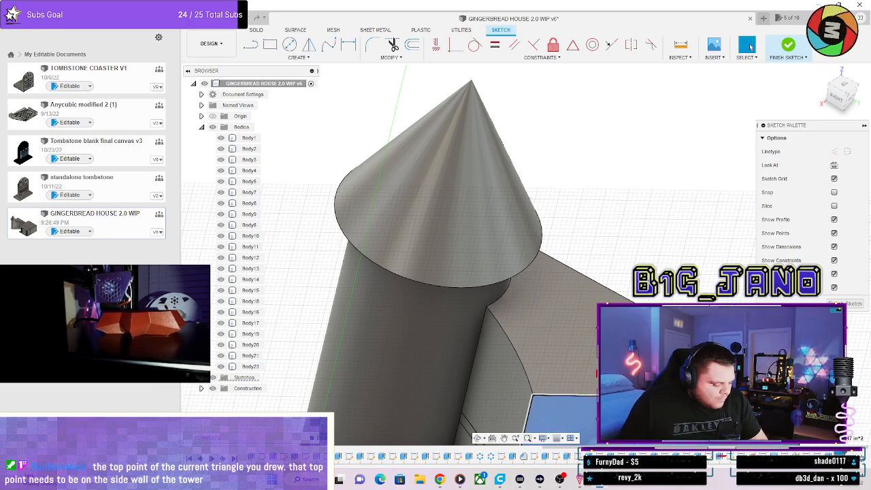
{"action": "scroll", "coordinate": [646, 381], "scroll_direction": "down", "scroll_amount": 4}
{"action": "middle_click_drag", "start_coordinate": [657, 378], "coordinate": [661, 240]}
{"action": "scroll", "coordinate": [683, 205], "scroll_direction": "up", "scroll_amount": 3}
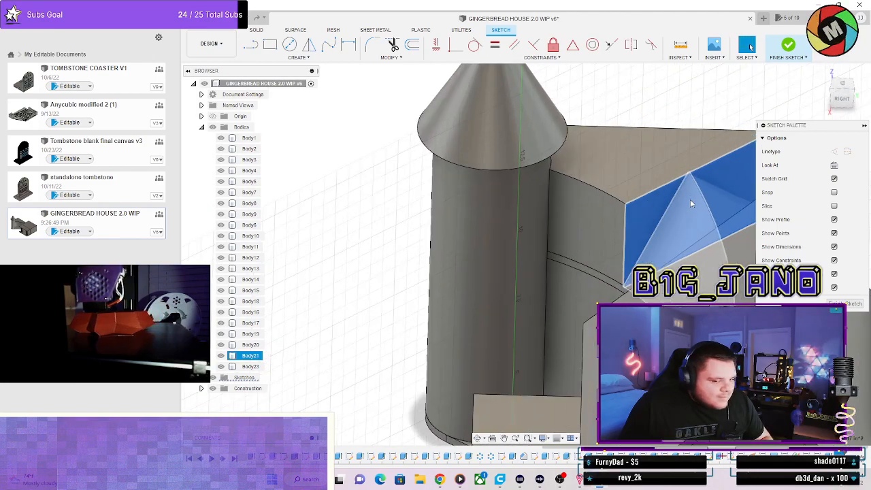
{"action": "scroll", "coordinate": [690, 199], "scroll_direction": "up", "scroll_amount": 2}
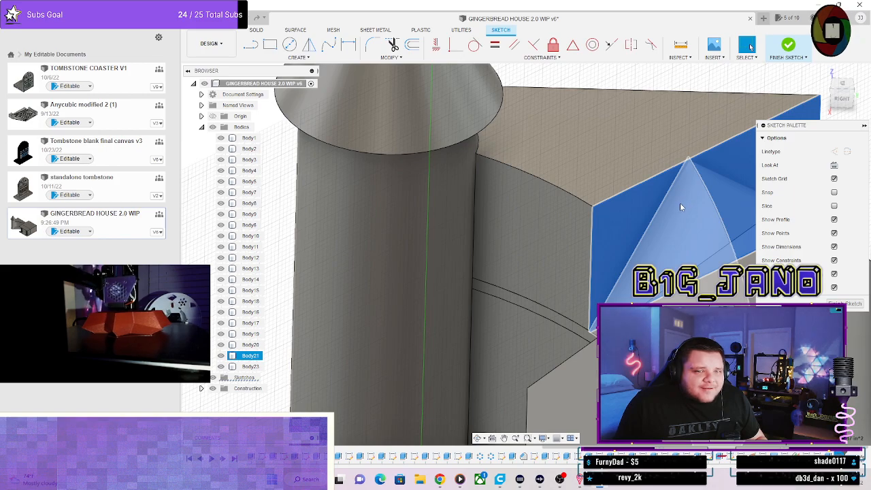
{"action": "left_click", "coordinate": [666, 200]}
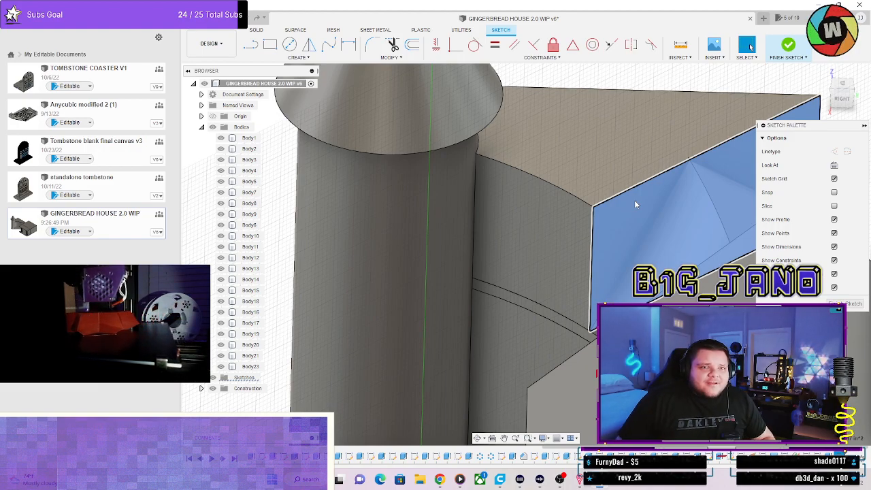
{"action": "scroll", "coordinate": [727, 283], "scroll_direction": "down", "scroll_amount": 2}
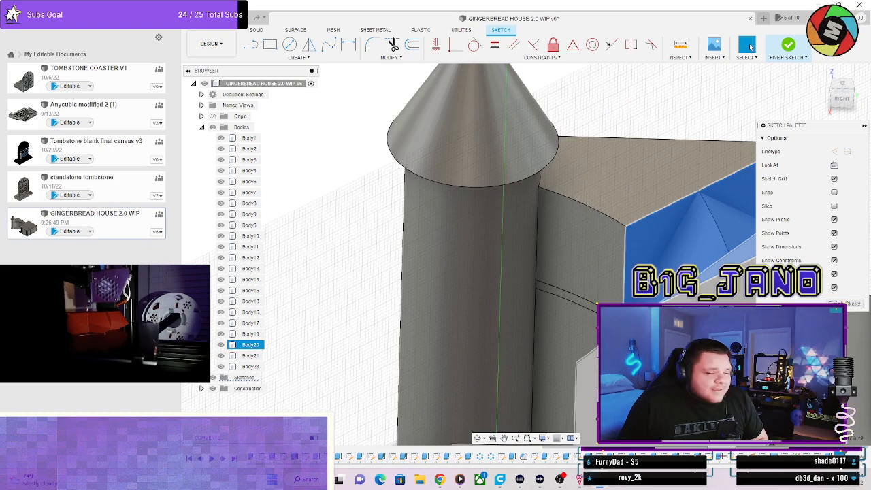
{"action": "scroll", "coordinate": [689, 301], "scroll_direction": "down", "scroll_amount": 1}
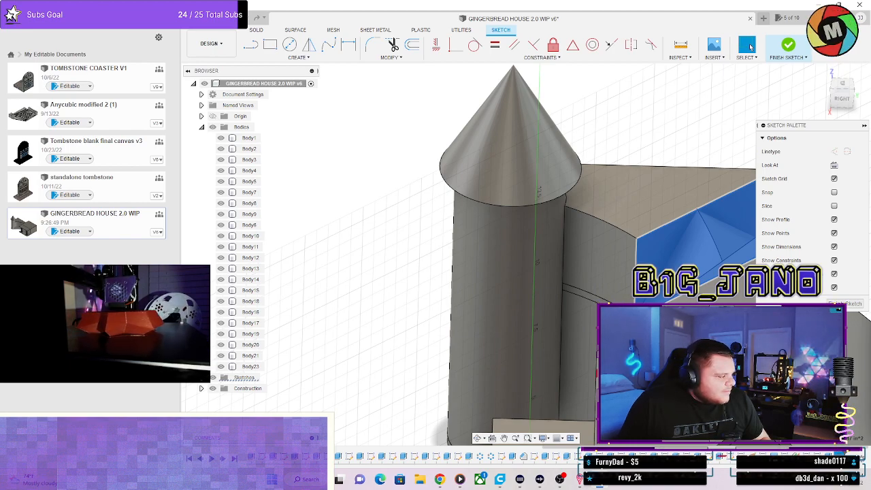
{"action": "left_click", "coordinate": [787, 45]}
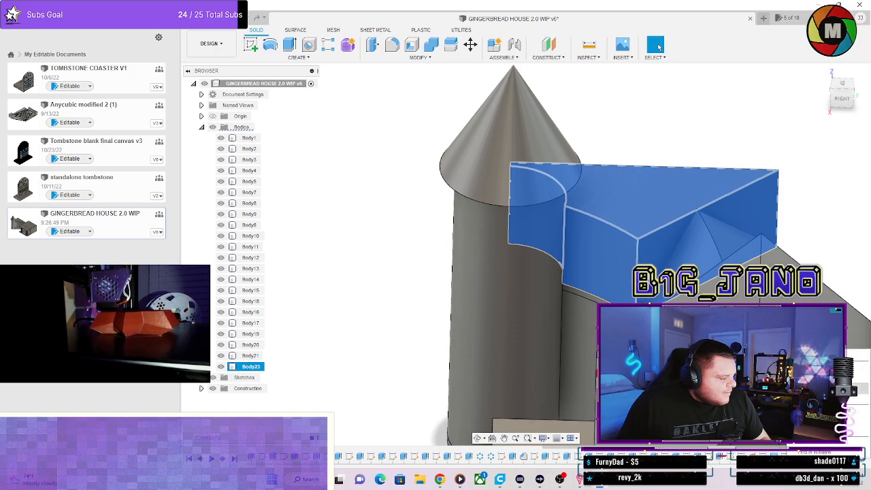
Delete the block extruded on the wing's flat top, along with the leftover sketch work that belonged to it.
{"action": "key", "text": "Delete"}
{"action": "left_click", "coordinate": [398, 257]}
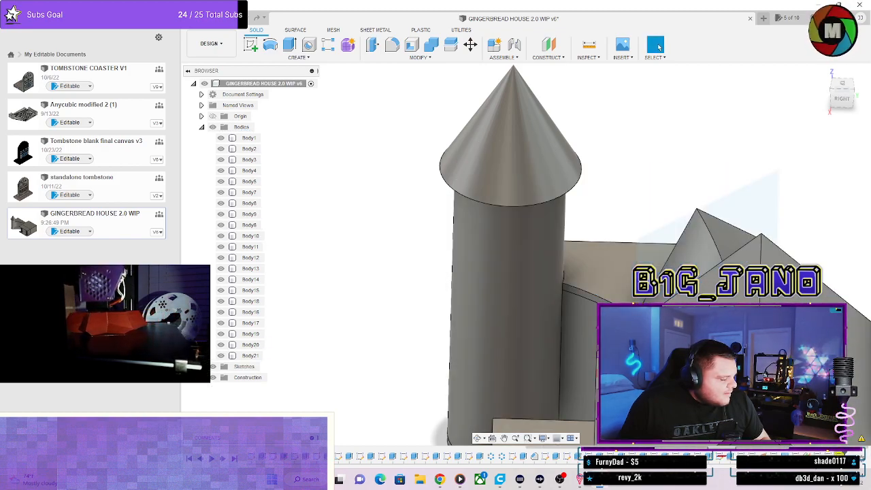
{"action": "right_click", "coordinate": [836, 453]}
{"action": "left_click", "coordinate": [620, 178]}
{"action": "middle_click_drag", "start_coordinate": [722, 238], "coordinate": [606, 231], "text": "shift"}
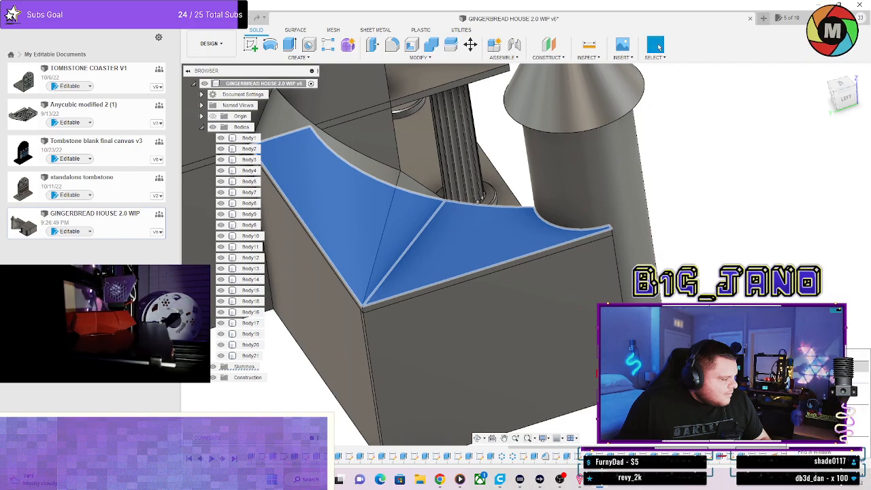
{"action": "left_click", "coordinate": [817, 365]}
{"action": "mouse_move", "coordinate": [639, 361]}
{"action": "middle_mouse_down", "text": "shift"}
{"action": "mouse_move", "coordinate": [603, 282]}
{"action": "mouse_move", "coordinate": [550, 287]}
{"action": "mouse_move", "coordinate": [579, 272]}
{"action": "middle_mouse_up", "text": "shift"}
Reopen for editing the sketch whose two lines run from the roof peak down to the tower.
{"action": "left_click", "coordinate": [845, 303]}
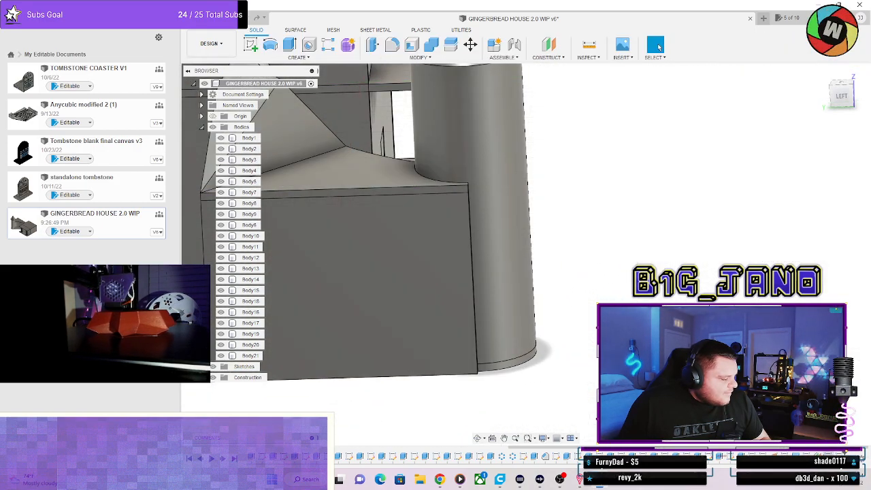
{"action": "left_click", "coordinate": [816, 371]}
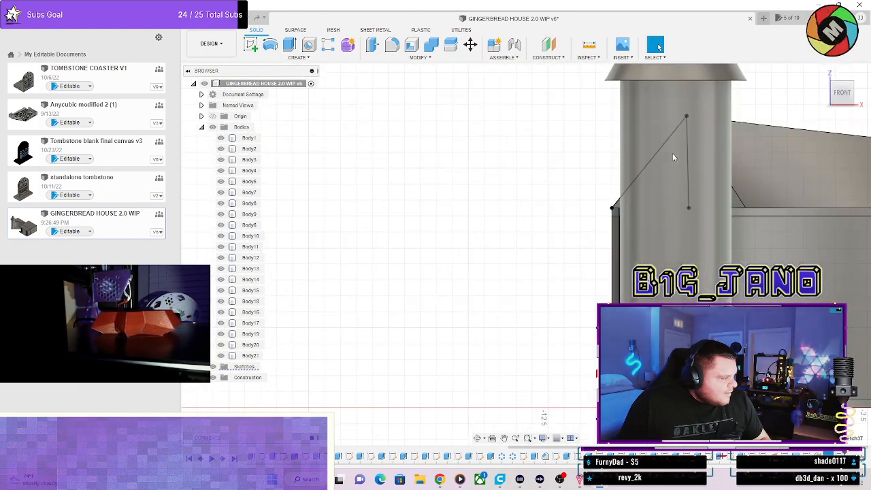
{"action": "mouse_move", "coordinate": [672, 153]}
{"action": "middle_mouse_down", "text": "shift"}
{"action": "mouse_move", "coordinate": [646, 185]}
{"action": "mouse_move", "coordinate": [684, 197]}
{"action": "mouse_move", "coordinate": [722, 194]}
{"action": "mouse_move", "coordinate": [716, 206]}
{"action": "middle_mouse_up", "text": "shift"}
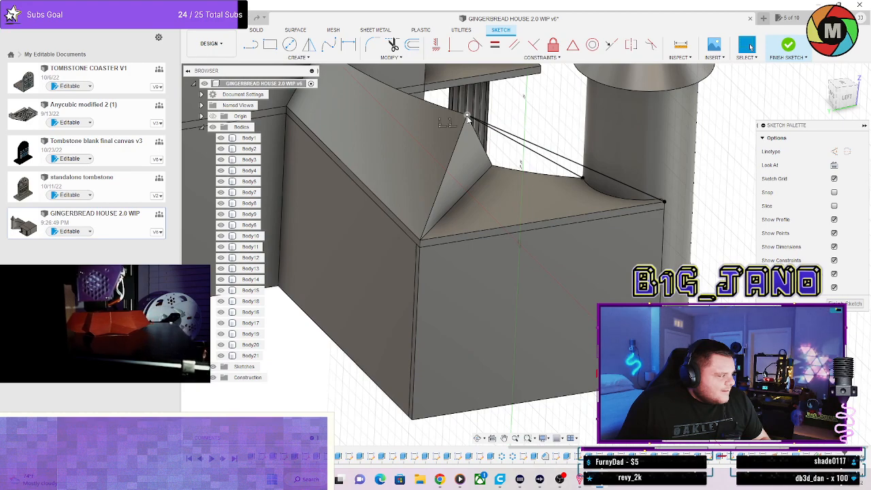
Try to change the Fix/UnFix constraint on the two sketched lines' shared endpoint at the roof peak.
{"action": "left_click", "coordinate": [602, 116]}
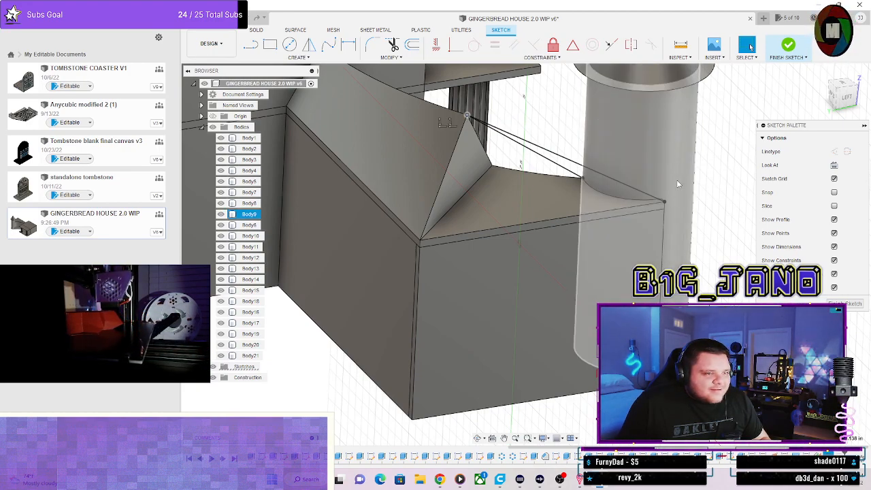
{"action": "mouse_move", "coordinate": [657, 123]}
{"action": "middle_mouse_down", "text": "shift"}
{"action": "mouse_move", "coordinate": [651, 80]}
{"action": "mouse_move", "coordinate": [619, 102]}
{"action": "middle_mouse_up", "text": "shift"}
{"action": "mouse_move", "coordinate": [601, 156]}
{"action": "middle_mouse_down", "text": "shift"}
{"action": "mouse_move", "coordinate": [620, 129]}
{"action": "mouse_move", "coordinate": [495, 104]}
{"action": "middle_mouse_up", "text": "shift"}
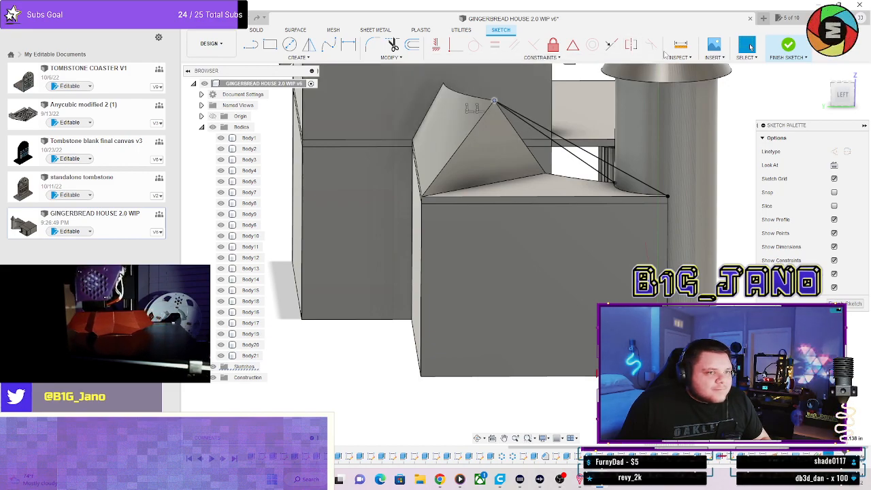
{"action": "left_click", "coordinate": [552, 46]}
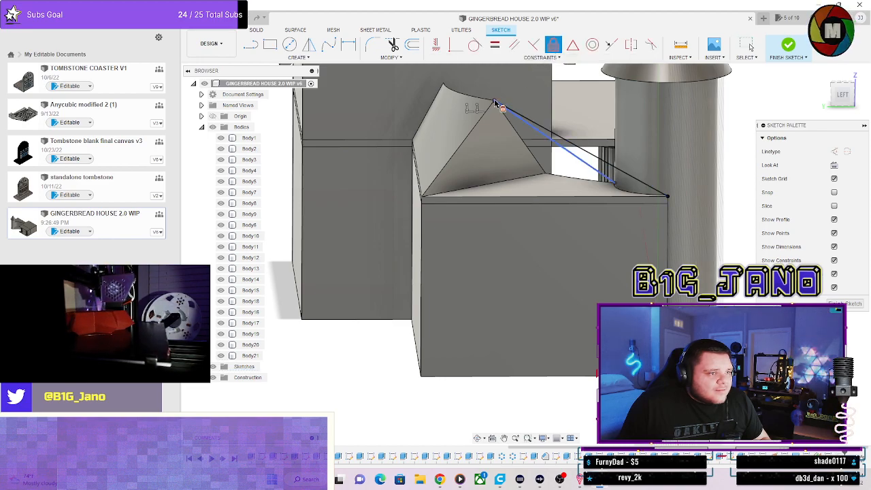
{"action": "key", "text": "Escape"}
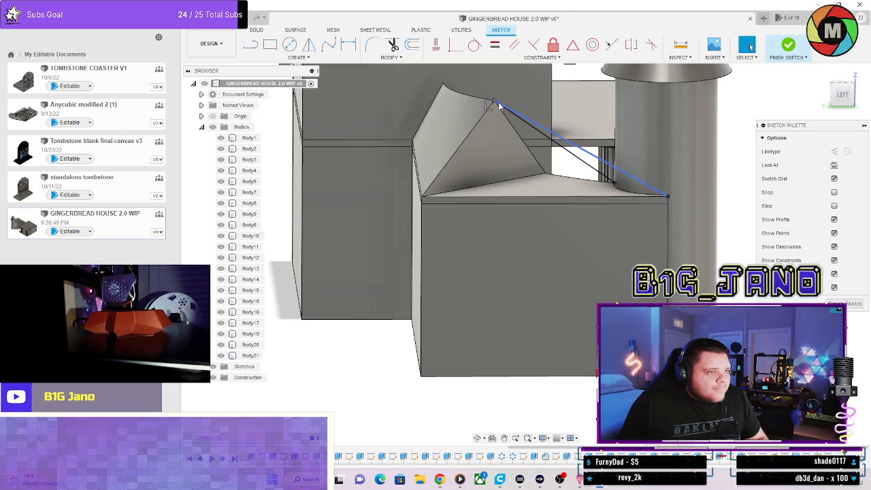
{"action": "middle_click_drag", "start_coordinate": [495, 104], "coordinate": [624, 294], "text": "shift"}
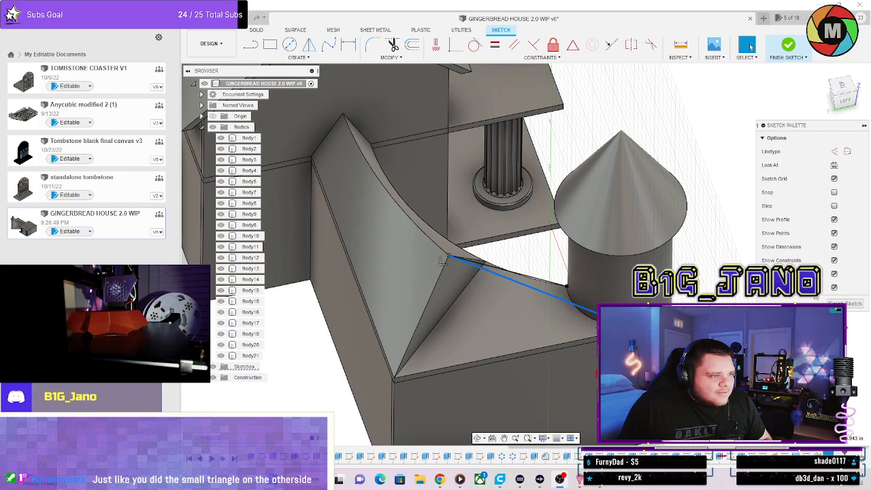
{"action": "scroll", "coordinate": [639, 272], "scroll_direction": "down", "scroll_amount": 3}
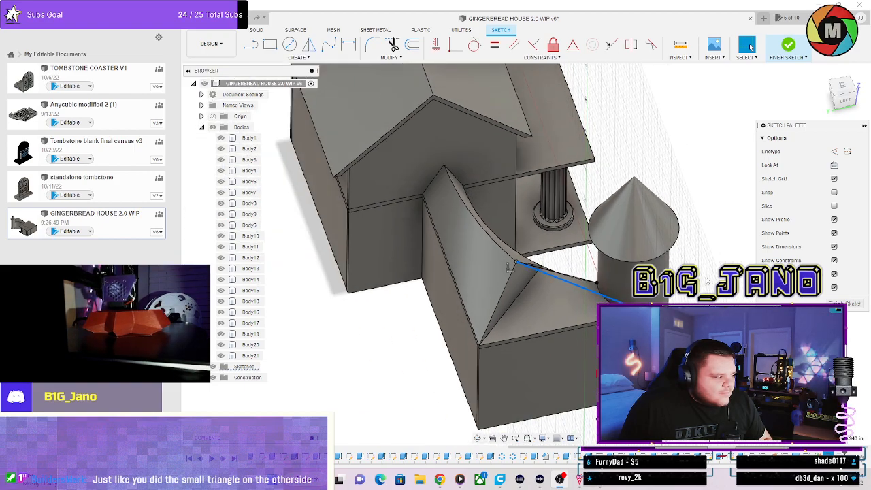
{"action": "scroll", "coordinate": [640, 278], "scroll_direction": "up", "scroll_amount": 5}
{"action": "mouse_move", "coordinate": [442, 311]}
{"action": "middle_mouse_down", "text": "shift"}
{"action": "mouse_move", "coordinate": [466, 265]}
{"action": "mouse_move", "coordinate": [441, 263]}
{"action": "mouse_move", "coordinate": [442, 277]}
{"action": "mouse_move", "coordinate": [484, 276]}
{"action": "mouse_move", "coordinate": [475, 285]}
{"action": "mouse_move", "coordinate": [503, 279]}
{"action": "mouse_move", "coordinate": [489, 309]}
{"action": "mouse_move", "coordinate": [509, 315]}
{"action": "mouse_move", "coordinate": [418, 321]}
{"action": "mouse_move", "coordinate": [422, 310]}
{"action": "mouse_move", "coordinate": [360, 306]}
{"action": "mouse_move", "coordinate": [425, 314]}
{"action": "mouse_move", "coordinate": [292, 223]}
{"action": "middle_mouse_up", "text": "shift"}
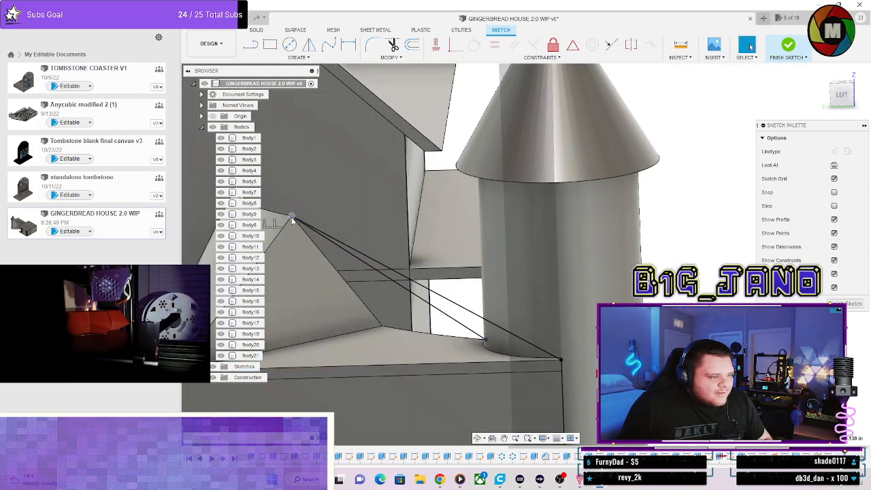
{"action": "middle_click_drag", "start_coordinate": [318, 232], "coordinate": [480, 111], "text": "shift"}
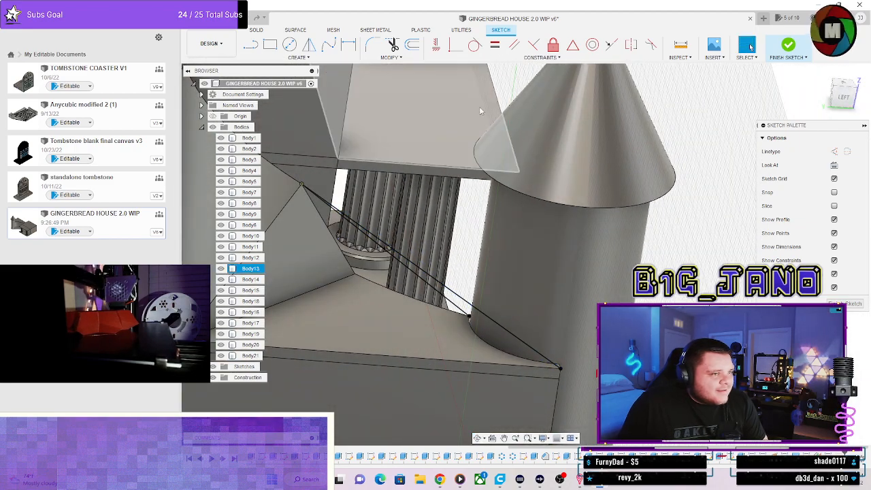
{"action": "left_click", "coordinate": [554, 46]}
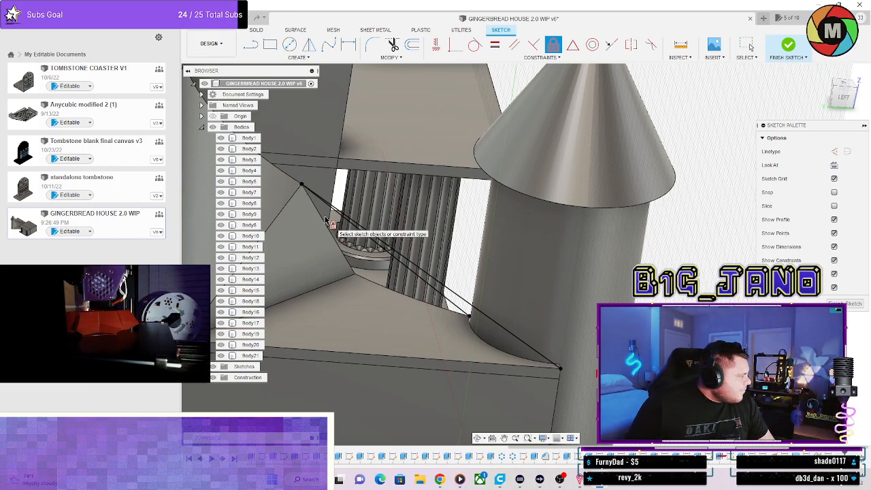
{"action": "key", "text": "Escape"}
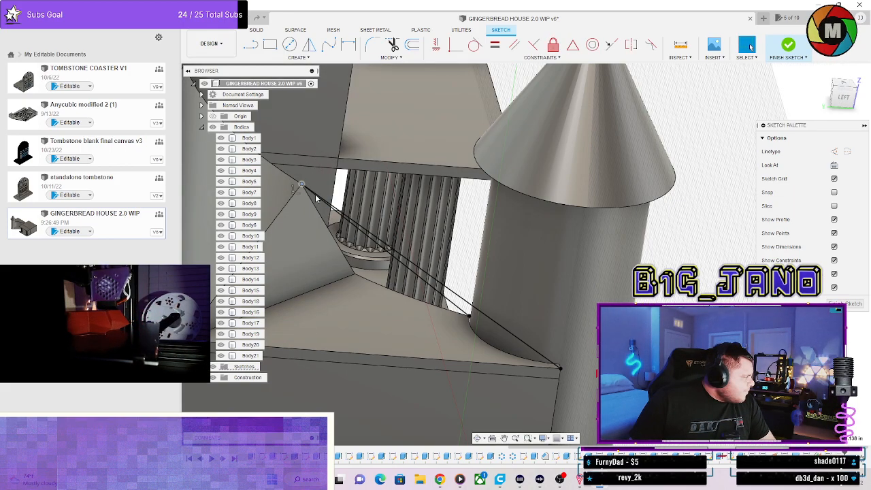
Delete both sketched lines that run from the roof peak to the tower.
{"action": "middle_click_drag", "start_coordinate": [327, 206], "coordinate": [294, 249], "text": "shift"}
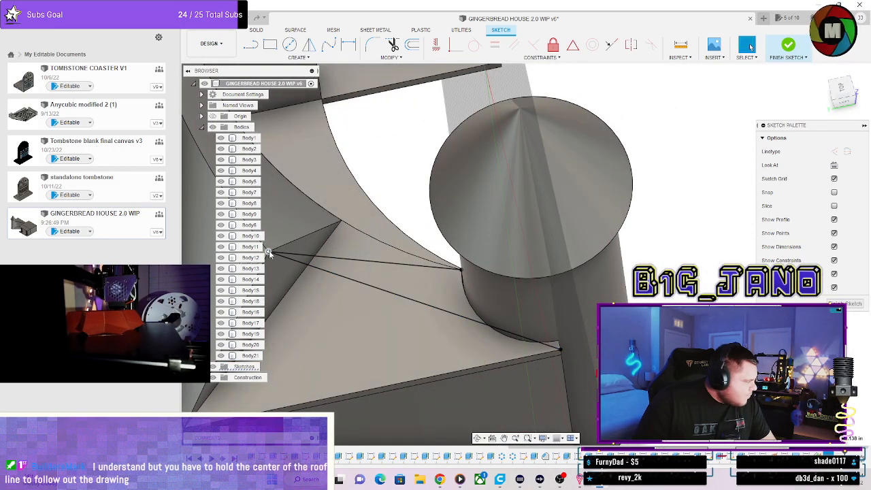
{"action": "left_click", "coordinate": [269, 251]}
{"action": "left_click", "coordinate": [307, 265]}
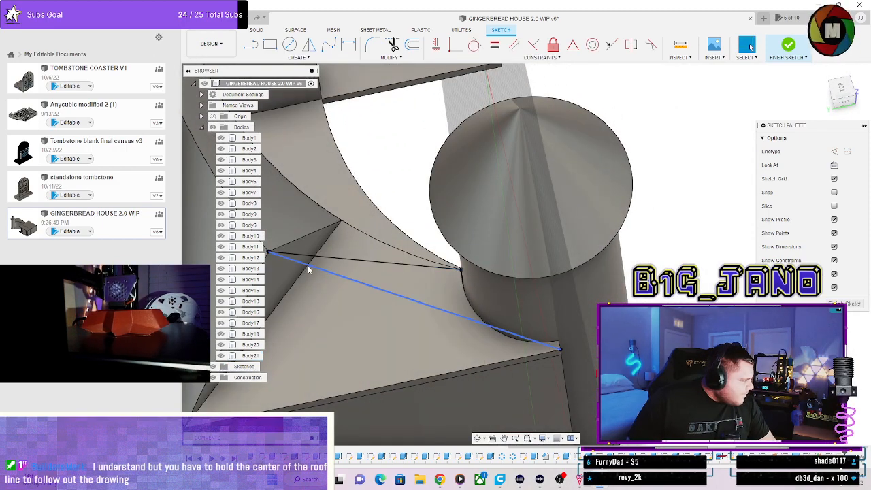
{"action": "key", "text": "Delete"}
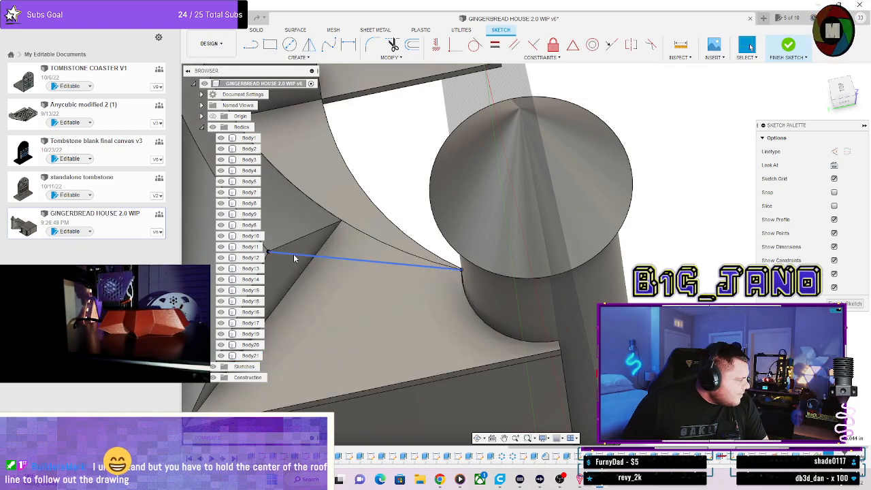
Project the triangular end face of the wing's roof into the open sketch at the tower.
{"action": "mouse_move", "coordinate": [288, 258]}
{"action": "middle_mouse_down", "text": "shift"}
{"action": "mouse_move", "coordinate": [468, 321]}
{"action": "mouse_move", "coordinate": [561, 390]}
{"action": "mouse_move", "coordinate": [539, 379]}
{"action": "mouse_move", "coordinate": [527, 353]}
{"action": "mouse_move", "coordinate": [432, 261]}
{"action": "mouse_move", "coordinate": [462, 218]}
{"action": "mouse_move", "coordinate": [353, 298]}
{"action": "middle_mouse_up", "text": "shift"}
{"action": "left_click", "coordinate": [353, 299]}
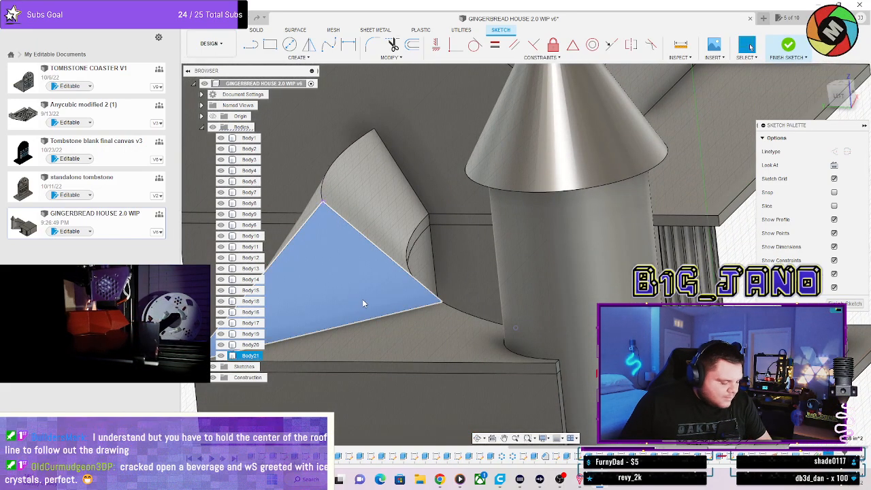
{"action": "key", "text": "p"}
{"action": "left_click", "coordinate": [704, 181]}
{"action": "mouse_move", "coordinate": [507, 340]}
{"action": "middle_mouse_down", "text": "shift"}
{"action": "mouse_move", "coordinate": [491, 354]}
{"action": "mouse_move", "coordinate": [466, 331]}
{"action": "mouse_move", "coordinate": [509, 312]}
{"action": "mouse_move", "coordinate": [537, 316]}
{"action": "mouse_move", "coordinate": [417, 257]}
{"action": "mouse_move", "coordinate": [400, 235]}
{"action": "mouse_move", "coordinate": [420, 242]}
{"action": "middle_mouse_up", "text": "shift"}
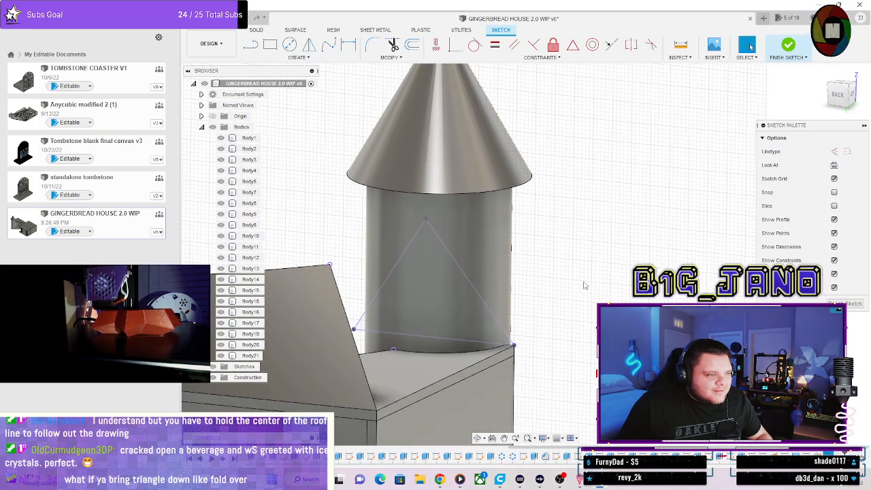
Examine from several sides how the projected triangle sits against the tower wall and the corners of the flat top.
{"action": "middle_click_drag", "start_coordinate": [583, 285], "coordinate": [458, 208], "text": "shift"}
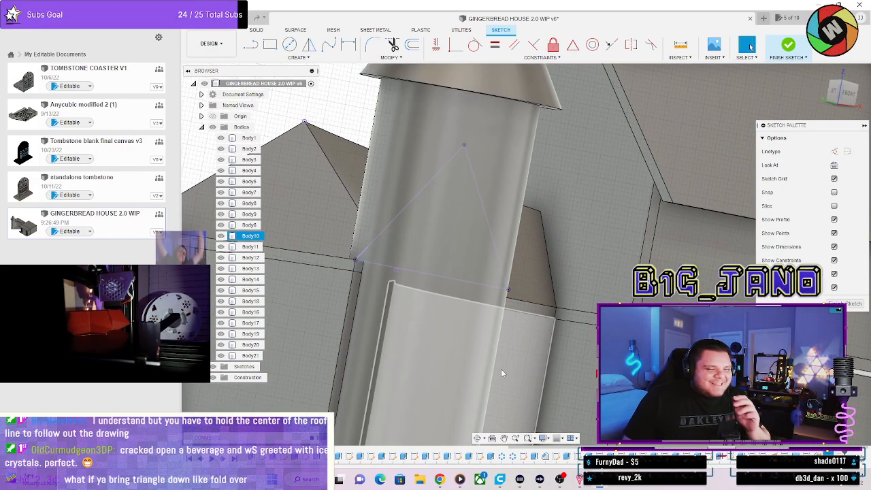
{"action": "middle_click_drag", "start_coordinate": [440, 316], "coordinate": [498, 317], "text": "shift"}
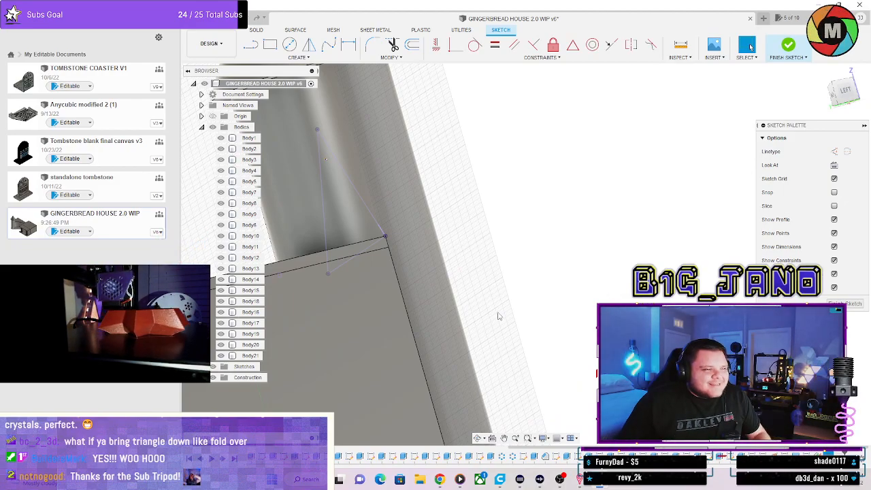
{"action": "middle_click_drag", "start_coordinate": [498, 316], "coordinate": [562, 247], "text": "shift"}
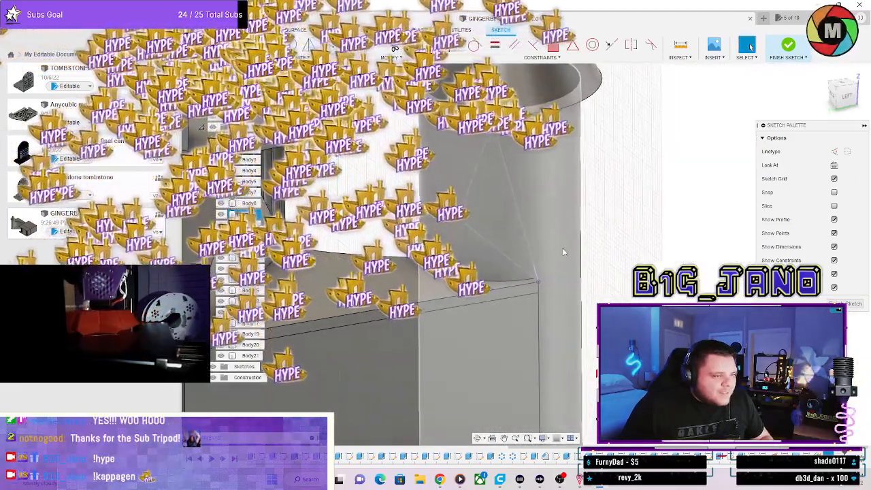
{"action": "scroll", "coordinate": [345, 228], "scroll_direction": "down", "scroll_amount": 2}
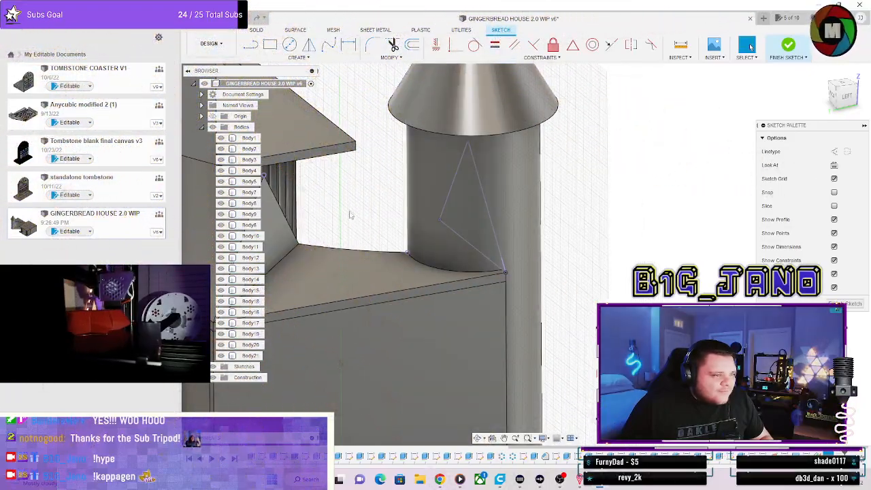
{"action": "left_click", "coordinate": [423, 194]}
{"action": "middle_click_drag", "start_coordinate": [409, 187], "coordinate": [369, 247], "text": "shift"}
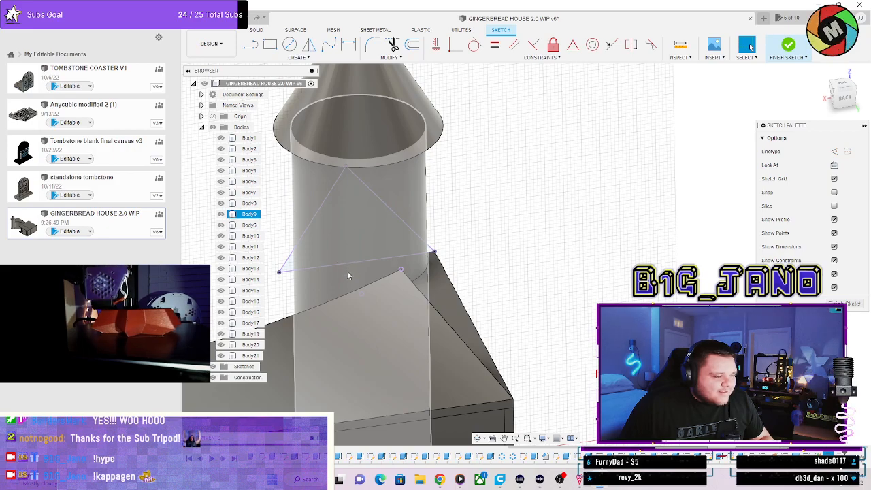
{"action": "middle_click_drag", "start_coordinate": [346, 274], "coordinate": [417, 250], "text": "shift"}
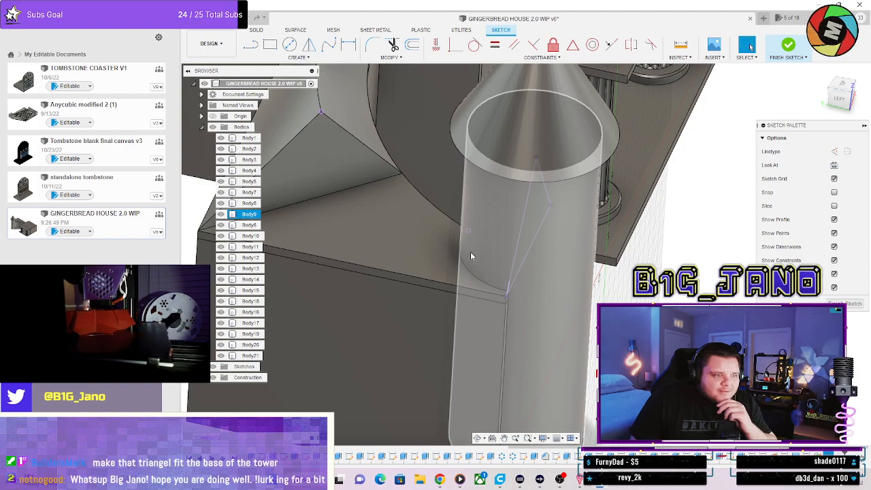
Inspect the projected roof triangle at the tower wall and finish its sketch.
{"action": "middle_click_drag", "start_coordinate": [470, 255], "coordinate": [438, 197], "text": "shift"}
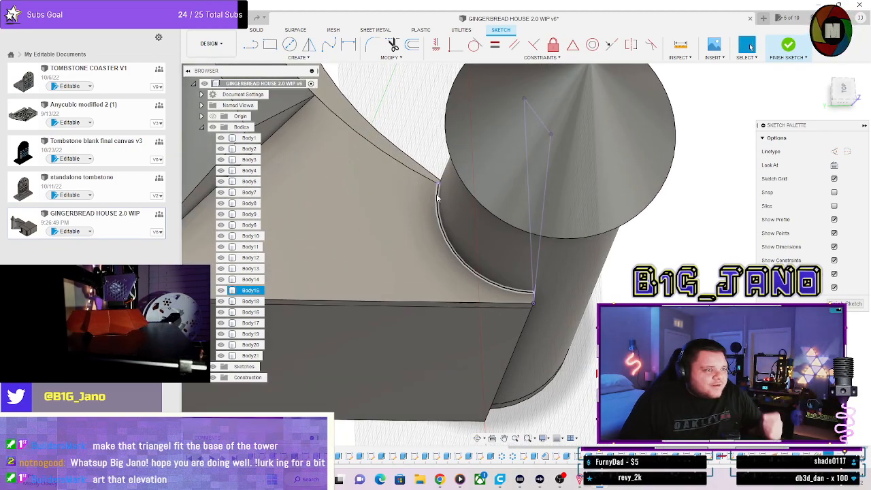
{"action": "scroll", "coordinate": [438, 197], "scroll_direction": "up", "scroll_amount": 10}
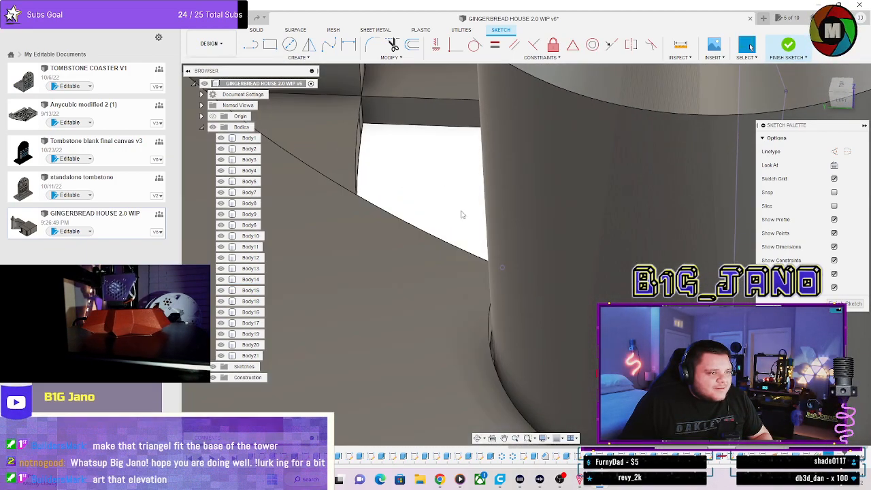
{"action": "scroll", "coordinate": [508, 308], "scroll_direction": "down", "scroll_amount": 5}
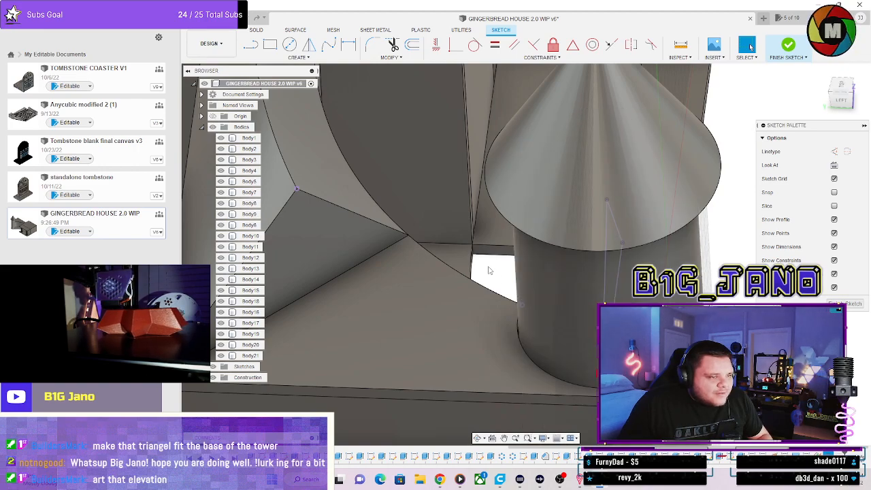
{"action": "middle_click_drag", "start_coordinate": [501, 266], "coordinate": [472, 213]}
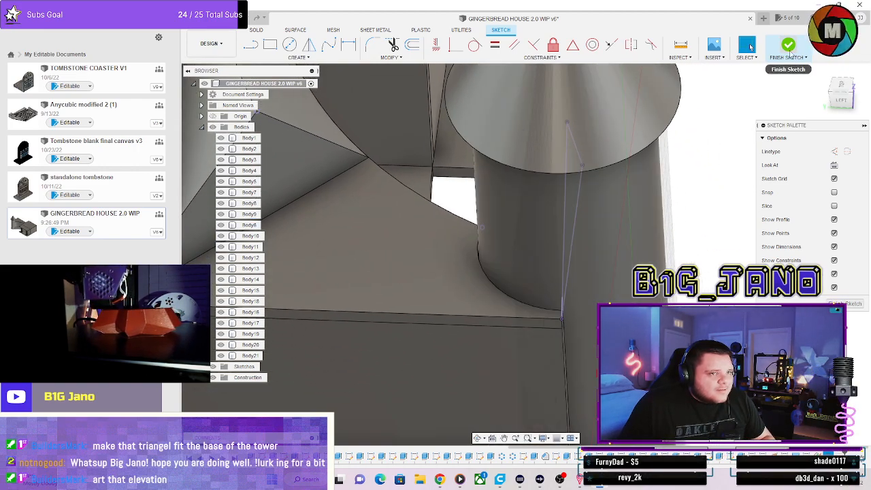
{"action": "left_click", "coordinate": [790, 53]}
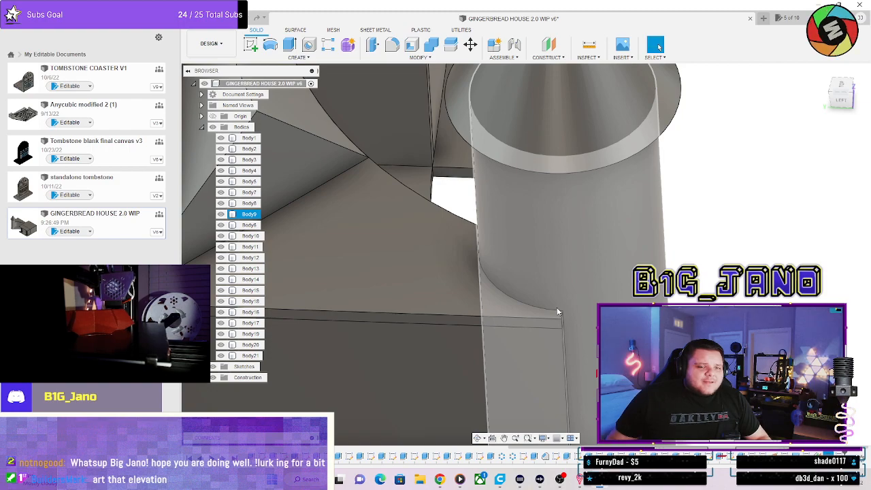
{"action": "key", "text": "Escape"}
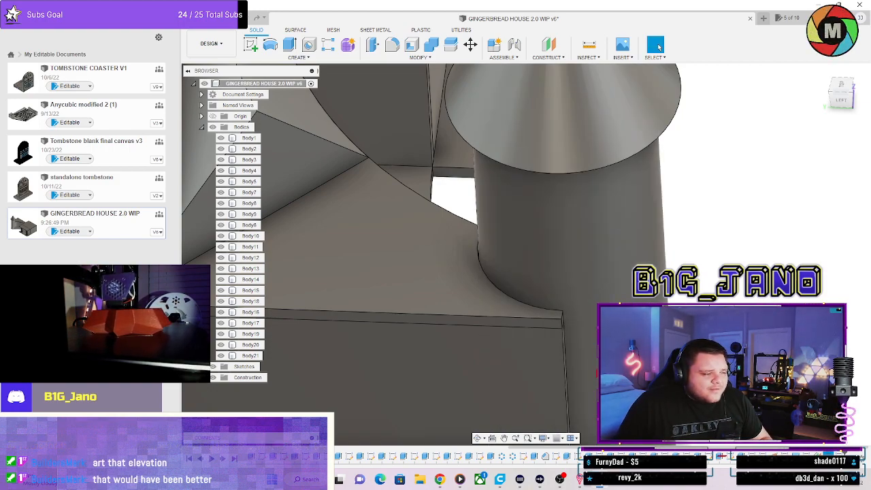
{"action": "scroll", "coordinate": [683, 347], "scroll_direction": "down", "scroll_amount": 3}
{"action": "key", "text": "Escape"}
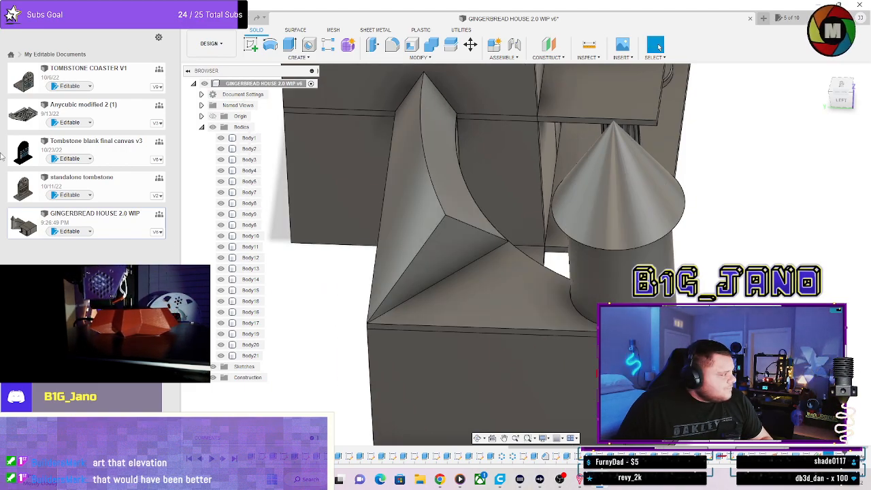
{"action": "right_click", "coordinate": [360, 115]}
{"action": "left_click", "coordinate": [265, 65]}
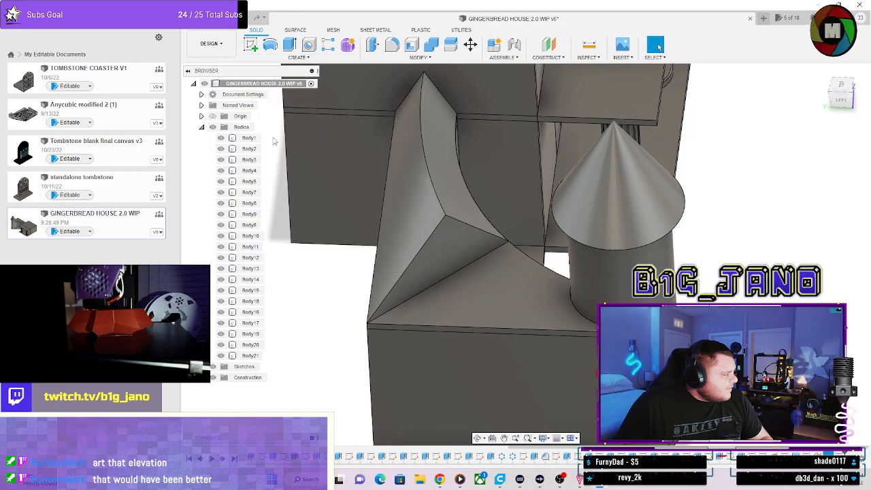
{"action": "left_click", "coordinate": [468, 252]}
{"action": "middle_click_drag", "start_coordinate": [573, 284], "coordinate": [670, 269], "text": "shift"}
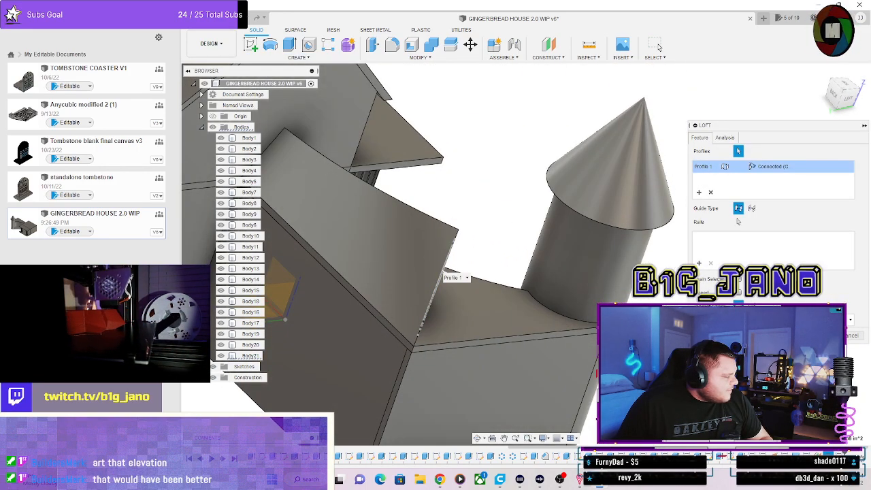
{"action": "left_click", "coordinate": [202, 366]}
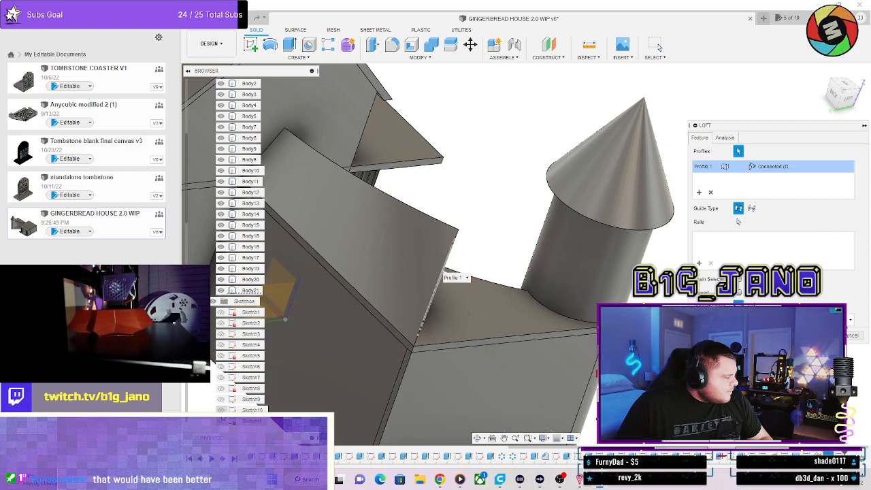
{"action": "left_click", "coordinate": [847, 338]}
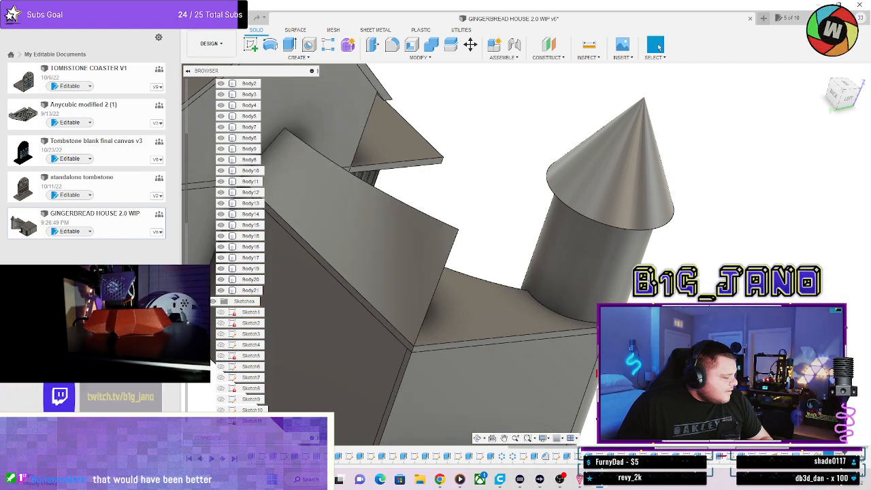
Reopen Sketch38 from the design history to inspect its lines at the roof's end, and close it.
{"action": "right_click", "coordinate": [792, 454]}
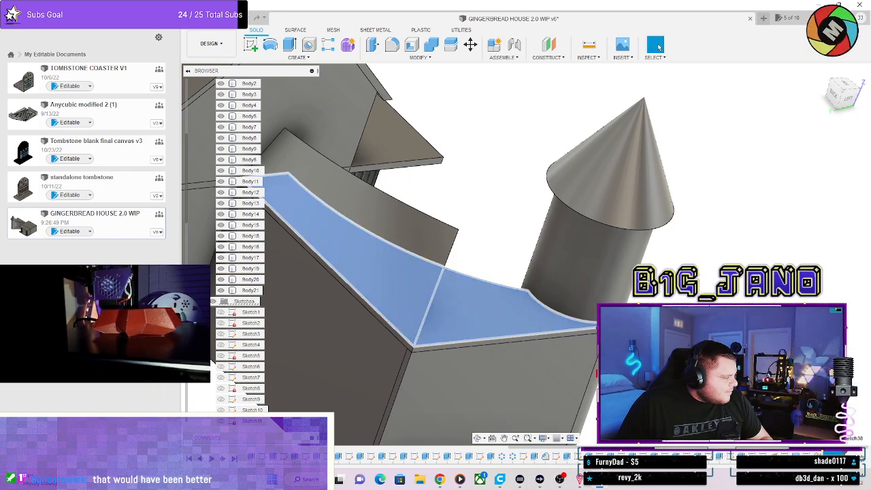
{"action": "double_click", "coordinate": [831, 454]}
{"action": "middle_click_drag", "start_coordinate": [632, 381], "coordinate": [605, 276], "text": "shift"}
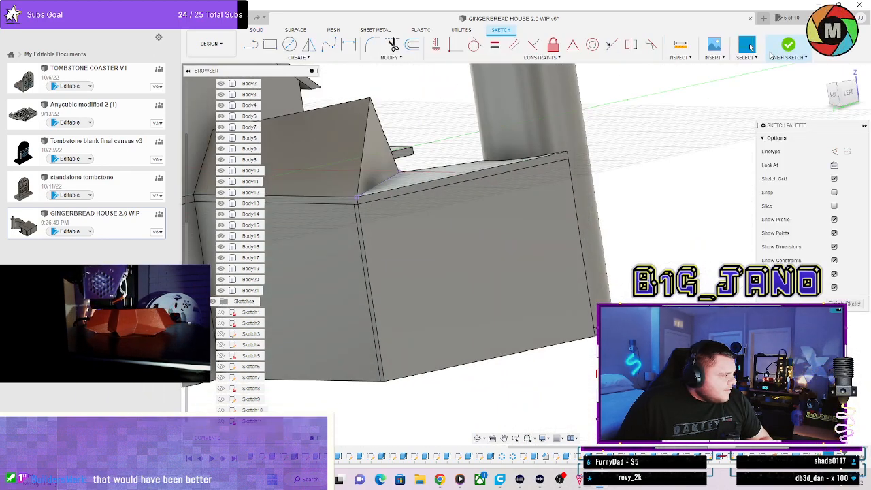
{"action": "left_click", "coordinate": [784, 46]}
Start a sketch on the narrow corner face of the flat top's edge beside the tower.
{"action": "mouse_move", "coordinate": [510, 129]}
{"action": "middle_mouse_down", "text": "shift"}
{"action": "mouse_move", "coordinate": [476, 119]}
{"action": "mouse_move", "coordinate": [471, 142]}
{"action": "mouse_move", "coordinate": [467, 128]}
{"action": "middle_mouse_up", "text": "shift"}
{"action": "scroll", "coordinate": [485, 111], "scroll_direction": "up", "scroll_amount": 3}
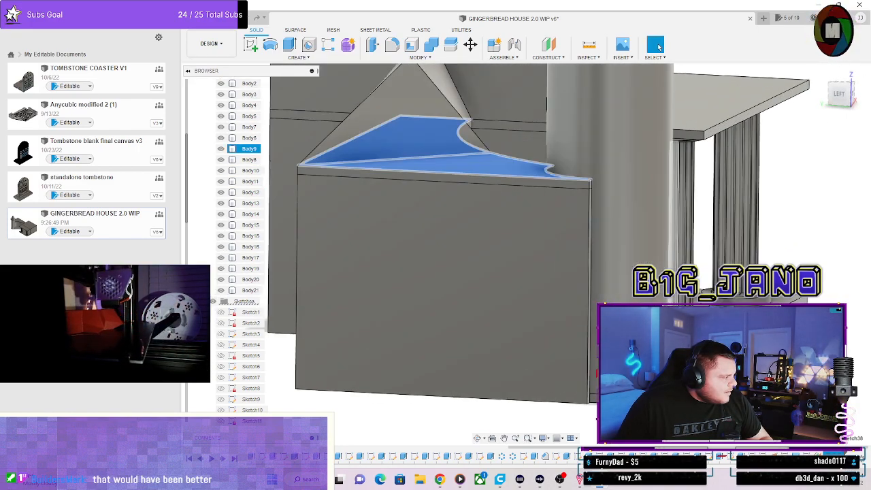
{"action": "scroll", "coordinate": [592, 190], "scroll_direction": "up", "scroll_amount": 4}
{"action": "middle_click_drag", "start_coordinate": [595, 185], "coordinate": [581, 202], "text": "shift"}
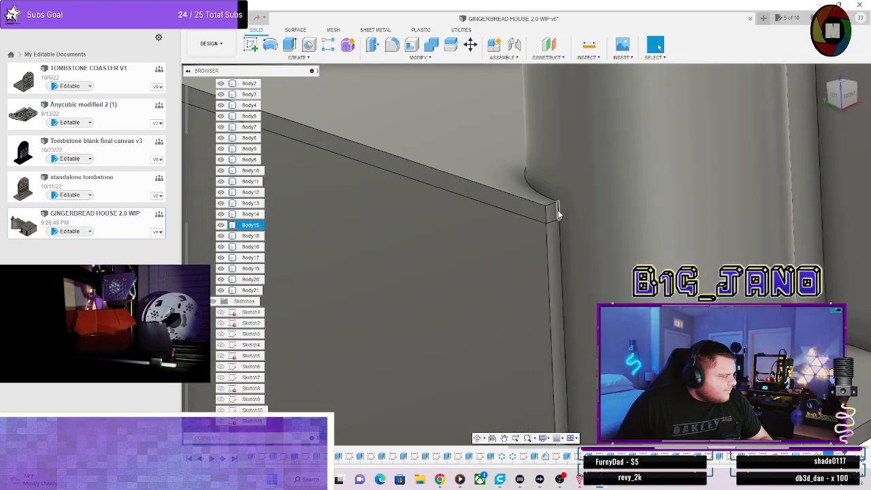
{"action": "left_click", "coordinate": [553, 215]}
{"action": "left_click", "coordinate": [252, 43]}
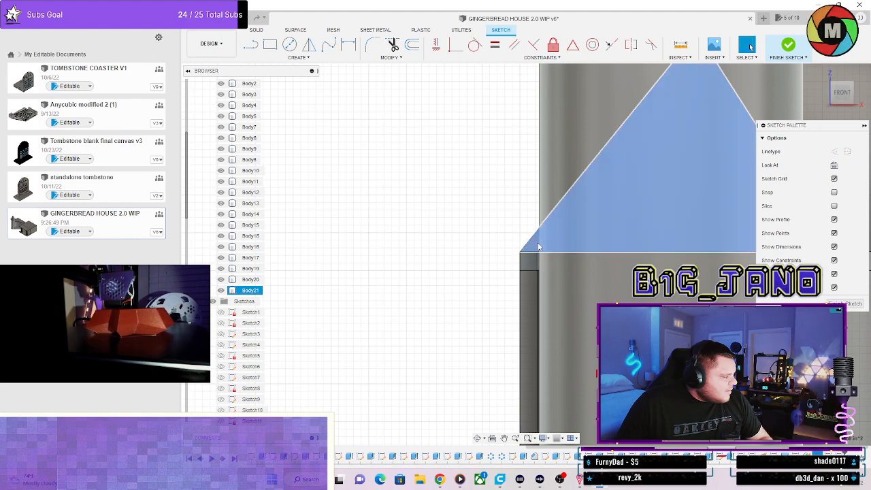
Project the triangular end face of the wing's roof into the open corner sketch and finish the sketch.
{"action": "key", "text": "p"}
{"action": "left_click", "coordinate": [660, 230]}
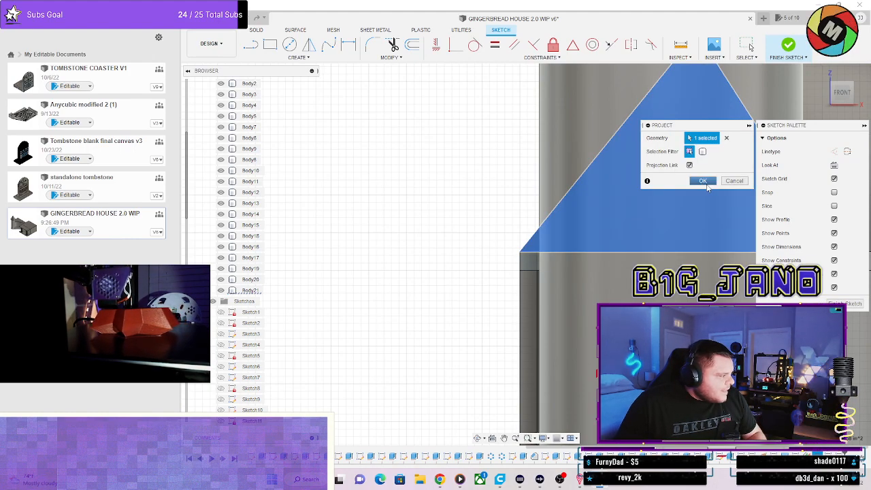
{"action": "left_click", "coordinate": [706, 183]}
{"action": "mouse_move", "coordinate": [527, 251]}
{"action": "middle_mouse_down", "text": "shift"}
{"action": "mouse_move", "coordinate": [614, 252]}
{"action": "mouse_move", "coordinate": [565, 270]}
{"action": "mouse_move", "coordinate": [473, 251]}
{"action": "mouse_move", "coordinate": [438, 227]}
{"action": "middle_mouse_up", "text": "shift"}
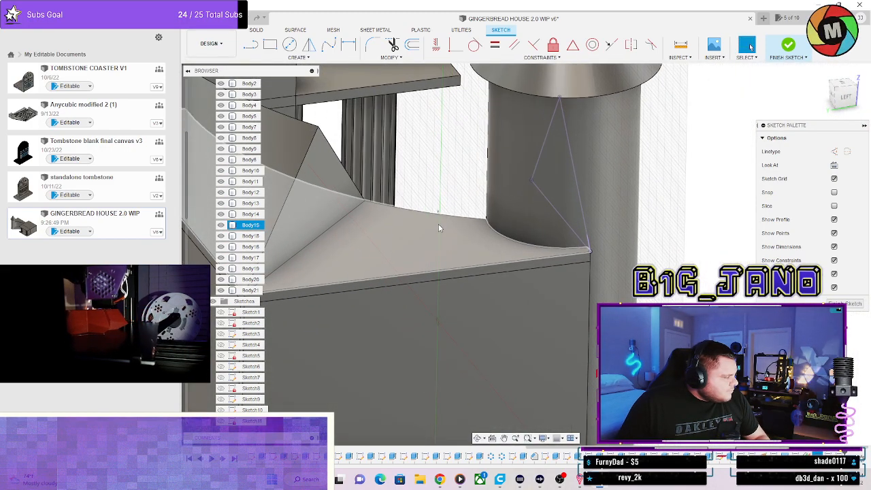
{"action": "left_click", "coordinate": [789, 45]}
Try a loft from the projected triangle at the tower to the triangular end face of the wing's roof.
{"action": "left_click", "coordinate": [297, 57]}
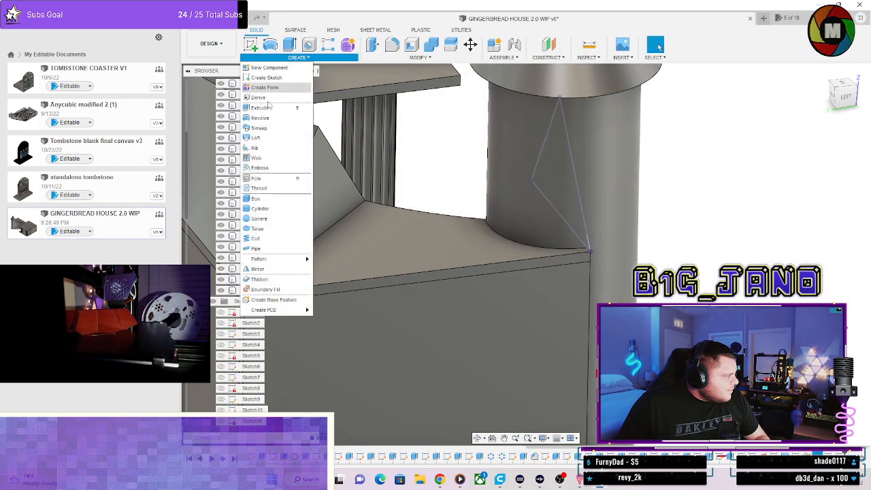
{"action": "left_click", "coordinate": [257, 138]}
{"action": "left_click", "coordinate": [564, 171]}
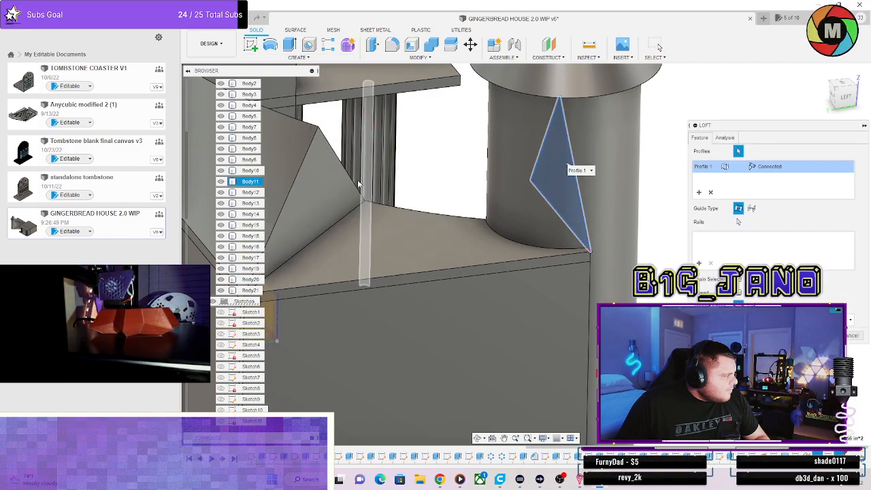
{"action": "left_click", "coordinate": [326, 181]}
{"action": "middle_click_drag", "start_coordinate": [365, 200], "coordinate": [314, 151], "text": "shift"}
{"action": "left_click", "coordinate": [738, 222]}
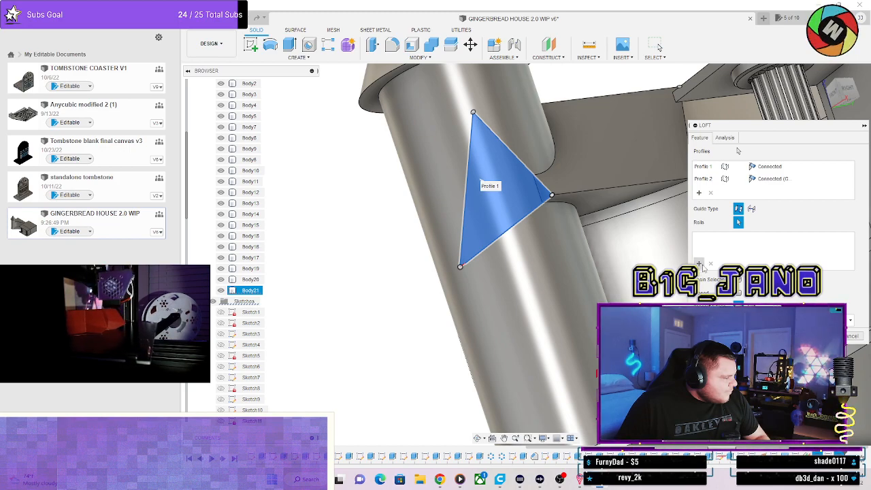
Try Tangent (G1) continuity on the loft's roof-end profile, and set it back to Connected (G0).
{"action": "left_click", "coordinate": [793, 178]}
{"action": "left_click", "coordinate": [769, 197]}
{"action": "middle_click_drag", "start_coordinate": [788, 210], "coordinate": [406, 163], "text": "shift"}
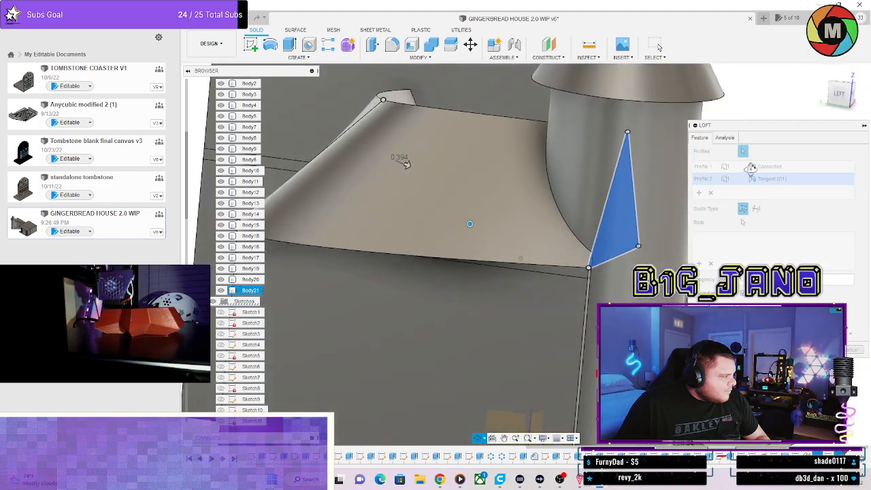
{"action": "left_click", "coordinate": [793, 178]}
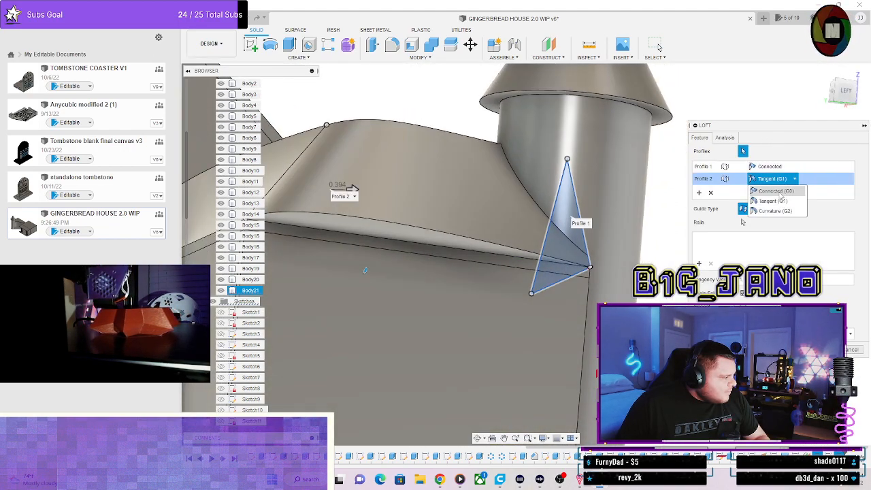
{"action": "left_click", "coordinate": [775, 191]}
Compare Tangent (G1) and Curvature (G2) continuity on the loft's roof-end profile, and return it to Connected (G0).
{"action": "middle_click_drag", "start_coordinate": [470, 198], "coordinate": [675, 215], "text": "shift"}
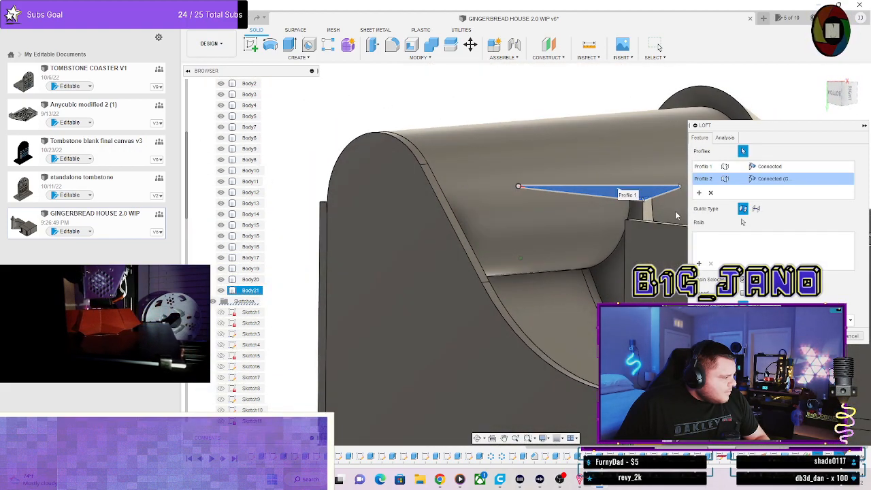
{"action": "left_click", "coordinate": [795, 179]}
{"action": "left_click", "coordinate": [772, 202]}
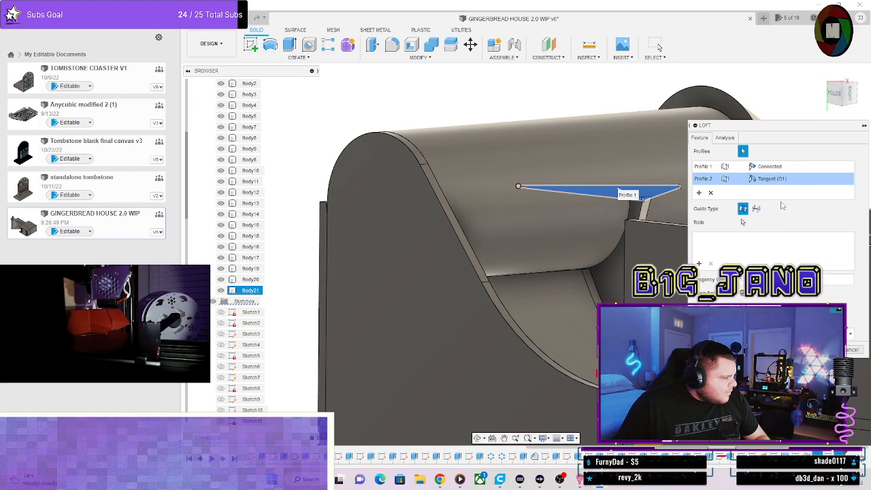
{"action": "middle_click_drag", "start_coordinate": [642, 199], "coordinate": [612, 193], "text": "shift"}
{"action": "scroll", "coordinate": [674, 159], "scroll_direction": "up", "scroll_amount": 2}
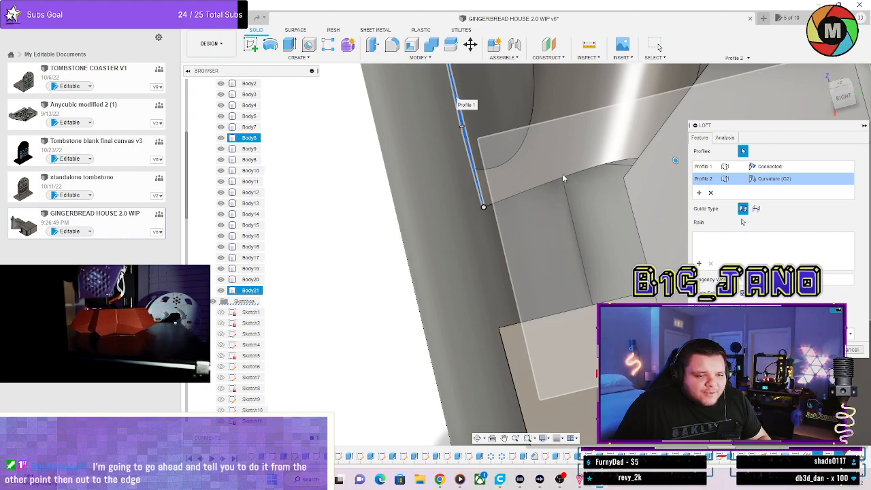
{"action": "middle_click_drag", "start_coordinate": [629, 168], "coordinate": [600, 243], "text": "shift"}
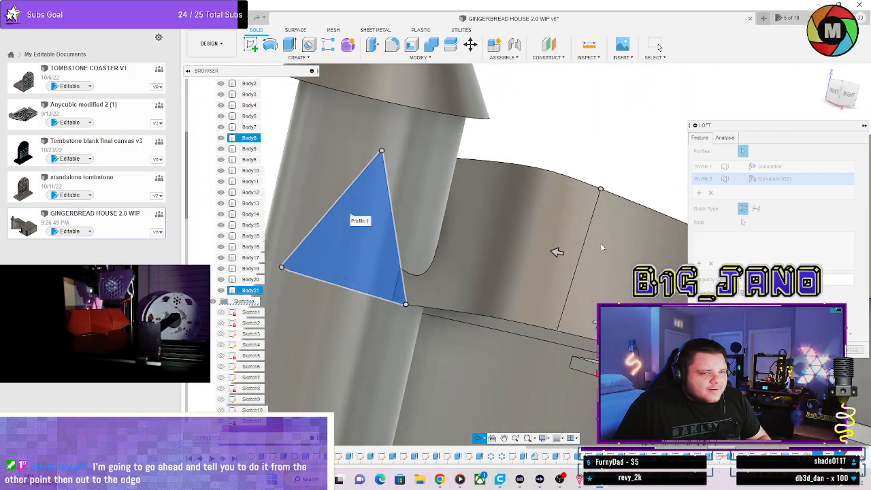
{"action": "left_click", "coordinate": [793, 179]}
{"action": "left_click", "coordinate": [784, 195]}
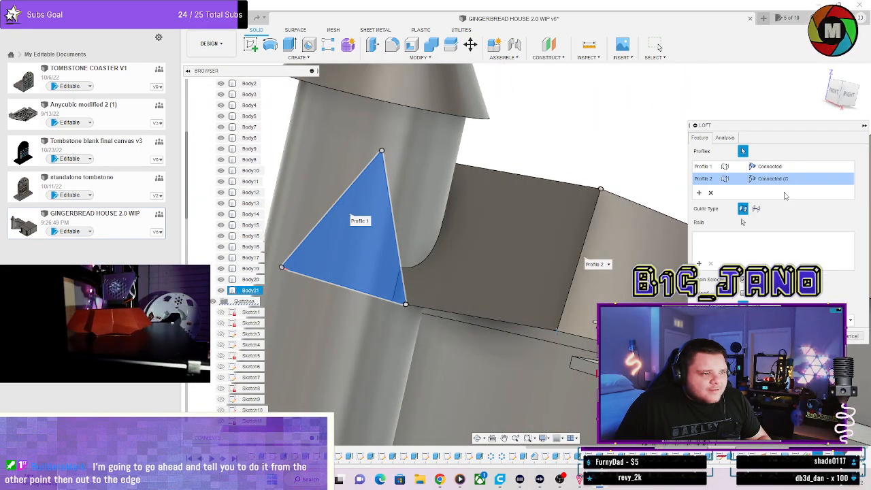
Try to add a guide rail between the roof end and the tower triangle, and cancel the loft.
{"action": "middle_click_drag", "start_coordinate": [651, 239], "coordinate": [657, 212], "text": "shift"}
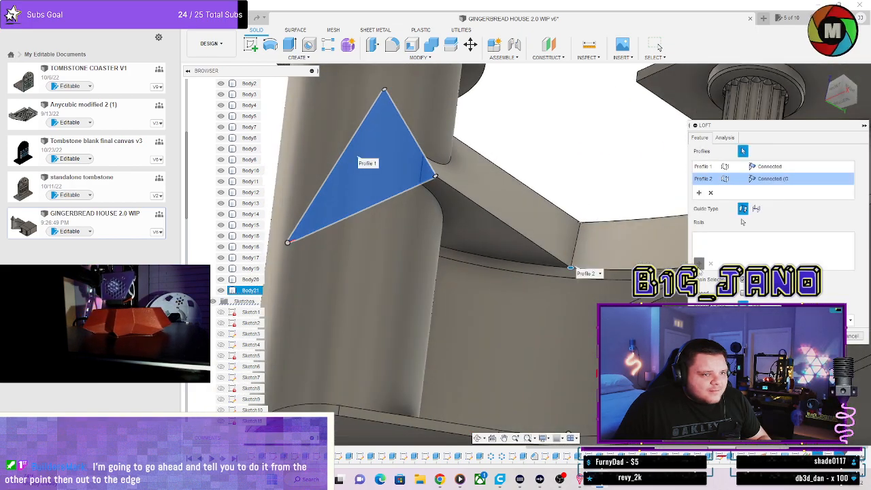
{"action": "left_click", "coordinate": [742, 222]}
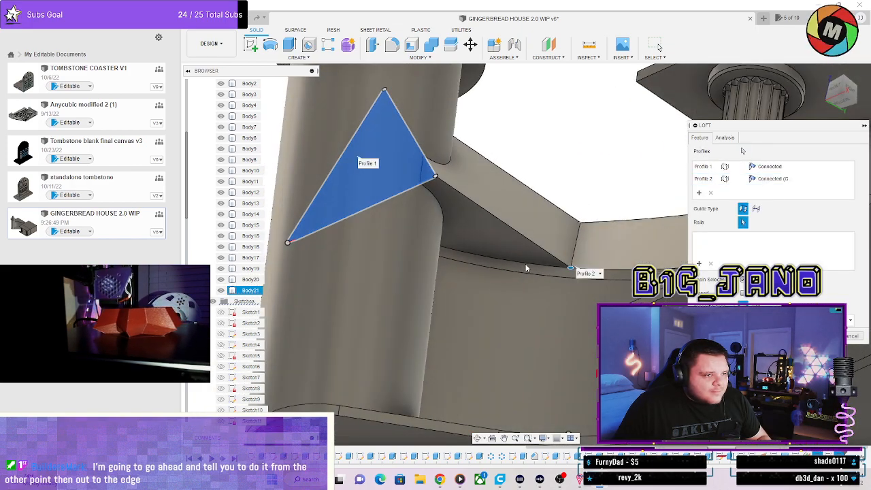
{"action": "middle_click_drag", "start_coordinate": [522, 271], "coordinate": [552, 273], "text": "shift"}
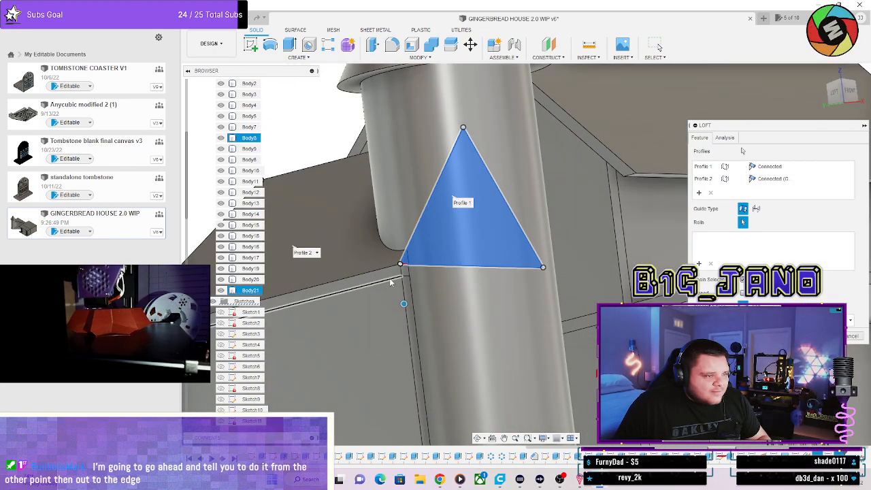
{"action": "middle_click_drag", "start_coordinate": [390, 282], "coordinate": [583, 295], "text": "shift"}
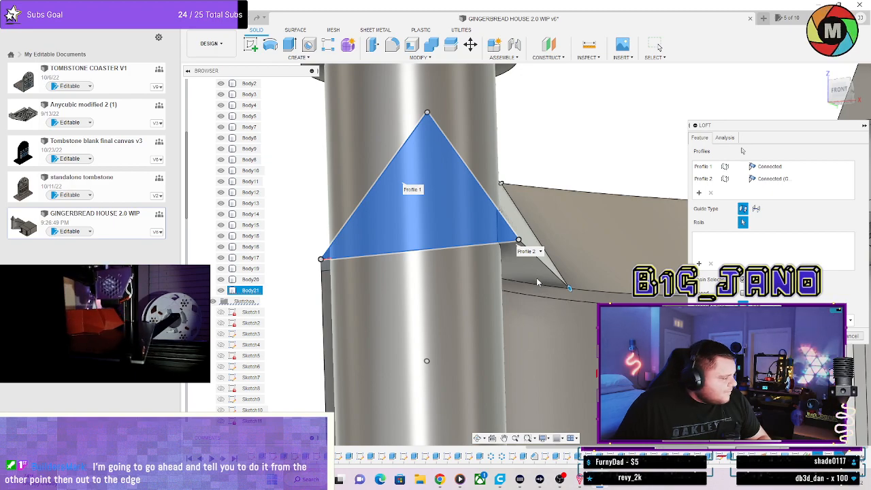
{"action": "middle_click_drag", "start_coordinate": [547, 268], "coordinate": [581, 273], "text": "shift"}
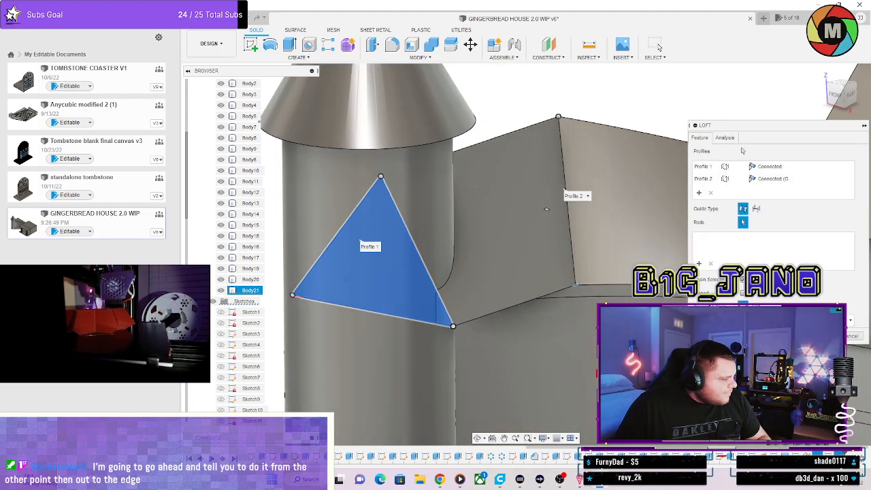
{"action": "left_click", "coordinate": [849, 336]}
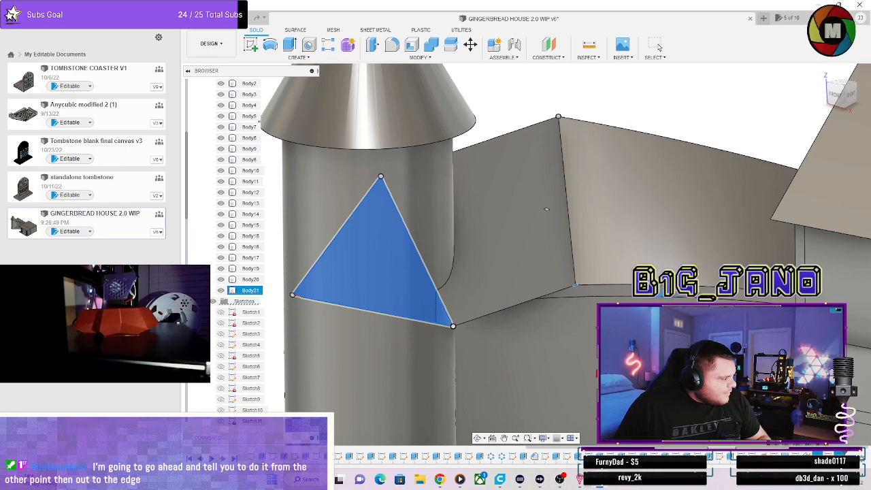
{"action": "mouse_move", "coordinate": [651, 288]}
{"action": "middle_mouse_down", "text": "shift"}
{"action": "mouse_move", "coordinate": [484, 204]}
{"action": "mouse_move", "coordinate": [494, 217]}
{"action": "mouse_move", "coordinate": [486, 234]}
{"action": "mouse_move", "coordinate": [380, 261]}
{"action": "mouse_move", "coordinate": [442, 233]}
{"action": "mouse_move", "coordinate": [387, 261]}
{"action": "mouse_move", "coordinate": [656, 247]}
{"action": "mouse_move", "coordinate": [585, 272]}
{"action": "mouse_move", "coordinate": [599, 259]}
{"action": "middle_mouse_up", "text": "shift"}
{"action": "mouse_move", "coordinate": [701, 255]}
{"action": "middle_mouse_down", "text": "shift"}
{"action": "mouse_move", "coordinate": [684, 269]}
{"action": "mouse_move", "coordinate": [680, 256]}
{"action": "mouse_move", "coordinate": [703, 272]}
{"action": "mouse_move", "coordinate": [611, 175]}
{"action": "middle_mouse_up", "text": "shift"}
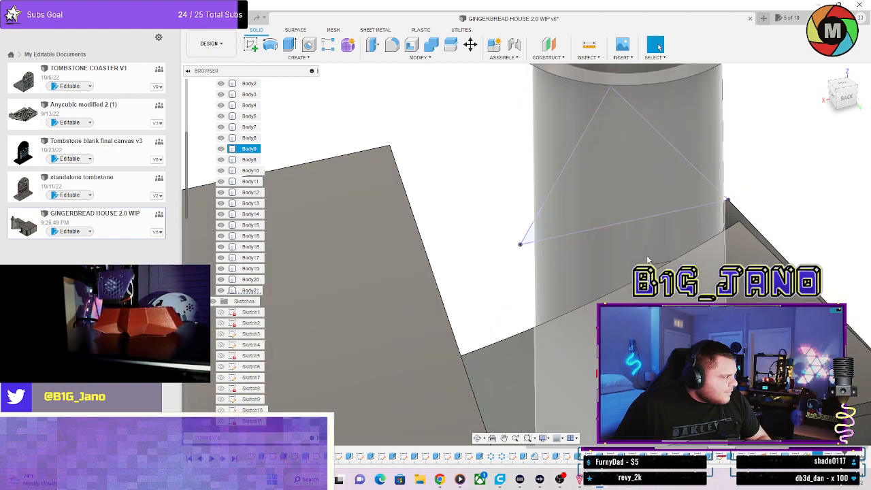
Try a loft from the triangular end face of the wing's roof to the projected triangle at the tower.
{"action": "middle_click_drag", "start_coordinate": [617, 214], "coordinate": [654, 246], "text": "shift"}
{"action": "left_click", "coordinate": [700, 254]}
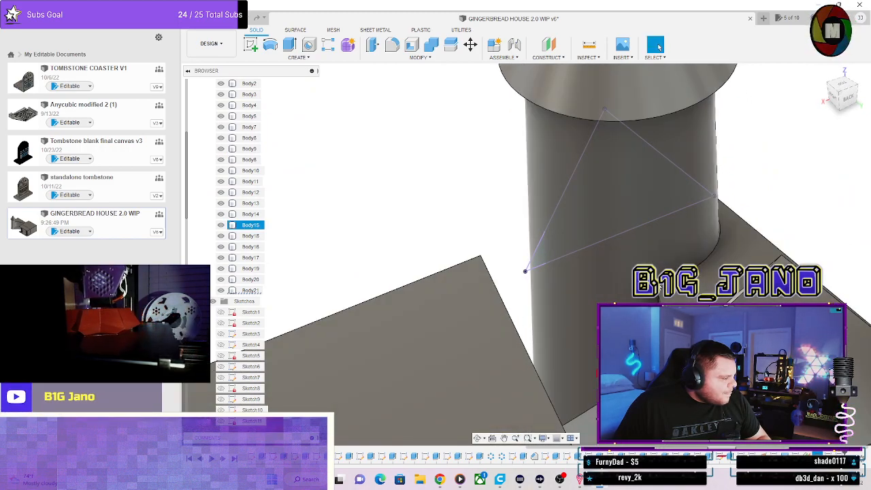
{"action": "left_click", "coordinate": [643, 209]}
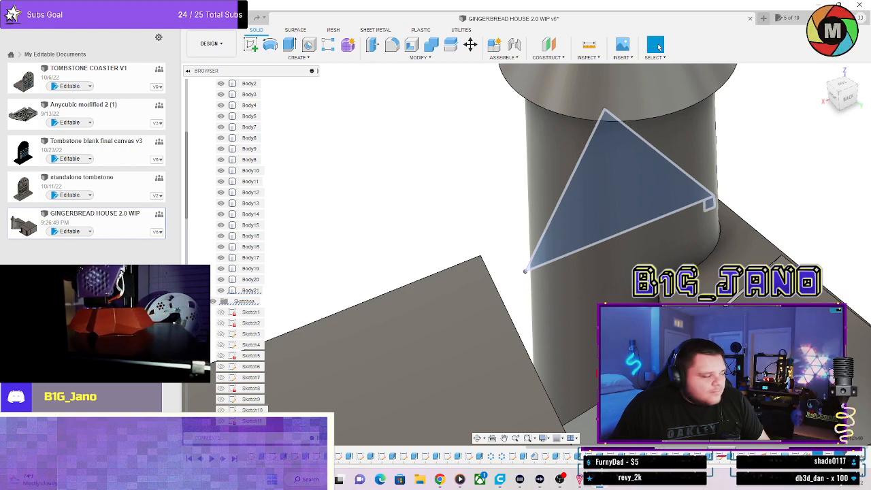
{"action": "left_click", "coordinate": [298, 58]}
{"action": "left_click", "coordinate": [264, 143]}
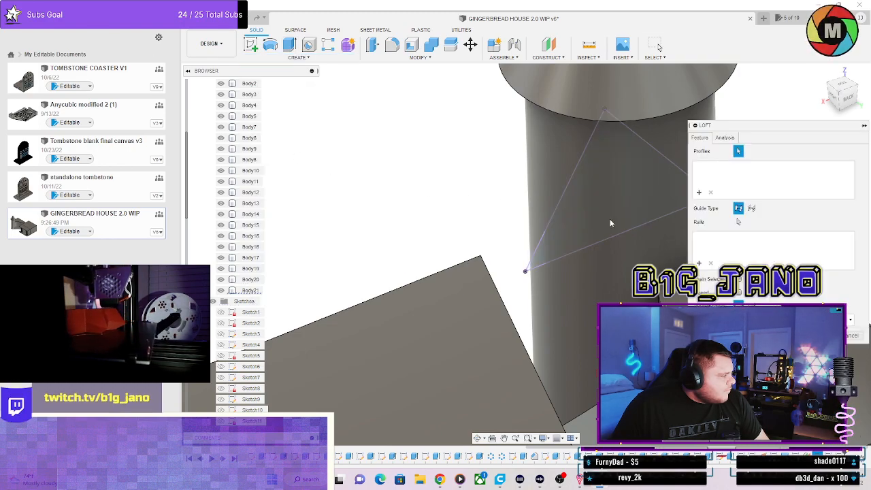
{"action": "scroll", "coordinate": [549, 296], "scroll_direction": "up", "scroll_amount": 5}
{"action": "scroll", "coordinate": [549, 296], "scroll_direction": "down", "scroll_amount": 3}
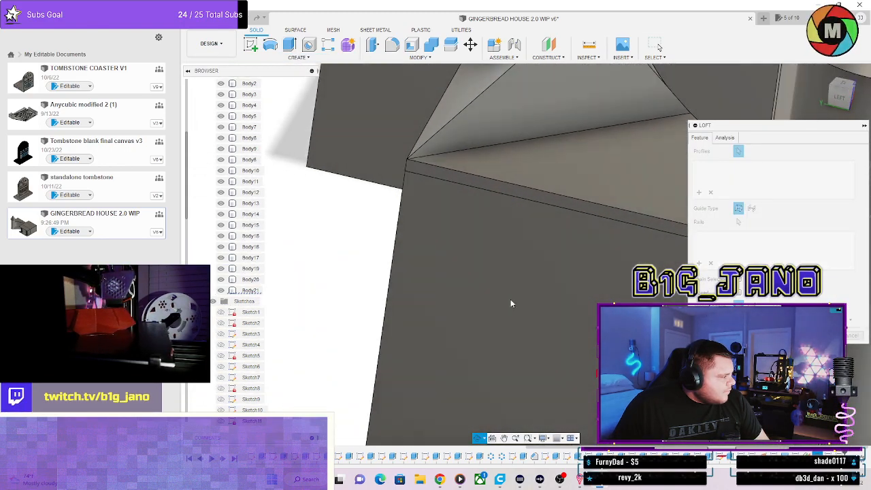
{"action": "left_click", "coordinate": [580, 109]}
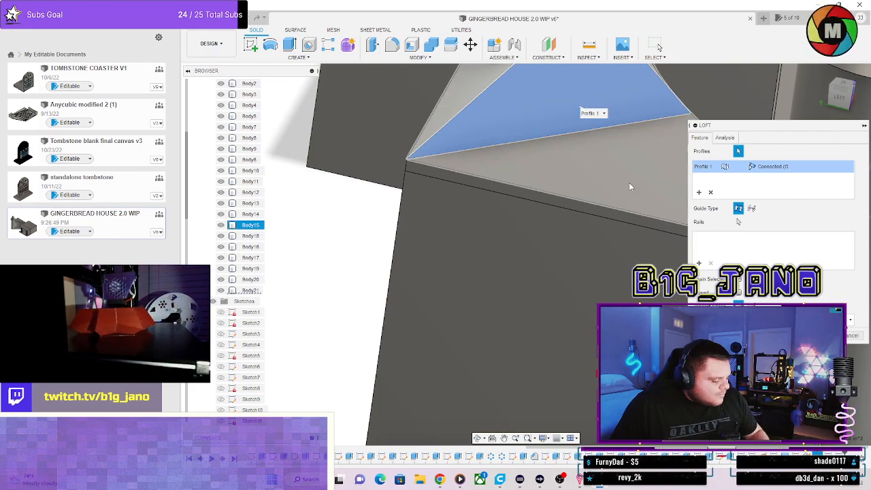
{"action": "middle_click_drag", "start_coordinate": [641, 173], "coordinate": [382, 227]}
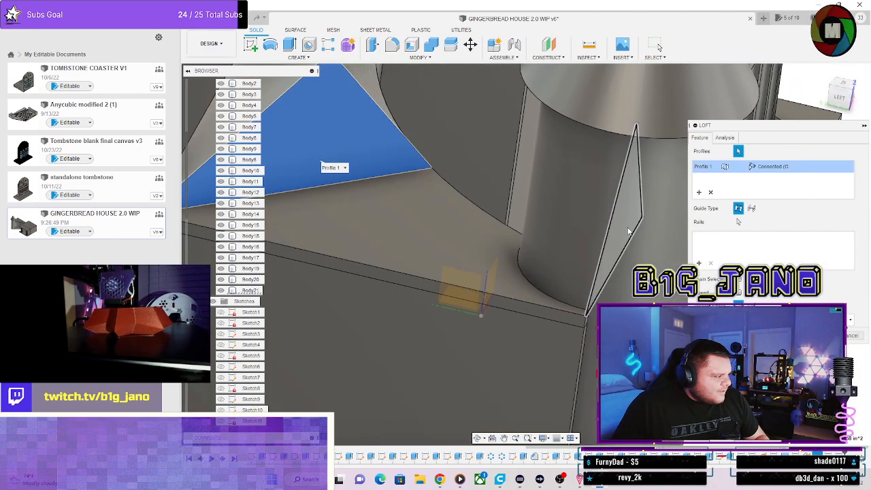
{"action": "left_click", "coordinate": [628, 230]}
{"action": "scroll", "coordinate": [497, 216], "scroll_direction": "down", "scroll_amount": 5}
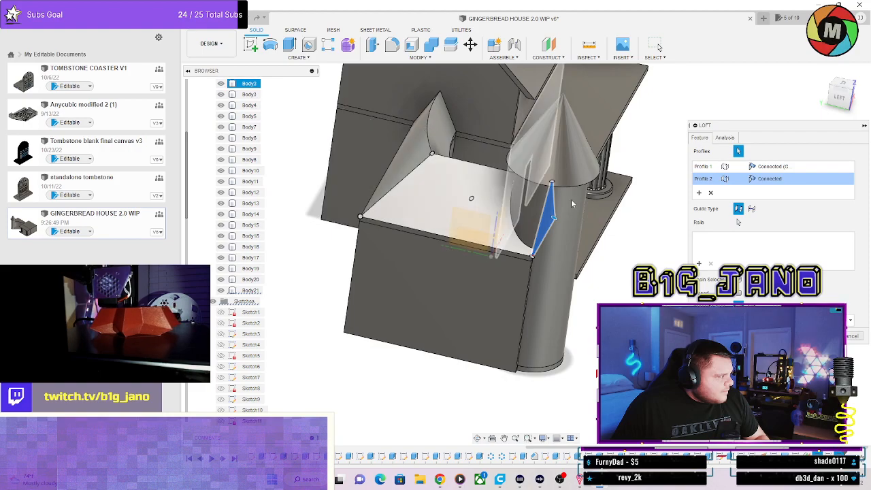
Try the Direction condition on the loft's tower-triangle profile, and set it back to Connected.
{"action": "middle_click_drag", "start_coordinate": [522, 222], "coordinate": [412, 263], "text": "shift"}
{"action": "scroll", "coordinate": [535, 278], "scroll_direction": "up", "scroll_amount": 5}
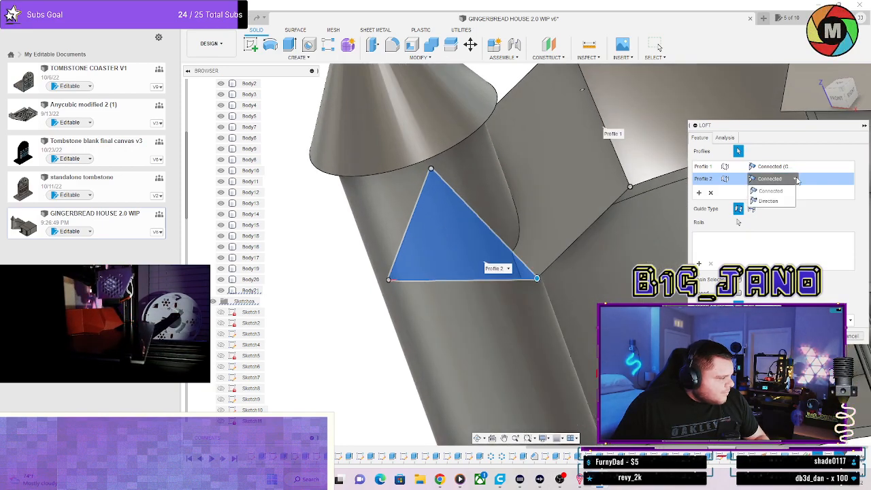
{"action": "left_click", "coordinate": [783, 207]}
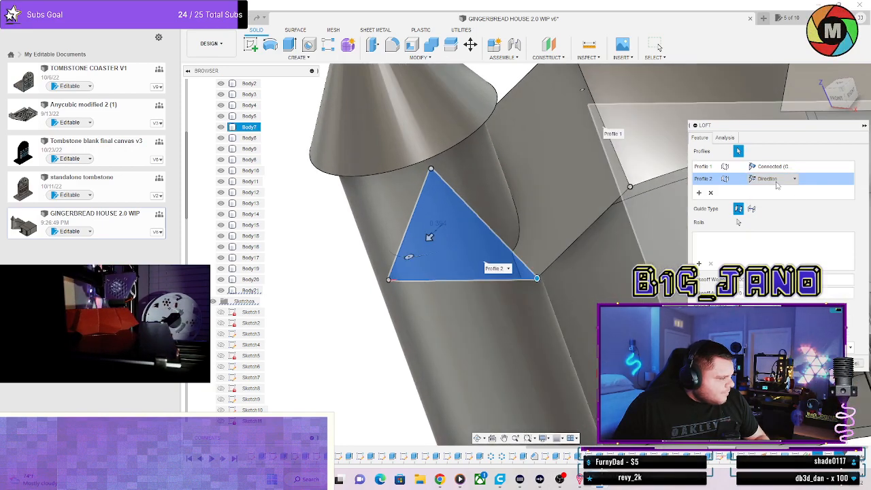
{"action": "left_click", "coordinate": [776, 179]}
{"action": "left_click", "coordinate": [782, 194]}
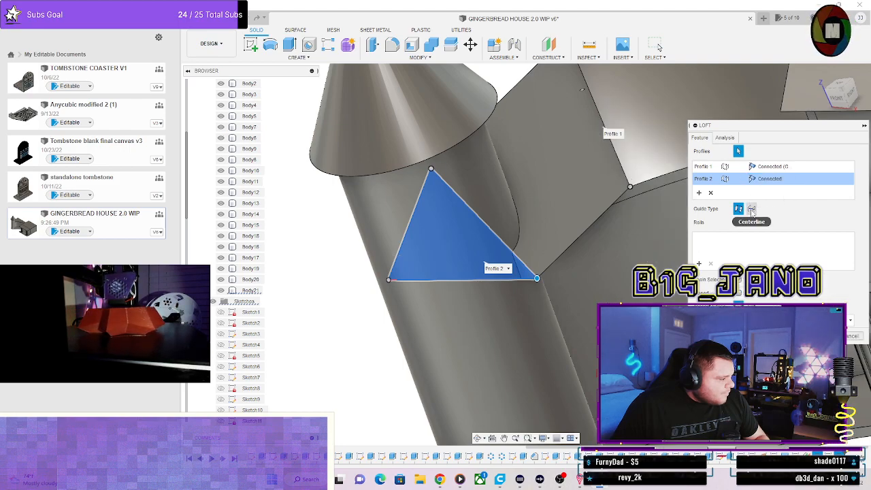
Try the Centerline and Rails guide types between the roof end and the tower triangle, and cancel the loft.
{"action": "left_click", "coordinate": [751, 209]}
{"action": "left_click", "coordinate": [739, 209]}
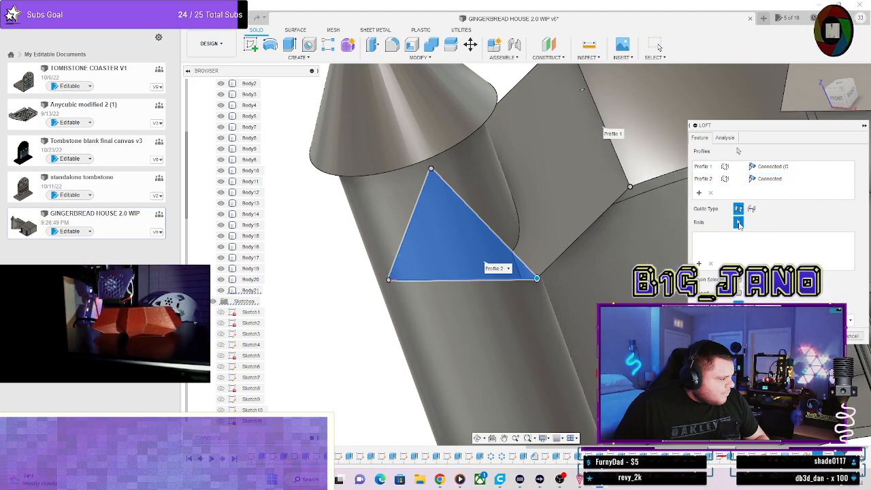
{"action": "middle_click_drag", "start_coordinate": [582, 89], "coordinate": [579, 159], "text": "shift"}
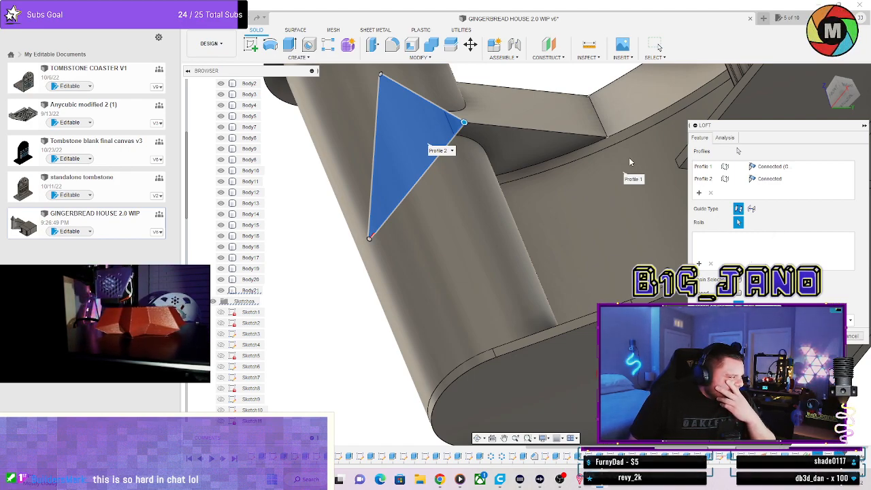
{"action": "middle_click_drag", "start_coordinate": [651, 117], "coordinate": [644, 151], "text": "shift"}
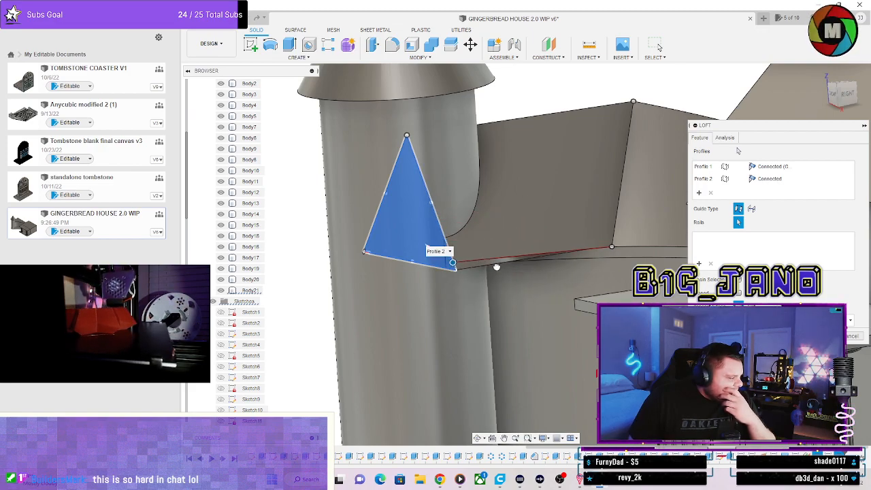
{"action": "middle_click_drag", "start_coordinate": [497, 266], "coordinate": [516, 263], "text": "shift"}
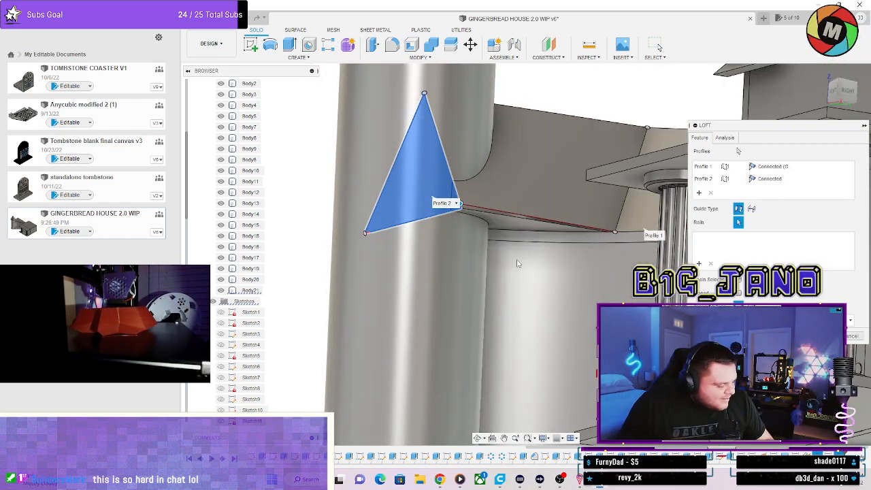
{"action": "key", "text": "Escape"}
Examine how the flat roof's edges run between the wing roof's end and the round tower.
{"action": "middle_click_drag", "start_coordinate": [553, 210], "coordinate": [548, 245], "text": "shift"}
{"action": "left_click", "coordinate": [575, 280]}
{"action": "middle_click_drag", "start_coordinate": [575, 280], "coordinate": [658, 47], "text": "shift"}
{"action": "middle_click_drag", "start_coordinate": [469, 204], "coordinate": [460, 253], "text": "shift"}
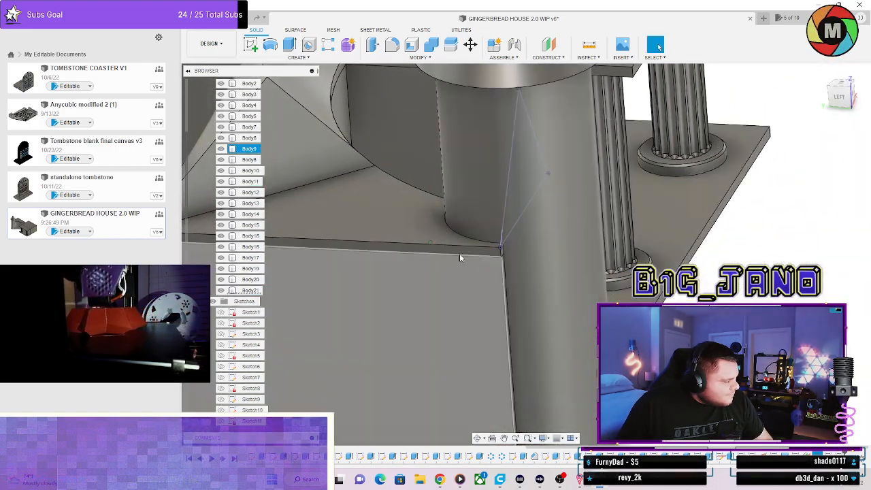
{"action": "scroll", "coordinate": [370, 202], "scroll_direction": "down", "scroll_amount": 1}
{"action": "mouse_move", "coordinate": [353, 202]}
{"action": "middle_mouse_down", "text": "shift"}
{"action": "mouse_move", "coordinate": [366, 202]}
{"action": "mouse_move", "coordinate": [359, 210]}
{"action": "middle_mouse_up", "text": "shift"}
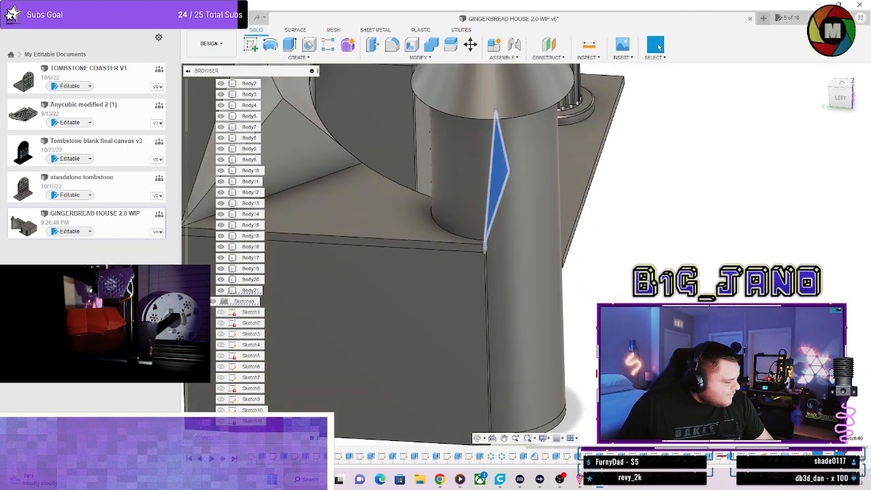
{"action": "scroll", "coordinate": [352, 192], "scroll_direction": "down", "scroll_amount": 2}
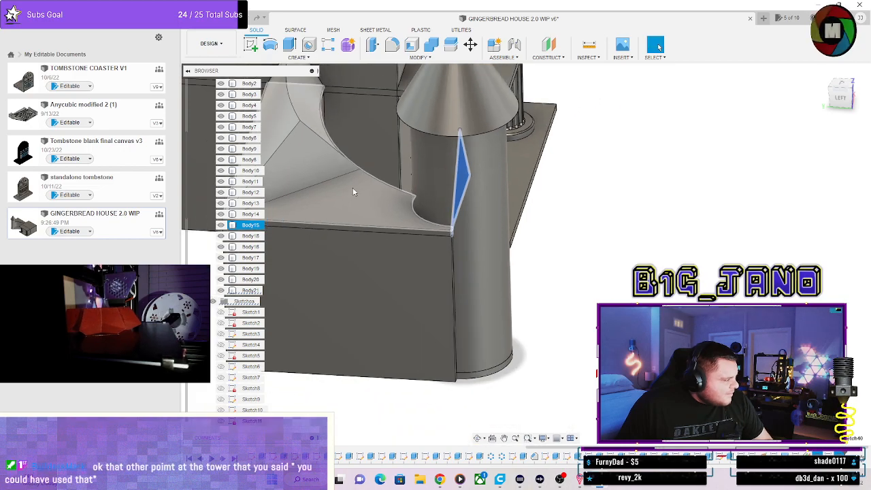
{"action": "scroll", "coordinate": [340, 183], "scroll_direction": "up", "scroll_amount": 4}
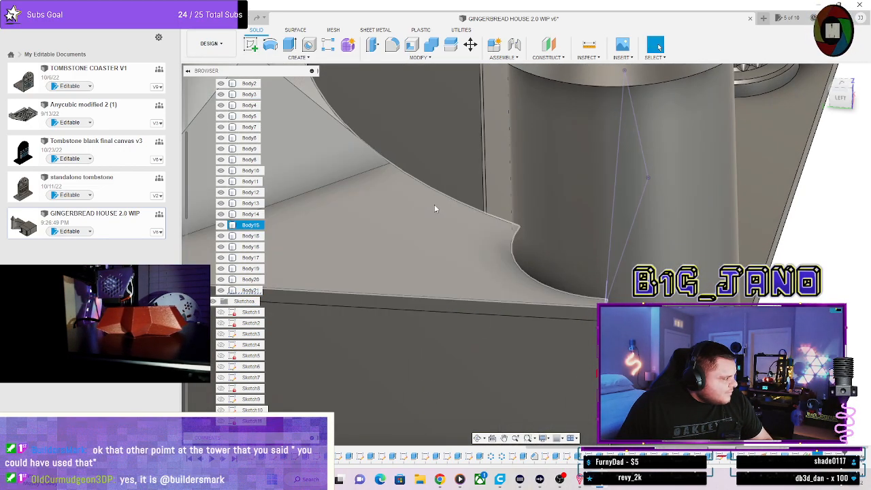
Create a sketch on the wing's flat roof face, project the face's long curved edge into it, and finish the sketch.
{"action": "left_click", "coordinate": [447, 216]}
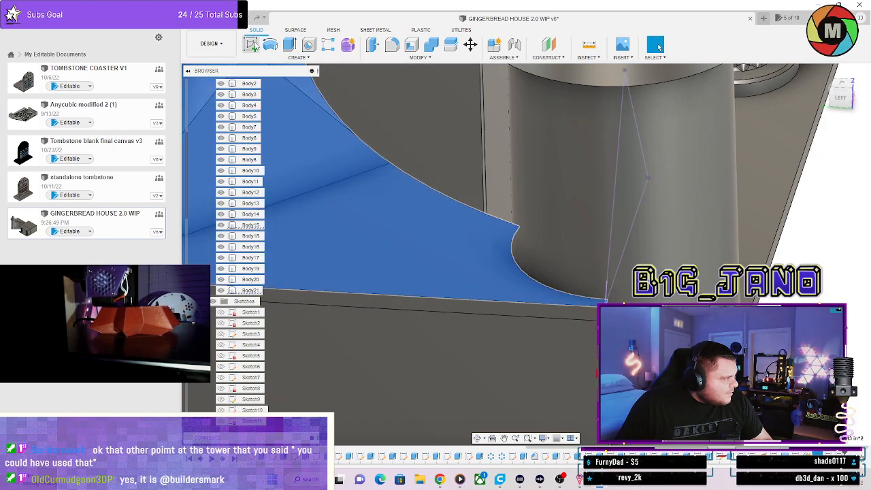
{"action": "left_click", "coordinate": [250, 43]}
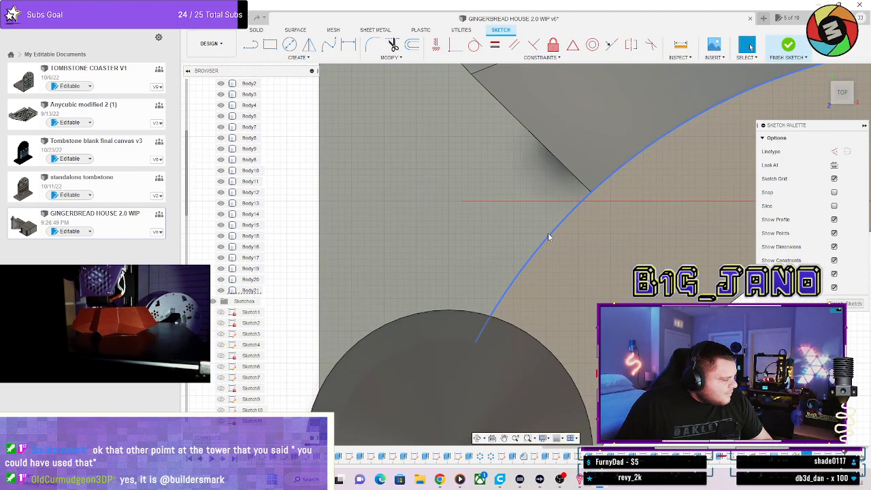
{"action": "key", "text": "p"}
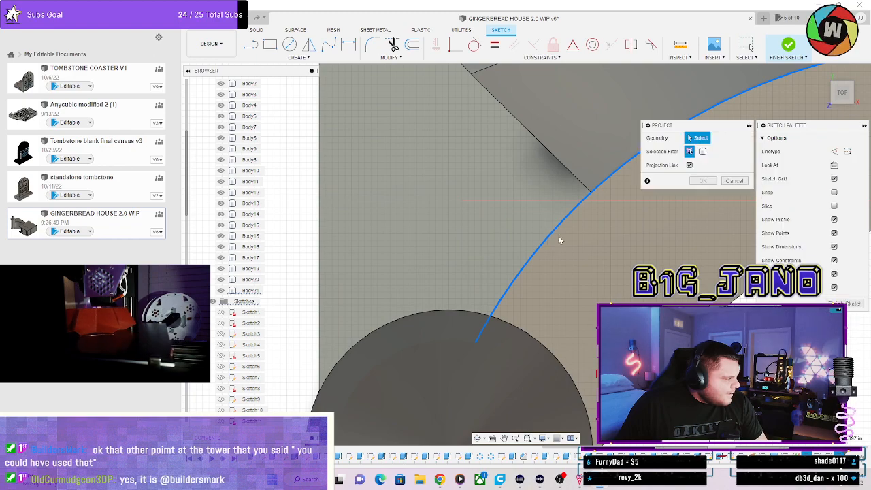
{"action": "left_click", "coordinate": [559, 236]}
{"action": "left_click", "coordinate": [703, 180]}
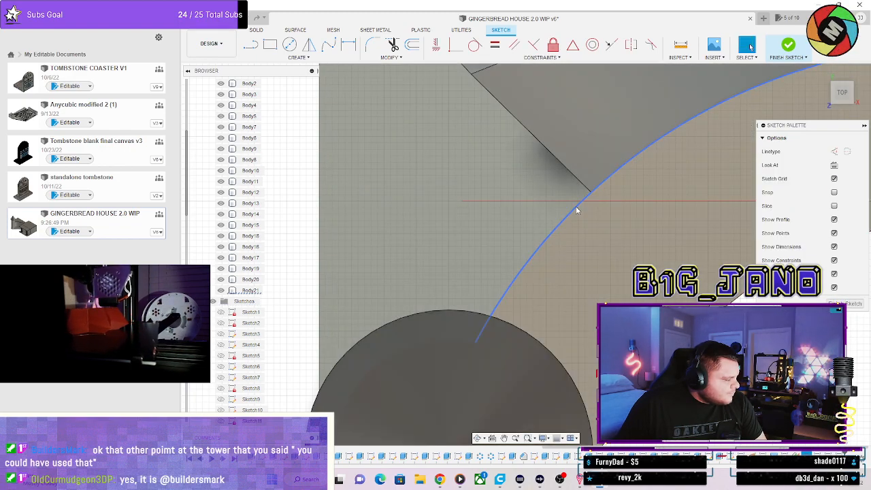
{"action": "left_click", "coordinate": [845, 304]}
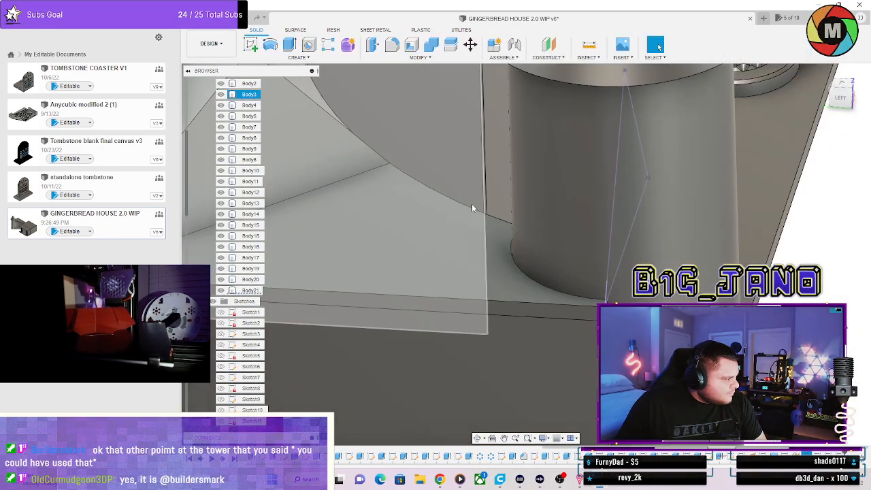
Inspect the projected roof curve and the corners of the tower triangle from several sides.
{"action": "left_click", "coordinate": [473, 210]}
{"action": "scroll", "coordinate": [576, 258], "scroll_direction": "down", "scroll_amount": 3}
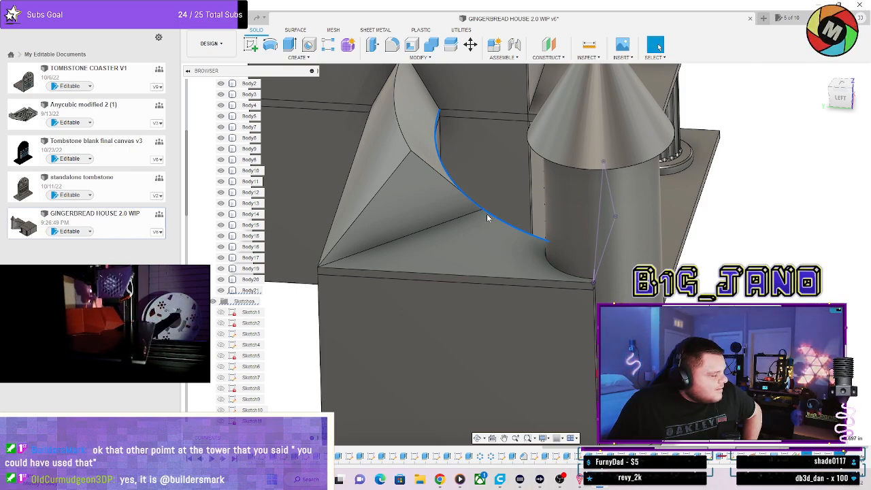
{"action": "middle_click_drag", "start_coordinate": [487, 218], "coordinate": [419, 218], "text": "shift"}
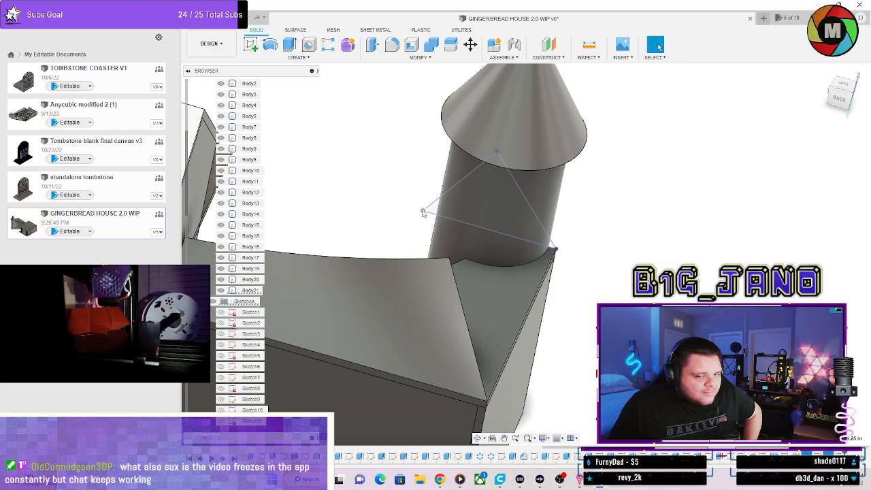
{"action": "left_click", "coordinate": [467, 243]}
{"action": "middle_click_drag", "start_coordinate": [467, 243], "coordinate": [518, 267], "text": "shift"}
{"action": "scroll", "coordinate": [550, 316], "scroll_direction": "up", "scroll_amount": 3}
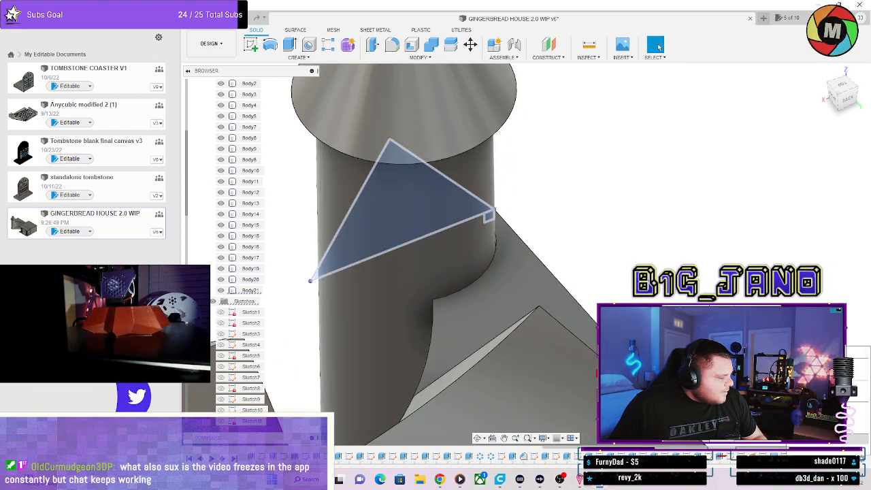
{"action": "mouse_move", "coordinate": [485, 213]}
{"action": "middle_mouse_down", "text": "shift"}
{"action": "mouse_move", "coordinate": [476, 202]}
{"action": "mouse_move", "coordinate": [487, 200]}
{"action": "mouse_move", "coordinate": [564, 247]}
{"action": "mouse_move", "coordinate": [336, 190]}
{"action": "mouse_move", "coordinate": [300, 154]}
{"action": "mouse_move", "coordinate": [304, 191]}
{"action": "middle_mouse_up", "text": "shift"}
Reopen the tower triangle's sketch and project the curved edge where the flat roof meets the tower into it.
{"action": "double_click", "coordinate": [828, 455]}
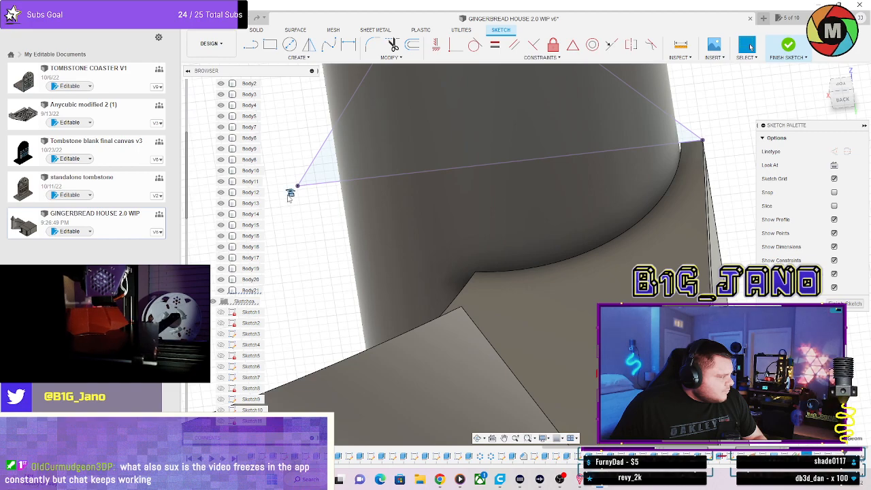
{"action": "right_click", "coordinate": [290, 196]}
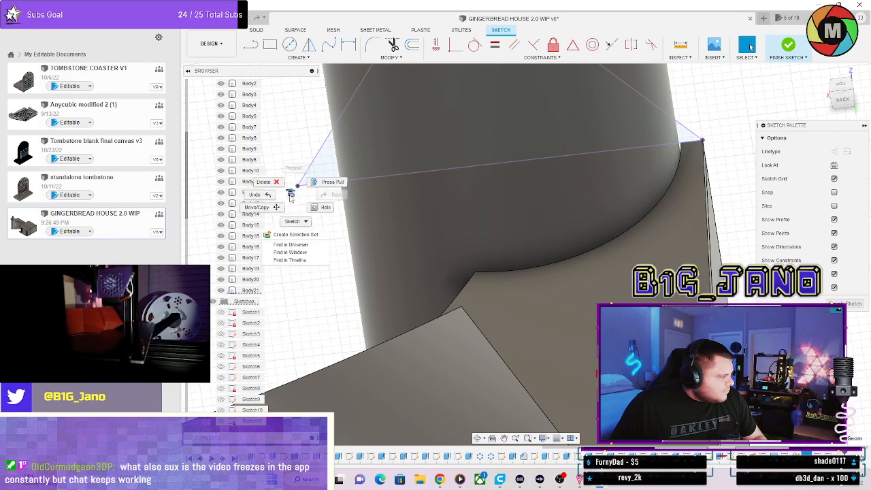
{"action": "left_click", "coordinate": [279, 151]}
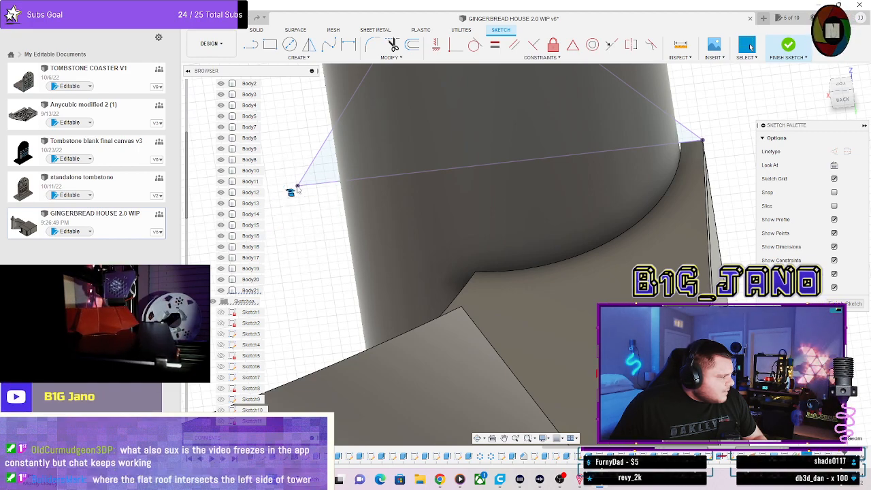
{"action": "scroll", "coordinate": [481, 290], "scroll_direction": "down", "scroll_amount": 3}
{"action": "scroll", "coordinate": [474, 287], "scroll_direction": "up", "scroll_amount": 2}
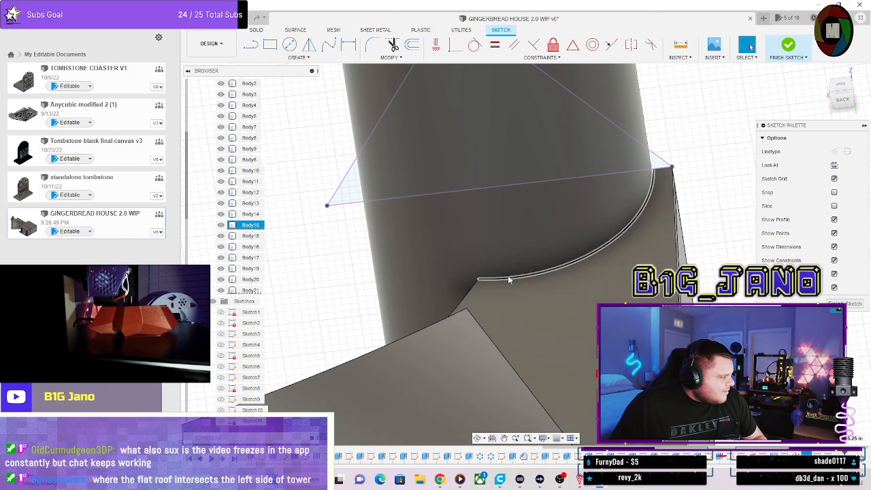
{"action": "left_click", "coordinate": [508, 278]}
{"action": "left_click", "coordinate": [570, 178]}
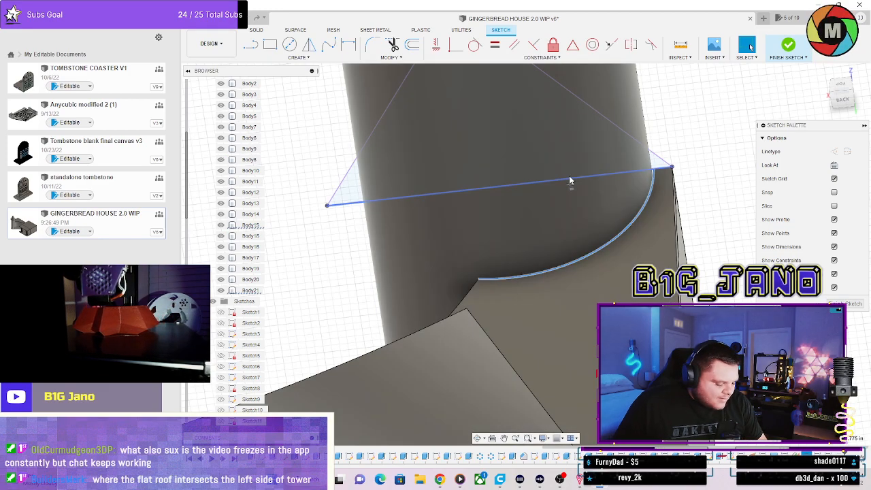
{"action": "key", "text": "p"}
{"action": "left_click", "coordinate": [712, 182]}
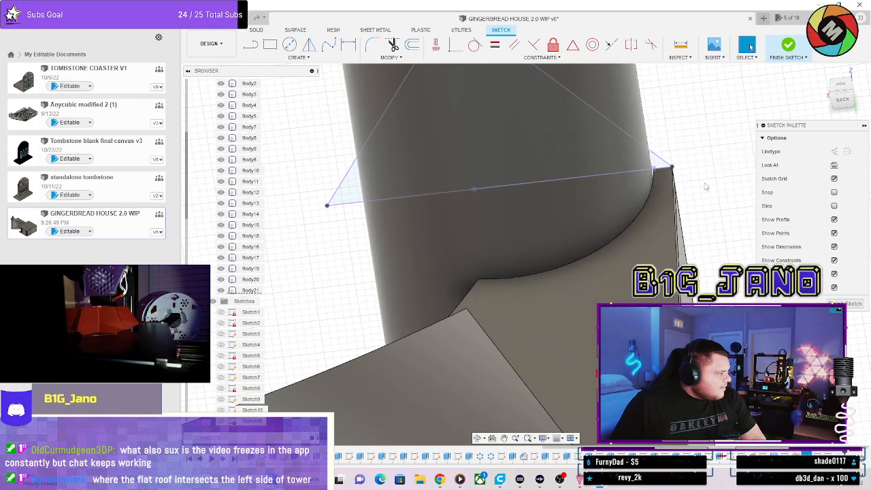
{"action": "scroll", "coordinate": [503, 225], "scroll_direction": "down", "scroll_amount": 3}
{"action": "key", "text": "l"}
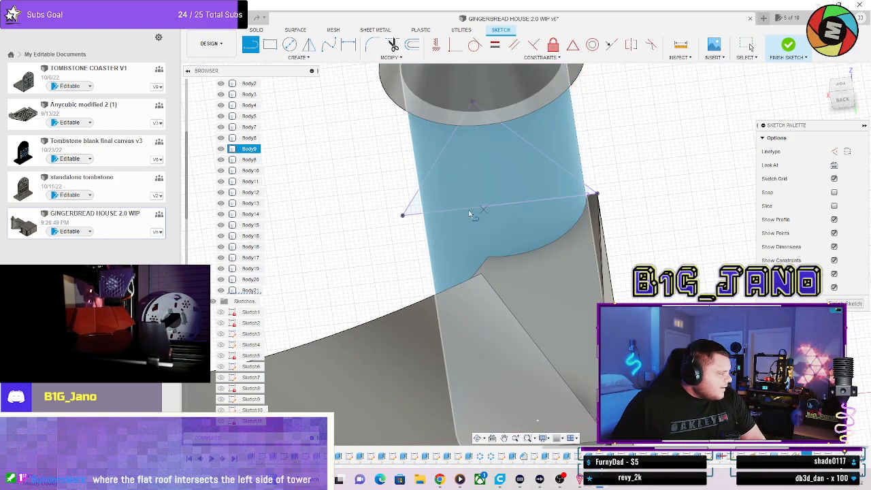
{"action": "middle_click_drag", "start_coordinate": [469, 210], "coordinate": [571, 245], "text": "shift"}
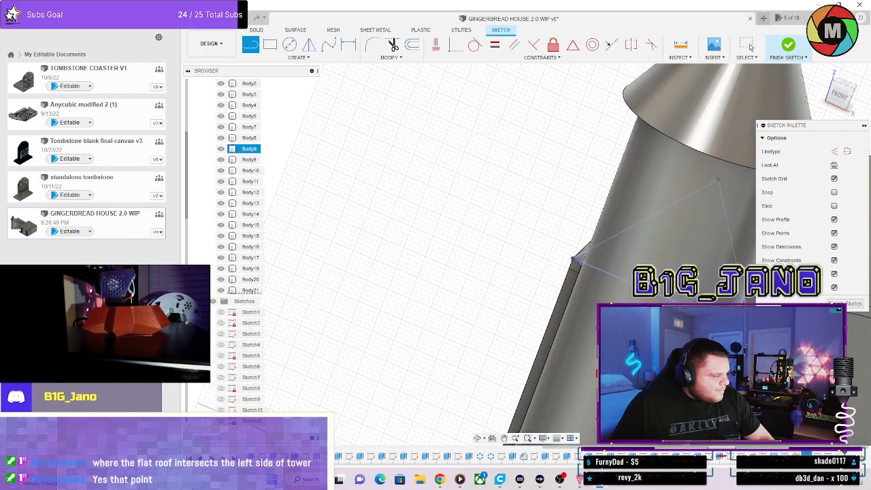
{"action": "left_click", "coordinate": [748, 45]}
{"action": "left_click", "coordinate": [836, 100]}
{"action": "scroll", "coordinate": [653, 320], "scroll_direction": "down", "scroll_amount": 3}
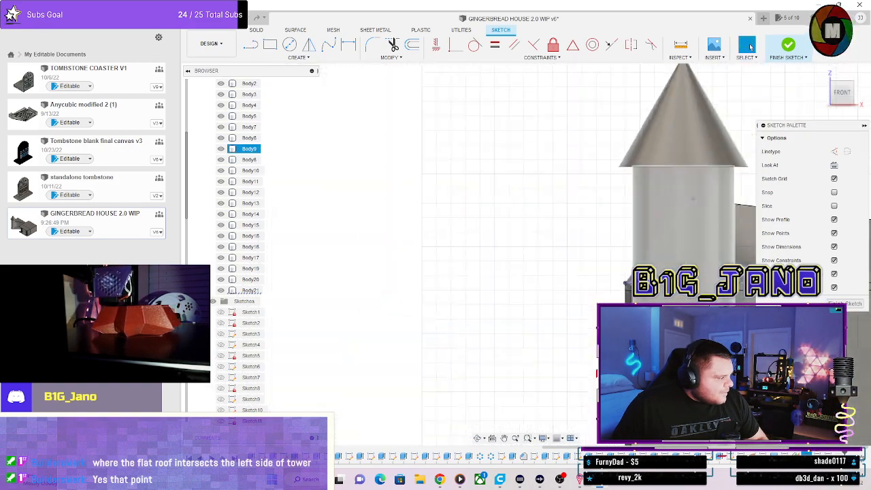
Draw a line from the midpoint of the tower triangle's base to its apex, and finish the sketch.
{"action": "scroll", "coordinate": [762, 326], "scroll_direction": "up", "scroll_amount": 4}
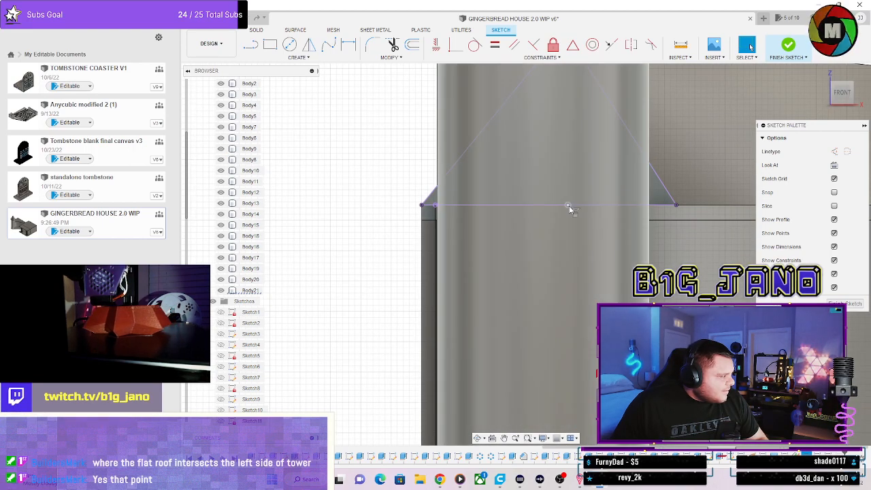
{"action": "left_click", "coordinate": [567, 205]}
{"action": "key", "text": "l"}
{"action": "left_click", "coordinate": [568, 205]}
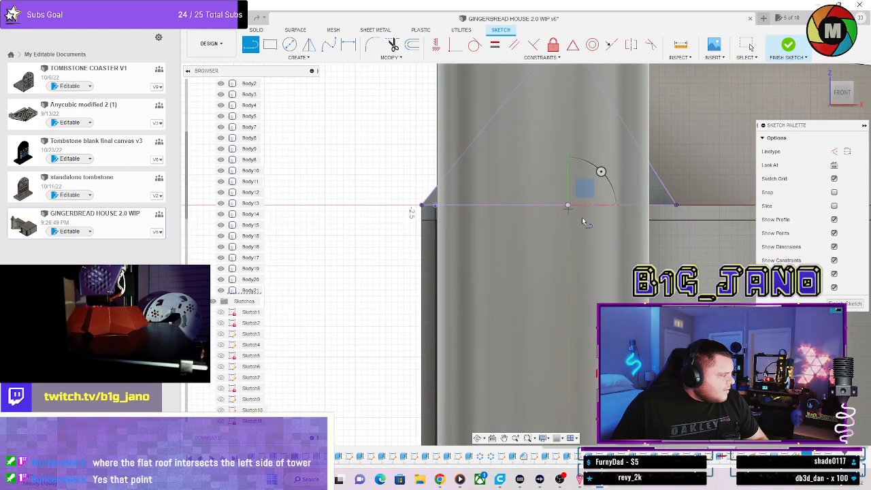
{"action": "scroll", "coordinate": [605, 199], "scroll_direction": "down", "scroll_amount": 2}
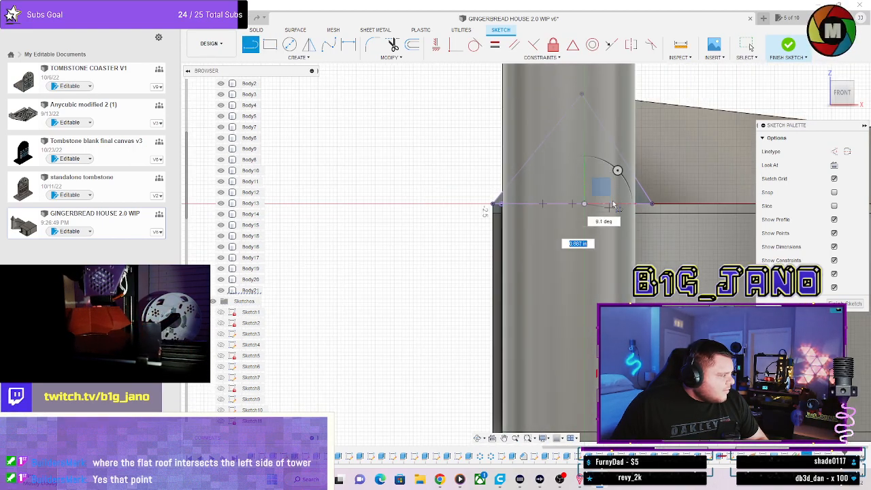
{"action": "left_click", "coordinate": [581, 95]}
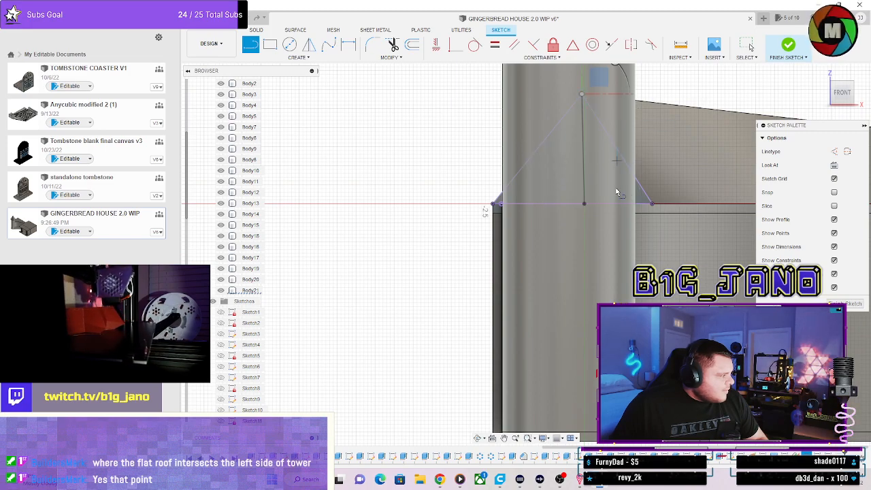
{"action": "key", "text": "Escape"}
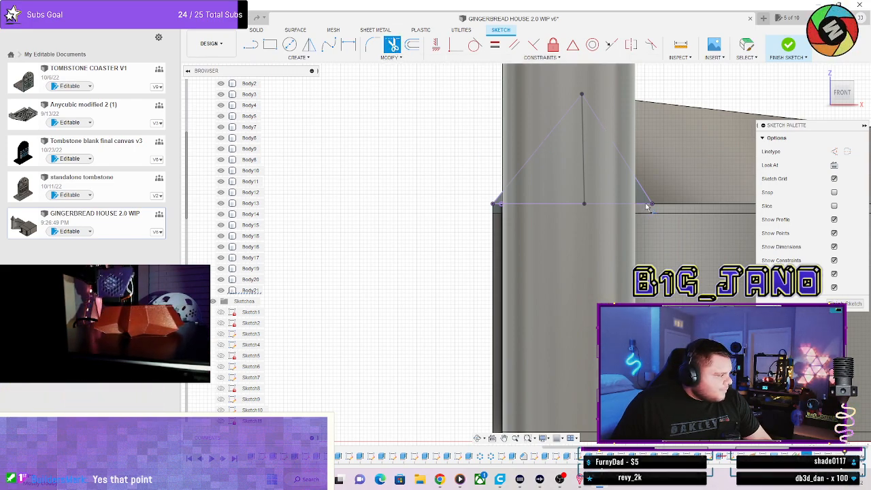
{"action": "left_click", "coordinate": [787, 45]}
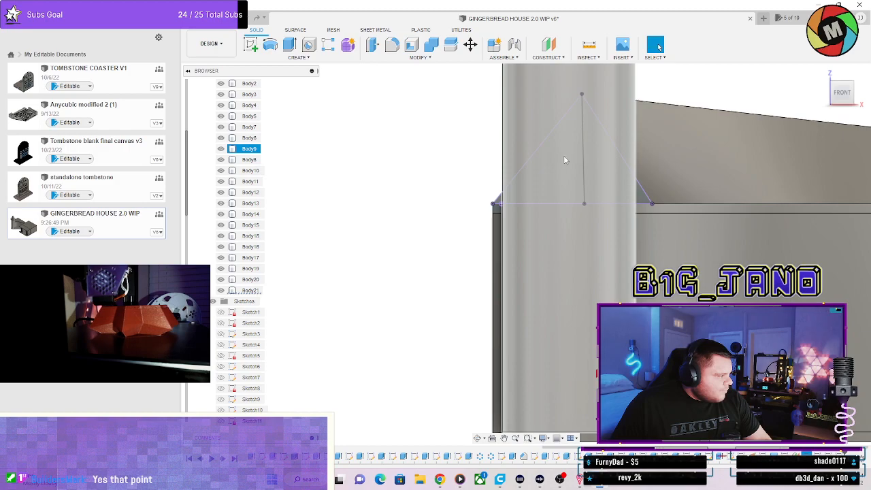
{"action": "left_click", "coordinate": [293, 57]}
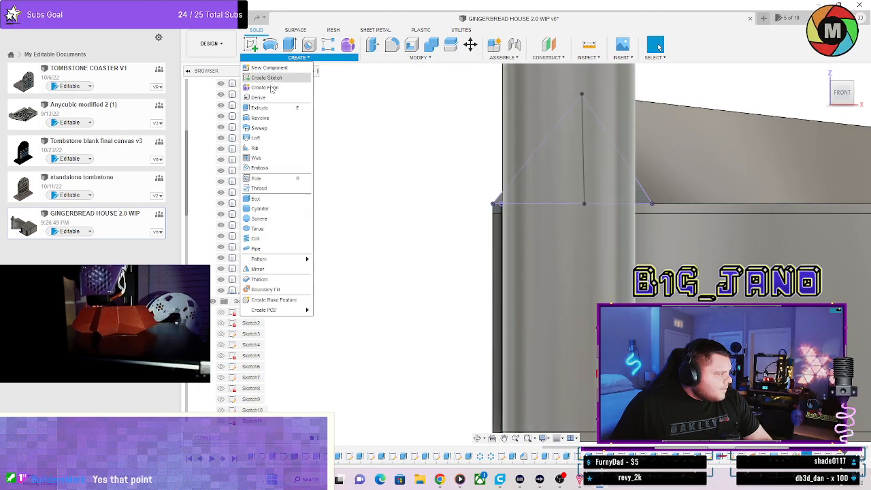
{"action": "left_click", "coordinate": [326, 120]}
{"action": "left_click", "coordinate": [571, 157]}
{"action": "middle_click_drag", "start_coordinate": [572, 157], "coordinate": [357, 121], "text": "shift"}
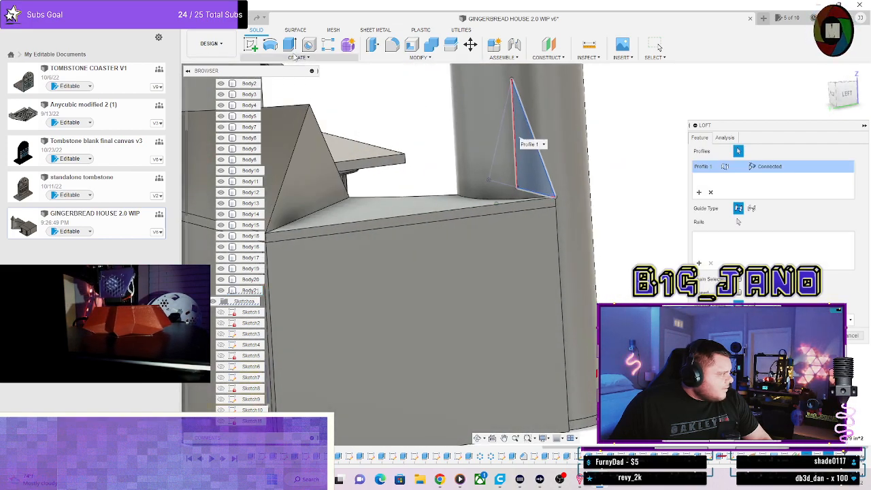
Try a single-path Sweep of the tower triangle's outer half along the flat roof's lower curved edge, using the Join operation.
{"action": "left_click", "coordinate": [297, 57]}
{"action": "left_click", "coordinate": [269, 123]}
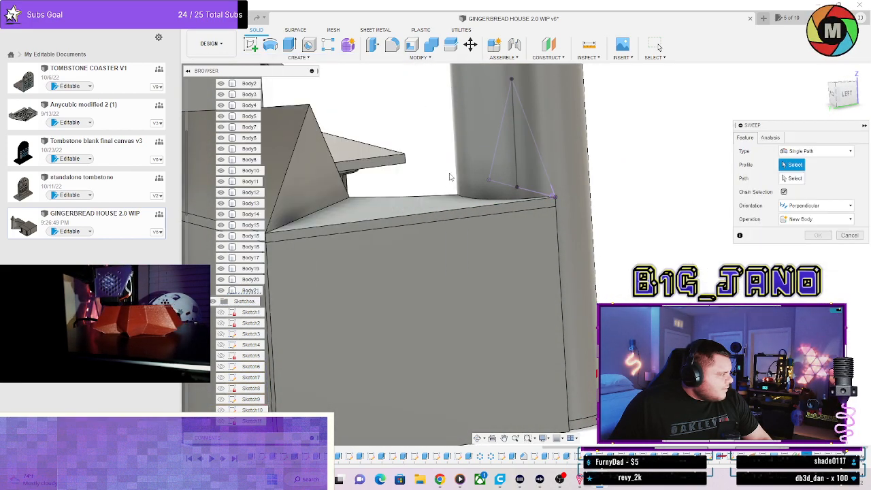
{"action": "left_click", "coordinate": [526, 170]}
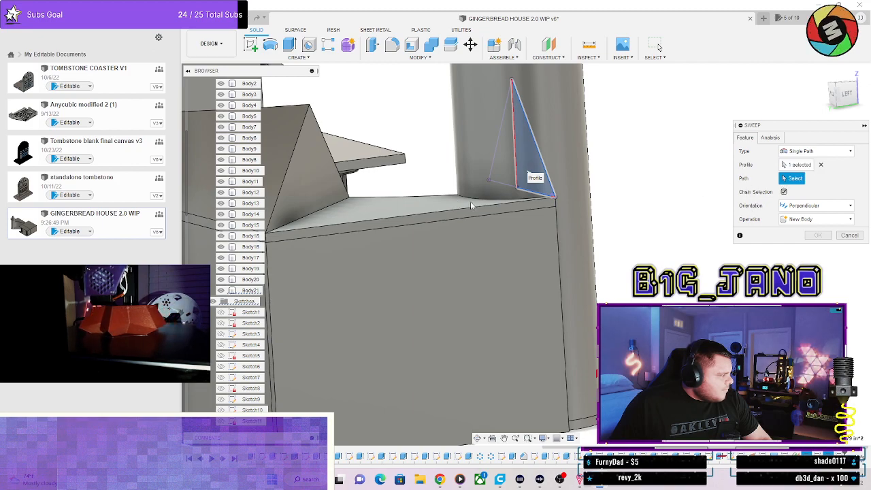
{"action": "middle_click_drag", "start_coordinate": [439, 194], "coordinate": [484, 161], "text": "shift"}
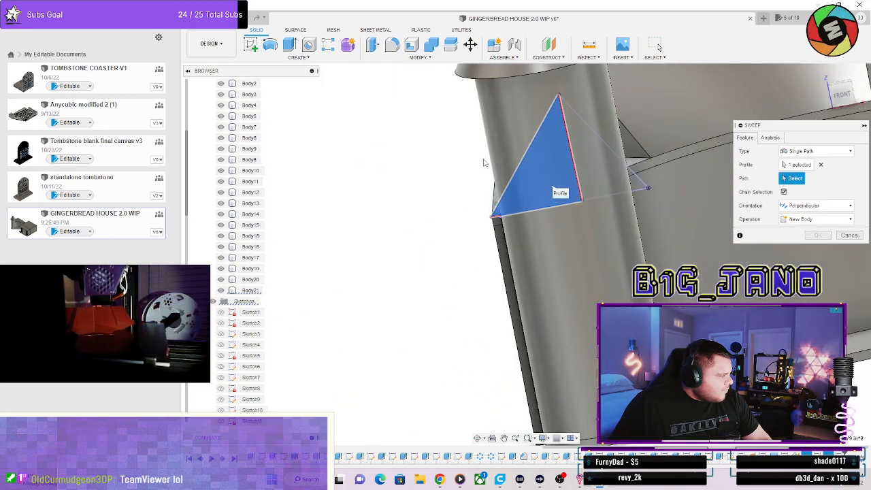
{"action": "left_click", "coordinate": [658, 169]}
{"action": "left_click", "coordinate": [816, 260]}
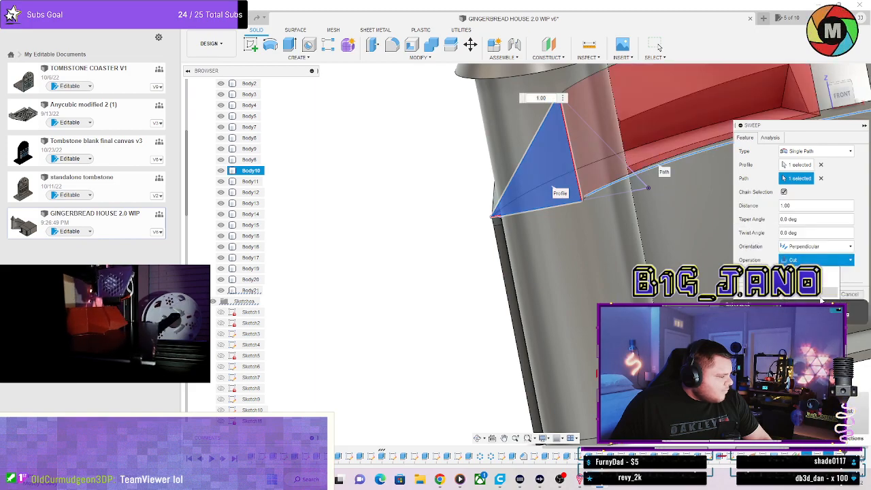
{"action": "left_click", "coordinate": [810, 274]}
{"action": "left_click", "coordinate": [816, 259]}
{"action": "left_click", "coordinate": [803, 301]}
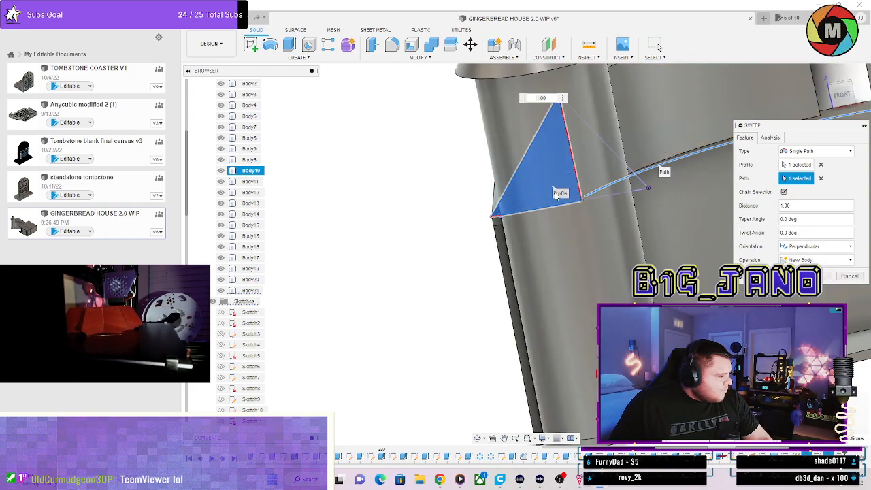
{"action": "left_click", "coordinate": [816, 260]}
{"action": "left_click", "coordinate": [802, 273]}
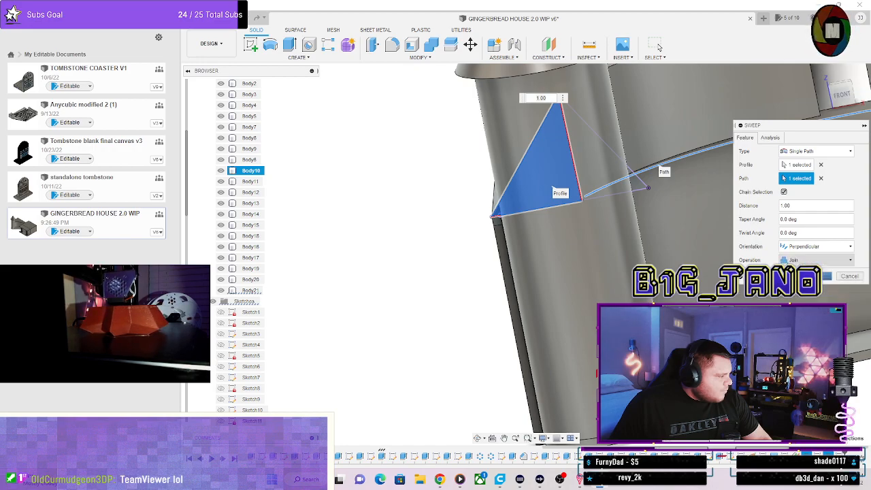
Try the flat roof's upper and lower curved edges as replacement paths for the sweep, and cancel the command.
{"action": "middle_click_drag", "start_coordinate": [637, 226], "coordinate": [718, 187], "text": "shift"}
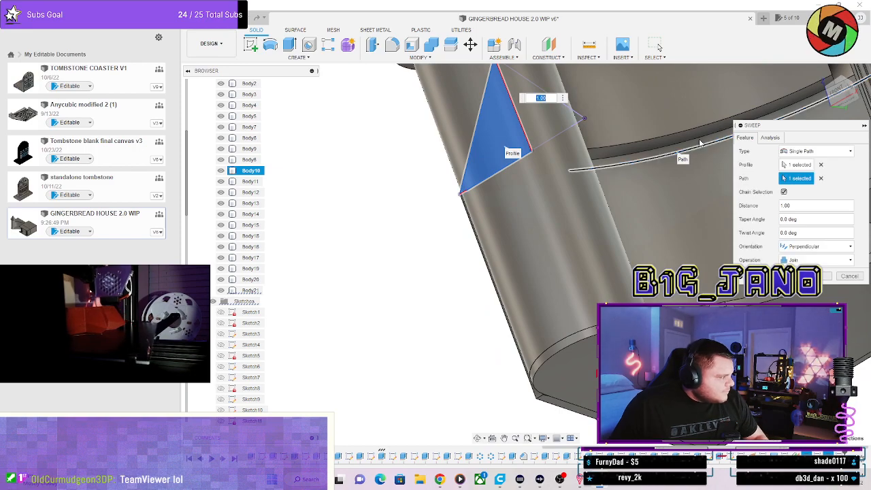
{"action": "middle_click_drag", "start_coordinate": [680, 217], "coordinate": [621, 244], "text": "shift"}
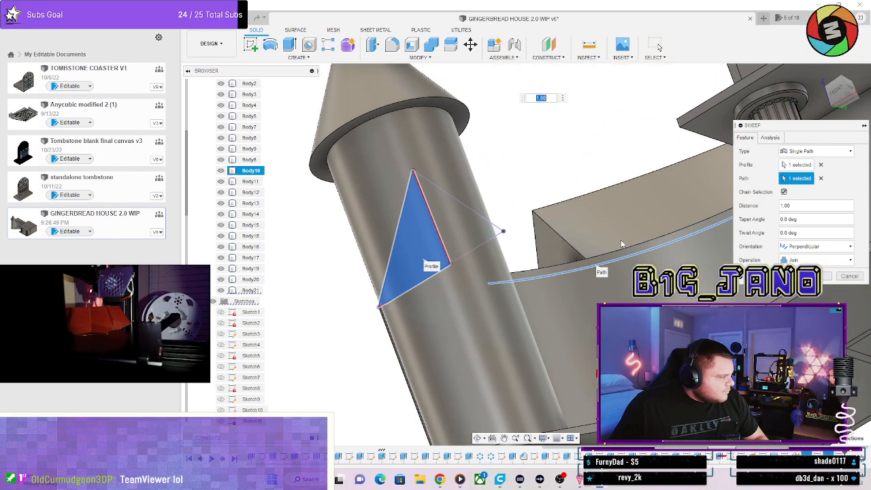
{"action": "left_click", "coordinate": [820, 178]}
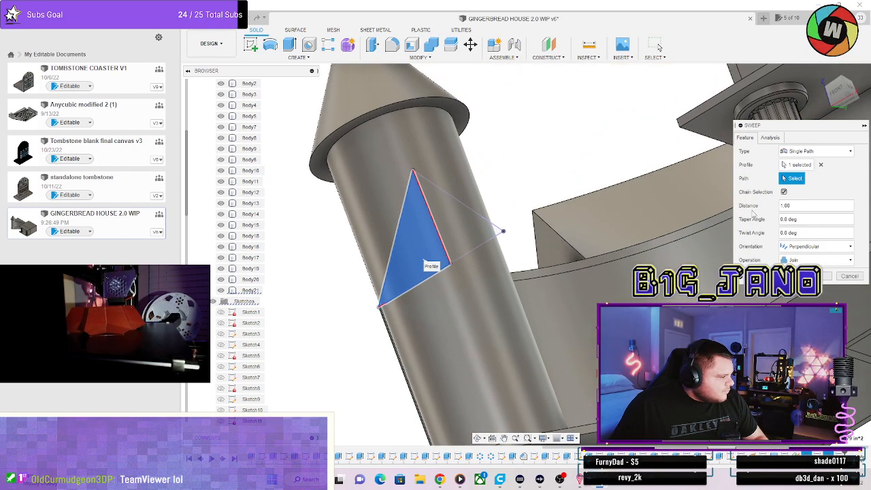
{"action": "left_click", "coordinate": [555, 270]}
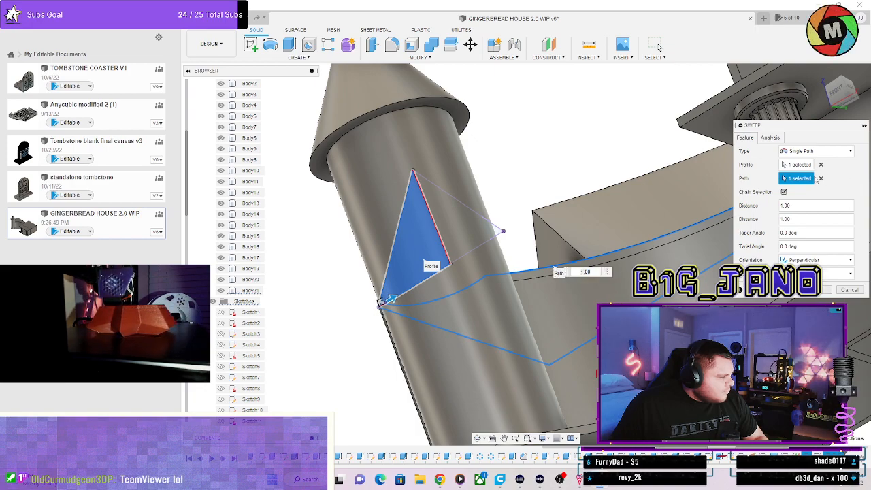
{"action": "left_click", "coordinate": [560, 275]}
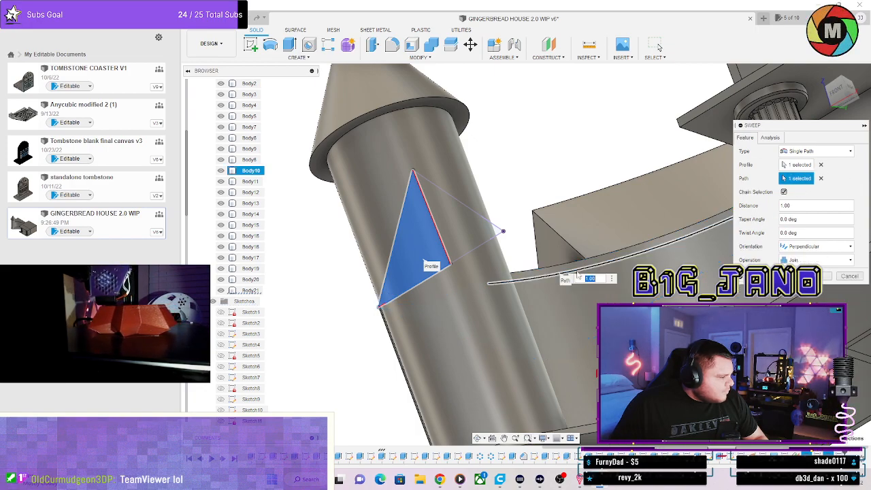
{"action": "left_click", "coordinate": [795, 263]}
{"action": "left_click", "coordinate": [859, 275]}
{"action": "left_click", "coordinate": [848, 276]}
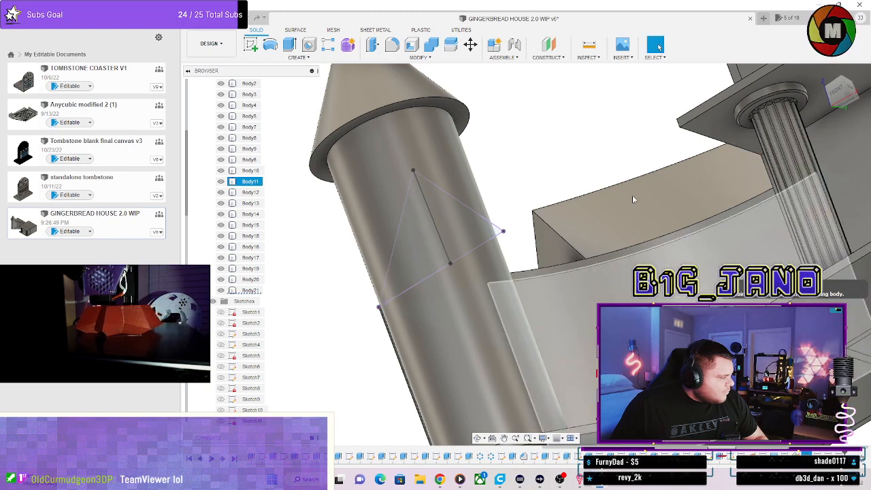
Try sweeping the outer half triangle along the flat roof's lower curved edge again, comparing the Join and New Body operations.
{"action": "left_click", "coordinate": [297, 57]}
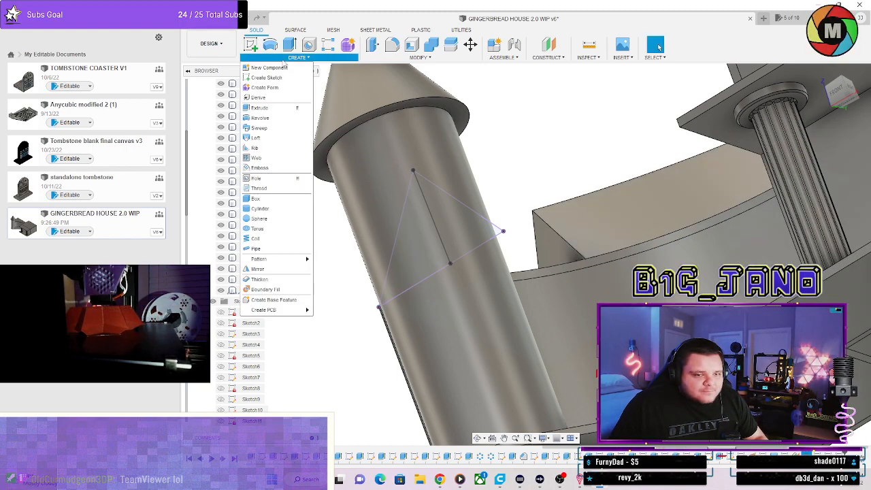
{"action": "left_click", "coordinate": [288, 46]}
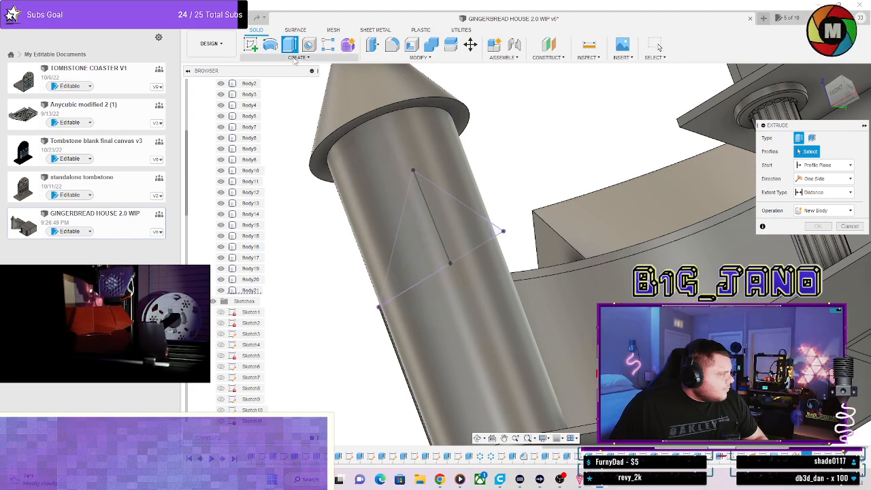
{"action": "left_click", "coordinate": [295, 58]}
{"action": "left_click", "coordinate": [279, 129]}
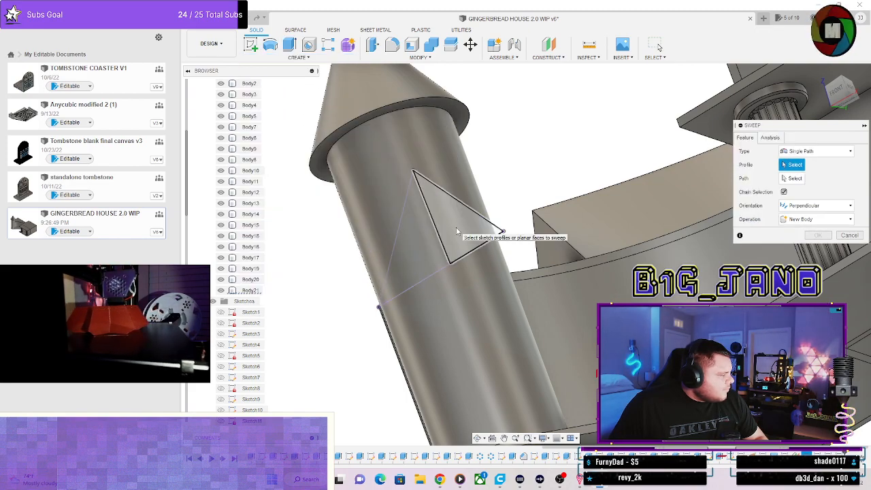
{"action": "middle_click_drag", "start_coordinate": [456, 232], "coordinate": [458, 297], "text": "shift"}
{"action": "left_click", "coordinate": [458, 297]}
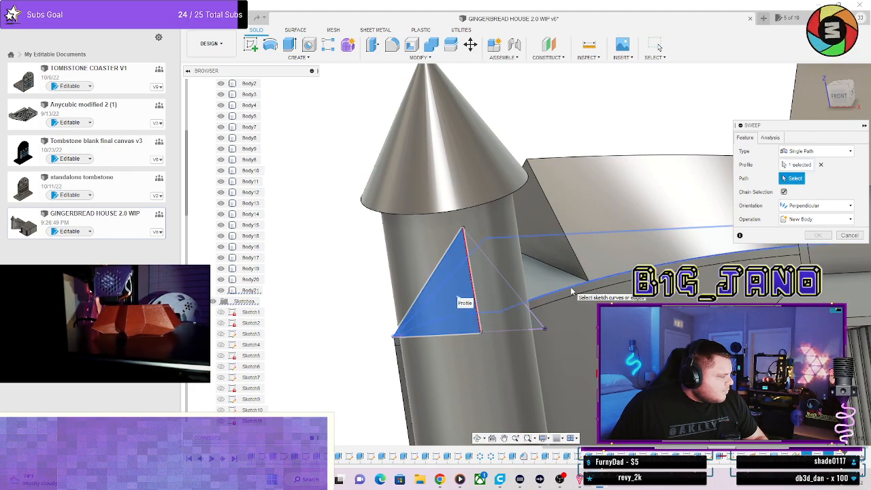
{"action": "mouse_move", "coordinate": [571, 291]}
{"action": "middle_mouse_down", "text": "shift"}
{"action": "mouse_move", "coordinate": [585, 320]}
{"action": "mouse_move", "coordinate": [571, 299]}
{"action": "mouse_move", "coordinate": [595, 282]}
{"action": "mouse_move", "coordinate": [576, 307]}
{"action": "middle_mouse_up", "text": "shift"}
{"action": "left_click", "coordinate": [570, 313]}
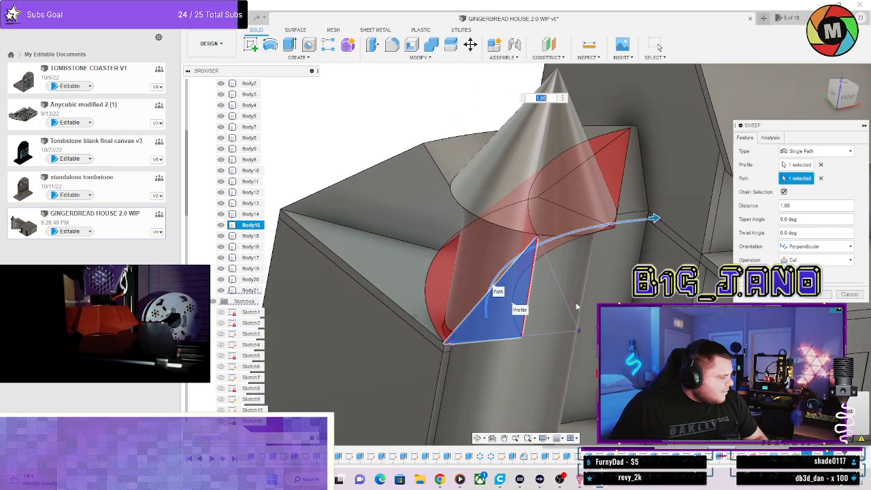
{"action": "left_click", "coordinate": [815, 260]}
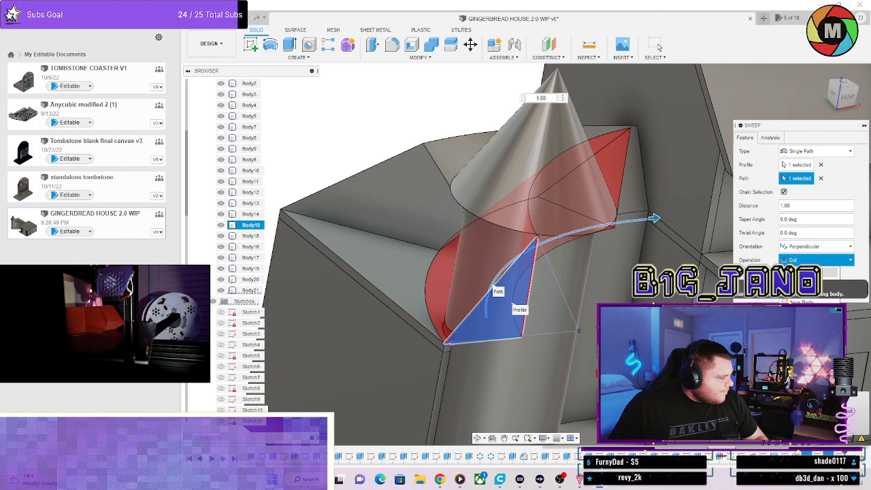
{"action": "left_click", "coordinate": [799, 271]}
{"action": "left_click", "coordinate": [815, 260]}
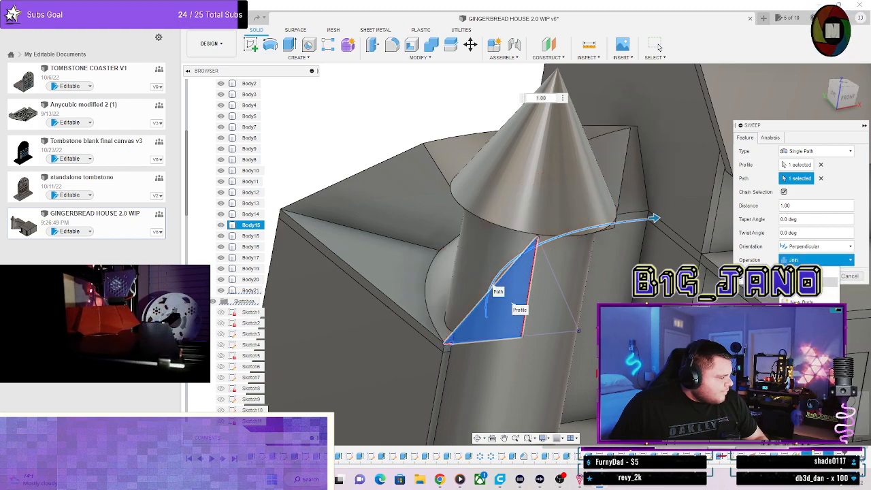
{"action": "left_click", "coordinate": [799, 301]}
Compare the Parallel and Perpendicular orientations in the half triangle's sweep preview.
{"action": "left_click", "coordinate": [808, 249]}
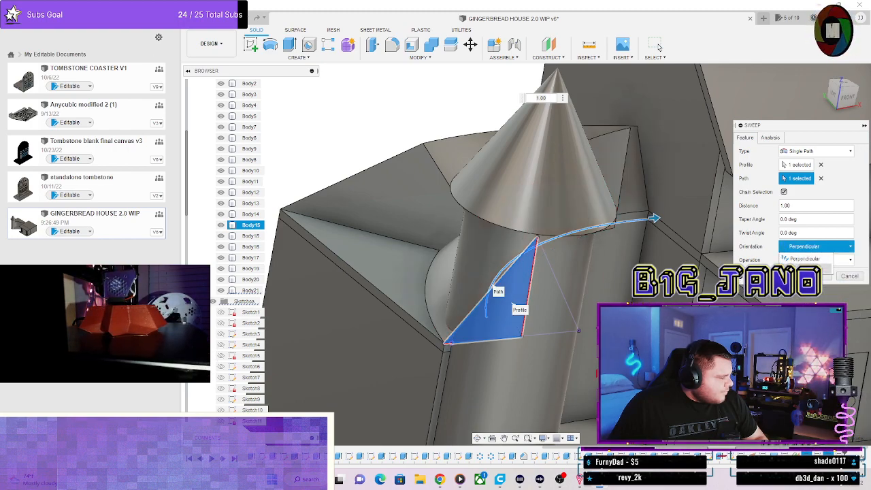
{"action": "left_click", "coordinate": [806, 269]}
{"action": "middle_click_drag", "start_coordinate": [601, 256], "coordinate": [711, 232], "text": "shift"}
{"action": "left_click", "coordinate": [799, 219]}
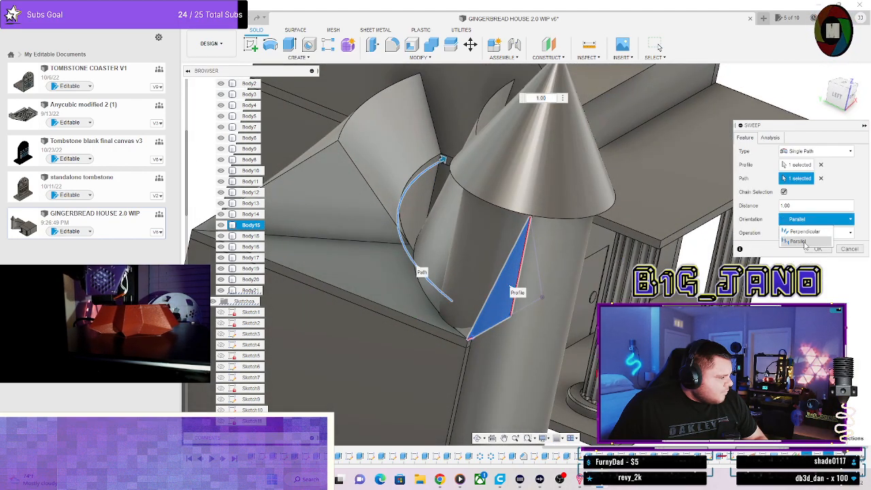
{"action": "left_click", "coordinate": [806, 243]}
{"action": "left_click", "coordinate": [806, 219]}
{"action": "left_click", "coordinate": [806, 234]}
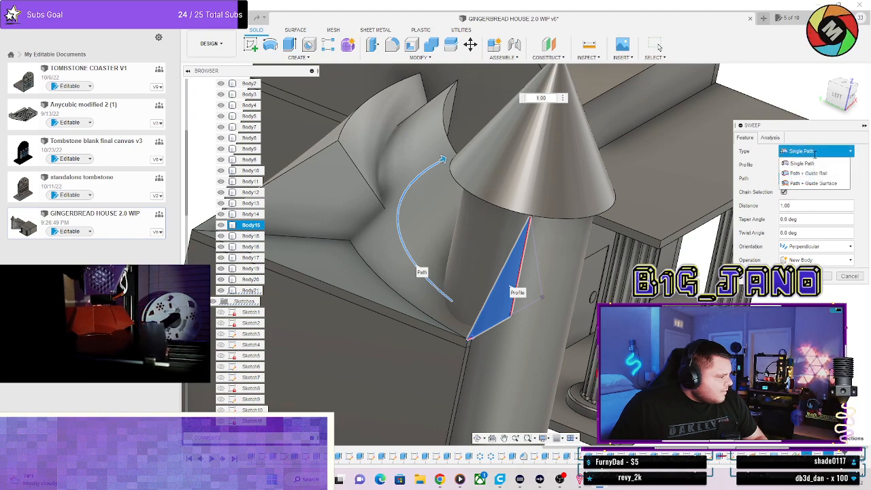
Try a Path + Guide Rail sweep of the half triangle with a flat roof edge as rail, and cancel the command.
{"action": "left_click", "coordinate": [813, 174]}
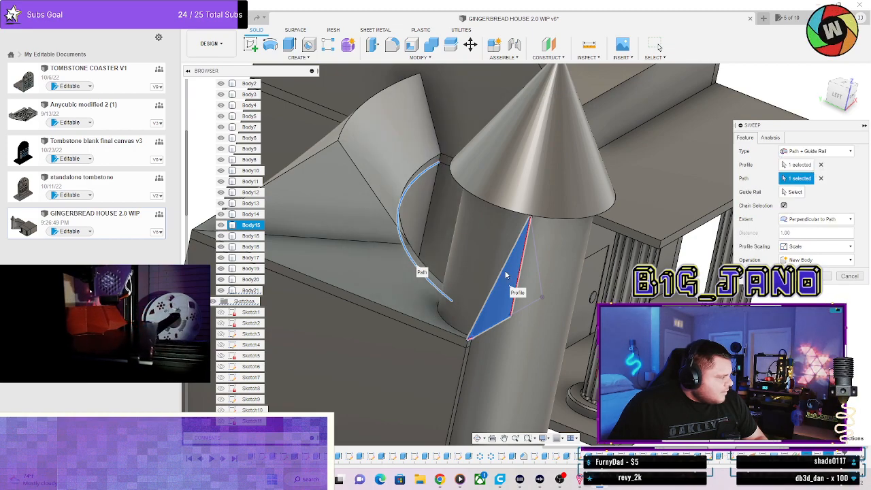
{"action": "middle_click_drag", "start_coordinate": [506, 275], "coordinate": [421, 272], "text": "shift"}
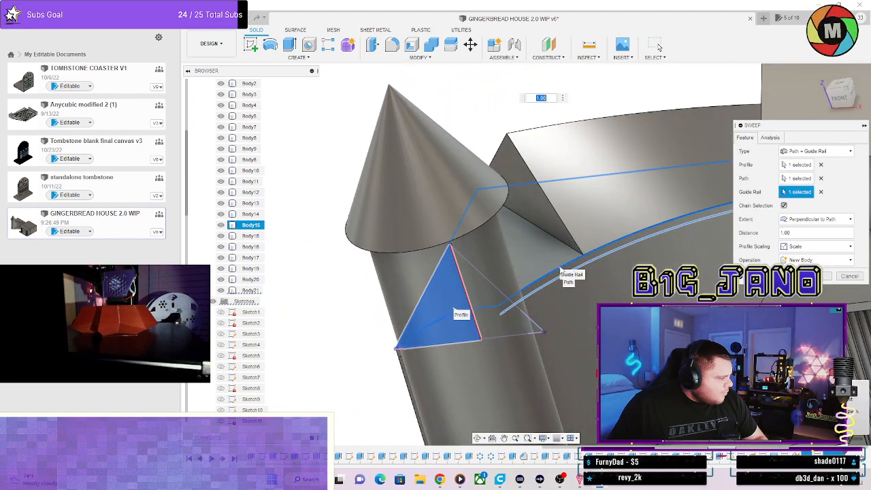
{"action": "left_click", "coordinate": [820, 192]}
{"action": "middle_click_drag", "start_coordinate": [516, 285], "coordinate": [442, 302], "text": "shift"}
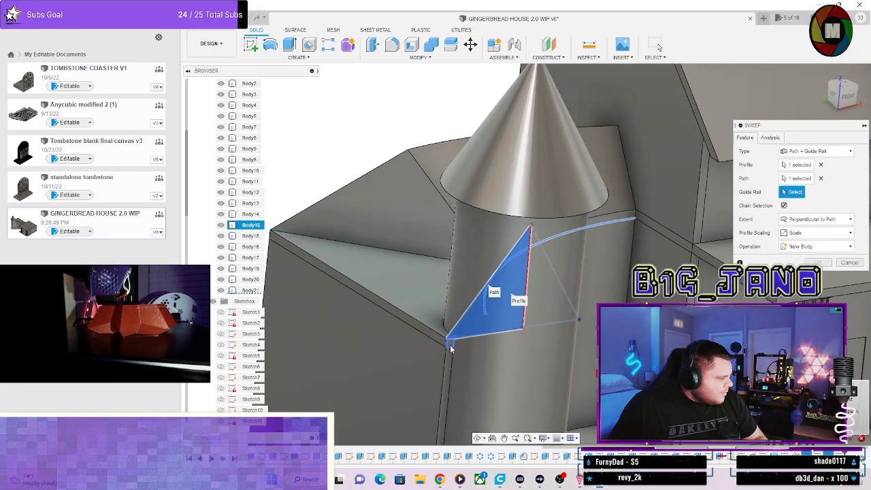
{"action": "middle_click_drag", "start_coordinate": [450, 348], "coordinate": [442, 380], "text": "shift"}
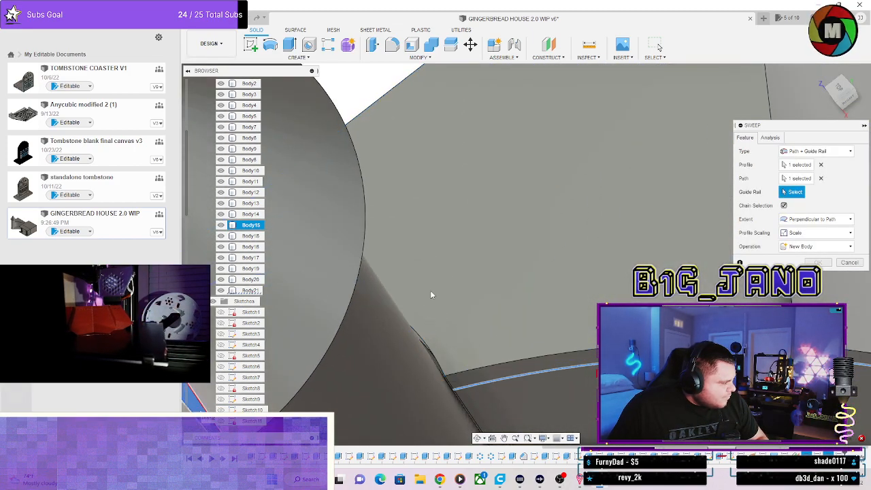
{"action": "left_click", "coordinate": [847, 262]}
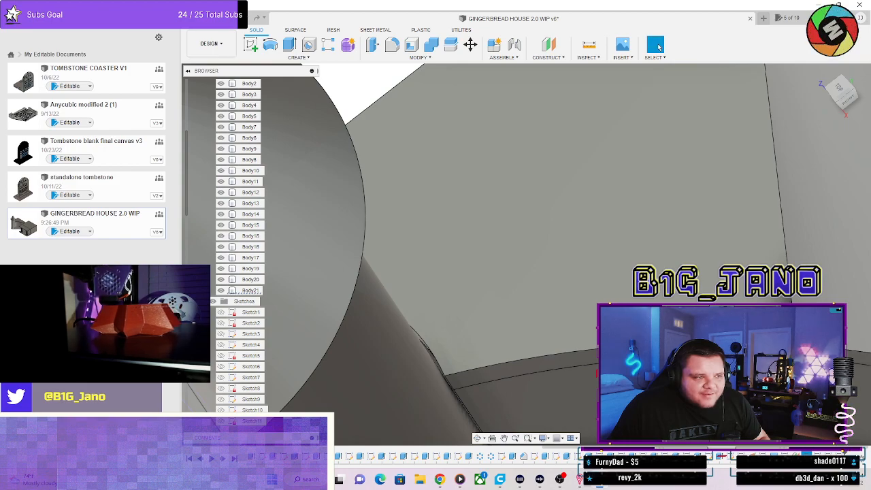
Set up a Loft from the outer half triangle on the tower to the sloped end face of the wing roof.
{"action": "scroll", "coordinate": [680, 374], "scroll_direction": "down", "scroll_amount": 6}
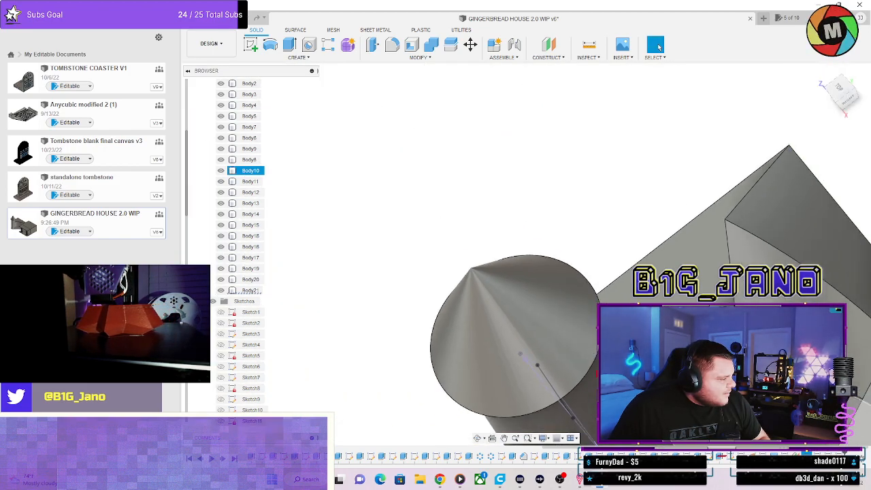
{"action": "mouse_move", "coordinate": [575, 314]}
{"action": "middle_mouse_down", "text": "shift"}
{"action": "mouse_move", "coordinate": [575, 225]}
{"action": "mouse_move", "coordinate": [674, 300]}
{"action": "mouse_move", "coordinate": [643, 310]}
{"action": "mouse_move", "coordinate": [687, 319]}
{"action": "mouse_move", "coordinate": [680, 279]}
{"action": "mouse_move", "coordinate": [530, 327]}
{"action": "mouse_move", "coordinate": [670, 313]}
{"action": "middle_mouse_up", "text": "shift"}
{"action": "scroll", "coordinate": [613, 303], "scroll_direction": "up", "scroll_amount": 1}
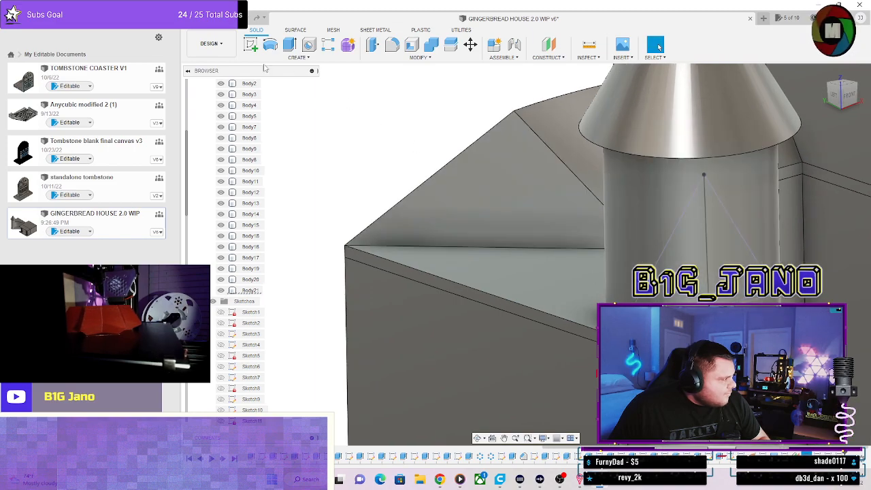
{"action": "key", "text": "e"}
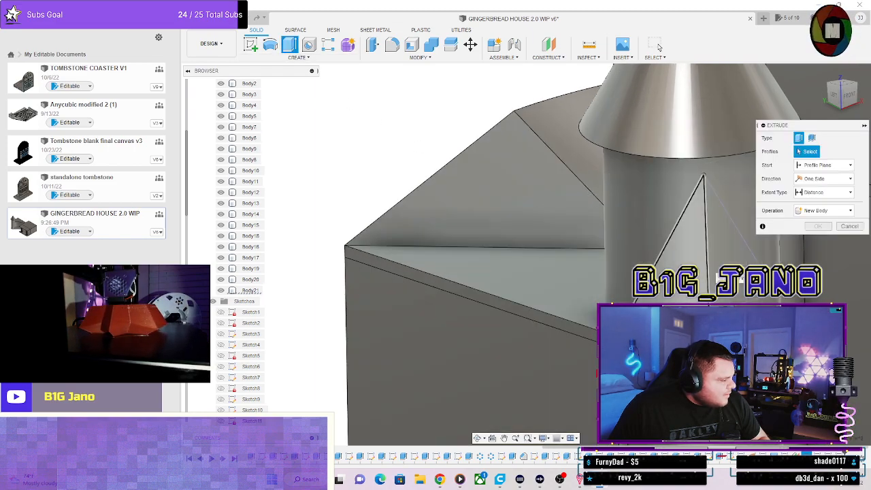
{"action": "left_click", "coordinate": [676, 255]}
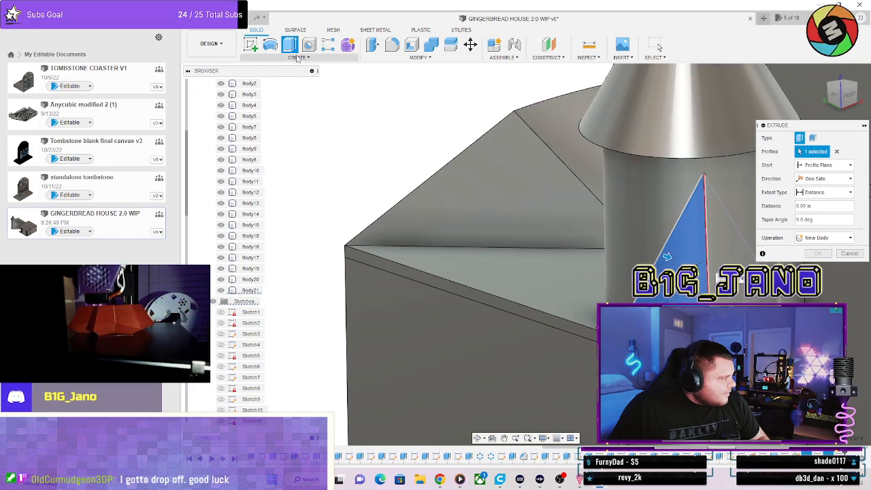
{"action": "left_click", "coordinate": [297, 58]}
{"action": "left_click", "coordinate": [267, 140]}
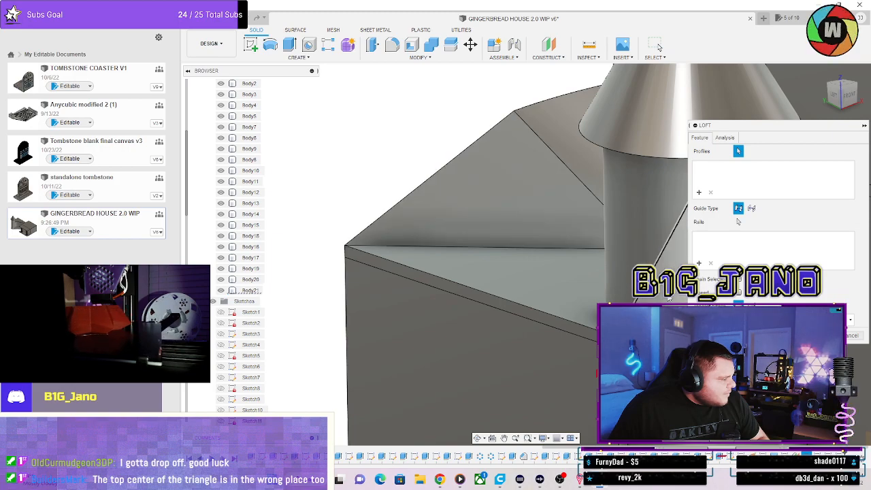
{"action": "left_click", "coordinate": [529, 203]}
{"action": "scroll", "coordinate": [577, 253], "scroll_direction": "down", "scroll_amount": 3}
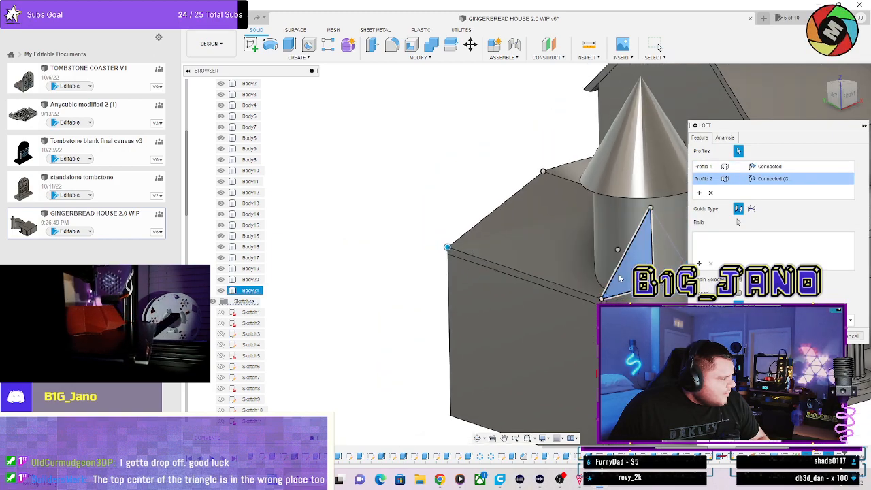
Try the Curvature (G2) condition on the loft's roof face profile and inspect the preview around the tower.
{"action": "middle_click_drag", "start_coordinate": [573, 346], "coordinate": [612, 344], "text": "shift"}
{"action": "middle_click_drag", "start_coordinate": [368, 183], "coordinate": [573, 287], "text": "shift"}
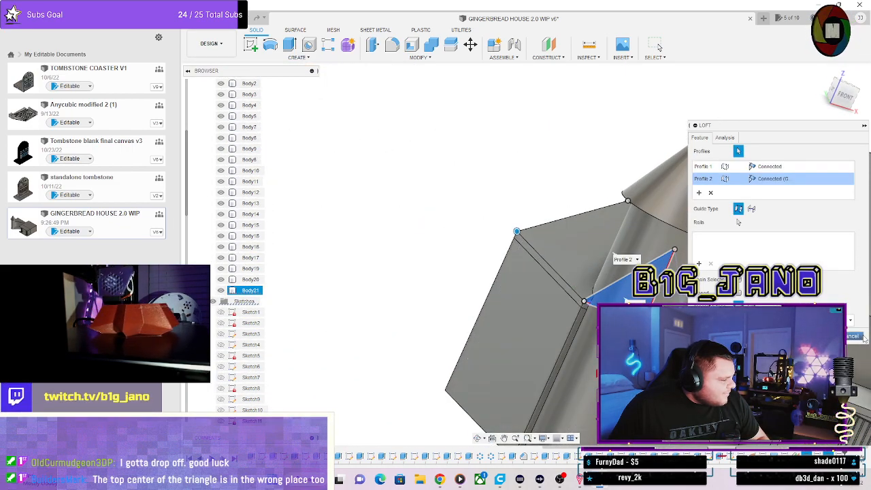
{"action": "middle_click_drag", "start_coordinate": [573, 287], "coordinate": [411, 208], "text": "shift"}
{"action": "scroll", "coordinate": [411, 208], "scroll_direction": "up", "scroll_amount": 3}
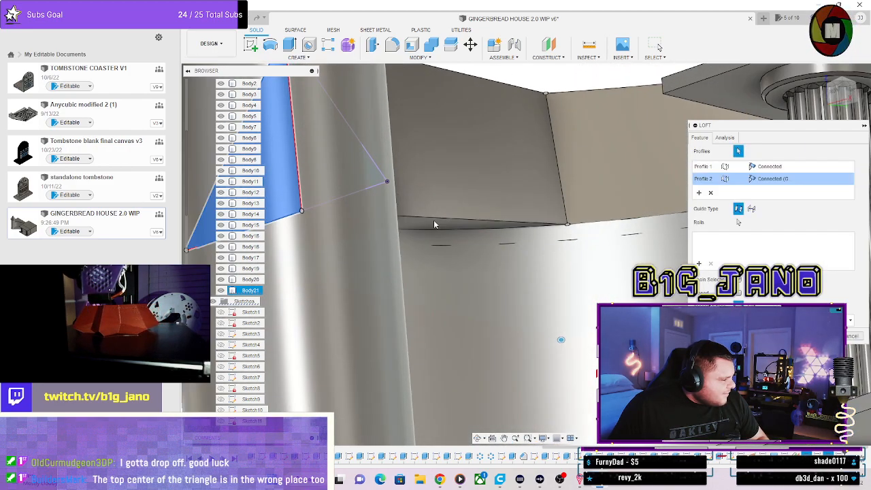
{"action": "left_click", "coordinate": [786, 212]}
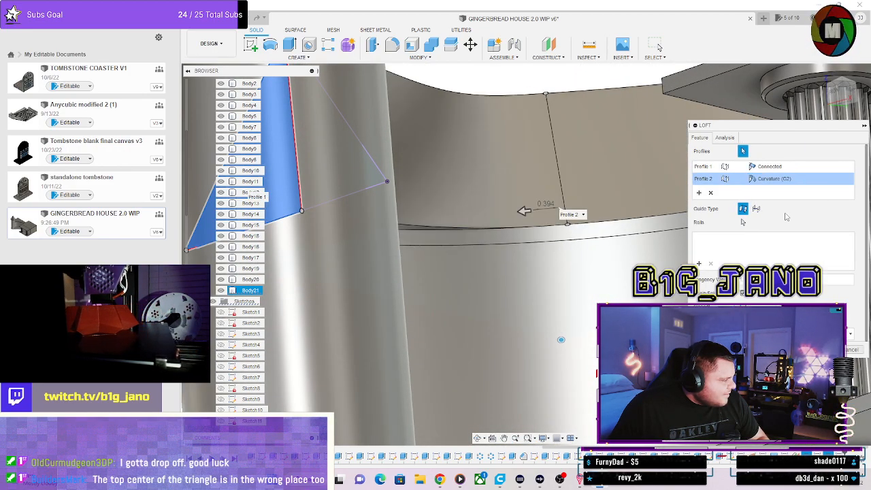
{"action": "middle_click_drag", "start_coordinate": [510, 265], "coordinate": [523, 230], "text": "shift"}
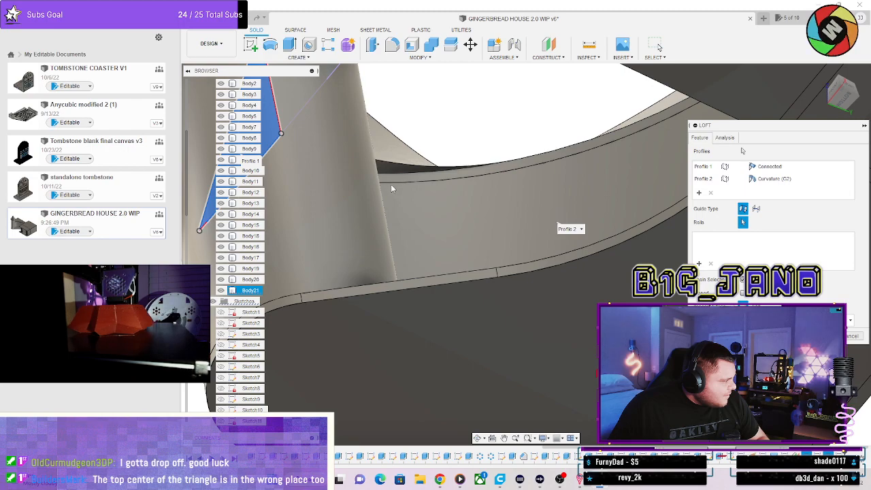
{"action": "middle_click_drag", "start_coordinate": [526, 159], "coordinate": [613, 184], "text": "shift"}
Try the Direction condition on the half triangle profile, and return both loft profiles to Connected.
{"action": "left_click", "coordinate": [773, 168]}
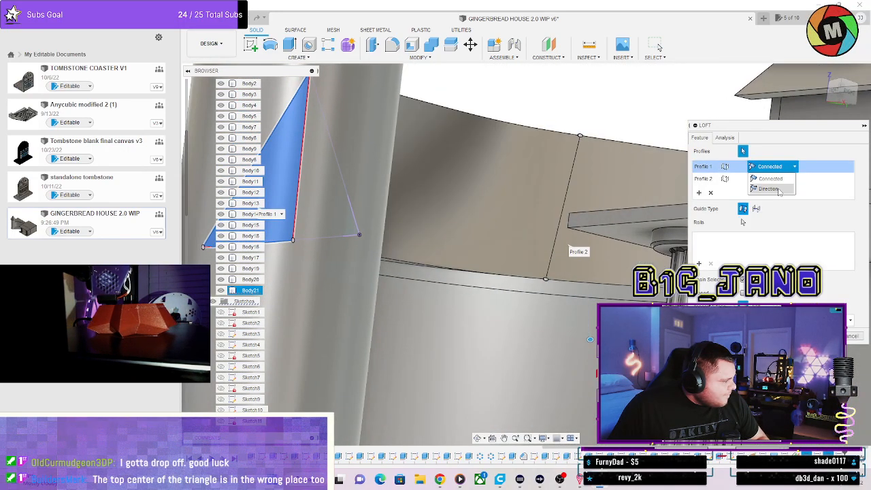
{"action": "left_click", "coordinate": [776, 189]}
{"action": "mouse_move", "coordinate": [569, 268]}
{"action": "middle_mouse_down", "text": "shift"}
{"action": "mouse_move", "coordinate": [564, 305]}
{"action": "mouse_move", "coordinate": [561, 231]}
{"action": "mouse_move", "coordinate": [512, 152]}
{"action": "mouse_move", "coordinate": [571, 237]}
{"action": "mouse_move", "coordinate": [591, 287]}
{"action": "mouse_move", "coordinate": [530, 286]}
{"action": "mouse_move", "coordinate": [558, 268]}
{"action": "middle_mouse_up", "text": "shift"}
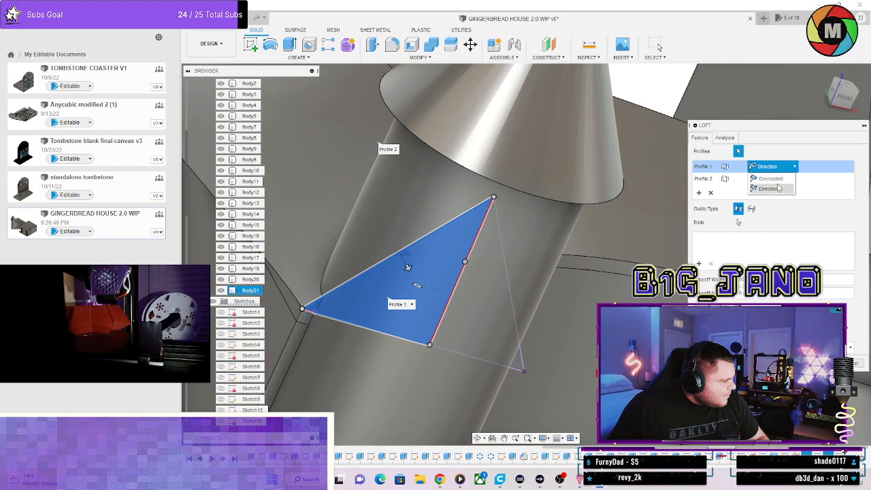
{"action": "left_click", "coordinate": [769, 179]}
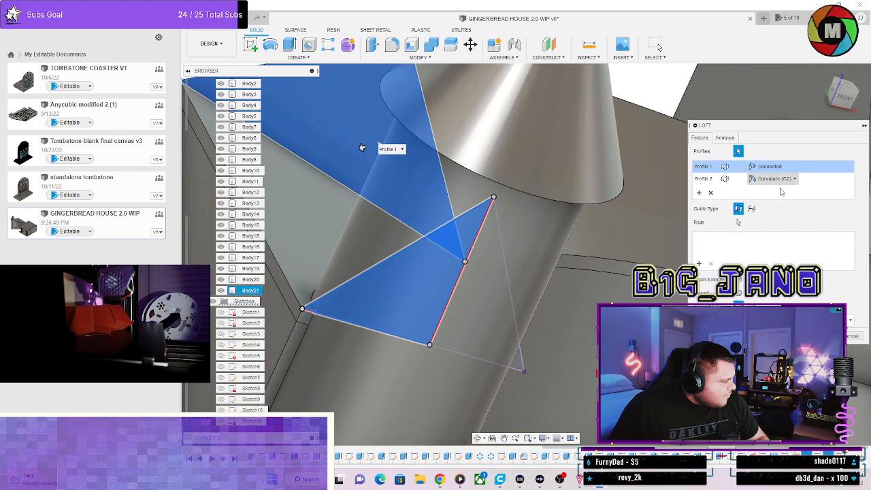
{"action": "left_click", "coordinate": [772, 178]}
Examine how the half triangle and the roof face line up for the loft from below, above, the front and the side.
{"action": "middle_click_drag", "start_coordinate": [622, 262], "coordinate": [530, 217], "text": "shift"}
{"action": "middle_click_drag", "start_coordinate": [439, 309], "coordinate": [472, 311], "text": "shift"}
{"action": "scroll", "coordinate": [427, 291], "scroll_direction": "down", "scroll_amount": 3}
{"action": "scroll", "coordinate": [424, 285], "scroll_direction": "down", "scroll_amount": 2}
{"action": "middle_click_drag", "start_coordinate": [424, 285], "coordinate": [566, 226], "text": "shift"}
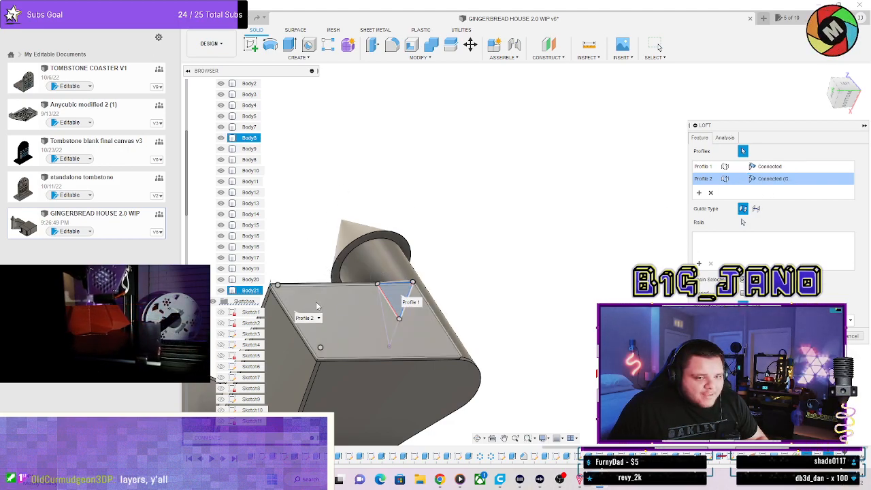
{"action": "middle_click_drag", "start_coordinate": [291, 289], "coordinate": [506, 212], "text": "shift"}
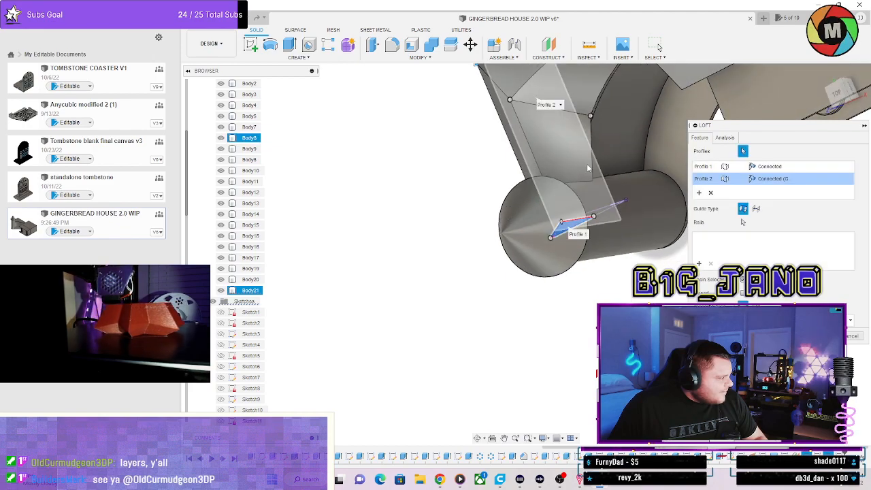
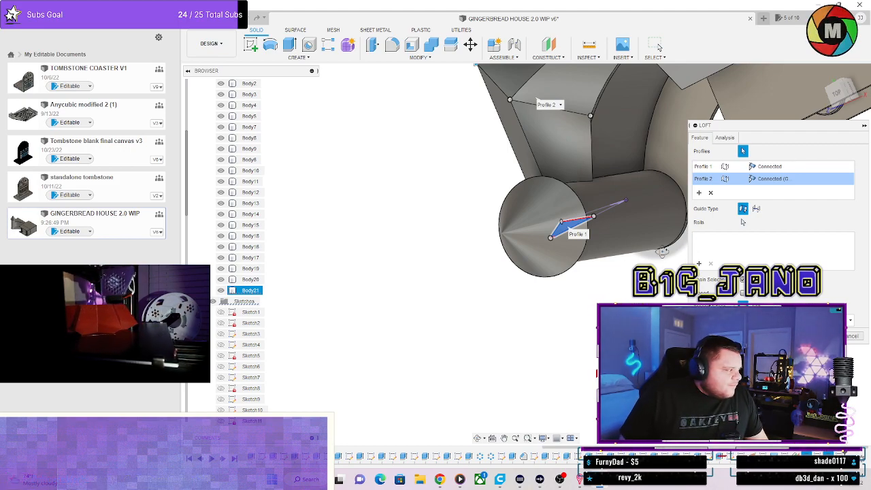
{"action": "middle_click_drag", "start_coordinate": [661, 252], "coordinate": [660, 168], "text": "shift"}
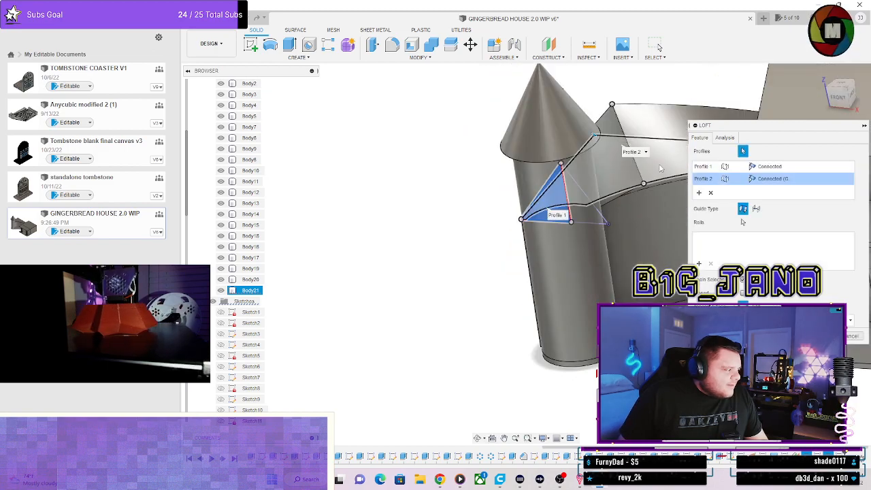
{"action": "scroll", "coordinate": [660, 168], "scroll_direction": "down", "scroll_amount": 2}
{"action": "middle_click_drag", "start_coordinate": [727, 93], "coordinate": [488, 189]}
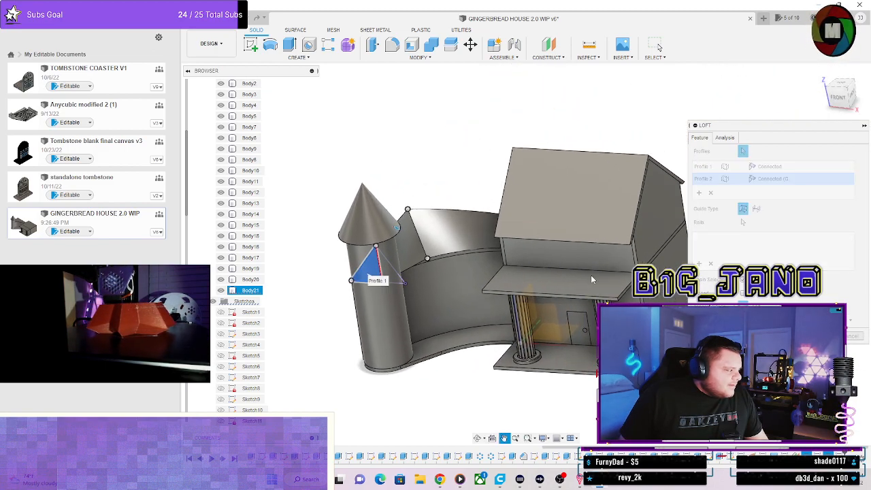
{"action": "middle_click_drag", "start_coordinate": [590, 275], "coordinate": [552, 287], "text": "shift"}
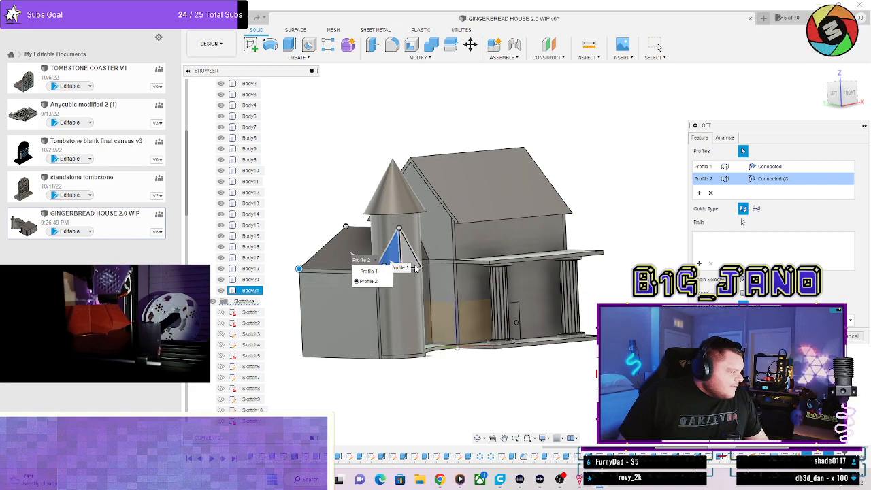
{"action": "middle_click_drag", "start_coordinate": [336, 238], "coordinate": [417, 279], "text": "shift"}
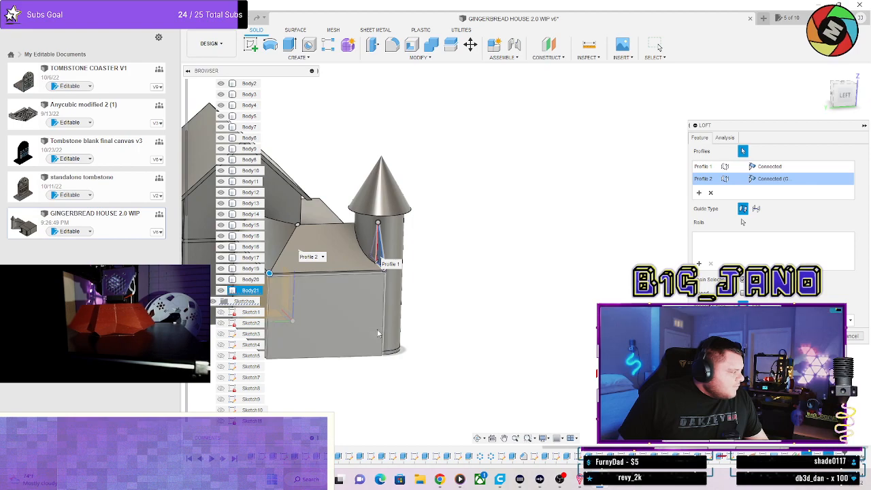
Loft a solid roof section between the triangular profile in the round tower and the triangular end of the side wing's roof.
{"action": "middle_click_drag", "start_coordinate": [416, 330], "coordinate": [620, 355]}
{"action": "scroll", "coordinate": [516, 291], "scroll_direction": "up", "scroll_amount": 6}
{"action": "middle_click_drag", "start_coordinate": [486, 299], "coordinate": [435, 408], "text": "shift"}
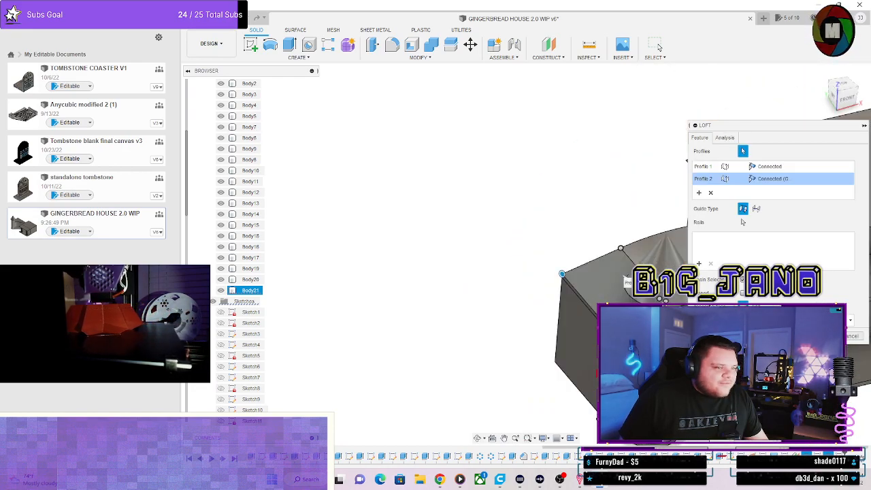
{"action": "middle_click_drag", "start_coordinate": [664, 194], "coordinate": [412, 145]}
{"action": "scroll", "coordinate": [411, 272], "scroll_direction": "up", "scroll_amount": 5}
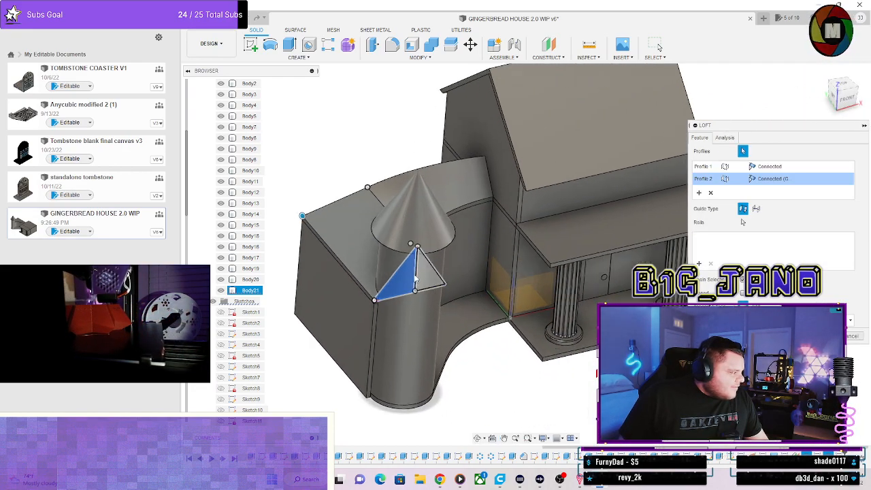
{"action": "middle_click_drag", "start_coordinate": [469, 286], "coordinate": [390, 248], "text": "shift"}
{"action": "middle_click_drag", "start_coordinate": [392, 211], "coordinate": [418, 236], "text": "shift"}
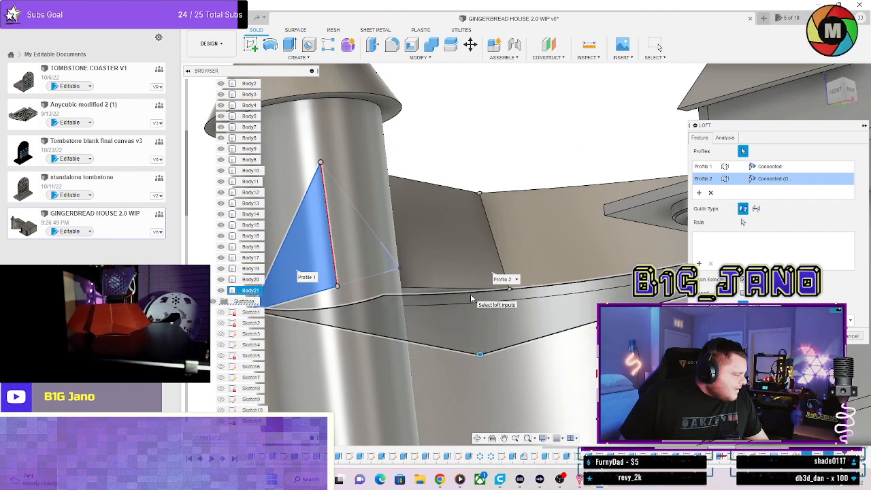
{"action": "middle_click_drag", "start_coordinate": [401, 297], "coordinate": [393, 266], "text": "shift"}
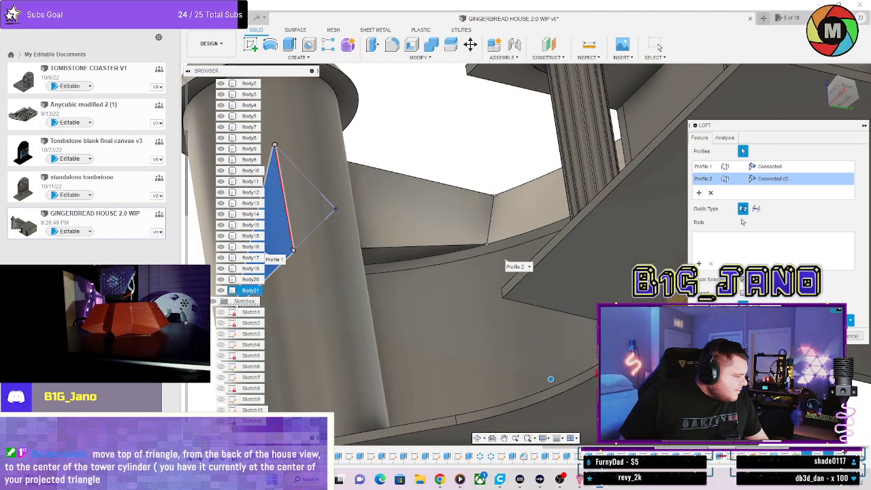
{"action": "mouse_move", "coordinate": [488, 236]}
{"action": "middle_mouse_down", "text": "shift"}
{"action": "mouse_move", "coordinate": [526, 263]}
{"action": "mouse_move", "coordinate": [476, 230]}
{"action": "middle_mouse_up", "text": "shift"}
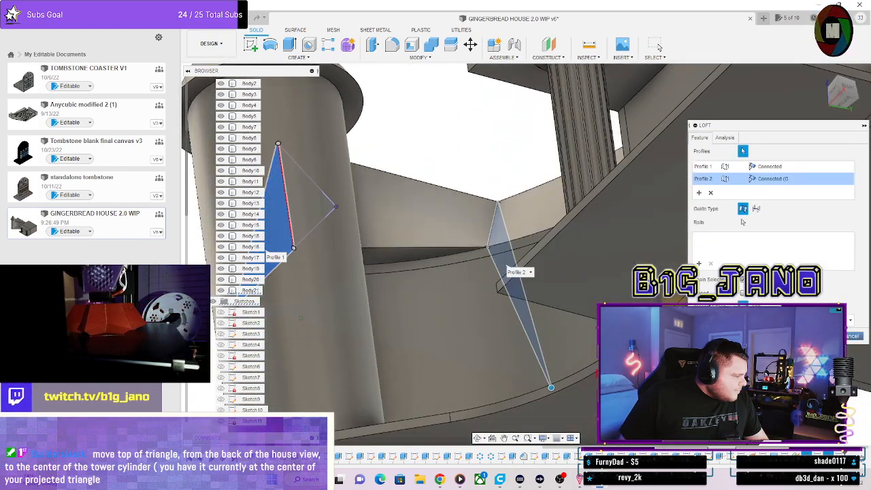
{"action": "key", "text": "Return"}
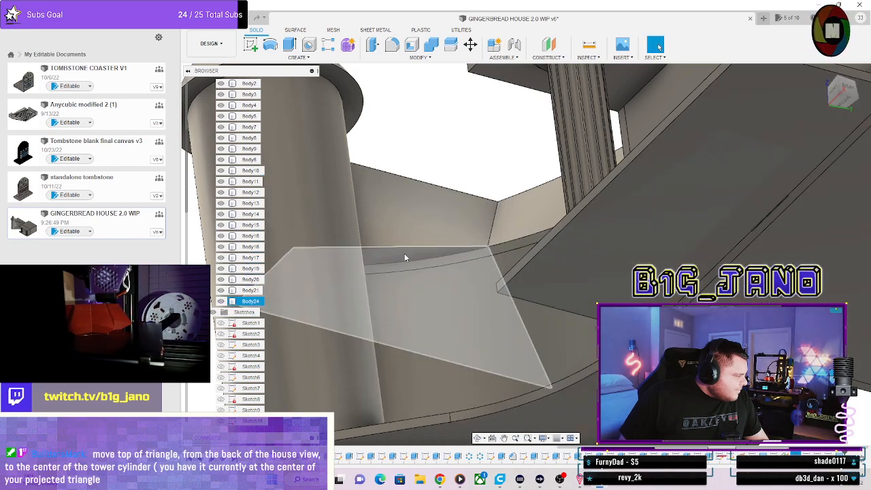
Sketch on the underside of the new lofted roof section and project that face's outline into the sketch.
{"action": "left_click", "coordinate": [250, 45]}
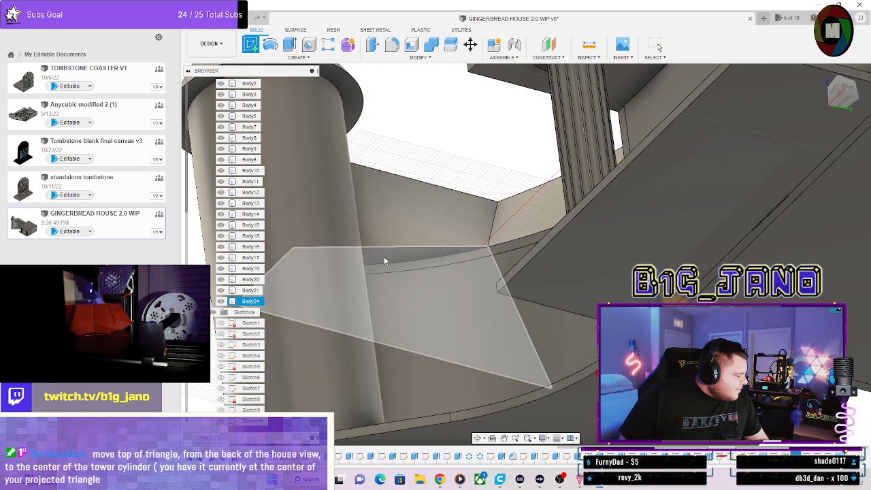
{"action": "left_click", "coordinate": [383, 256]}
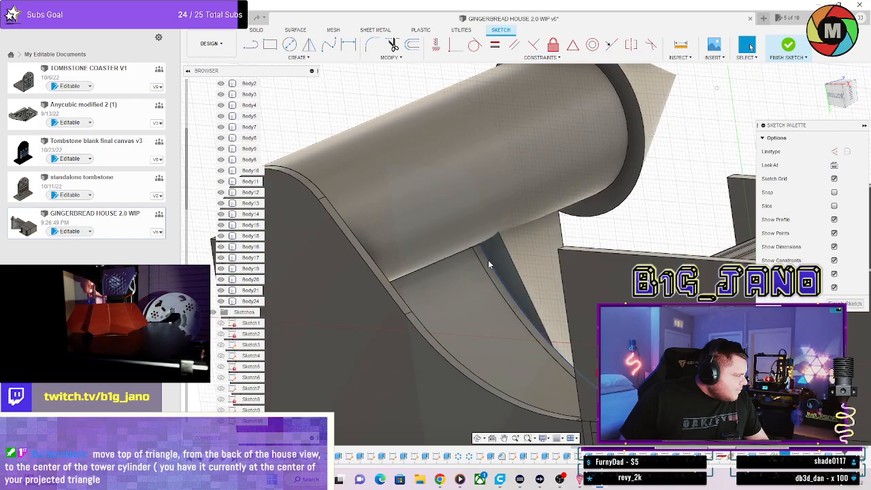
{"action": "key", "text": "p"}
{"action": "left_click", "coordinate": [497, 263]}
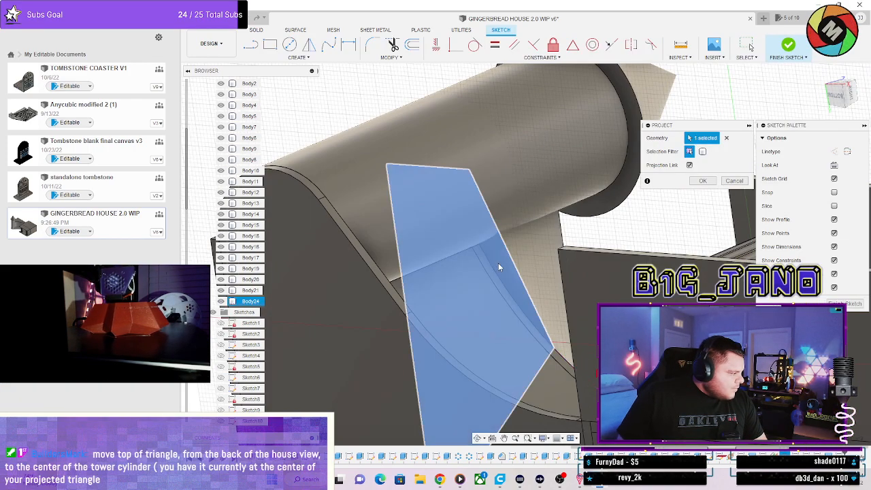
{"action": "left_click", "coordinate": [702, 180]}
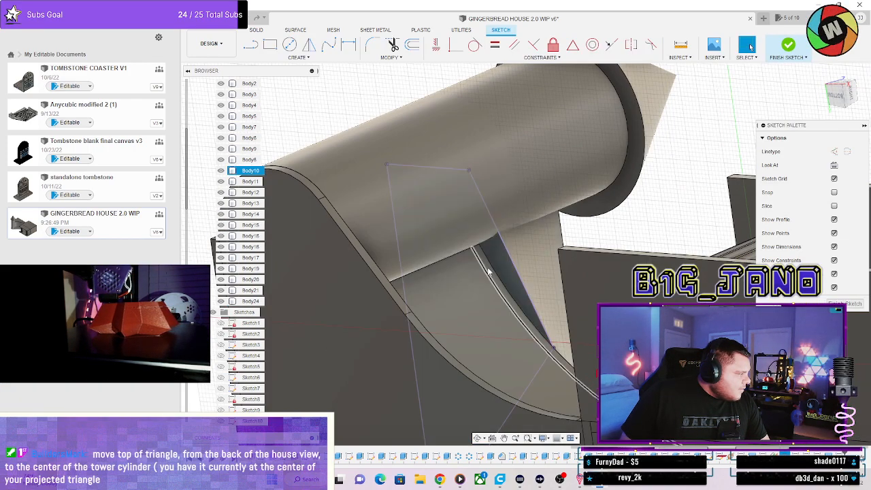
{"action": "left_click", "coordinate": [788, 45]}
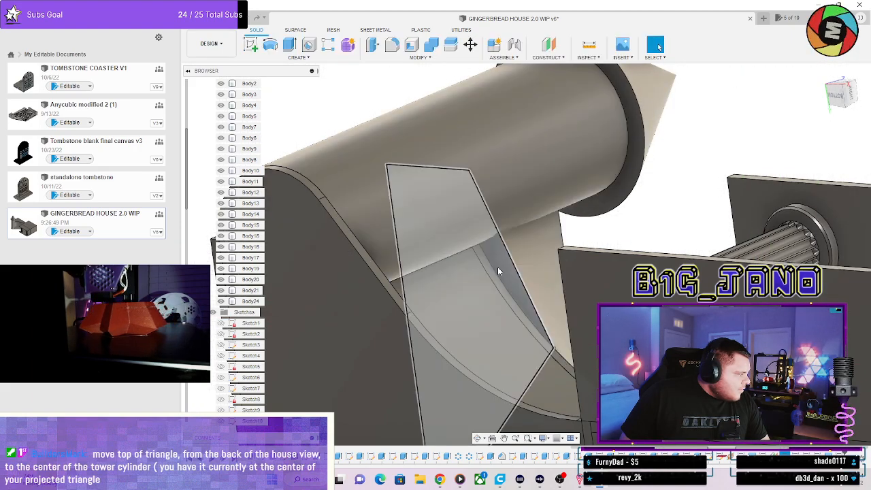
Reopen sketching on the loft's underside and project the bottom face's outline again.
{"action": "middle_click_drag", "start_coordinate": [500, 270], "coordinate": [491, 244], "text": "shift"}
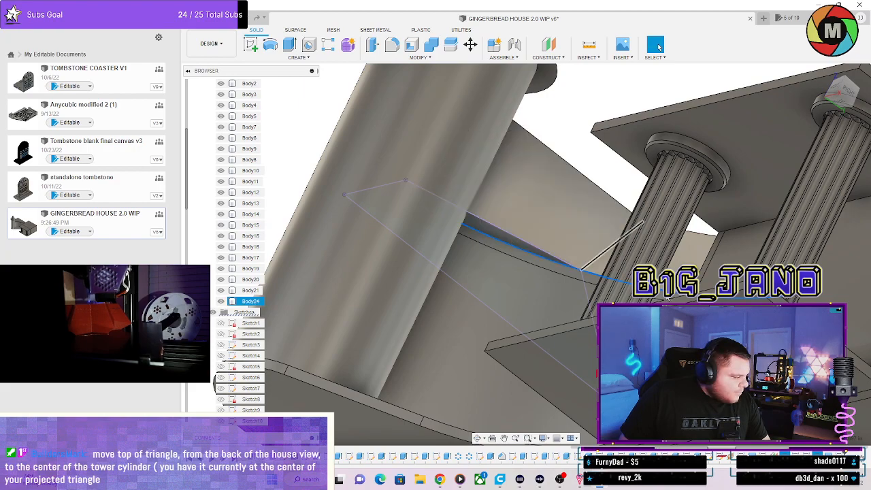
{"action": "left_click", "coordinate": [494, 244]}
{"action": "left_click", "coordinate": [817, 363]}
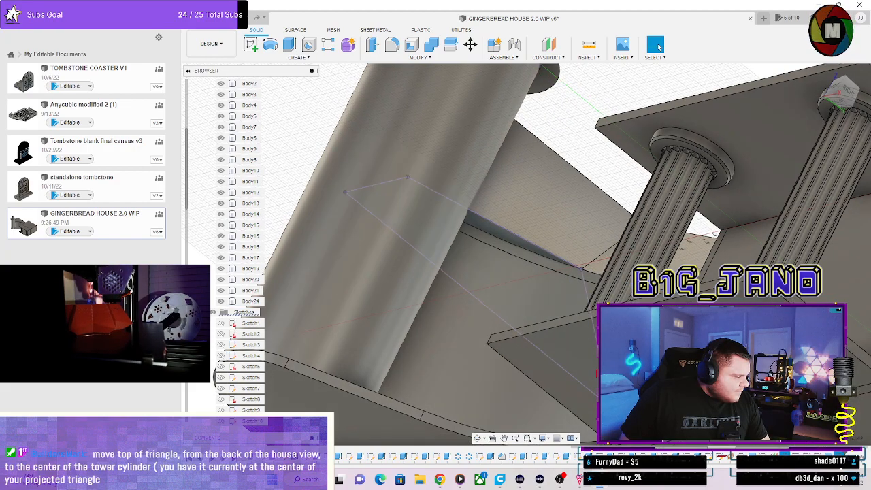
{"action": "middle_click_drag", "start_coordinate": [559, 225], "coordinate": [564, 192], "text": "shift"}
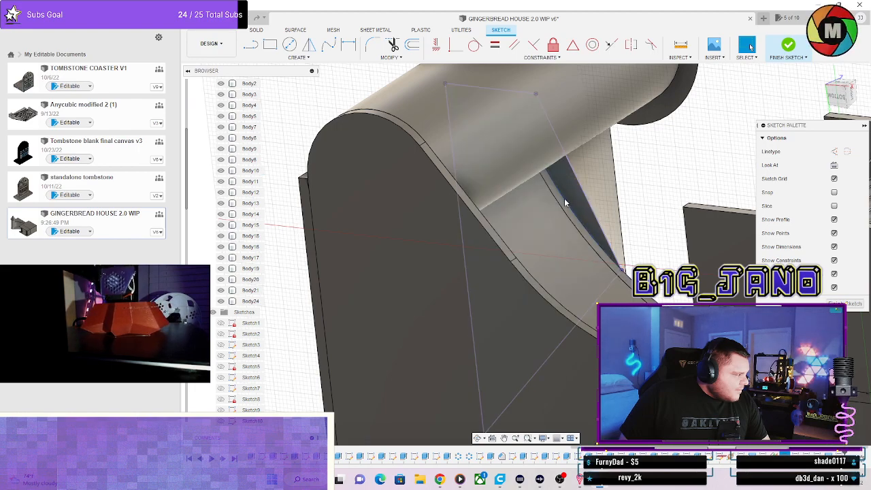
{"action": "key", "text": "p"}
{"action": "left_click", "coordinate": [564, 198]}
{"action": "left_click", "coordinate": [704, 180]}
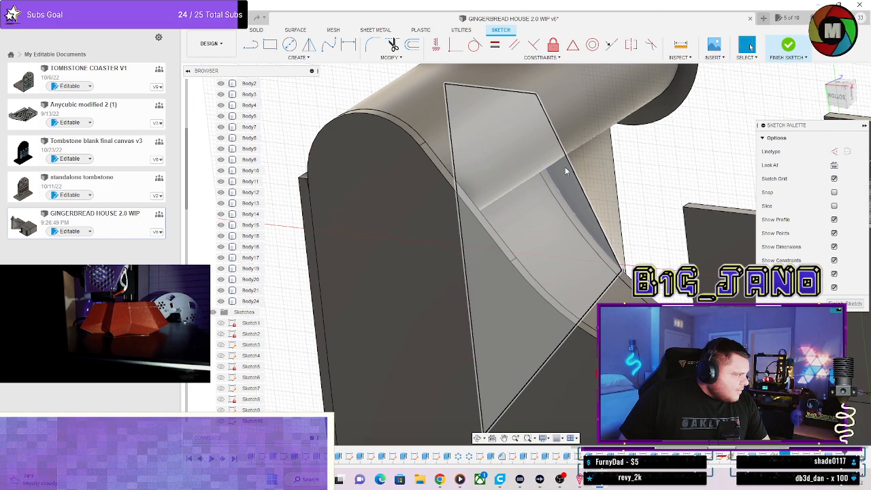
Project the tower cylinder's circular outline into the underside sketch and finish the sketch.
{"action": "left_click", "coordinate": [554, 157]}
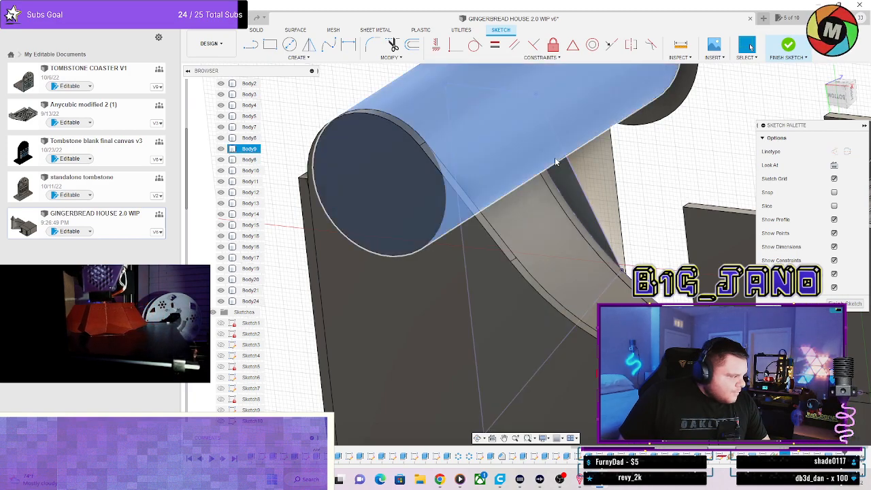
{"action": "key", "text": "p"}
{"action": "left_click", "coordinate": [702, 182]}
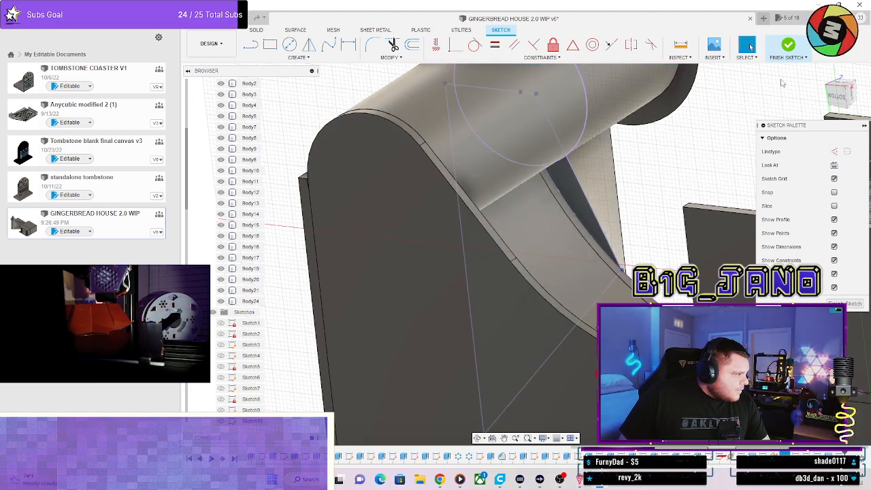
{"action": "left_click", "coordinate": [787, 49]}
Open the roof loft for editing and examine how its two triangular profiles line up from the left and front.
{"action": "middle_click_drag", "start_coordinate": [567, 178], "coordinate": [514, 235], "text": "shift"}
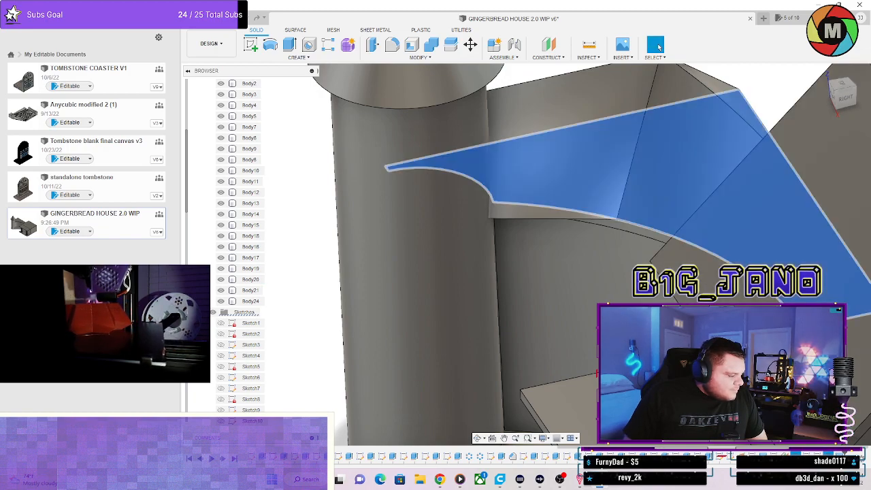
{"action": "right_click", "coordinate": [783, 453]}
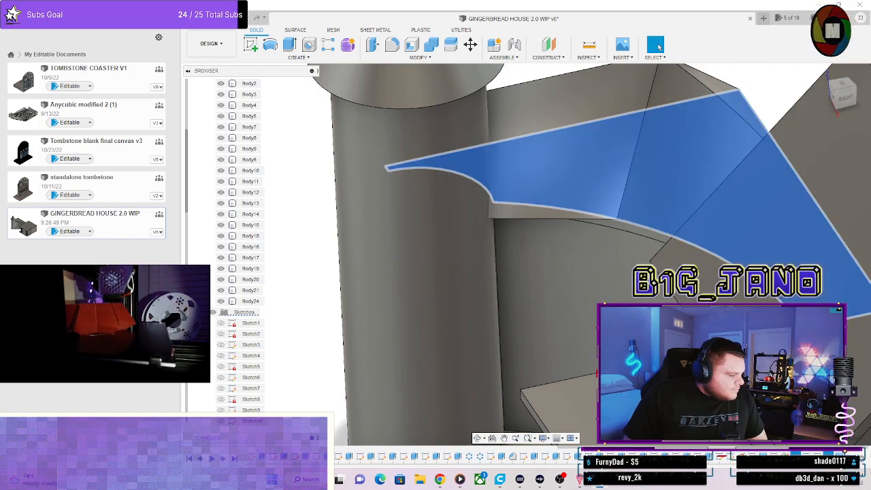
{"action": "right_click", "coordinate": [782, 454]}
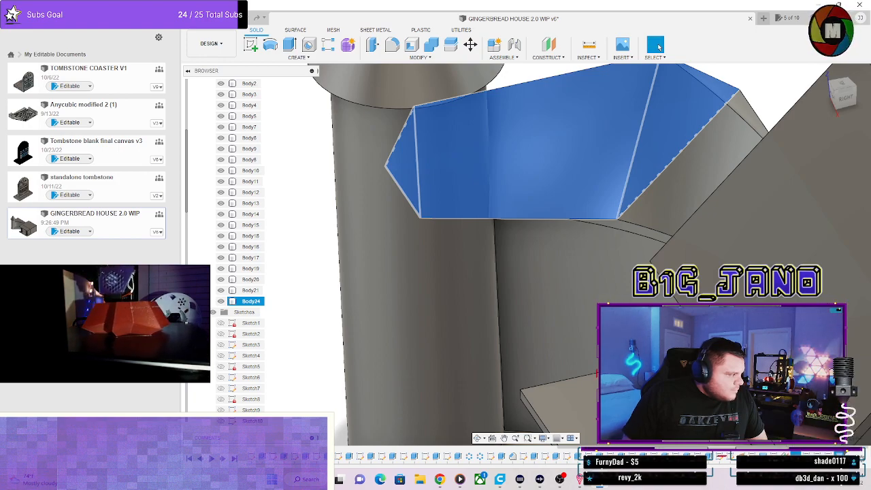
{"action": "middle_click_drag", "start_coordinate": [519, 305], "coordinate": [515, 291], "text": "shift"}
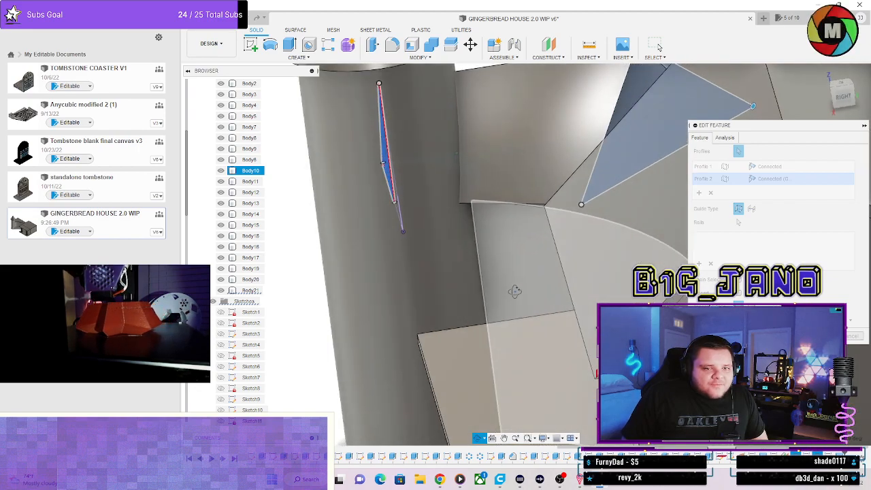
{"action": "middle_click_drag", "start_coordinate": [515, 291], "coordinate": [646, 217], "text": "shift"}
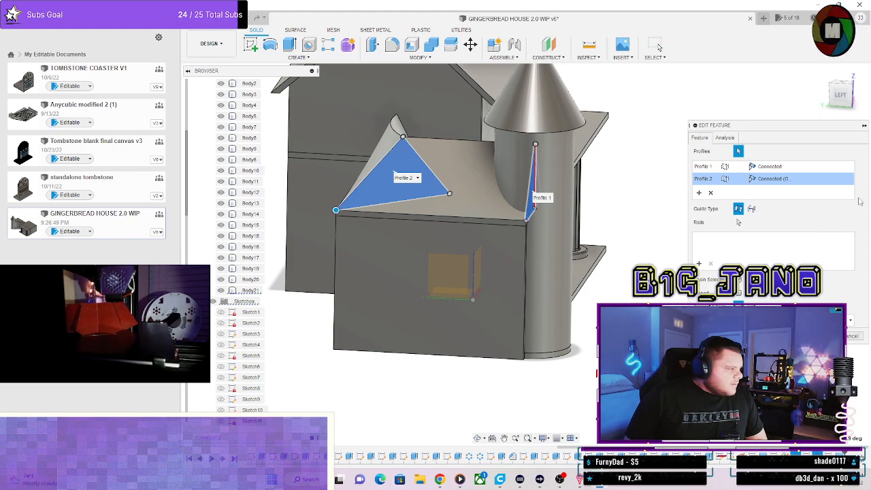
{"action": "left_click", "coordinate": [853, 97]}
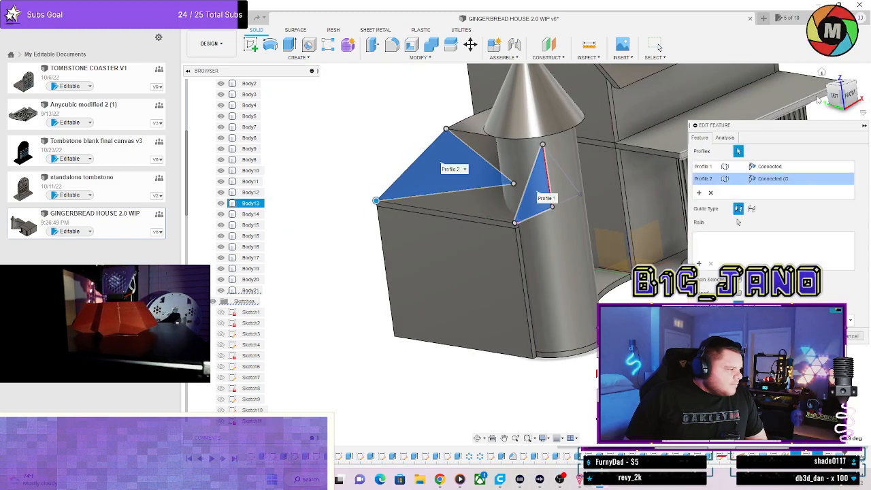
{"action": "left_click", "coordinate": [849, 95]}
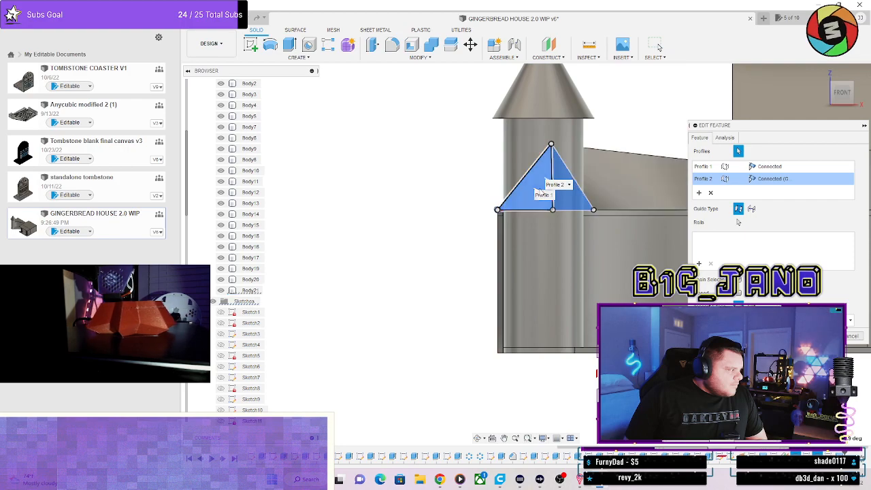
{"action": "scroll", "coordinate": [561, 217], "scroll_direction": "up", "scroll_amount": 5}
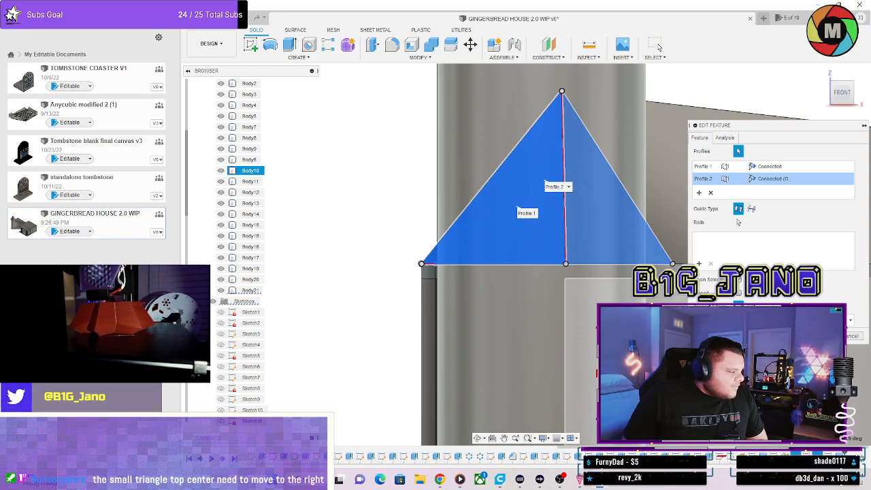
{"action": "scroll", "coordinate": [634, 340], "scroll_direction": "down", "scroll_amount": 5}
{"action": "scroll", "coordinate": [634, 341], "scroll_direction": "up", "scroll_amount": 2}
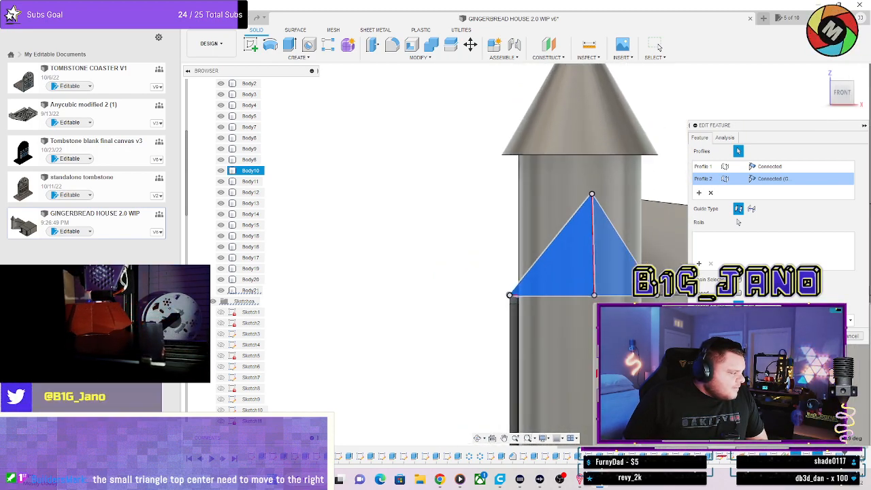
Try to change the loft's tower-side profile to include the other half of the triangle, and discard the edit.
{"action": "left_click", "coordinate": [610, 253]}
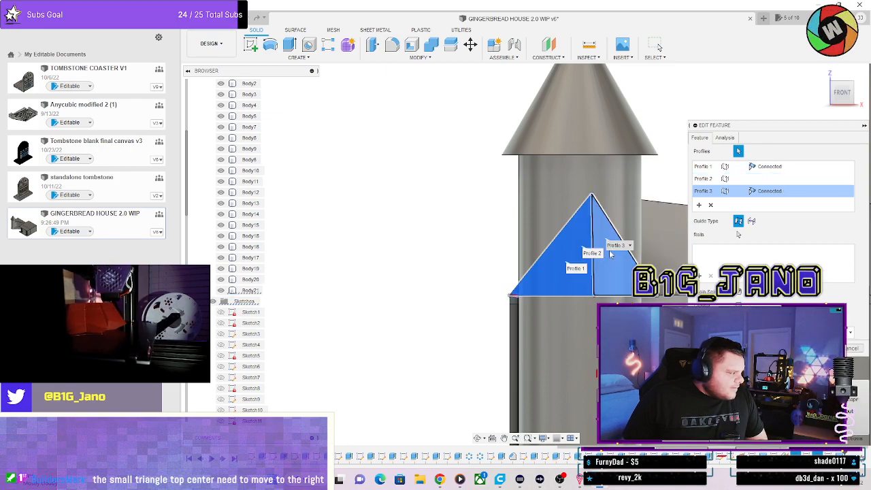
{"action": "left_click", "coordinate": [617, 273]}
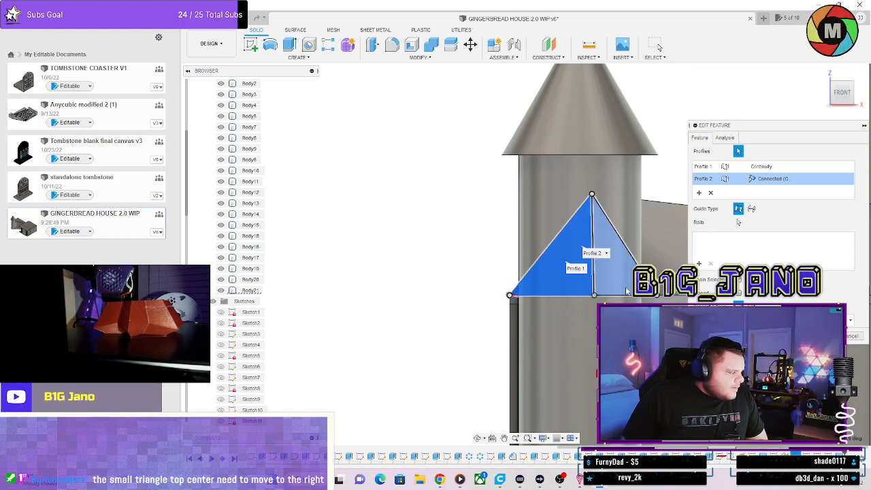
{"action": "middle_click_drag", "start_coordinate": [627, 289], "coordinate": [624, 284], "text": "shift"}
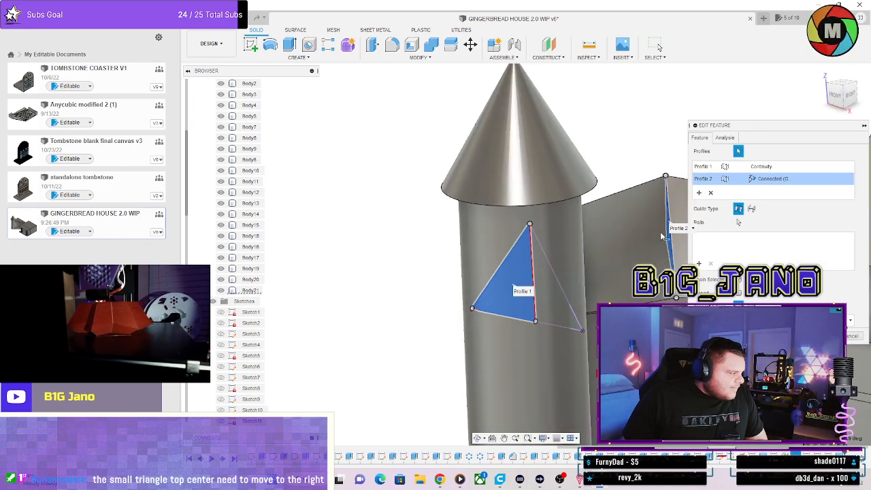
{"action": "middle_click_drag", "start_coordinate": [515, 281], "coordinate": [521, 267], "text": "shift"}
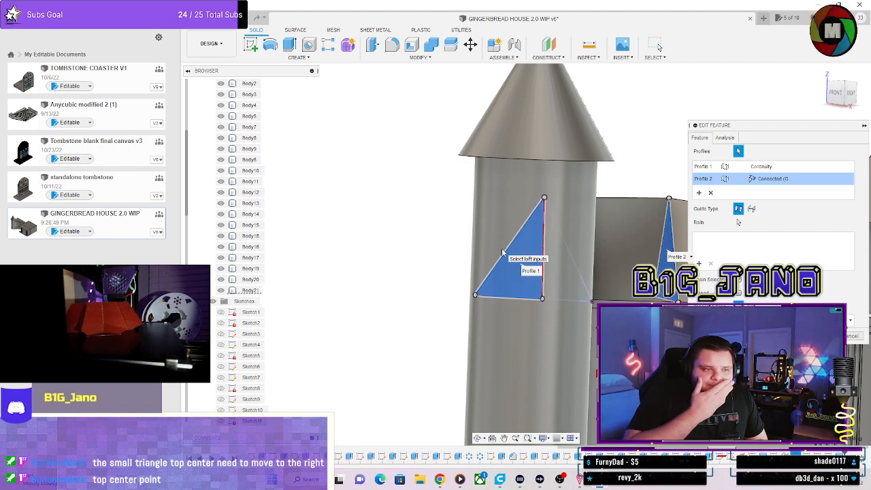
{"action": "middle_click_drag", "start_coordinate": [502, 251], "coordinate": [507, 254], "text": "shift"}
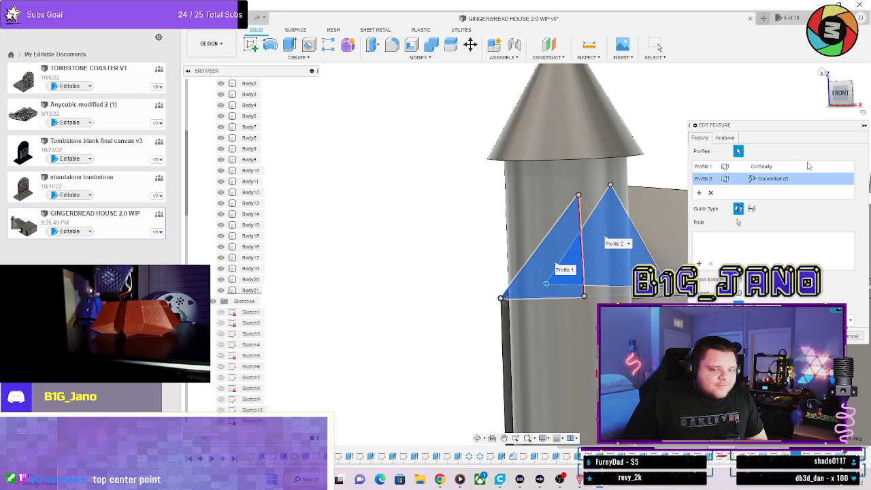
{"action": "left_click", "coordinate": [841, 92]}
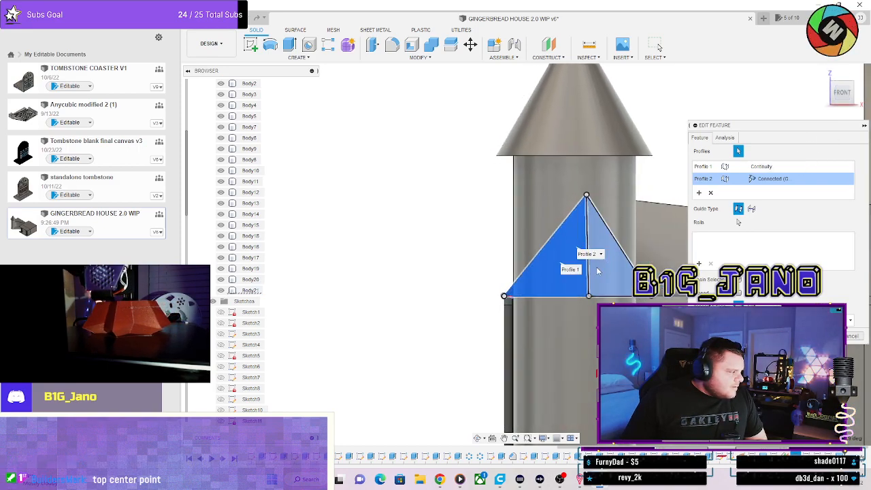
{"action": "scroll", "coordinate": [608, 224], "scroll_direction": "up", "scroll_amount": 1}
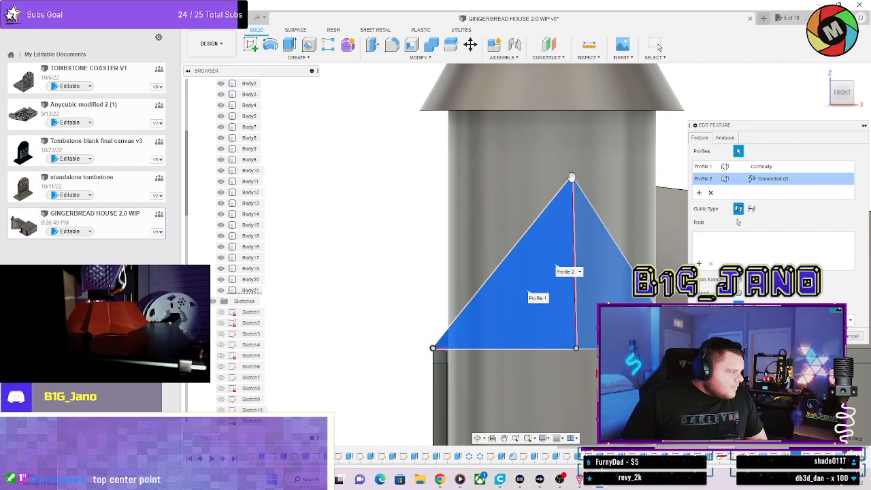
{"action": "left_click", "coordinate": [572, 219]}
{"action": "middle_click_drag", "start_coordinate": [571, 222], "coordinate": [821, 260], "text": "shift"}
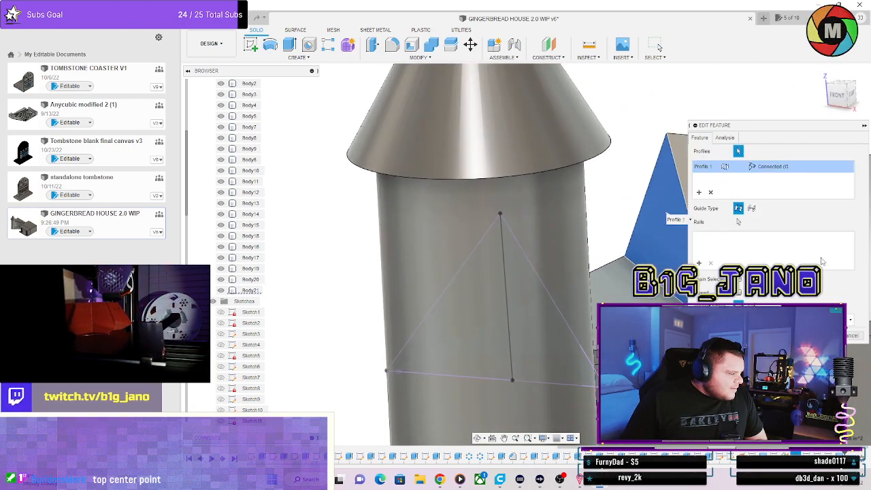
{"action": "left_click", "coordinate": [851, 336]}
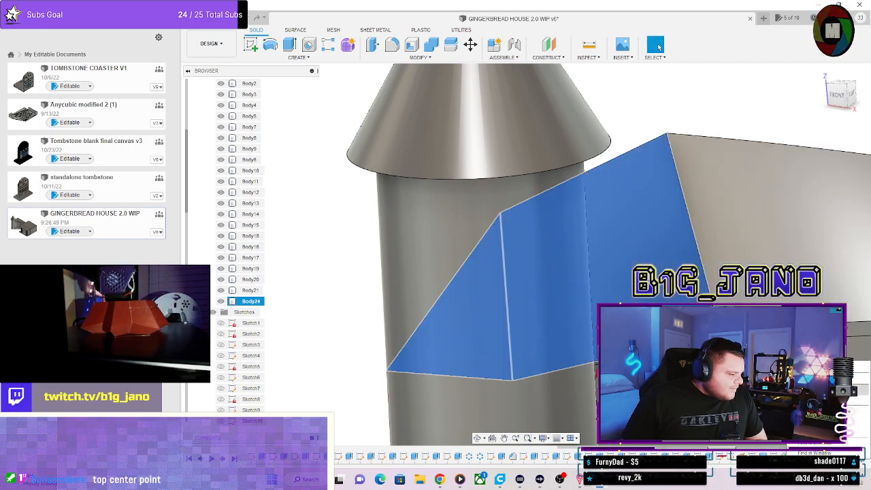
Undo the roof loft and reopen its tower-side triangle sketch for editing.
{"action": "key", "text": "ctrl+z"}
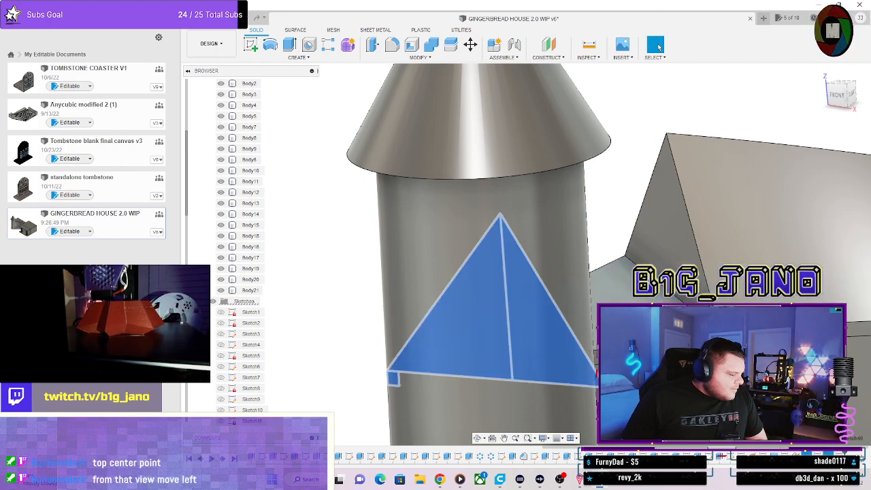
{"action": "right_click", "coordinate": [837, 455]}
{"action": "left_click", "coordinate": [816, 360]}
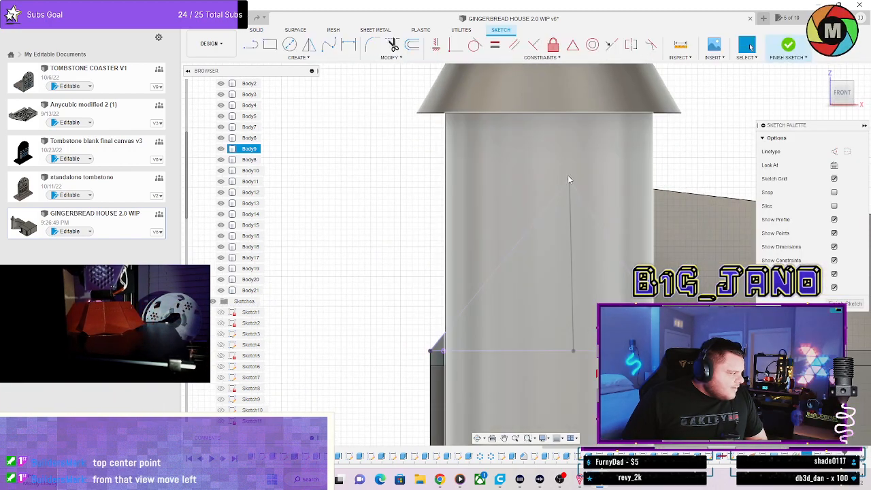
Delete the vertical centre line running from the apex to the base of the triangle on the tower.
{"action": "middle_click_drag", "start_coordinate": [596, 179], "coordinate": [578, 185], "text": "shift"}
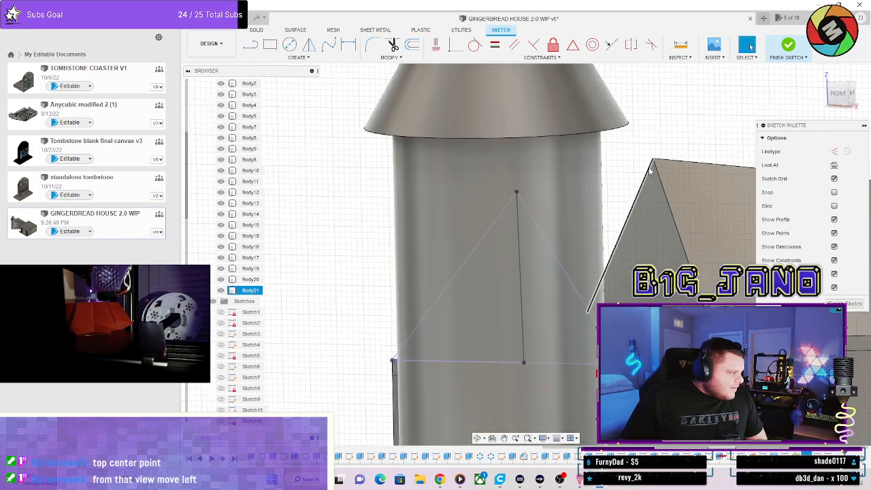
{"action": "middle_click_drag", "start_coordinate": [646, 264], "coordinate": [503, 385], "text": "shift"}
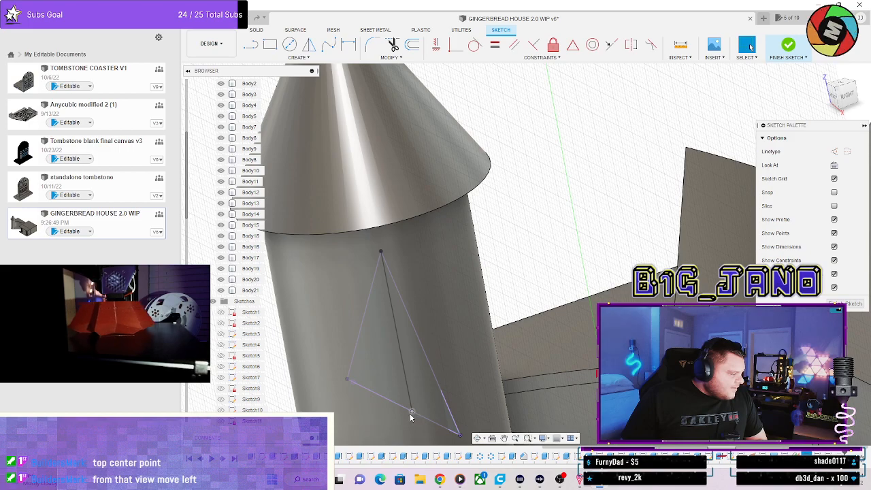
{"action": "mouse_move", "coordinate": [414, 409]}
{"action": "middle_mouse_down", "text": "shift"}
{"action": "mouse_move", "coordinate": [502, 365]}
{"action": "mouse_move", "coordinate": [583, 271]}
{"action": "middle_mouse_up", "text": "shift"}
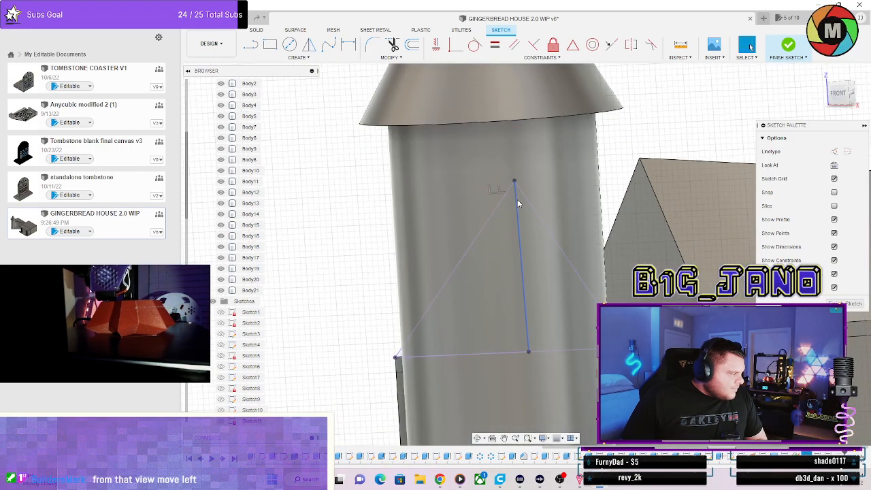
{"action": "left_click", "coordinate": [517, 200]}
{"action": "key", "text": "Delete"}
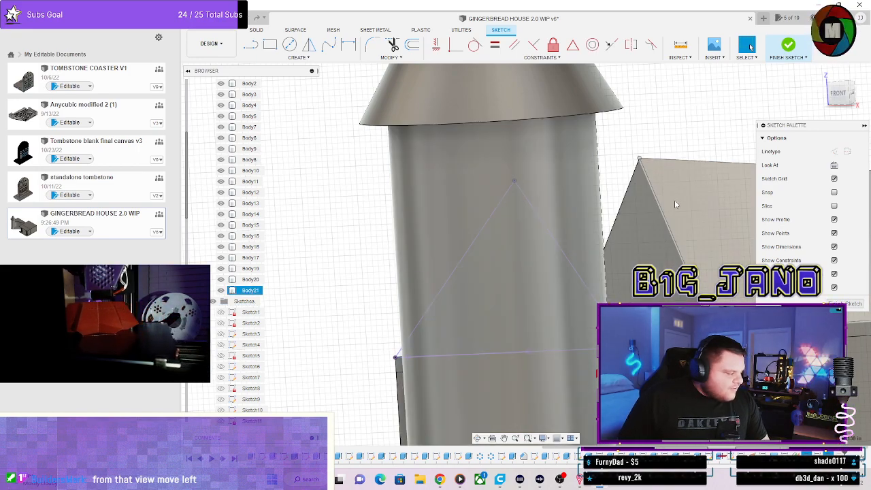
Project the side wing's sloping roof face into the tower-side triangle sketch.
{"action": "key", "text": "p"}
{"action": "left_click", "coordinate": [674, 200]}
{"action": "left_click", "coordinate": [711, 181]}
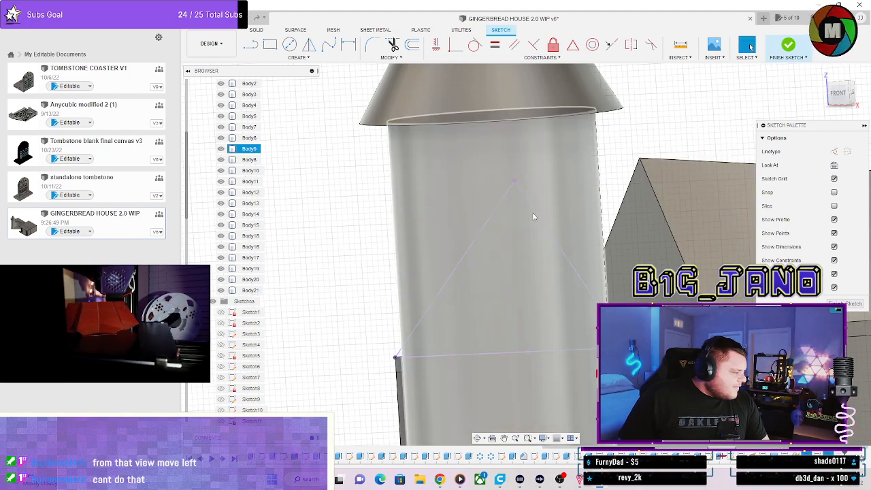
Examine from the front and the side how the sketch triangle's apex and edges line up with the side wing's gable face.
{"action": "left_click", "coordinate": [840, 92]}
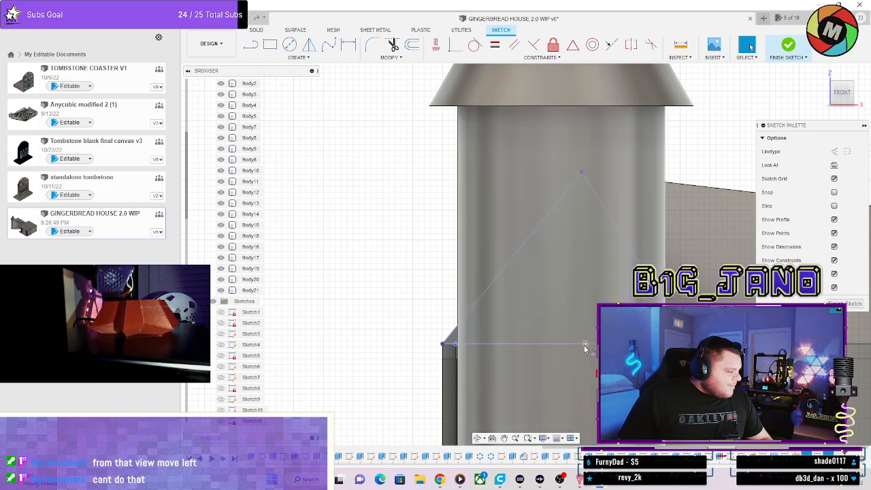
{"action": "middle_click_drag", "start_coordinate": [584, 348], "coordinate": [501, 379], "text": "shift"}
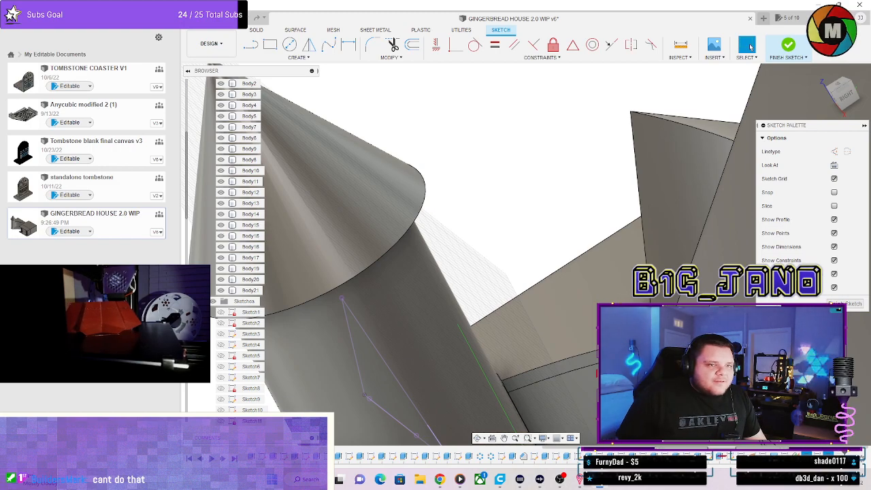
{"action": "middle_click_drag", "start_coordinate": [687, 157], "coordinate": [833, 116], "text": "shift"}
{"action": "left_click", "coordinate": [839, 96]}
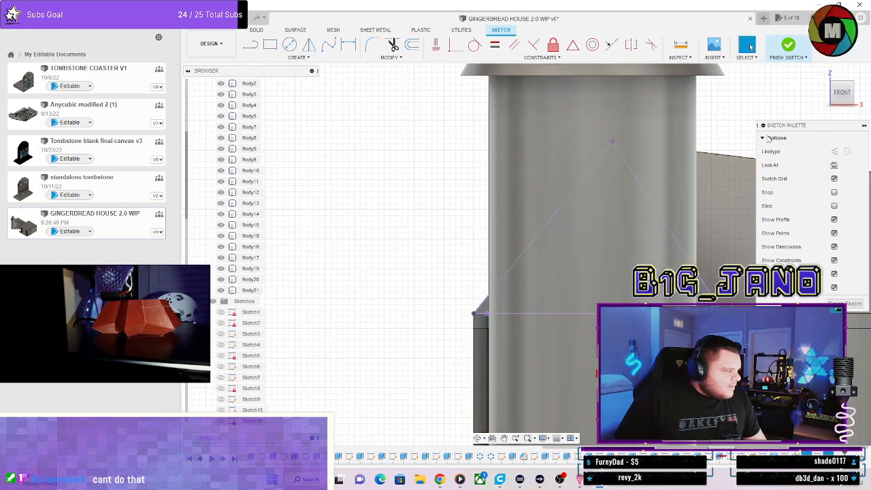
{"action": "scroll", "coordinate": [719, 249], "scroll_direction": "down", "scroll_amount": 3}
{"action": "middle_click_drag", "start_coordinate": [729, 224], "coordinate": [591, 205]}
{"action": "scroll", "coordinate": [605, 262], "scroll_direction": "up", "scroll_amount": 2}
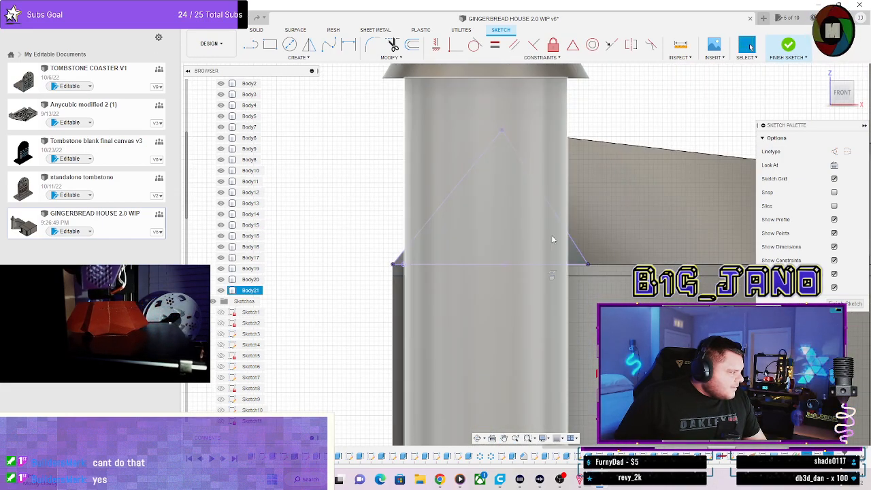
{"action": "mouse_move", "coordinate": [554, 238]}
{"action": "middle_mouse_down", "text": "shift"}
{"action": "mouse_move", "coordinate": [592, 283]}
{"action": "mouse_move", "coordinate": [569, 270]}
{"action": "mouse_move", "coordinate": [575, 280]}
{"action": "middle_mouse_up", "text": "shift"}
{"action": "left_click", "coordinate": [832, 100]}
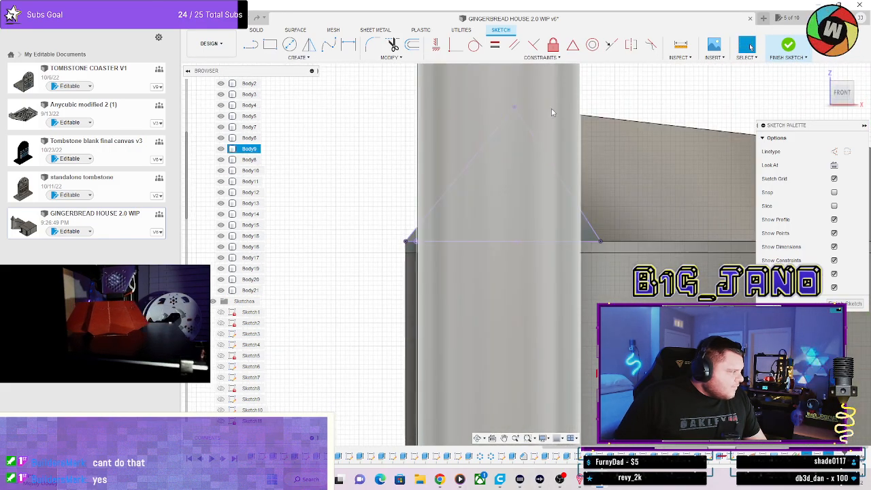
{"action": "left_click", "coordinate": [515, 108]}
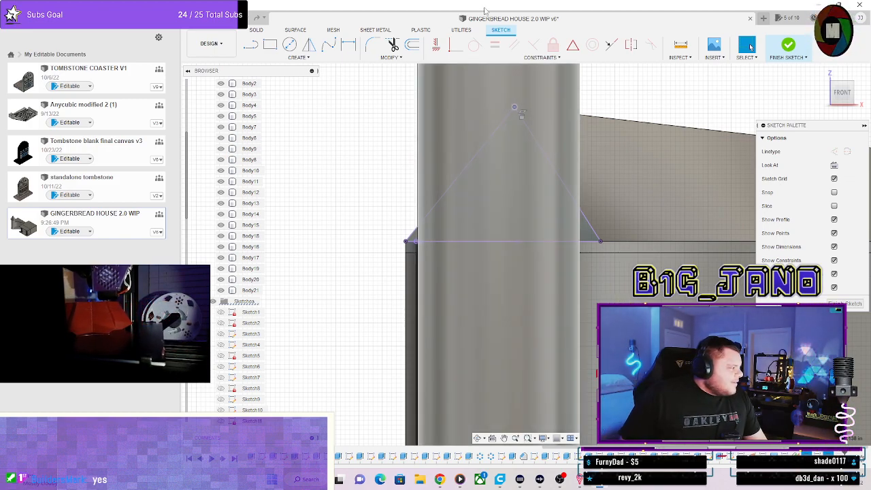
{"action": "left_click", "coordinate": [515, 109]}
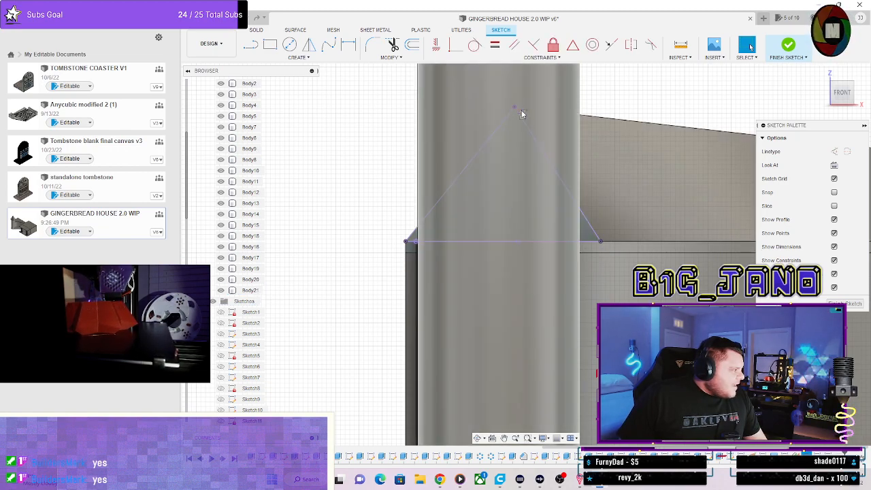
{"action": "left_click", "coordinate": [516, 108]}
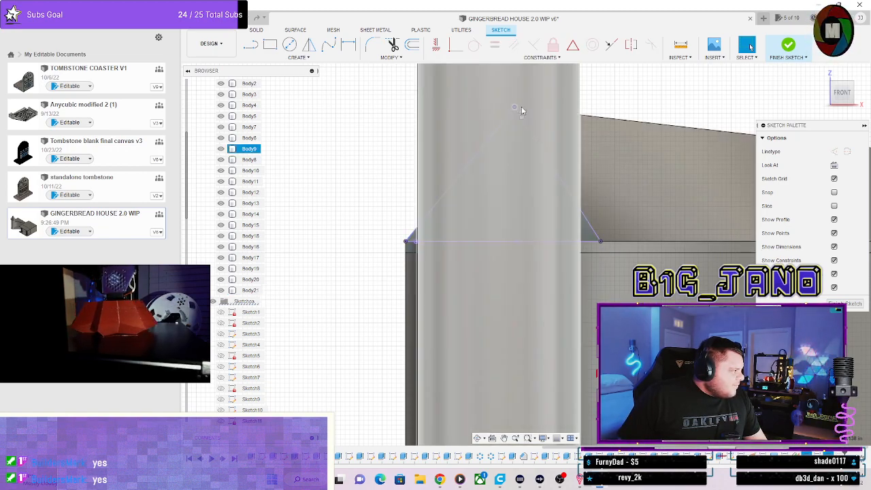
{"action": "middle_click_drag", "start_coordinate": [550, 148], "coordinate": [570, 148], "text": "shift"}
{"action": "left_click", "coordinate": [570, 148]}
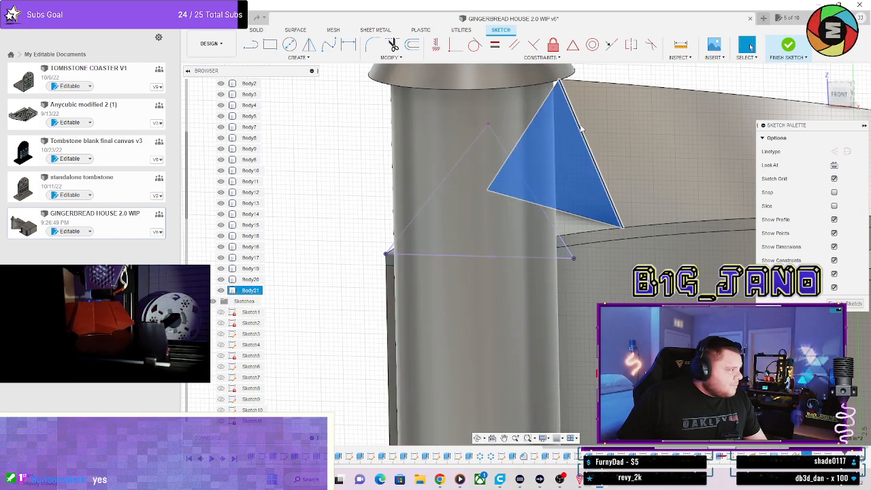
{"action": "mouse_move", "coordinate": [578, 130]}
{"action": "middle_mouse_down", "text": "shift"}
{"action": "mouse_move", "coordinate": [569, 109]}
{"action": "mouse_move", "coordinate": [576, 136]}
{"action": "mouse_move", "coordinate": [431, 222]}
{"action": "mouse_move", "coordinate": [427, 257]}
{"action": "mouse_move", "coordinate": [399, 258]}
{"action": "mouse_move", "coordinate": [407, 253]}
{"action": "middle_mouse_up", "text": "shift"}
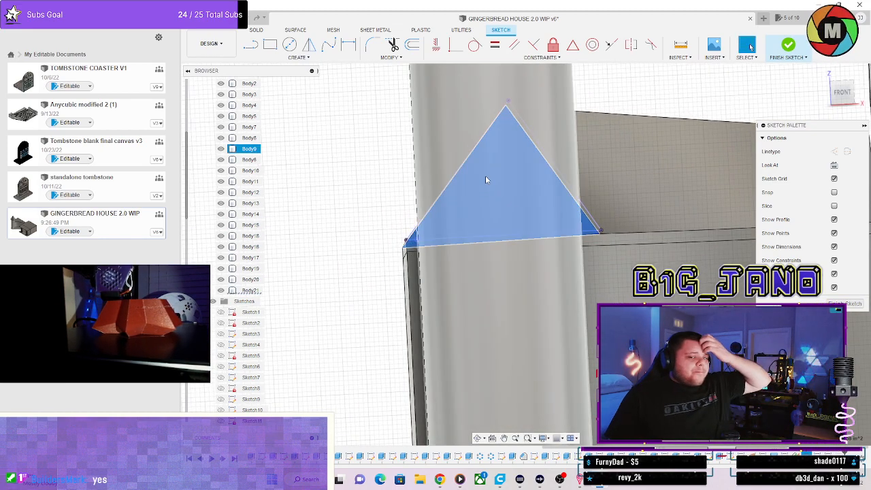
Delete the projected triangle's outline from the tower-side sketch.
{"action": "middle_click_drag", "start_coordinate": [411, 264], "coordinate": [415, 241], "text": "shift"}
{"action": "left_click", "coordinate": [415, 241]}
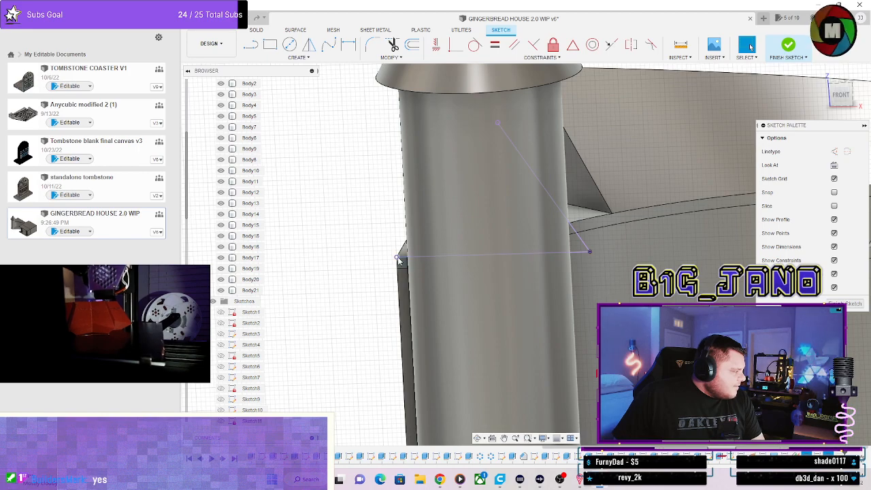
{"action": "left_click", "coordinate": [401, 258]}
{"action": "left_click", "coordinate": [487, 232]}
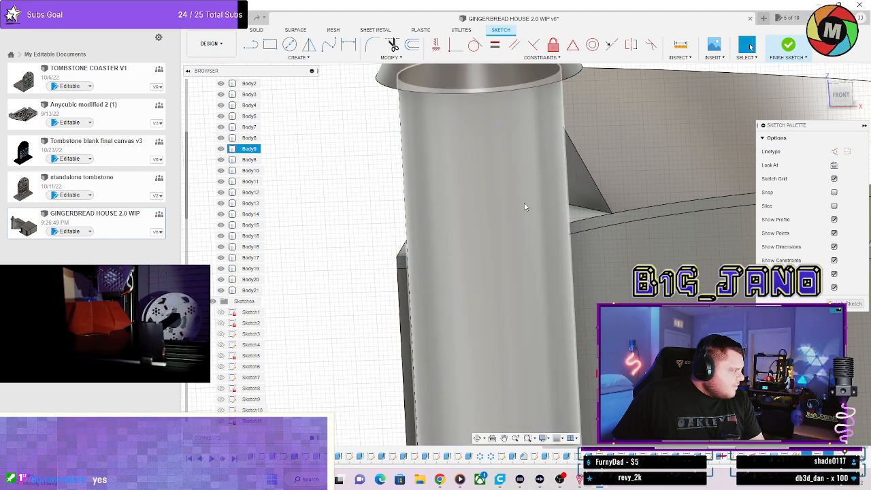
{"action": "left_click", "coordinate": [841, 94]}
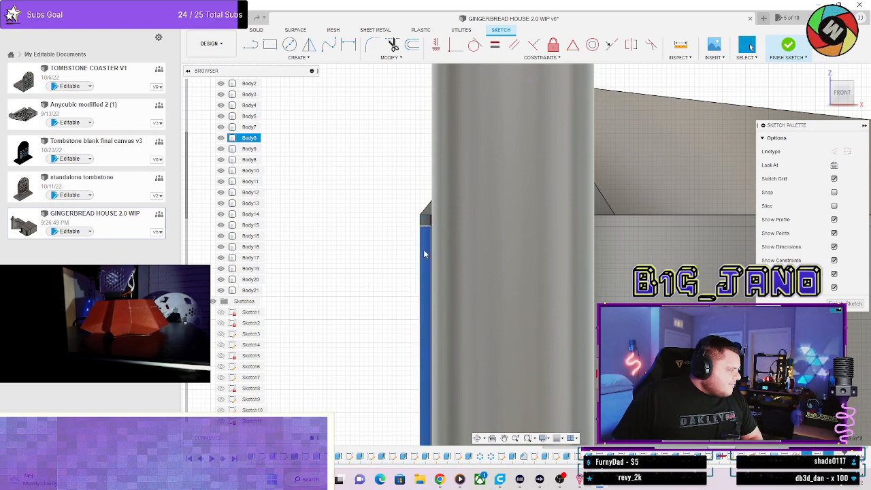
{"action": "middle_click_drag", "start_coordinate": [423, 249], "coordinate": [496, 238], "text": "shift"}
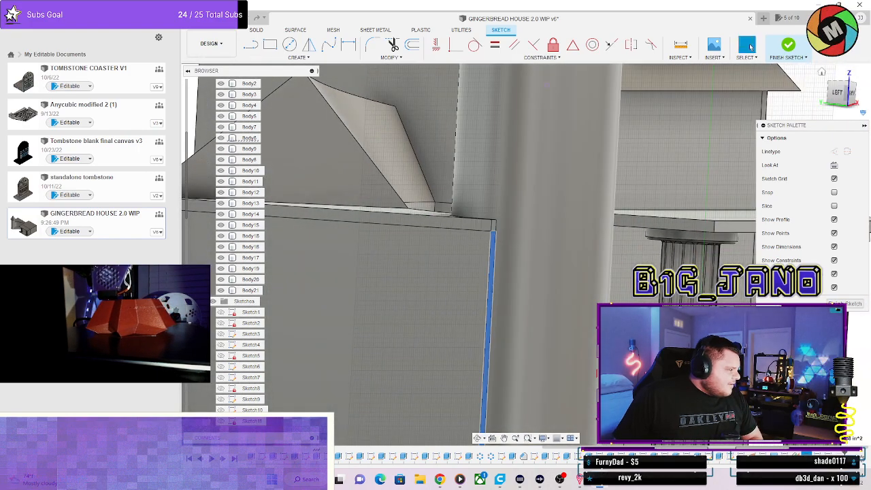
{"action": "left_click", "coordinate": [851, 97]}
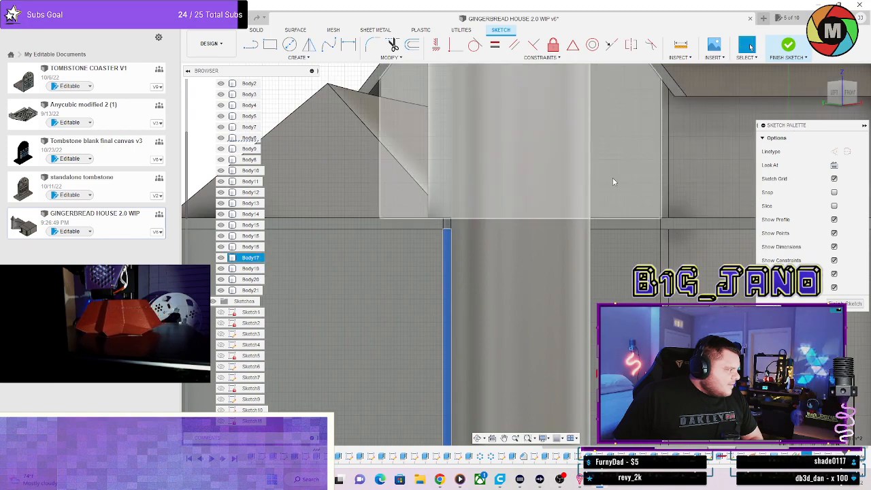
{"action": "left_click", "coordinate": [850, 95]}
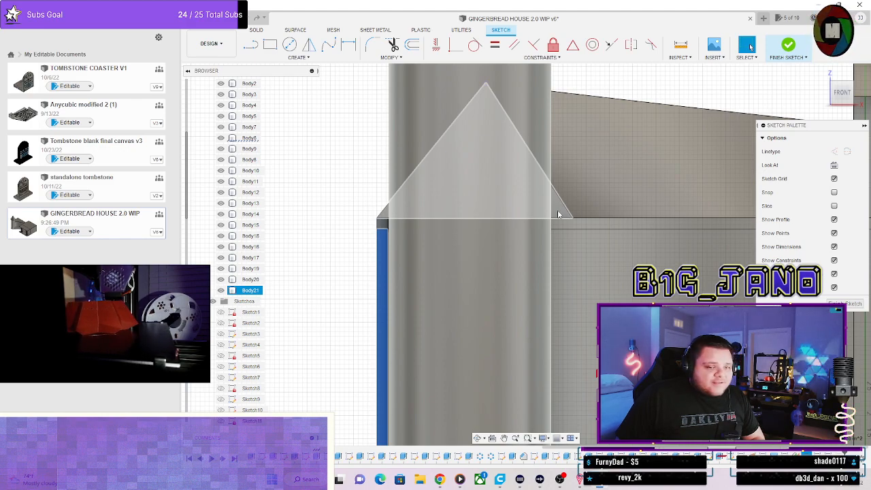
{"action": "left_click", "coordinate": [513, 191]}
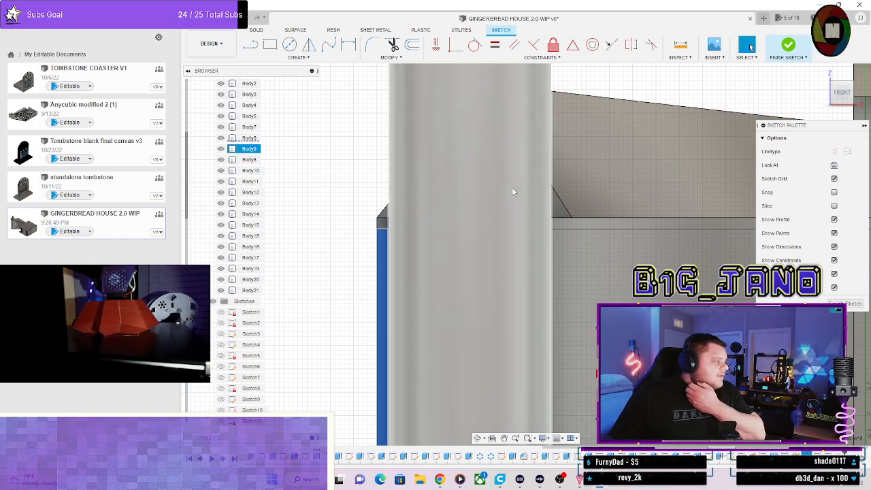
{"action": "key", "text": "l"}
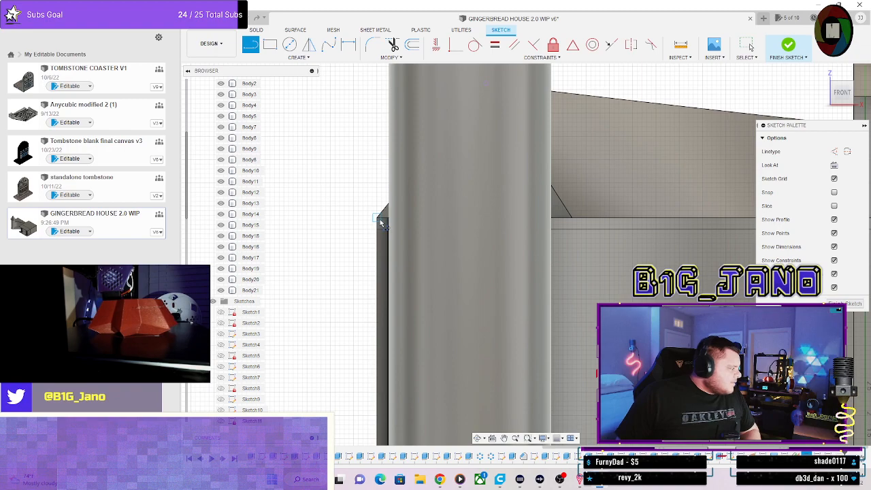
{"action": "left_click", "coordinate": [377, 217]}
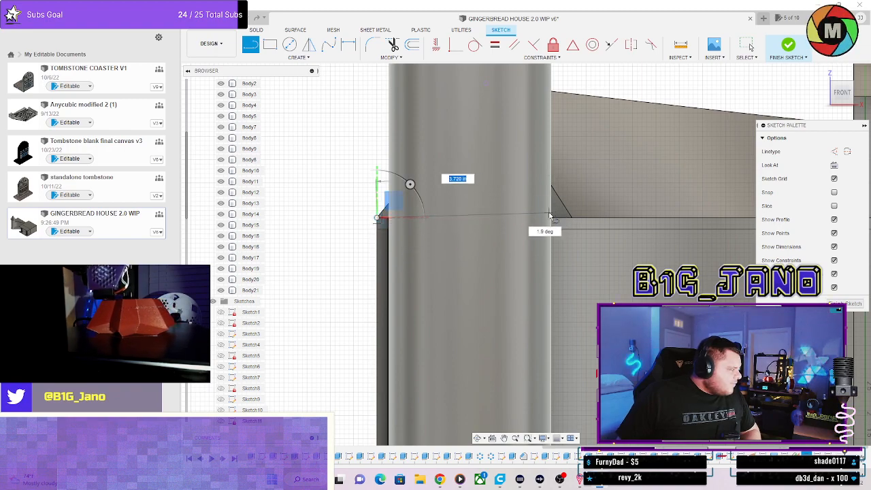
{"action": "middle_click_drag", "start_coordinate": [572, 227], "coordinate": [501, 265], "text": "shift"}
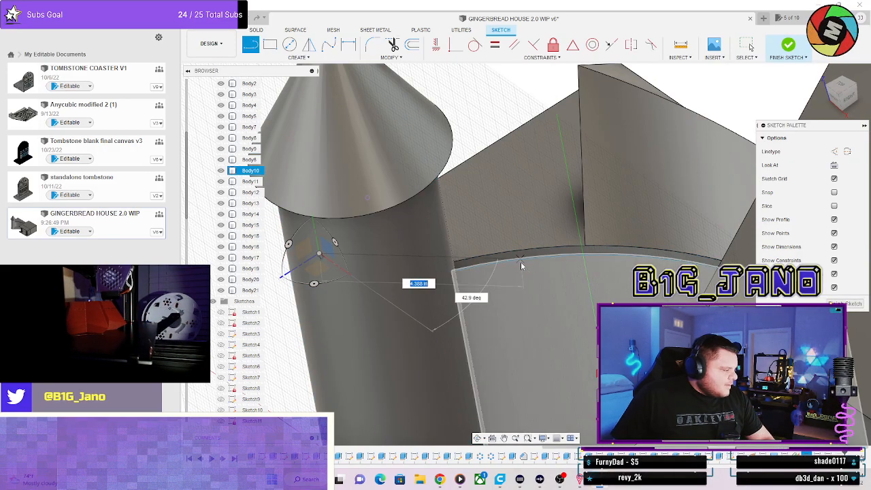
{"action": "key", "text": "Escape"}
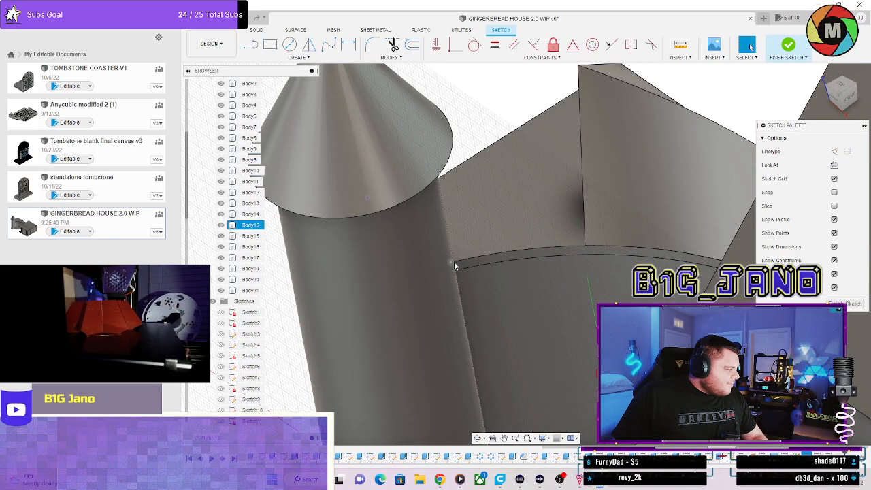
Project the bottom edge of the side wing's gable face into the tower-side sketch.
{"action": "middle_click_drag", "start_coordinate": [454, 265], "coordinate": [589, 236], "text": "shift"}
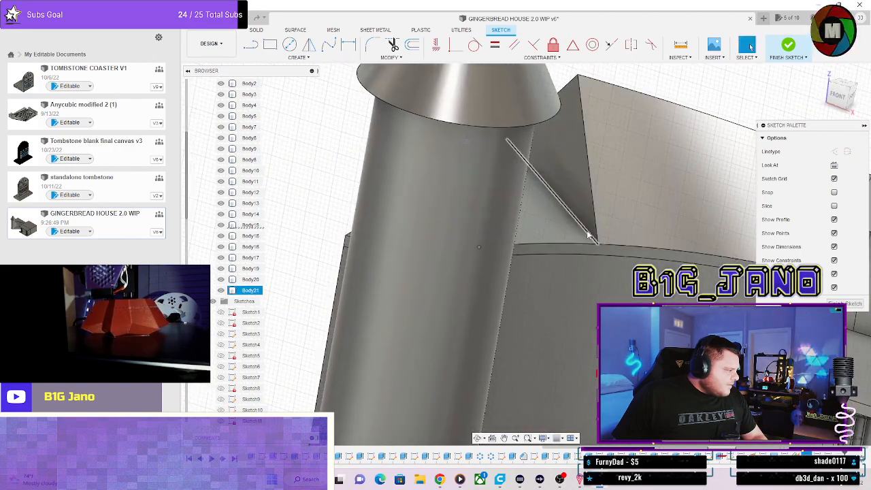
{"action": "left_click", "coordinate": [589, 236]}
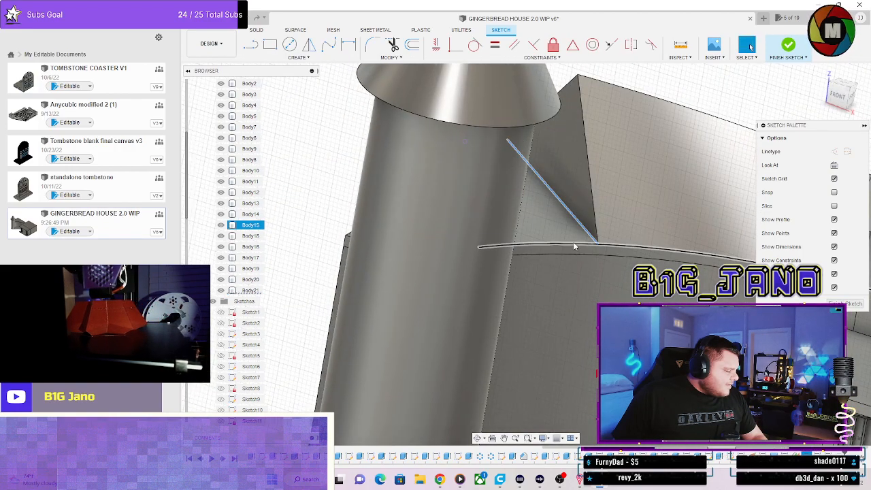
{"action": "left_click", "coordinate": [592, 244]}
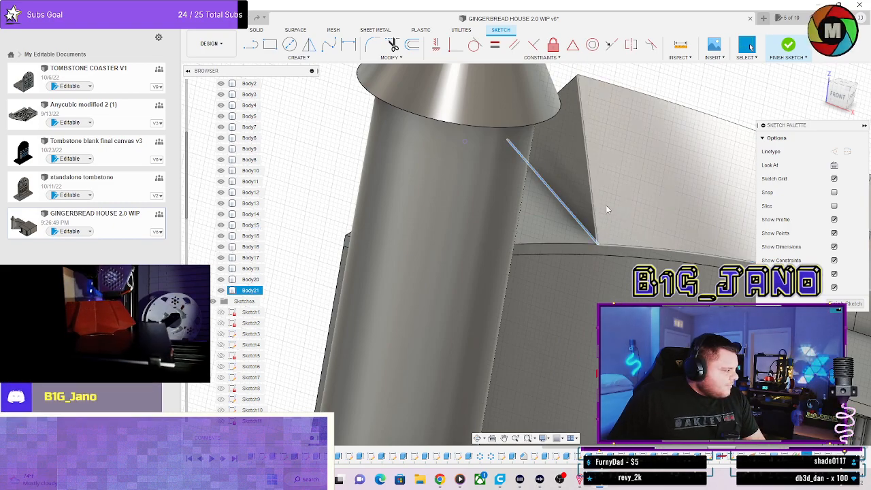
{"action": "key", "text": "p"}
{"action": "left_click", "coordinate": [702, 180]}
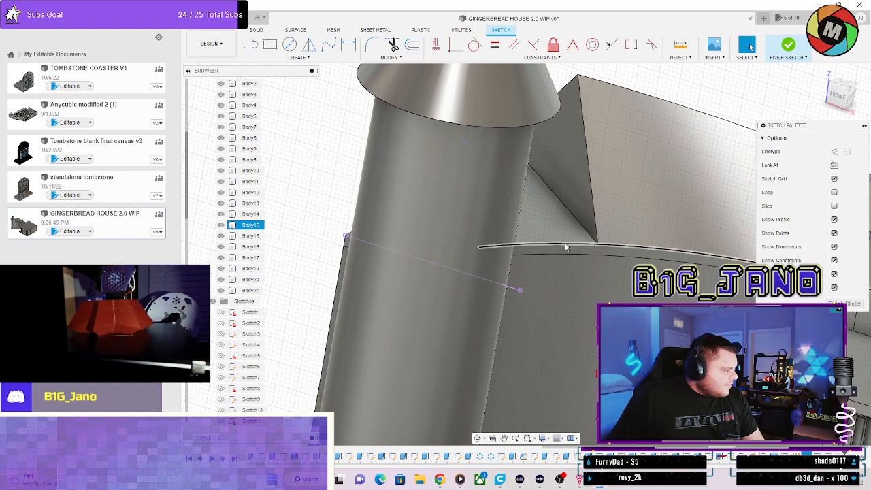
Project the curved wall-top edge beneath the side wing's roof into the tower-side sketch.
{"action": "left_click", "coordinate": [560, 245]}
{"action": "key", "text": "p"}
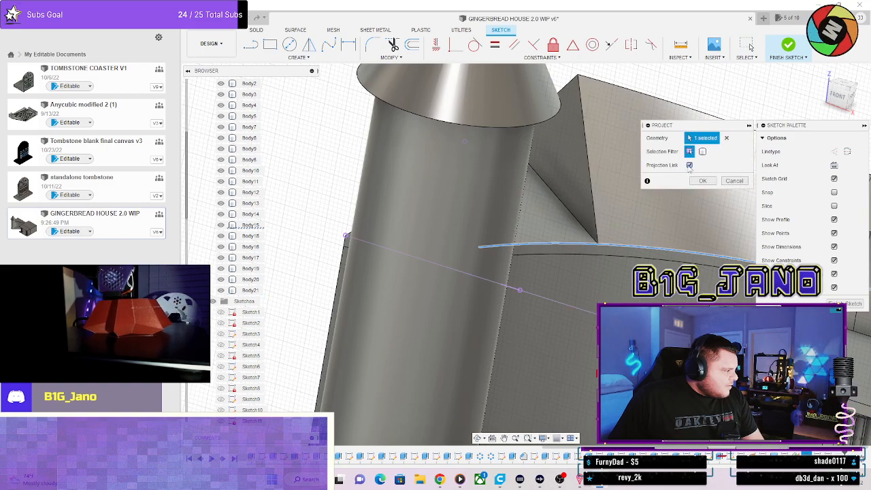
{"action": "left_click", "coordinate": [699, 182]}
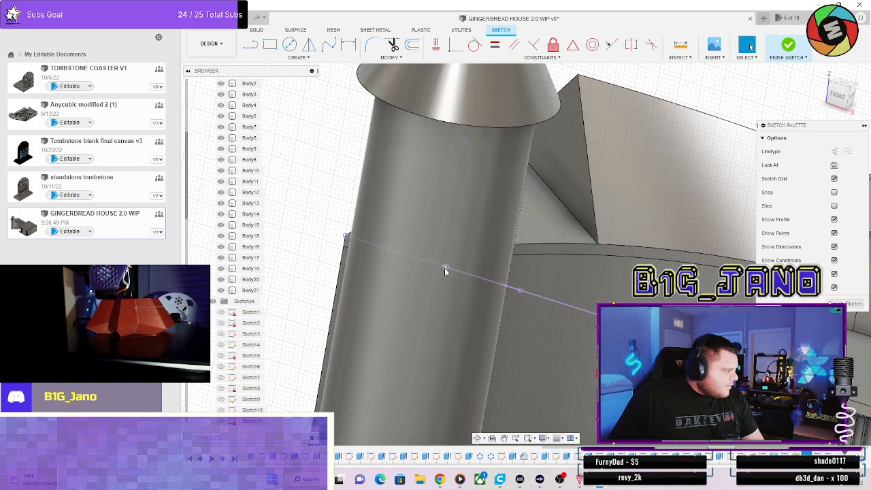
{"action": "middle_click_drag", "start_coordinate": [444, 267], "coordinate": [577, 241], "text": "shift"}
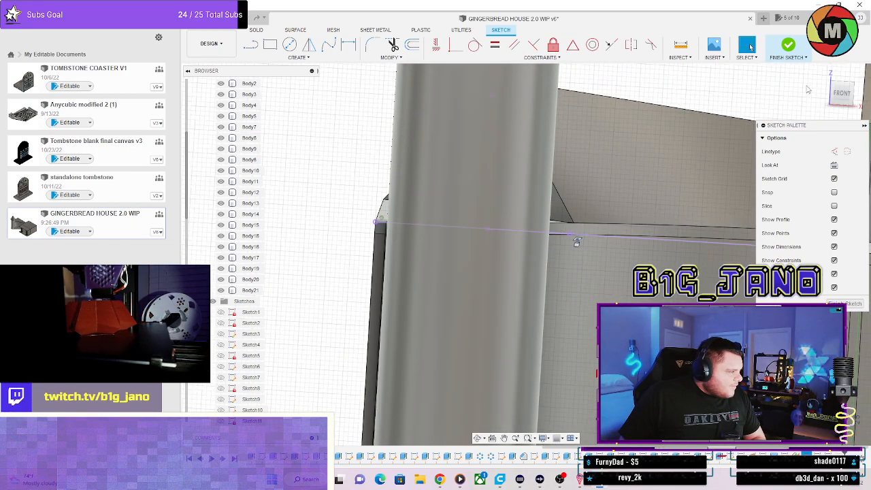
Check from the front and at an angle how the projected baseline lines up with the round tower and the side wing's gable.
{"action": "left_click", "coordinate": [843, 96]}
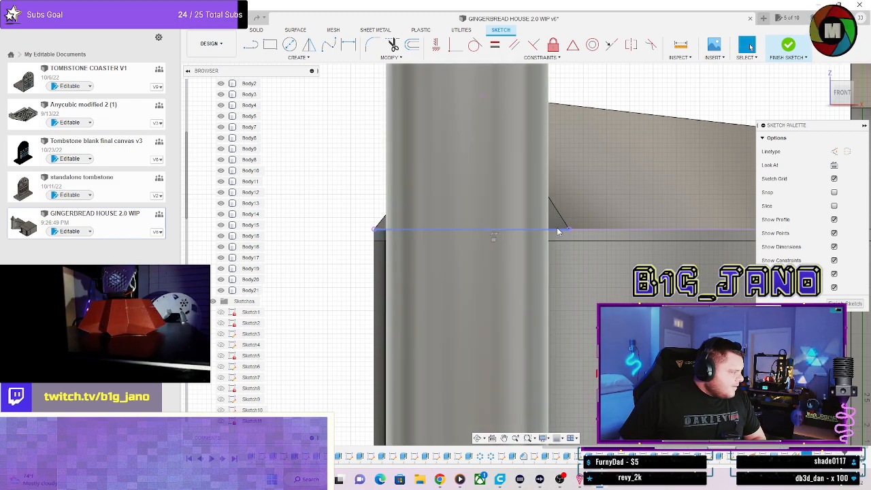
{"action": "middle_click_drag", "start_coordinate": [557, 232], "coordinate": [538, 219], "text": "shift"}
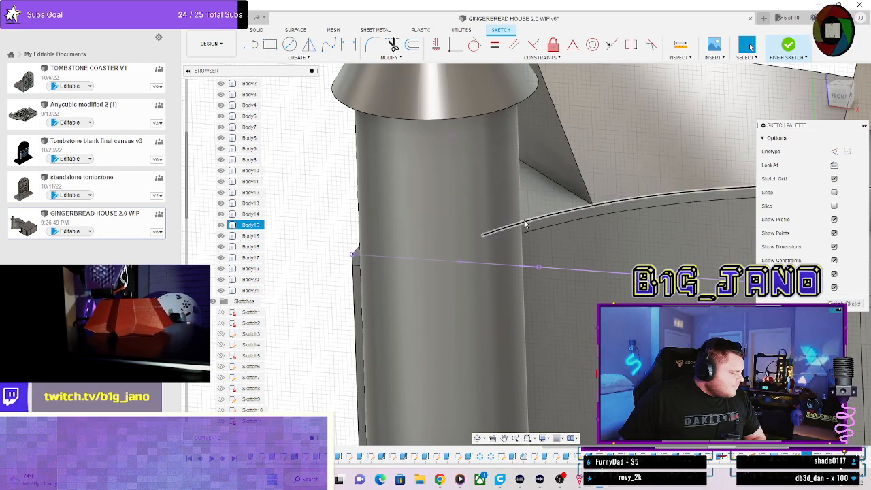
{"action": "key", "text": "p"}
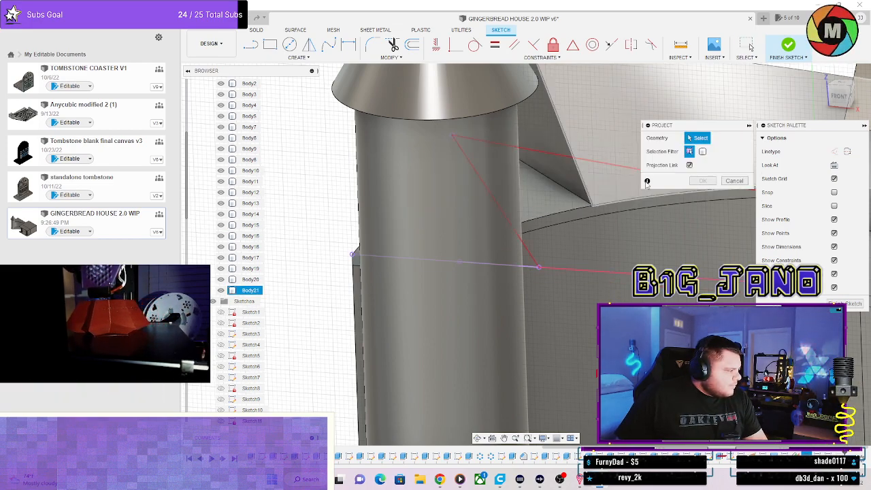
{"action": "left_click", "coordinate": [736, 181]}
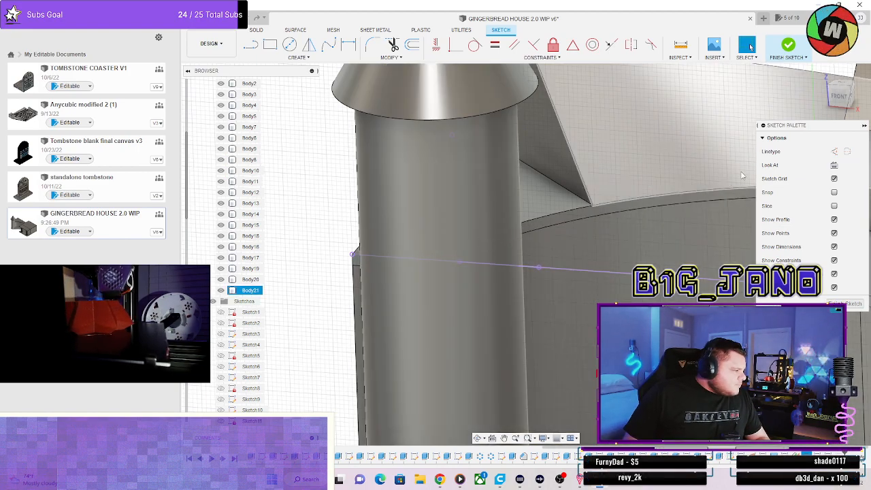
{"action": "left_click", "coordinate": [845, 100]}
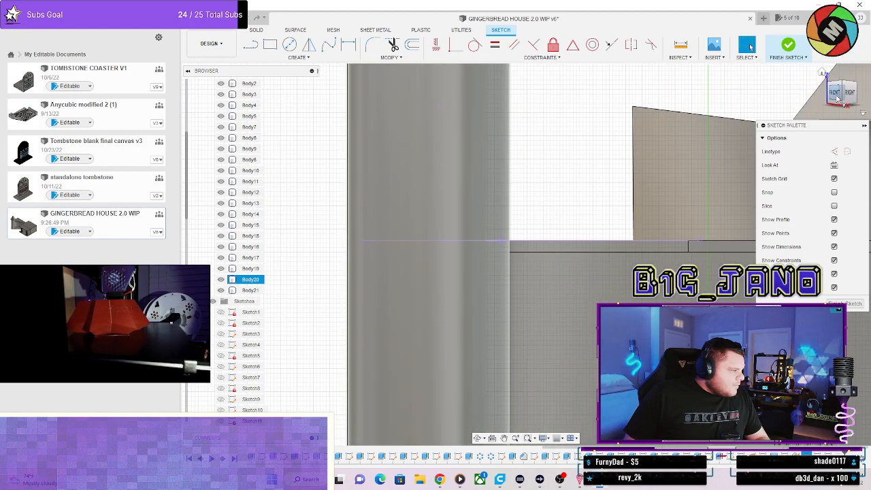
{"action": "left_click", "coordinate": [836, 95]}
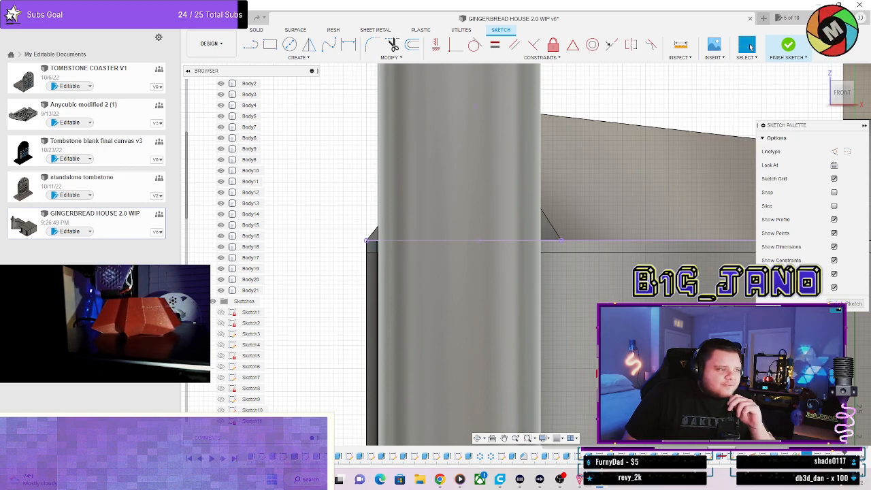
{"action": "scroll", "coordinate": [650, 411], "scroll_direction": "down", "scroll_amount": 3}
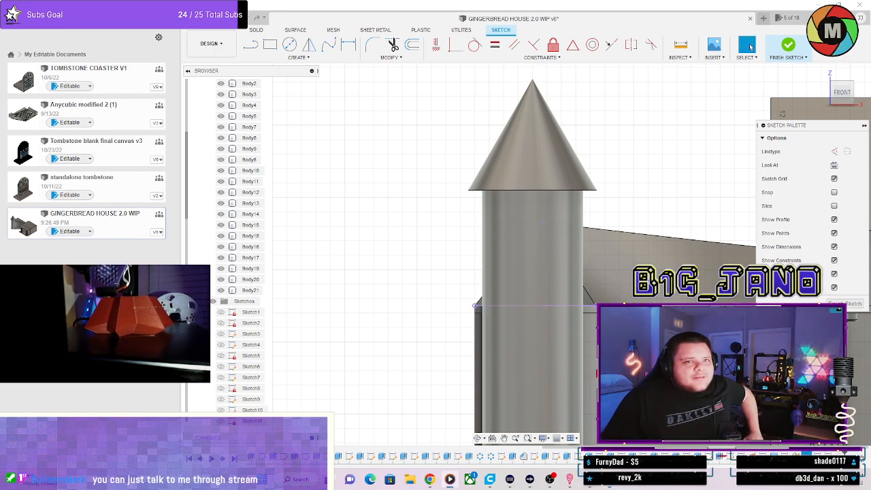
Compare the side wing's roof outline with the round tower from the front, left and back.
{"action": "left_click", "coordinate": [497, 326]}
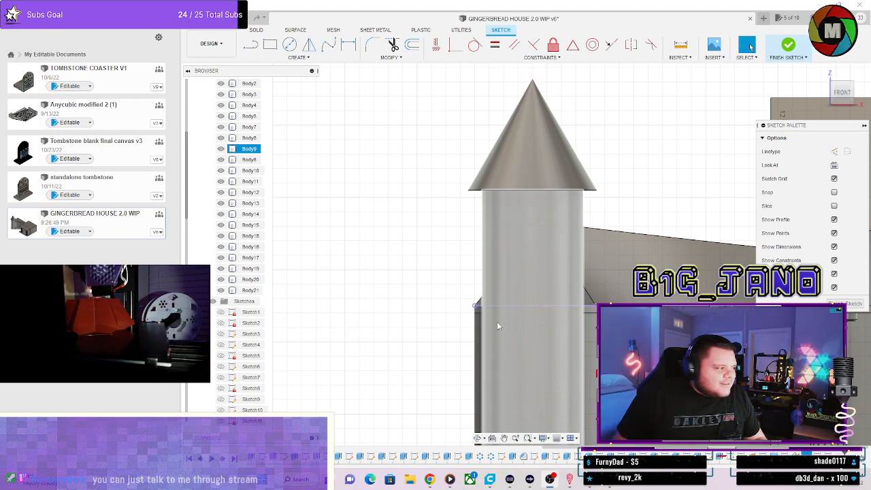
{"action": "left_click", "coordinate": [343, 332]}
{"action": "scroll", "coordinate": [634, 232], "scroll_direction": "down", "scroll_amount": 3}
{"action": "scroll", "coordinate": [694, 291], "scroll_direction": "up", "scroll_amount": 2}
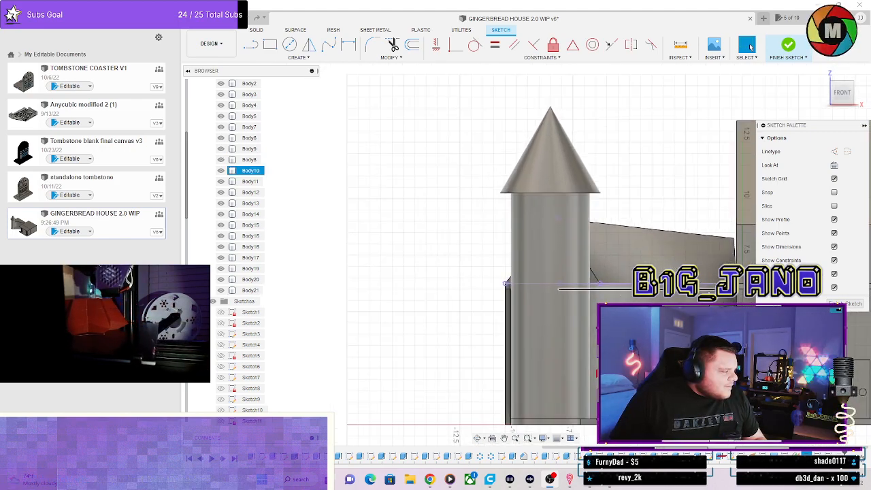
{"action": "scroll", "coordinate": [670, 241], "scroll_direction": "up", "scroll_amount": 2}
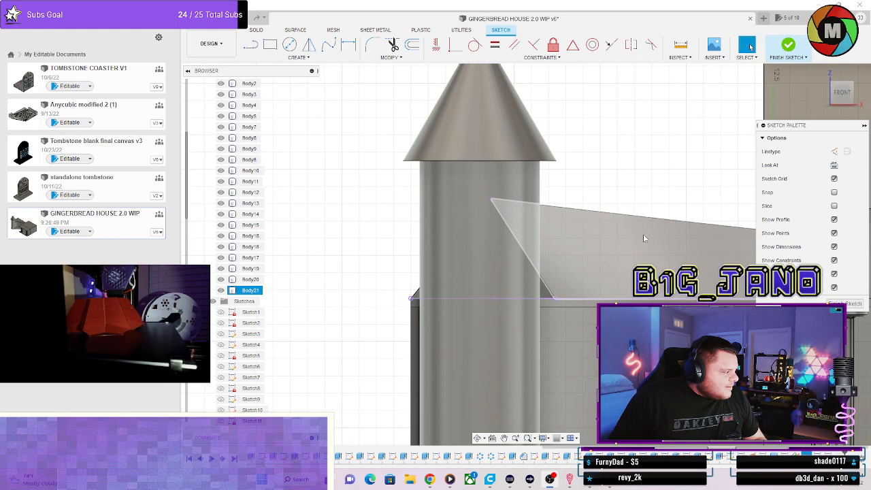
{"action": "left_click", "coordinate": [828, 97]}
{"action": "left_click", "coordinate": [828, 97]}
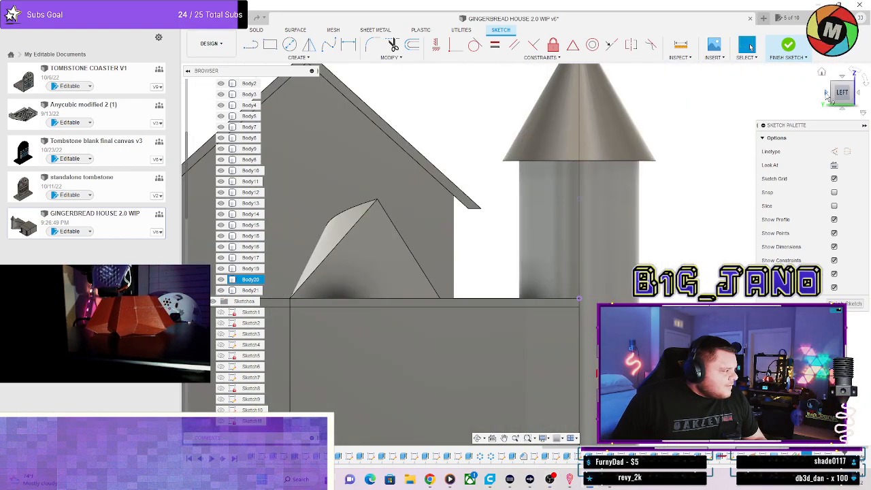
{"action": "left_click", "coordinate": [827, 97]}
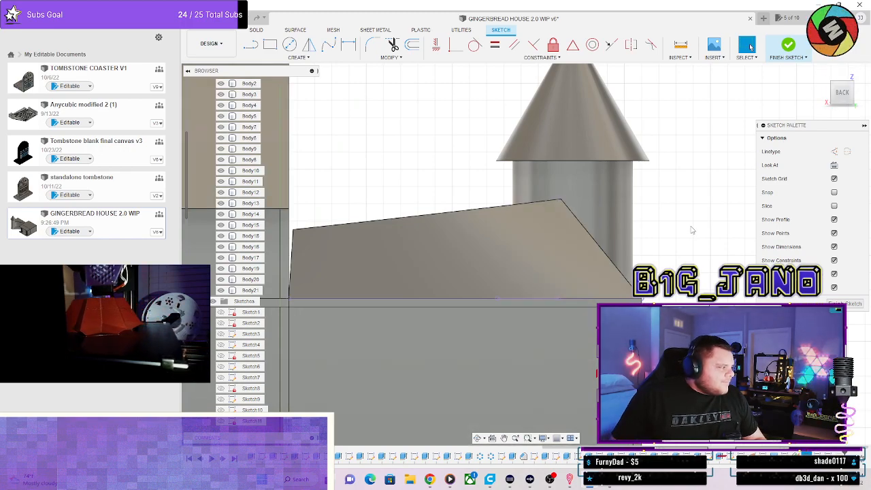
{"action": "scroll", "coordinate": [693, 230], "scroll_direction": "down", "scroll_amount": 2}
{"action": "scroll", "coordinate": [726, 244], "scroll_direction": "up", "scroll_amount": 1}
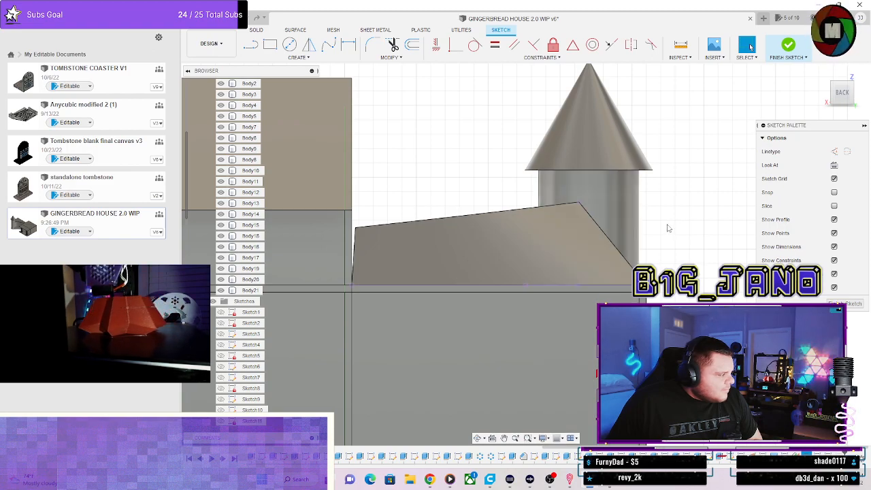
Examine from above the wall-top face around the tower and its curved edge along the side wing.
{"action": "middle_click_drag", "start_coordinate": [653, 224], "coordinate": [591, 247], "text": "shift"}
{"action": "left_click", "coordinate": [596, 237]}
{"action": "mouse_move", "coordinate": [623, 361]}
{"action": "middle_mouse_down", "text": "shift"}
{"action": "mouse_move", "coordinate": [623, 299]}
{"action": "mouse_move", "coordinate": [621, 350]}
{"action": "middle_mouse_up", "text": "shift"}
{"action": "left_click", "coordinate": [749, 46]}
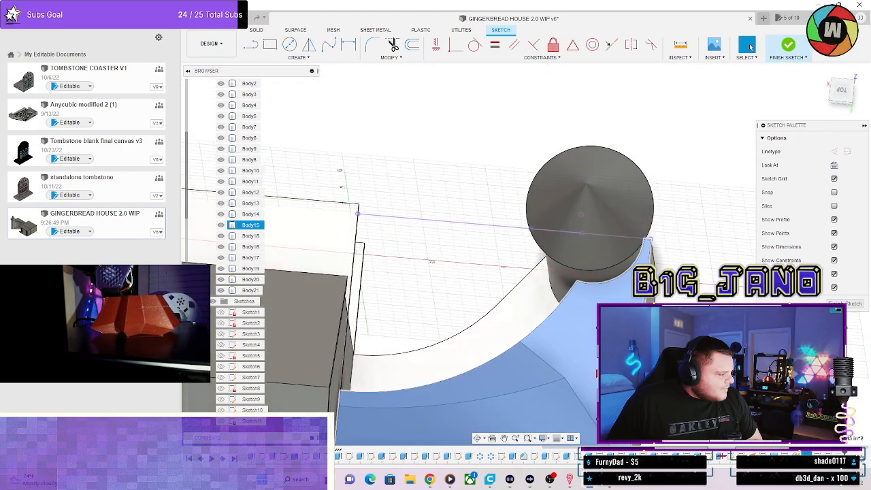
{"action": "key", "text": "Escape"}
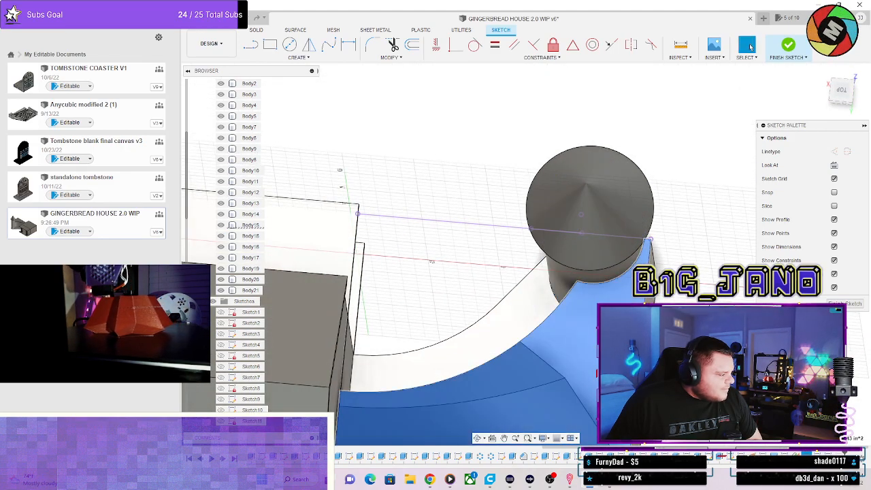
{"action": "left_click", "coordinate": [841, 95]}
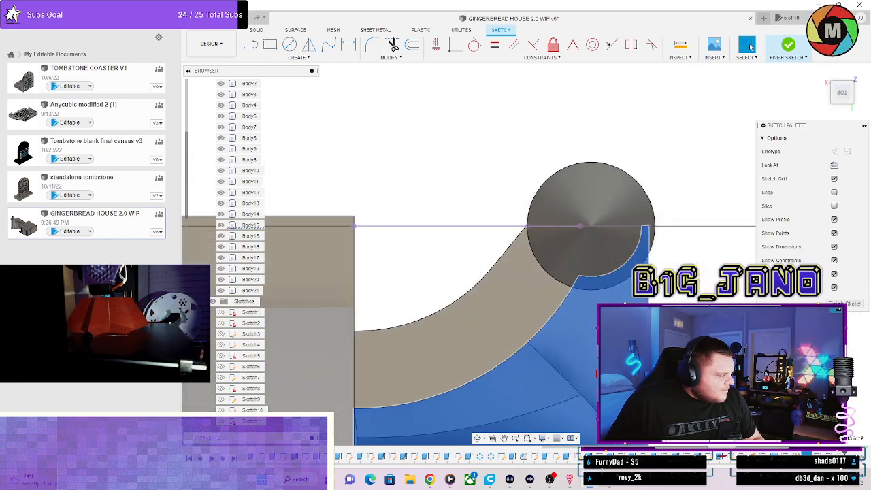
{"action": "middle_click_drag", "start_coordinate": [686, 264], "coordinate": [669, 252]}
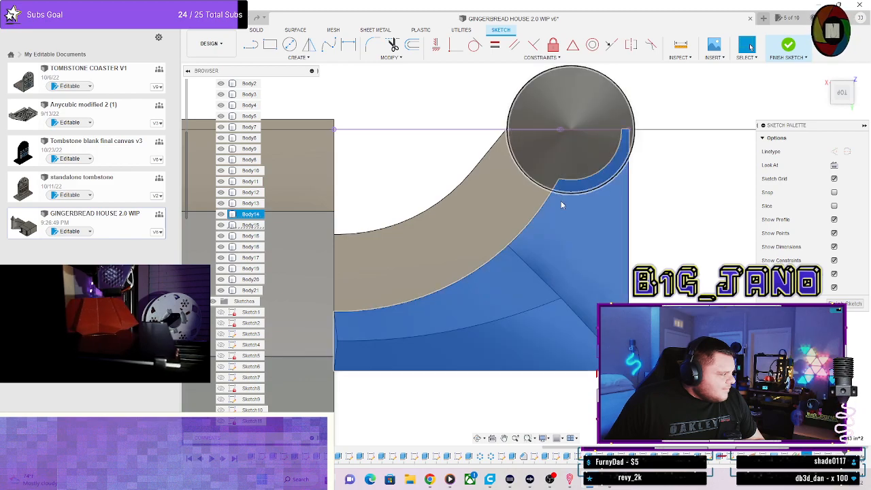
{"action": "left_click", "coordinate": [521, 249]}
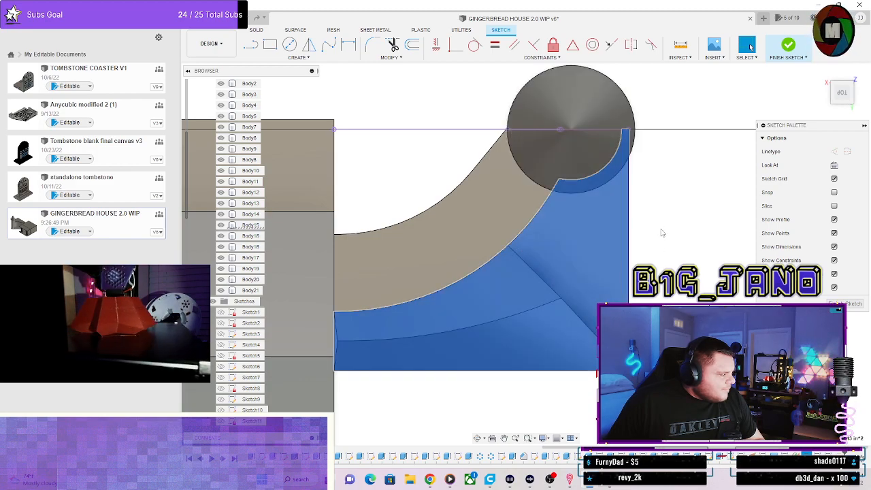
{"action": "left_click", "coordinate": [524, 228]}
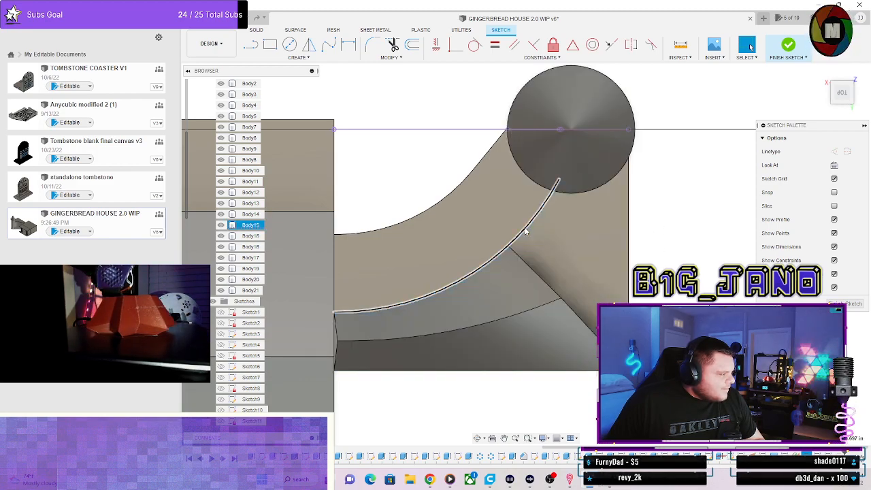
{"action": "left_click", "coordinate": [525, 229]}
Inspect the two corner points where the wall-top face meets the round tower.
{"action": "mouse_move", "coordinate": [572, 184]}
{"action": "middle_mouse_down", "text": "shift"}
{"action": "mouse_move", "coordinate": [570, 166]}
{"action": "mouse_move", "coordinate": [572, 184]}
{"action": "mouse_move", "coordinate": [596, 189]}
{"action": "mouse_move", "coordinate": [570, 184]}
{"action": "middle_mouse_up", "text": "shift"}
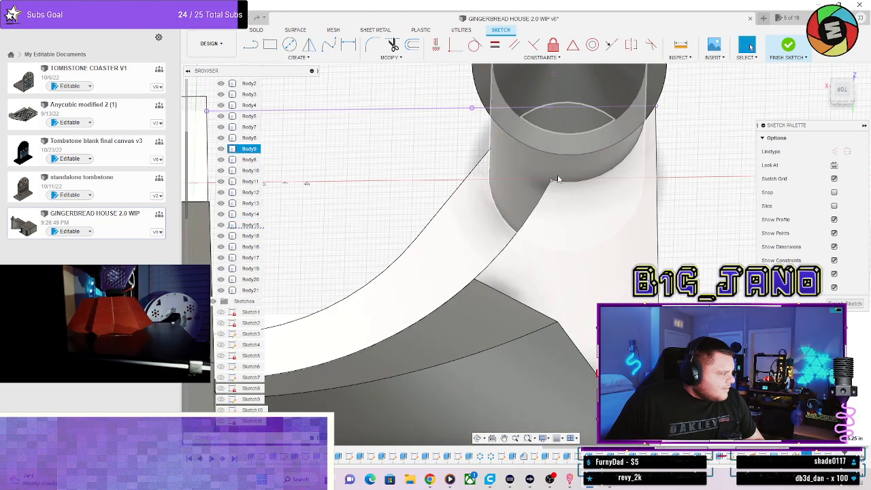
{"action": "middle_click_drag", "start_coordinate": [631, 163], "coordinate": [644, 121], "text": "shift"}
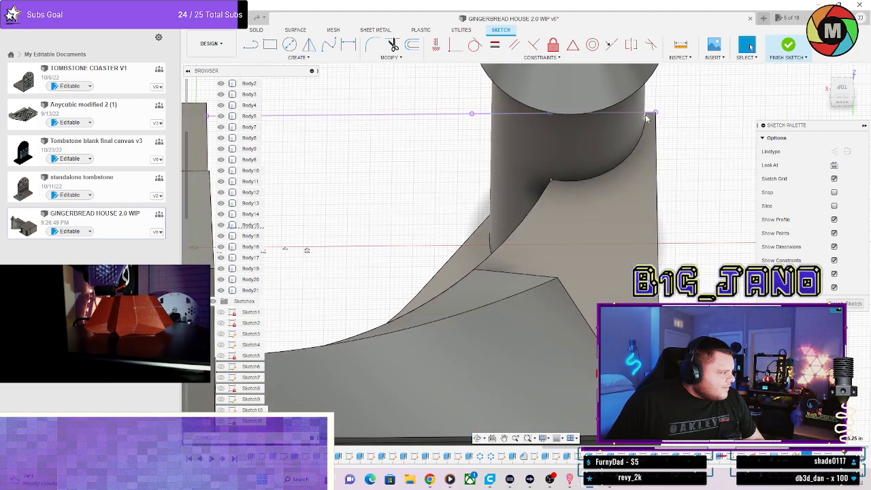
{"action": "left_click", "coordinate": [585, 223]}
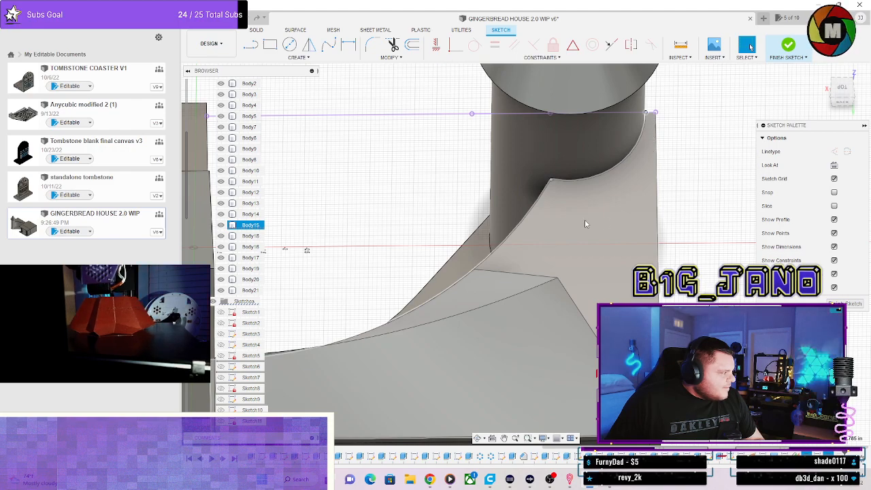
{"action": "left_click", "coordinate": [692, 219]}
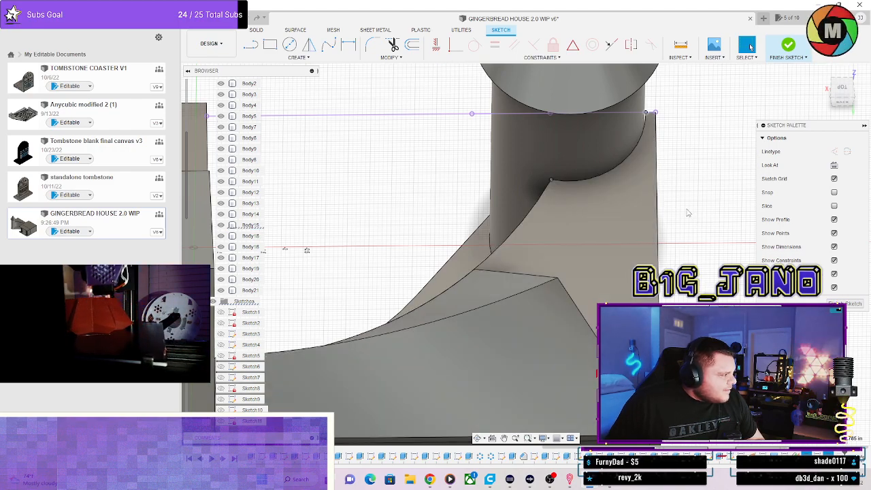
{"action": "left_click", "coordinate": [544, 179]}
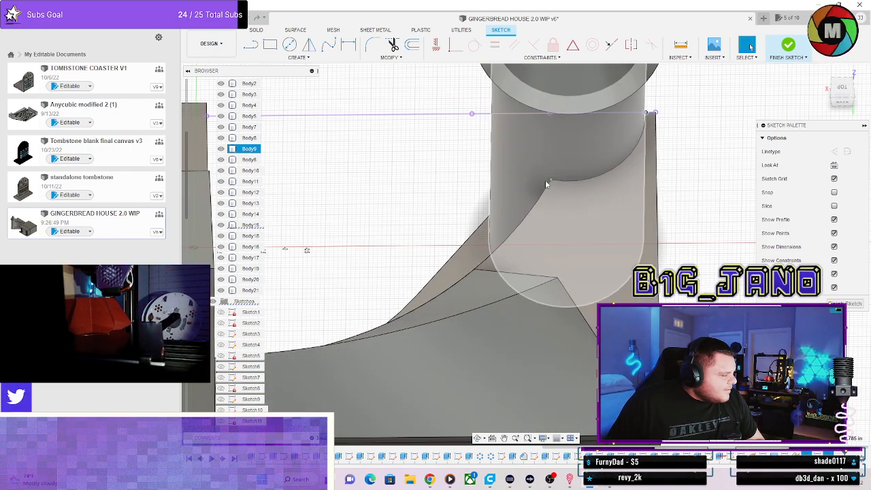
{"action": "left_click", "coordinate": [499, 77]}
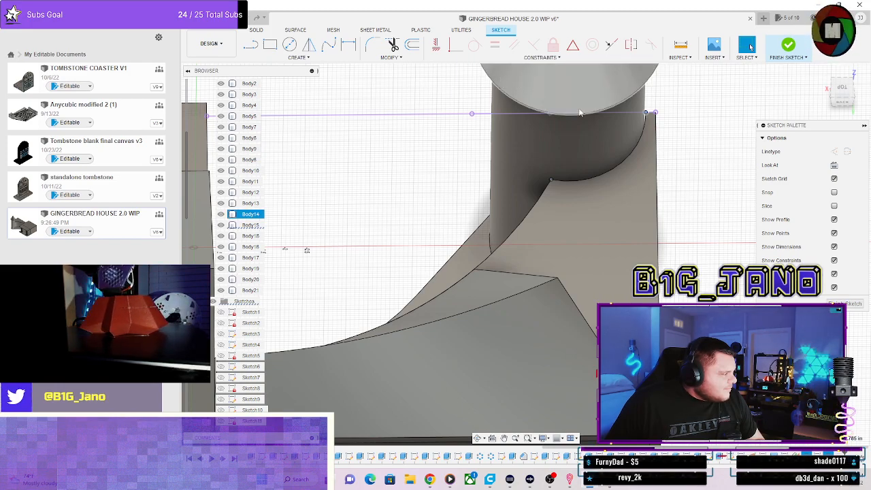
{"action": "scroll", "coordinate": [642, 119], "scroll_direction": "up", "scroll_amount": 3}
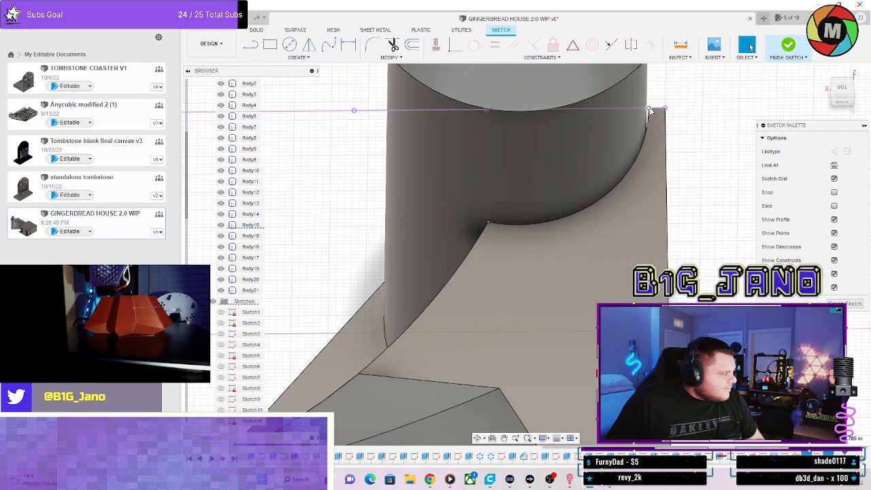
Draw a sketch line about 2.4 in long from the wall-top corner at the round tower straight across to the outer wall edge.
{"action": "left_click", "coordinate": [486, 222]}
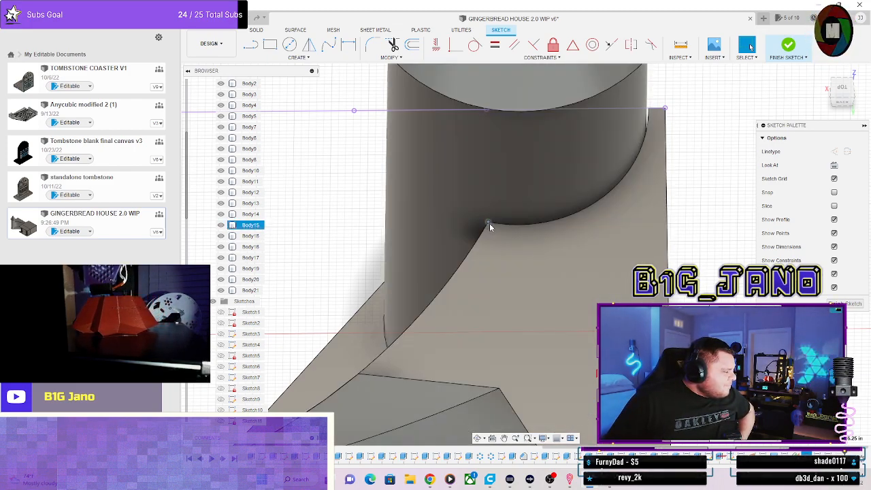
{"action": "key", "text": "l"}
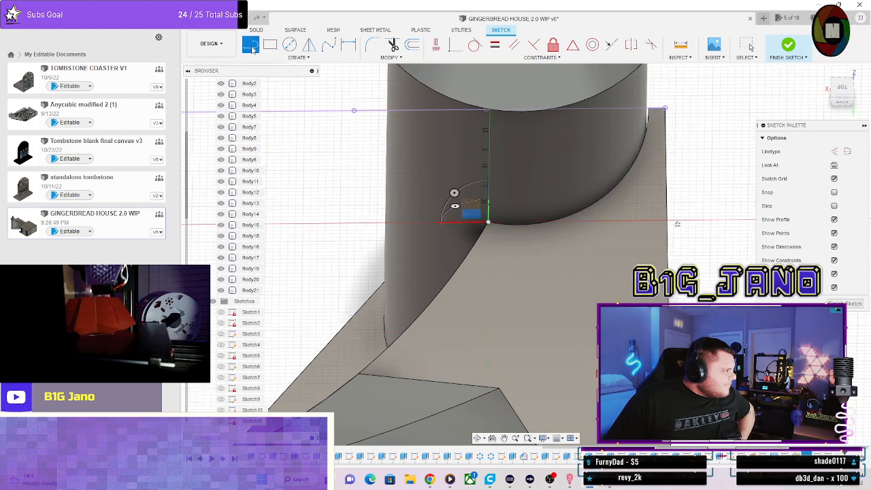
{"action": "left_click", "coordinate": [487, 222]}
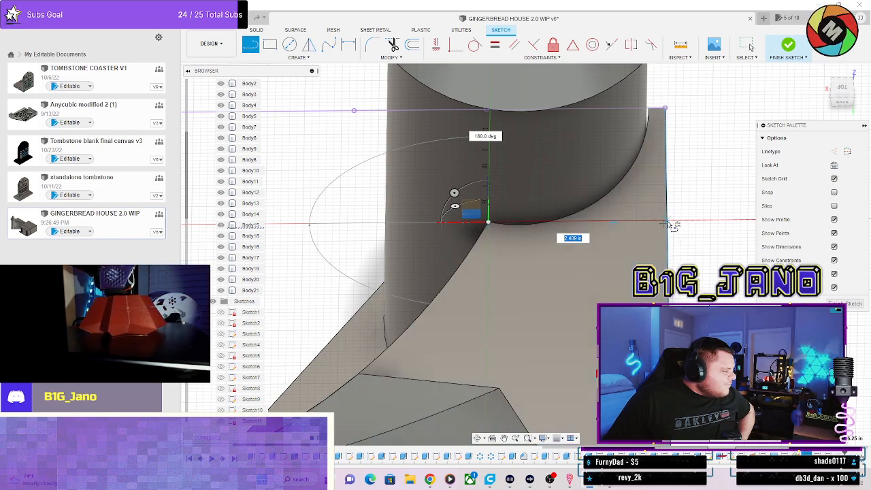
{"action": "left_click", "coordinate": [666, 223]}
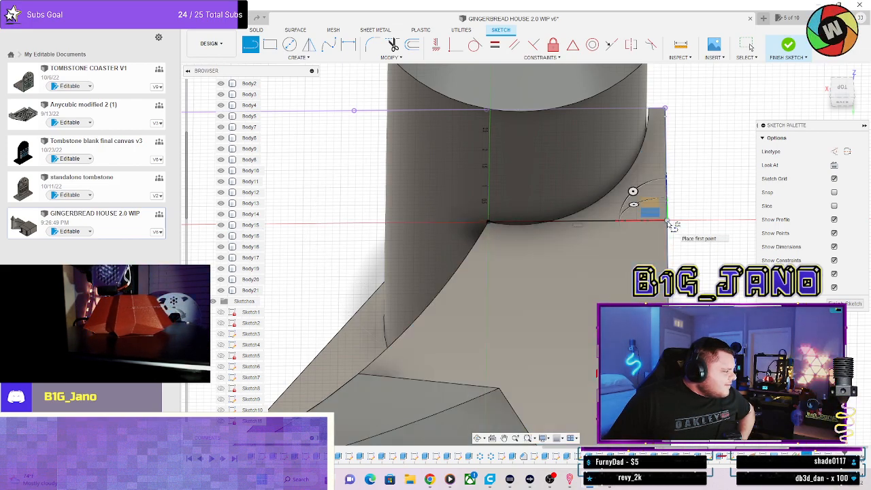
{"action": "key", "text": "Escape"}
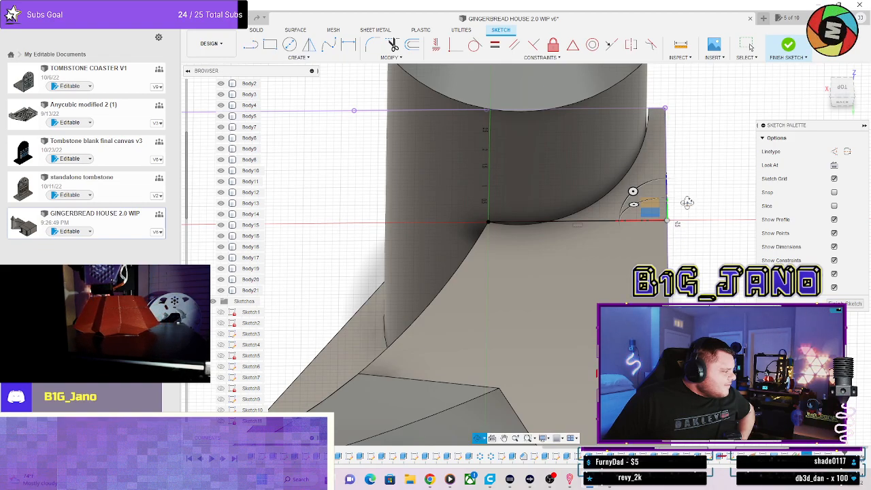
Try a sketch line from the side wing's roof peak to the wall-top corner at the round tower, and delete it.
{"action": "middle_click_drag", "start_coordinate": [687, 202], "coordinate": [672, 196], "text": "shift"}
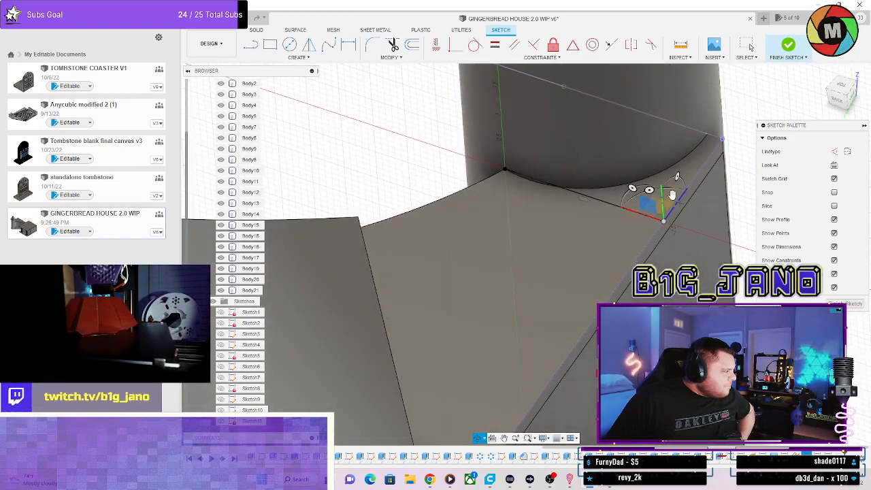
{"action": "key", "text": "l"}
{"action": "scroll", "coordinate": [577, 202], "scroll_direction": "up", "scroll_amount": 3}
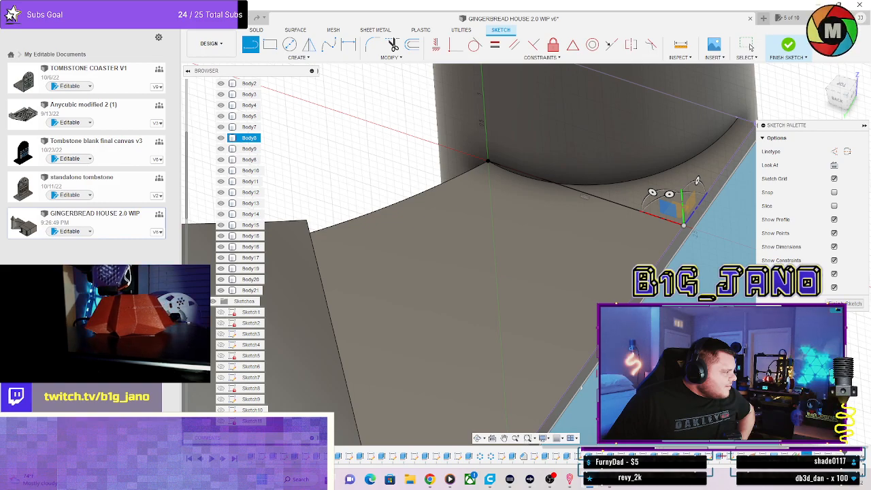
{"action": "scroll", "coordinate": [711, 323], "scroll_direction": "down", "scroll_amount": 1}
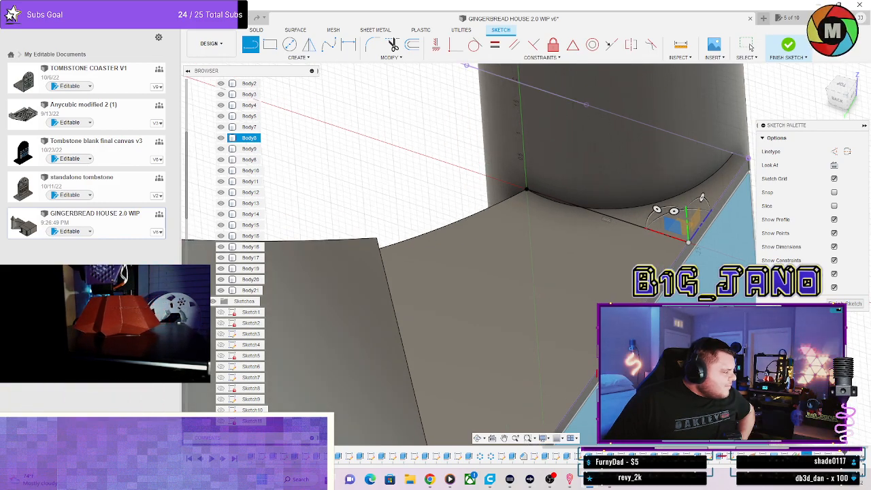
{"action": "mouse_move", "coordinate": [552, 264]}
{"action": "middle_mouse_down", "text": "shift"}
{"action": "mouse_move", "coordinate": [543, 279]}
{"action": "mouse_move", "coordinate": [505, 265]}
{"action": "mouse_move", "coordinate": [519, 272]}
{"action": "middle_mouse_up", "text": "shift"}
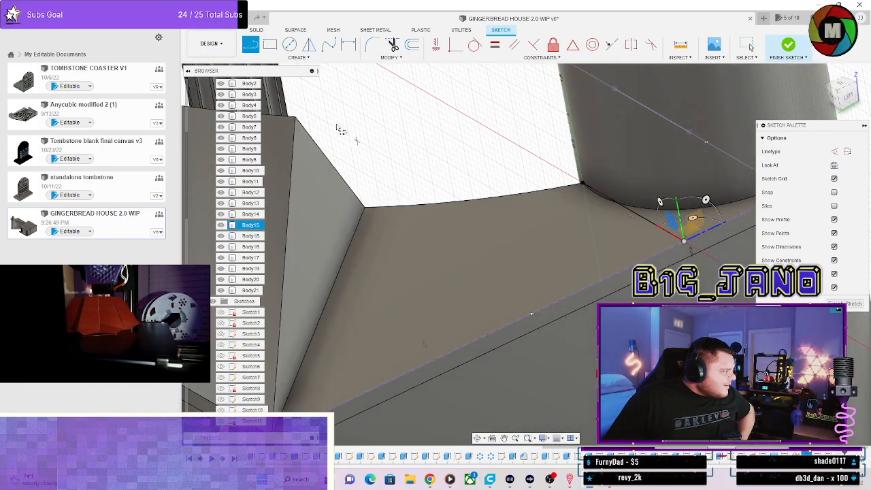
{"action": "left_click", "coordinate": [294, 118]}
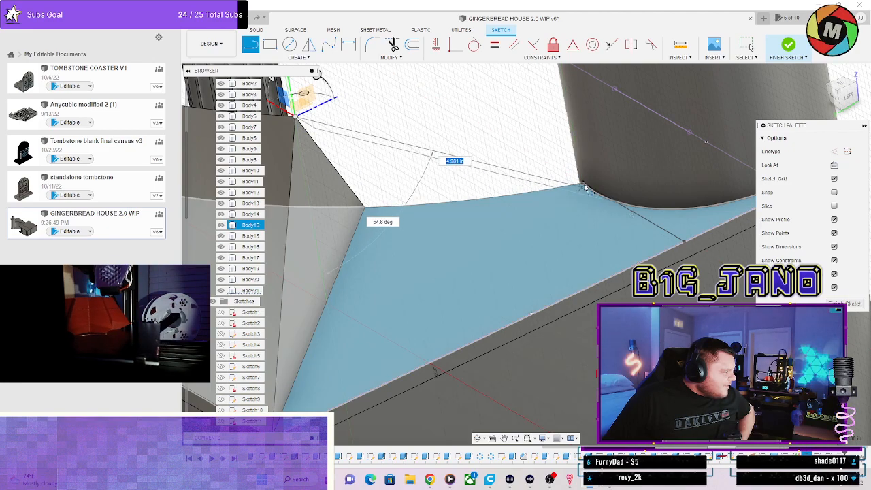
{"action": "left_click", "coordinate": [581, 184]}
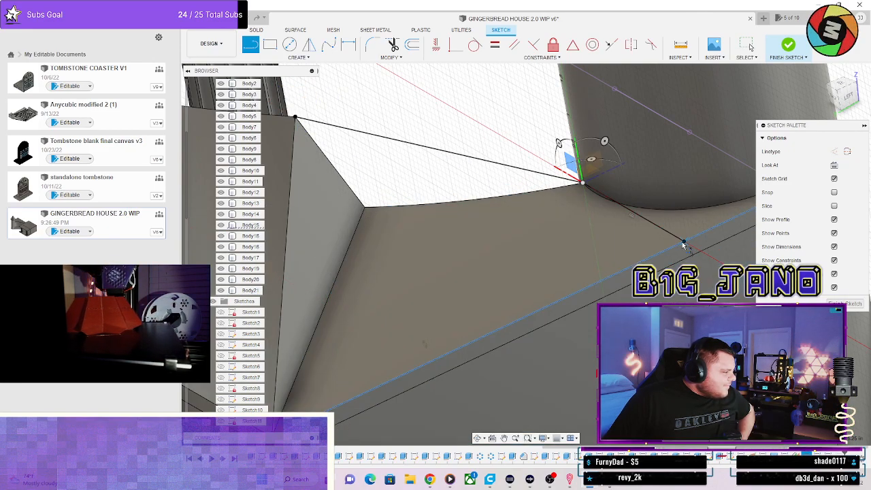
{"action": "key", "text": "Escape"}
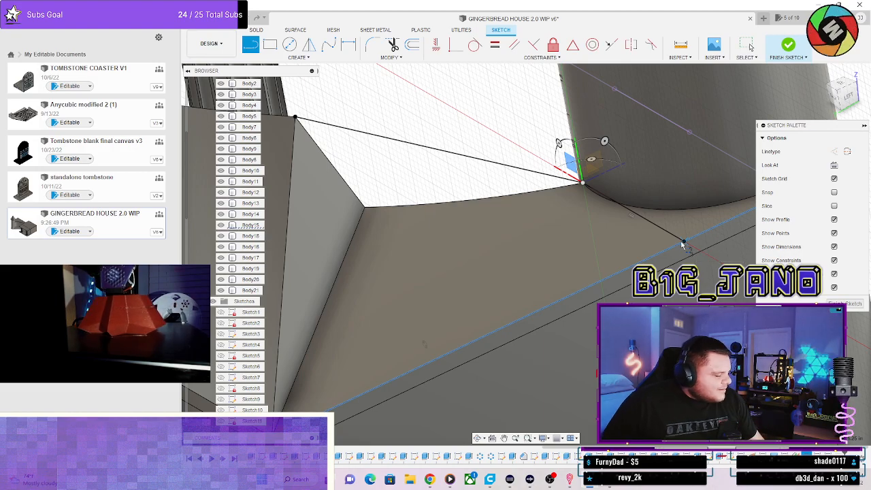
{"action": "left_click", "coordinate": [489, 164]}
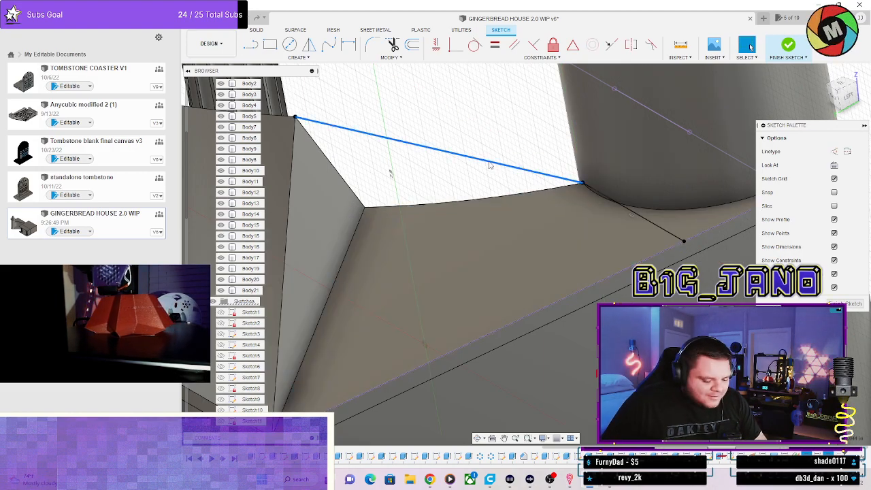
{"action": "key", "text": "Delete"}
Try a vertical sketch line about 3.04 in long up from the wall-top corner at the round tower, and delete it.
{"action": "scroll", "coordinate": [649, 211], "scroll_direction": "down", "scroll_amount": 3}
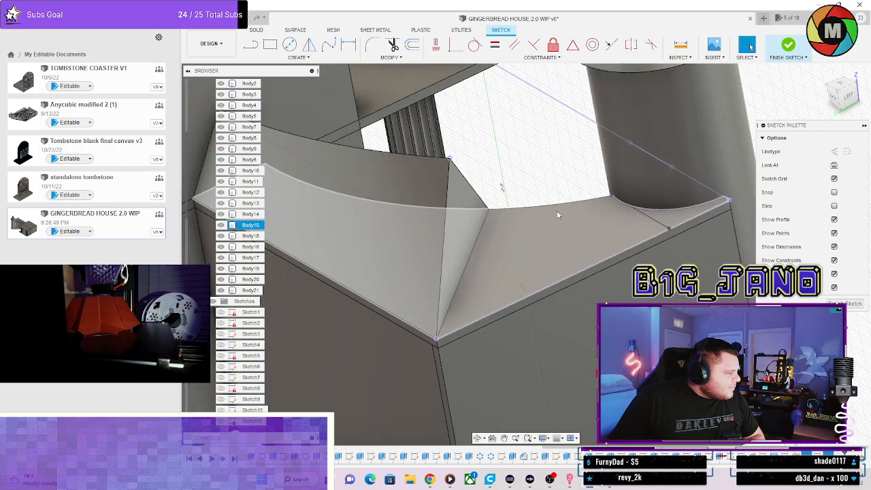
{"action": "scroll", "coordinate": [690, 232], "scroll_direction": "up", "scroll_amount": 1}
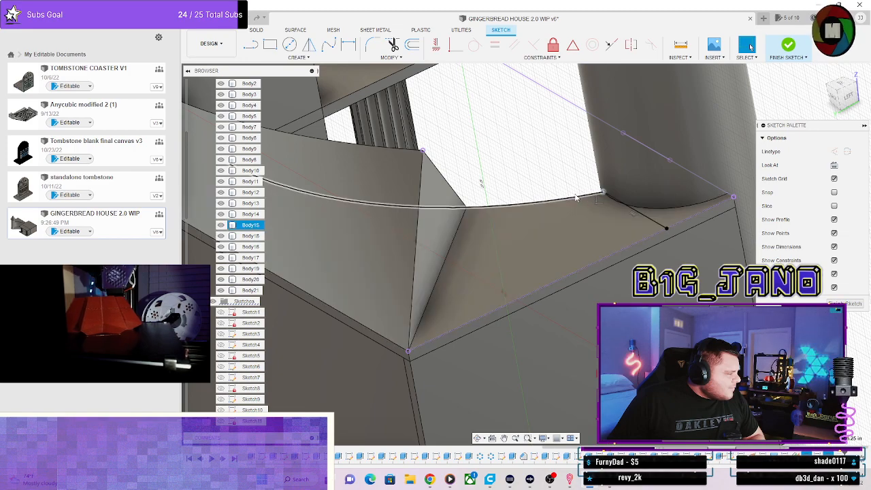
{"action": "key", "text": "l"}
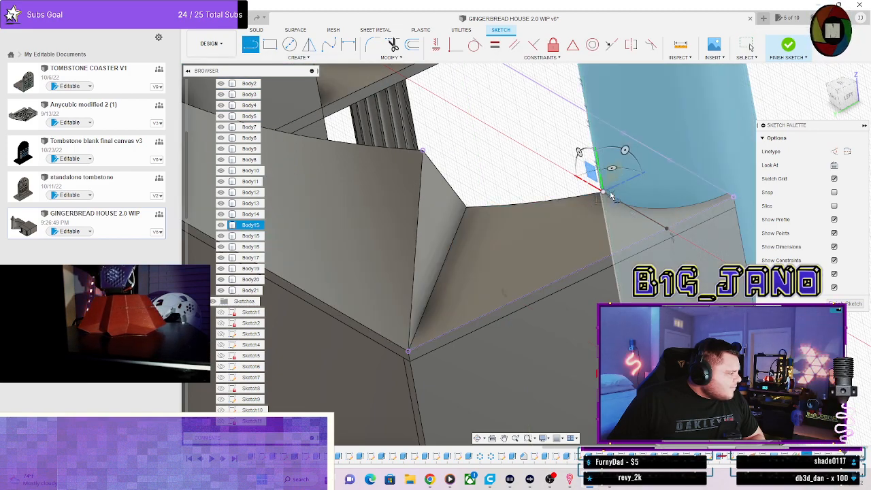
{"action": "left_click", "coordinate": [601, 196]}
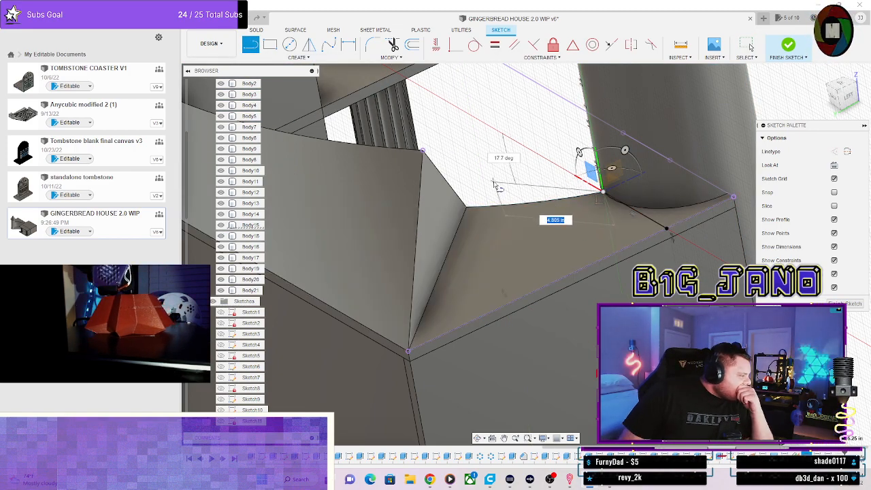
{"action": "scroll", "coordinate": [583, 178], "scroll_direction": "down", "scroll_amount": 1}
{"action": "scroll", "coordinate": [583, 176], "scroll_direction": "down", "scroll_amount": 2}
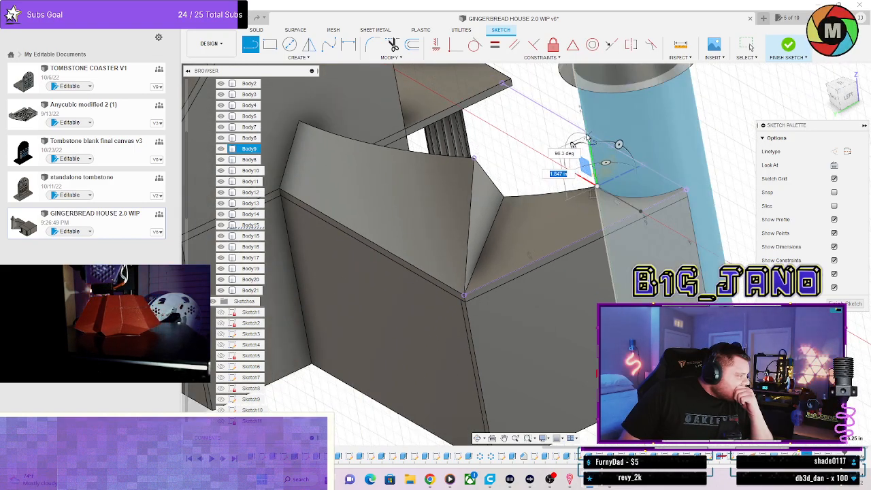
{"action": "scroll", "coordinate": [582, 128], "scroll_direction": "up", "scroll_amount": 3}
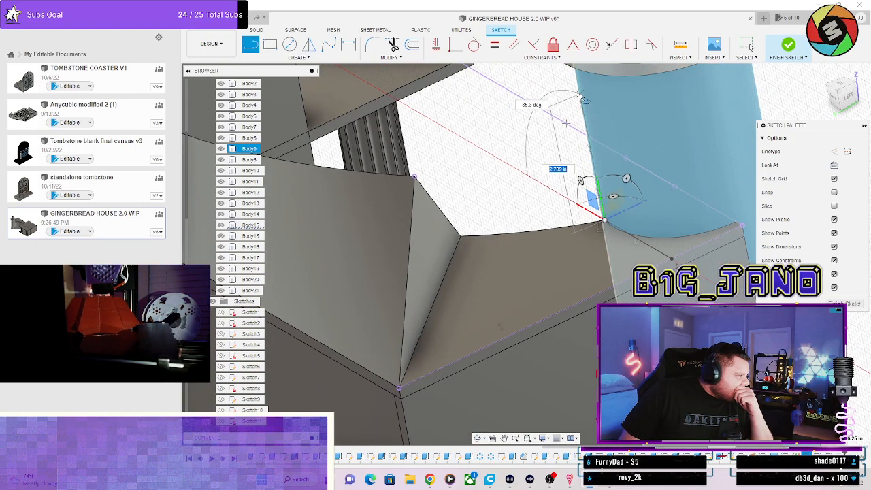
{"action": "mouse_move", "coordinate": [580, 102]}
{"action": "middle_mouse_down", "text": "shift"}
{"action": "mouse_move", "coordinate": [667, 162]}
{"action": "mouse_move", "coordinate": [567, 110]}
{"action": "middle_mouse_up", "text": "shift"}
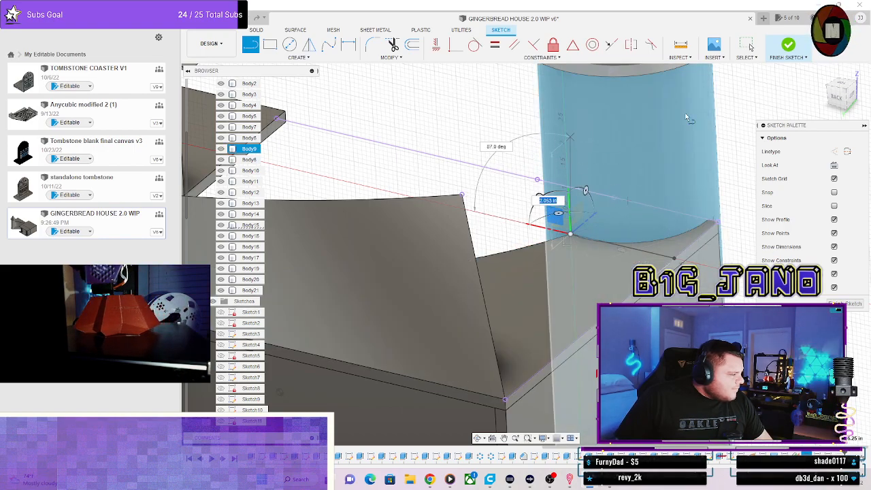
{"action": "left_click", "coordinate": [838, 96]}
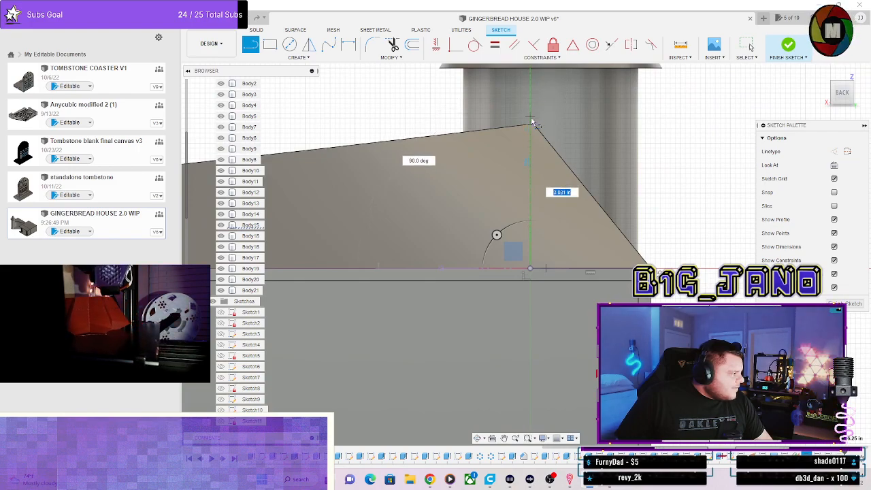
{"action": "scroll", "coordinate": [529, 125], "scroll_direction": "up", "scroll_amount": 4}
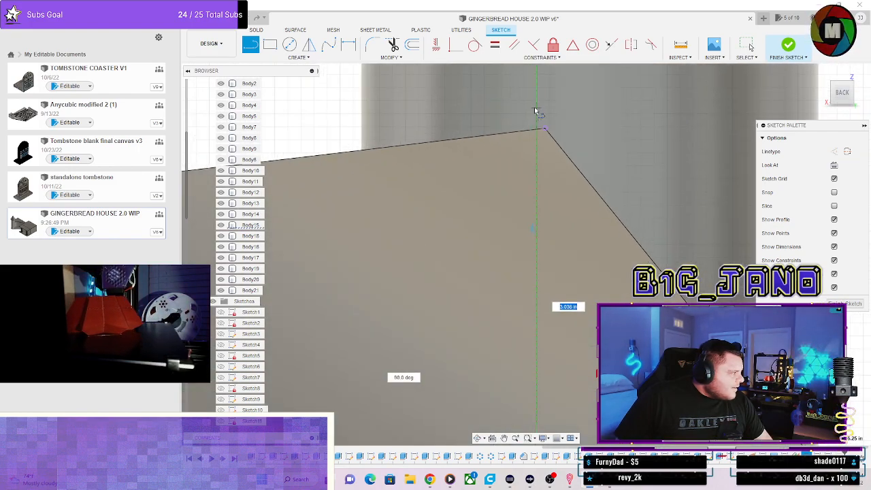
{"action": "left_click", "coordinate": [534, 107]}
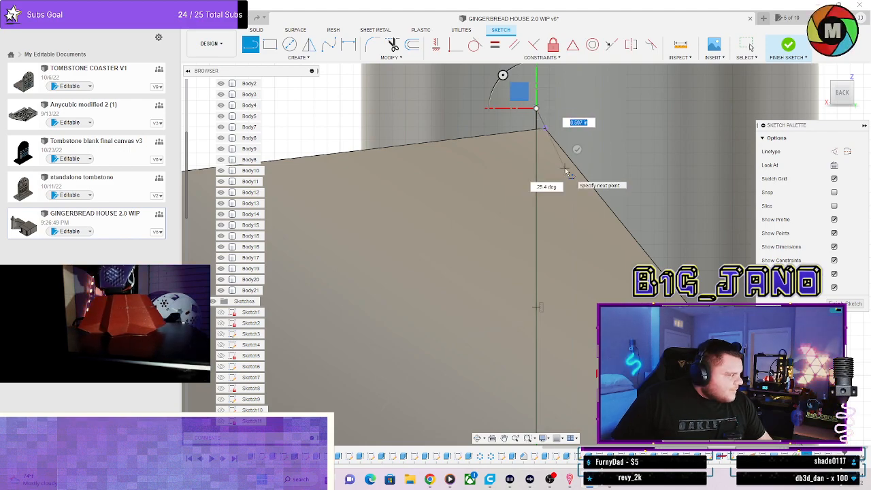
{"action": "key", "text": "Escape"}
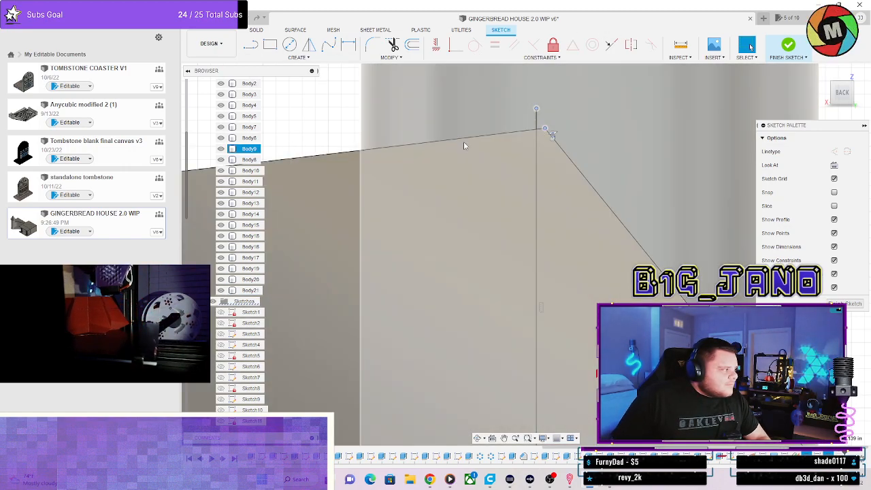
{"action": "scroll", "coordinate": [567, 135], "scroll_direction": "down", "scroll_amount": 2}
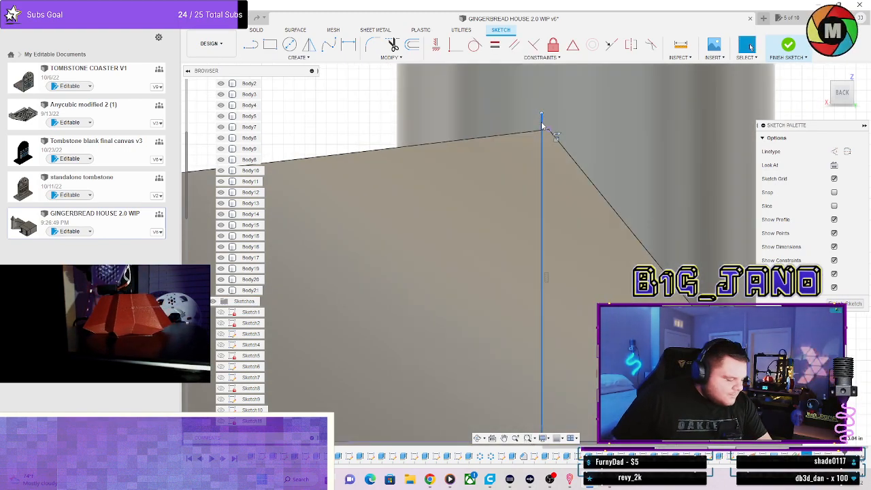
Draw a sketch line about 3.38 in long from the wall-top corner at the tower up to the height of the side wing's roof peak.
{"action": "middle_click_drag", "start_coordinate": [597, 122], "coordinate": [589, 197], "text": "shift"}
{"action": "scroll", "coordinate": [587, 286], "scroll_direction": "down", "scroll_amount": 3}
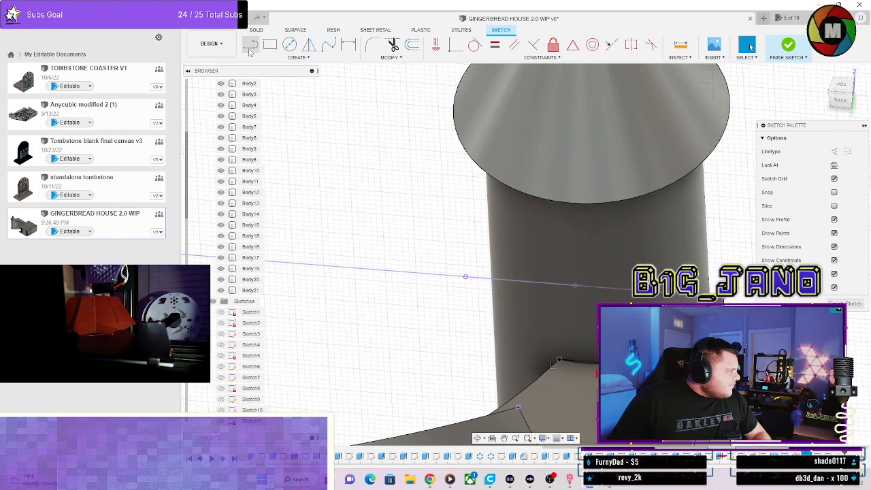
{"action": "left_click", "coordinate": [250, 50]}
{"action": "left_click", "coordinate": [558, 359]}
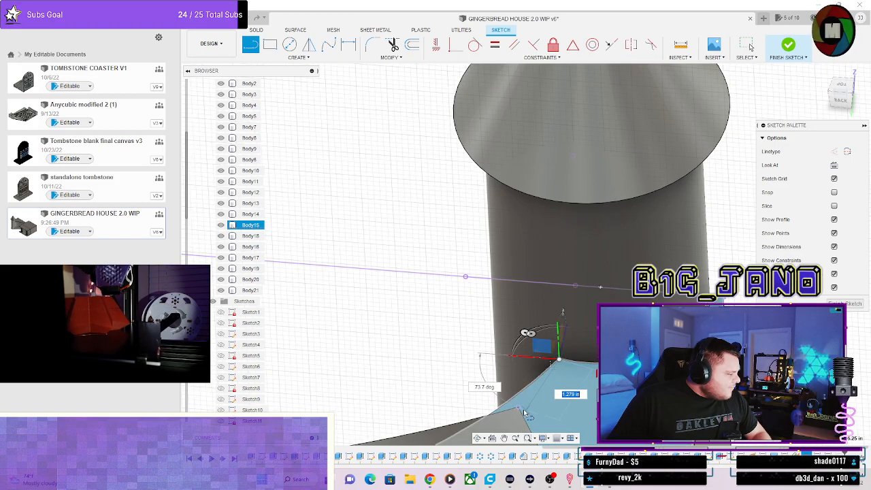
{"action": "middle_click_drag", "start_coordinate": [524, 412], "coordinate": [591, 192], "text": "shift"}
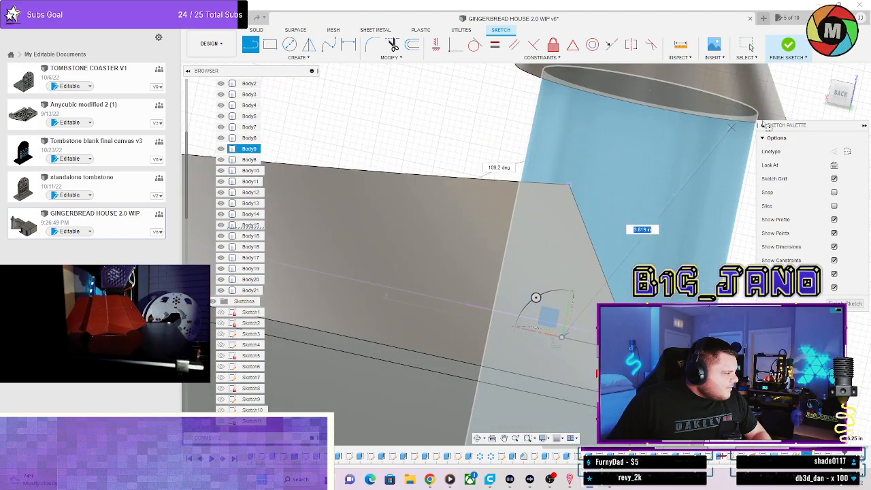
{"action": "left_click", "coordinate": [841, 93]}
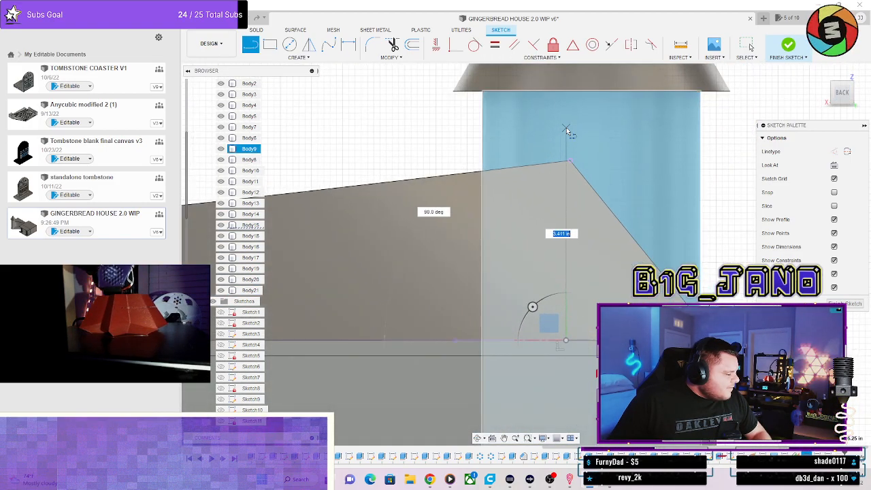
{"action": "scroll", "coordinate": [561, 193], "scroll_direction": "up", "scroll_amount": 3}
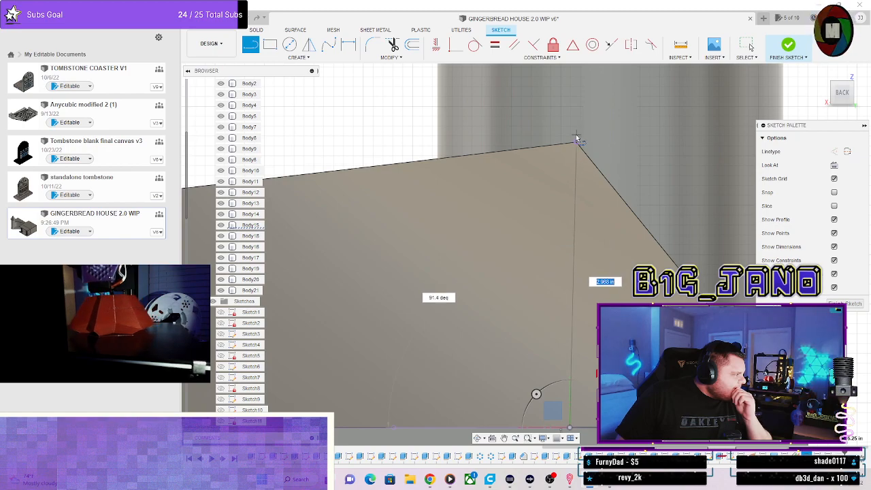
{"action": "scroll", "coordinate": [574, 145], "scroll_direction": "down", "scroll_amount": 5}
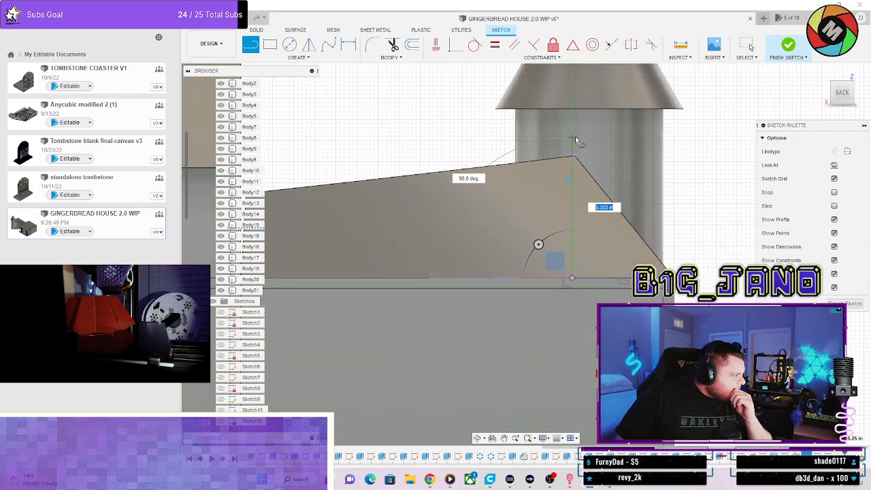
{"action": "scroll", "coordinate": [577, 143], "scroll_direction": "up", "scroll_amount": 3}
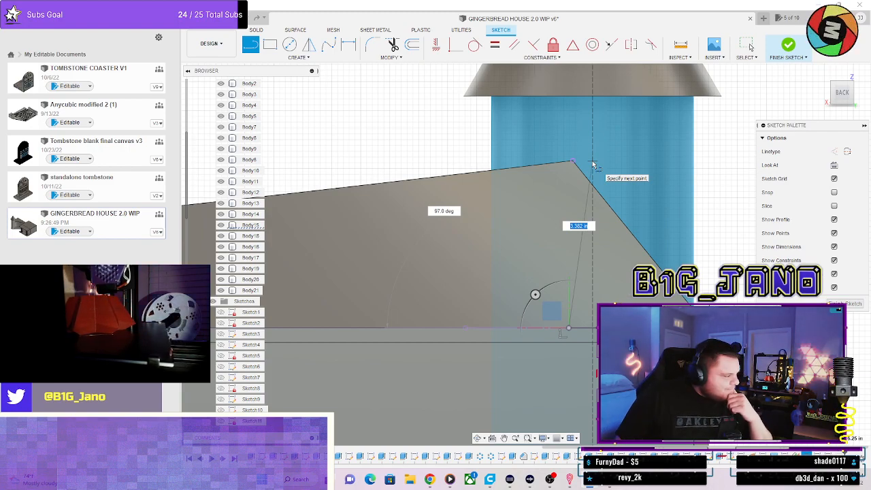
{"action": "left_click", "coordinate": [592, 164]}
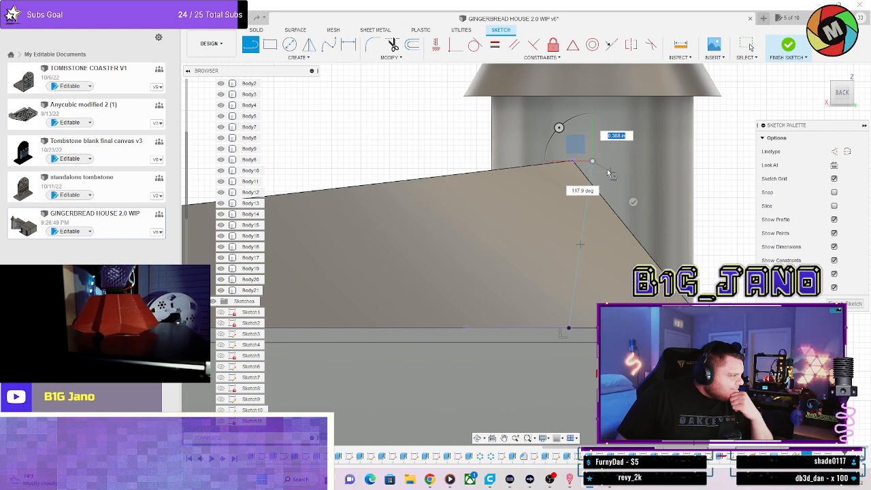
Close the triangular profile with a line from the raised apex down to the base line's end at the outer wall edge.
{"action": "middle_click_drag", "start_coordinate": [595, 170], "coordinate": [612, 182], "text": "shift"}
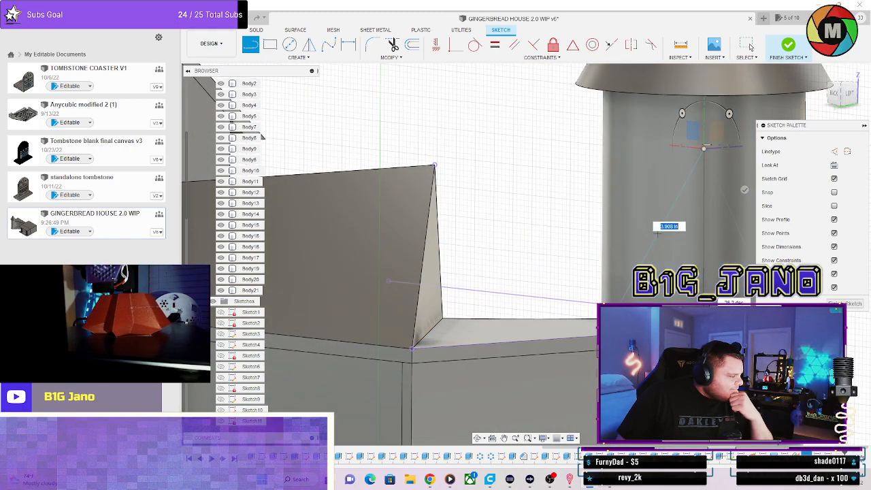
{"action": "left_click", "coordinate": [255, 137]}
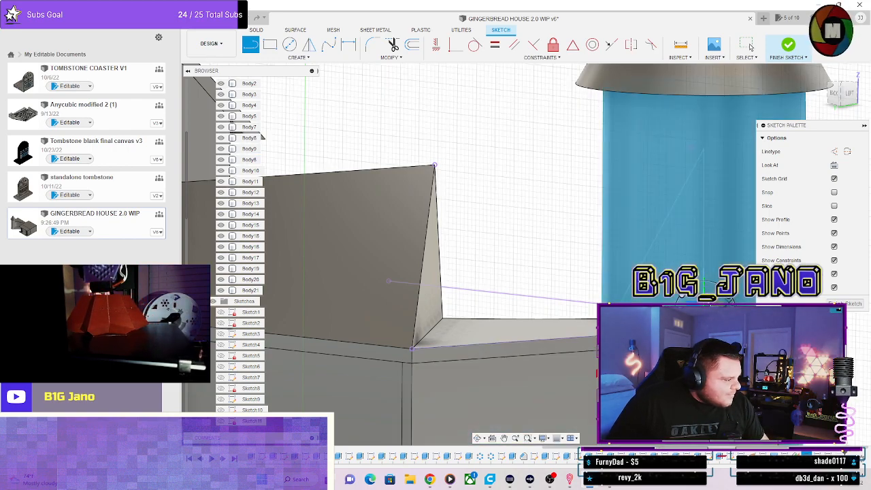
{"action": "key", "text": "Escape"}
Move the triangle's apex over the wall-top corner at the tower in the side view, and check its position from another angle.
{"action": "mouse_move", "coordinate": [715, 263]}
{"action": "middle_mouse_down"}
{"action": "mouse_move", "coordinate": [598, 222]}
{"action": "mouse_move", "coordinate": [578, 239]}
{"action": "mouse_move", "coordinate": [581, 252]}
{"action": "mouse_move", "coordinate": [575, 222]}
{"action": "mouse_move", "coordinate": [588, 235]}
{"action": "mouse_move", "coordinate": [574, 233]}
{"action": "middle_mouse_up"}
{"action": "scroll", "coordinate": [599, 226], "scroll_direction": "down", "scroll_amount": 1}
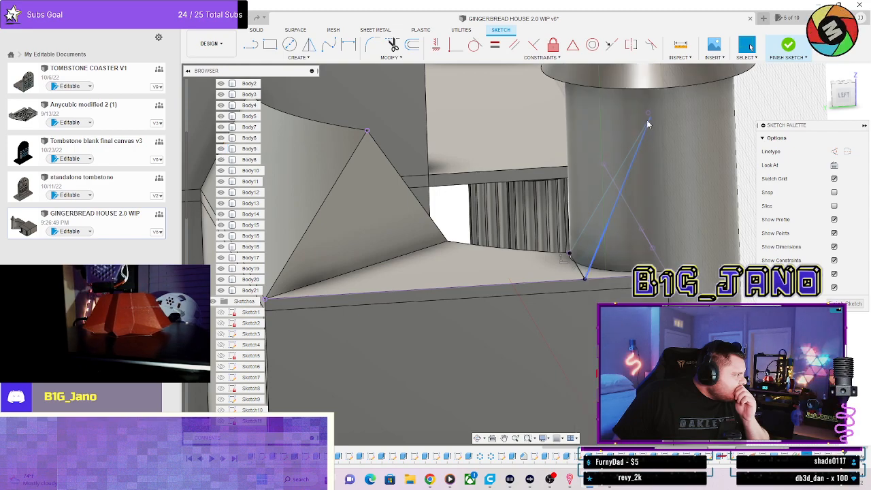
{"action": "left_click_drag", "start_coordinate": [649, 115], "coordinate": [566, 113]}
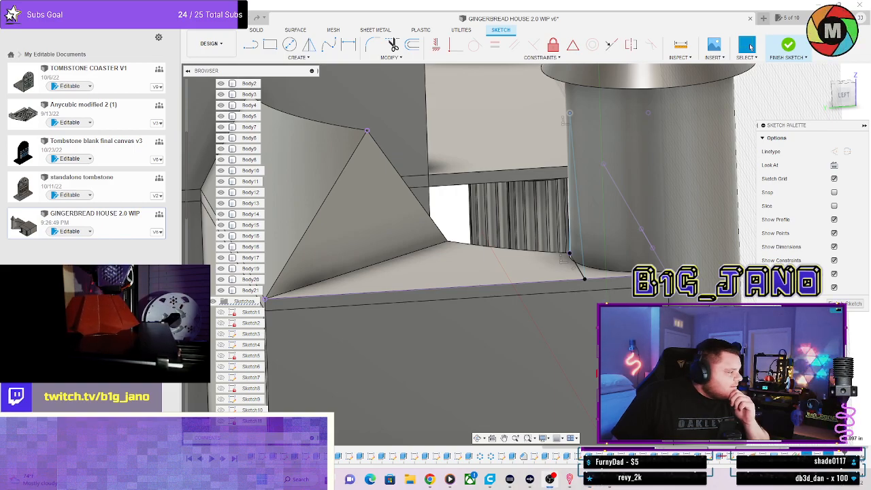
{"action": "mouse_move", "coordinate": [591, 252]}
{"action": "middle_mouse_down", "text": "shift"}
{"action": "mouse_move", "coordinate": [560, 239]}
{"action": "mouse_move", "coordinate": [594, 262]}
{"action": "middle_mouse_up", "text": "shift"}
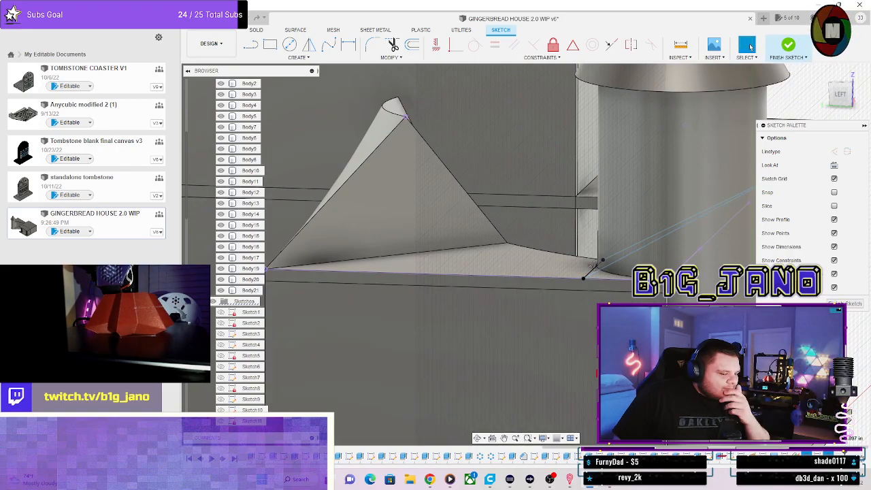
{"action": "key", "text": "alt+Tab"}
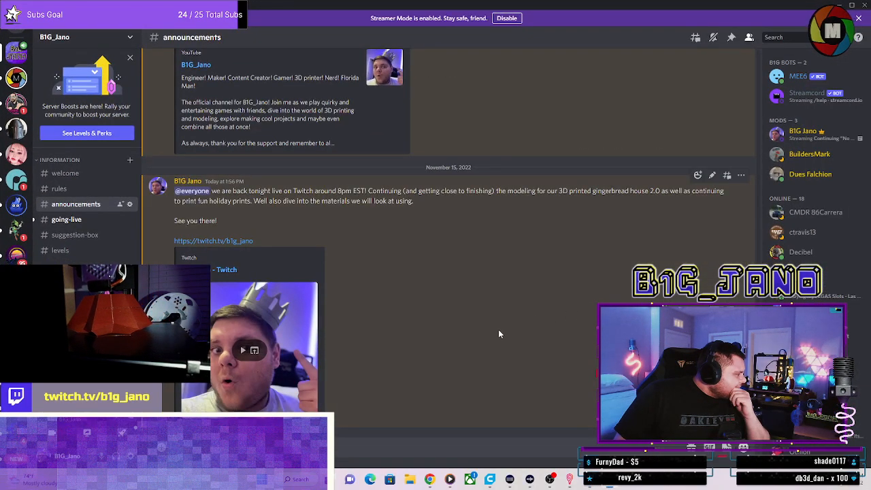
{"action": "scroll", "coordinate": [89, 204], "scroll_direction": "down", "scroll_amount": 3}
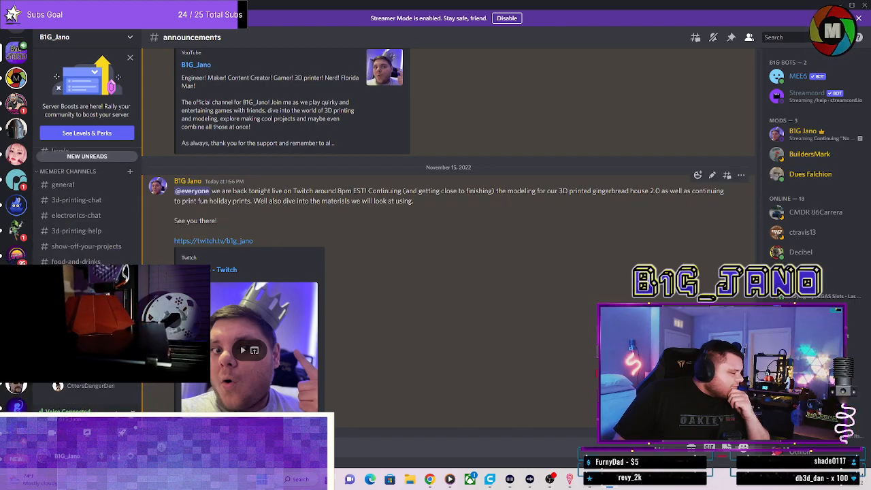
{"action": "key", "text": "super+Down"}
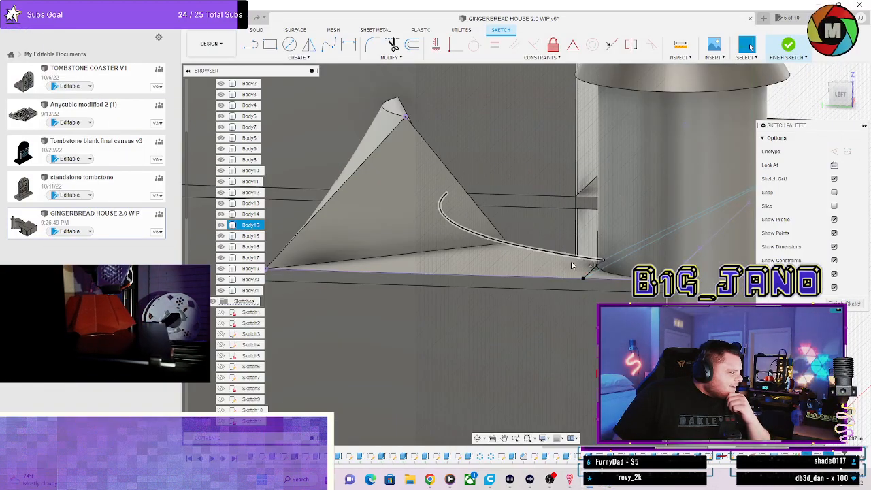
Move the triangle's apex toward the round tower's wall, and compare its position with the wing's roof peak in the left view.
{"action": "mouse_move", "coordinate": [571, 262]}
{"action": "middle_mouse_down", "text": "shift"}
{"action": "mouse_move", "coordinate": [579, 268]}
{"action": "mouse_move", "coordinate": [564, 255]}
{"action": "mouse_move", "coordinate": [583, 287]}
{"action": "middle_mouse_up", "text": "shift"}
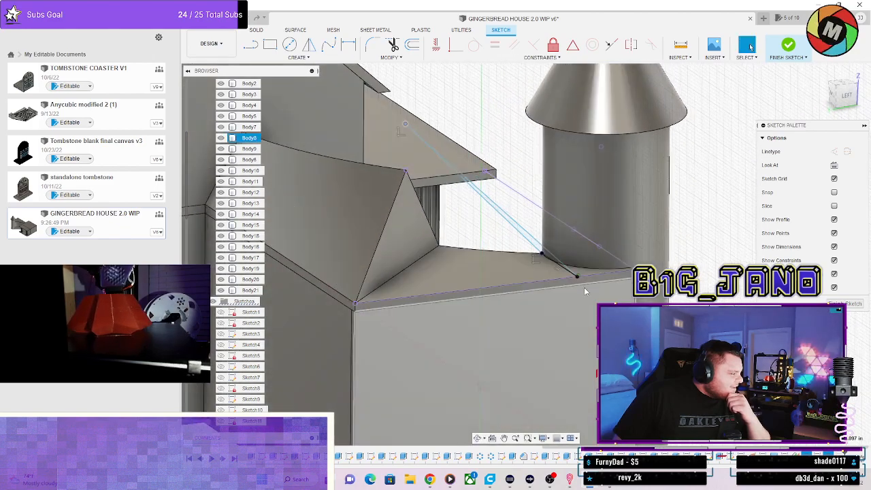
{"action": "mouse_move", "coordinate": [488, 143]}
{"action": "left_mouse_down"}
{"action": "mouse_move", "coordinate": [548, 179]}
{"action": "mouse_move", "coordinate": [558, 170]}
{"action": "left_mouse_up"}
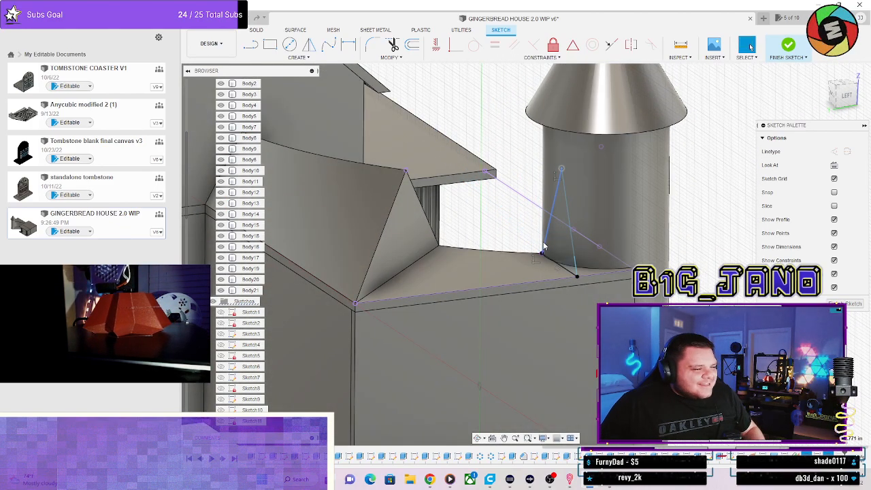
{"action": "middle_click_drag", "start_coordinate": [571, 246], "coordinate": [650, 185], "text": "shift"}
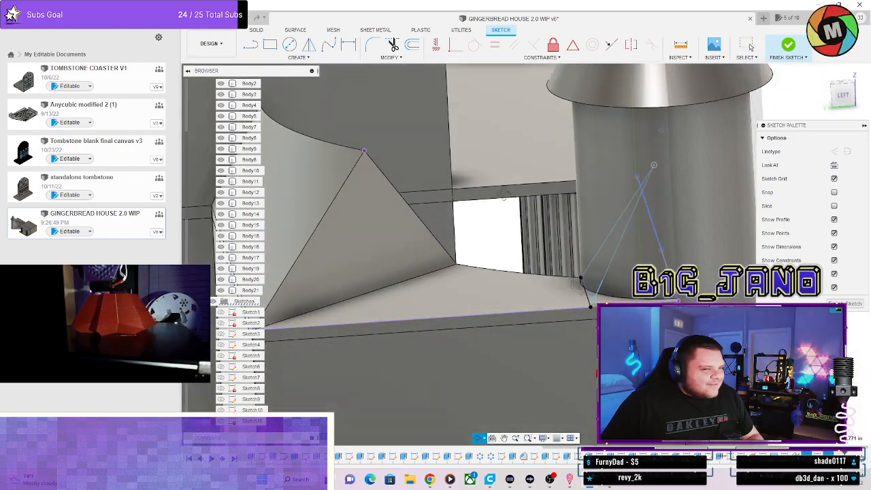
{"action": "left_click", "coordinate": [842, 96]}
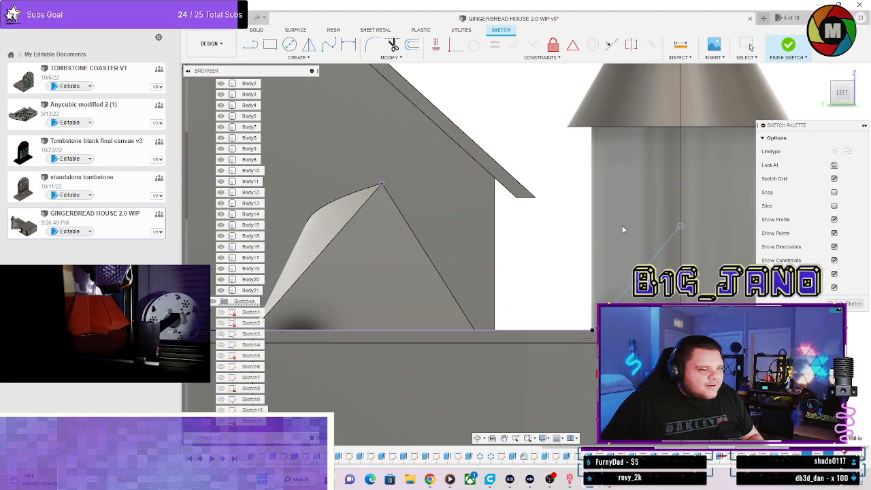
{"action": "scroll", "coordinate": [653, 184], "scroll_direction": "down", "scroll_amount": 6}
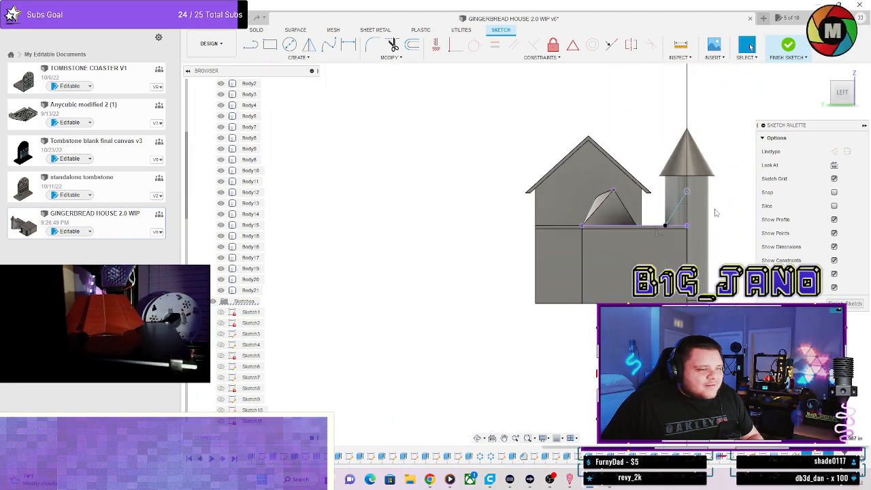
{"action": "scroll", "coordinate": [706, 219], "scroll_direction": "up", "scroll_amount": 6}
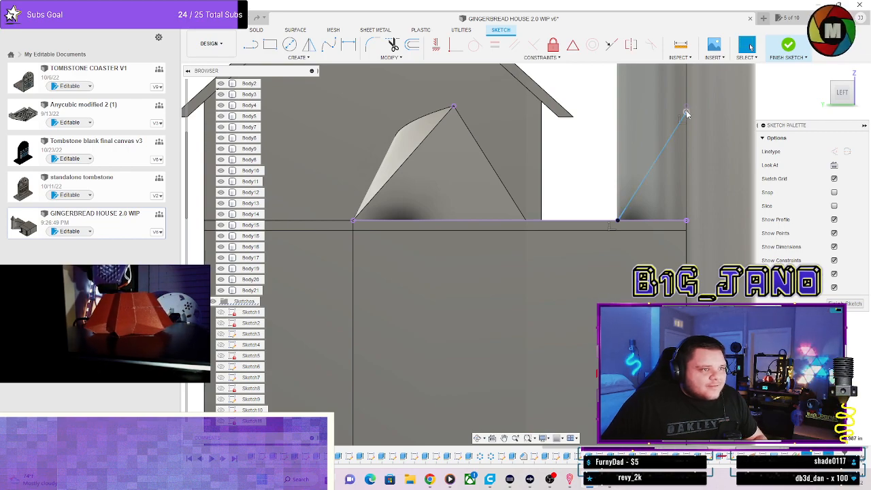
Examine the apex against the tower's centre line from the side and at an angle, and undo the last sketch change.
{"action": "left_click", "coordinate": [686, 113]}
{"action": "scroll", "coordinate": [689, 181], "scroll_direction": "down", "scroll_amount": 3}
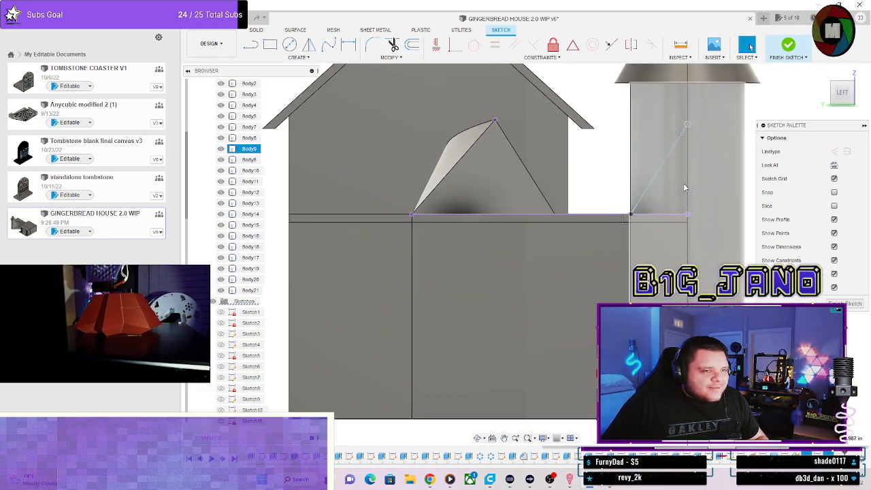
{"action": "middle_click_drag", "start_coordinate": [663, 125], "coordinate": [676, 128], "text": "shift"}
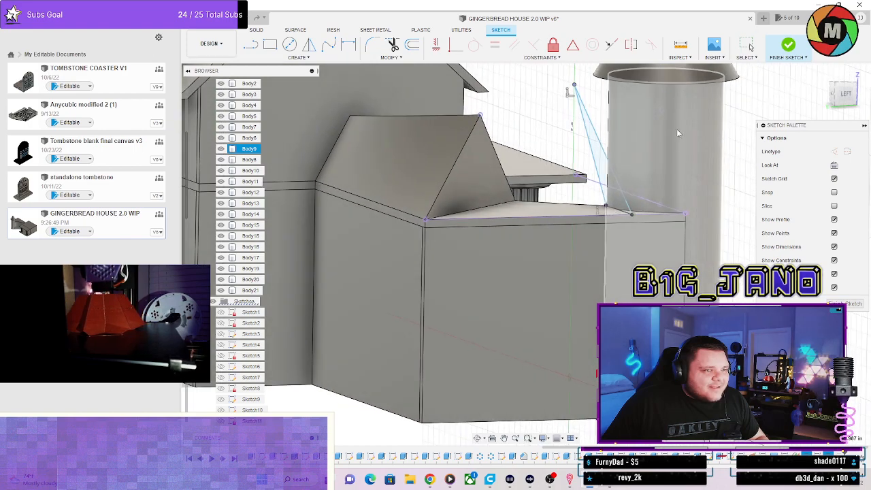
{"action": "key", "text": "Escape"}
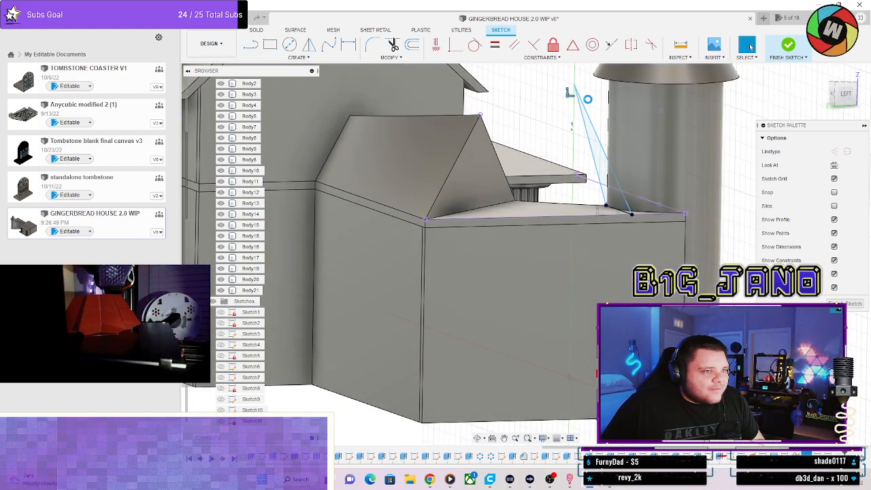
{"action": "left_click", "coordinate": [845, 94]}
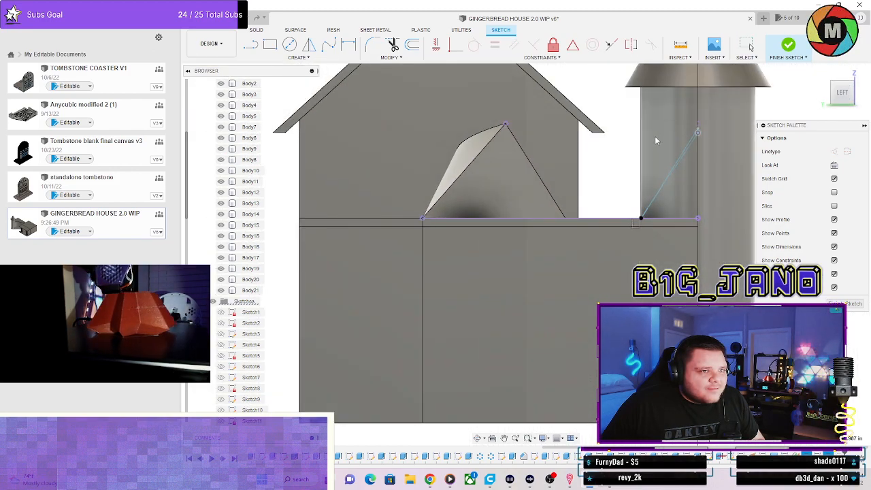
{"action": "middle_click_drag", "start_coordinate": [702, 152], "coordinate": [717, 155], "text": "shift"}
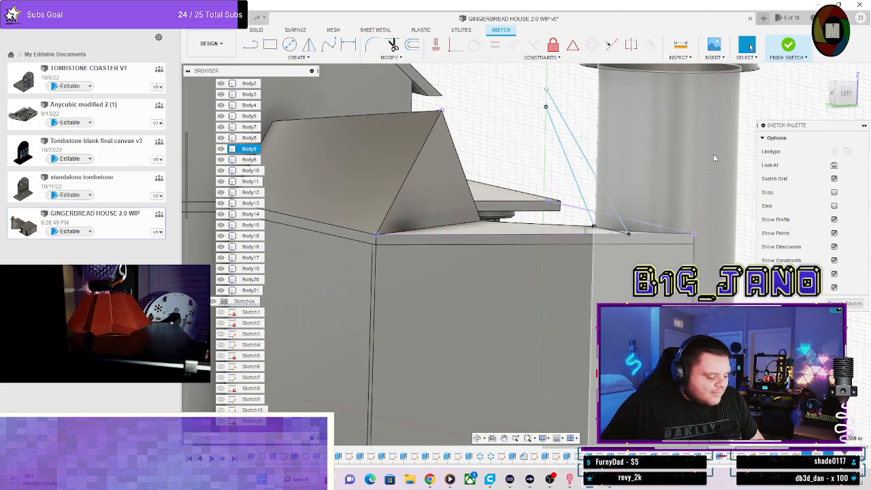
{"action": "key", "text": "ctrl+z"}
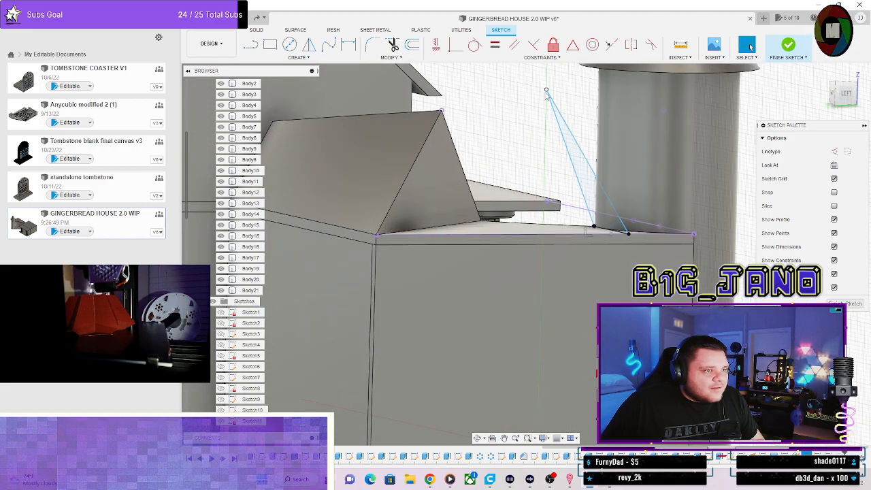
Try to apply a Horizontal/Vertical constraint to the triangle's apex, and leave the constraint tool.
{"action": "scroll", "coordinate": [546, 94], "scroll_direction": "down", "scroll_amount": 3}
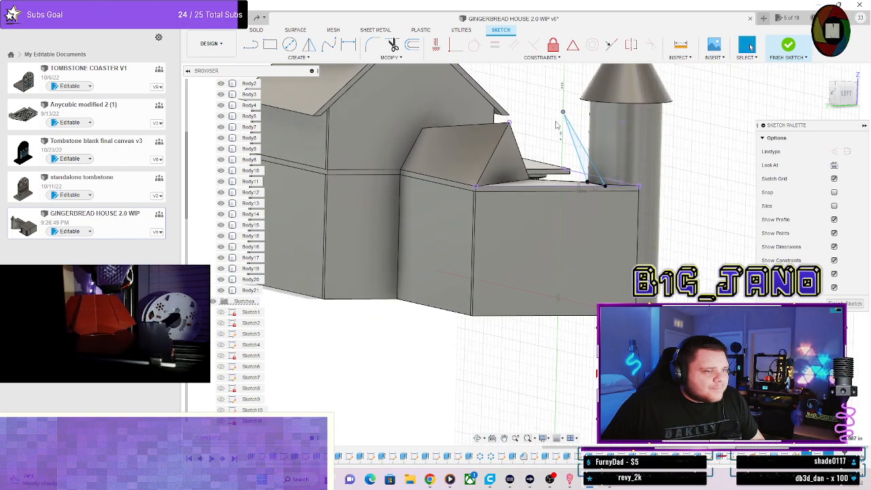
{"action": "scroll", "coordinate": [580, 129], "scroll_direction": "up", "scroll_amount": 3}
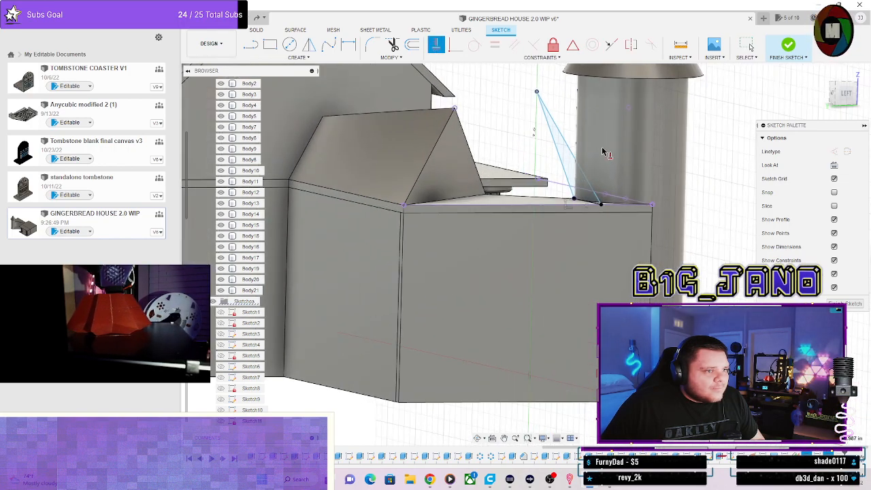
{"action": "scroll", "coordinate": [575, 136], "scroll_direction": "down", "scroll_amount": 4}
{"action": "scroll", "coordinate": [569, 138], "scroll_direction": "up", "scroll_amount": 5}
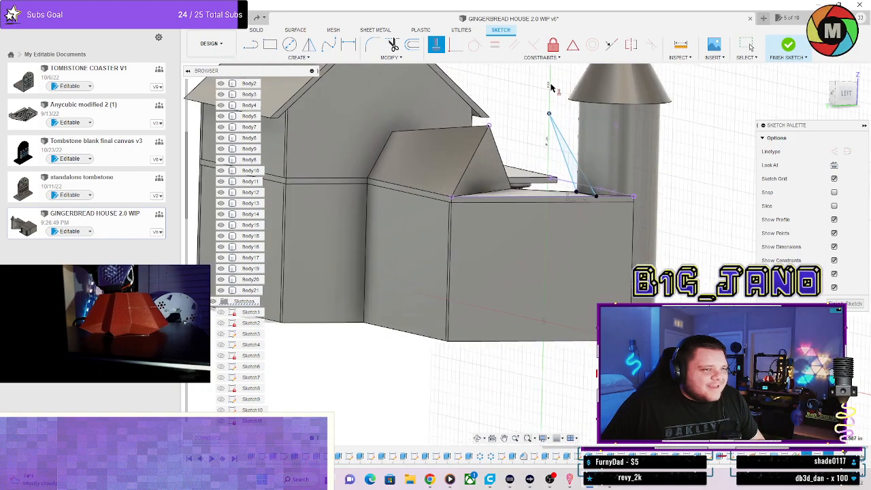
{"action": "left_click", "coordinate": [846, 95]}
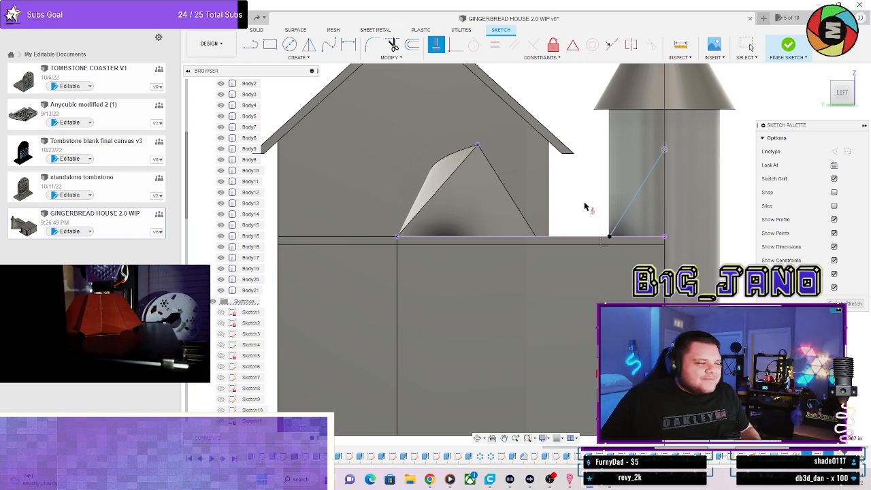
{"action": "middle_click_drag", "start_coordinate": [571, 195], "coordinate": [554, 163], "text": "shift"}
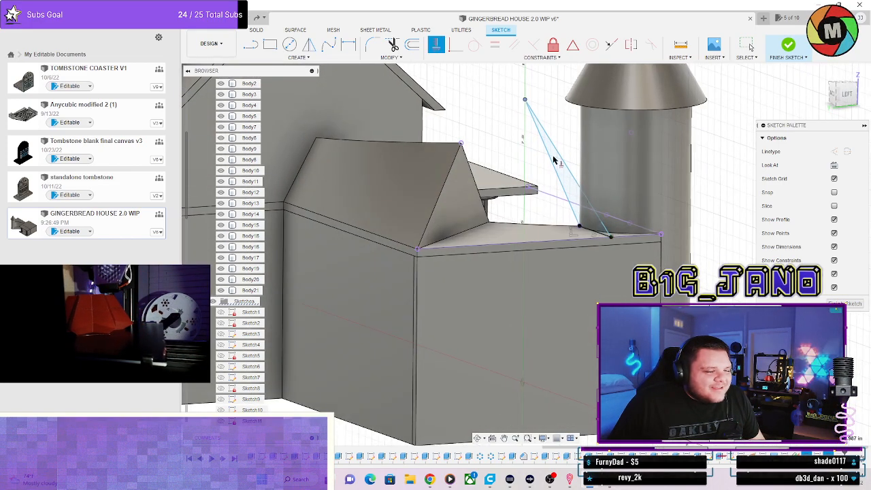
{"action": "left_click", "coordinate": [748, 45]}
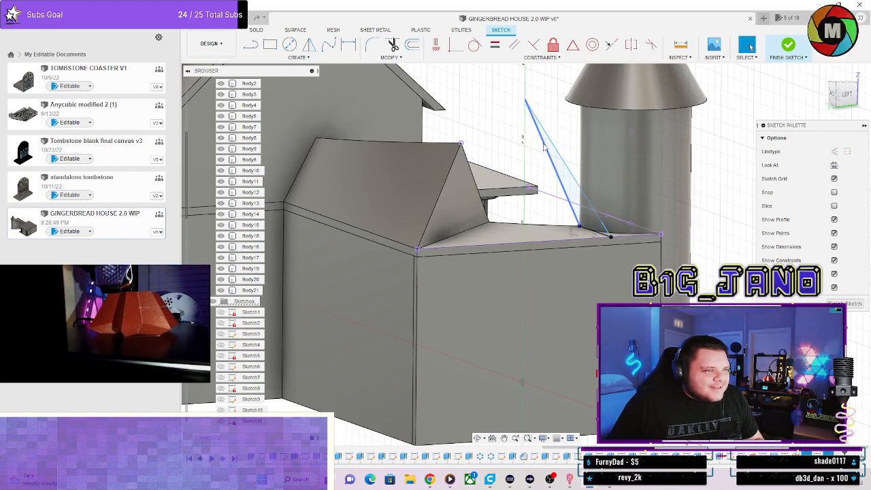
Undo the apex's last drag, compare the triangle from another angle, and redo the drag.
{"action": "key", "text": "ctrl+z"}
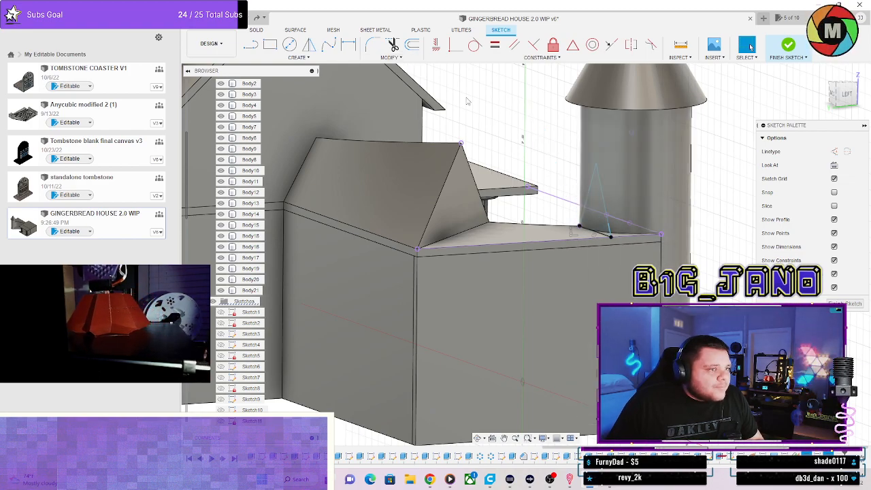
{"action": "mouse_move", "coordinate": [565, 182]}
{"action": "middle_mouse_down", "text": "shift"}
{"action": "mouse_move", "coordinate": [587, 189]}
{"action": "mouse_move", "coordinate": [478, 190]}
{"action": "middle_mouse_up", "text": "shift"}
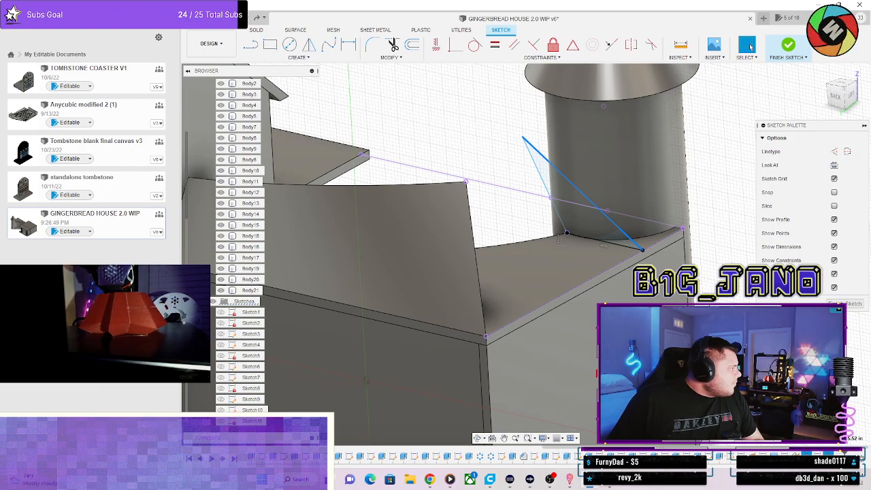
{"action": "left_click", "coordinate": [257, 21]}
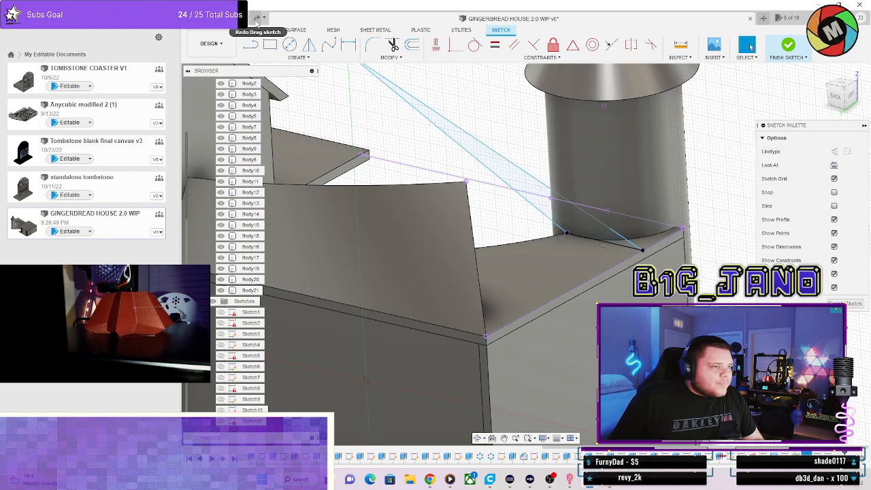
Delete the triangle's two sloping lines, keeping only the base line on the wall top beside the tower.
{"action": "scroll", "coordinate": [600, 254], "scroll_direction": "down", "scroll_amount": 3}
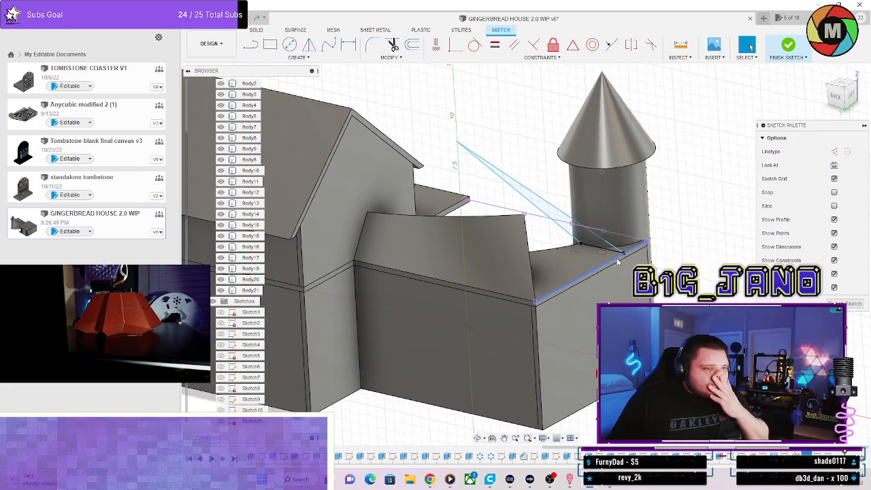
{"action": "scroll", "coordinate": [616, 258], "scroll_direction": "up", "scroll_amount": 4}
{"action": "middle_click_drag", "start_coordinate": [582, 231], "coordinate": [576, 218], "text": "shift"}
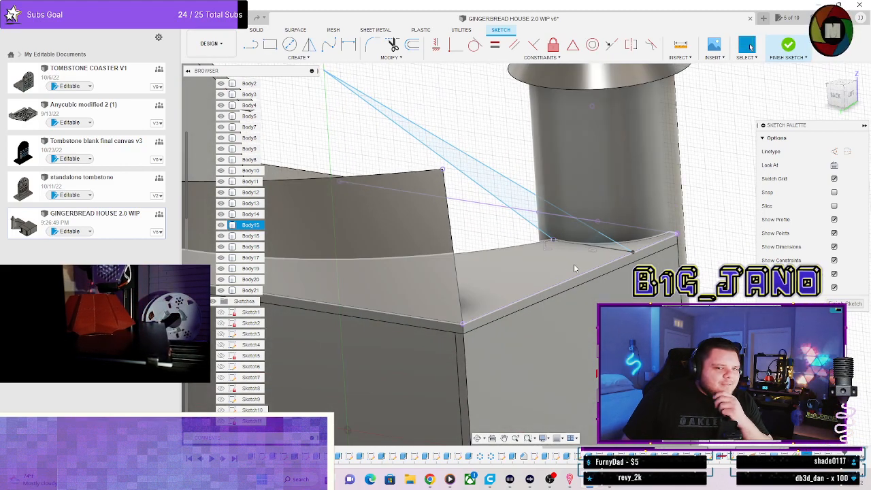
{"action": "mouse_move", "coordinate": [576, 259]}
{"action": "middle_mouse_down", "text": "shift"}
{"action": "mouse_move", "coordinate": [551, 226]}
{"action": "mouse_move", "coordinate": [598, 219]}
{"action": "middle_mouse_up", "text": "shift"}
{"action": "scroll", "coordinate": [595, 218], "scroll_direction": "up", "scroll_amount": 2}
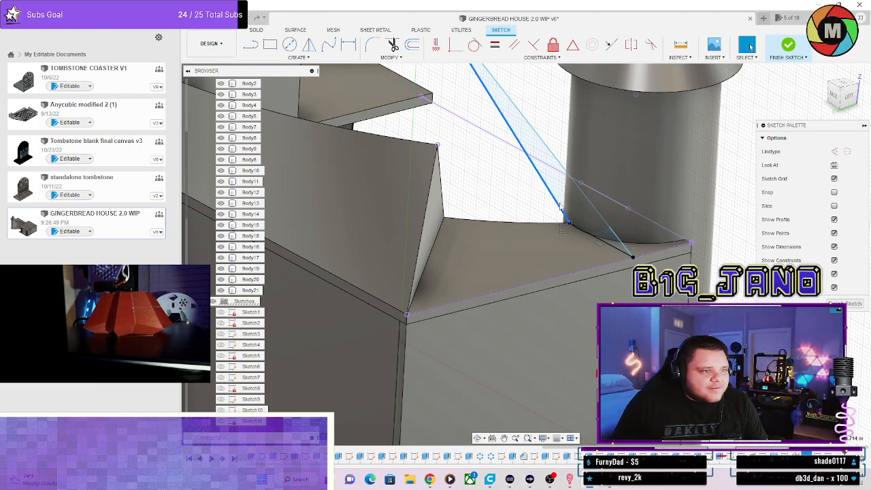
{"action": "key", "text": "Delete"}
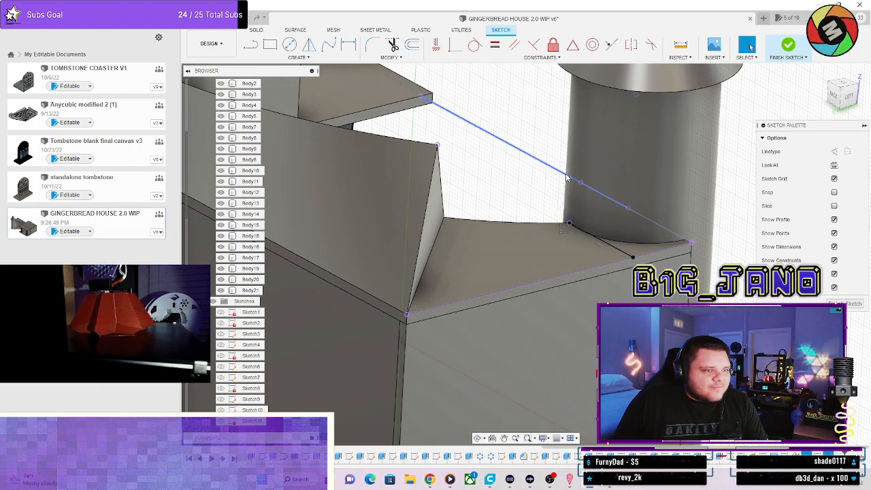
Inspect the base line on the wall top around the tower and finish the sketch.
{"action": "scroll", "coordinate": [565, 178], "scroll_direction": "down", "scroll_amount": 2}
{"action": "scroll", "coordinate": [566, 178], "scroll_direction": "up", "scroll_amount": 1}
{"action": "mouse_move", "coordinate": [566, 204]}
{"action": "middle_mouse_down", "text": "shift"}
{"action": "mouse_move", "coordinate": [533, 211]}
{"action": "mouse_move", "coordinate": [461, 159]}
{"action": "mouse_move", "coordinate": [451, 136]}
{"action": "mouse_move", "coordinate": [646, 142]}
{"action": "middle_mouse_up", "text": "shift"}
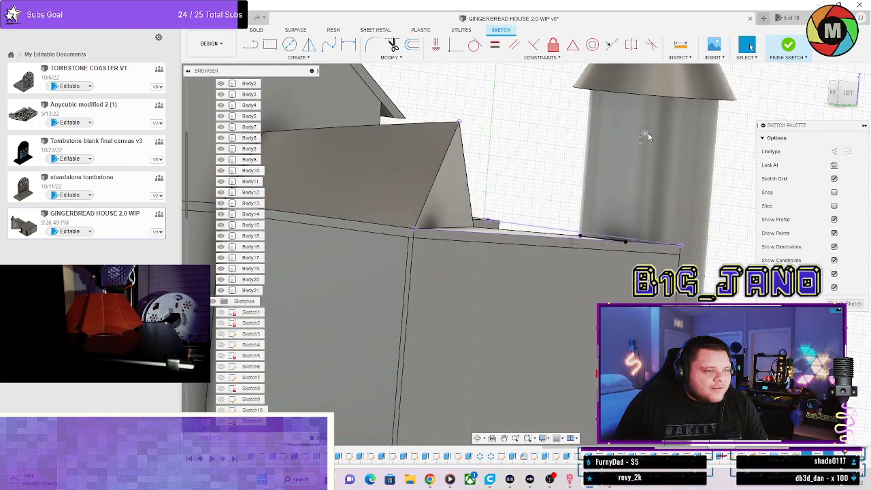
{"action": "mouse_move", "coordinate": [635, 188]}
{"action": "middle_mouse_down", "text": "shift"}
{"action": "mouse_move", "coordinate": [622, 191]}
{"action": "mouse_move", "coordinate": [634, 171]}
{"action": "mouse_move", "coordinate": [577, 206]}
{"action": "mouse_move", "coordinate": [599, 212]}
{"action": "middle_mouse_up", "text": "shift"}
{"action": "scroll", "coordinate": [700, 248], "scroll_direction": "up", "scroll_amount": 2}
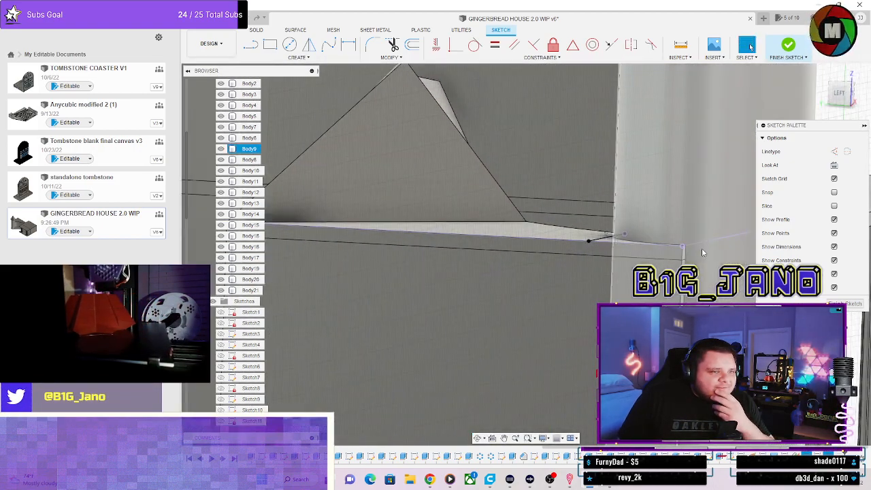
{"action": "middle_click_drag", "start_coordinate": [638, 233], "coordinate": [564, 158], "text": "shift"}
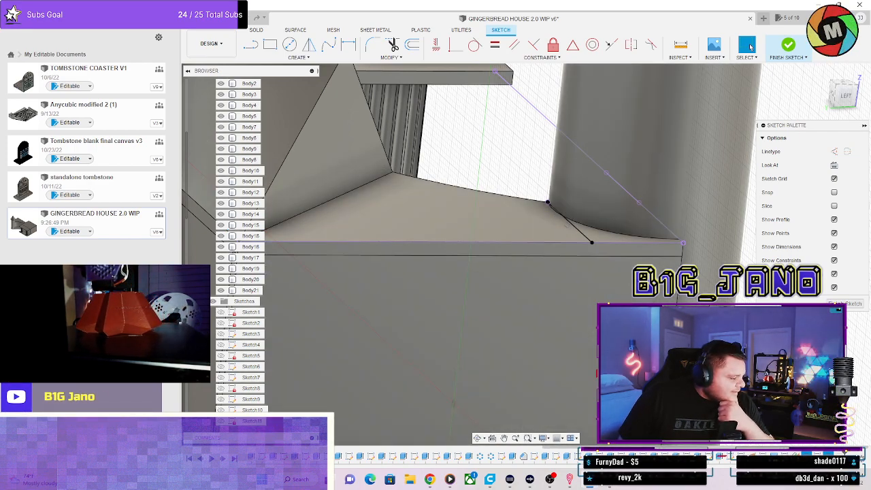
{"action": "left_click", "coordinate": [789, 46]}
{"action": "right_click", "coordinate": [806, 453]}
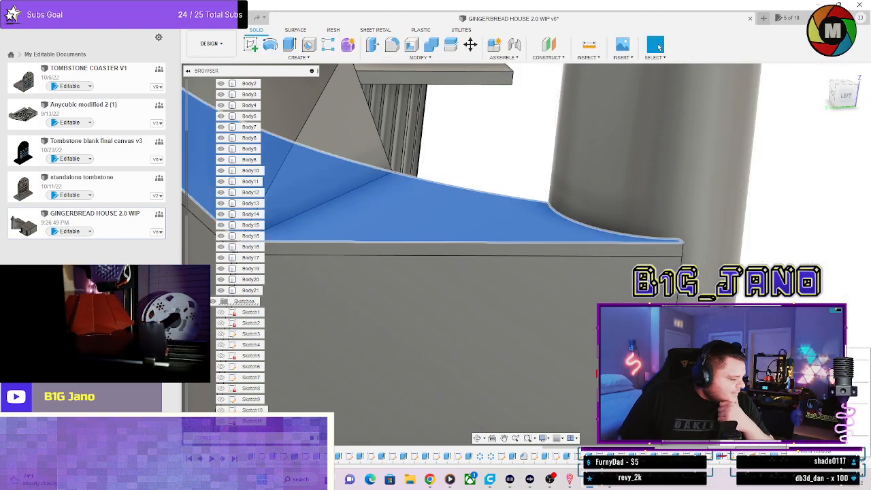
{"action": "left_click", "coordinate": [841, 453]}
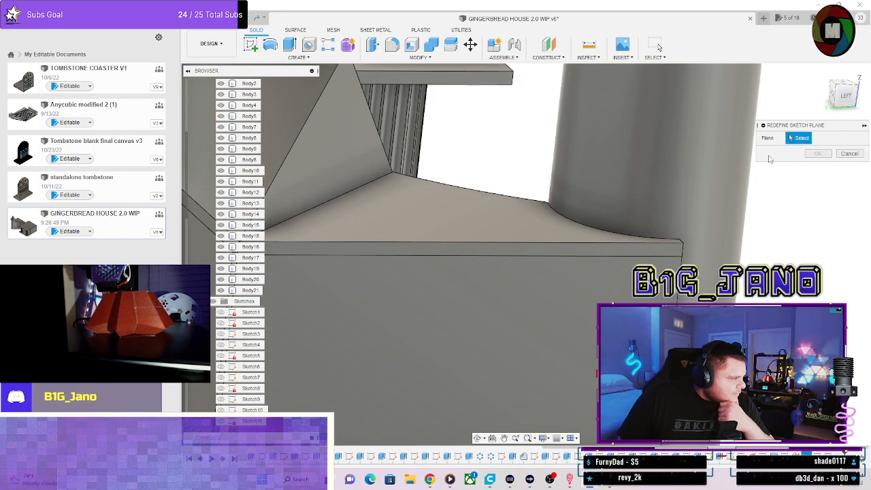
{"action": "scroll", "coordinate": [654, 294], "scroll_direction": "down", "scroll_amount": 5}
{"action": "scroll", "coordinate": [636, 279], "scroll_direction": "up", "scroll_amount": 3}
{"action": "middle_click_drag", "start_coordinate": [632, 272], "coordinate": [578, 296], "text": "shift"}
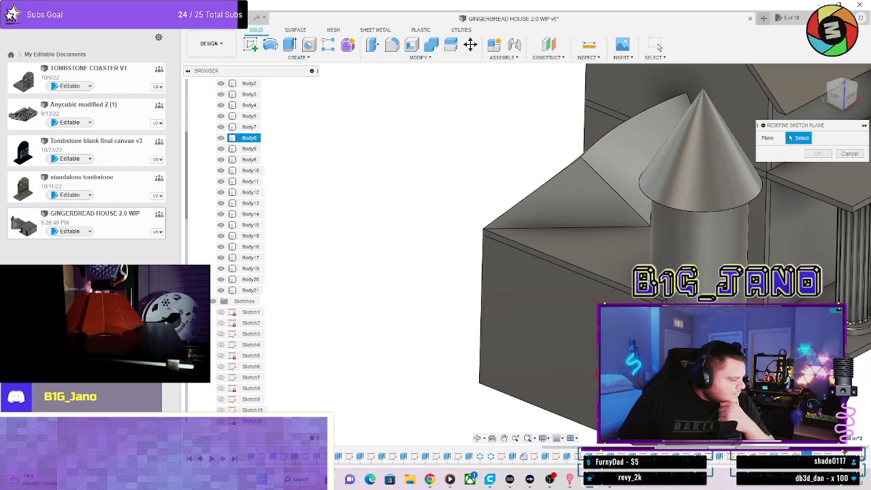
{"action": "middle_click_drag", "start_coordinate": [578, 157], "coordinate": [812, 184], "text": "shift"}
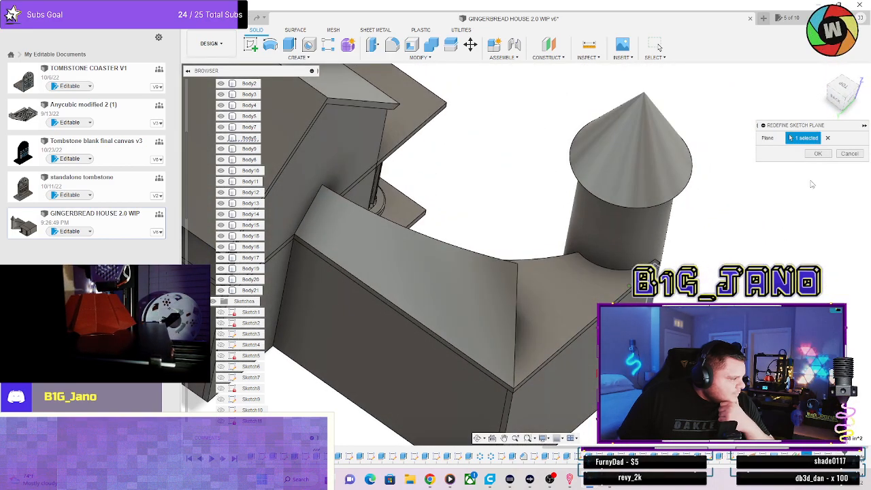
{"action": "left_click", "coordinate": [850, 154]}
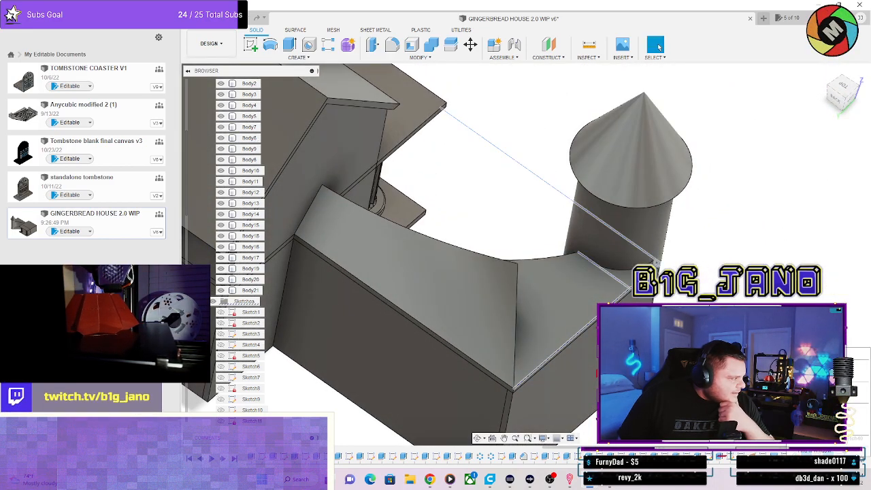
Construct a plane tangent to the round tower's cylindrical face at a 0-degree angle, facing the side wing.
{"action": "middle_click_drag", "start_coordinate": [544, 272], "coordinate": [412, 275], "text": "shift"}
{"action": "mouse_move", "coordinate": [653, 258]}
{"action": "middle_mouse_down", "text": "shift"}
{"action": "mouse_move", "coordinate": [612, 256]}
{"action": "mouse_move", "coordinate": [687, 256]}
{"action": "middle_mouse_up", "text": "shift"}
{"action": "scroll", "coordinate": [622, 256], "scroll_direction": "up", "scroll_amount": 5}
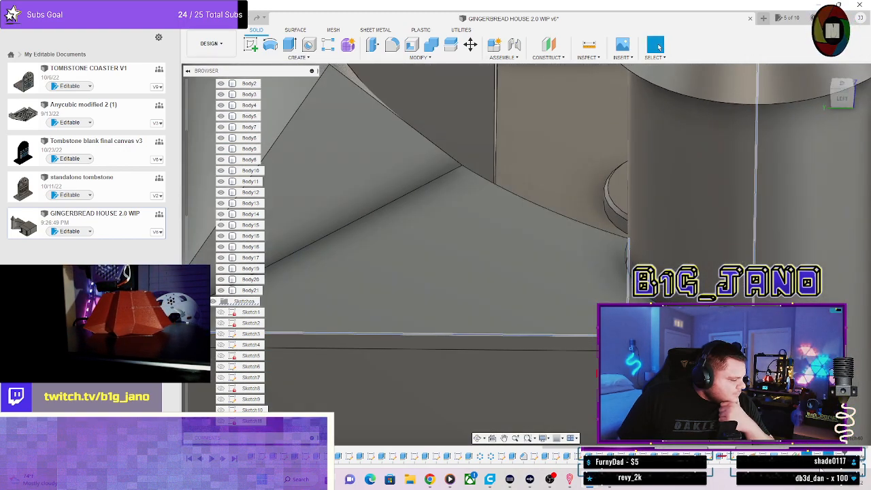
{"action": "scroll", "coordinate": [722, 240], "scroll_direction": "down", "scroll_amount": 2}
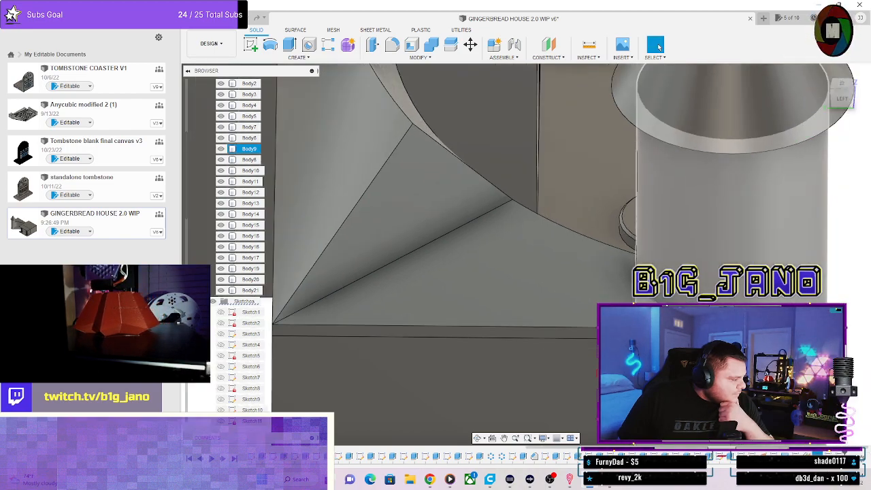
{"action": "middle_click_drag", "start_coordinate": [722, 240], "coordinate": [700, 211], "text": "shift"}
{"action": "left_click", "coordinate": [548, 44]}
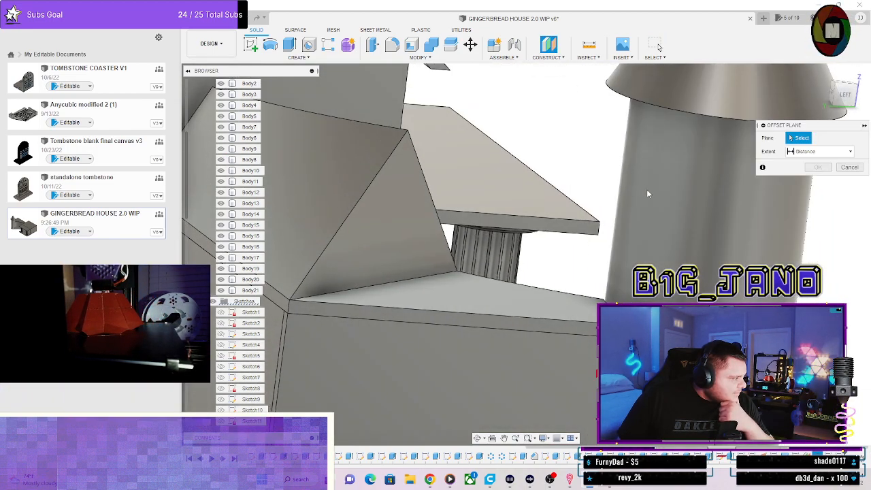
{"action": "left_click", "coordinate": [849, 168]}
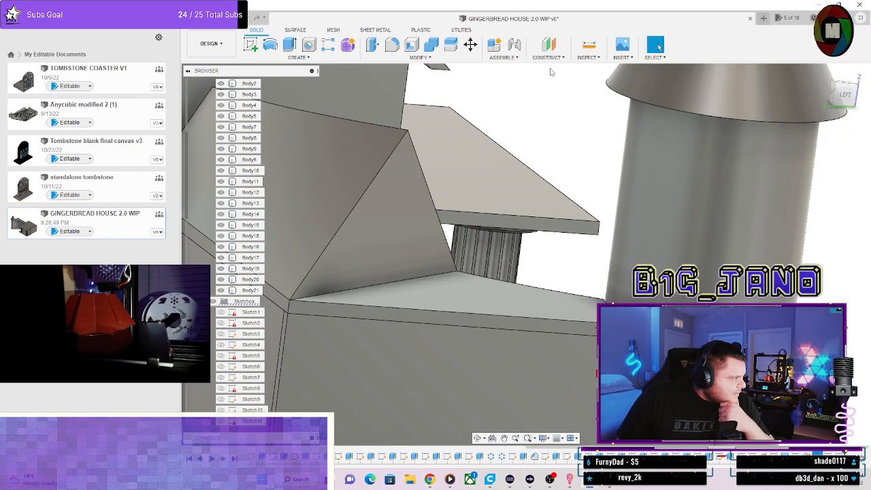
{"action": "left_click", "coordinate": [548, 57]}
{"action": "left_click", "coordinate": [570, 86]}
{"action": "left_click", "coordinate": [637, 212]}
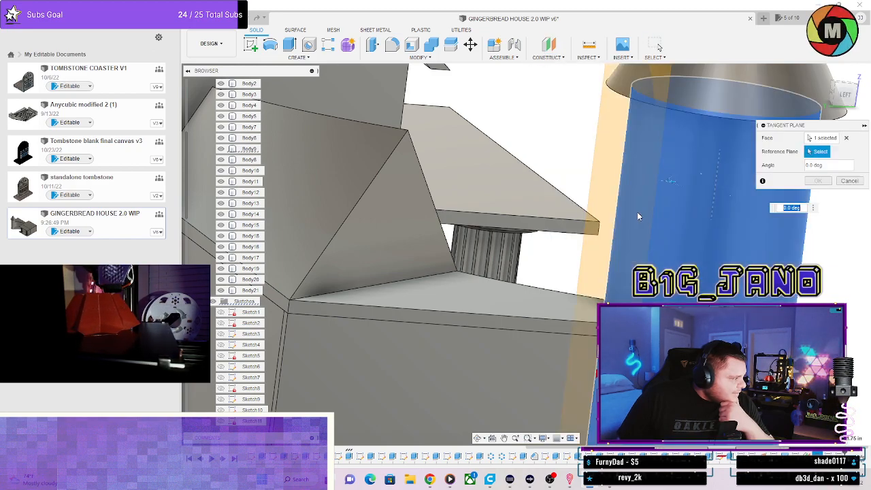
{"action": "scroll", "coordinate": [608, 281], "scroll_direction": "up", "scroll_amount": 5}
{"action": "middle_click_drag", "start_coordinate": [608, 281], "coordinate": [611, 271], "text": "shift"}
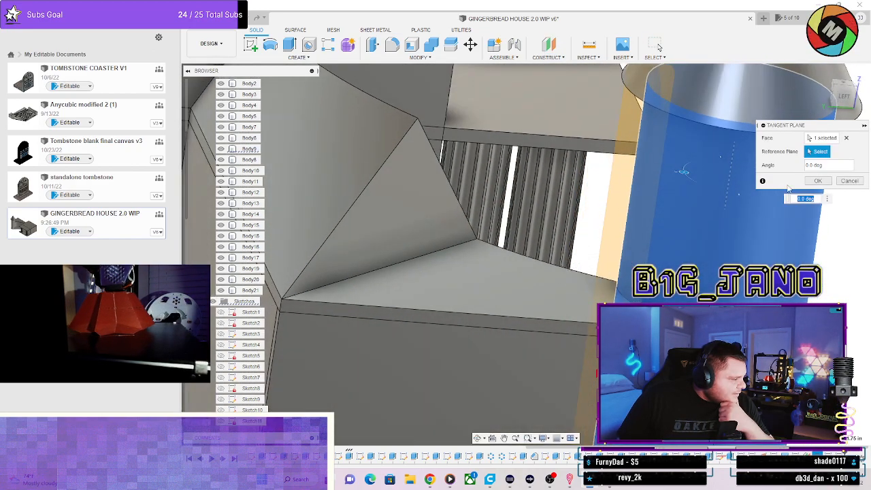
{"action": "left_click", "coordinate": [819, 181]}
Start a sketch on the new tangent plane and draw a horizontal base line about 2.6 in long along the wall top beside the tower.
{"action": "scroll", "coordinate": [586, 172], "scroll_direction": "down", "scroll_amount": 3}
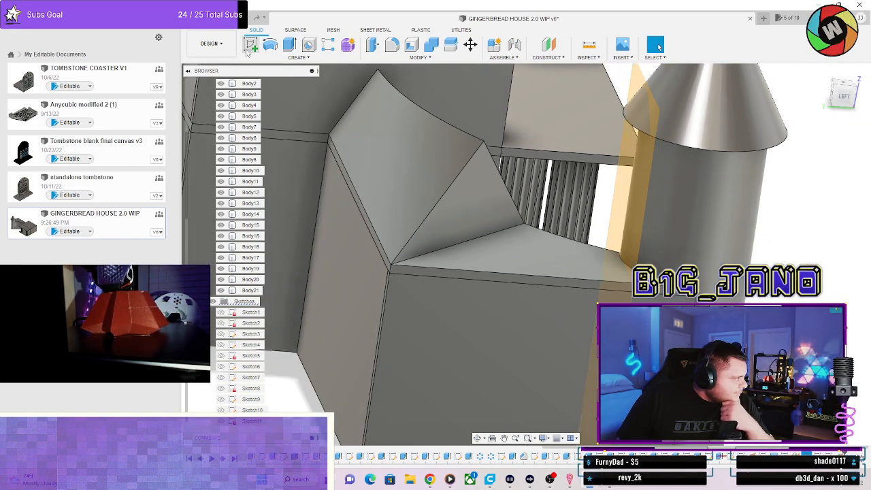
{"action": "left_click", "coordinate": [631, 179]}
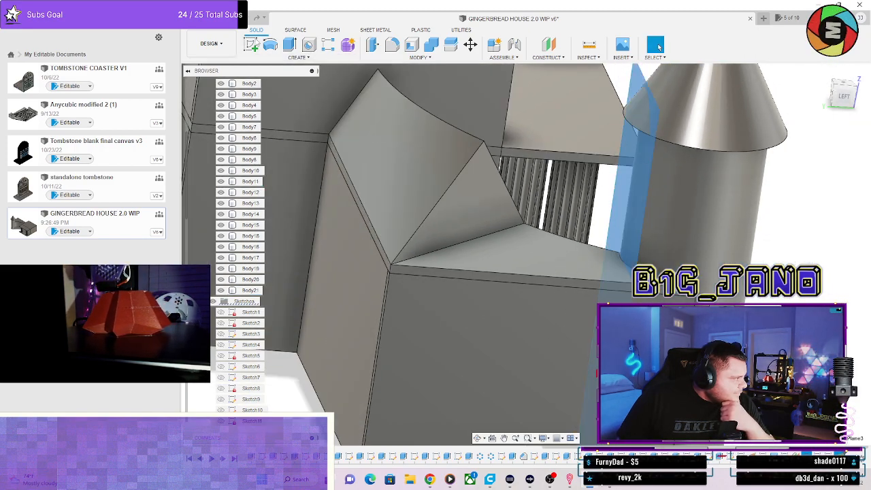
{"action": "left_click", "coordinate": [251, 45]}
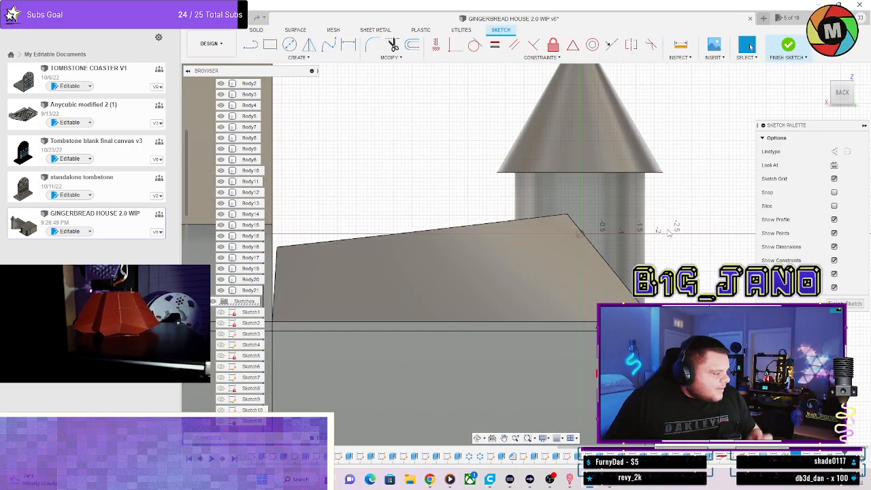
{"action": "middle_click_drag", "start_coordinate": [717, 246], "coordinate": [639, 272], "text": "shift"}
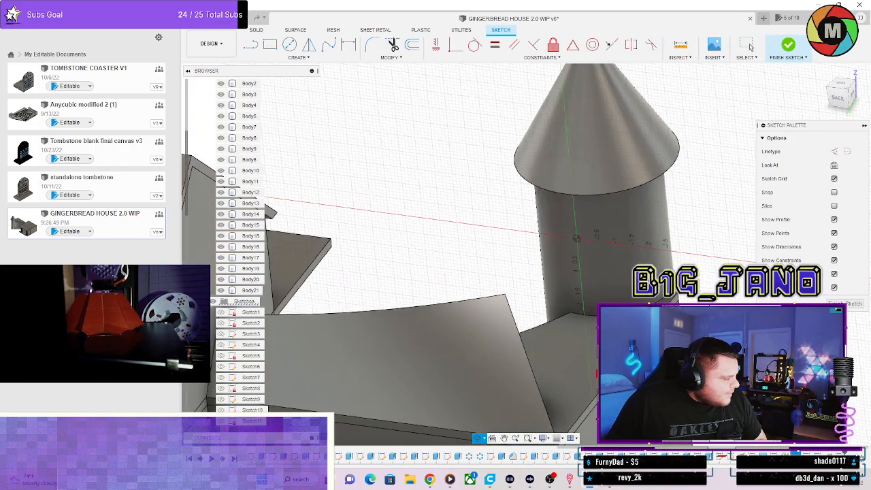
{"action": "left_click", "coordinate": [249, 51]}
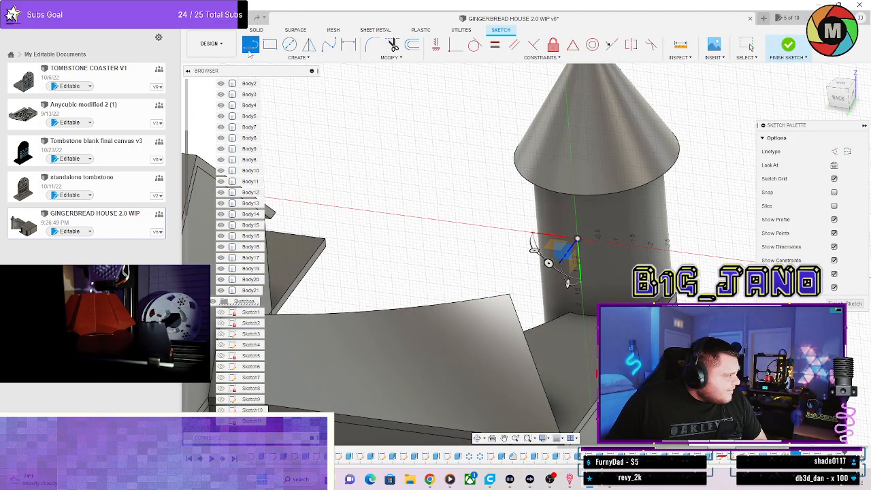
{"action": "left_click", "coordinate": [568, 312]}
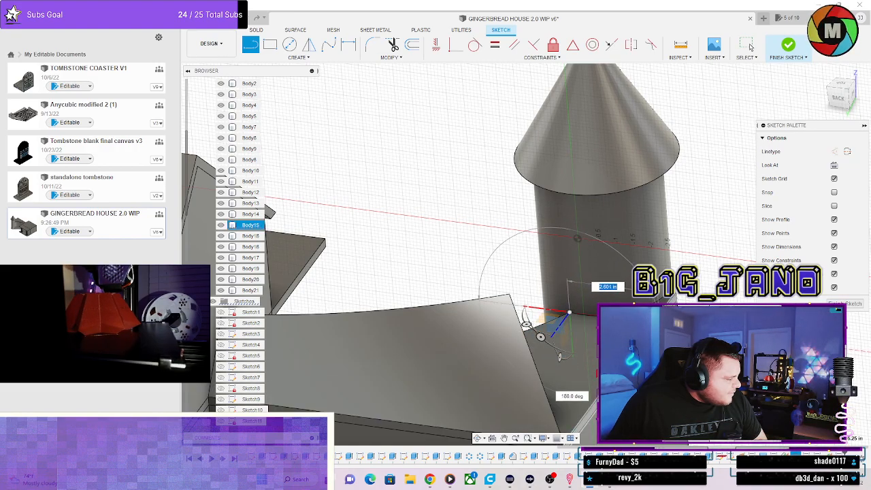
{"action": "key", "text": "Escape"}
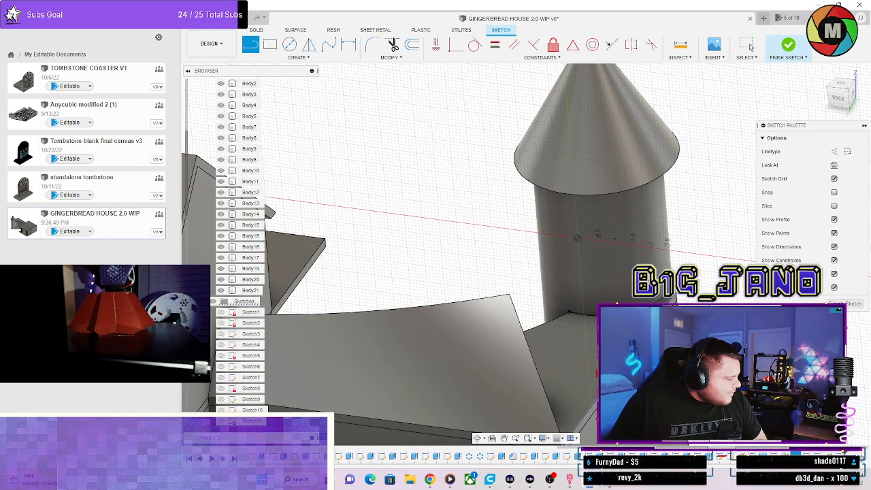
Project the apex of the side wing roof's triangular end into the sketch, keeping the projection link on.
{"action": "middle_click_drag", "start_coordinate": [476, 367], "coordinate": [453, 245], "text": "shift"}
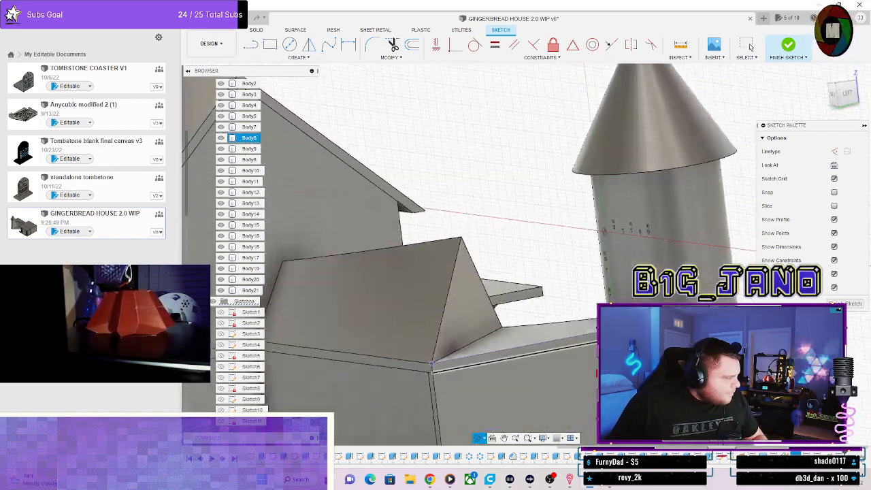
{"action": "key", "text": "p"}
{"action": "left_click", "coordinate": [461, 237]}
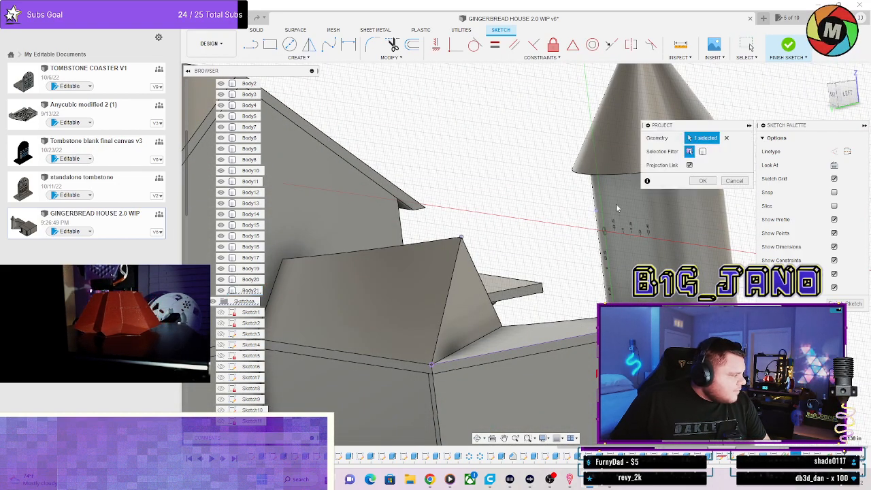
{"action": "left_click", "coordinate": [703, 182]}
Draw a line from the end of the base line up to the projected roof apex and leave the Line tool.
{"action": "middle_click_drag", "start_coordinate": [692, 247], "coordinate": [700, 279], "text": "shift"}
{"action": "middle_click_drag", "start_coordinate": [616, 272], "coordinate": [636, 253], "text": "shift"}
{"action": "left_click", "coordinate": [842, 97]}
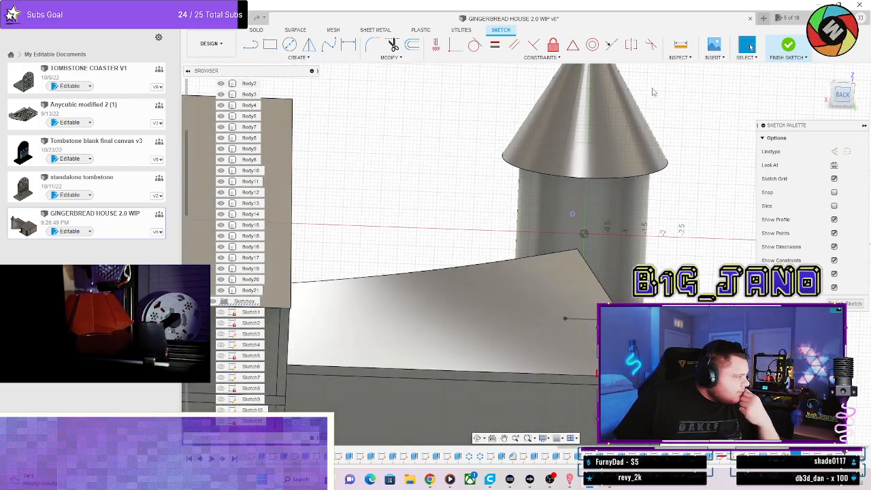
{"action": "left_click", "coordinate": [253, 48]}
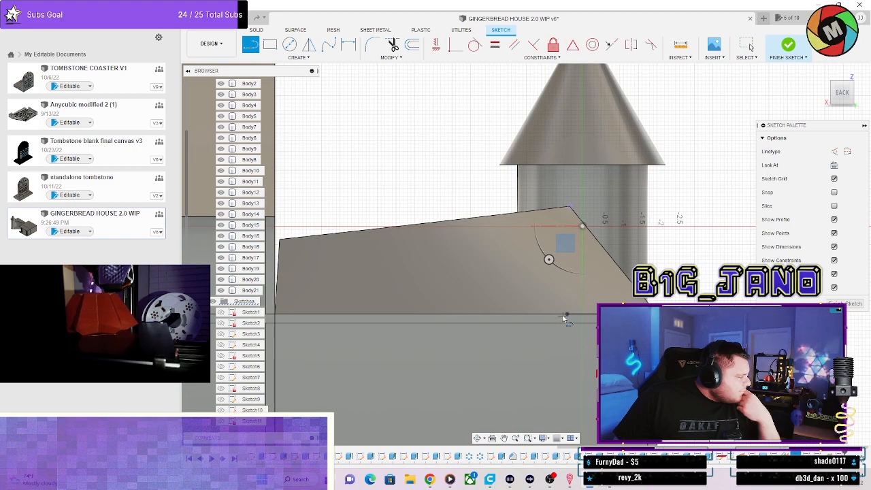
{"action": "middle_click_drag", "start_coordinate": [570, 207], "coordinate": [643, 147], "text": "shift"}
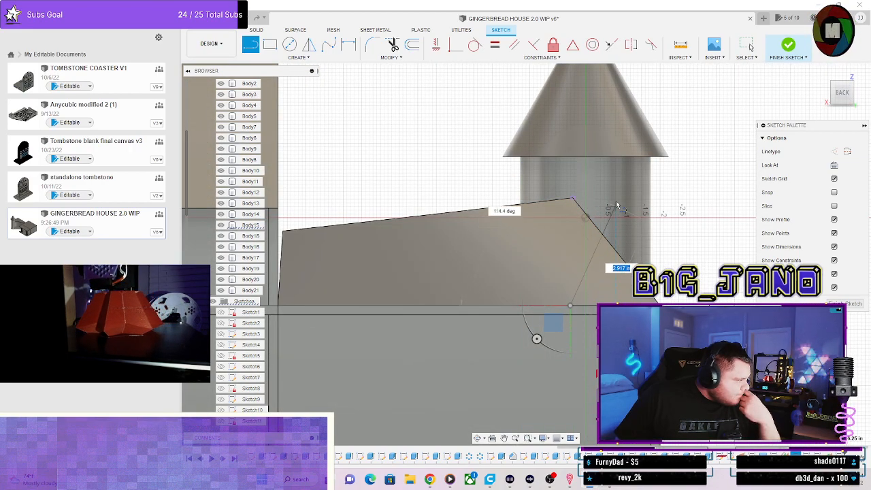
{"action": "scroll", "coordinate": [569, 207], "scroll_direction": "up", "scroll_amount": 3}
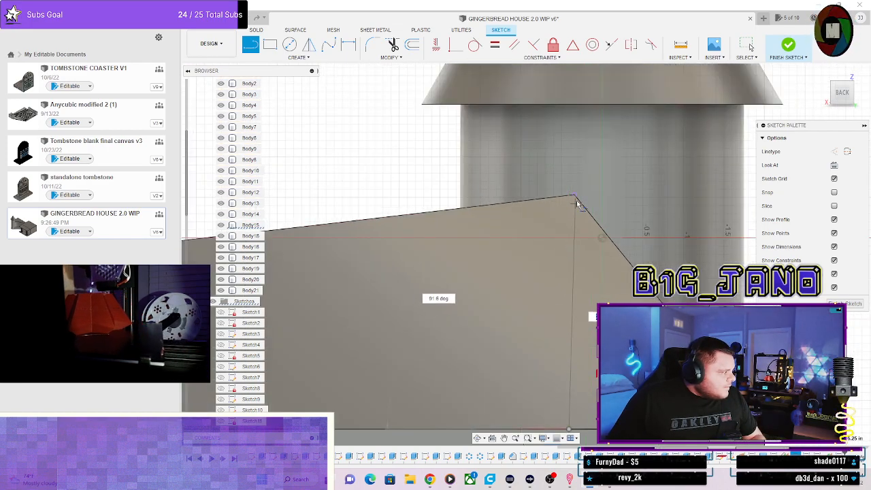
{"action": "left_click", "coordinate": [575, 196]}
{"action": "scroll", "coordinate": [640, 259], "scroll_direction": "down", "scroll_amount": 3}
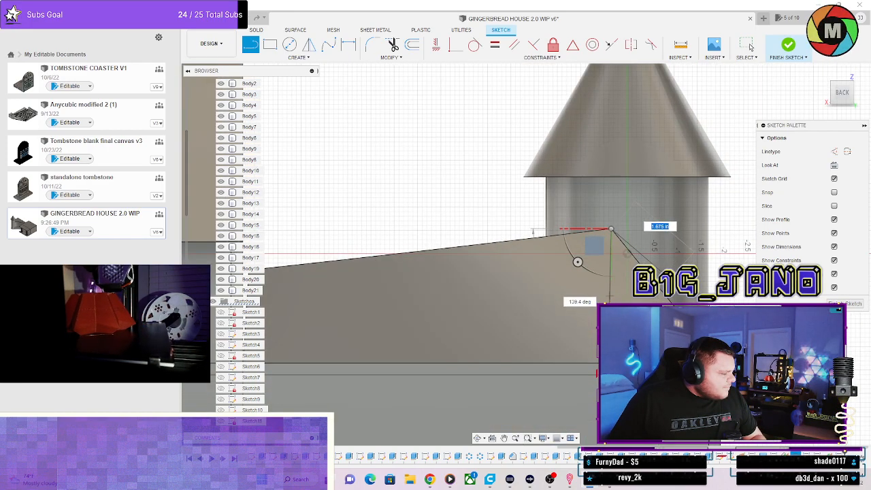
{"action": "mouse_move", "coordinate": [640, 260]}
{"action": "middle_mouse_down", "text": "shift"}
{"action": "mouse_move", "coordinate": [622, 279]}
{"action": "mouse_move", "coordinate": [644, 262]}
{"action": "middle_mouse_up", "text": "shift"}
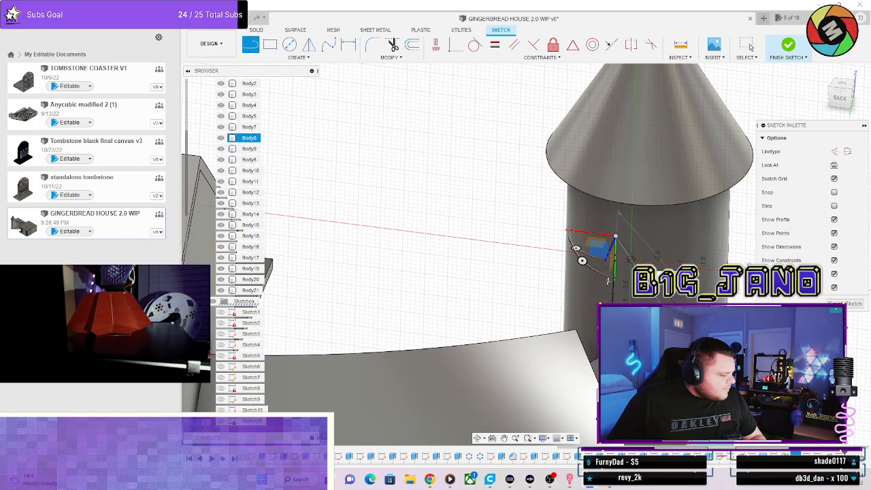
{"action": "key", "text": "Escape"}
Examine how the new upright line sits against the tower and wing roof, from an angle and straight from behind.
{"action": "scroll", "coordinate": [703, 360], "scroll_direction": "down", "scroll_amount": 2}
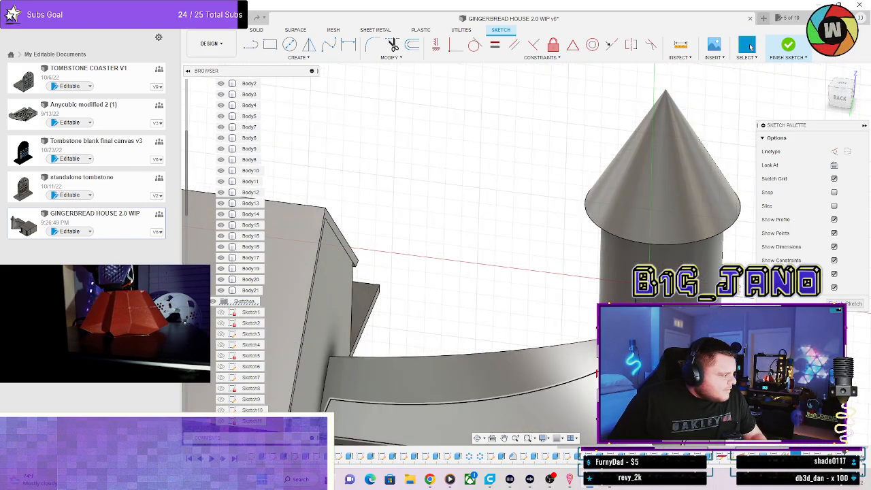
{"action": "scroll", "coordinate": [680, 336], "scroll_direction": "down", "scroll_amount": 1}
{"action": "scroll", "coordinate": [689, 335], "scroll_direction": "up", "scroll_amount": 2}
{"action": "mouse_move", "coordinate": [688, 334]}
{"action": "middle_mouse_down", "text": "shift"}
{"action": "mouse_move", "coordinate": [649, 299]}
{"action": "mouse_move", "coordinate": [682, 328]}
{"action": "mouse_move", "coordinate": [686, 321]}
{"action": "middle_mouse_up", "text": "shift"}
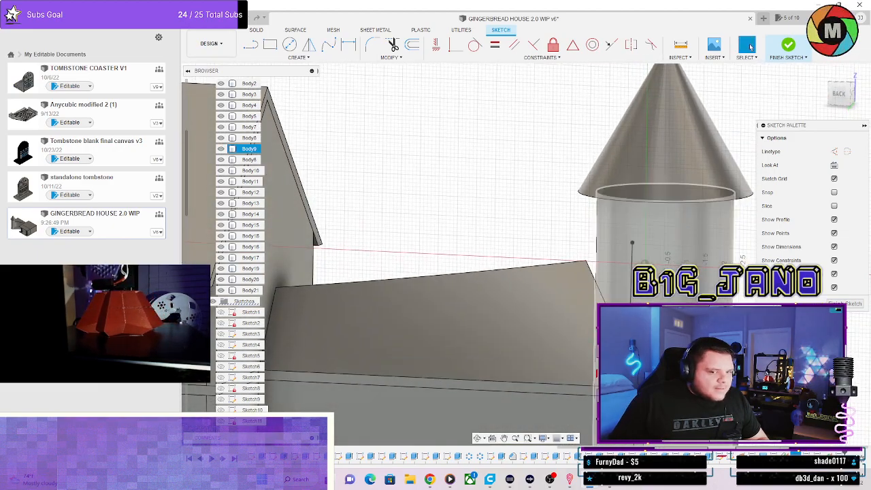
{"action": "left_click", "coordinate": [838, 101]}
{"action": "middle_click_drag", "start_coordinate": [683, 319], "coordinate": [626, 360], "text": "shift"}
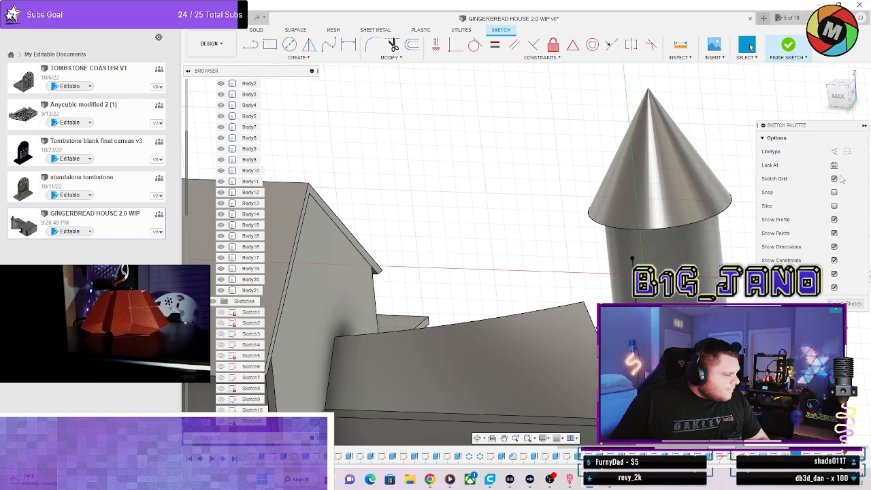
{"action": "left_click", "coordinate": [838, 96]}
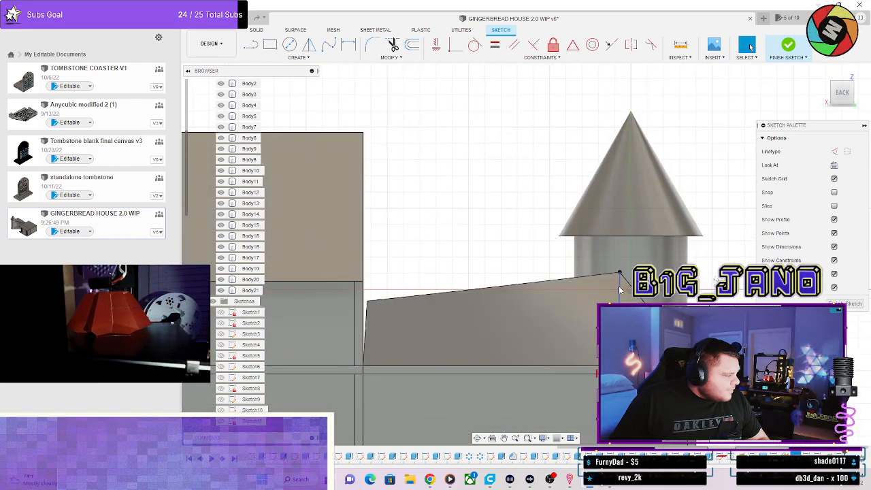
Draw two sloping lines joining the base line's ends to the sketch origin, closing a triangular profile against the tower.
{"action": "middle_click_drag", "start_coordinate": [618, 254], "coordinate": [584, 264], "text": "shift"}
{"action": "left_click", "coordinate": [251, 46]}
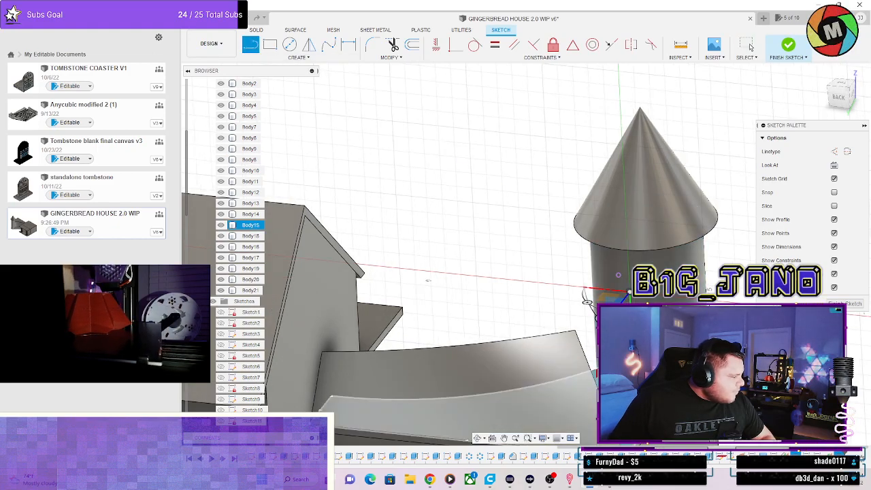
{"action": "left_click", "coordinate": [590, 385]}
{"action": "left_click", "coordinate": [835, 165]}
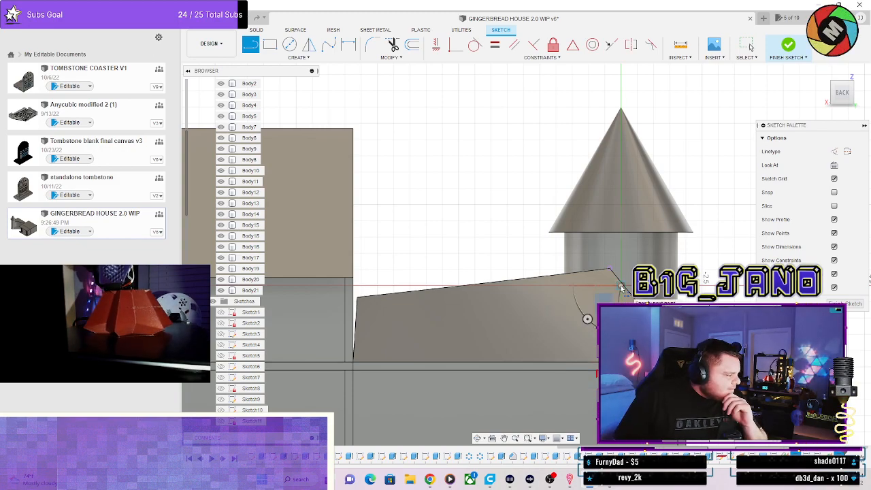
{"action": "middle_click_drag", "start_coordinate": [476, 306], "coordinate": [436, 323], "text": "shift"}
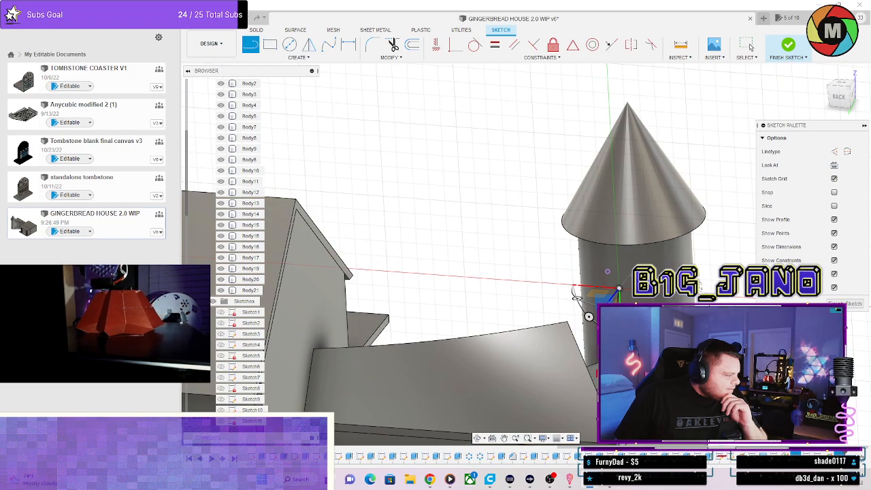
{"action": "scroll", "coordinate": [748, 330], "scroll_direction": "down", "scroll_amount": 3}
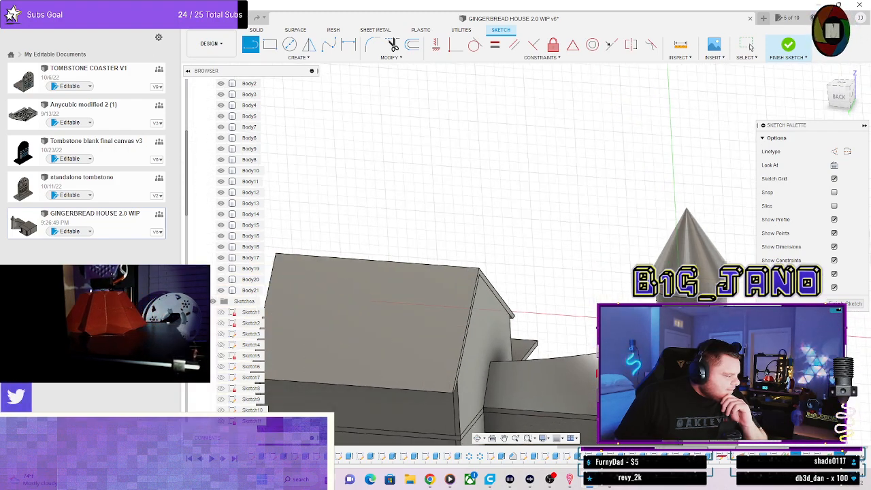
{"action": "scroll", "coordinate": [748, 360], "scroll_direction": "up", "scroll_amount": 5}
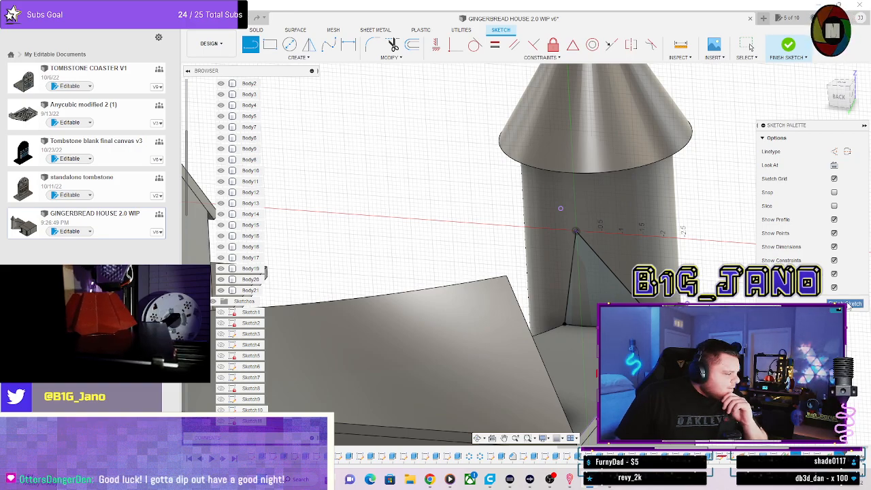
Finish the triangular tower sketch and view the house squarely from its left side.
{"action": "left_click", "coordinate": [846, 306]}
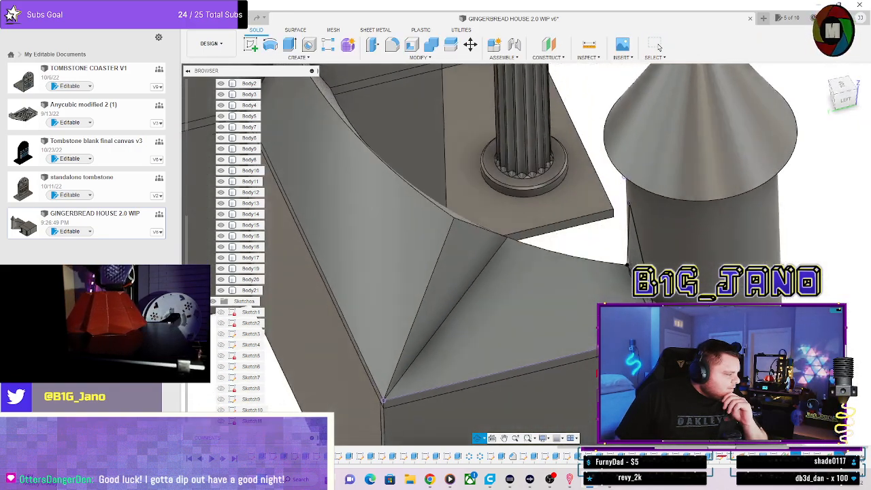
{"action": "middle_click_drag", "start_coordinate": [503, 251], "coordinate": [517, 190], "text": "shift"}
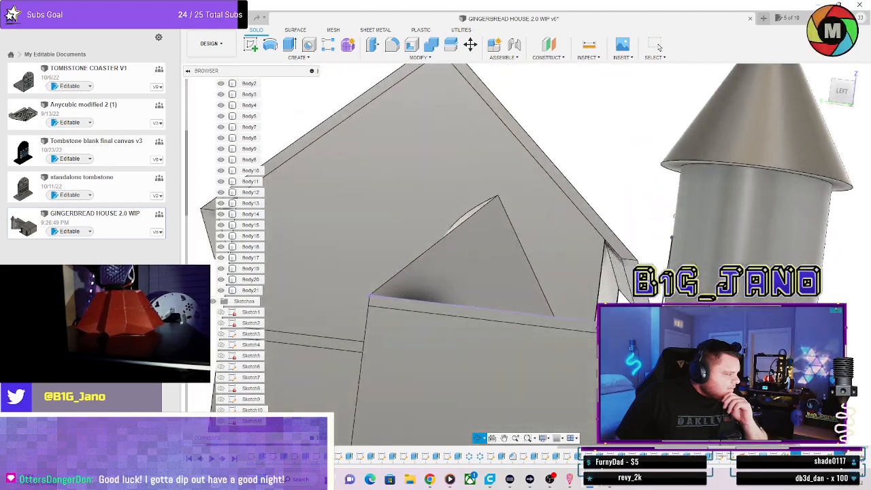
{"action": "middle_click_drag", "start_coordinate": [640, 190], "coordinate": [703, 247], "text": "shift"}
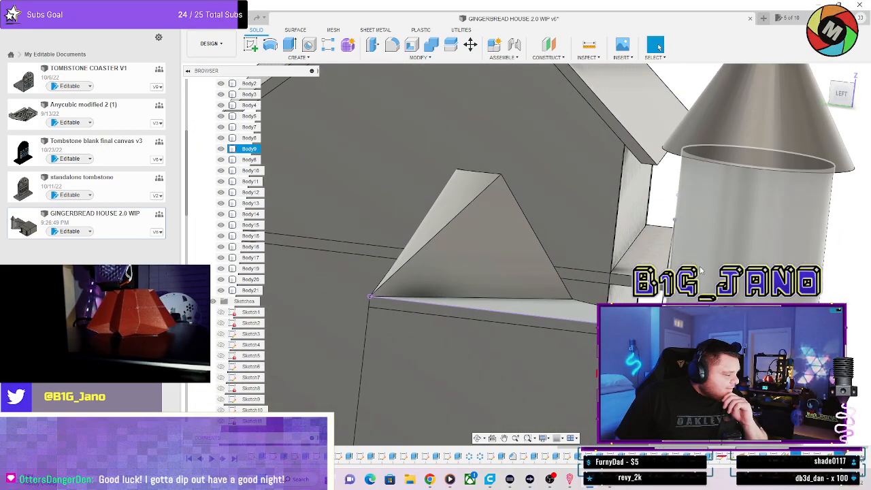
{"action": "middle_click_drag", "start_coordinate": [703, 288], "coordinate": [681, 197], "text": "shift"}
{"action": "left_click", "coordinate": [658, 46]}
{"action": "left_click", "coordinate": [843, 98]}
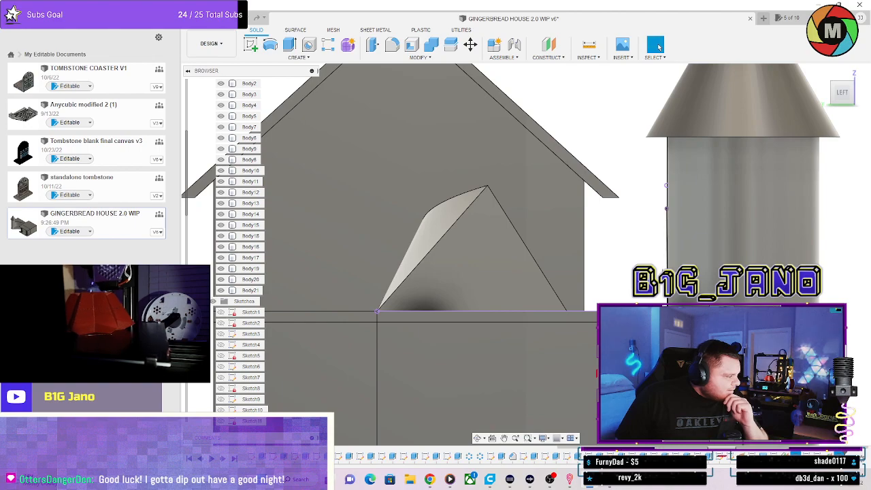
Try a loft from the wing roof's triangular end face to the triangular sketch profile on the tower.
{"action": "left_click", "coordinate": [297, 57]}
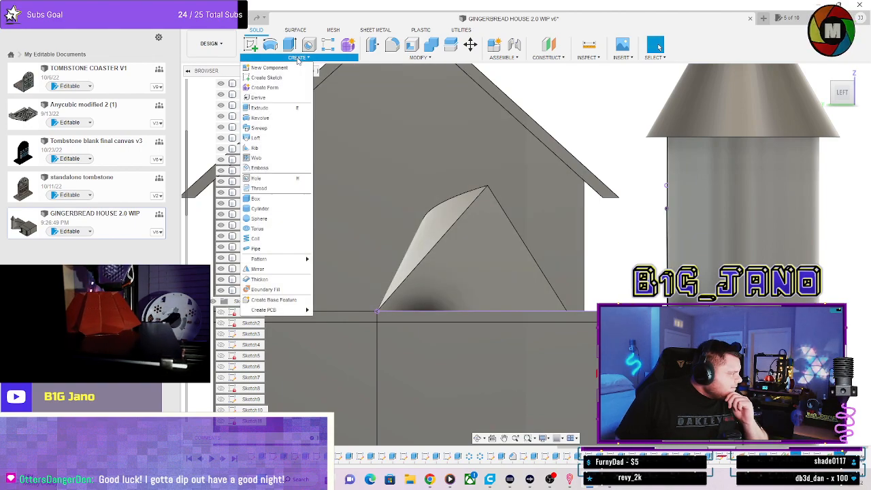
{"action": "left_click", "coordinate": [259, 128]}
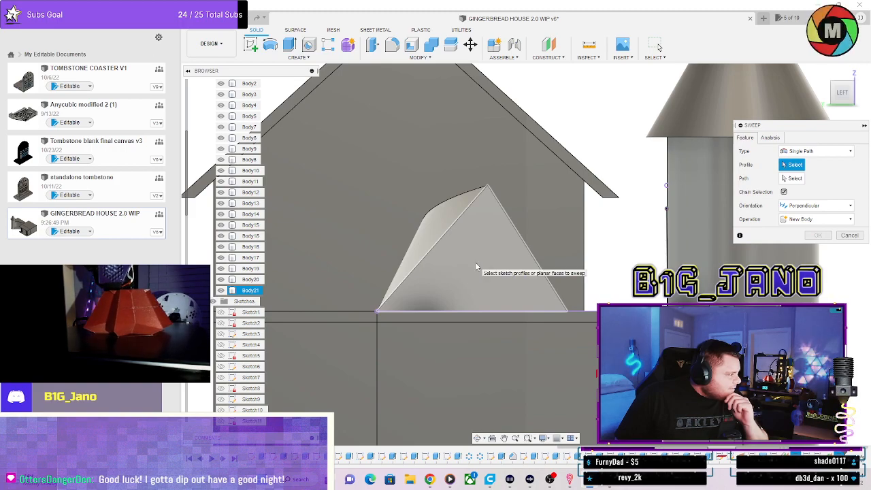
{"action": "left_click", "coordinate": [297, 58]}
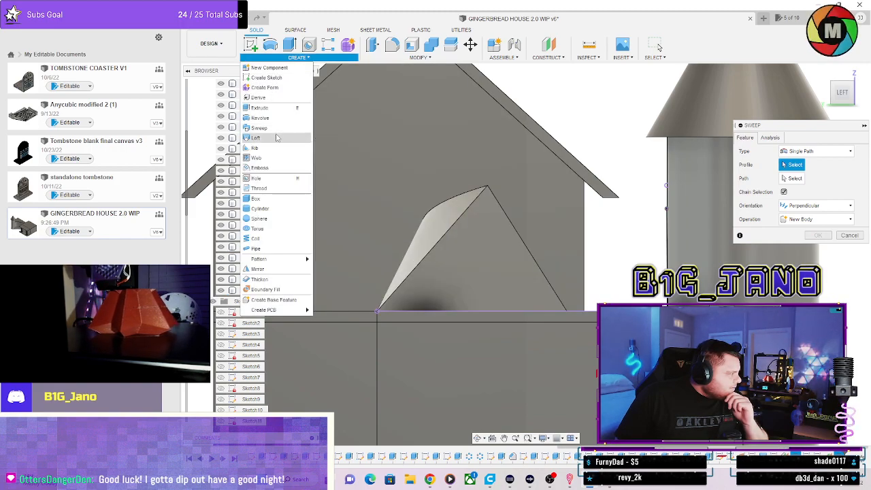
{"action": "left_click", "coordinate": [277, 138]}
{"action": "left_click", "coordinate": [502, 275]}
{"action": "middle_click_drag", "start_coordinate": [502, 275], "coordinate": [476, 252], "text": "shift"}
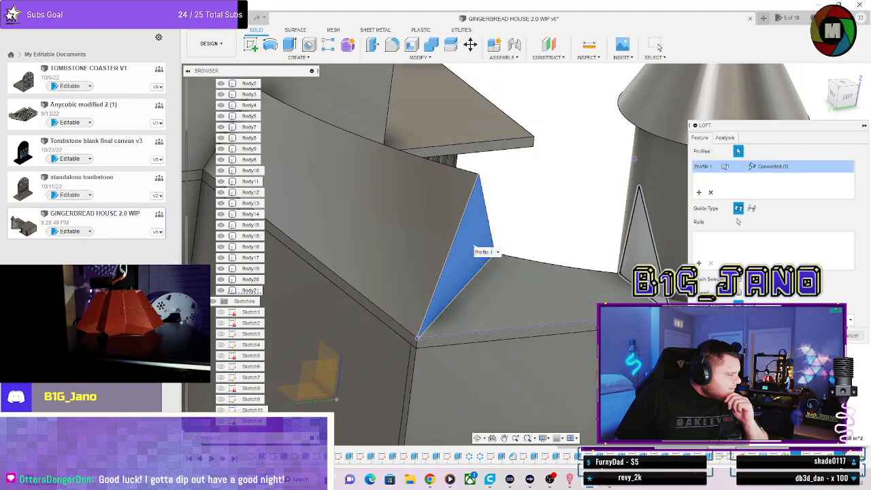
{"action": "left_click", "coordinate": [642, 231]}
{"action": "middle_click_drag", "start_coordinate": [643, 231], "coordinate": [473, 261], "text": "shift"}
{"action": "middle_click_drag", "start_coordinate": [523, 274], "coordinate": [476, 277], "text": "shift"}
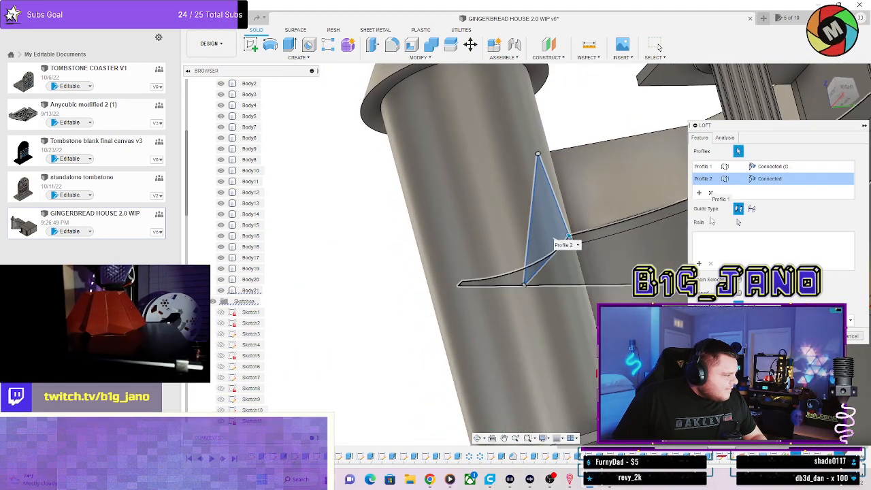
Try the curved wing outline as a loft rail, then remove that rail.
{"action": "scroll", "coordinate": [624, 242], "scroll_direction": "up", "scroll_amount": 3}
{"action": "middle_click_drag", "start_coordinate": [639, 227], "coordinate": [641, 175], "text": "shift"}
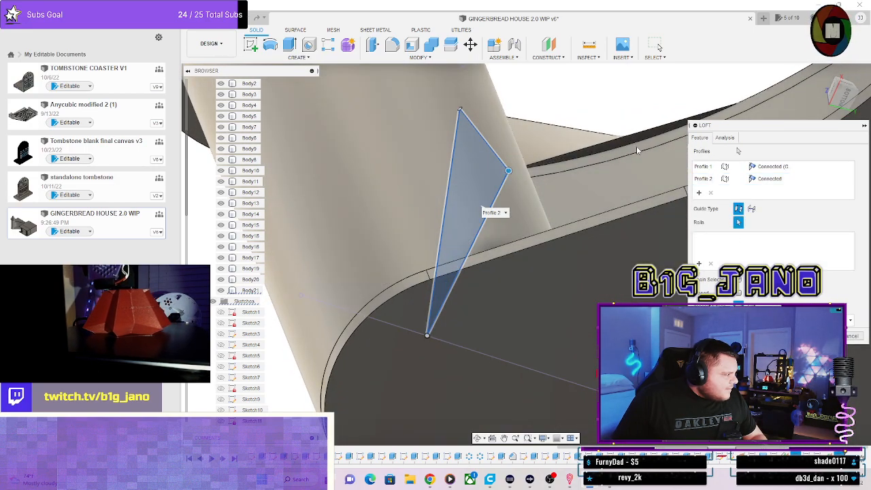
{"action": "left_click", "coordinate": [629, 147]}
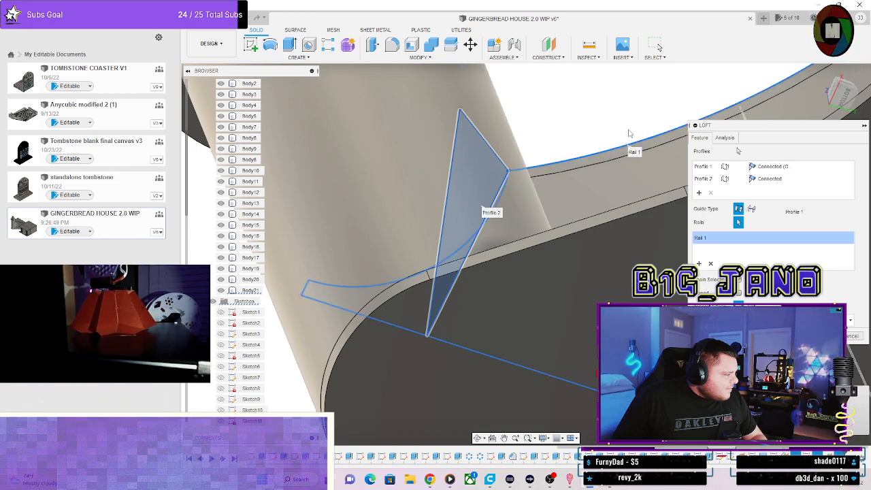
{"action": "middle_click_drag", "start_coordinate": [629, 140], "coordinate": [632, 178], "text": "shift"}
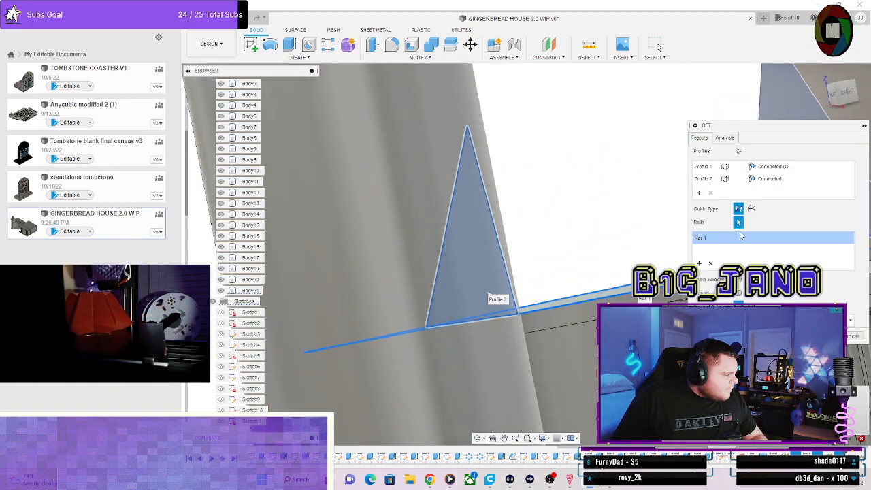
{"action": "left_click", "coordinate": [710, 264]}
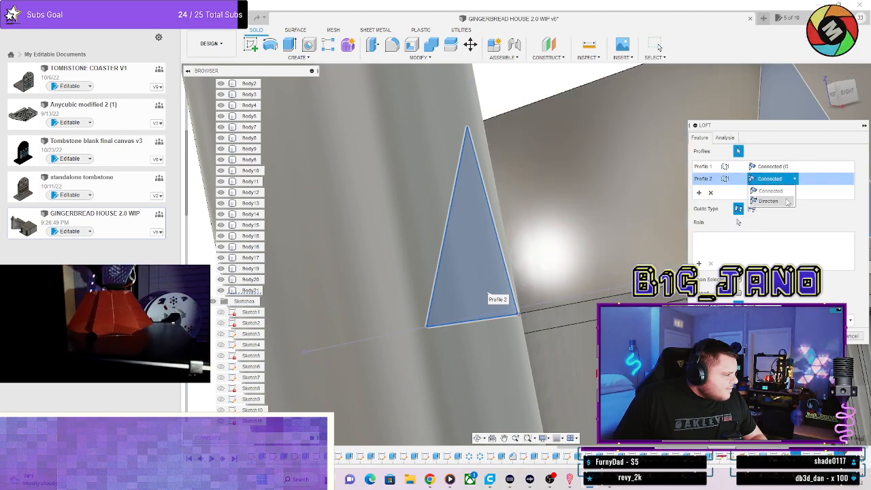
Try the Direction condition on the loft's tower profile, then set it back to Connected.
{"action": "left_click", "coordinate": [769, 201]}
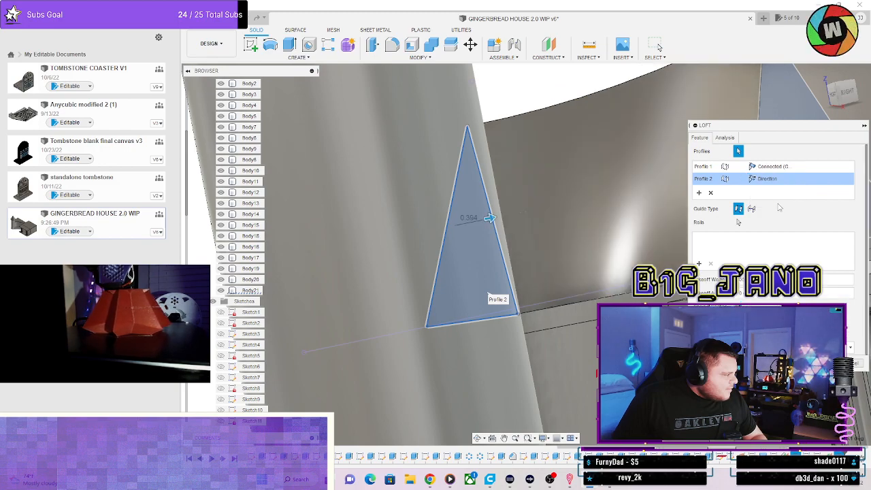
{"action": "middle_click_drag", "start_coordinate": [667, 251], "coordinate": [404, 136], "text": "shift"}
{"action": "left_click", "coordinate": [779, 192]}
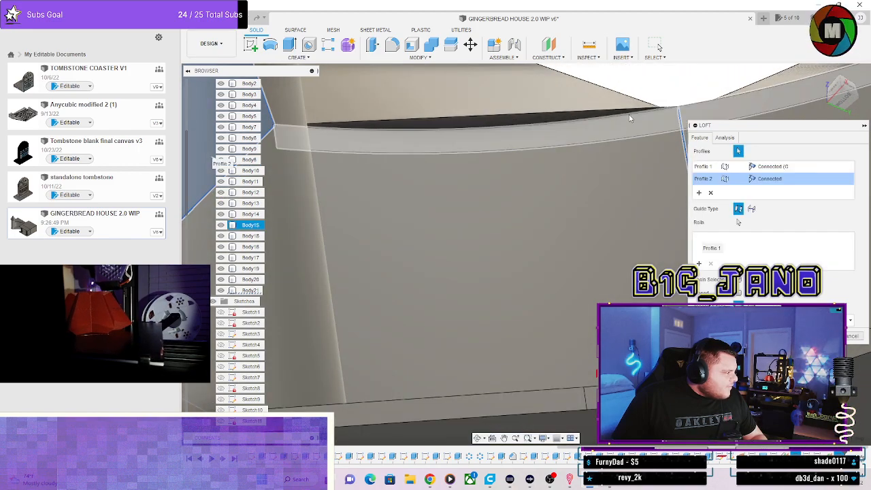
Examine the loft preview along the curved wall edge between the wing roof and the tower.
{"action": "middle_click_drag", "start_coordinate": [678, 109], "coordinate": [672, 141], "text": "shift"}
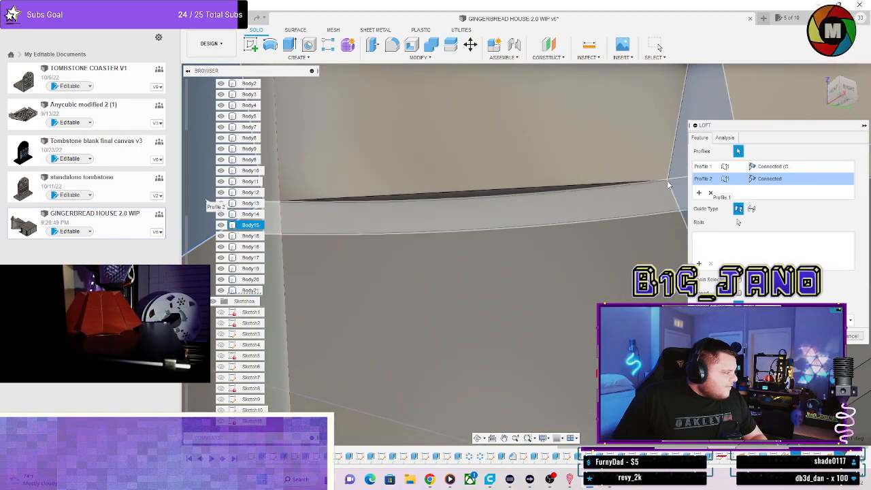
{"action": "left_click", "coordinate": [287, 206]}
{"action": "middle_click_drag", "start_coordinate": [287, 207], "coordinate": [299, 163], "text": "shift"}
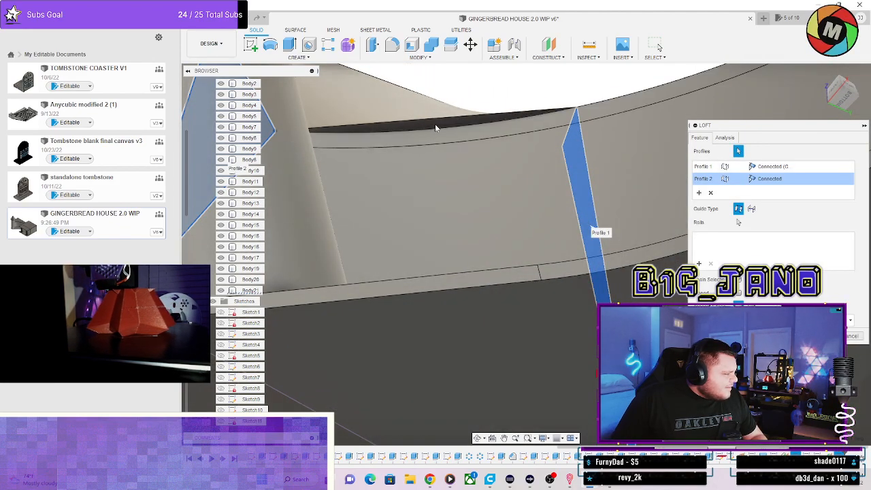
{"action": "middle_click_drag", "start_coordinate": [435, 124], "coordinate": [478, 153], "text": "shift"}
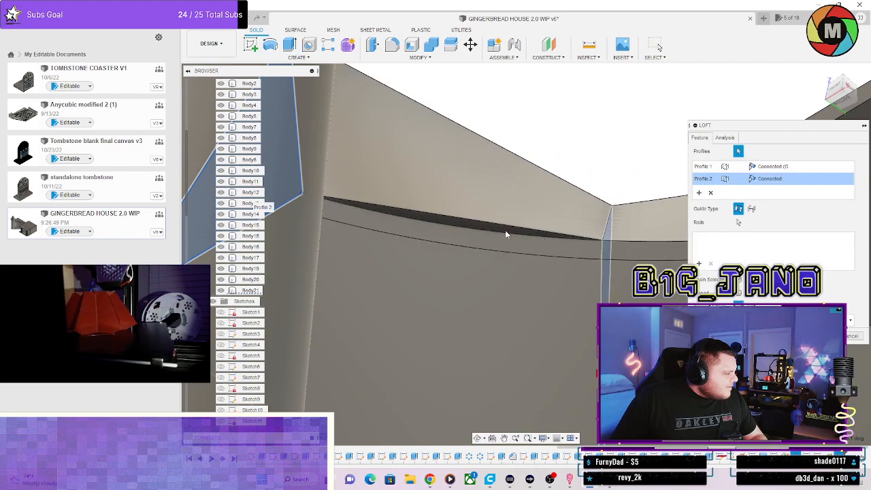
{"action": "mouse_move", "coordinate": [505, 234]}
{"action": "middle_mouse_down", "text": "shift"}
{"action": "mouse_move", "coordinate": [497, 204]}
{"action": "mouse_move", "coordinate": [494, 229]}
{"action": "middle_mouse_up", "text": "shift"}
{"action": "middle_click_drag", "start_coordinate": [523, 272], "coordinate": [646, 321], "text": "shift"}
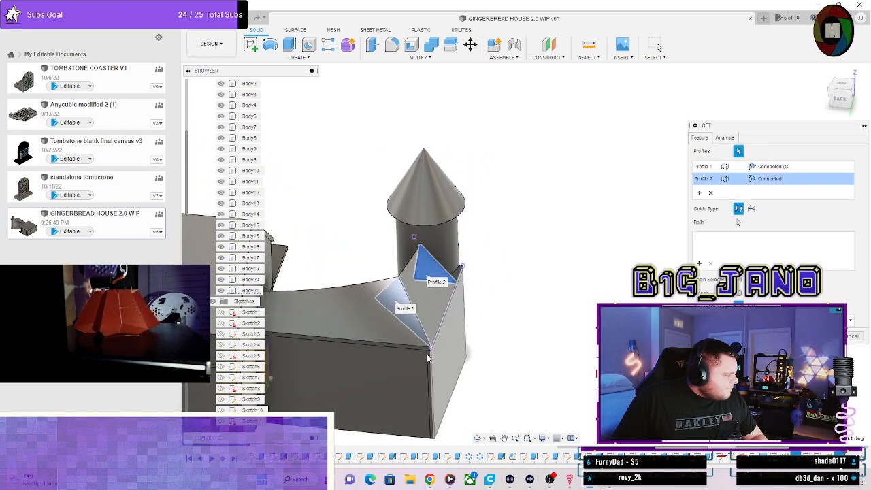
Compare the two loft profiles' apexes and sloping edges from straight behind the house.
{"action": "scroll", "coordinate": [403, 334], "scroll_direction": "up", "scroll_amount": 5}
{"action": "middle_click_drag", "start_coordinate": [411, 340], "coordinate": [412, 300], "text": "shift"}
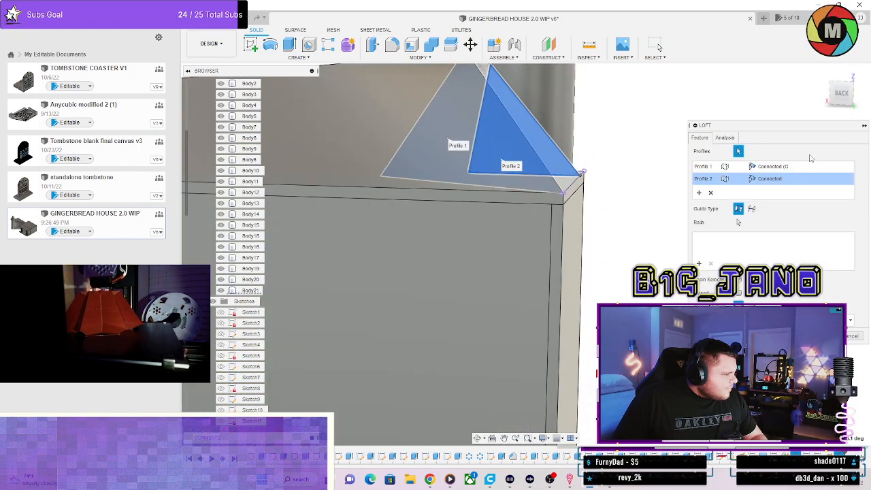
{"action": "left_click", "coordinate": [838, 96]}
{"action": "scroll", "coordinate": [547, 315], "scroll_direction": "down", "scroll_amount": 3}
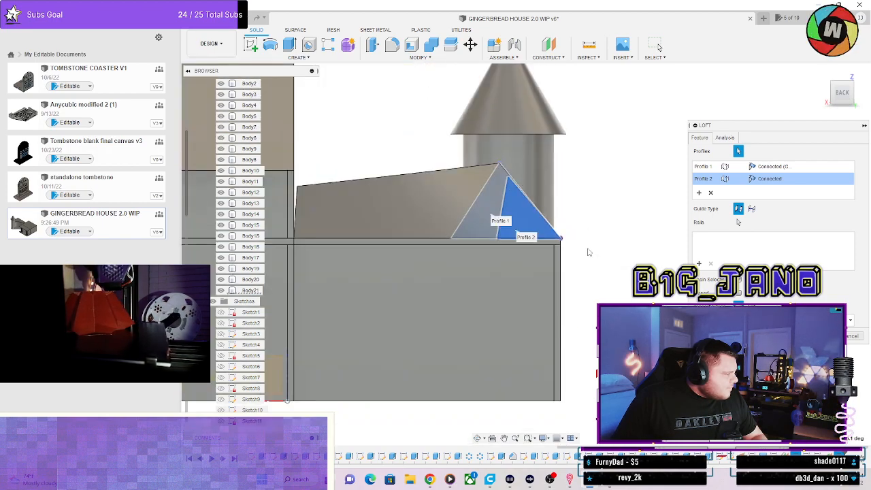
{"action": "scroll", "coordinate": [510, 158], "scroll_direction": "up", "scroll_amount": 5}
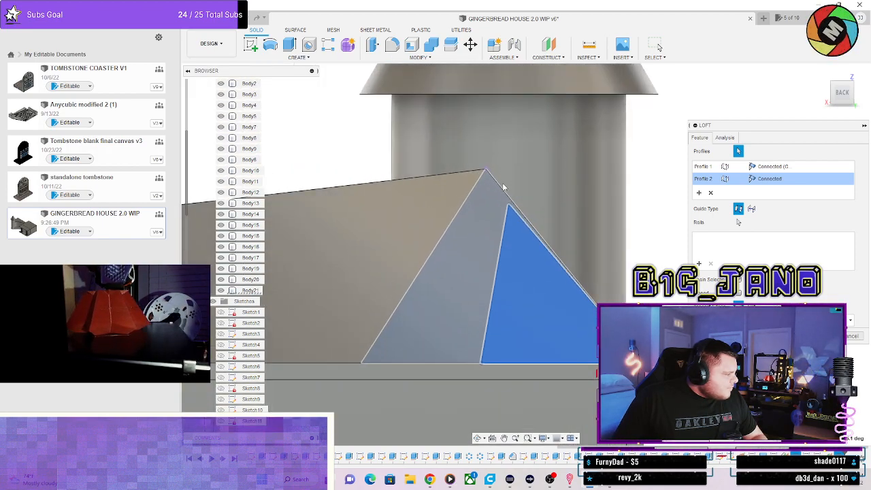
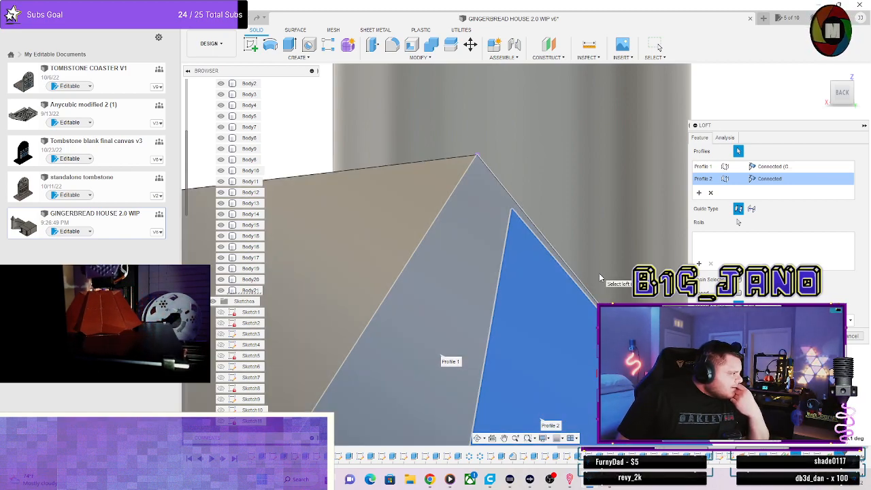
{"action": "scroll", "coordinate": [591, 276], "scroll_direction": "down", "scroll_amount": 3}
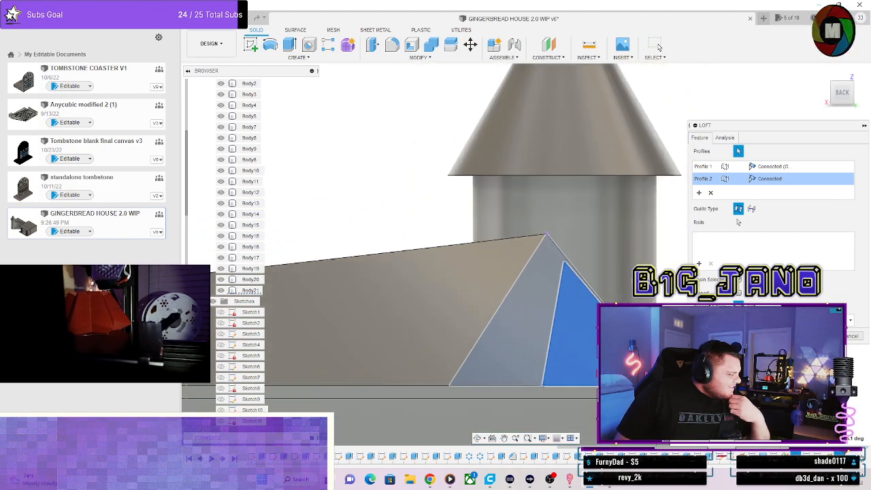
{"action": "scroll", "coordinate": [663, 405], "scroll_direction": "up", "scroll_amount": 2}
{"action": "scroll", "coordinate": [680, 419], "scroll_direction": "up", "scroll_amount": 2}
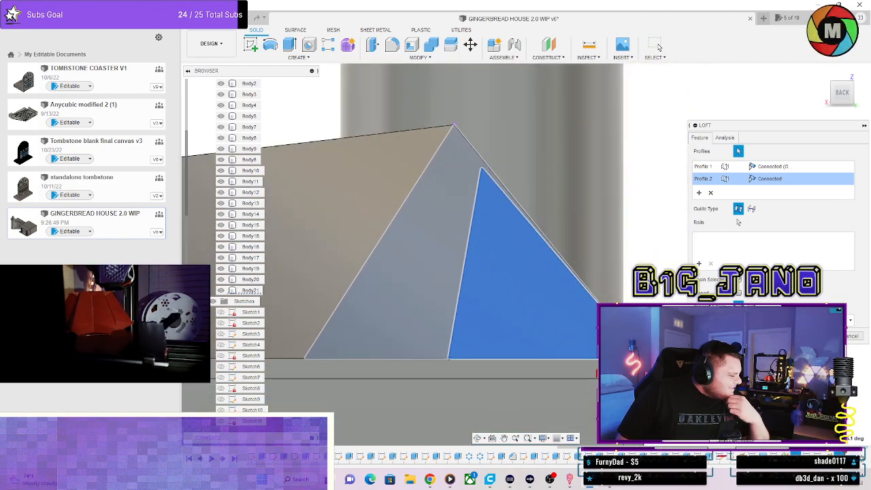
{"action": "scroll", "coordinate": [713, 428], "scroll_direction": "down", "scroll_amount": 3}
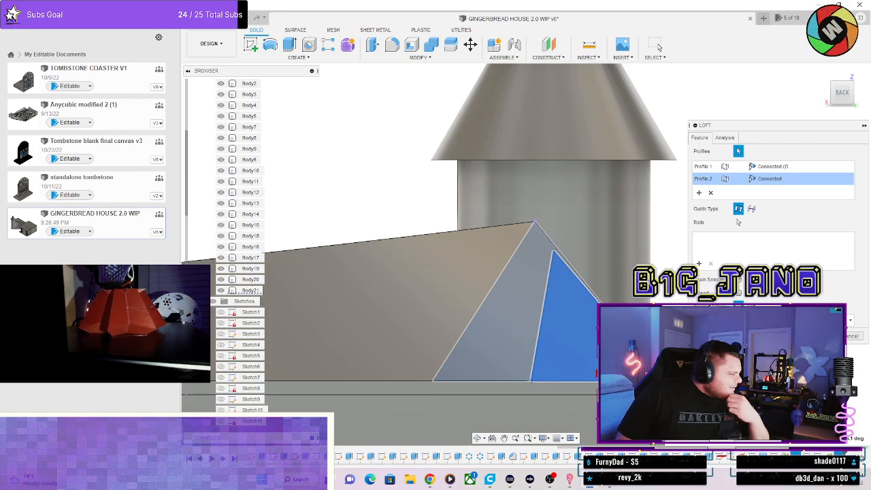
Inspect where the tower profile meets the curved ledge around the tower, then cancel the loft.
{"action": "middle_click_drag", "start_coordinate": [737, 222], "coordinate": [532, 255], "text": "shift"}
{"action": "middle_click_drag", "start_coordinate": [738, 222], "coordinate": [454, 231], "text": "shift"}
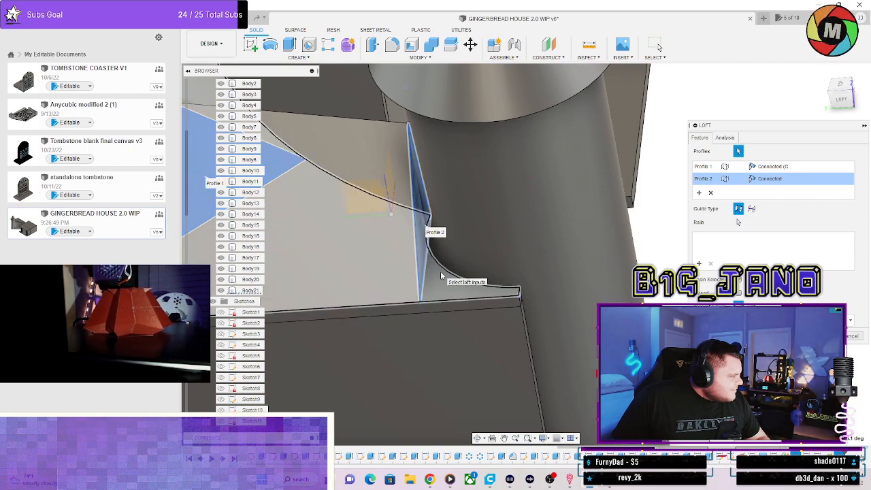
{"action": "middle_click_drag", "start_coordinate": [443, 279], "coordinate": [416, 240], "text": "shift"}
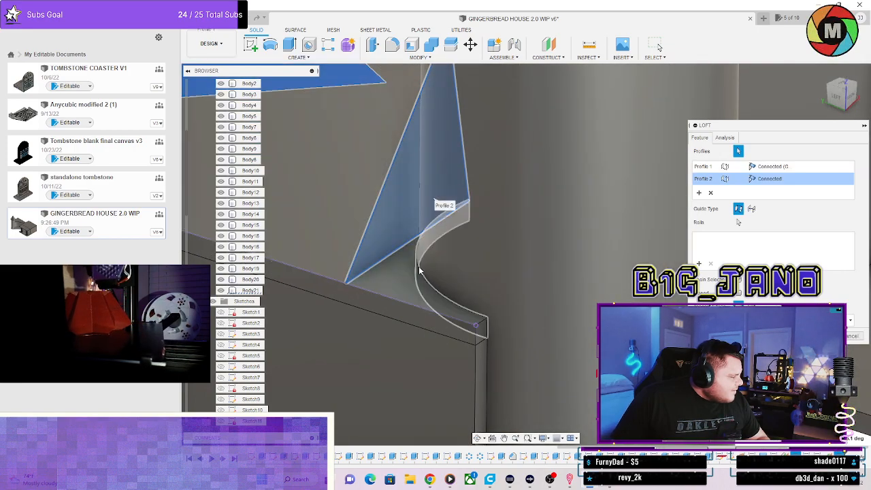
{"action": "mouse_move", "coordinate": [471, 321]}
{"action": "middle_mouse_down", "text": "shift"}
{"action": "mouse_move", "coordinate": [437, 306]}
{"action": "mouse_move", "coordinate": [471, 313]}
{"action": "mouse_move", "coordinate": [462, 307]}
{"action": "middle_mouse_up", "text": "shift"}
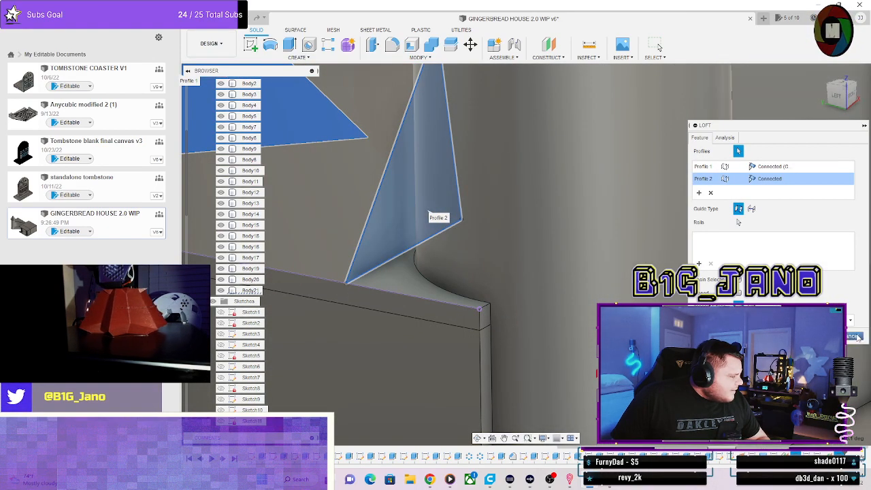
{"action": "left_click", "coordinate": [824, 336]}
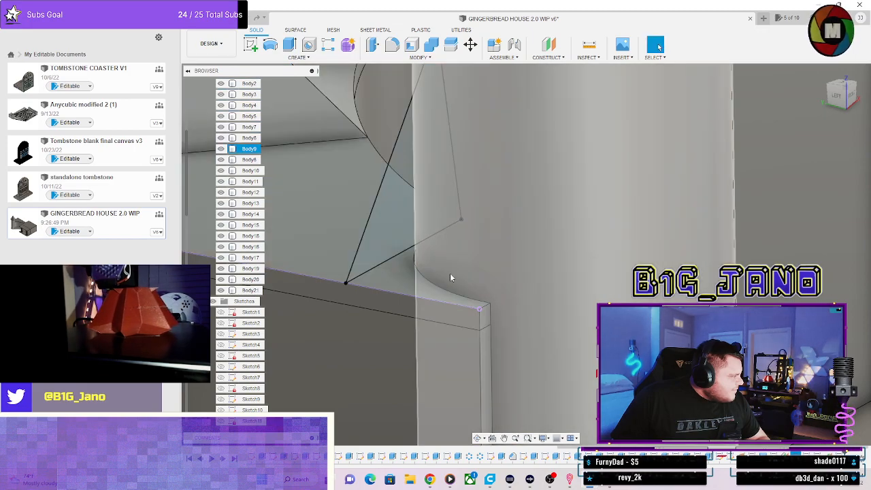
Set up a new loft between the triangular profile beside the round tower and the side wing roof's end face.
{"action": "middle_click_drag", "start_coordinate": [450, 273], "coordinate": [394, 233], "text": "shift"}
{"action": "scroll", "coordinate": [394, 233], "scroll_direction": "down", "scroll_amount": 3}
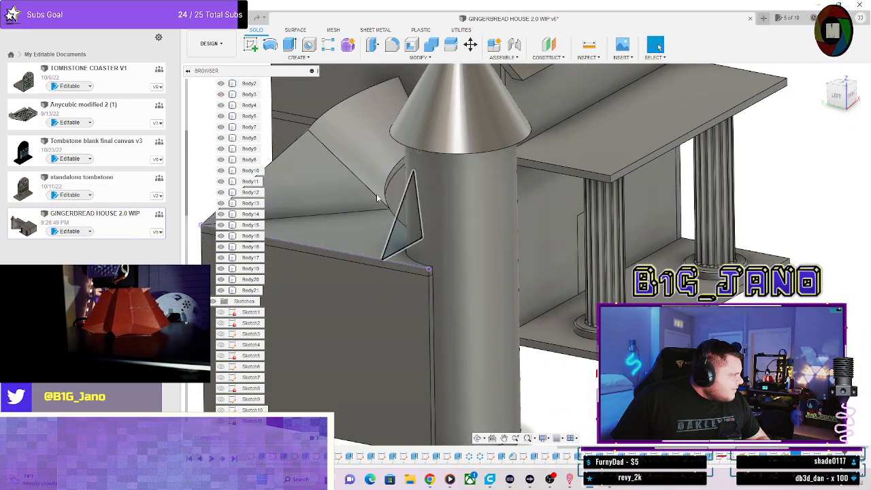
{"action": "left_click", "coordinate": [297, 57]}
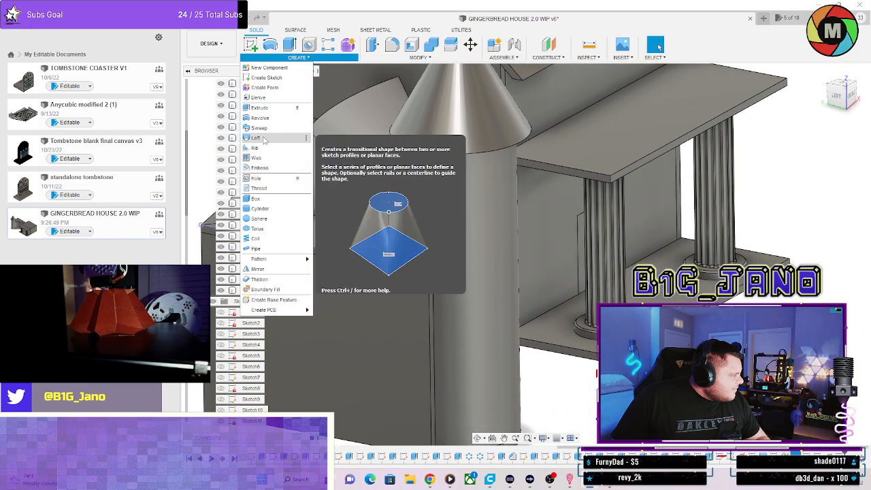
{"action": "left_click", "coordinate": [255, 138]}
{"action": "left_click", "coordinate": [332, 192]}
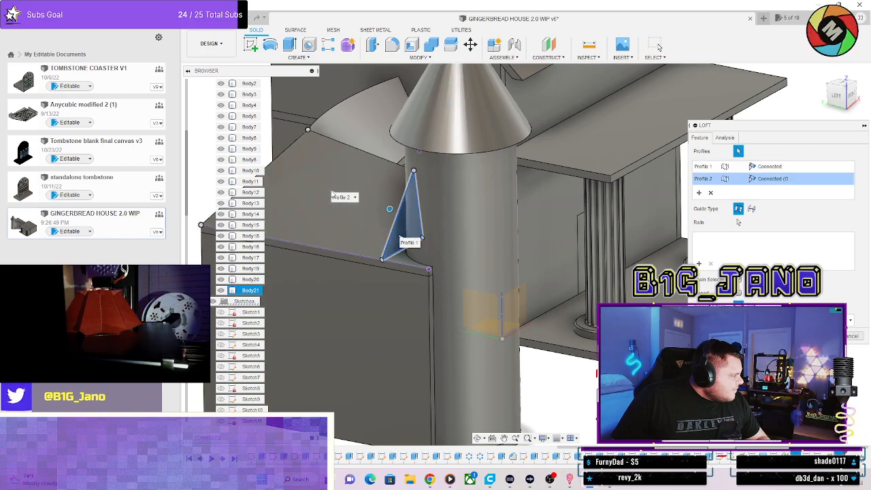
Try the curved wall's upper edge as a loft rail, then complete the loft without a rail.
{"action": "middle_click_drag", "start_coordinate": [385, 208], "coordinate": [243, 216], "text": "shift"}
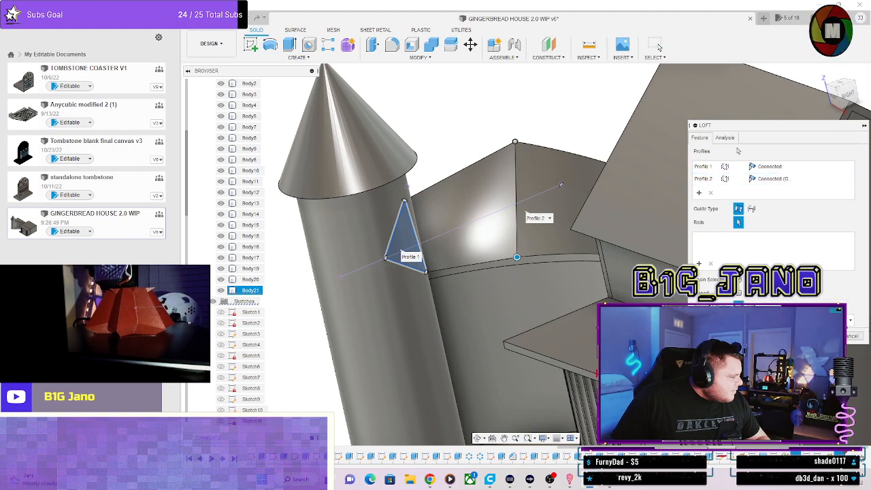
{"action": "scroll", "coordinate": [453, 286], "scroll_direction": "up", "scroll_amount": 3}
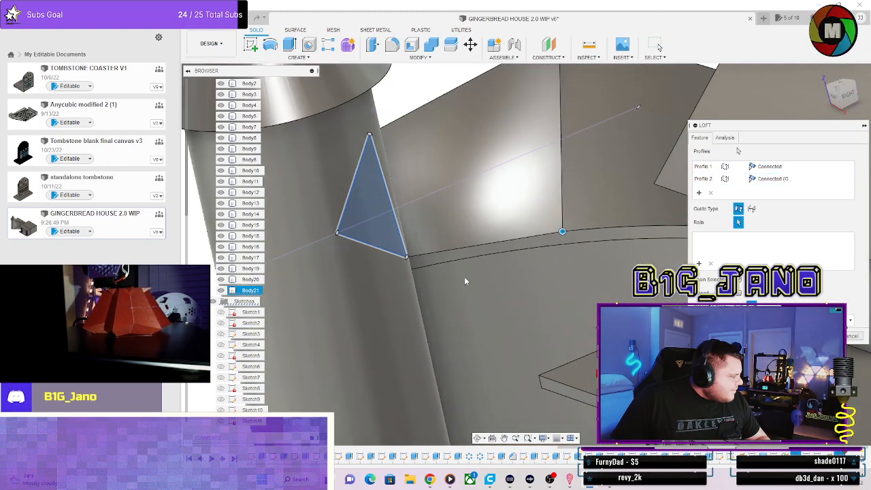
{"action": "middle_click_drag", "start_coordinate": [464, 278], "coordinate": [466, 204], "text": "shift"}
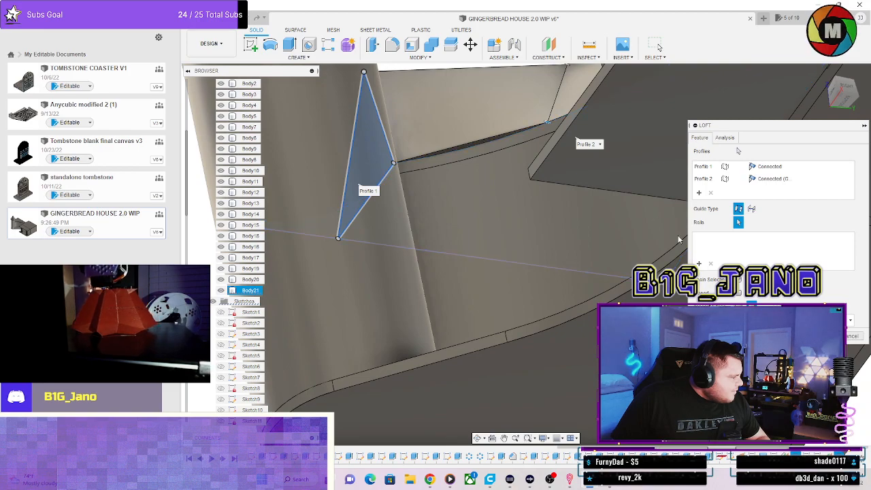
{"action": "left_click", "coordinate": [493, 145]}
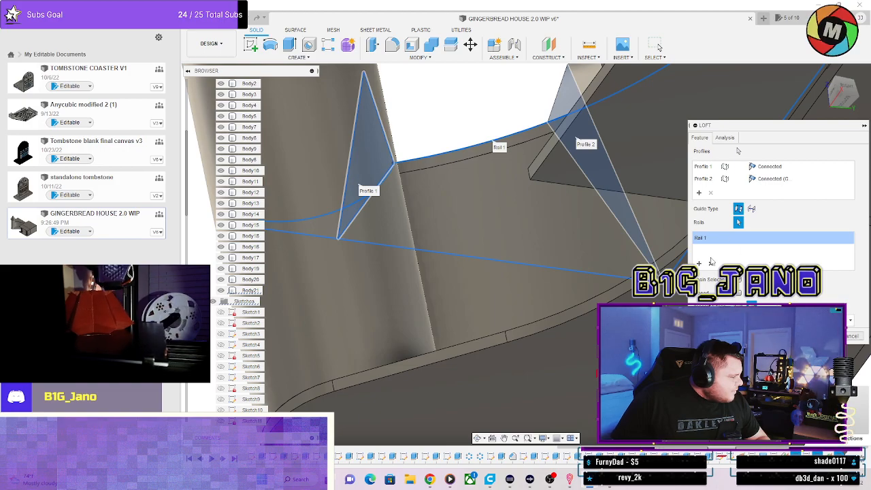
{"action": "key", "text": "Escape"}
{"action": "scroll", "coordinate": [525, 210], "scroll_direction": "down", "scroll_amount": 3}
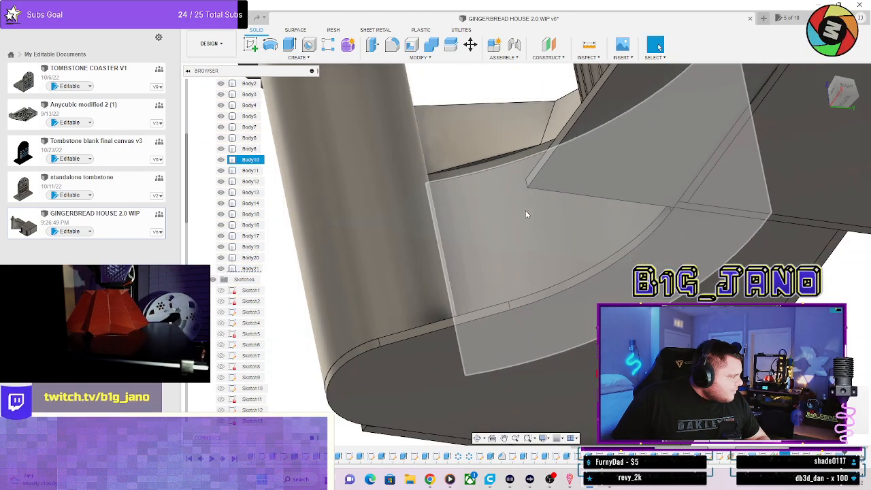
Try offsetting the lofted roof section's triangular end face by 1.70 in and by 1.30 in.
{"action": "middle_click_drag", "start_coordinate": [525, 210], "coordinate": [421, 222], "text": "shift"}
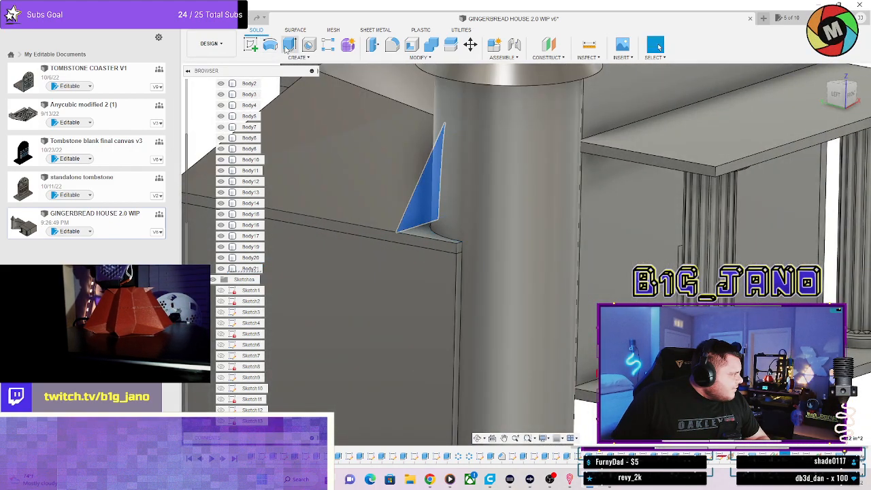
{"action": "left_click", "coordinate": [371, 47]}
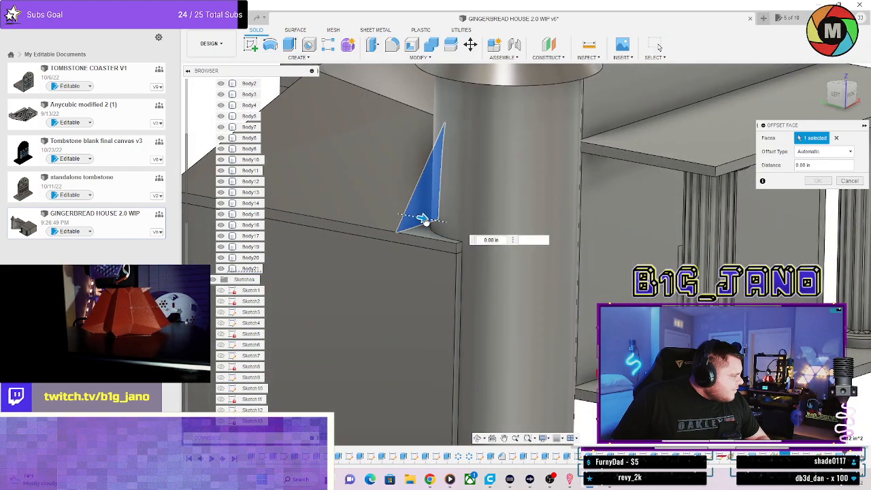
{"action": "left_click_drag", "start_coordinate": [423, 219], "coordinate": [436, 235]}
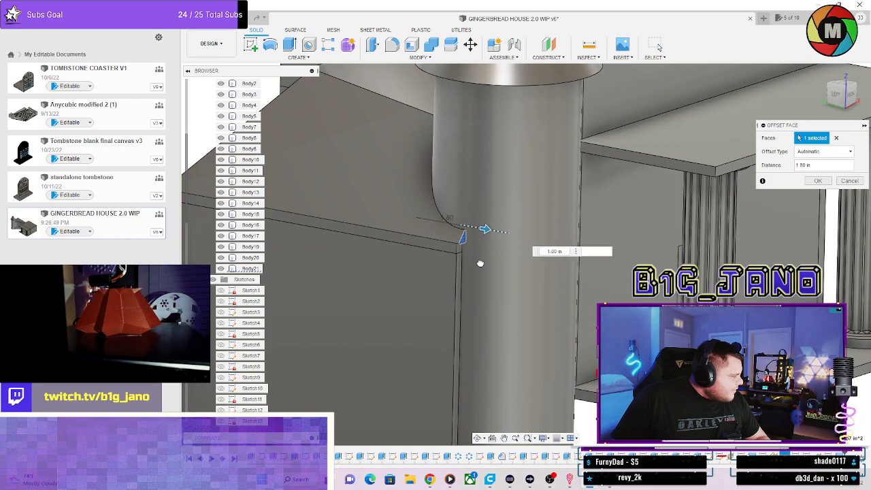
{"action": "scroll", "coordinate": [477, 261], "scroll_direction": "up", "scroll_amount": 5}
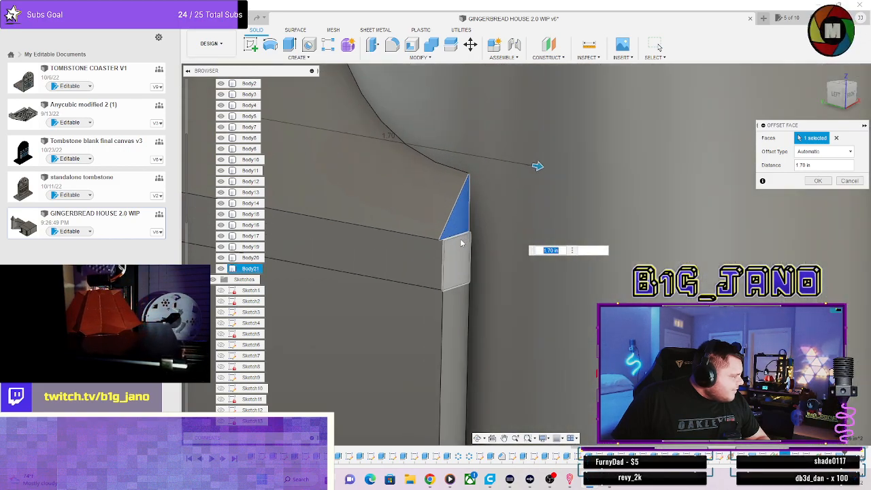
{"action": "middle_click_drag", "start_coordinate": [477, 261], "coordinate": [717, 183], "text": "shift"}
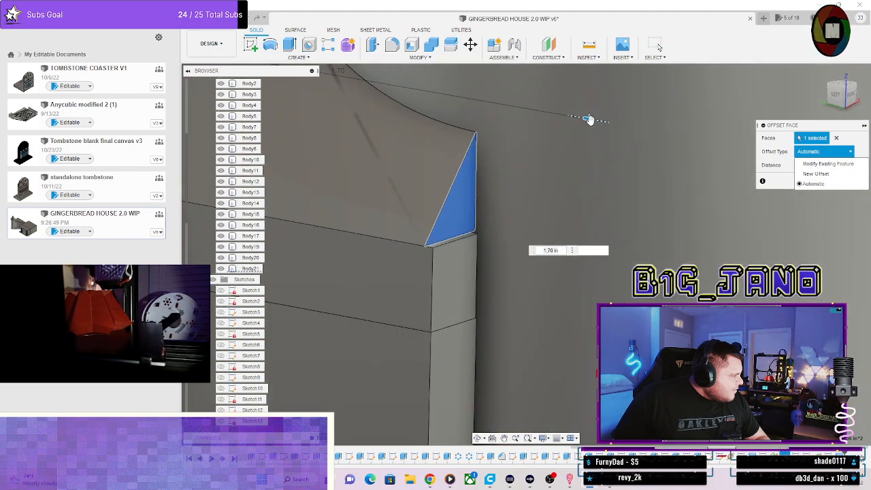
{"action": "left_click_drag", "start_coordinate": [589, 119], "coordinate": [457, 102]}
{"action": "scroll", "coordinate": [402, 222], "scroll_direction": "down", "scroll_amount": 5}
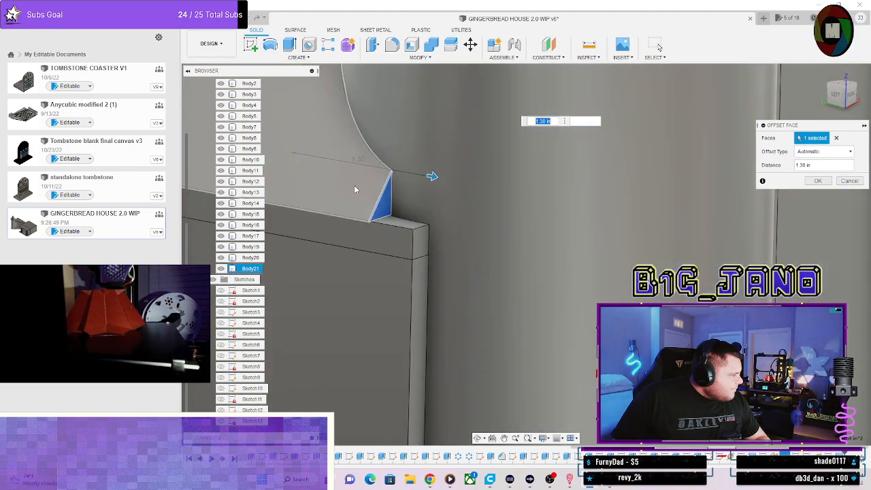
{"action": "key", "text": "Return"}
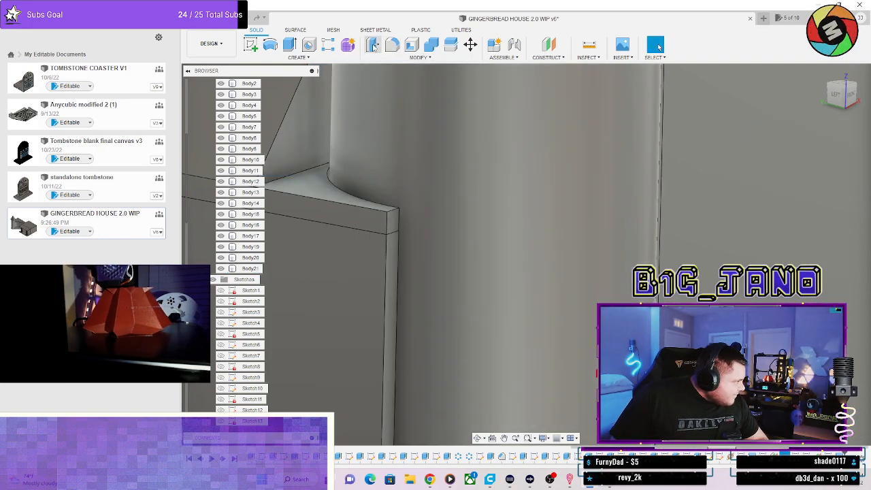
Offset the roof section's triangular end face outward by 1.727 in, measuring along the ledge edge for a starting distance.
{"action": "left_click", "coordinate": [372, 45]}
{"action": "left_click", "coordinate": [293, 137]}
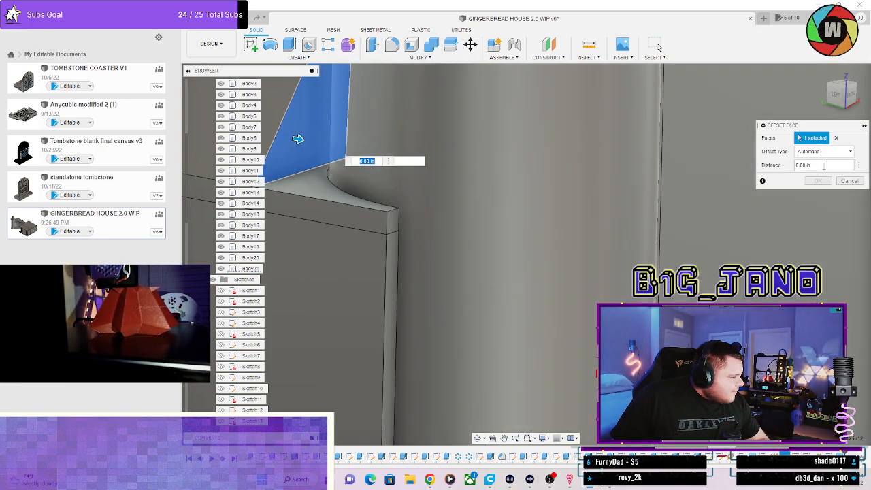
{"action": "left_click", "coordinate": [846, 229]}
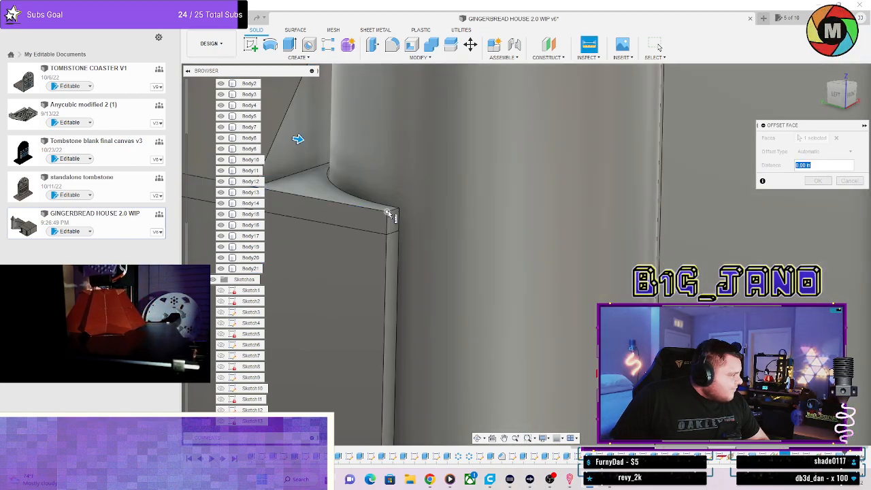
{"action": "scroll", "coordinate": [273, 182], "scroll_direction": "down", "scroll_amount": 2}
{"action": "left_click", "coordinate": [278, 186]}
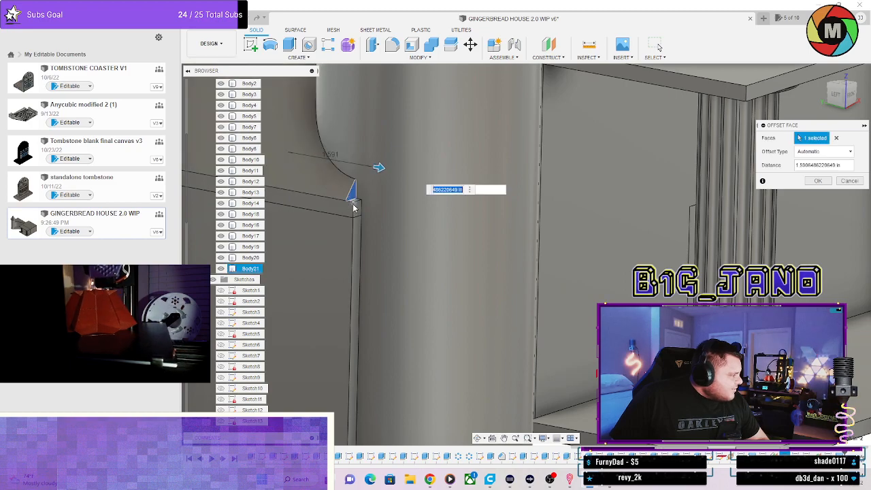
{"action": "scroll", "coordinate": [317, 194], "scroll_direction": "up", "scroll_amount": 9}
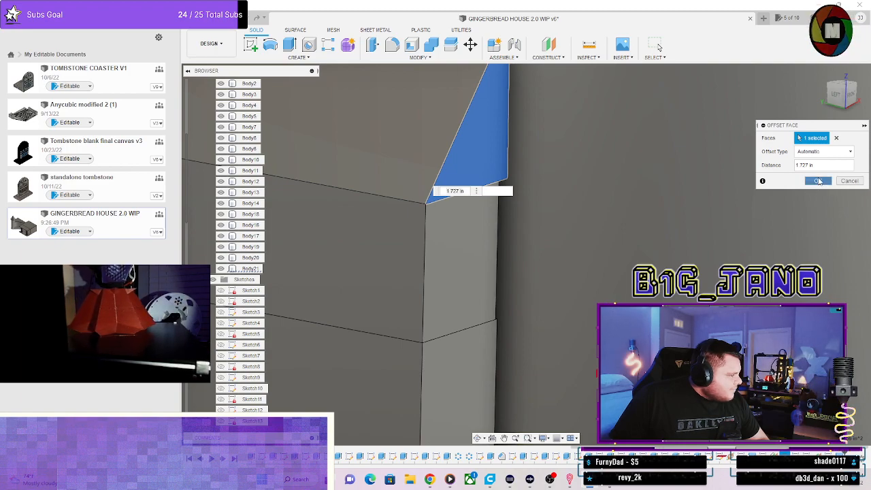
{"action": "left_click", "coordinate": [818, 181]}
Inspect the extended roof section from the front and from below where it meets the tower and the curved wall.
{"action": "scroll", "coordinate": [480, 248], "scroll_direction": "down", "scroll_amount": 4}
{"action": "middle_click_drag", "start_coordinate": [481, 248], "coordinate": [617, 194], "text": "shift"}
{"action": "scroll", "coordinate": [625, 242], "scroll_direction": "down", "scroll_amount": 6}
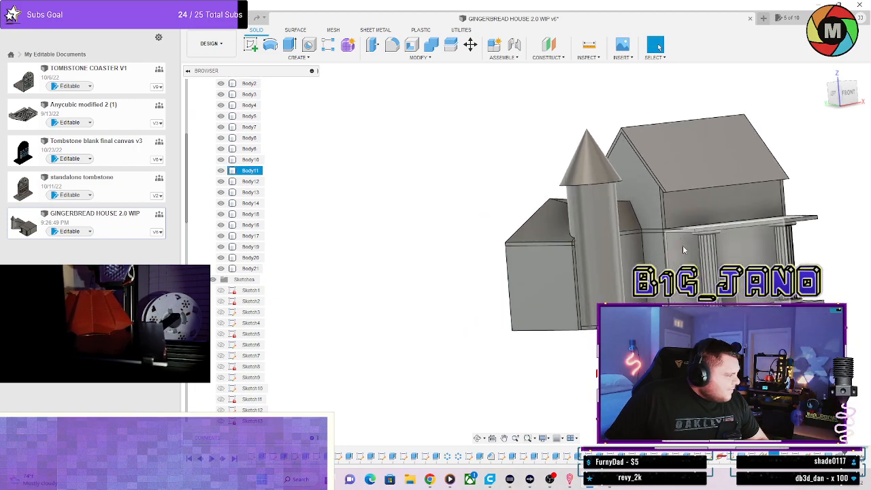
{"action": "scroll", "coordinate": [694, 238], "scroll_direction": "up", "scroll_amount": 2}
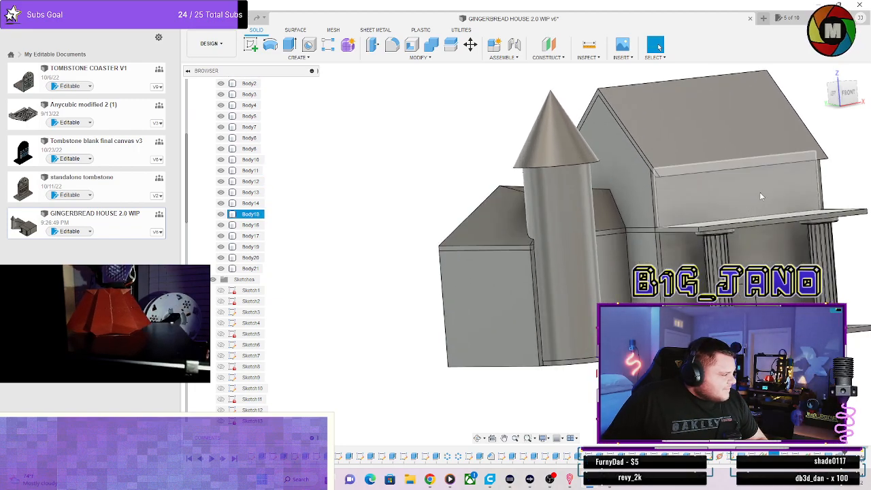
{"action": "scroll", "coordinate": [829, 174], "scroll_direction": "up", "scroll_amount": 3}
{"action": "middle_click_drag", "start_coordinate": [835, 171], "coordinate": [735, 88], "text": "shift"}
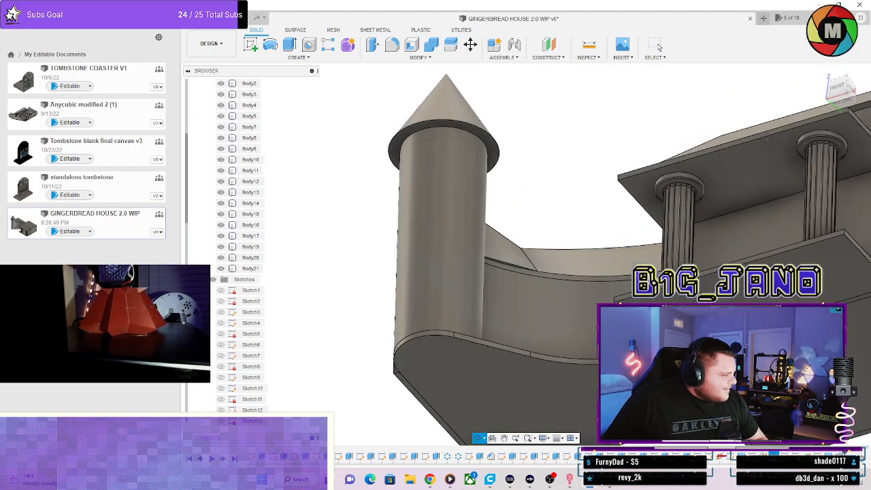
{"action": "scroll", "coordinate": [486, 259], "scroll_direction": "up", "scroll_amount": 3}
{"action": "middle_click_drag", "start_coordinate": [478, 264], "coordinate": [452, 267], "text": "shift"}
{"action": "scroll", "coordinate": [455, 286], "scroll_direction": "up", "scroll_amount": 2}
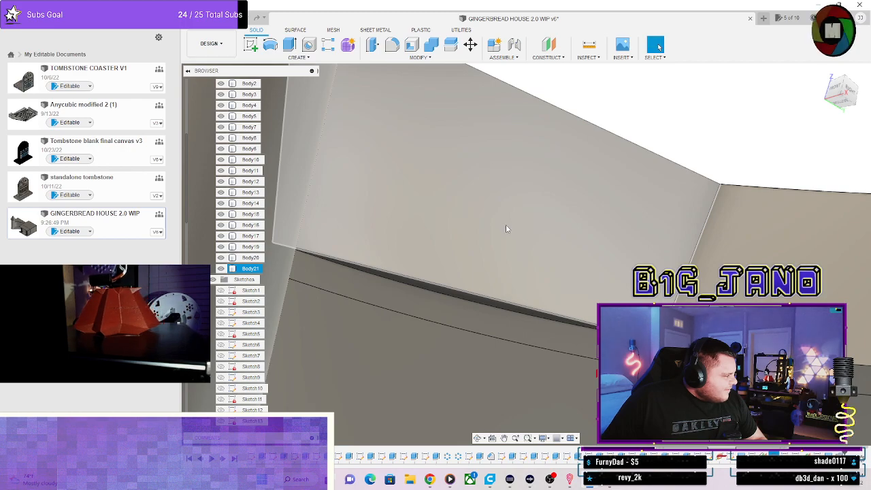
{"action": "middle_click_drag", "start_coordinate": [506, 226], "coordinate": [553, 335], "text": "shift"}
{"action": "scroll", "coordinate": [497, 289], "scroll_direction": "down", "scroll_amount": 2}
{"action": "scroll", "coordinate": [552, 332], "scroll_direction": "down", "scroll_amount": 5}
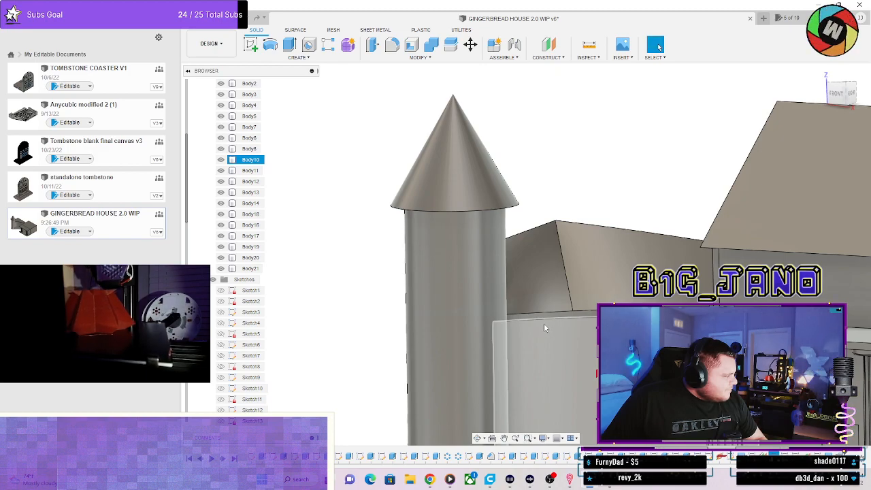
Try offsetting the roof section's sloping face above the curved wall by -0.10 in.
{"action": "scroll", "coordinate": [544, 324], "scroll_direction": "up", "scroll_amount": 5}
{"action": "middle_click_drag", "start_coordinate": [523, 310], "coordinate": [544, 234], "text": "shift"}
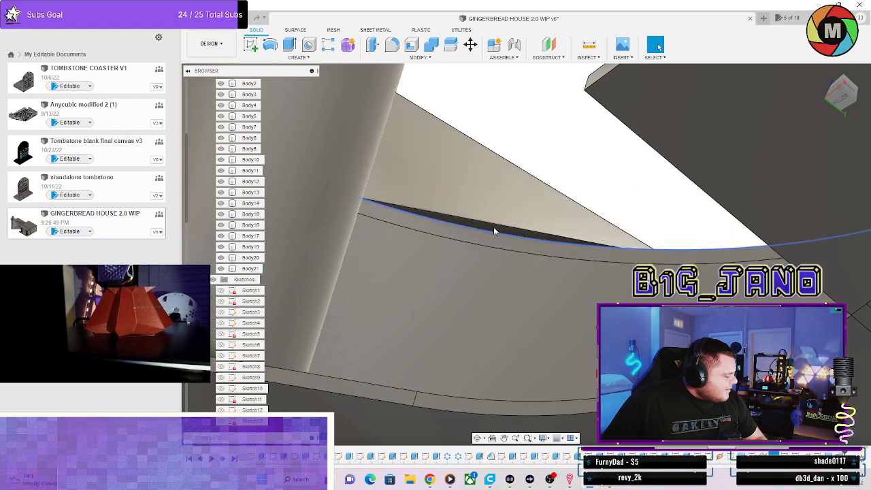
{"action": "mouse_move", "coordinate": [494, 231]}
{"action": "middle_mouse_down", "text": "shift"}
{"action": "mouse_move", "coordinate": [496, 251]}
{"action": "mouse_move", "coordinate": [503, 242]}
{"action": "middle_mouse_up", "text": "shift"}
{"action": "left_click", "coordinate": [503, 243]}
{"action": "left_click", "coordinate": [372, 45]}
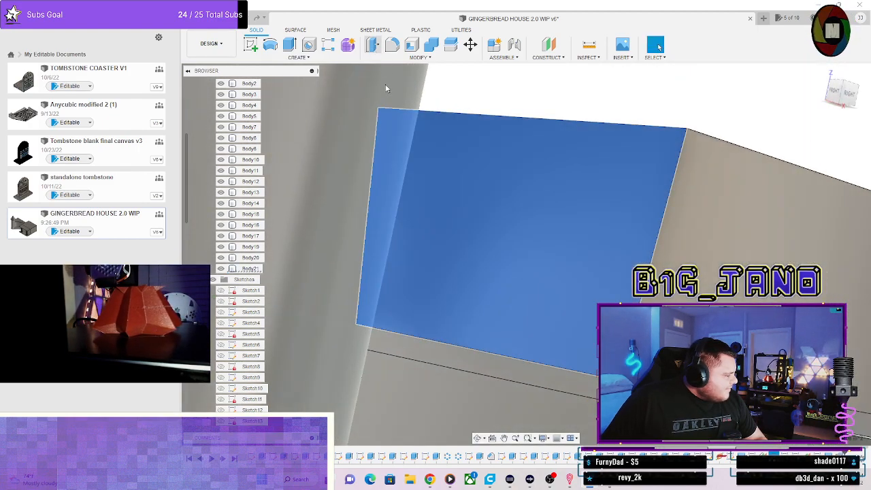
{"action": "middle_click_drag", "start_coordinate": [449, 289], "coordinate": [524, 309], "text": "shift"}
{"action": "scroll", "coordinate": [510, 148], "scroll_direction": "up", "scroll_amount": 4}
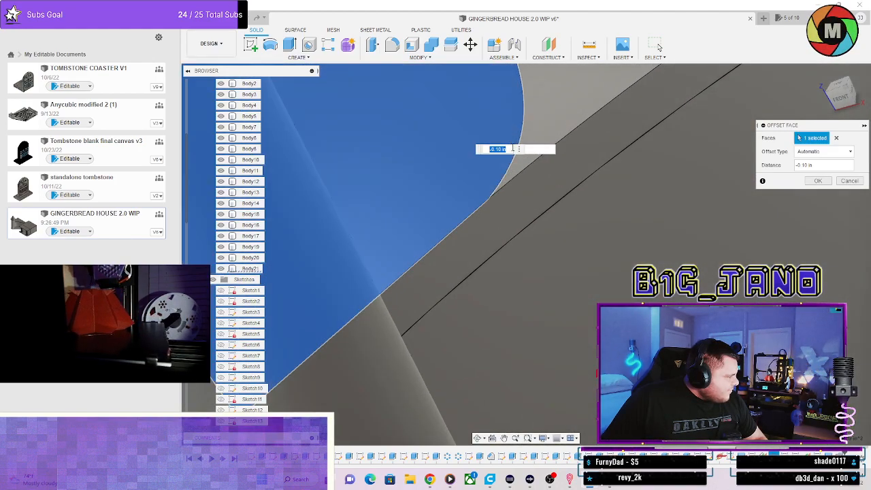
{"action": "middle_click_drag", "start_coordinate": [505, 185], "coordinate": [637, 230], "text": "shift"}
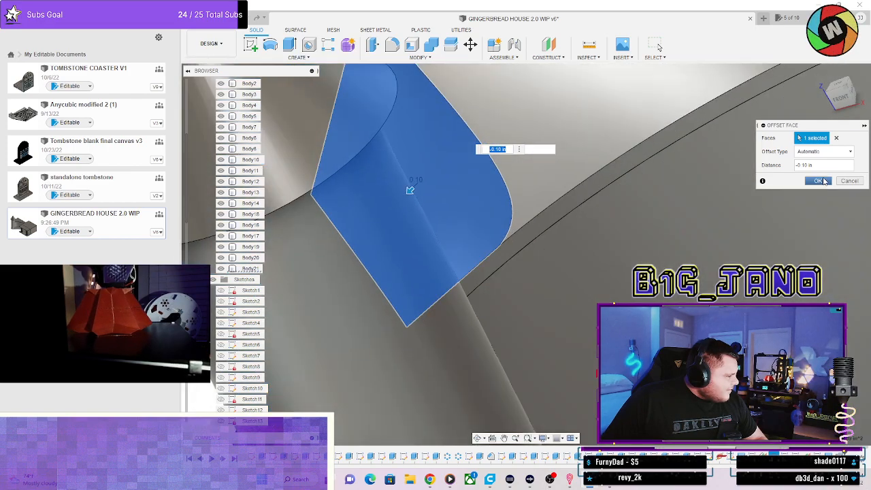
{"action": "left_click", "coordinate": [818, 181]}
Check how the sloping roof section lines up with the tower and the top of the curved wall.
{"action": "scroll", "coordinate": [517, 272], "scroll_direction": "down", "scroll_amount": 3}
{"action": "middle_click_drag", "start_coordinate": [517, 272], "coordinate": [577, 288], "text": "shift"}
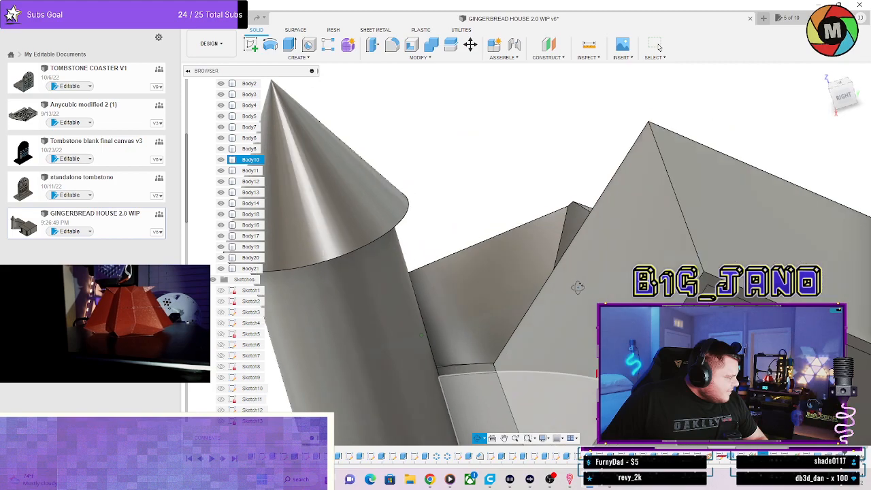
{"action": "scroll", "coordinate": [411, 374], "scroll_direction": "up", "scroll_amount": 3}
{"action": "middle_click_drag", "start_coordinate": [412, 379], "coordinate": [788, 258], "text": "shift"}
{"action": "scroll", "coordinate": [796, 254], "scroll_direction": "down", "scroll_amount": 2}
{"action": "middle_click_drag", "start_coordinate": [826, 216], "coordinate": [609, 215]}
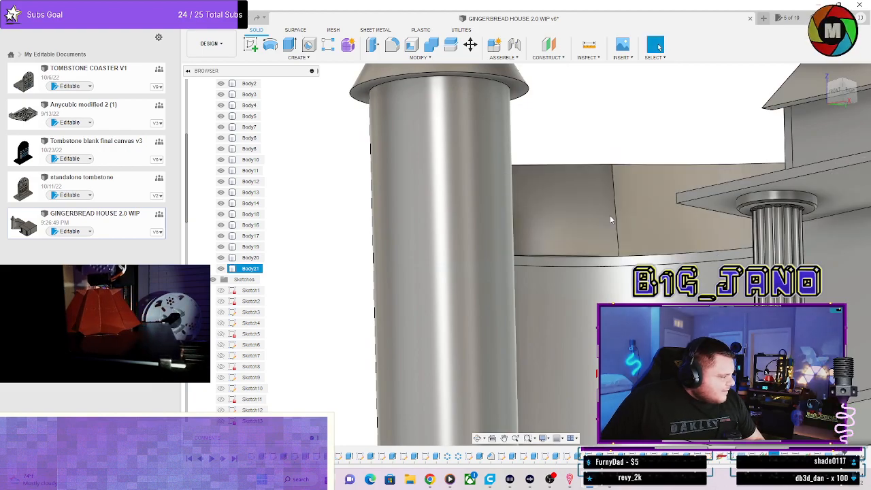
{"action": "middle_click_drag", "start_coordinate": [580, 271], "coordinate": [493, 275], "text": "shift"}
{"action": "scroll", "coordinate": [439, 274], "scroll_direction": "up", "scroll_amount": 3}
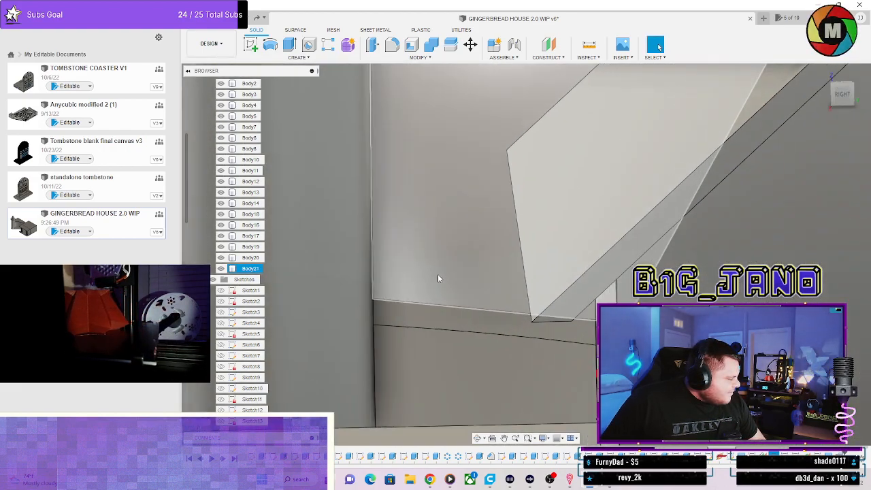
Examine the roof section's lower edge along the curved wall, up close and from below.
{"action": "mouse_move", "coordinate": [437, 273]}
{"action": "middle_mouse_down", "text": "shift"}
{"action": "mouse_move", "coordinate": [451, 280]}
{"action": "mouse_move", "coordinate": [442, 260]}
{"action": "middle_mouse_up", "text": "shift"}
{"action": "scroll", "coordinate": [446, 155], "scroll_direction": "up", "scroll_amount": 2}
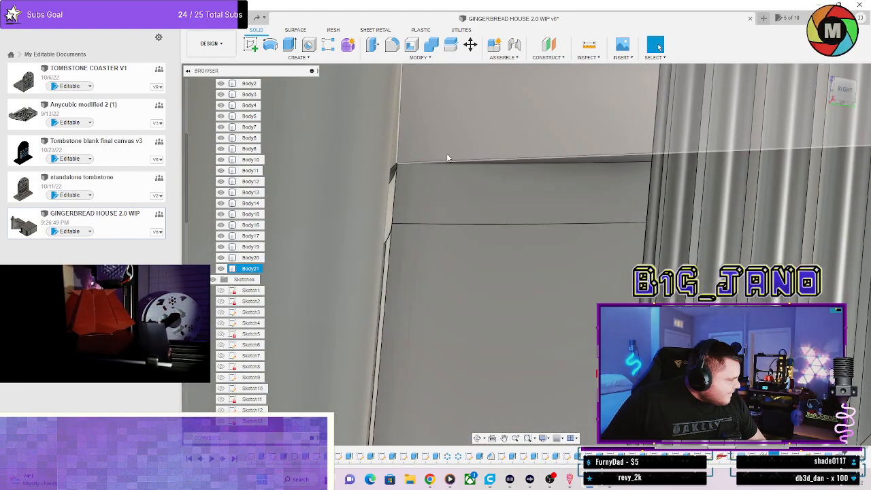
{"action": "scroll", "coordinate": [409, 191], "scroll_direction": "up", "scroll_amount": 2}
{"action": "middle_click_drag", "start_coordinate": [409, 191], "coordinate": [746, 250], "text": "shift"}
{"action": "scroll", "coordinate": [727, 253], "scroll_direction": "down", "scroll_amount": 4}
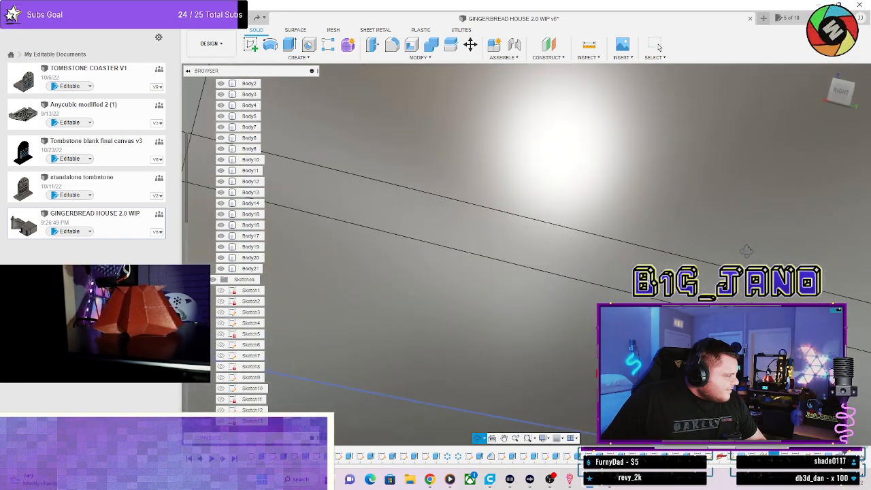
{"action": "scroll", "coordinate": [746, 289], "scroll_direction": "down", "scroll_amount": 3}
{"action": "scroll", "coordinate": [584, 275], "scroll_direction": "down", "scroll_amount": 6}
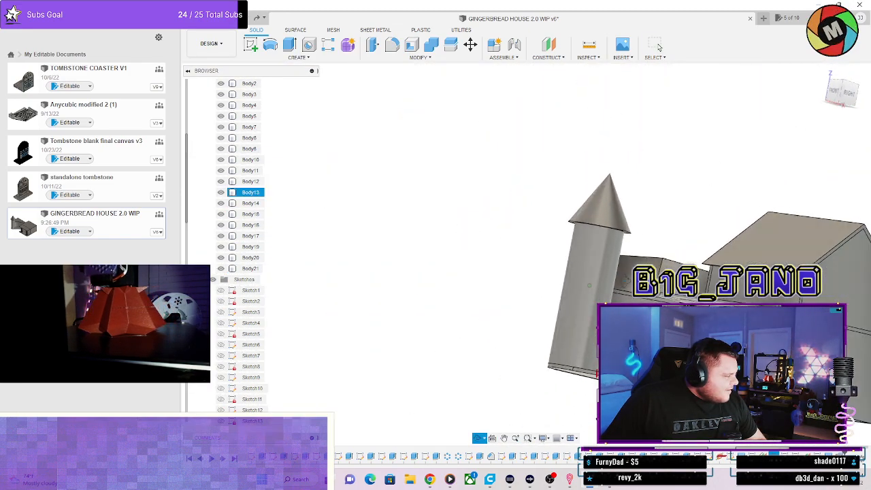
{"action": "scroll", "coordinate": [666, 289], "scroll_direction": "up", "scroll_amount": 5}
{"action": "middle_click_drag", "start_coordinate": [666, 289], "coordinate": [633, 228], "text": "shift"}
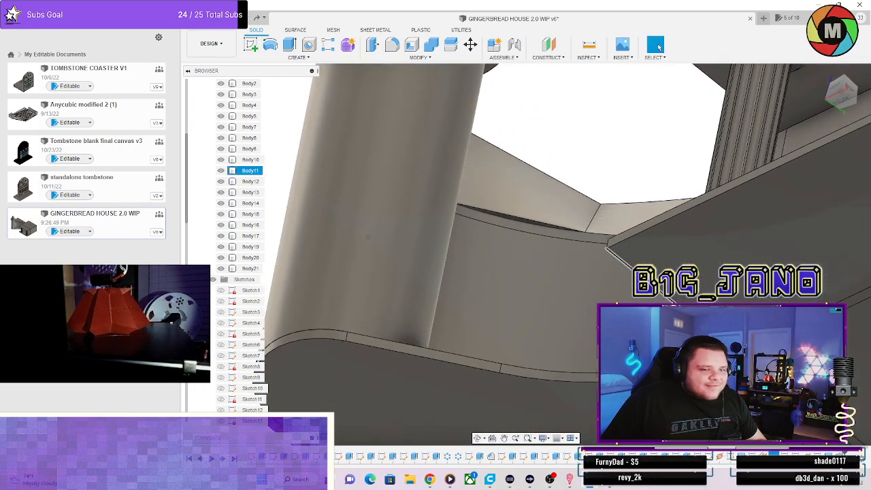
Create a sketch on the thin sliver face under the roof section above the curved wall and project the sliver face into it.
{"action": "scroll", "coordinate": [456, 163], "scroll_direction": "up", "scroll_amount": 5}
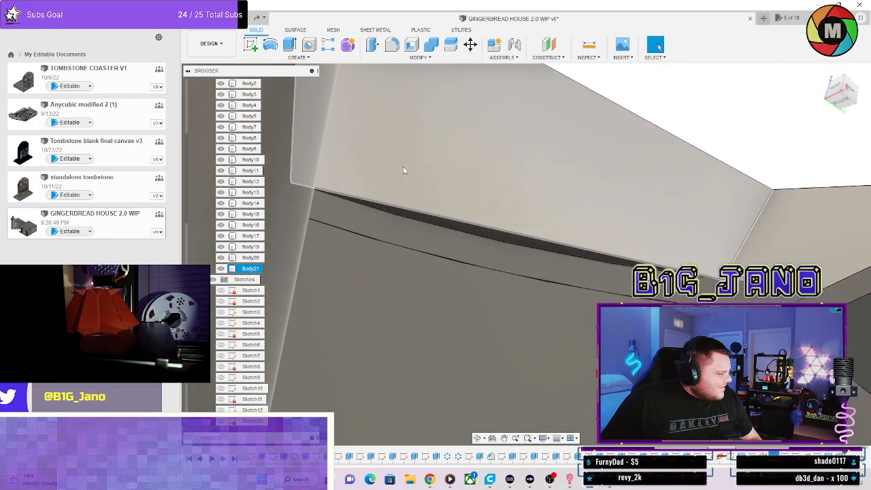
{"action": "middle_click_drag", "start_coordinate": [404, 169], "coordinate": [468, 230], "text": "shift"}
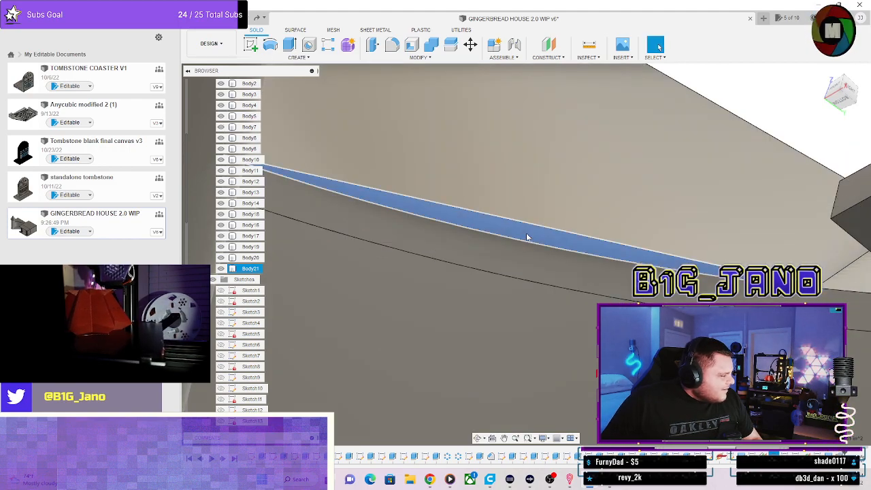
{"action": "scroll", "coordinate": [529, 223], "scroll_direction": "down", "scroll_amount": 3}
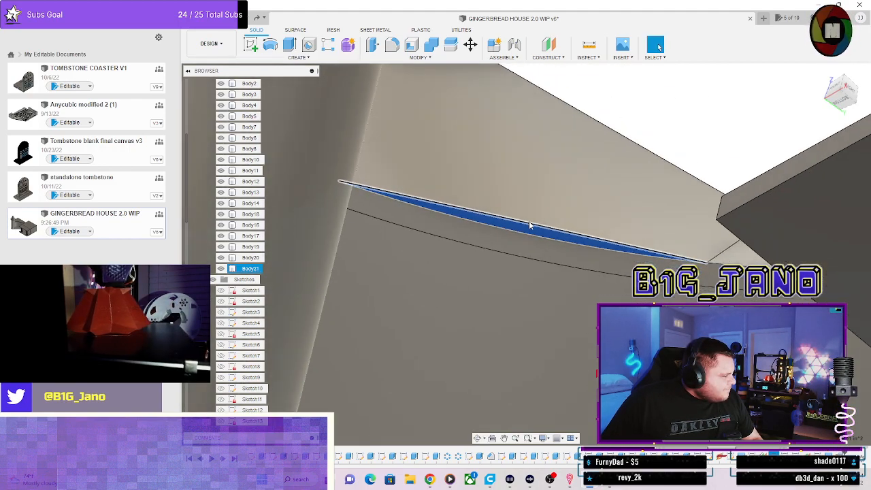
{"action": "scroll", "coordinate": [529, 221], "scroll_direction": "up", "scroll_amount": 1}
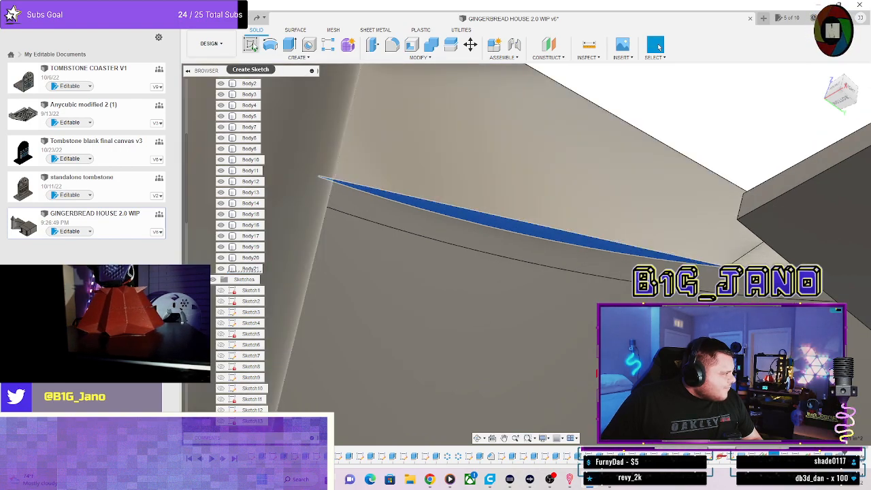
{"action": "left_click", "coordinate": [251, 45]}
{"action": "left_click", "coordinate": [415, 221]}
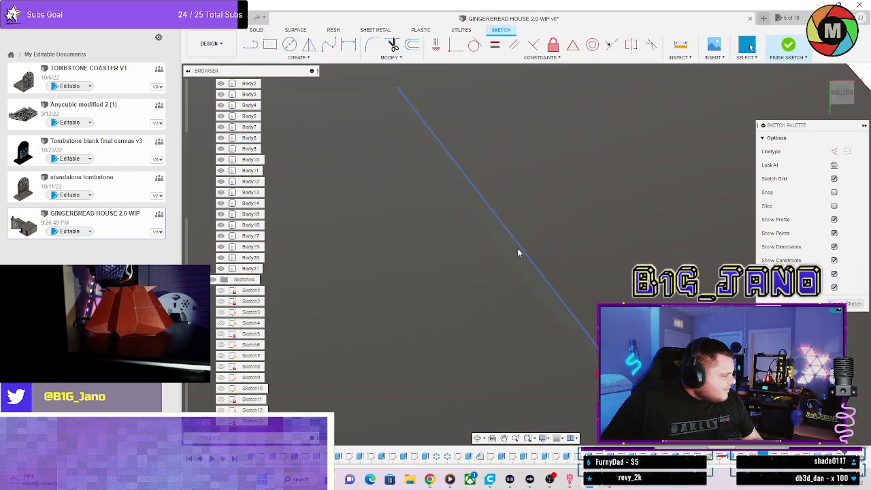
{"action": "scroll", "coordinate": [684, 223], "scroll_direction": "down", "scroll_amount": 4}
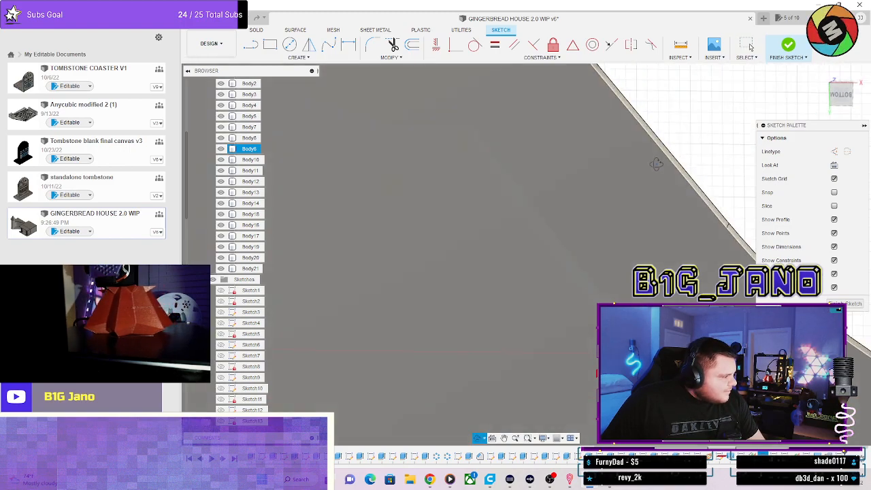
{"action": "middle_click_drag", "start_coordinate": [657, 163], "coordinate": [627, 194], "text": "shift"}
{"action": "key", "text": "p"}
{"action": "left_click", "coordinate": [547, 253]}
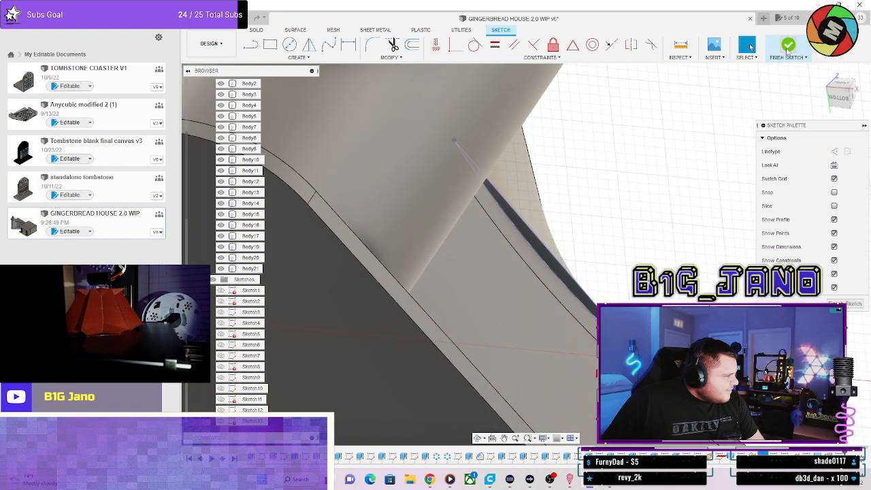
Finish the sketch and set up a single-path Sweep cut of the sliver profile along the roof section's sloping seam edge.
{"action": "middle_click_drag", "start_coordinate": [618, 221], "coordinate": [559, 274], "text": "shift"}
{"action": "scroll", "coordinate": [568, 214], "scroll_direction": "down", "scroll_amount": 4}
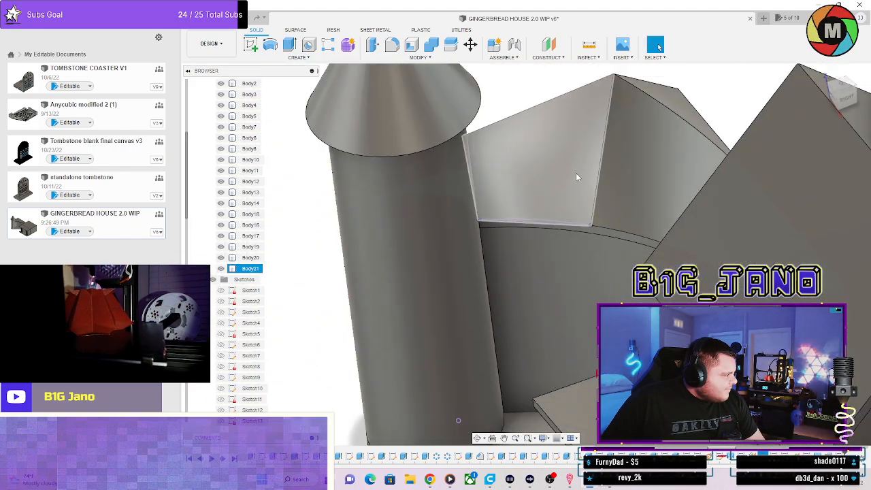
{"action": "scroll", "coordinate": [575, 174], "scroll_direction": "down", "scroll_amount": 1}
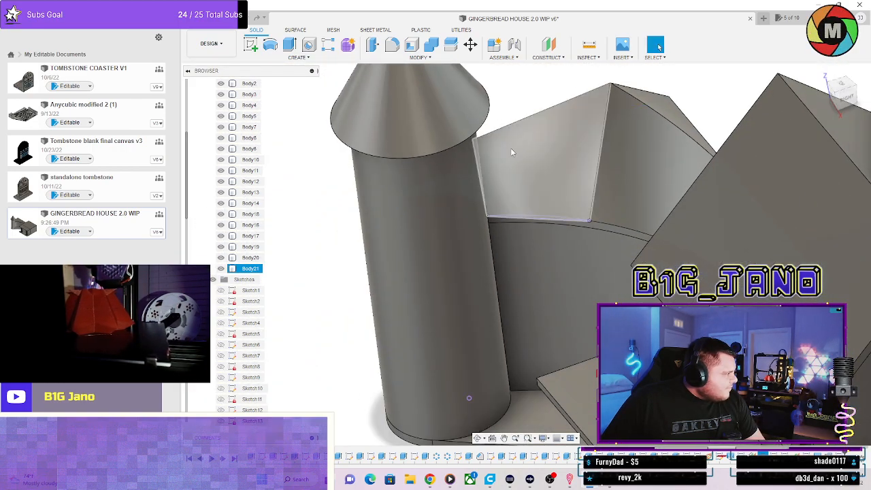
{"action": "left_click", "coordinate": [291, 58]}
{"action": "left_click", "coordinate": [259, 128]}
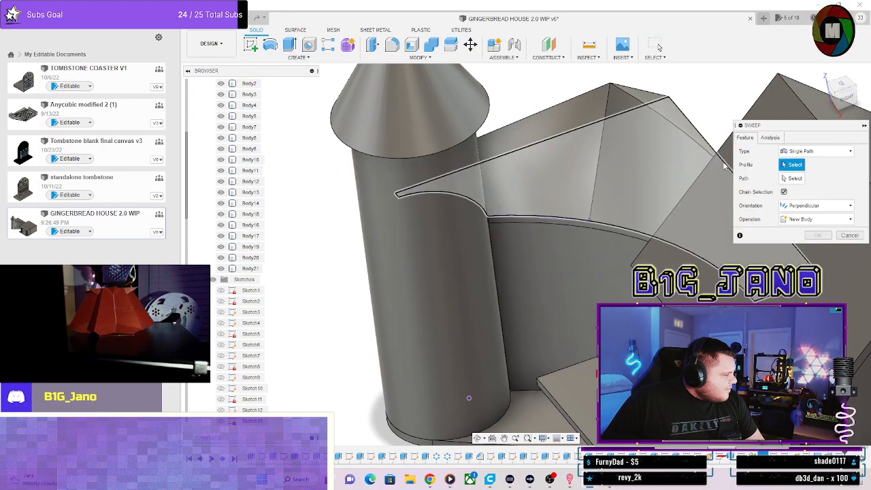
{"action": "middle_click_drag", "start_coordinate": [551, 211], "coordinate": [567, 127], "text": "shift"}
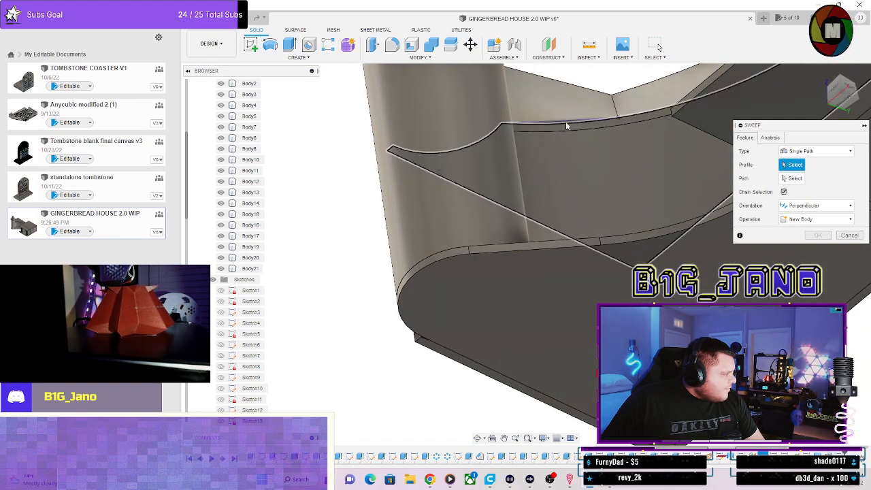
{"action": "left_click", "coordinate": [566, 126]}
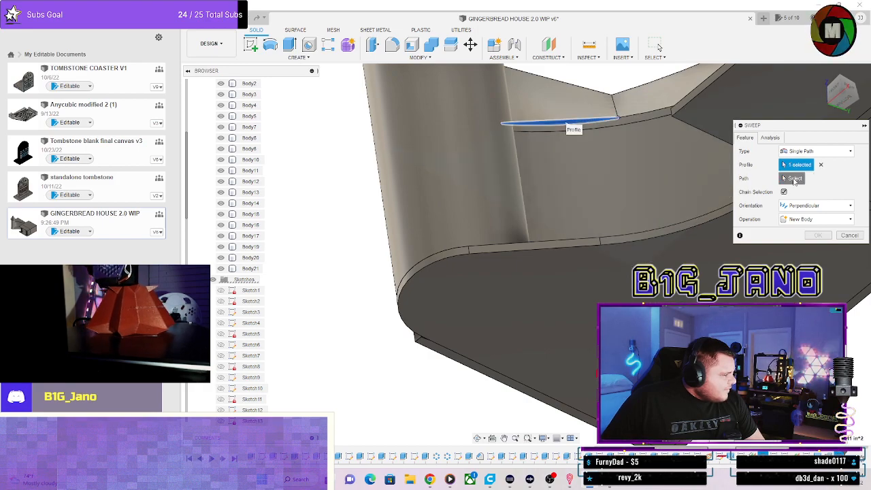
{"action": "middle_click_drag", "start_coordinate": [601, 109], "coordinate": [579, 181], "text": "shift"}
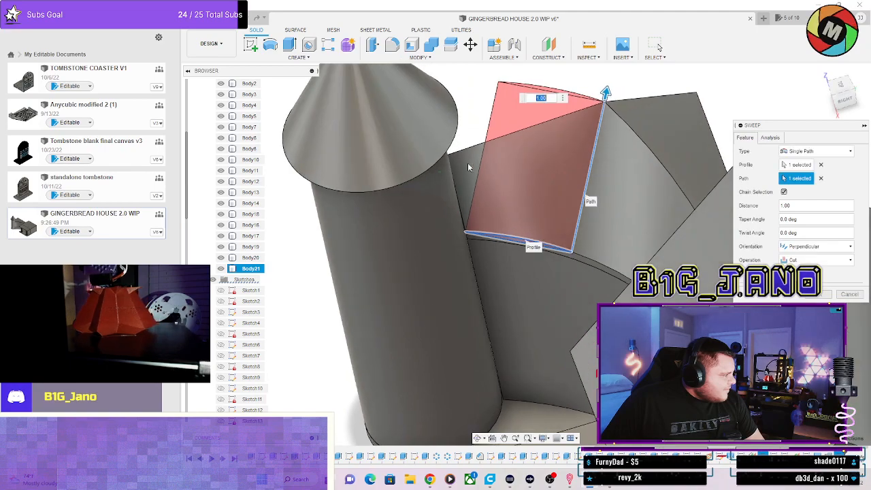
{"action": "scroll", "coordinate": [449, 165], "scroll_direction": "up", "scroll_amount": 3}
{"action": "mouse_move", "coordinate": [449, 165]}
{"action": "middle_mouse_down", "text": "shift"}
{"action": "mouse_move", "coordinate": [442, 151]}
{"action": "mouse_move", "coordinate": [442, 165]}
{"action": "middle_mouse_up", "text": "shift"}
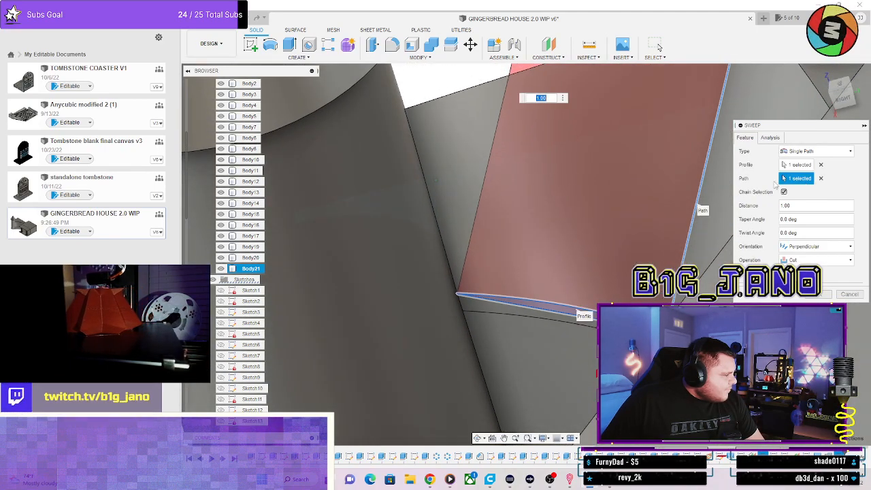
Replace the sweep path with the roof section's edge against the tower and try the cut at distance 1.00.
{"action": "left_click", "coordinate": [821, 178]}
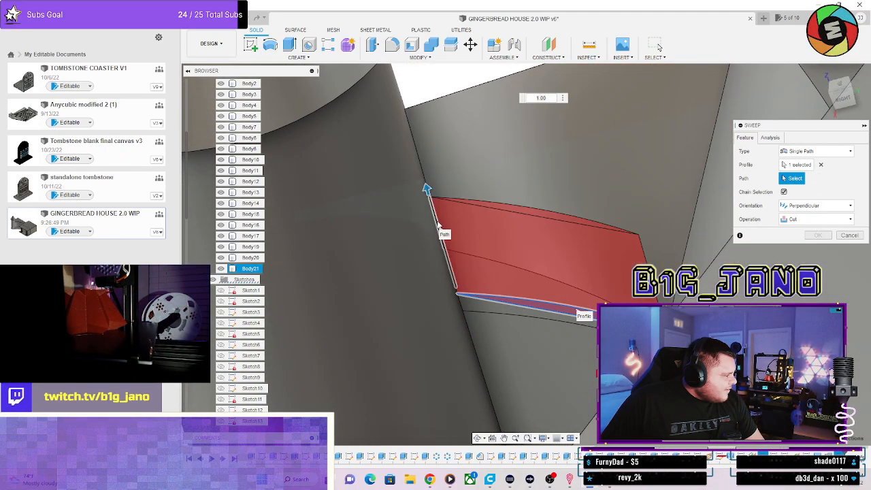
{"action": "middle_click_drag", "start_coordinate": [408, 126], "coordinate": [475, 181], "text": "shift"}
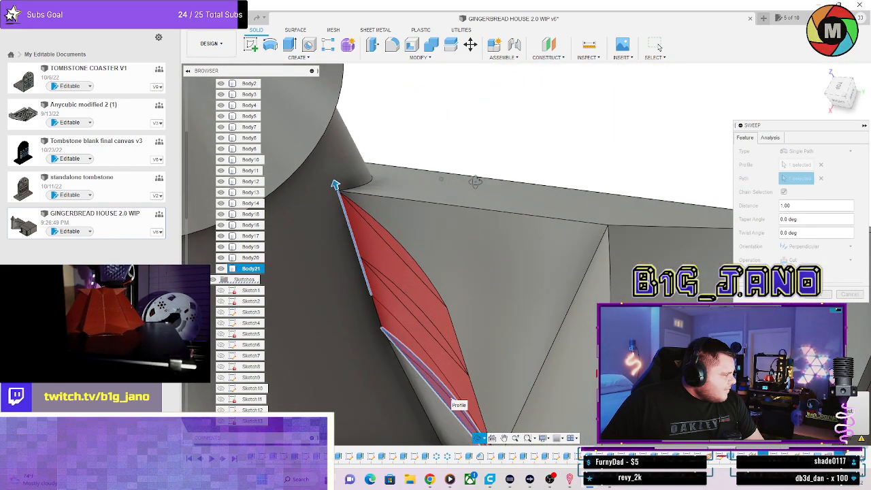
{"action": "left_click", "coordinate": [818, 295]}
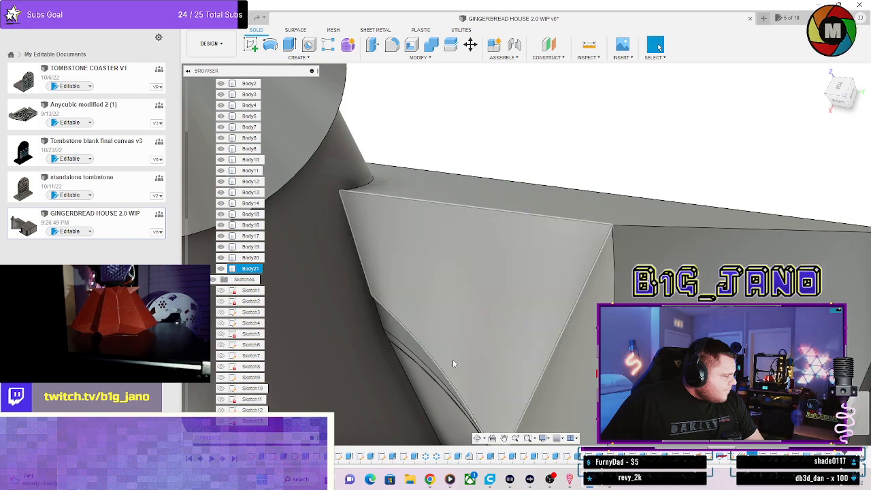
Retry the Sweep cut of the sliver profile, using the seam edge away from the tower as path at distance 1.00.
{"action": "middle_click_drag", "start_coordinate": [453, 360], "coordinate": [562, 345], "text": "shift"}
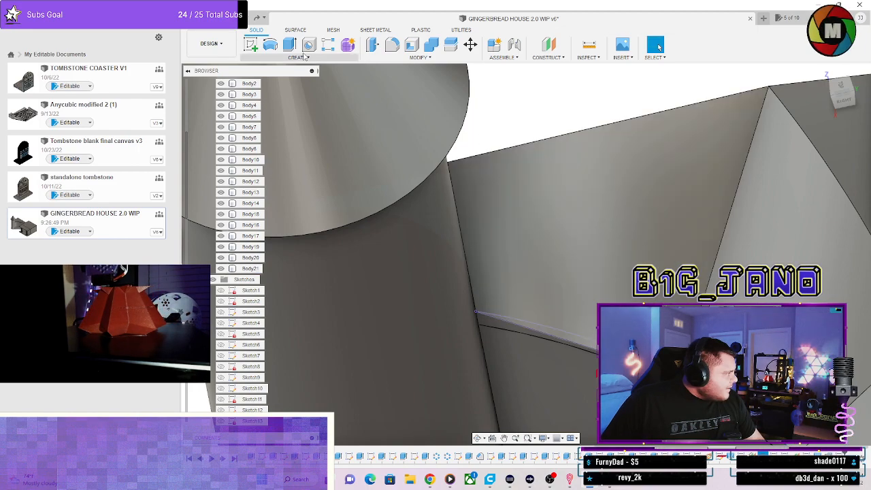
{"action": "left_click", "coordinate": [259, 128]}
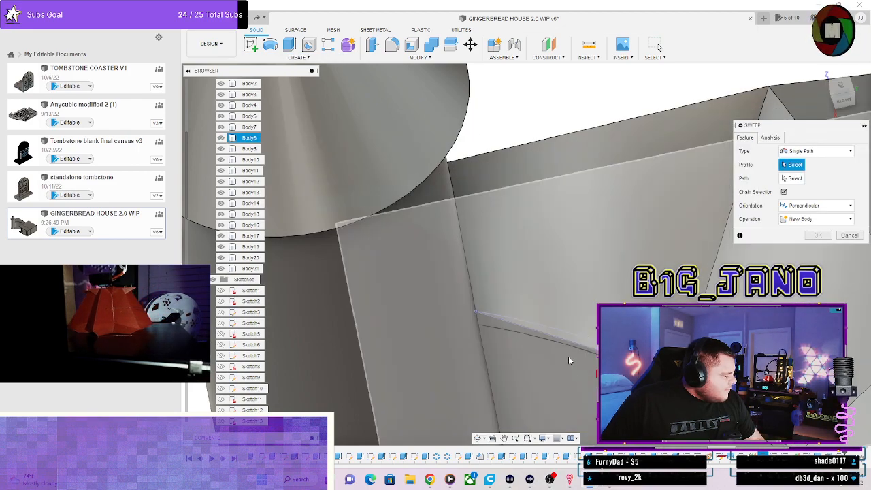
{"action": "middle_click_drag", "start_coordinate": [568, 356], "coordinate": [638, 98], "text": "shift"}
{"action": "left_click", "coordinate": [654, 94]}
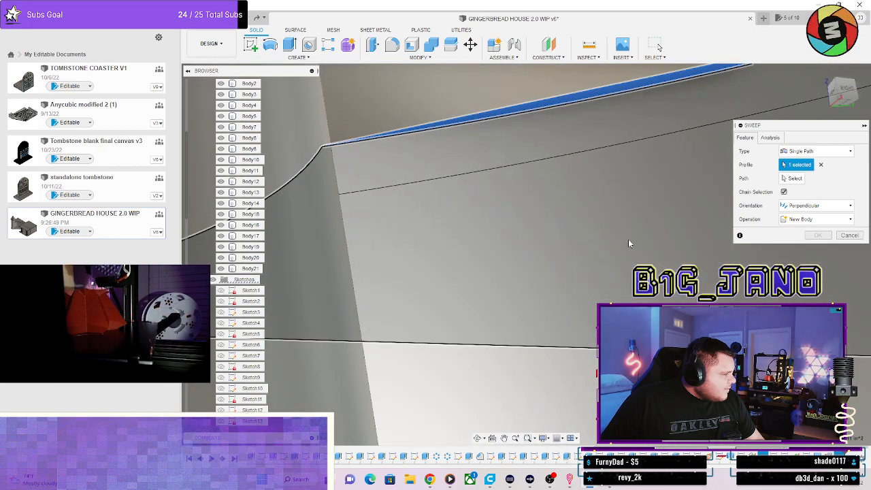
{"action": "middle_click_drag", "start_coordinate": [627, 243], "coordinate": [563, 277], "text": "shift"}
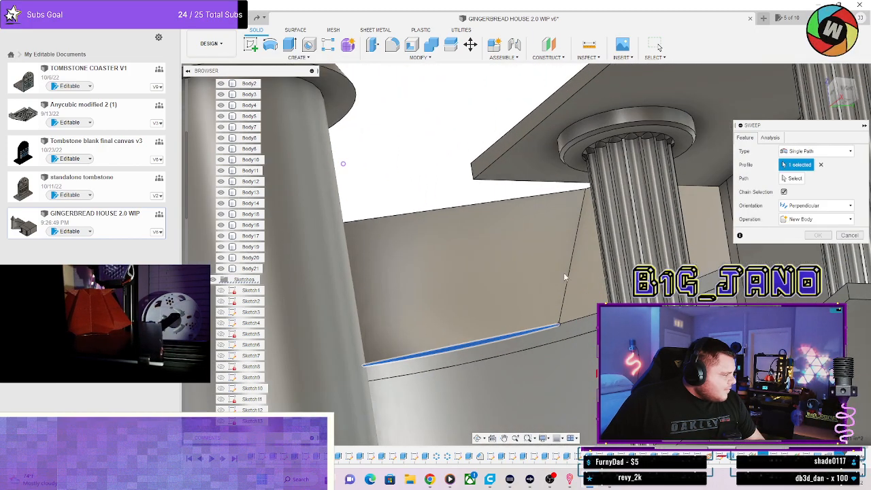
{"action": "left_click", "coordinate": [569, 274]}
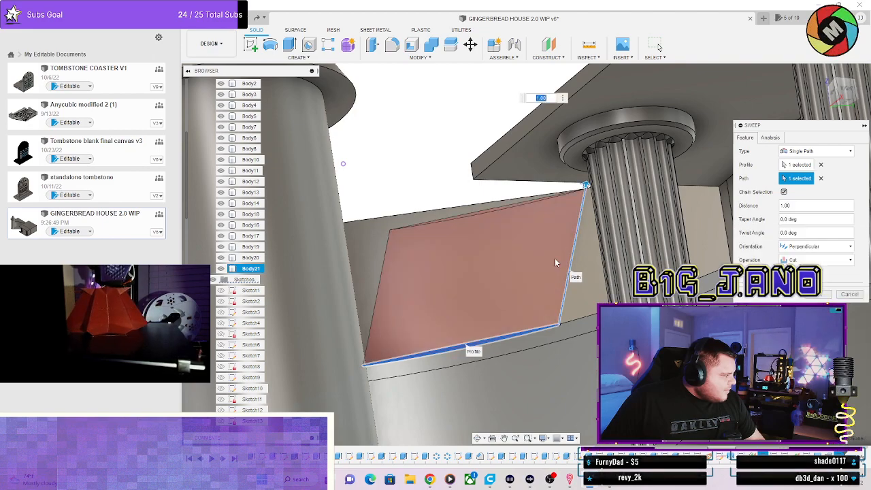
{"action": "left_click", "coordinate": [823, 295]}
{"action": "middle_click_drag", "start_coordinate": [578, 340], "coordinate": [469, 293], "text": "shift"}
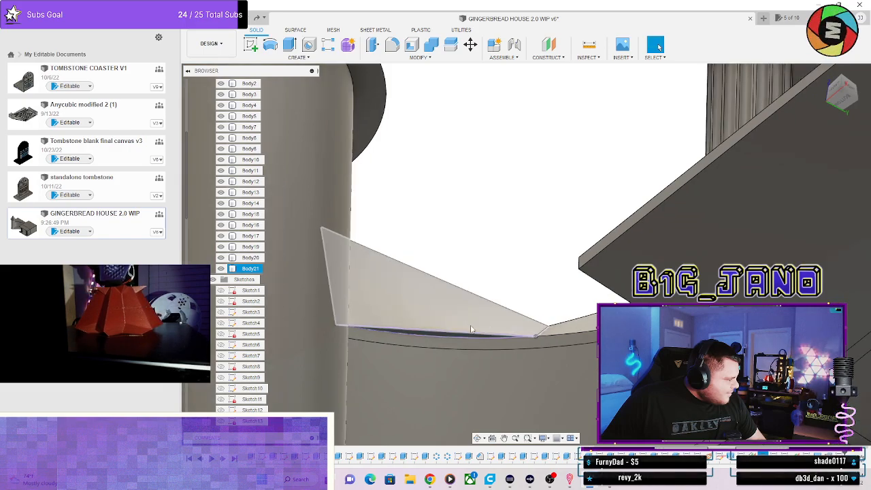
Reopen the sliver sketch for editing and select its thin closed profile along the roof section's lower edge.
{"action": "mouse_move", "coordinate": [470, 329]}
{"action": "middle_mouse_down", "text": "shift"}
{"action": "mouse_move", "coordinate": [489, 302]}
{"action": "mouse_move", "coordinate": [479, 356]}
{"action": "mouse_move", "coordinate": [520, 340]}
{"action": "mouse_move", "coordinate": [570, 288]}
{"action": "mouse_move", "coordinate": [646, 266]}
{"action": "mouse_move", "coordinate": [695, 231]}
{"action": "mouse_move", "coordinate": [697, 259]}
{"action": "middle_mouse_up", "text": "shift"}
{"action": "scroll", "coordinate": [478, 361], "scroll_direction": "down", "scroll_amount": 3}
{"action": "left_click", "coordinate": [508, 355]}
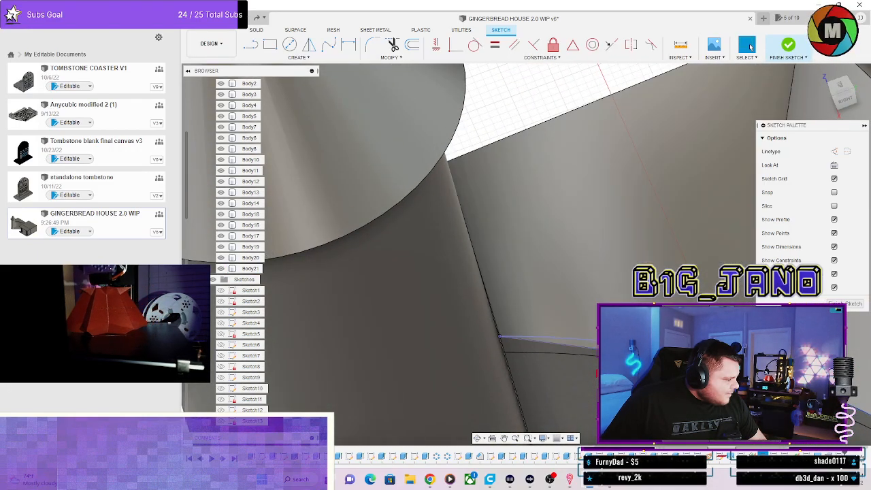
{"action": "mouse_move", "coordinate": [697, 380]}
{"action": "middle_mouse_down", "text": "shift"}
{"action": "mouse_move", "coordinate": [701, 343]}
{"action": "mouse_move", "coordinate": [687, 285]}
{"action": "mouse_move", "coordinate": [534, 315]}
{"action": "mouse_move", "coordinate": [535, 202]}
{"action": "middle_mouse_up", "text": "shift"}
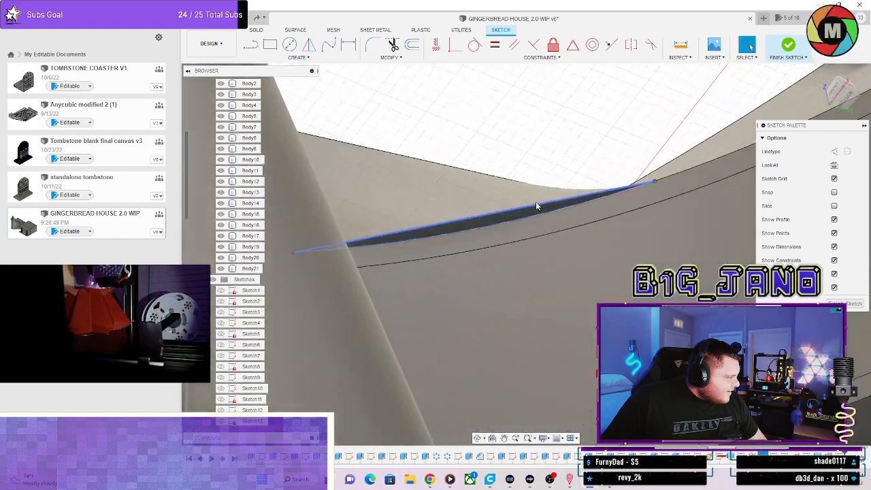
{"action": "scroll", "coordinate": [536, 202], "scroll_direction": "up", "scroll_amount": 5}
{"action": "left_click", "coordinate": [545, 205]}
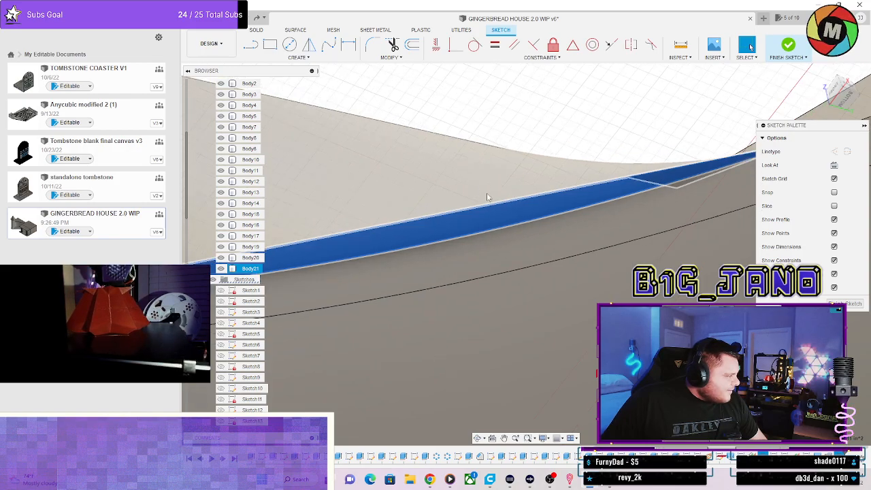
Examine from several sides how the sliver profile meets the tower, roof seam and curved wall, and finish the sketch.
{"action": "middle_click_drag", "start_coordinate": [486, 194], "coordinate": [495, 194], "text": "shift"}
{"action": "mouse_move", "coordinate": [547, 134]}
{"action": "middle_mouse_down", "text": "shift"}
{"action": "mouse_move", "coordinate": [540, 184]}
{"action": "mouse_move", "coordinate": [554, 156]}
{"action": "mouse_move", "coordinate": [548, 141]}
{"action": "middle_mouse_up", "text": "shift"}
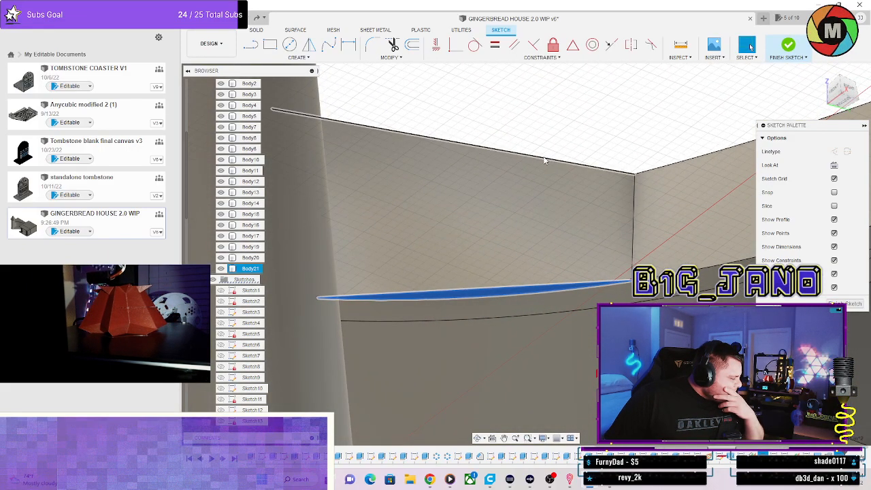
{"action": "scroll", "coordinate": [615, 291], "scroll_direction": "down", "scroll_amount": 6}
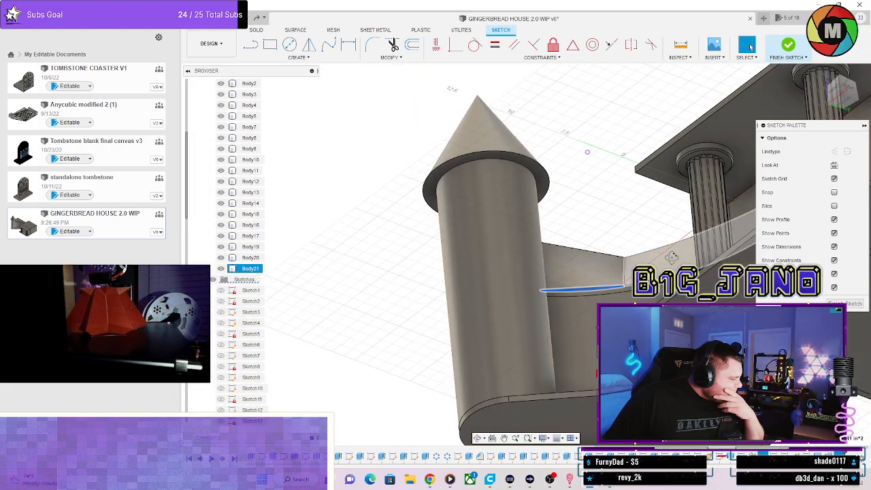
{"action": "middle_click_drag", "start_coordinate": [544, 266], "coordinate": [567, 253], "text": "shift"}
{"action": "scroll", "coordinate": [581, 305], "scroll_direction": "up", "scroll_amount": 6}
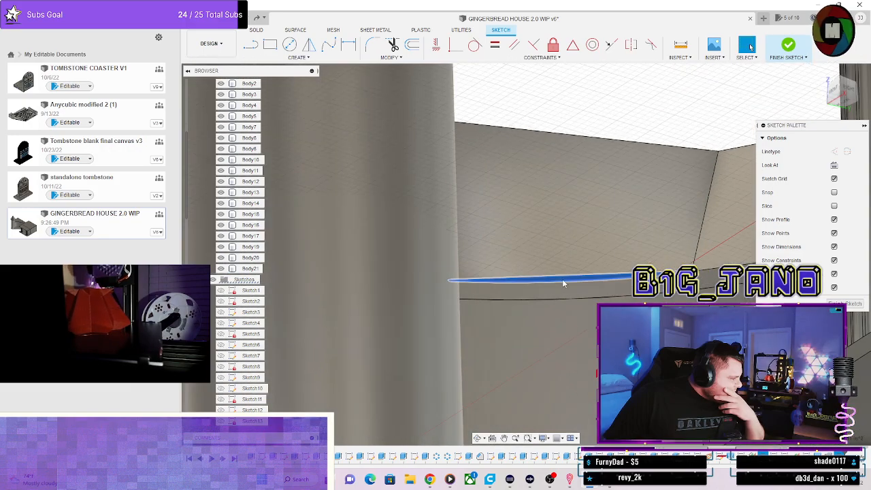
{"action": "mouse_move", "coordinate": [674, 256]}
{"action": "middle_mouse_down", "text": "shift"}
{"action": "mouse_move", "coordinate": [685, 253]}
{"action": "mouse_move", "coordinate": [669, 215]}
{"action": "mouse_move", "coordinate": [560, 176]}
{"action": "middle_mouse_up", "text": "shift"}
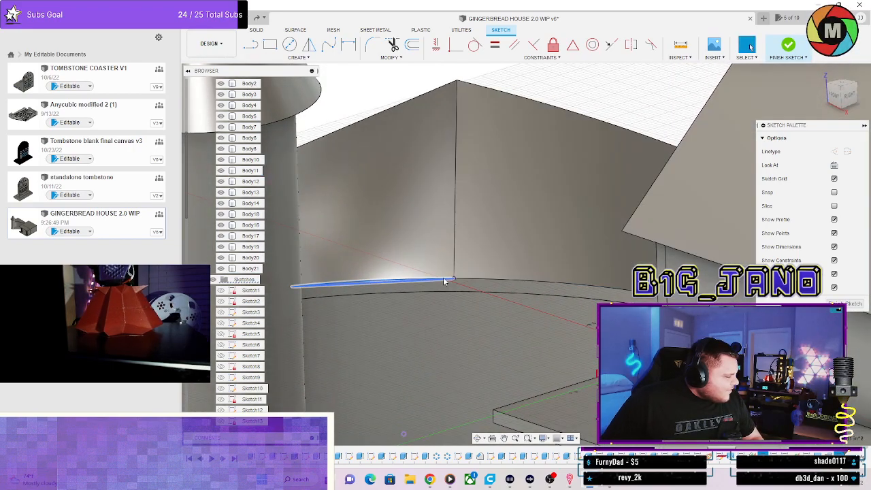
{"action": "mouse_move", "coordinate": [445, 256]}
{"action": "middle_mouse_down", "text": "shift"}
{"action": "mouse_move", "coordinate": [464, 247]}
{"action": "mouse_move", "coordinate": [453, 250]}
{"action": "mouse_move", "coordinate": [589, 279]}
{"action": "middle_mouse_up", "text": "shift"}
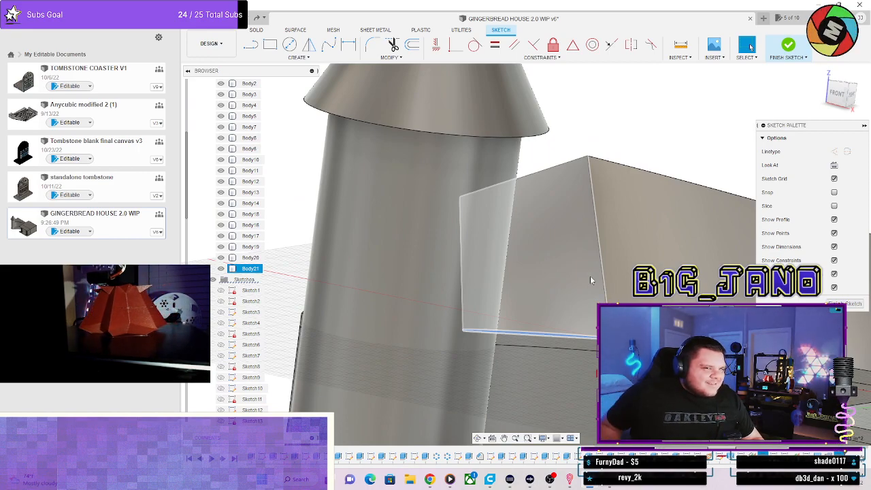
{"action": "mouse_move", "coordinate": [589, 278]}
{"action": "middle_mouse_down", "text": "shift"}
{"action": "mouse_move", "coordinate": [545, 279]}
{"action": "mouse_move", "coordinate": [505, 200]}
{"action": "mouse_move", "coordinate": [494, 274]}
{"action": "mouse_move", "coordinate": [496, 223]}
{"action": "mouse_move", "coordinate": [449, 229]}
{"action": "mouse_move", "coordinate": [474, 195]}
{"action": "mouse_move", "coordinate": [543, 191]}
{"action": "mouse_move", "coordinate": [395, 179]}
{"action": "mouse_move", "coordinate": [448, 202]}
{"action": "mouse_move", "coordinate": [479, 197]}
{"action": "middle_mouse_up", "text": "shift"}
{"action": "scroll", "coordinate": [436, 234], "scroll_direction": "up", "scroll_amount": 5}
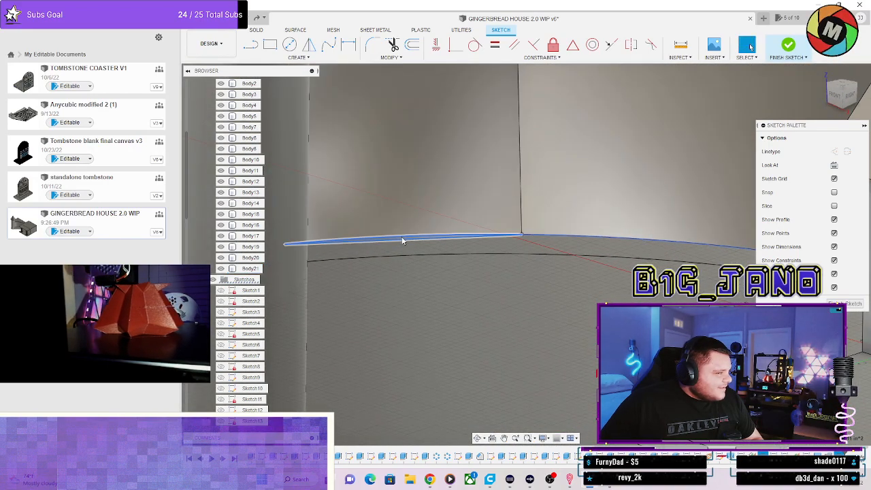
{"action": "scroll", "coordinate": [432, 266], "scroll_direction": "down", "scroll_amount": 5}
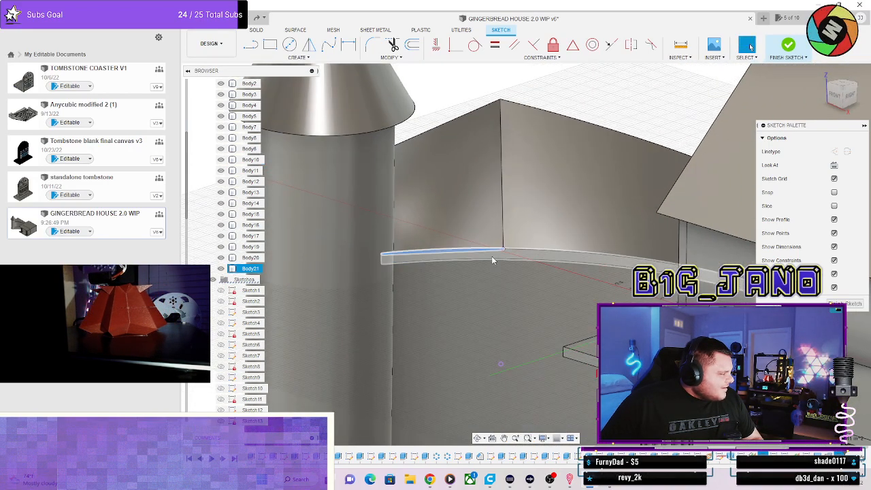
{"action": "mouse_move", "coordinate": [493, 260]}
{"action": "middle_mouse_down", "text": "shift"}
{"action": "mouse_move", "coordinate": [500, 293]}
{"action": "mouse_move", "coordinate": [534, 232]}
{"action": "mouse_move", "coordinate": [547, 250]}
{"action": "mouse_move", "coordinate": [537, 231]}
{"action": "mouse_move", "coordinate": [486, 251]}
{"action": "mouse_move", "coordinate": [510, 228]}
{"action": "mouse_move", "coordinate": [577, 226]}
{"action": "mouse_move", "coordinate": [575, 202]}
{"action": "mouse_move", "coordinate": [583, 230]}
{"action": "mouse_move", "coordinate": [378, 235]}
{"action": "mouse_move", "coordinate": [393, 255]}
{"action": "mouse_move", "coordinate": [399, 244]}
{"action": "mouse_move", "coordinate": [329, 245]}
{"action": "mouse_move", "coordinate": [335, 253]}
{"action": "middle_mouse_up", "text": "shift"}
{"action": "scroll", "coordinate": [579, 223], "scroll_direction": "up", "scroll_amount": 3}
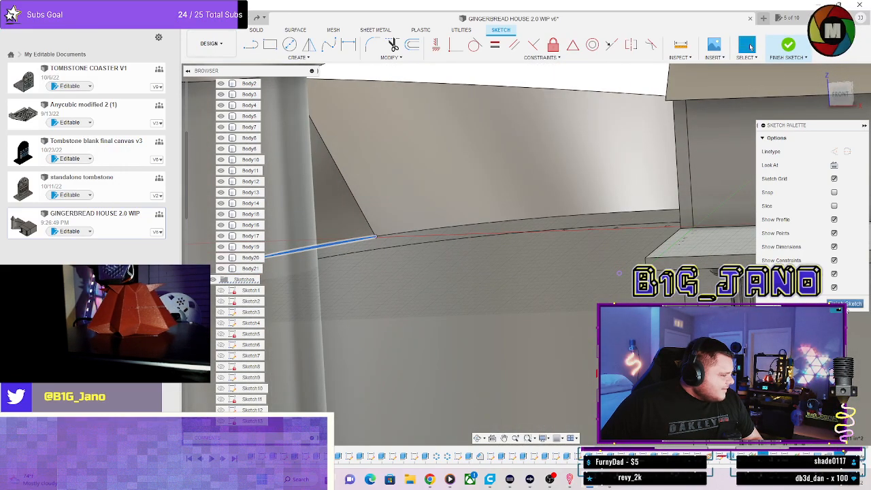
{"action": "scroll", "coordinate": [830, 338], "scroll_direction": "down", "scroll_amount": 2}
{"action": "left_click", "coordinate": [845, 304]}
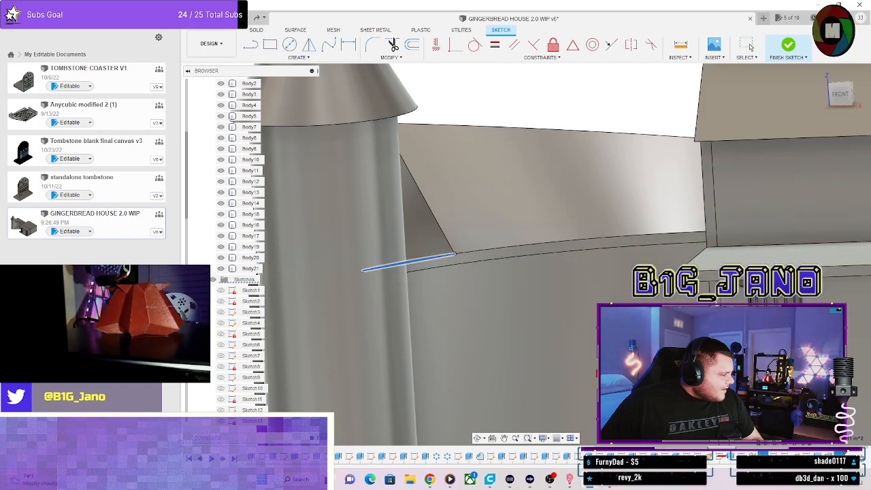
Sketch a small rectangle on the main house slab's narrow side face where it meets the curved roof edge, and finish the sketch.
{"action": "middle_click_drag", "start_coordinate": [455, 236], "coordinate": [435, 233], "text": "shift"}
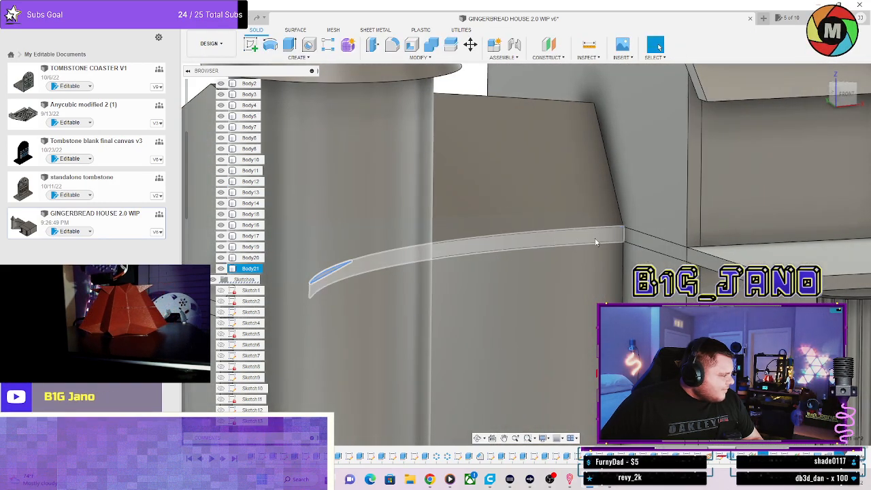
{"action": "middle_click_drag", "start_coordinate": [596, 242], "coordinate": [551, 196], "text": "shift"}
{"action": "left_click", "coordinate": [551, 196]}
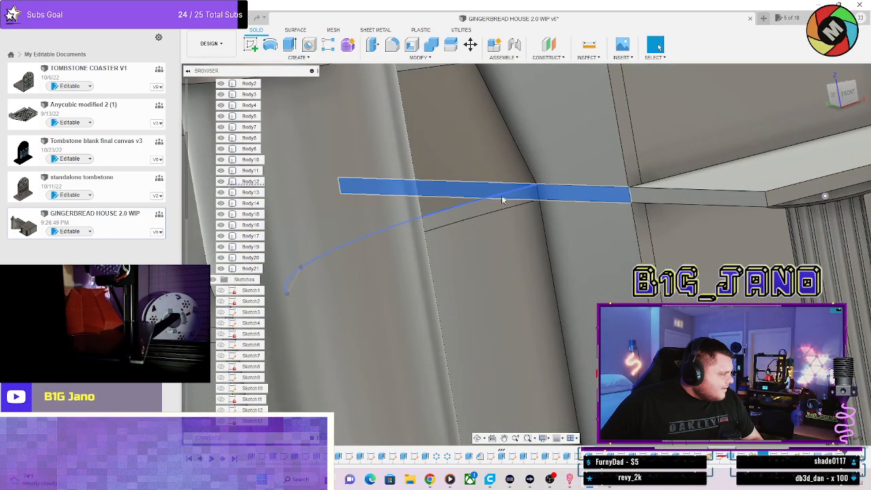
{"action": "middle_click_drag", "start_coordinate": [476, 246], "coordinate": [371, 269], "text": "shift"}
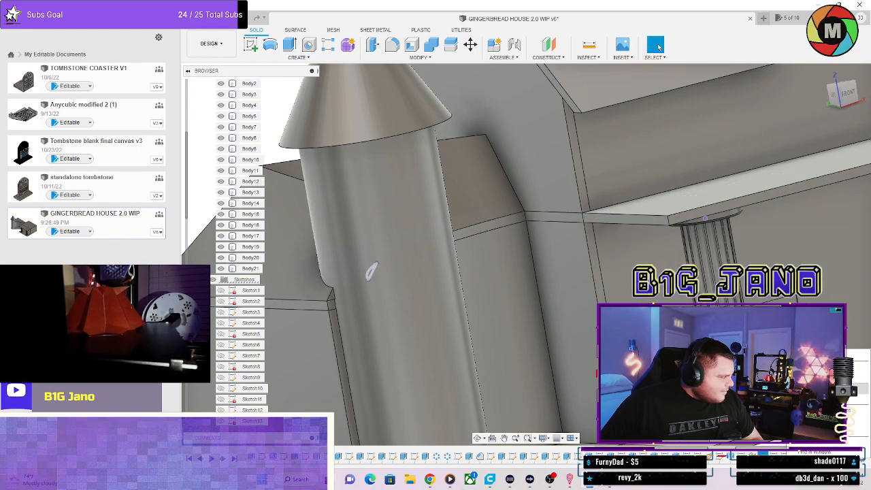
{"action": "middle_click_drag", "start_coordinate": [370, 270], "coordinate": [520, 239], "text": "shift"}
{"action": "scroll", "coordinate": [559, 184], "scroll_direction": "up", "scroll_amount": 3}
{"action": "left_click", "coordinate": [569, 187]}
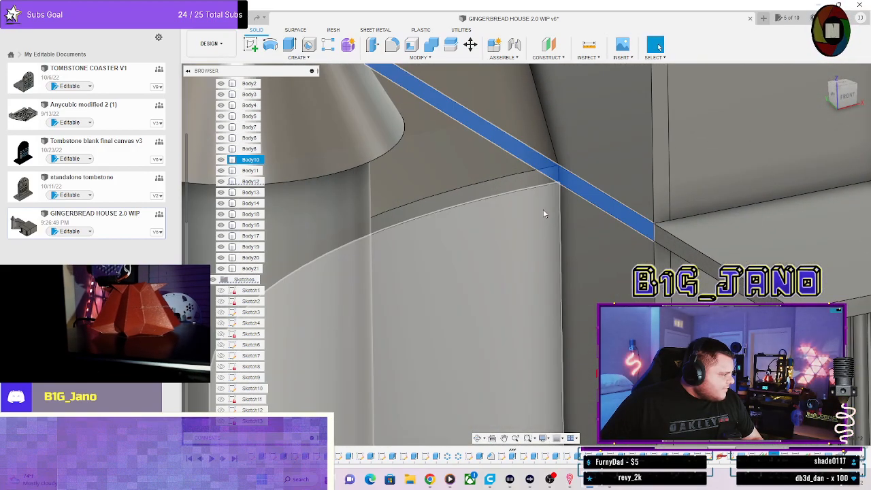
{"action": "left_click", "coordinate": [250, 44]}
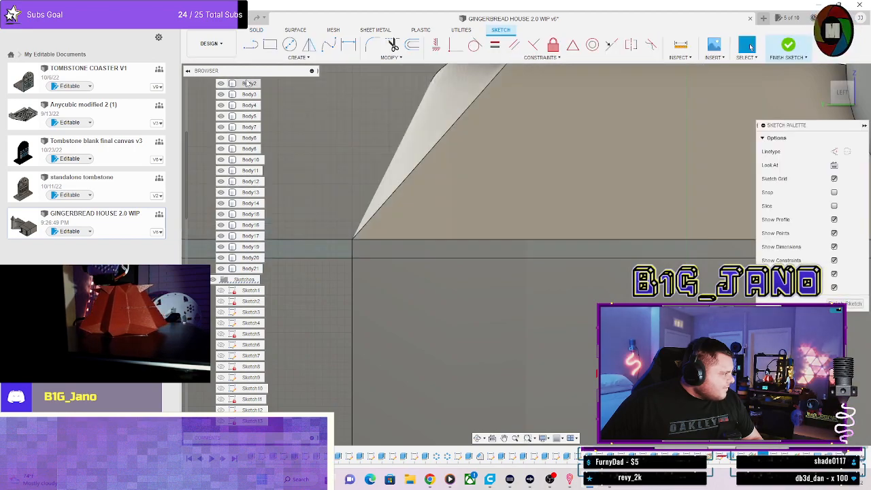
{"action": "left_click", "coordinate": [351, 241]}
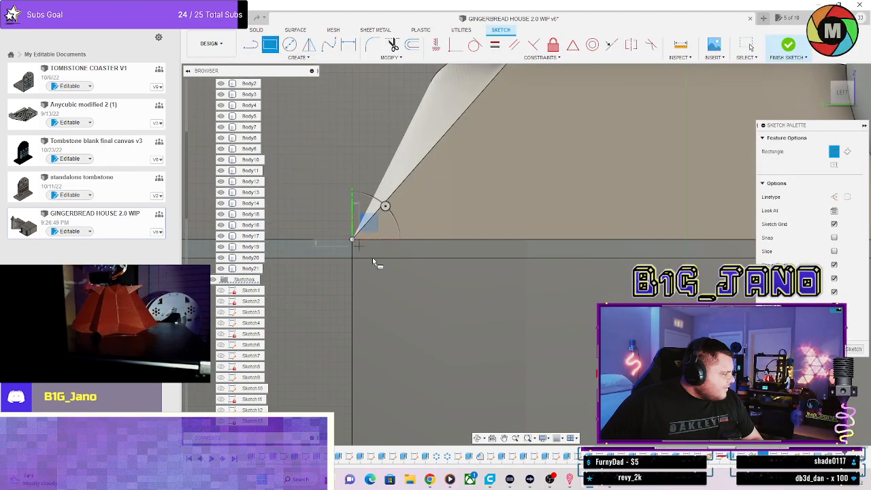
{"action": "left_click", "coordinate": [380, 258]}
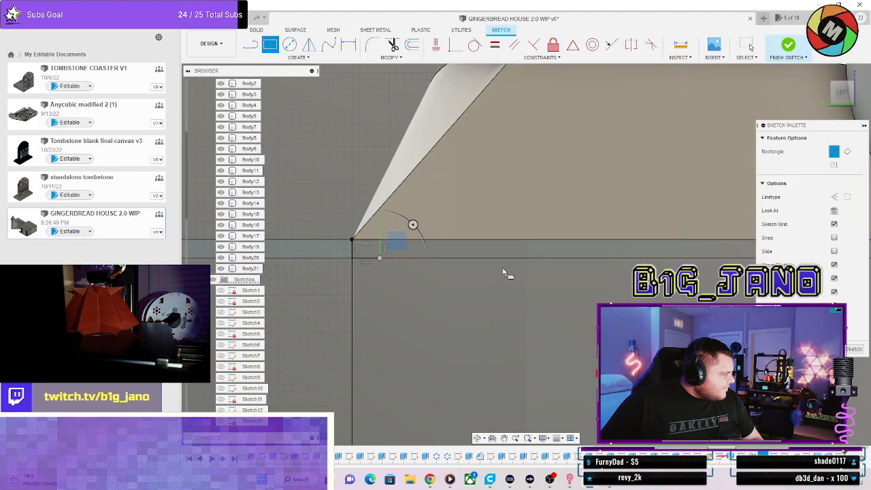
{"action": "left_click", "coordinate": [788, 44]}
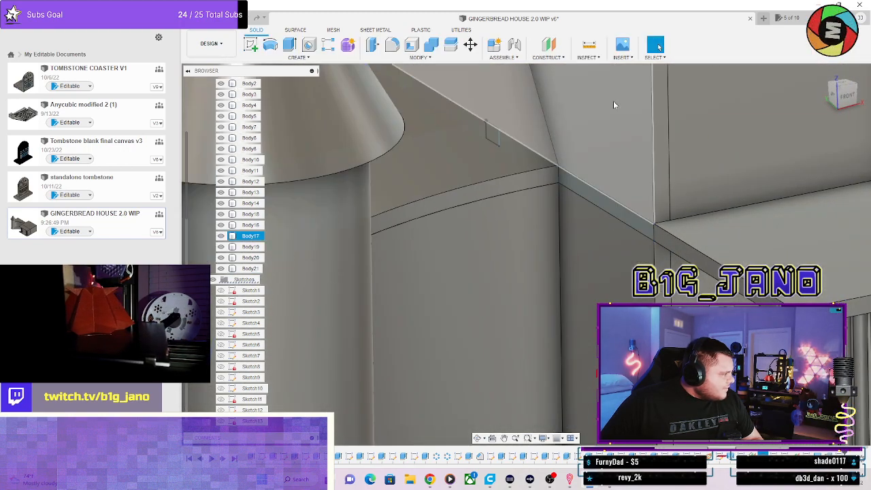
Reopen the sketch and replace the rectangle with a small one starting at the corner where the curved edge meets the house slab.
{"action": "key", "text": "ctrl+z"}
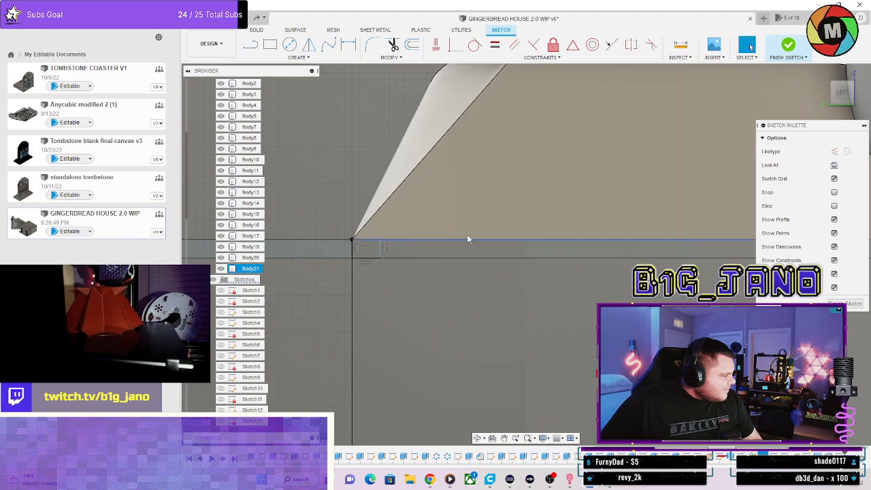
{"action": "left_click", "coordinate": [265, 49]}
{"action": "middle_click_drag", "start_coordinate": [593, 178], "coordinate": [532, 242], "text": "shift"}
{"action": "scroll", "coordinate": [532, 243], "scroll_direction": "down", "scroll_amount": 6}
{"action": "middle_click_drag", "start_coordinate": [721, 290], "coordinate": [508, 272]}
{"action": "scroll", "coordinate": [509, 293], "scroll_direction": "up", "scroll_amount": 6}
{"action": "scroll", "coordinate": [640, 249], "scroll_direction": "up", "scroll_amount": 3}
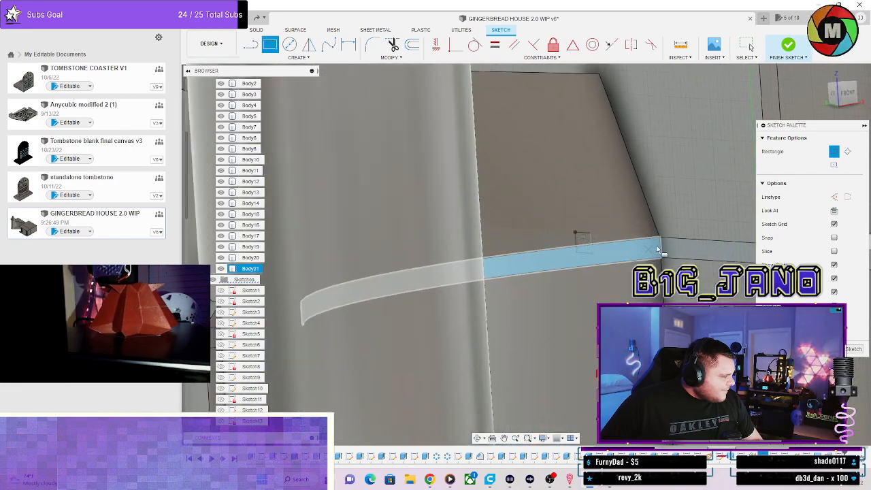
{"action": "left_click", "coordinate": [659, 238]}
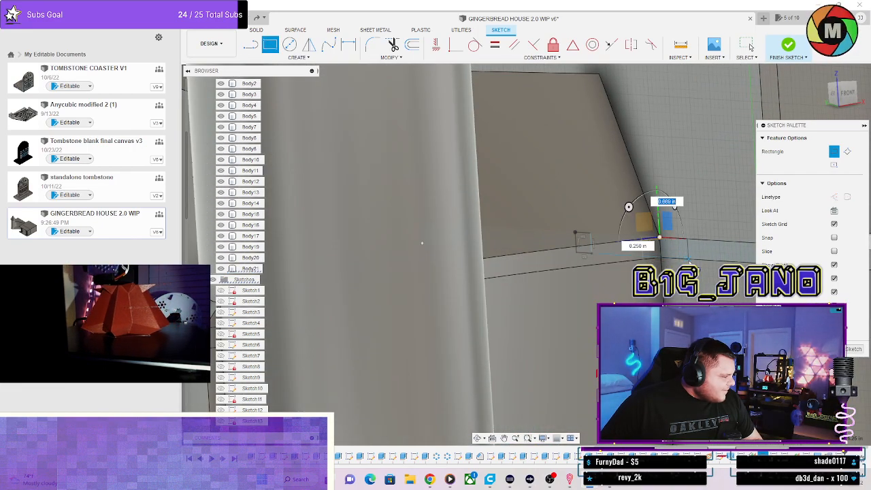
{"action": "left_click", "coordinate": [594, 253]}
{"action": "key", "text": "Escape"}
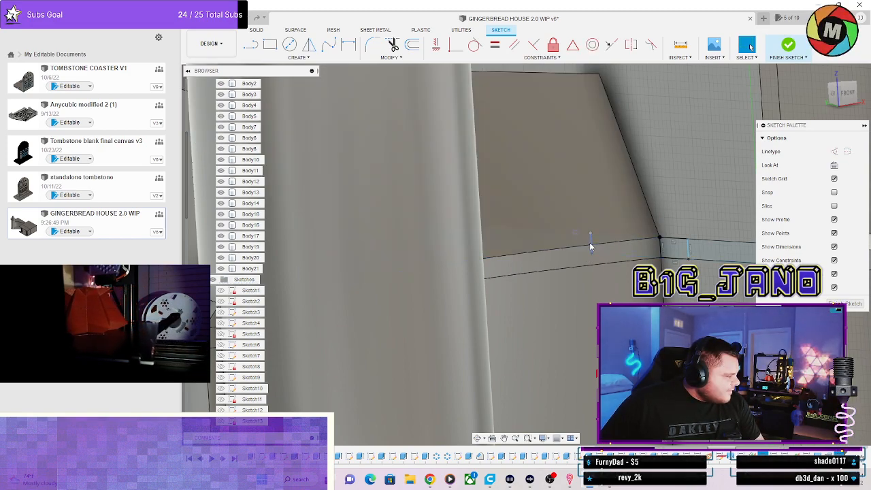
{"action": "left_click", "coordinate": [788, 46]}
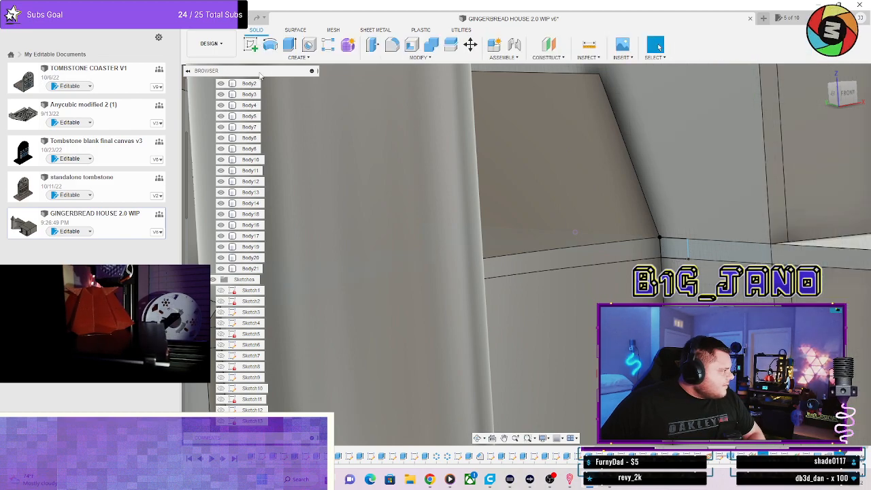
Try a Sweep cut of the small rectangle along the curved wall's edge at distance 1.00, and inspect it near the tower.
{"action": "left_click", "coordinate": [297, 57]}
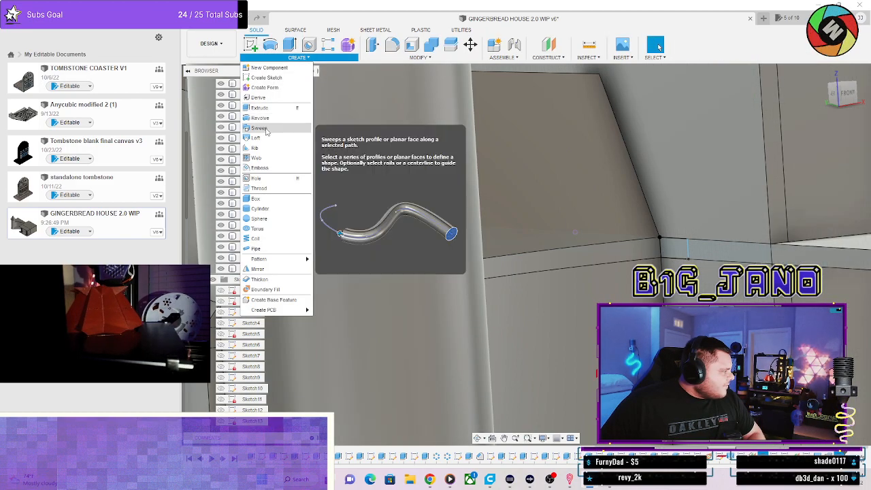
{"action": "left_click", "coordinate": [262, 124]}
{"action": "left_click", "coordinate": [633, 250]}
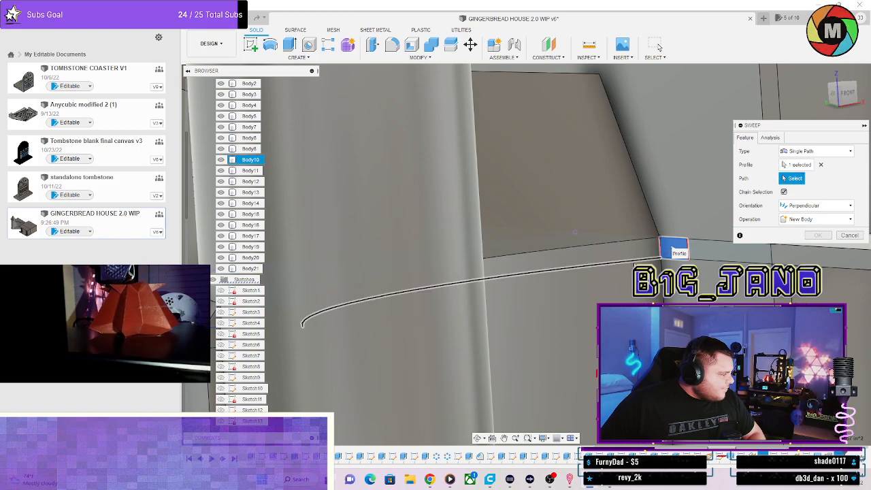
{"action": "left_click", "coordinate": [634, 263]}
{"action": "middle_click_drag", "start_coordinate": [634, 263], "coordinate": [340, 333], "text": "shift"}
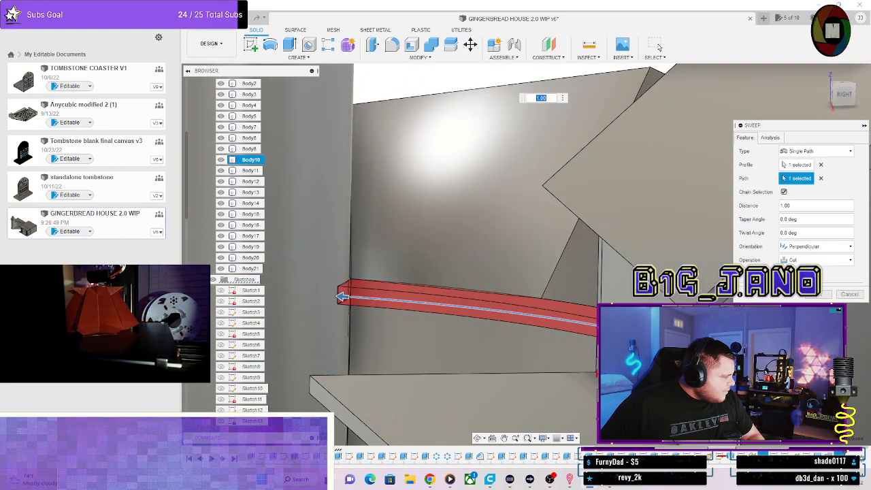
{"action": "left_click", "coordinate": [814, 295]}
{"action": "scroll", "coordinate": [328, 274], "scroll_direction": "up", "scroll_amount": 6}
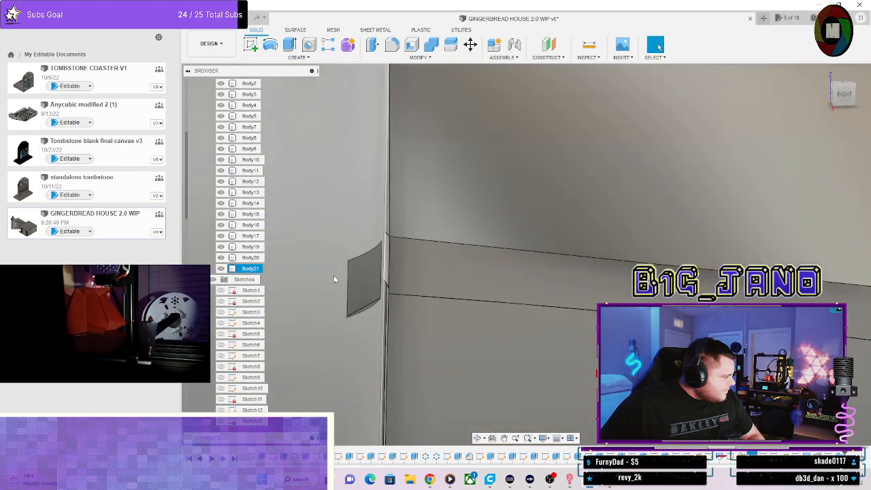
{"action": "middle_click_drag", "start_coordinate": [333, 274], "coordinate": [322, 269], "text": "shift"}
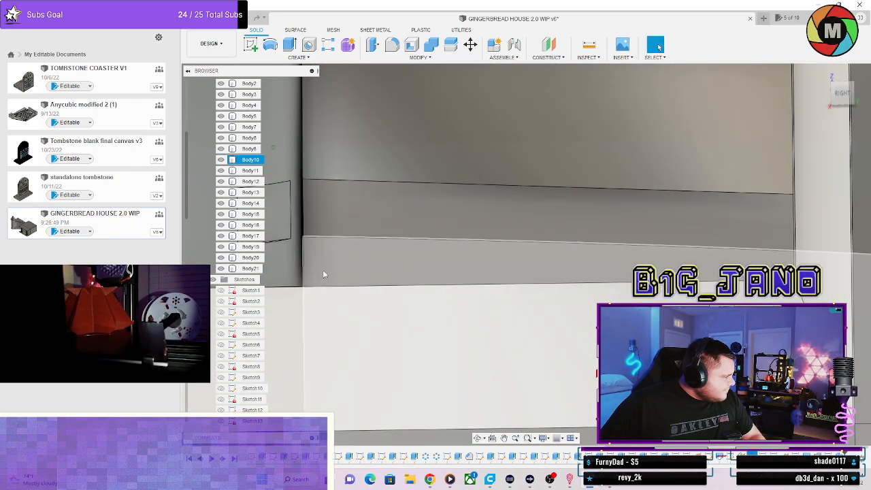
{"action": "middle_click_drag", "start_coordinate": [532, 267], "coordinate": [654, 259], "text": "shift"}
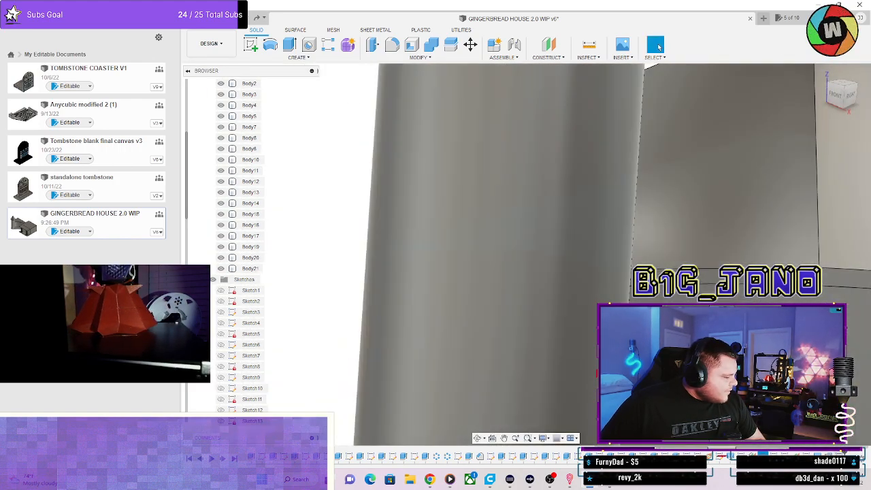
Sweep the small rectangle along the curved wall's edge towards the tower at distance 1.00, as a new body.
{"action": "left_click", "coordinate": [297, 58]}
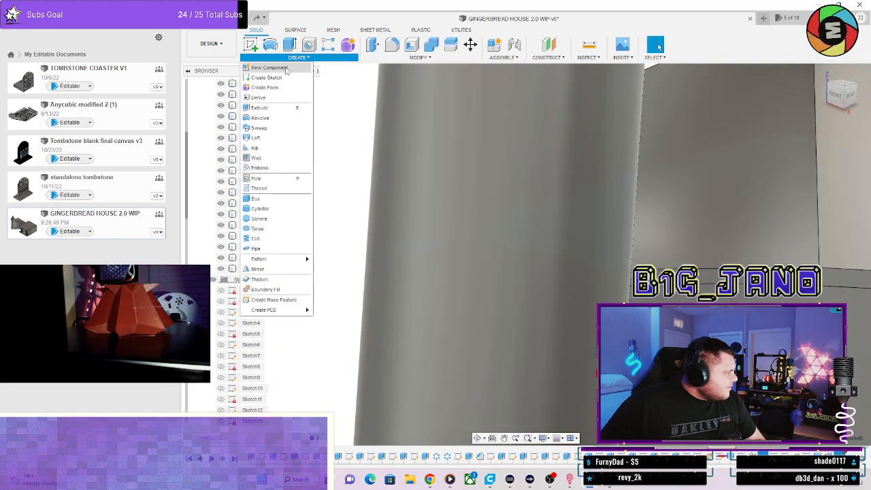
{"action": "left_click", "coordinate": [275, 127]}
{"action": "scroll", "coordinate": [621, 299], "scroll_direction": "down", "scroll_amount": 5}
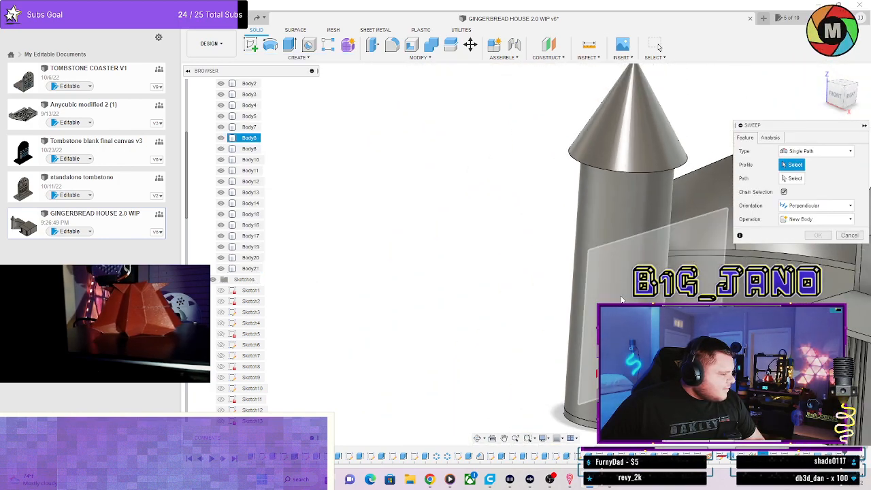
{"action": "middle_click_drag", "start_coordinate": [621, 299], "coordinate": [589, 263], "text": "shift"}
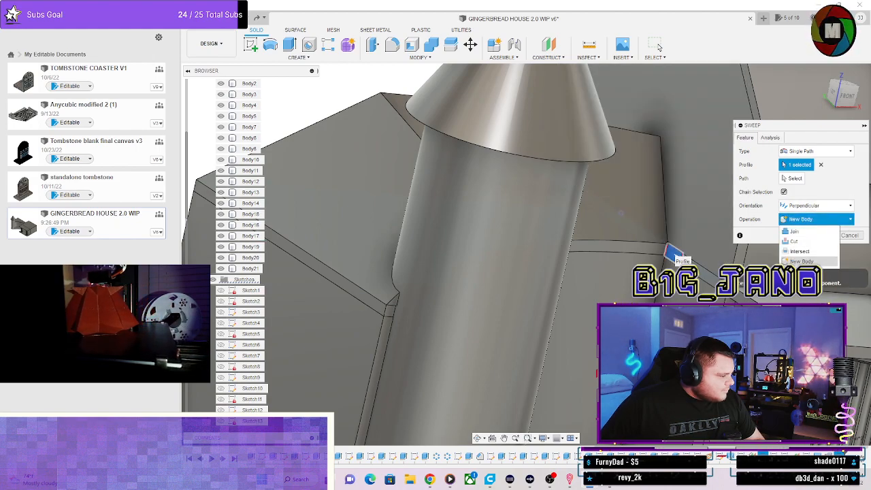
{"action": "left_click", "coordinate": [801, 261]}
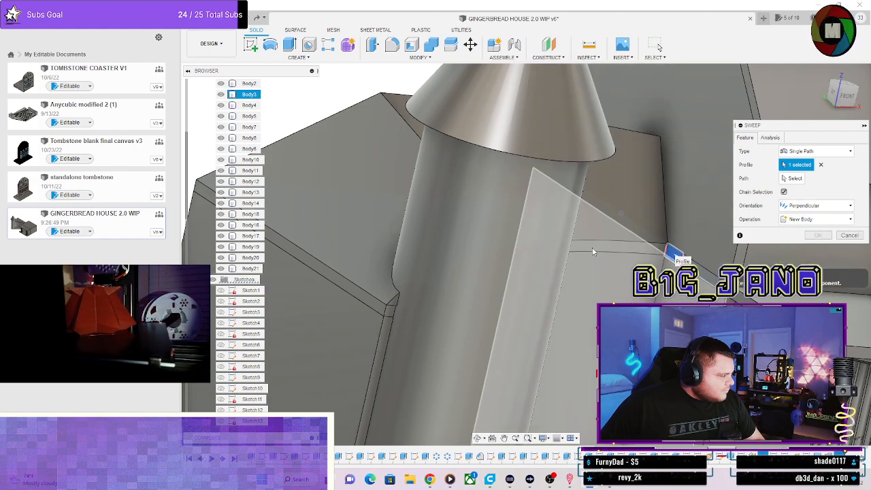
{"action": "left_click", "coordinate": [651, 259]}
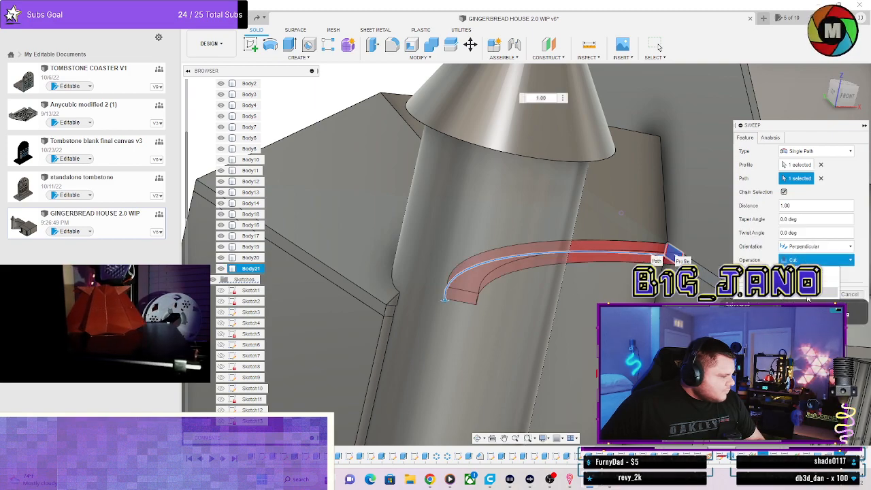
{"action": "left_click", "coordinate": [808, 297]}
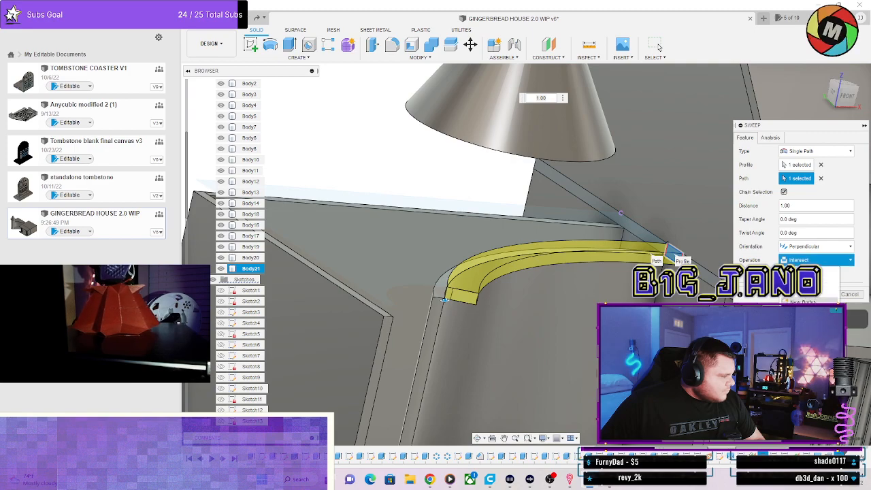
{"action": "middle_click_drag", "start_coordinate": [443, 299], "coordinate": [475, 299], "text": "shift"}
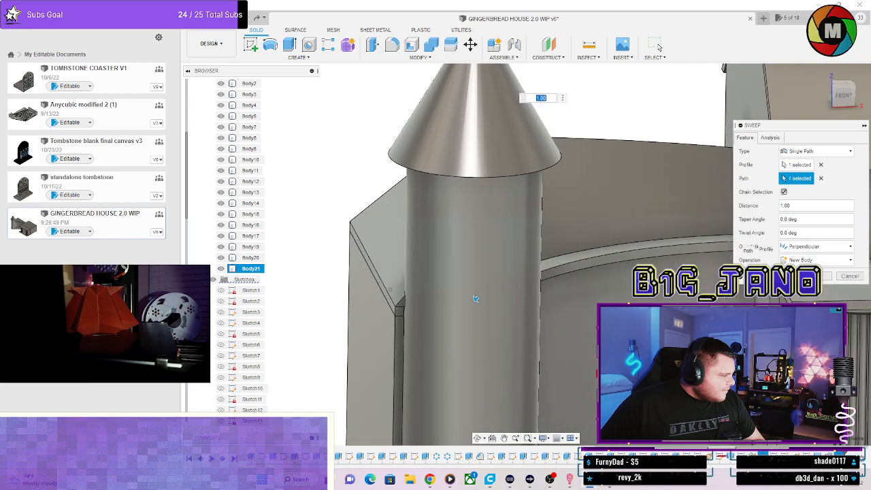
{"action": "left_click", "coordinate": [827, 278]}
Offset the swept strip's outer curved face by 2.00 in to form a ledge over the curved wall.
{"action": "middle_click_drag", "start_coordinate": [734, 258], "coordinate": [661, 168], "text": "shift"}
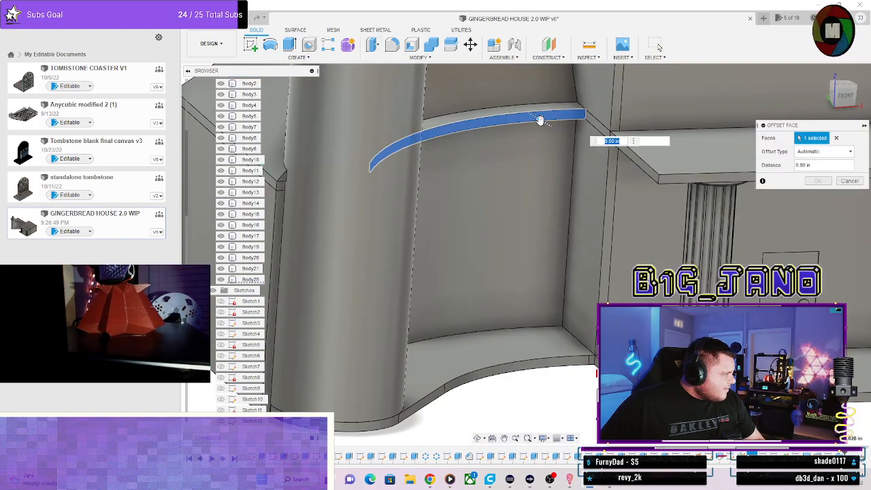
{"action": "left_click_drag", "start_coordinate": [540, 119], "coordinate": [614, 194]}
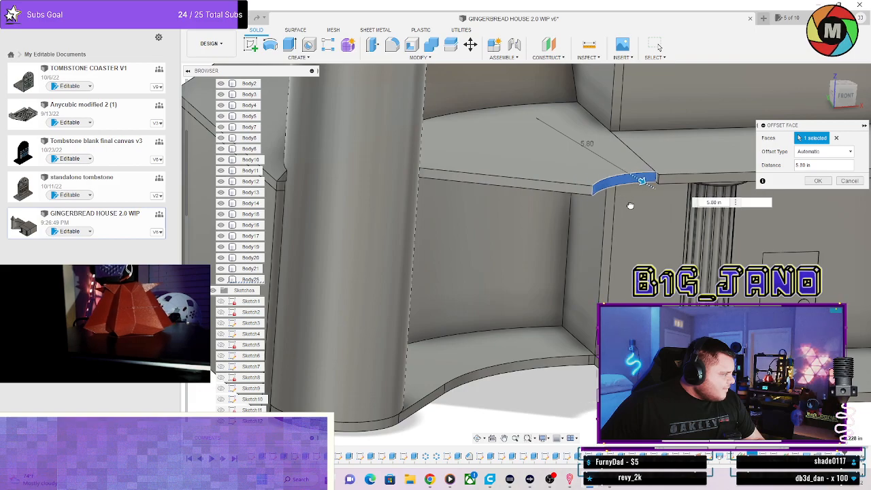
{"action": "scroll", "coordinate": [614, 216], "scroll_direction": "down", "scroll_amount": 2}
{"action": "middle_click_drag", "start_coordinate": [610, 233], "coordinate": [559, 218], "text": "shift"}
{"action": "middle_click_drag", "start_coordinate": [578, 181], "coordinate": [626, 200], "text": "shift"}
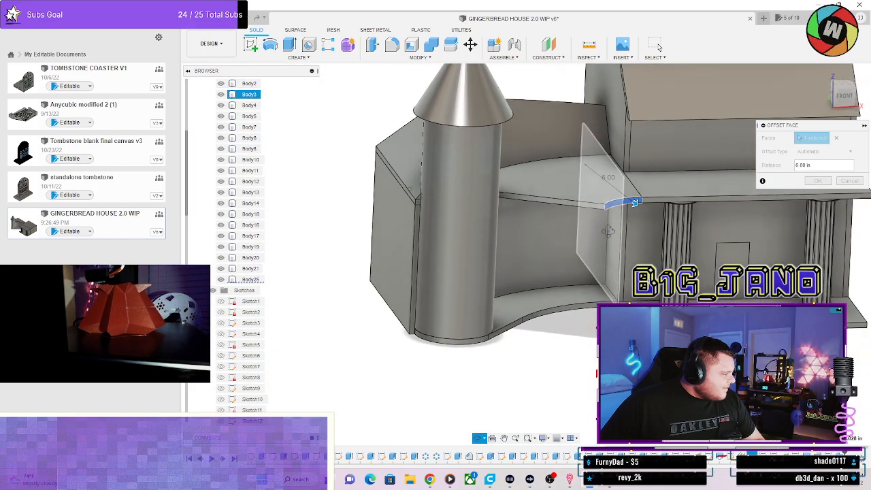
{"action": "scroll", "coordinate": [629, 204], "scroll_direction": "up", "scroll_amount": 3}
{"action": "left_click_drag", "start_coordinate": [632, 208], "coordinate": [582, 172]}
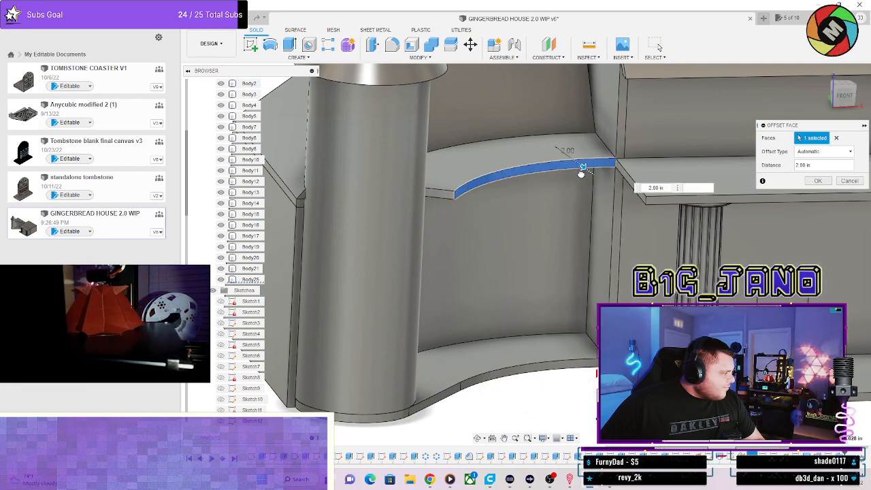
{"action": "middle_click_drag", "start_coordinate": [559, 170], "coordinate": [585, 221], "text": "shift"}
{"action": "middle_click_drag", "start_coordinate": [616, 178], "coordinate": [500, 177], "text": "shift"}
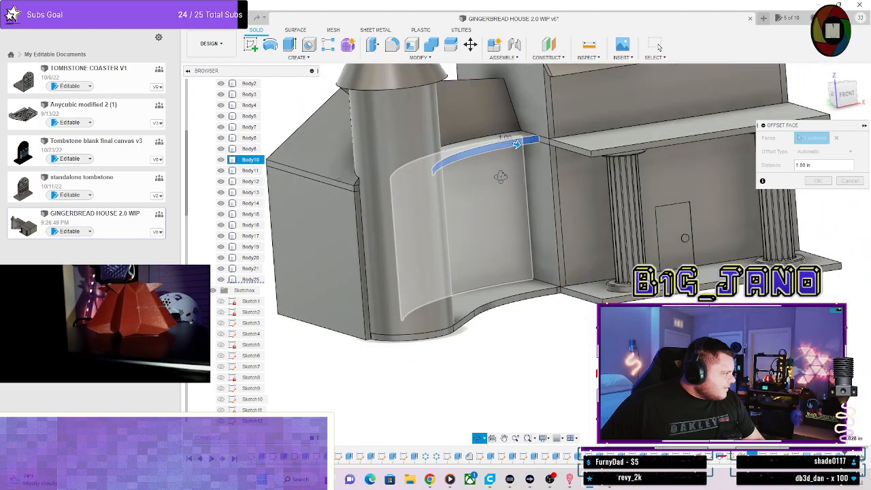
{"action": "left_click_drag", "start_coordinate": [517, 145], "coordinate": [517, 146]}
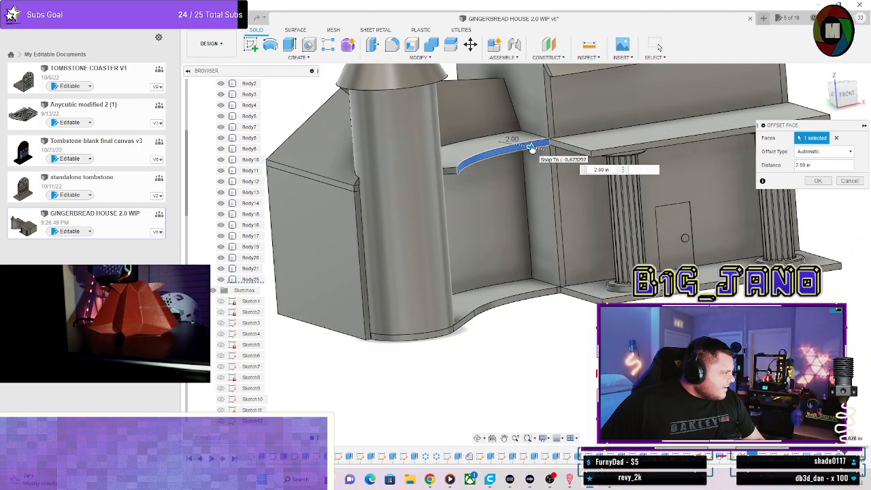
{"action": "mouse_move", "coordinate": [531, 147]}
{"action": "middle_mouse_down", "text": "shift"}
{"action": "mouse_move", "coordinate": [659, 159]}
{"action": "mouse_move", "coordinate": [559, 116]}
{"action": "mouse_move", "coordinate": [519, 224]}
{"action": "mouse_move", "coordinate": [524, 158]}
{"action": "middle_mouse_up", "text": "shift"}
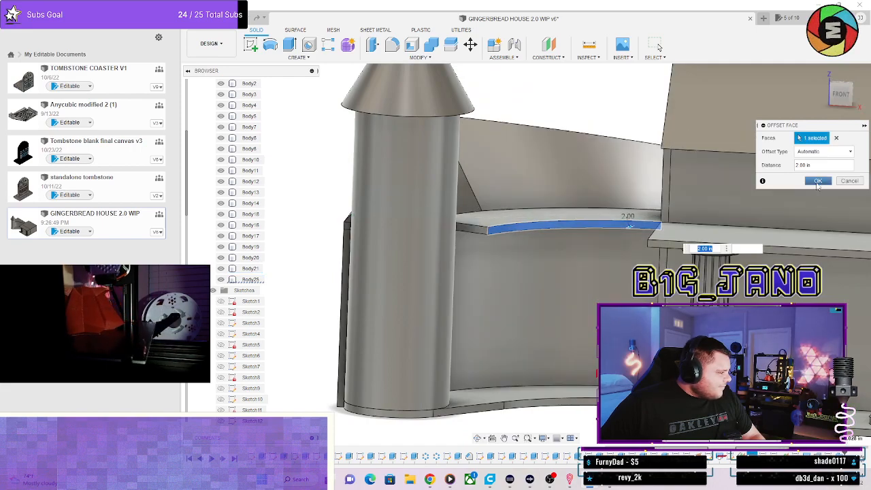
{"action": "left_click", "coordinate": [817, 181]}
Offset the curved ledge's end face at the round tower by 1.00 in to extend the ledge into the tower.
{"action": "middle_click_drag", "start_coordinate": [585, 245], "coordinate": [599, 250], "text": "shift"}
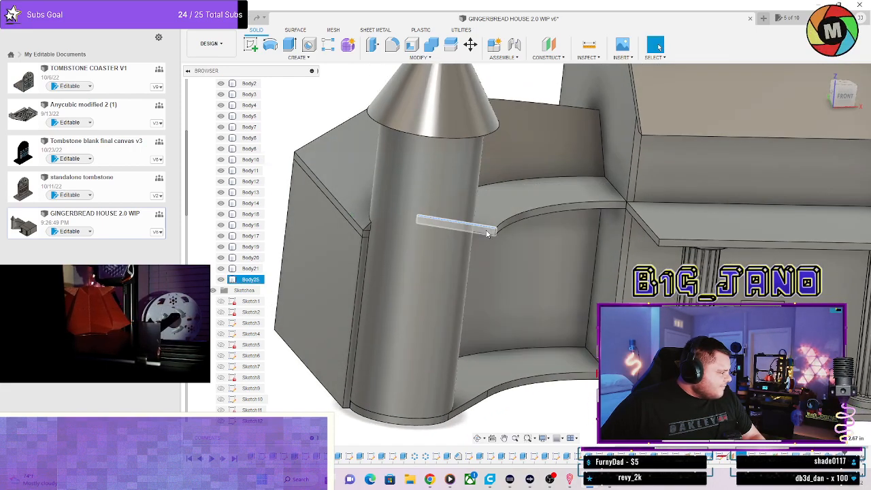
{"action": "left_click", "coordinate": [476, 228]}
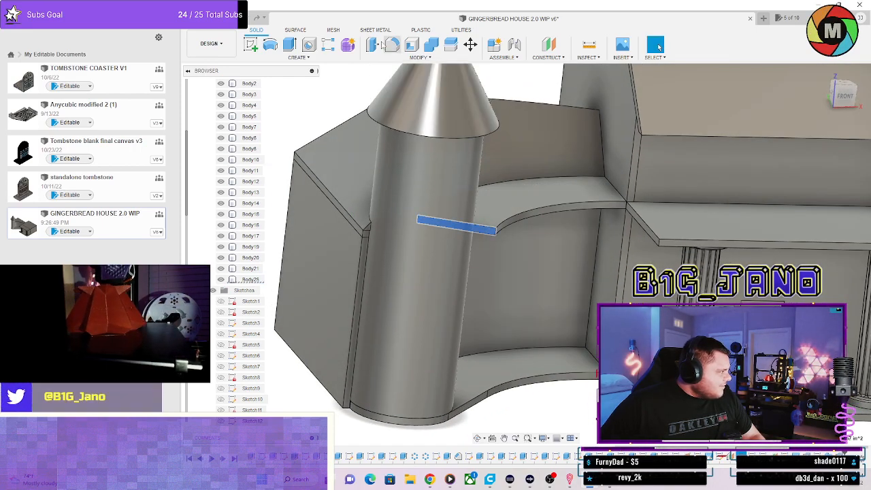
{"action": "key", "text": "q"}
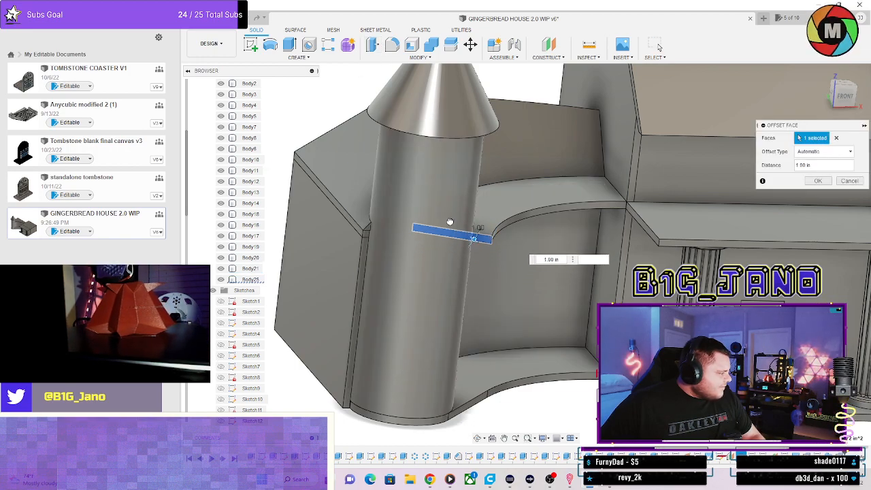
{"action": "middle_click_drag", "start_coordinate": [449, 222], "coordinate": [574, 280], "text": "shift"}
{"action": "key", "text": "Return"}
{"action": "left_click", "coordinate": [570, 280]}
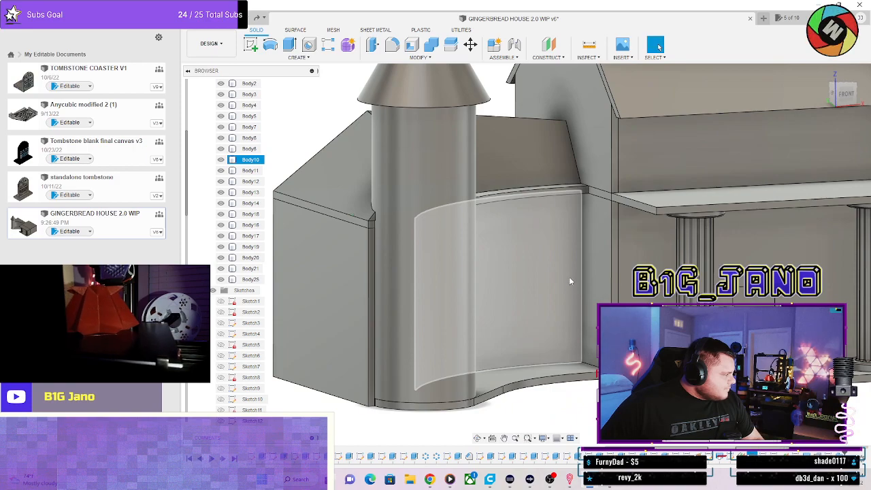
Save the design as a new version with the default description "User Saved".
{"action": "scroll", "coordinate": [569, 277], "scroll_direction": "down", "scroll_amount": 2}
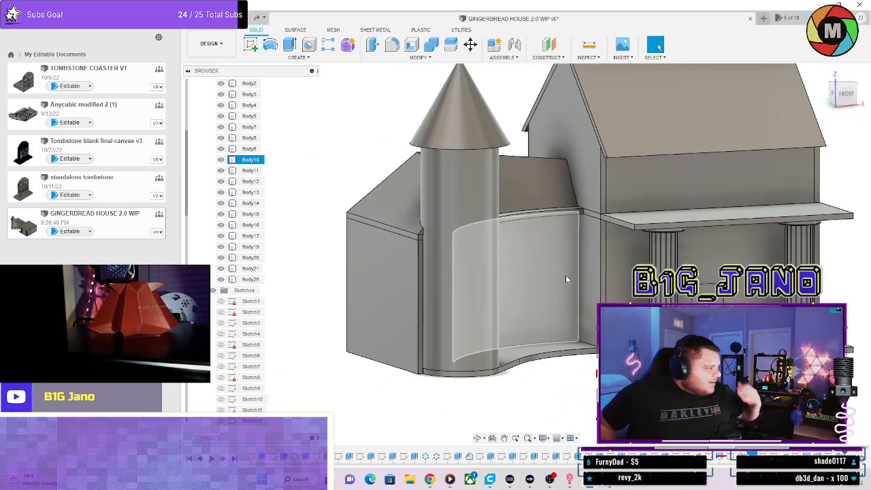
{"action": "scroll", "coordinate": [557, 236], "scroll_direction": "up", "scroll_amount": 3}
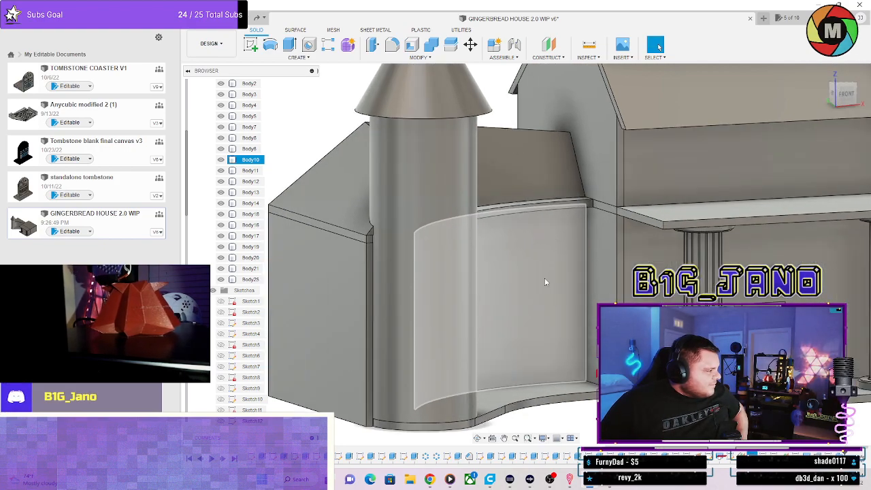
{"action": "key", "text": "Escape"}
{"action": "key", "text": "ctrl+s"}
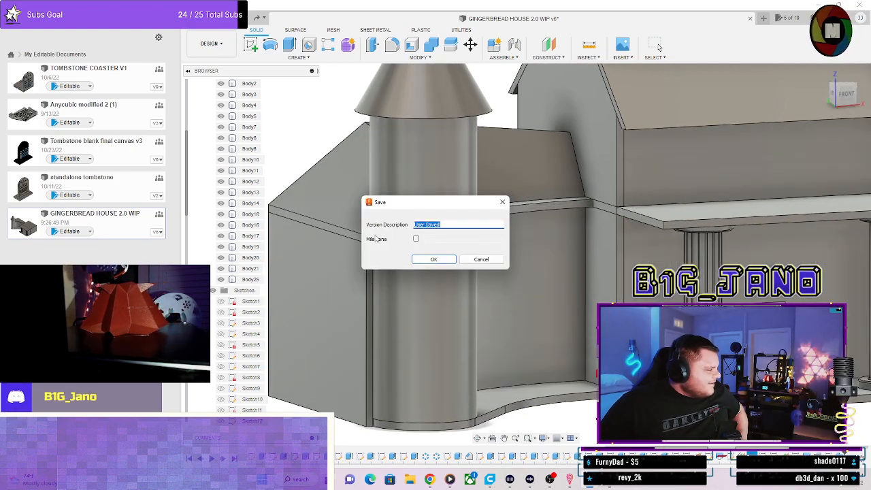
{"action": "left_click", "coordinate": [432, 260]}
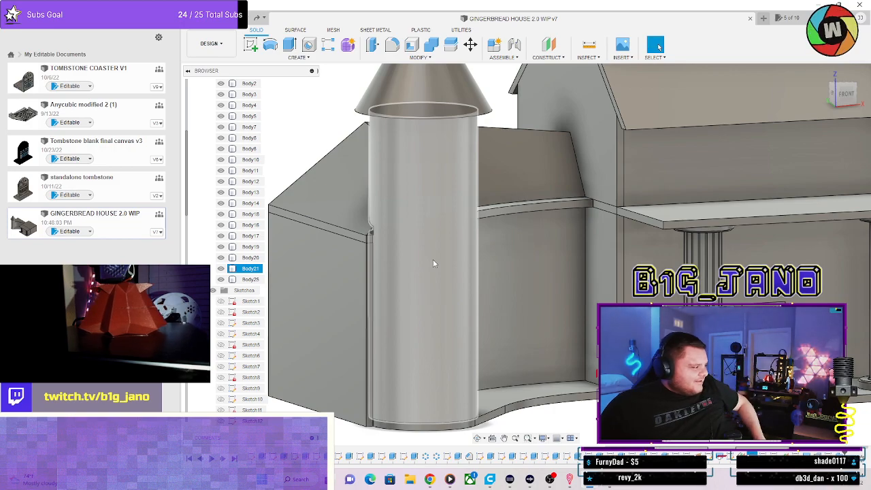
Inspect the side wing, round tower and curved ledge from the side and front of the house.
{"action": "scroll", "coordinate": [433, 263], "scroll_direction": "down", "scroll_amount": 5}
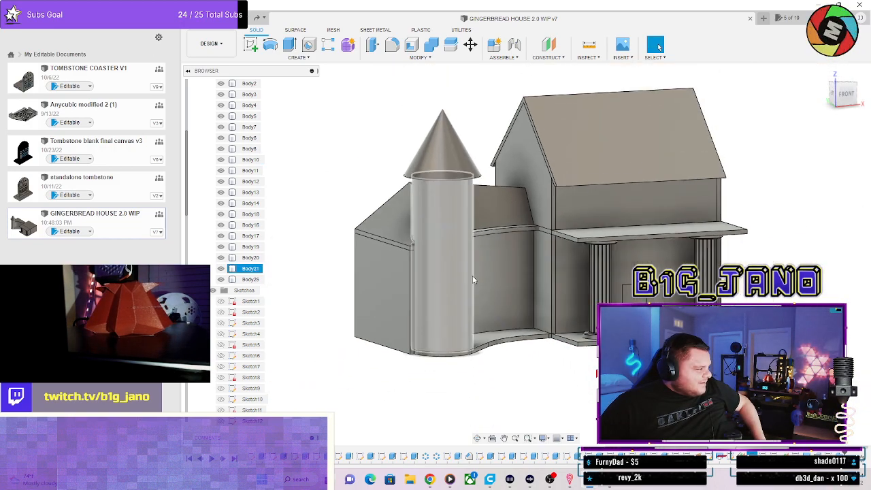
{"action": "middle_click_drag", "start_coordinate": [474, 278], "coordinate": [523, 268], "text": "shift"}
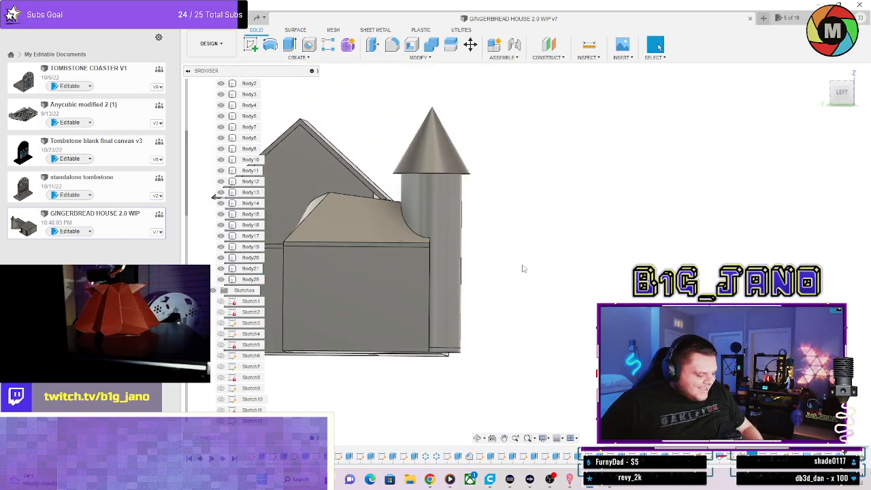
{"action": "middle_click_drag", "start_coordinate": [426, 231], "coordinate": [519, 294]}
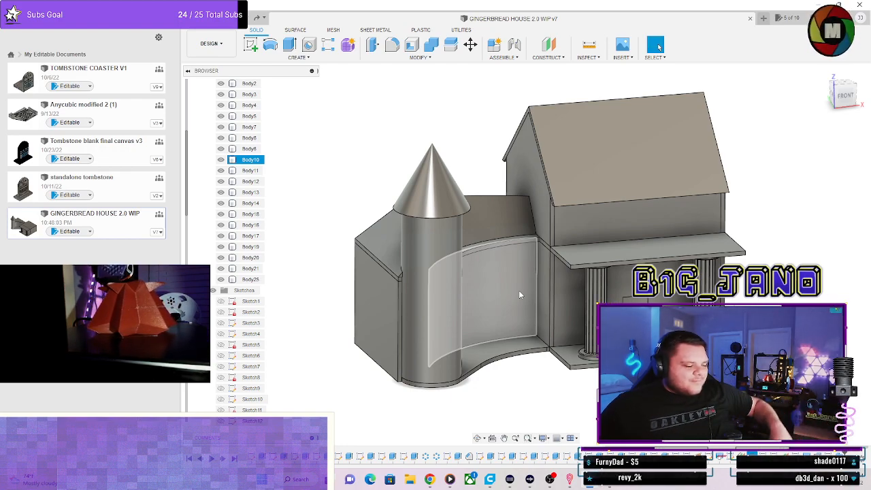
{"action": "mouse_move", "coordinate": [697, 266]}
{"action": "middle_mouse_down", "text": "shift"}
{"action": "mouse_move", "coordinate": [729, 285]}
{"action": "mouse_move", "coordinate": [705, 279]}
{"action": "middle_mouse_up", "text": "shift"}
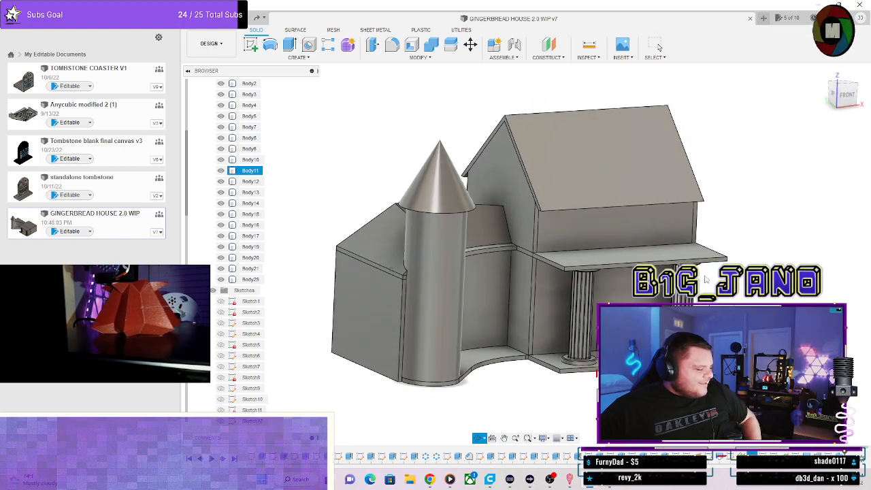
{"action": "middle_click_drag", "start_coordinate": [789, 244], "coordinate": [724, 223], "text": "shift"}
{"action": "middle_click_drag", "start_coordinate": [639, 271], "coordinate": [670, 293], "text": "shift"}
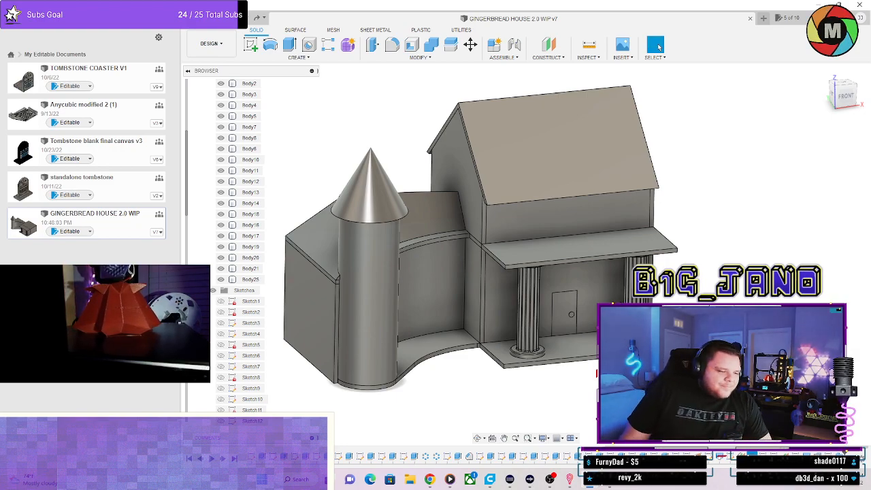
{"action": "key", "text": "alt+Tab"}
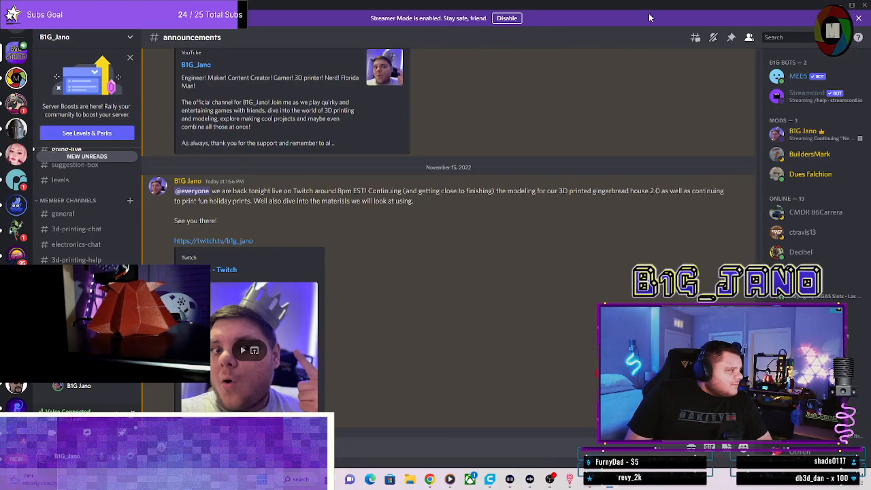
{"action": "key", "text": "alt+Tab"}
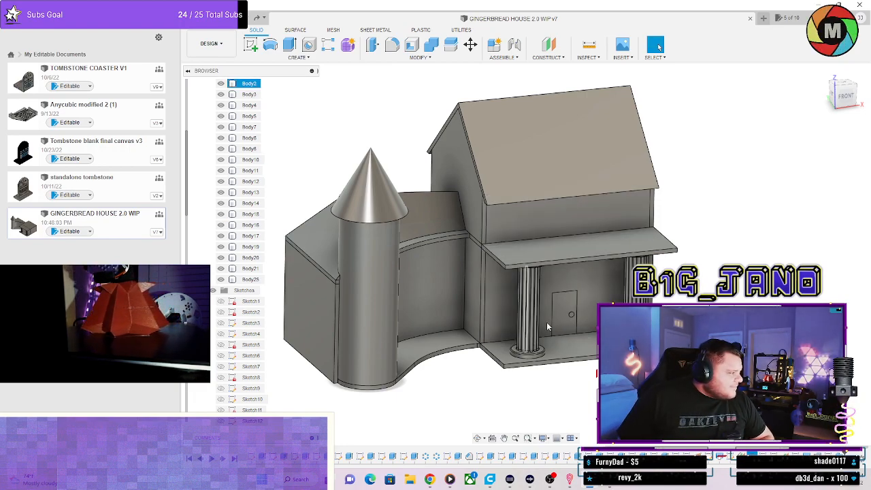
Examine the porch, front facade and the curved wall's ledge from several angles around the whole house.
{"action": "scroll", "coordinate": [547, 323], "scroll_direction": "up", "scroll_amount": 2}
{"action": "middle_click_drag", "start_coordinate": [546, 322], "coordinate": [561, 309], "text": "shift"}
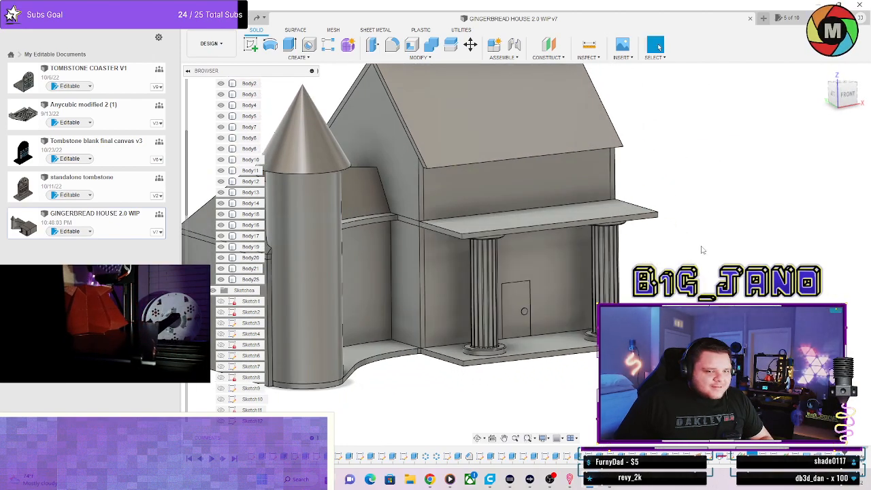
{"action": "left_click", "coordinate": [391, 165]}
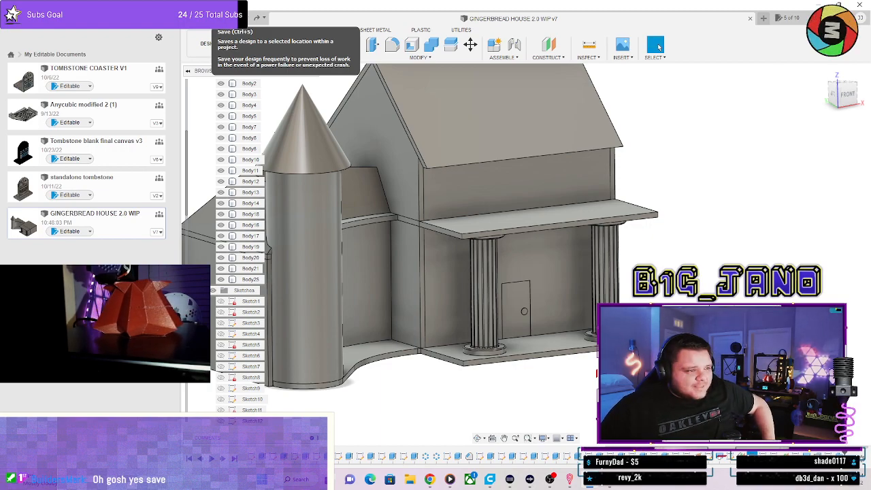
{"action": "scroll", "coordinate": [491, 252], "scroll_direction": "down", "scroll_amount": 3}
{"action": "middle_click_drag", "start_coordinate": [487, 298], "coordinate": [443, 272], "text": "shift"}
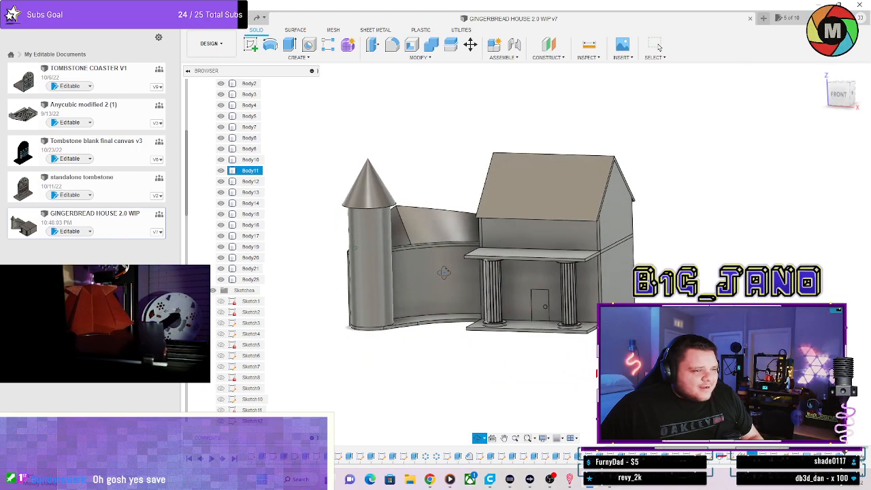
{"action": "scroll", "coordinate": [433, 257], "scroll_direction": "down", "scroll_amount": 2}
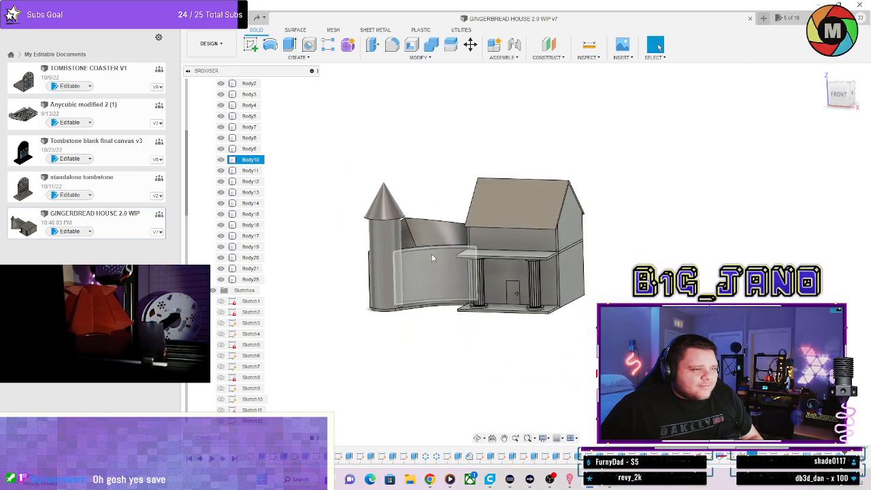
{"action": "scroll", "coordinate": [431, 253], "scroll_direction": "up", "scroll_amount": 4}
{"action": "middle_click_drag", "start_coordinate": [438, 248], "coordinate": [534, 247], "text": "shift"}
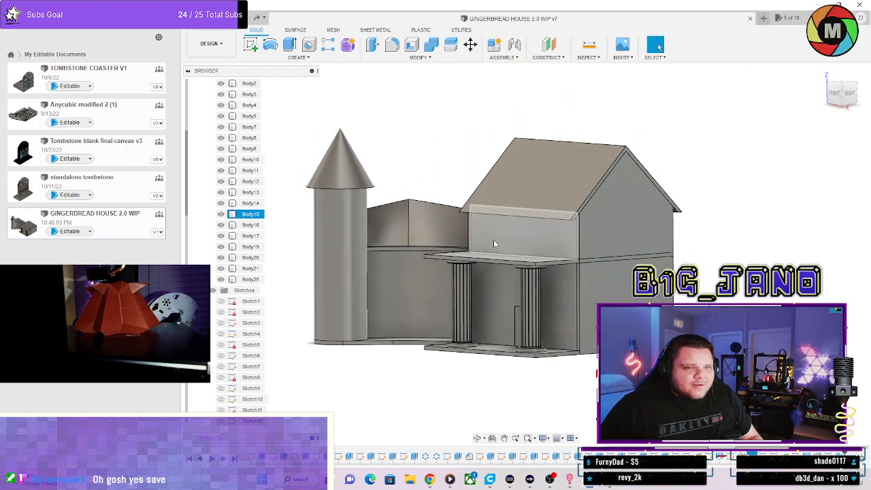
{"action": "middle_click_drag", "start_coordinate": [520, 318], "coordinate": [379, 251], "text": "shift"}
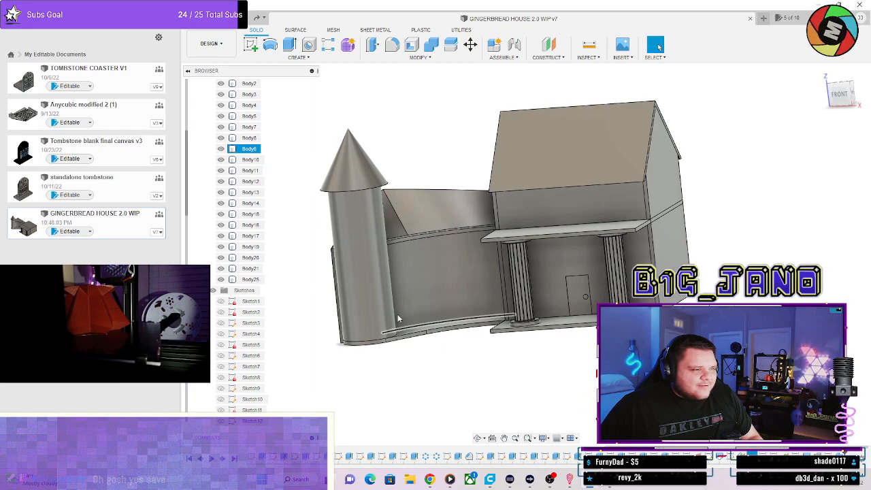